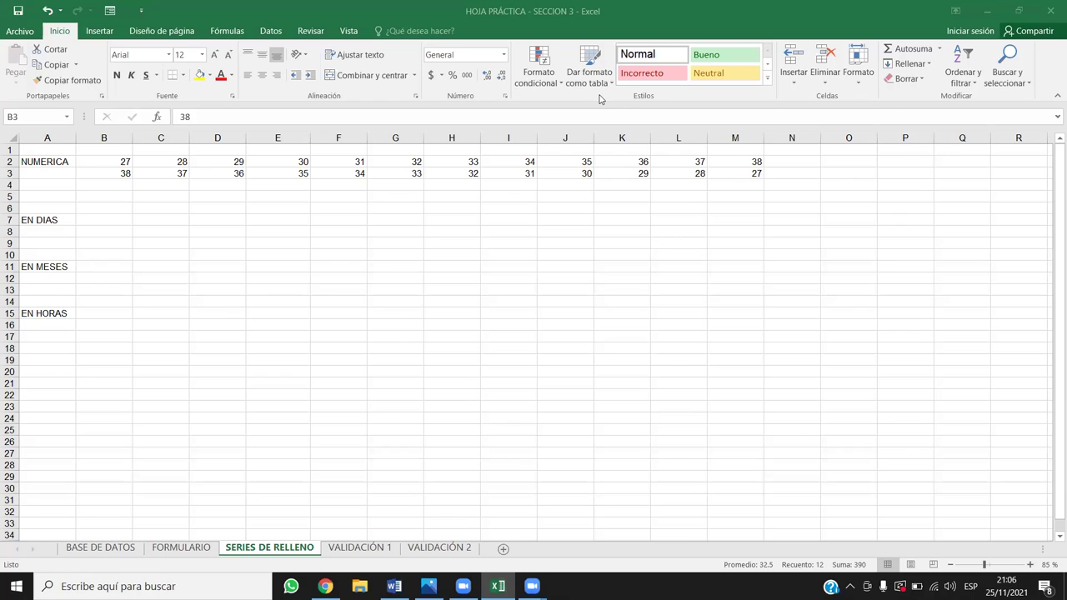
- Clear the ascending and descending numbers in B2:M3, keeping only the NUMERICA row labels
left_click(754, 172, "shift")
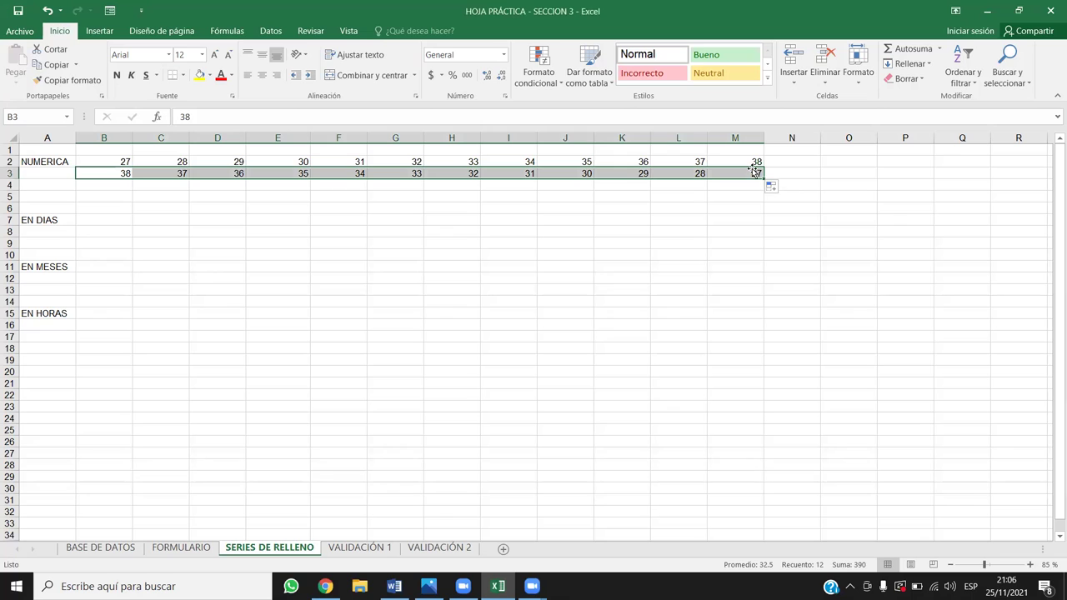
left_click(135, 163, "shift")
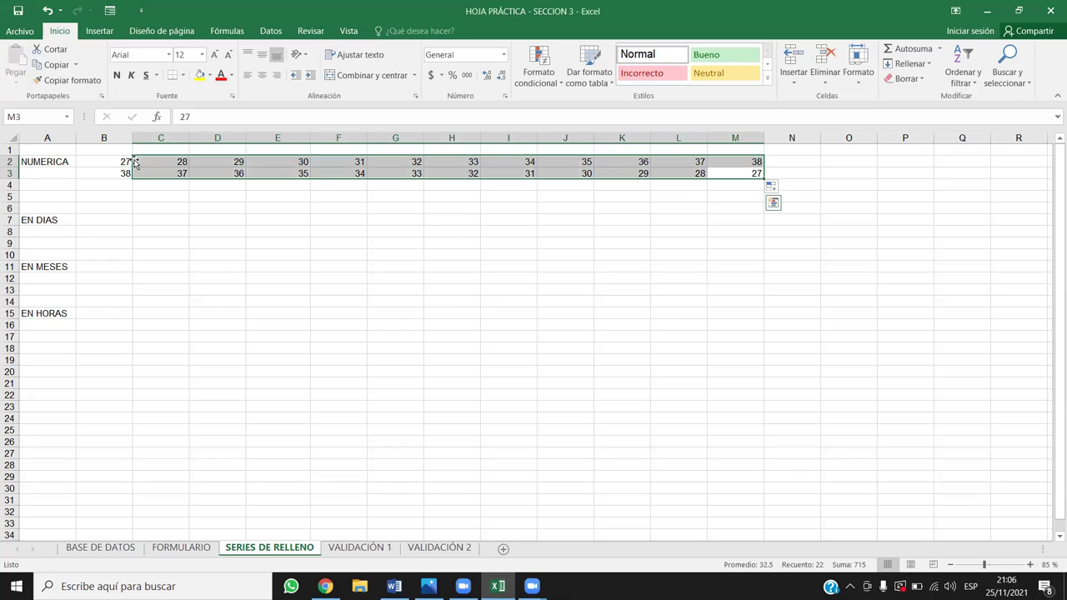
key("BackSpace")
type("27")
key("Return")
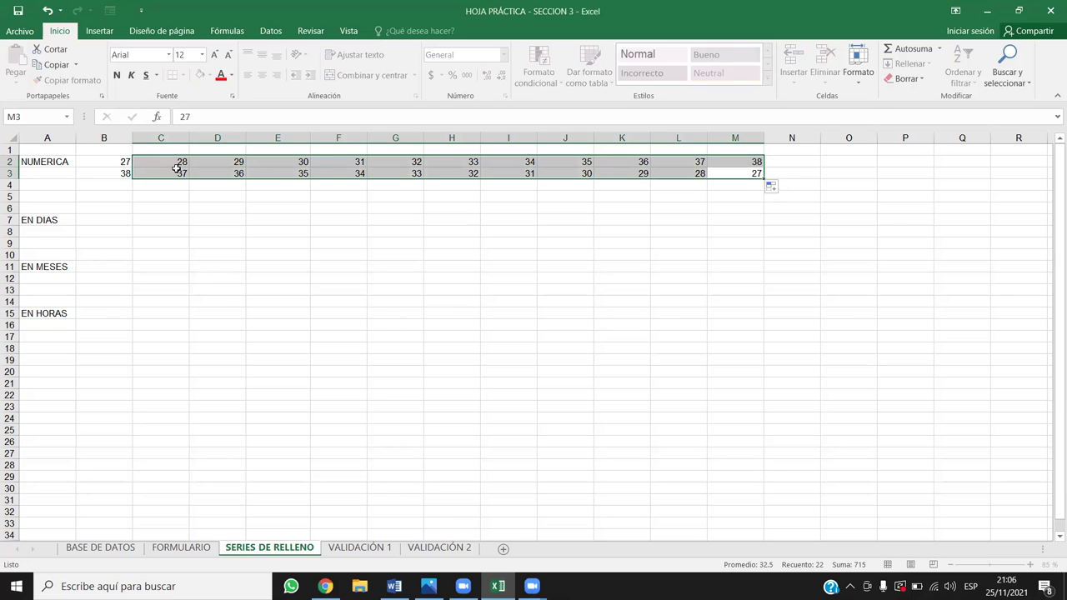
left_click(690, 206)
left_click_drag(114, 170, 119, 159)
key("Delete")
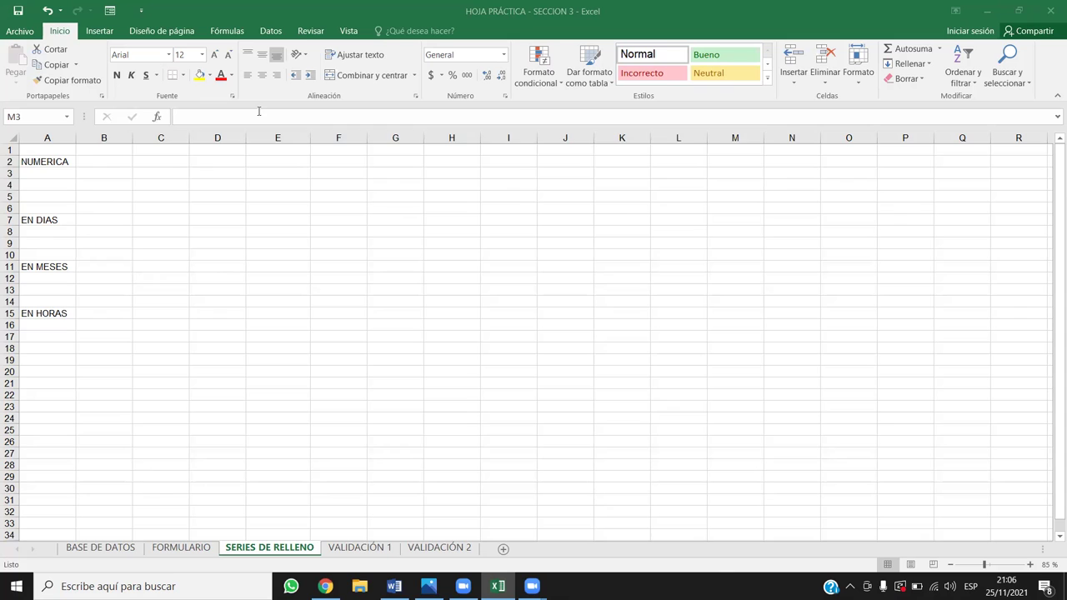
left_click(114, 160)
type("27")
key("Right")
type("28")
key("Return")
left_click_drag(125, 160, 158, 162)
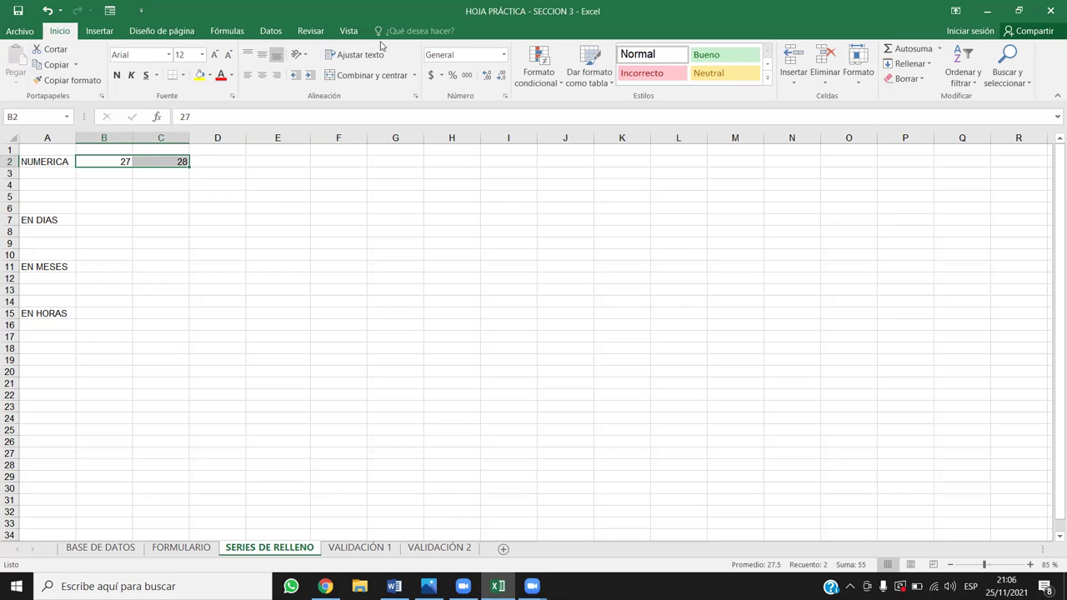
left_click_drag(189, 167, 760, 167)
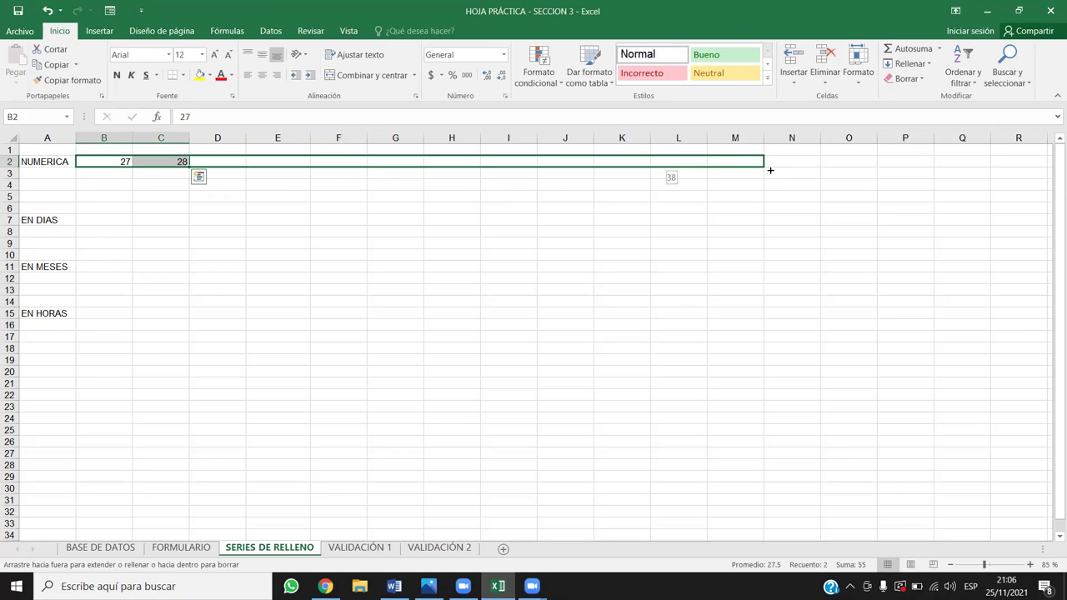
left_click(106, 174)
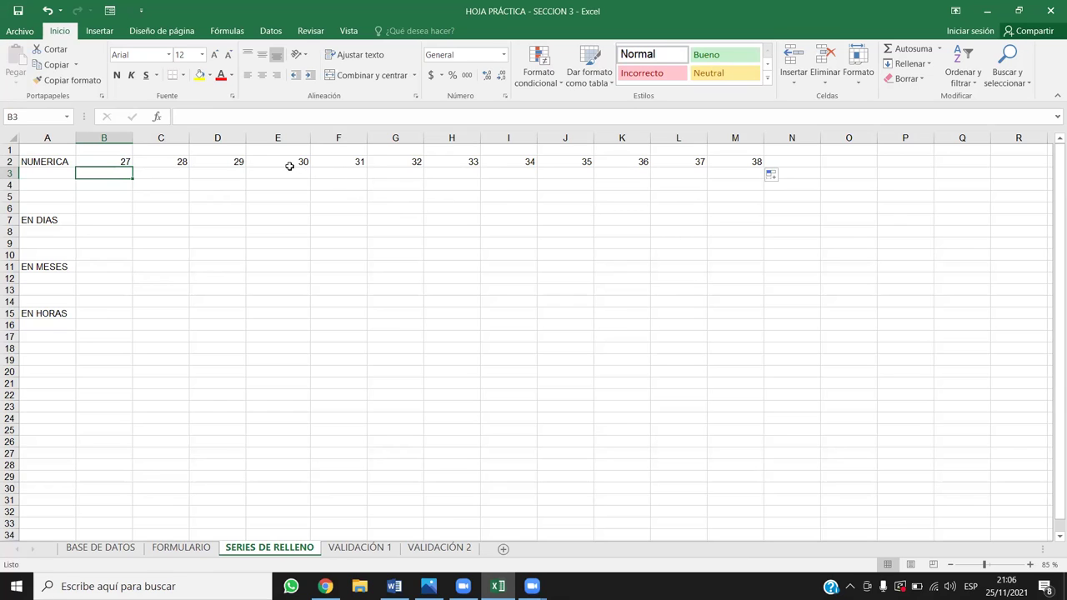
left_click_drag(121, 162, 724, 165)
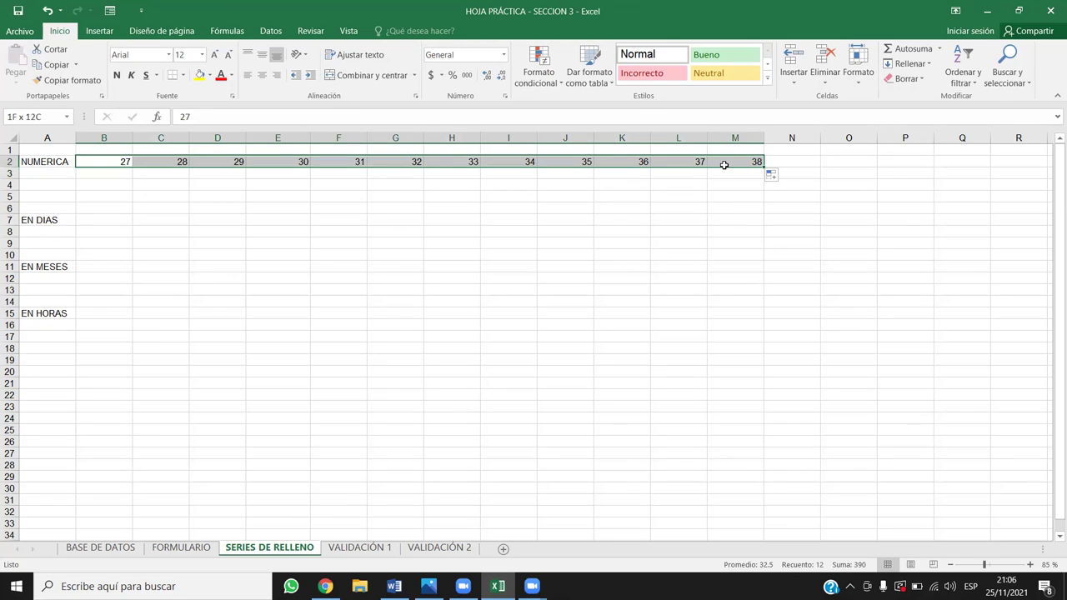
left_click(119, 172)
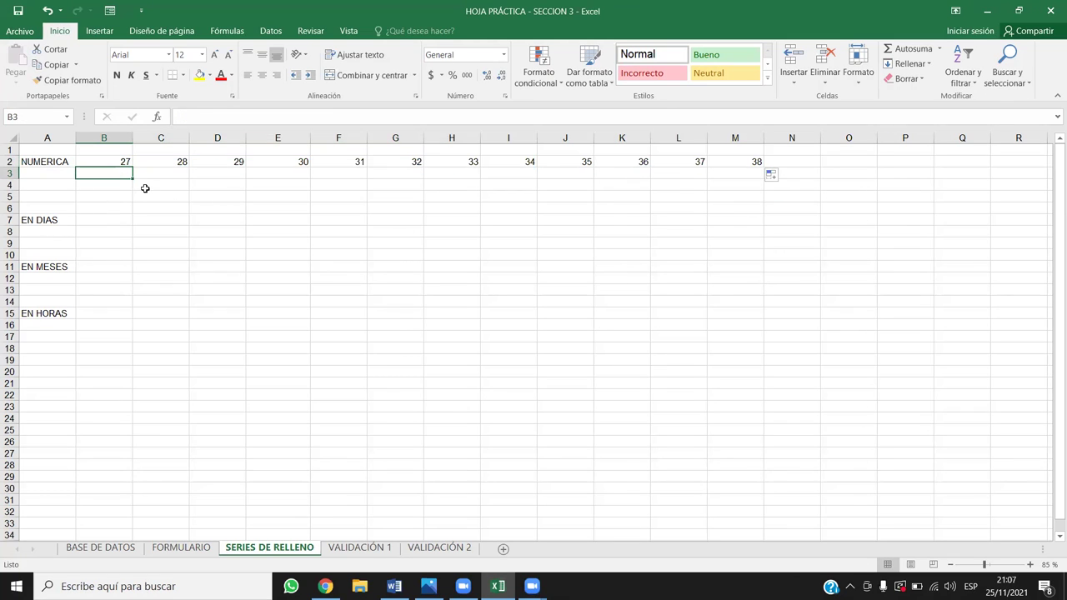
type("38")
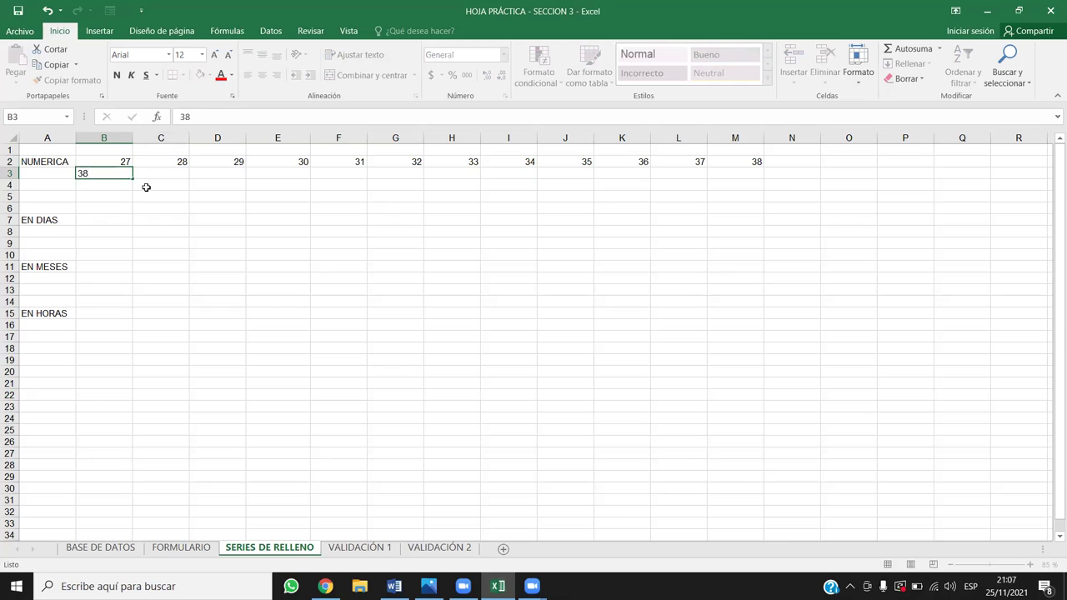
key("Tab")
type("37")
left_click_drag(116, 173, 754, 177)
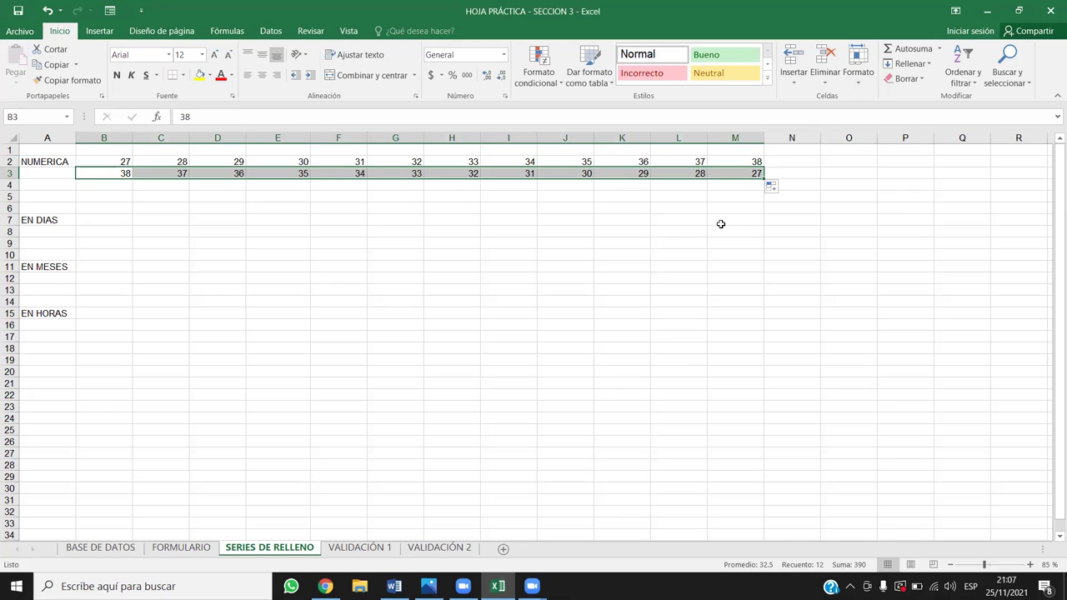
key("shift+Up")
key("Delete")
key("shift+BackSpace")
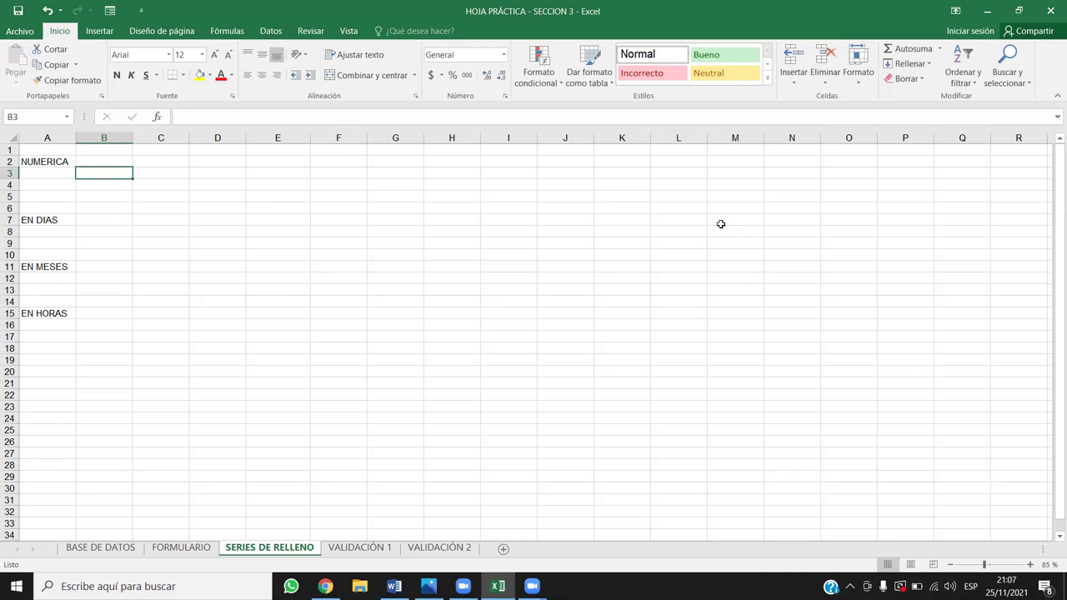
- Enter 1 in B2 and 2 in C2, removing the stray 2 typed into B3
key("Up")
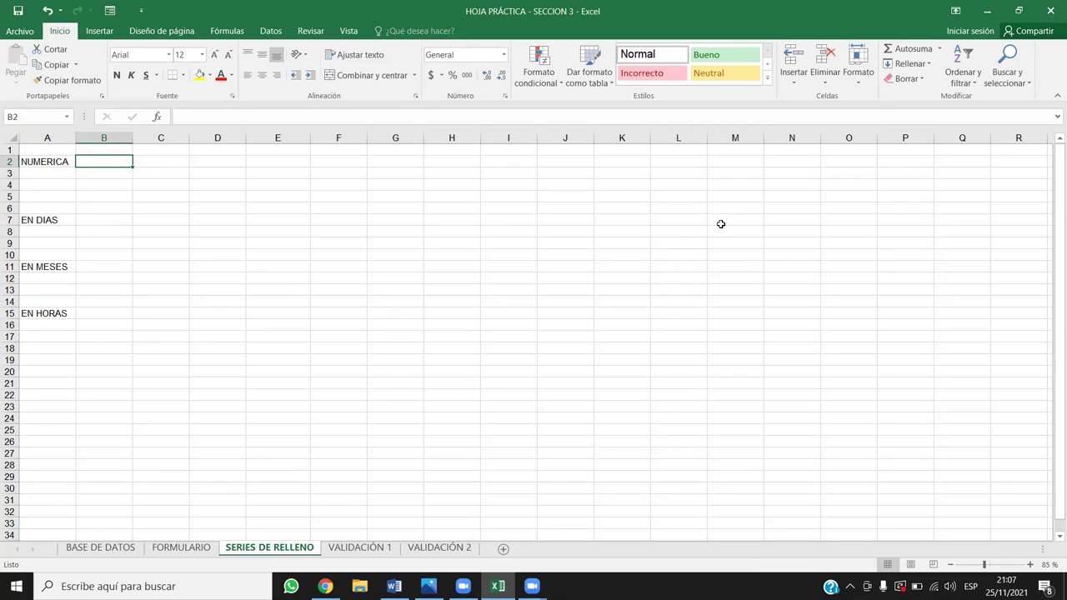
type("1")
key("Return")
type("2")
key("Tab")
key("Up")
type("2")
key("Return")
key("Left")
key("Delete")
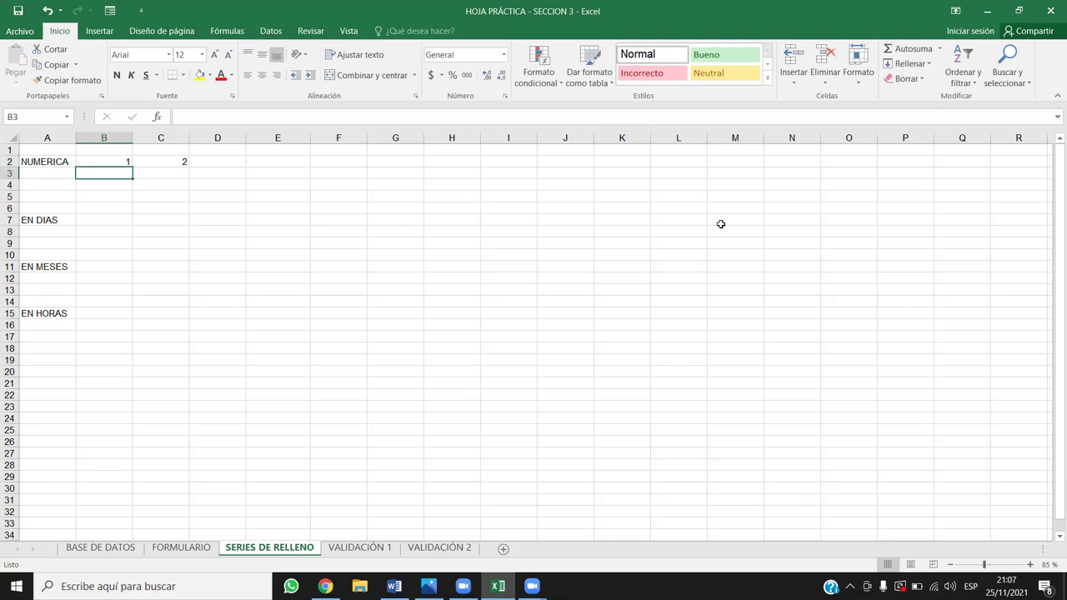
- Select B2:C2 and extend the selection to the end of row 2
key("Up")
key("Right")
key("Left")
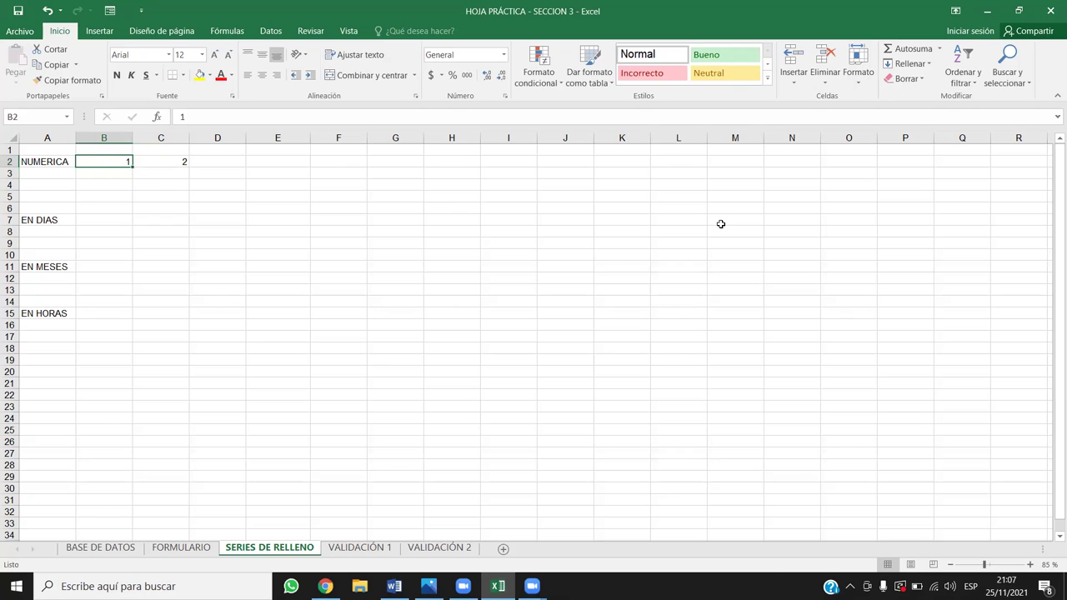
key("shift+Right")
key("ctrl+shift+Right")
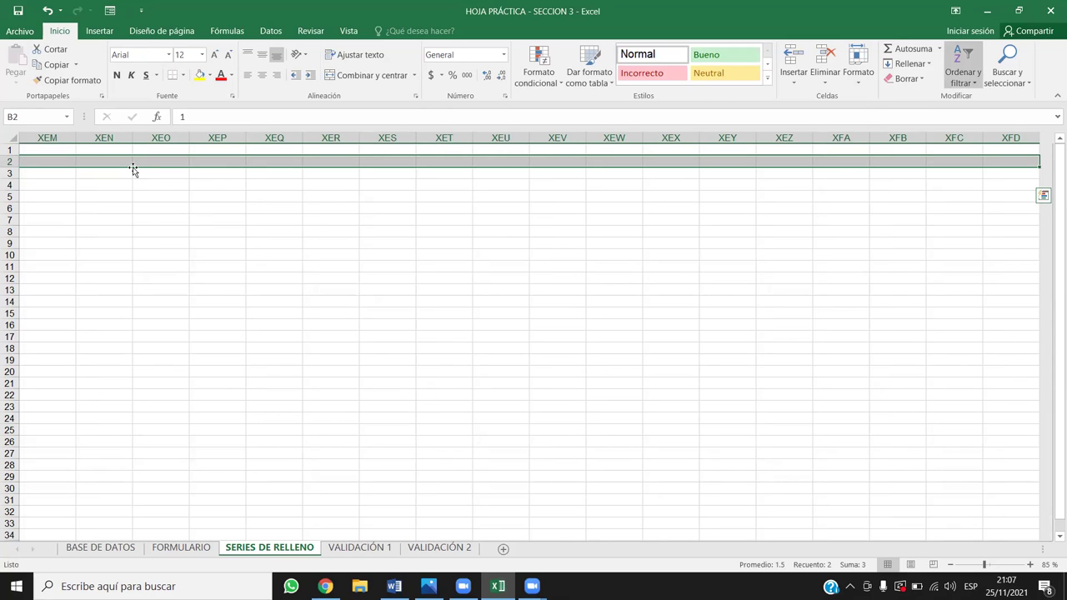
- Fill row 2 as a linear series with step 1 and stop value 45000
left_click(907, 64)
left_click(921, 165)
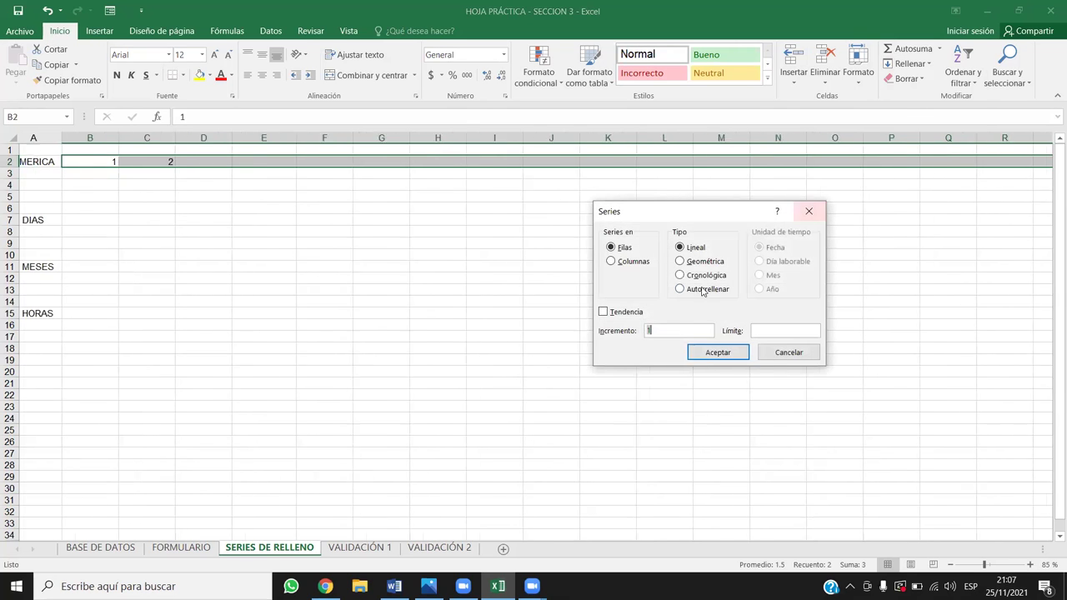
left_click(774, 330)
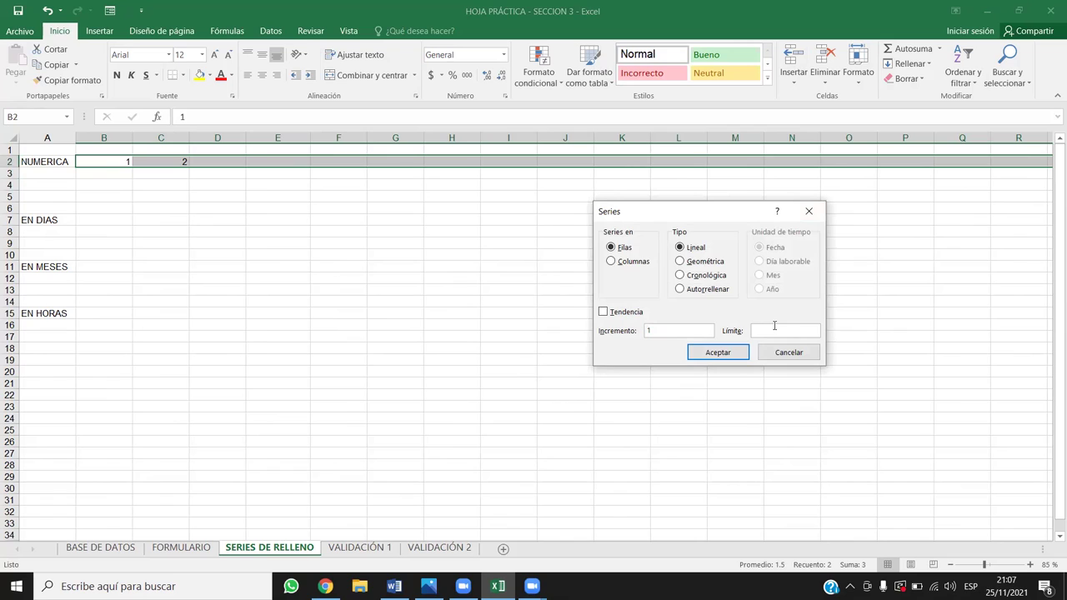
type("45")
type("000")
key("Return")
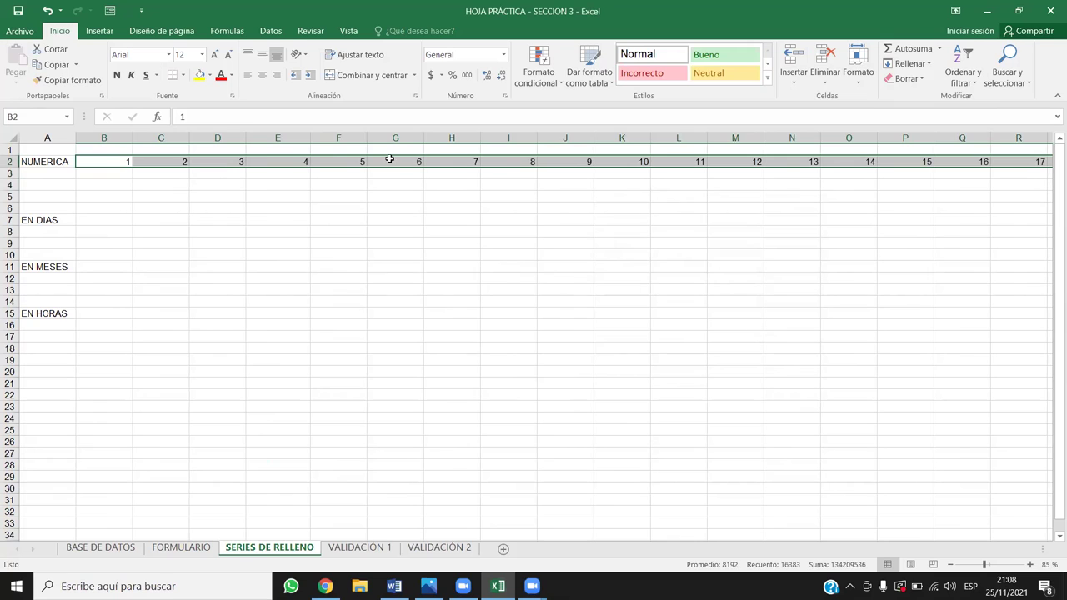
- Check that the series reaches column XFD, then go to cell D7 beside EN DIAS
left_click(390, 162)
key("ctrl+Right")
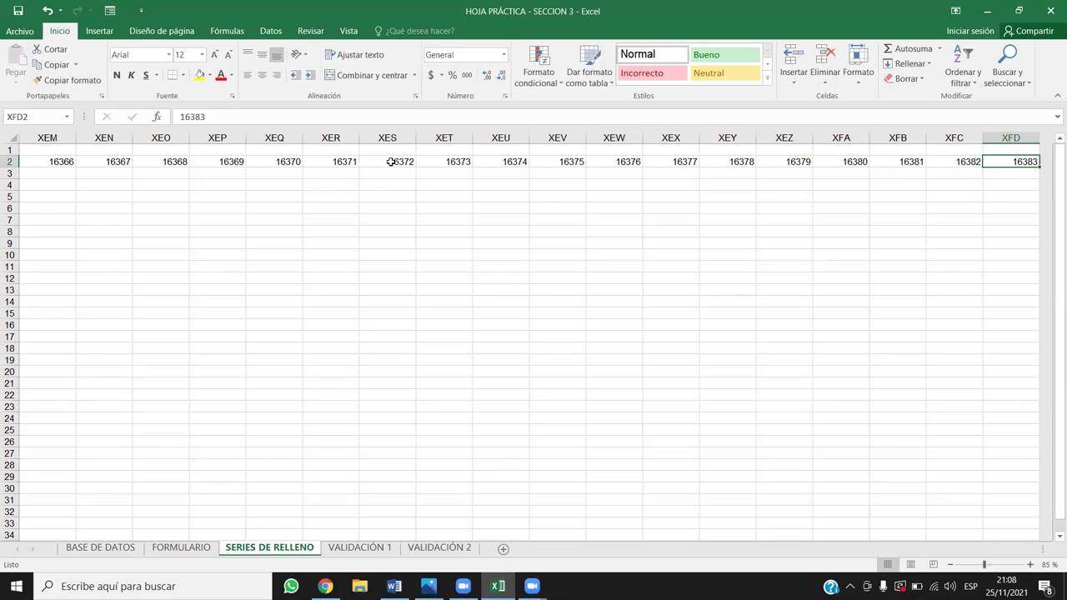
key("ctrl+Left")
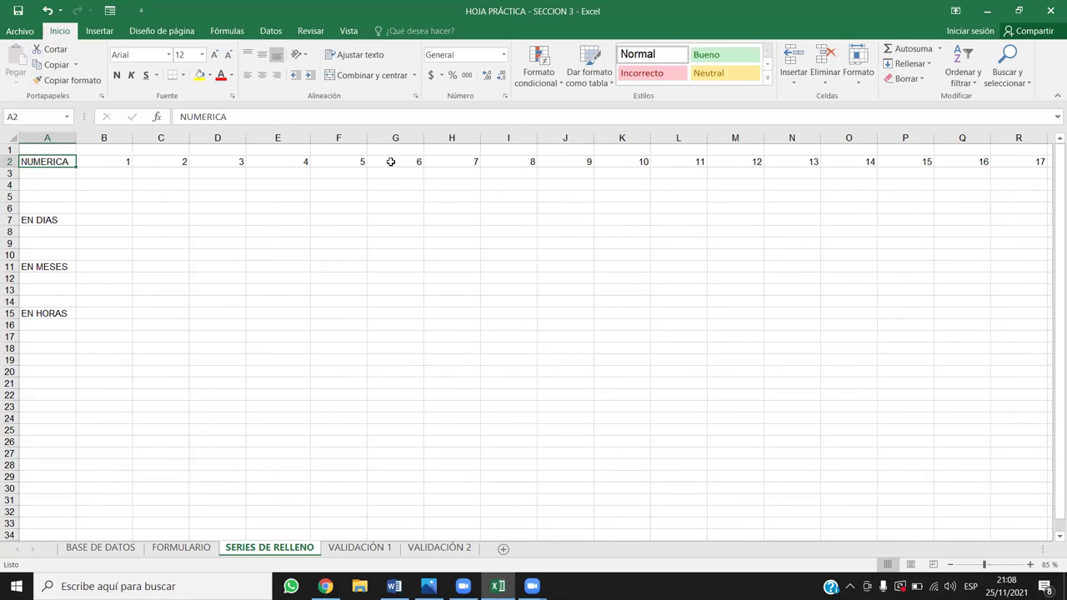
key("ctrl+Right")
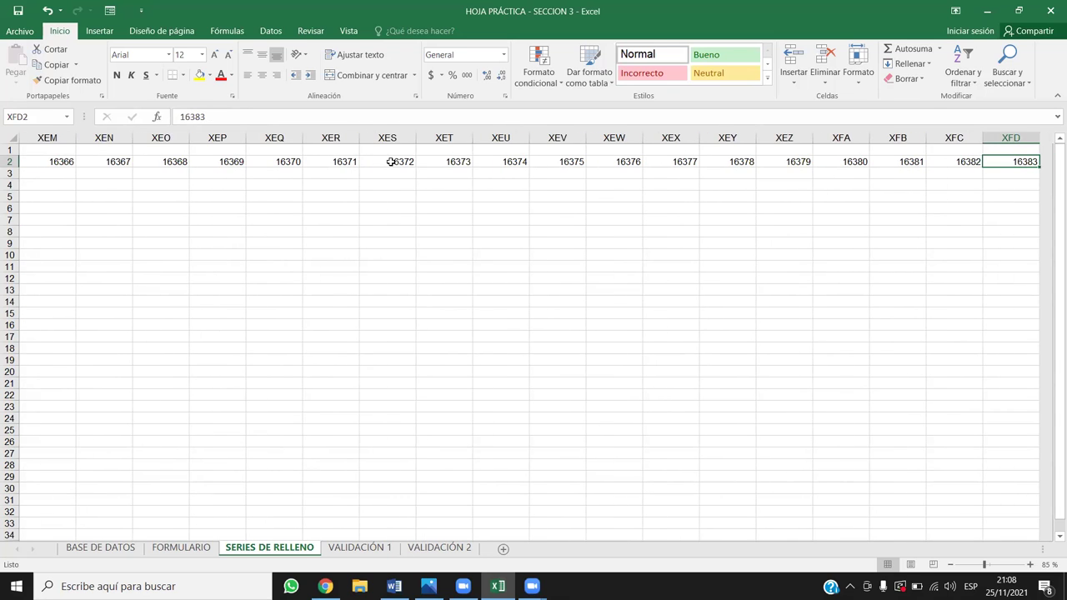
key("ctrl+Left")
key("Right")
key("Right")
key("Down")
key("Down")
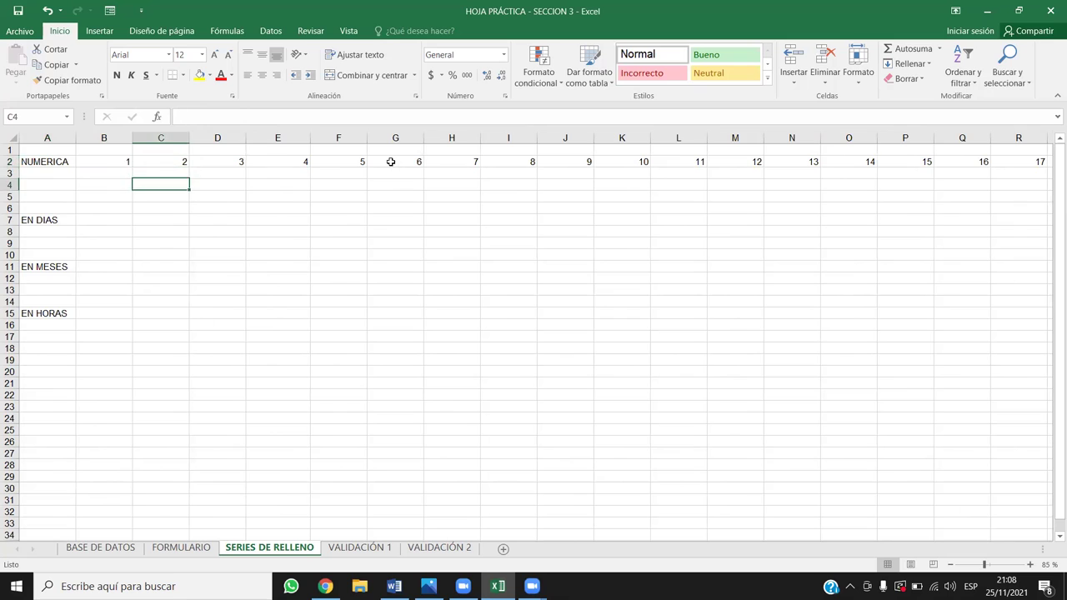
key("Right")
key("Down")
key("Down")
key("Down")
- Enter 1 and 2 in D7:D8 and select from there to the bottom of column D
type("1")
key("Return")
type("2")
key("Return")
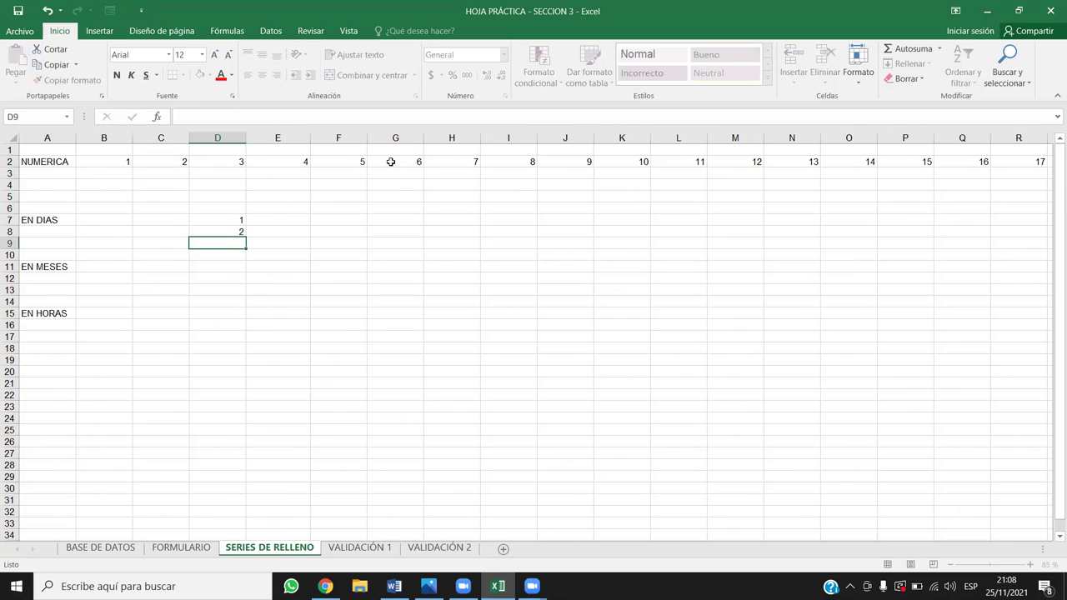
key("Up")
key("Up")
key("Down")
key("Up")
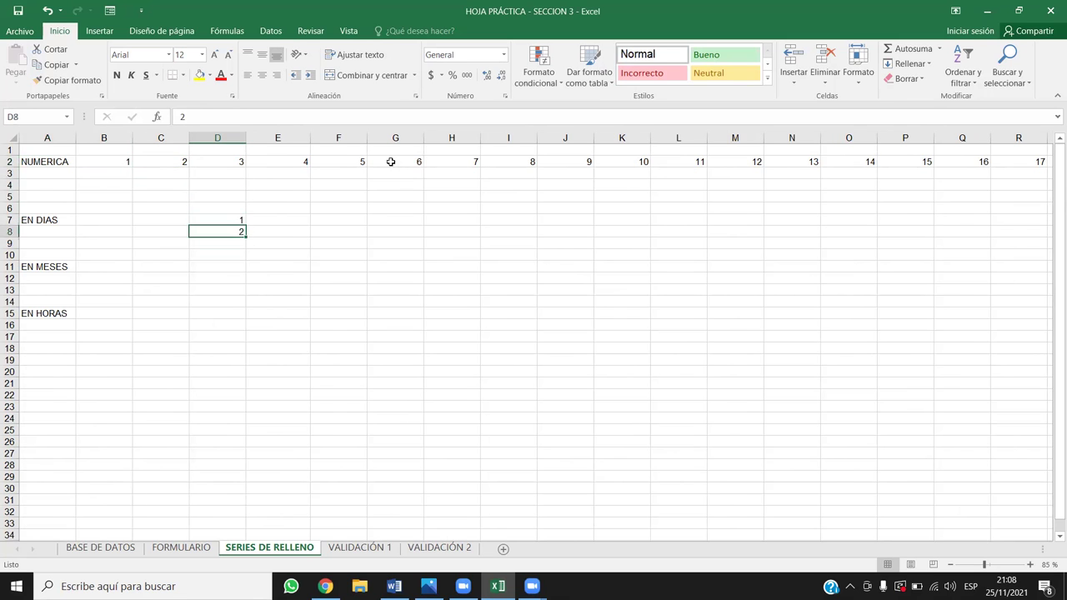
key("shift+Down")
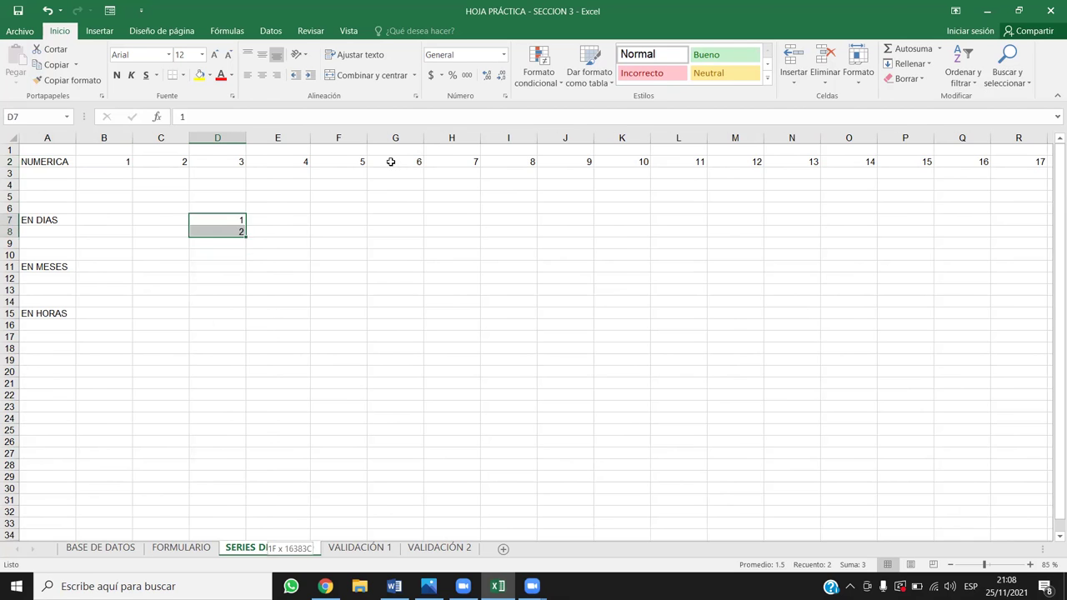
key("ctrl+shift+Down")
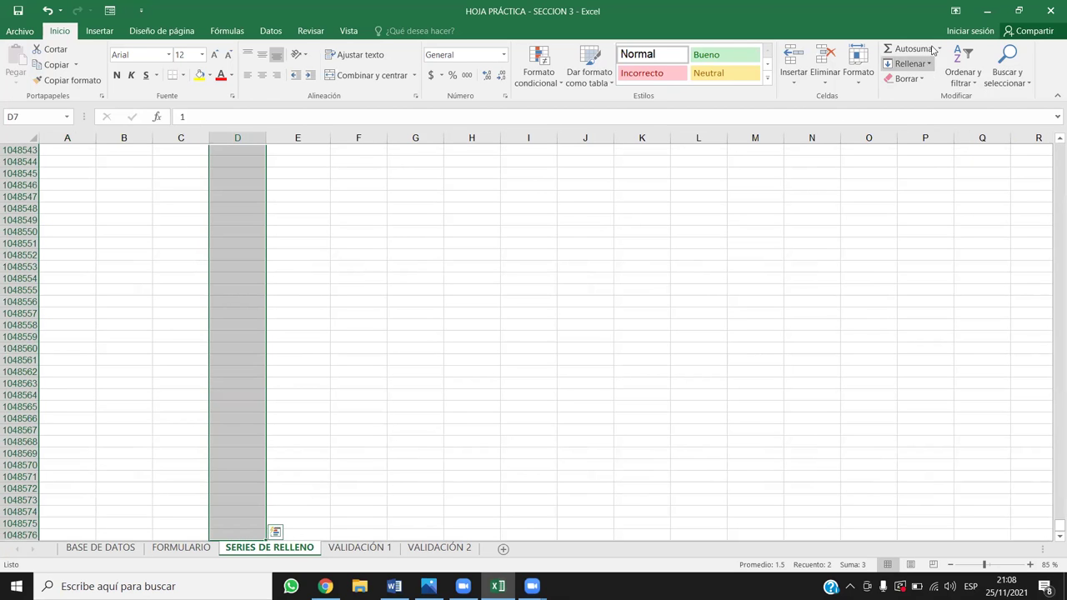
- Fill column D as a series stepping by 1 with stop value 45000
left_click(963, 75)
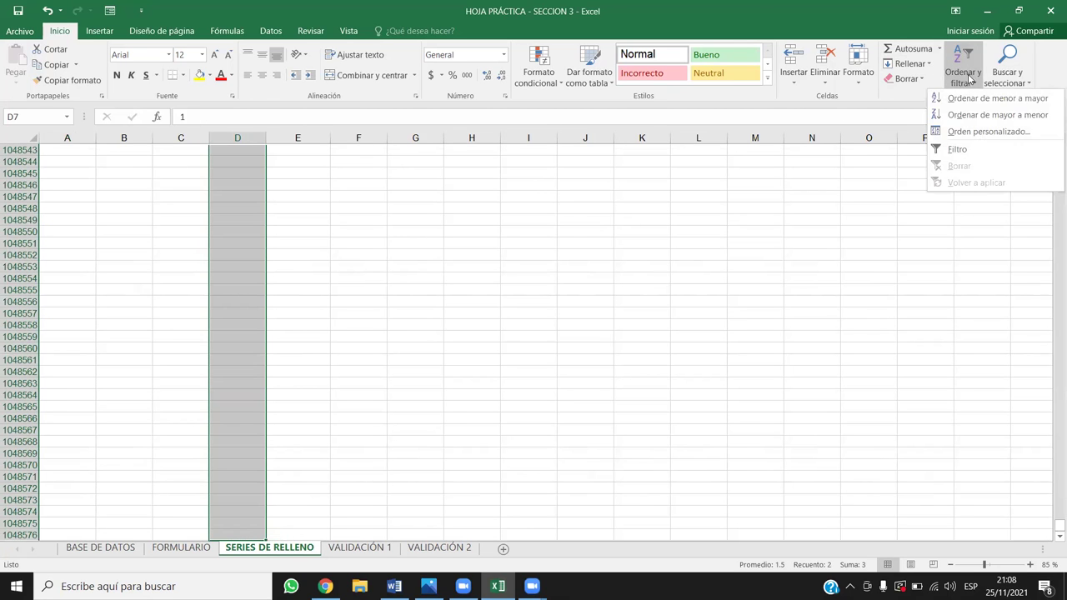
left_click(926, 65)
left_click(917, 181)
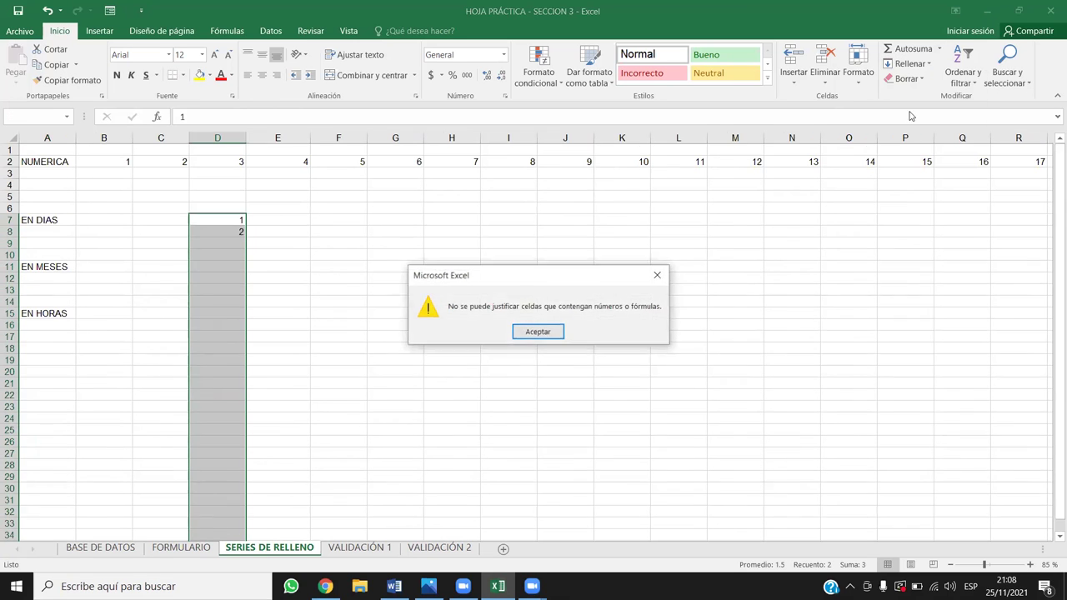
left_click(530, 331)
left_click(909, 63)
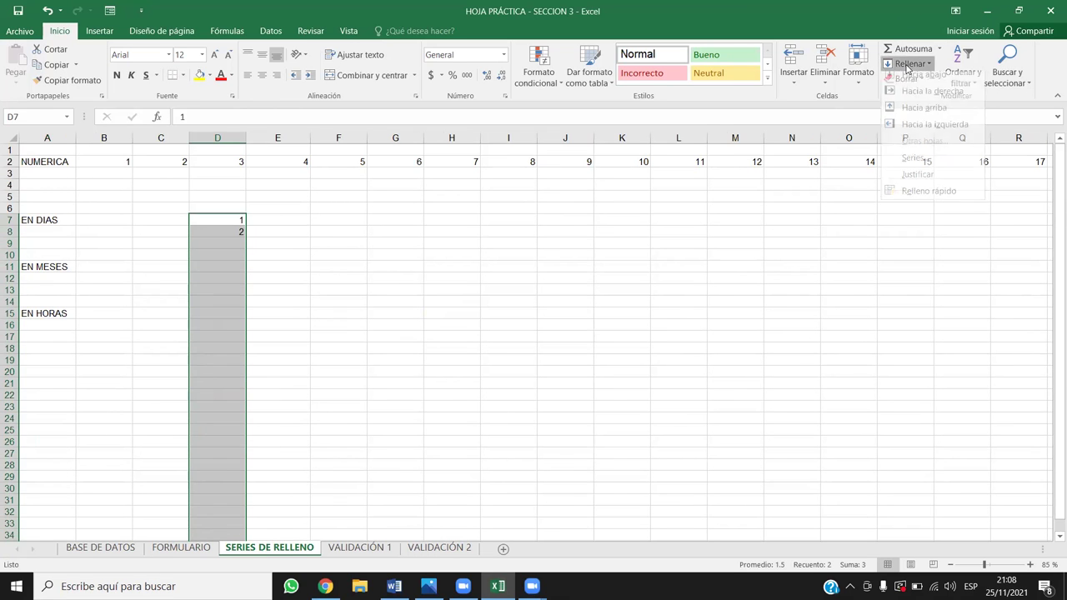
left_click(911, 165)
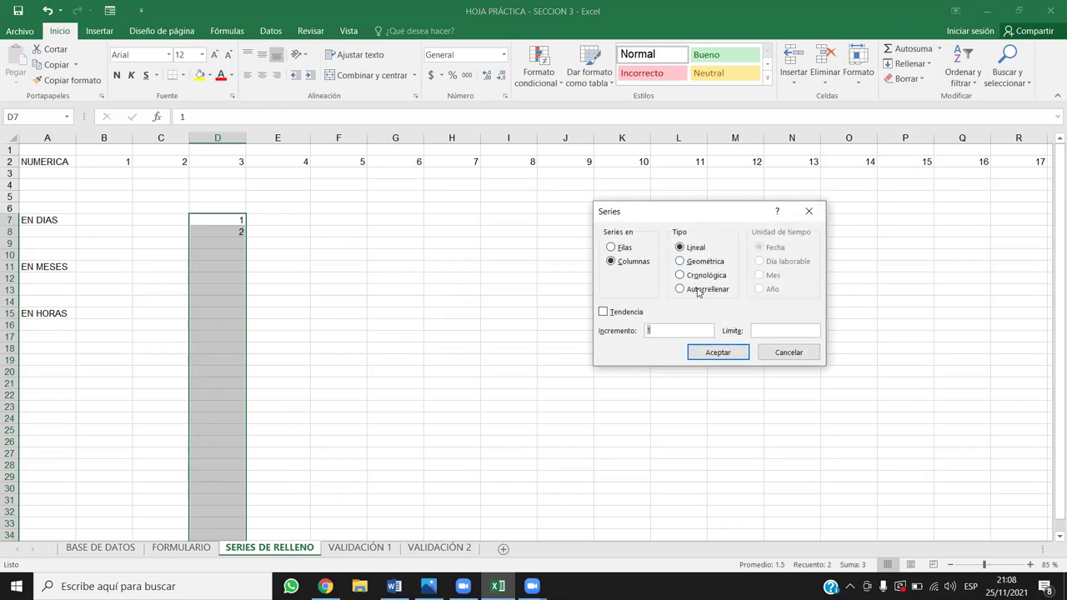
key("Tab")
type("45000")
key("Return")
left_click(226, 290)
- Check that the column D series ends at 45000, then return to its top
key("ctrl+Down")
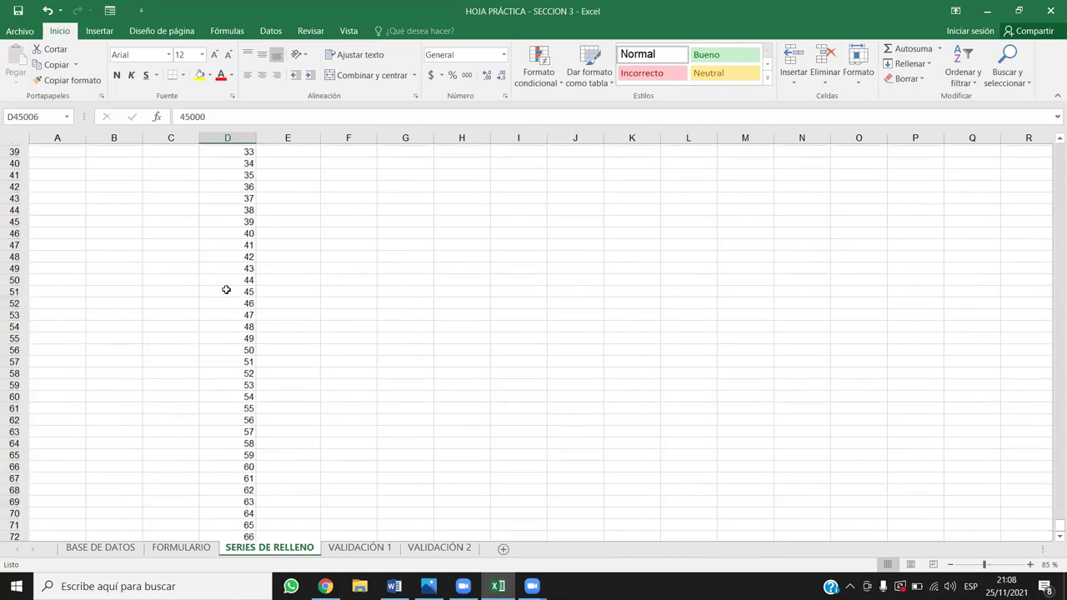
scroll(227, 289, "down", 2)
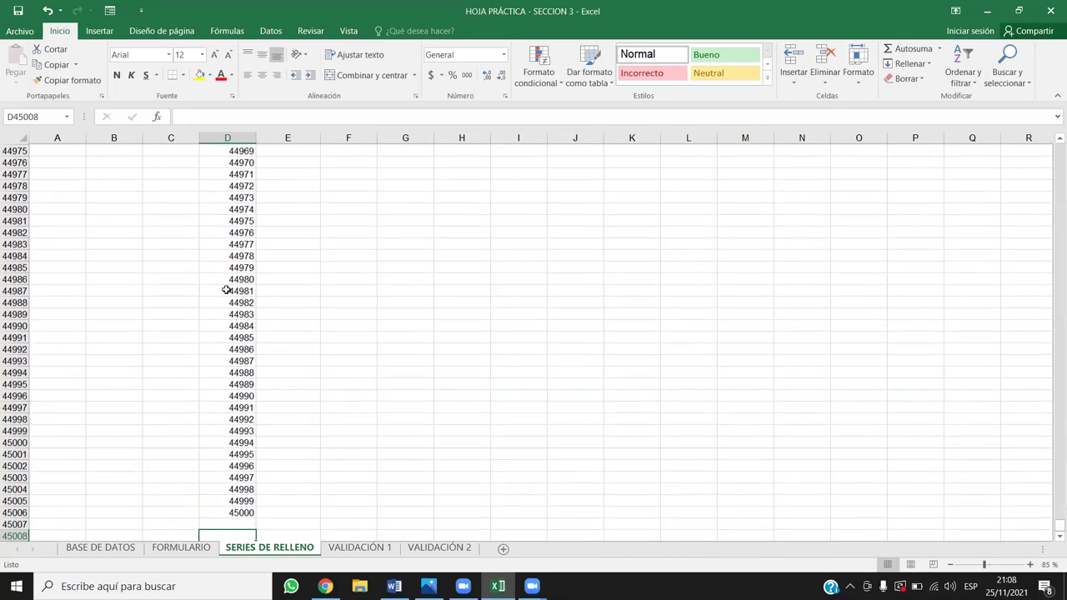
key("Down")
key("Up")
key("Up")
key("Down")
key("ctrl+shift+Up")
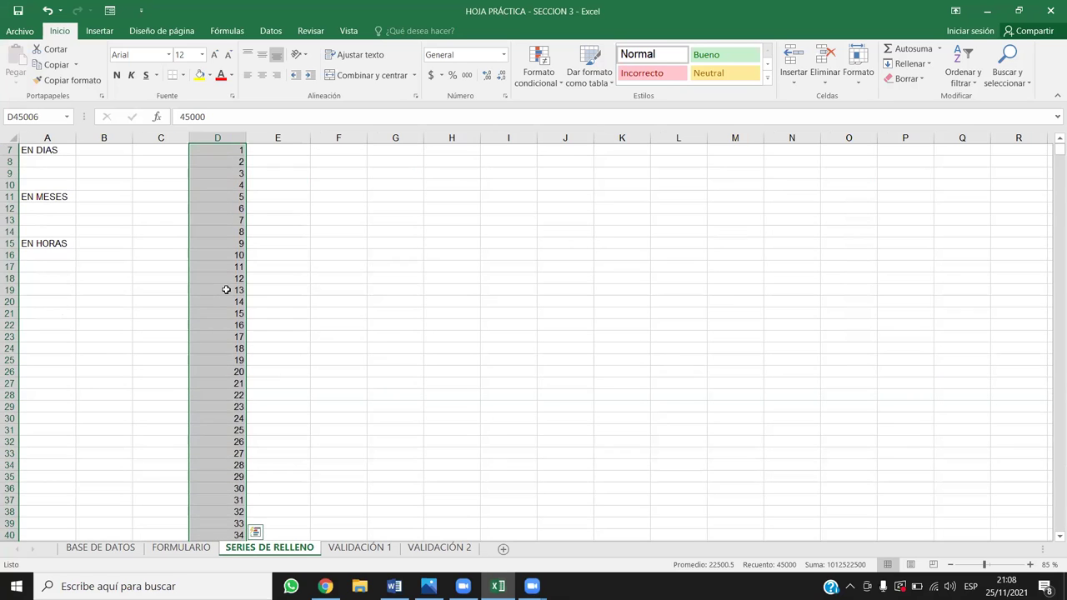
key("Down")
key("ctrl+Down")
key("Up")
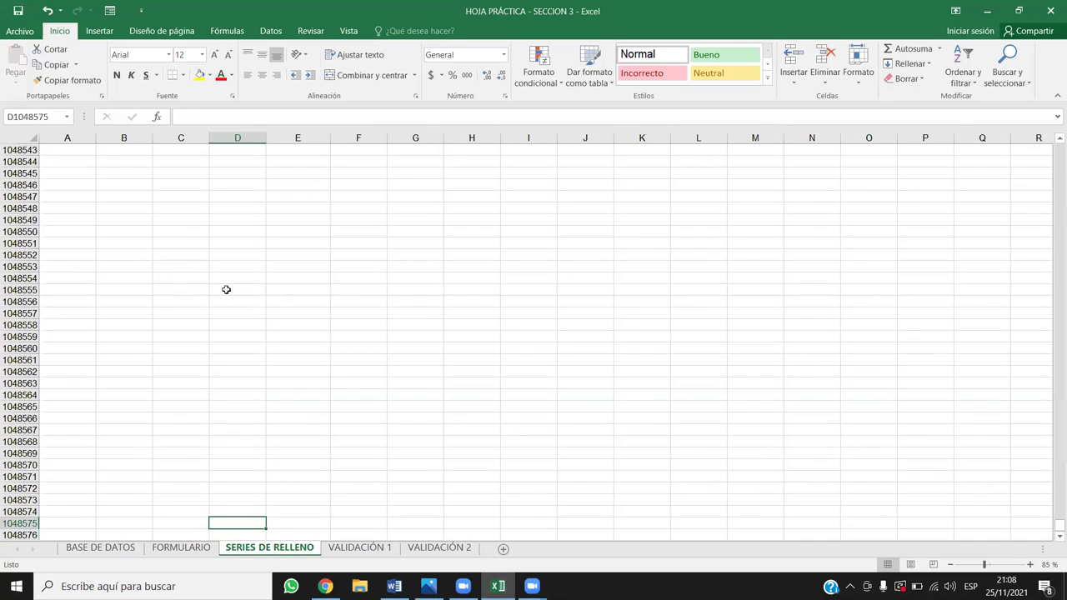
key("ctrl+Up")
key("ctrl+Up")
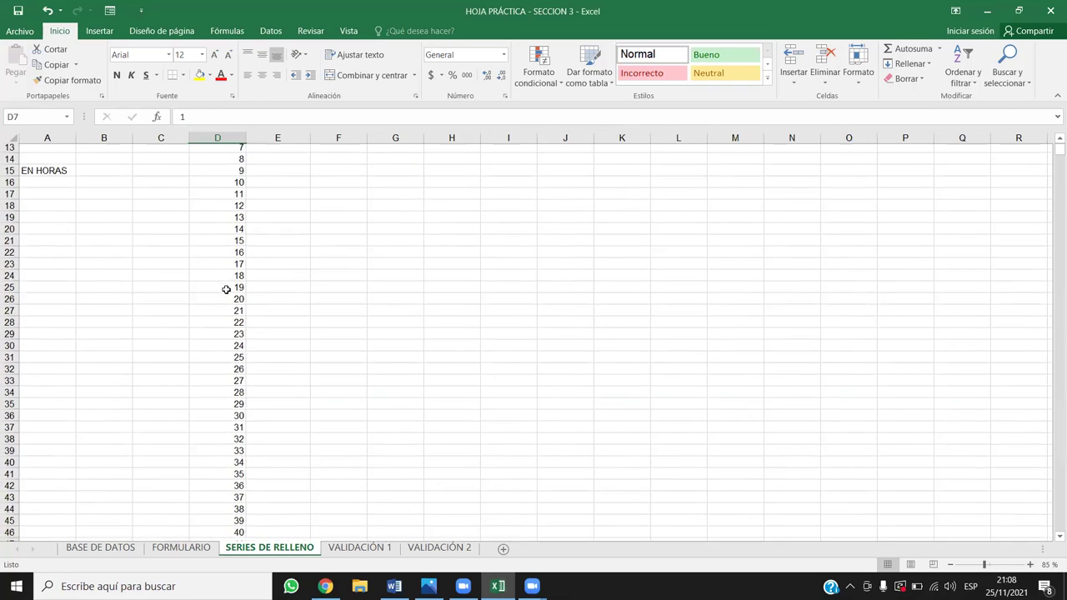
- Enter the letter a in E7, closing the pop-up windows that appeared
key("Right")
scroll(226, 289, "up", 1)
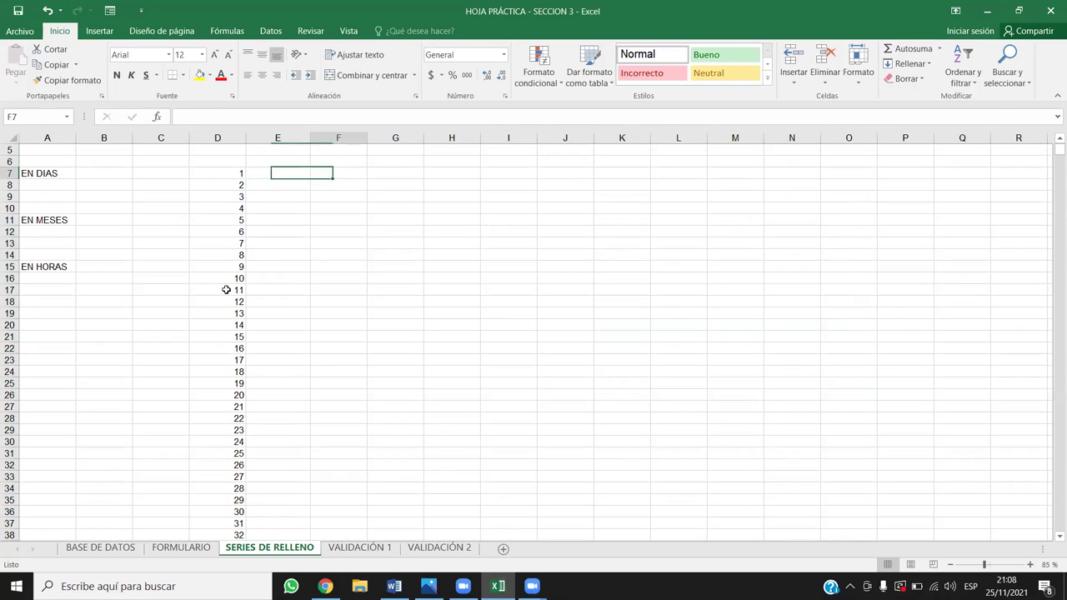
type("a")
key("Return")
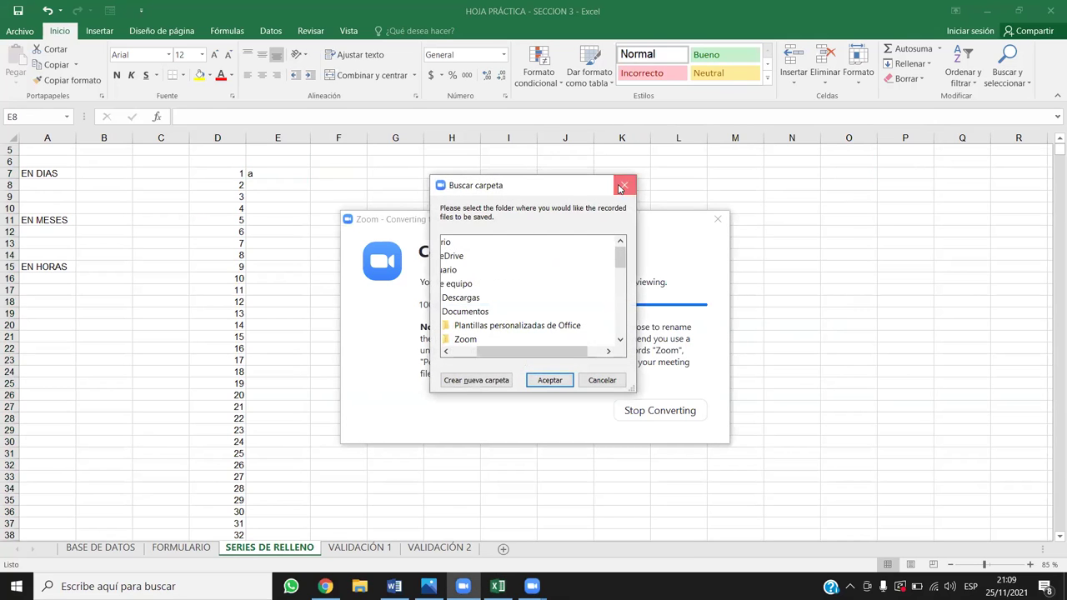
left_click(624, 185)
left_click(859, 62)
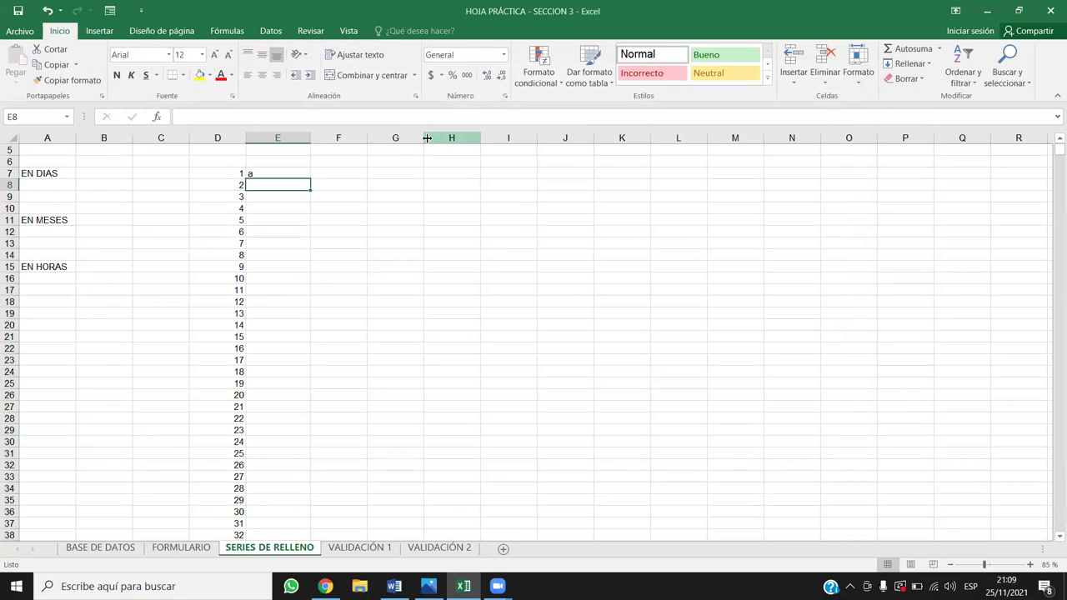
left_click(266, 172)
type("a")
key("Return")
- Enter b in E8, trial-fill the a/b pattern to E16, then clear E9:E16
type("b")
key("Return")
left_click_drag(266, 173, 283, 182)
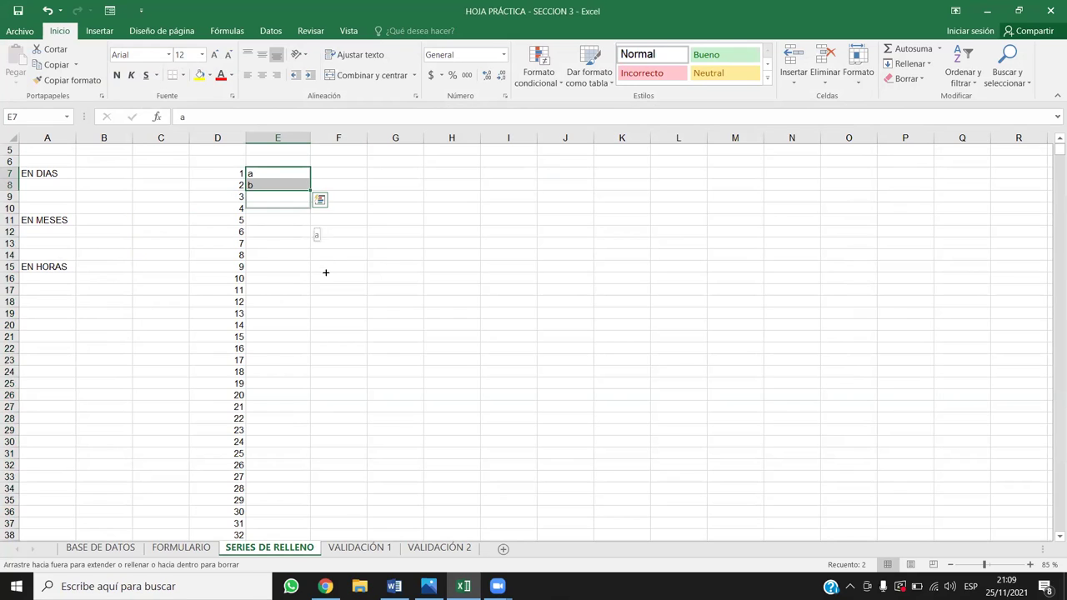
left_click_drag(309, 190, 325, 278)
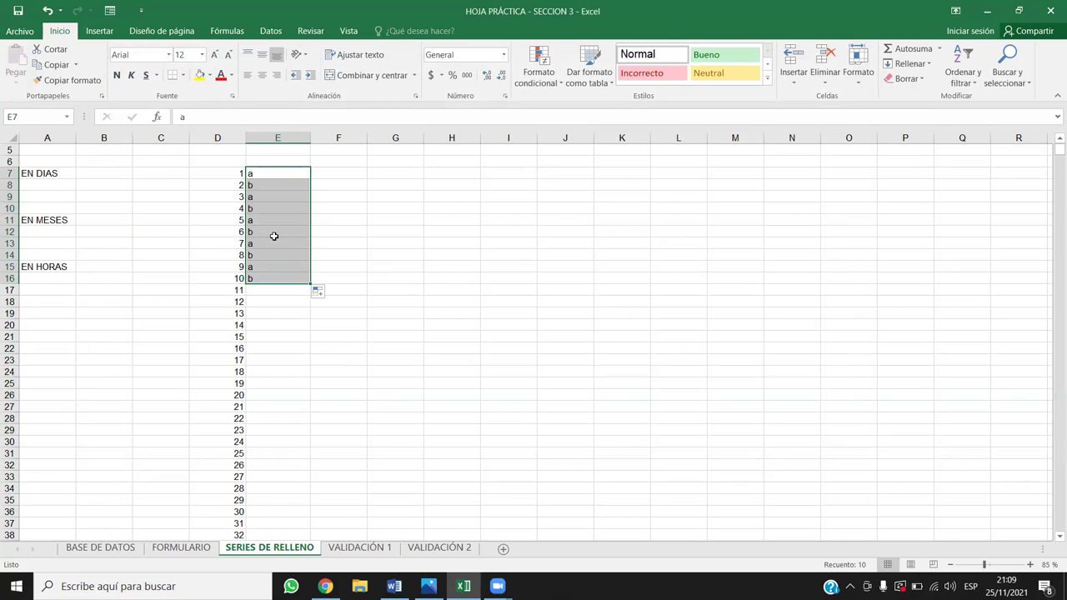
left_click_drag(263, 197, 266, 272)
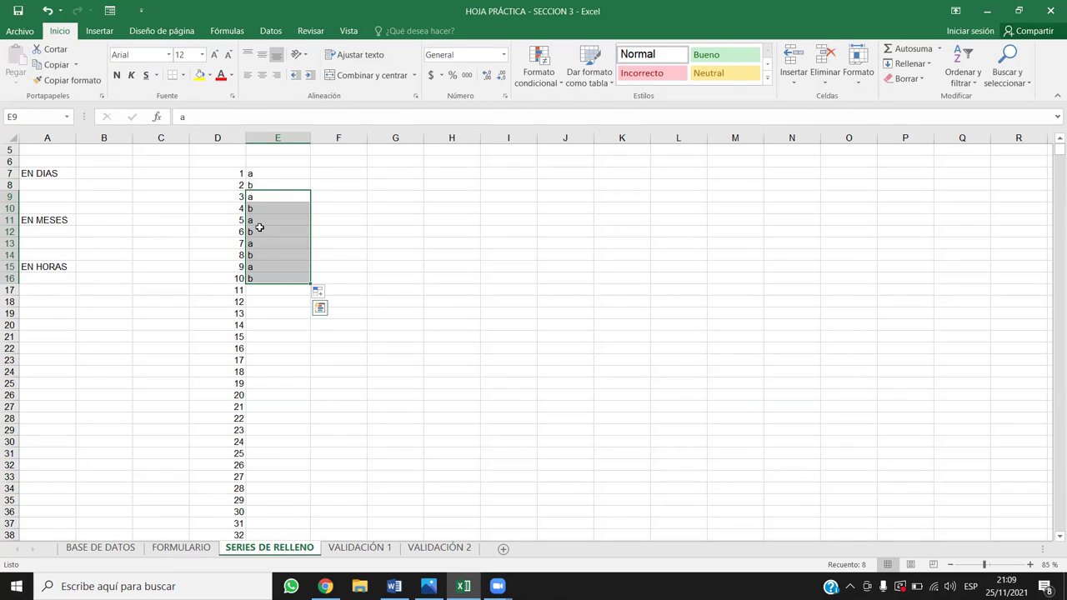
key("Delete")
- Auto-fill the a/b pattern down column E, undo it, and reselect E7:E8
left_click_drag(291, 191, 300, 173)
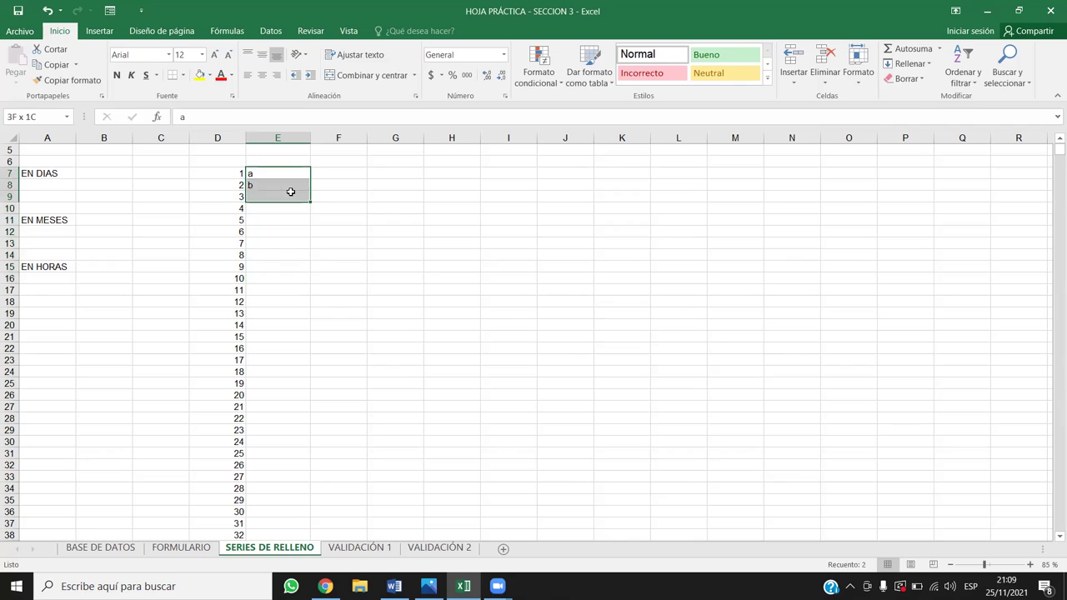
double_click(310, 191)
left_click(297, 212)
key("ctrl+Down")
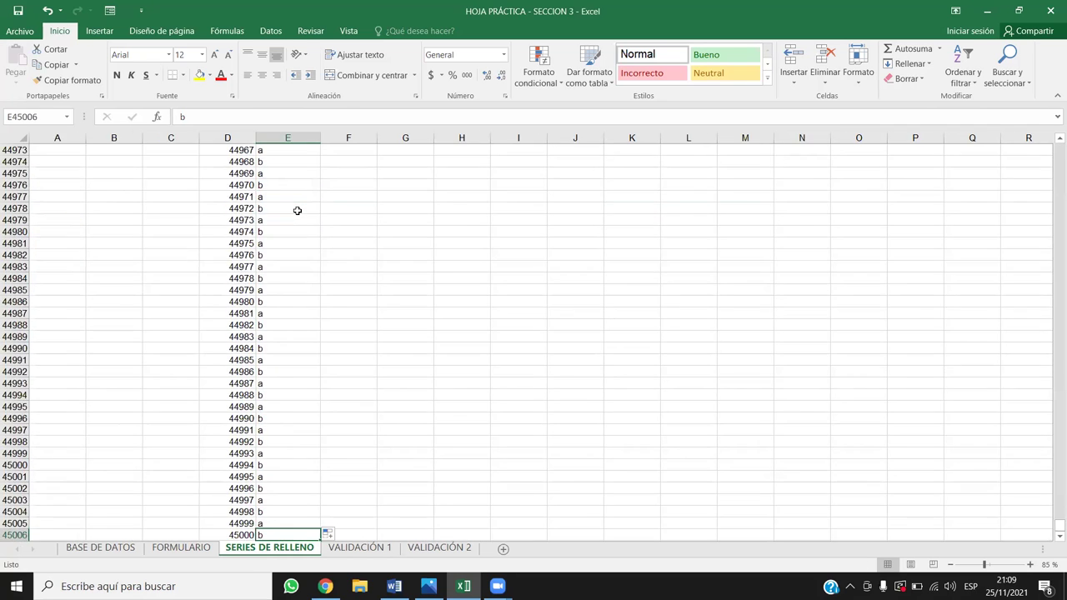
key("ctrl+Up")
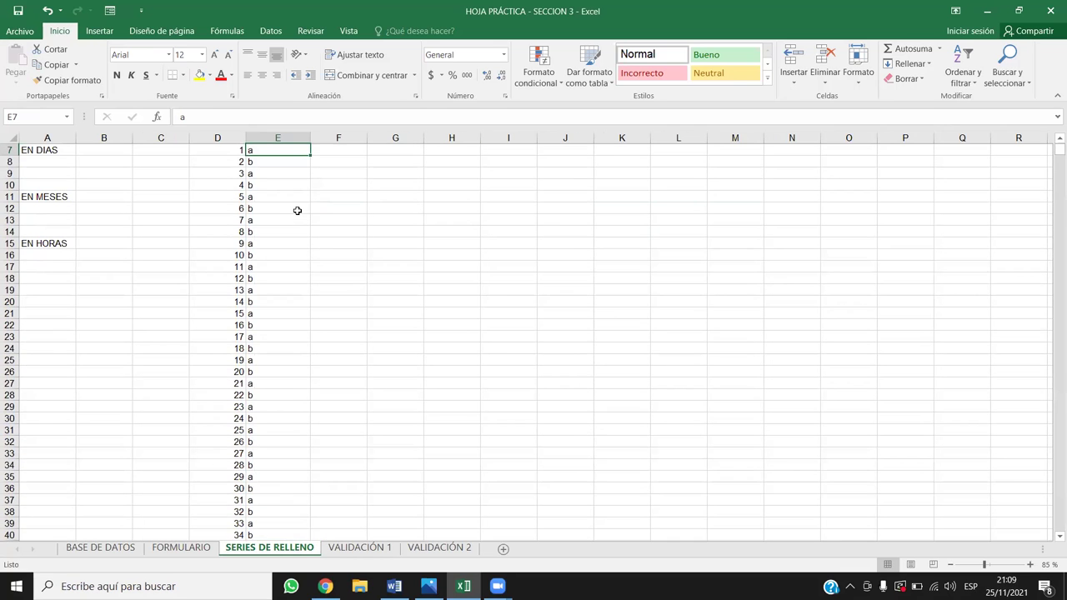
key("ctrl+z")
key("Down")
key("Up")
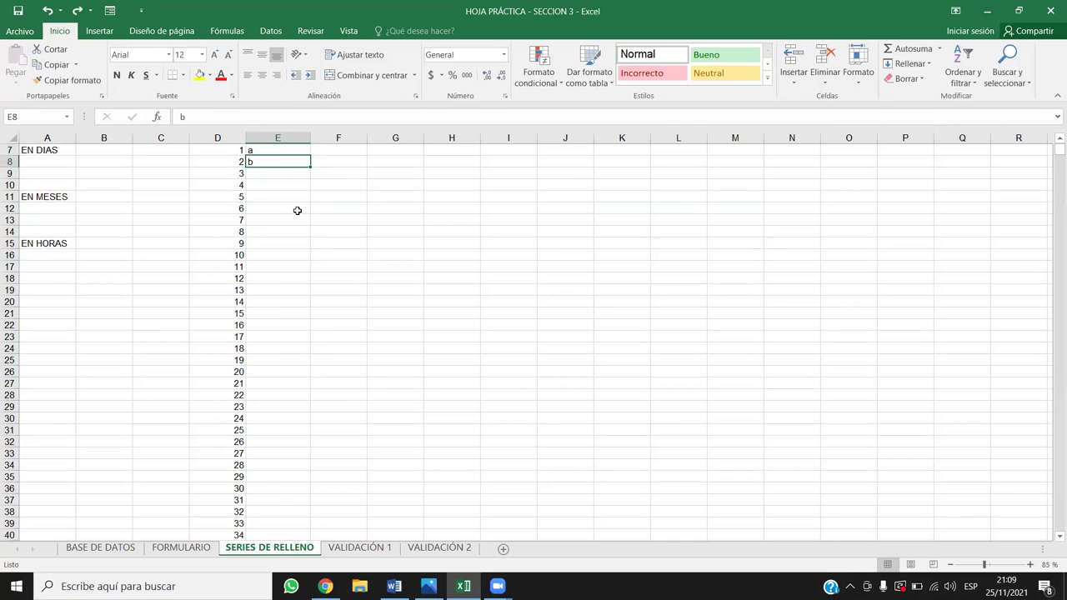
key("Up")
key("shift+Down")
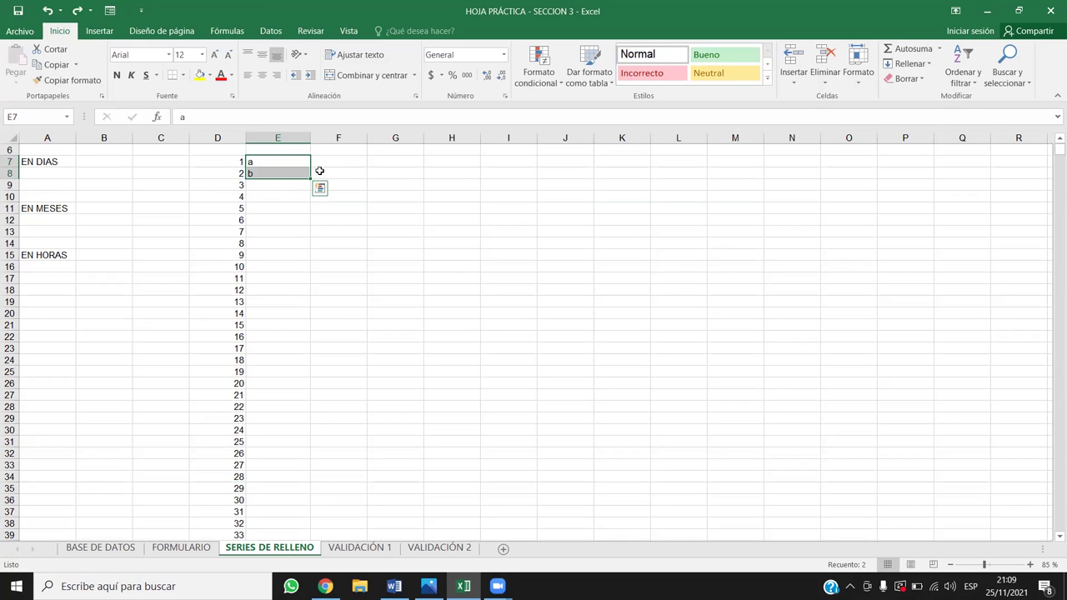
- Double-click fill the a/b pair down to row 45006 and confirm it ends beside 45000
double_click(311, 178)
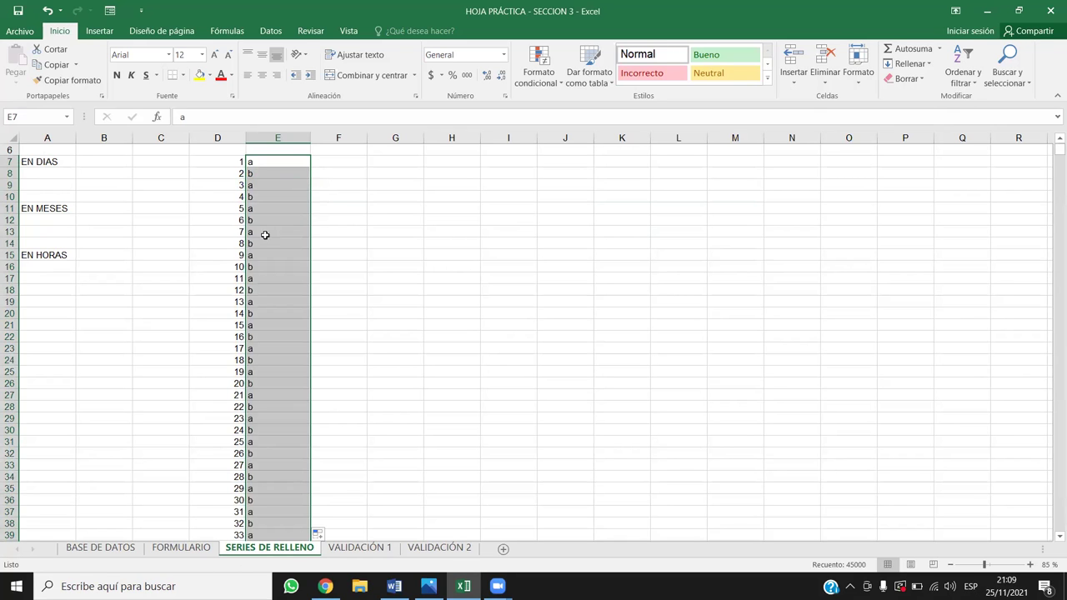
left_click(200, 256)
key("ctrl+Down")
key("Right")
key("Left")
key("Right")
key("ctrl+Up")
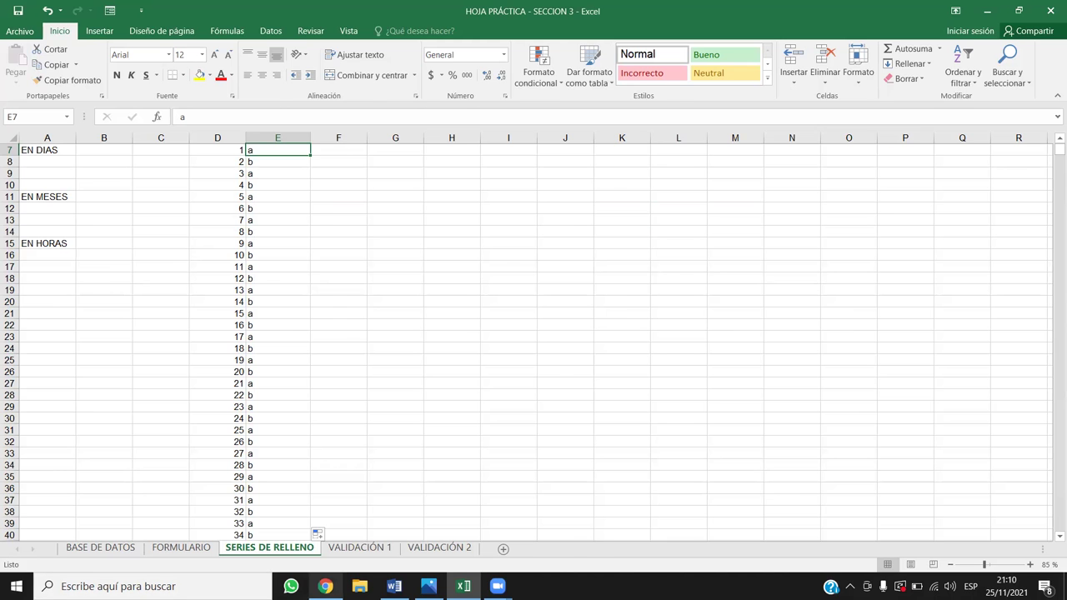
left_click(325, 585)
- Show the browser tab for lesson 3.9 - Objetivo de la lección, scrolled to its header
left_click(87, 12)
scroll(492, 213, "up", 1)
scroll(512, 228, "up", 3)
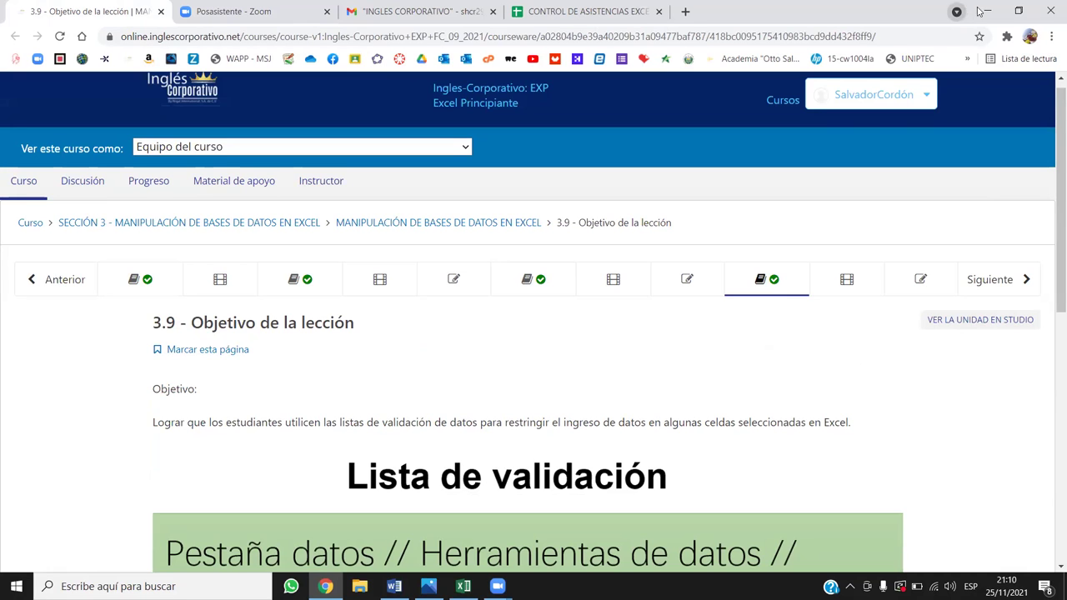
- Back in Excel, check where the a/b and number series end in columns D and E
key("alt+Tab")
left_click(279, 220)
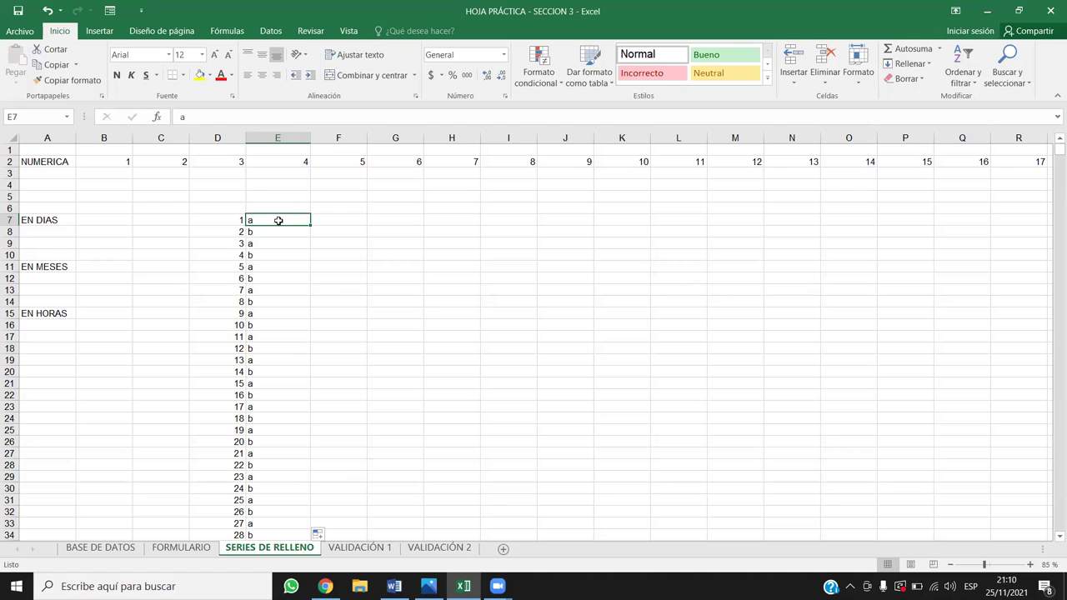
key("ctrl+Down")
key("ctrl+Up")
key("ctrl+Down")
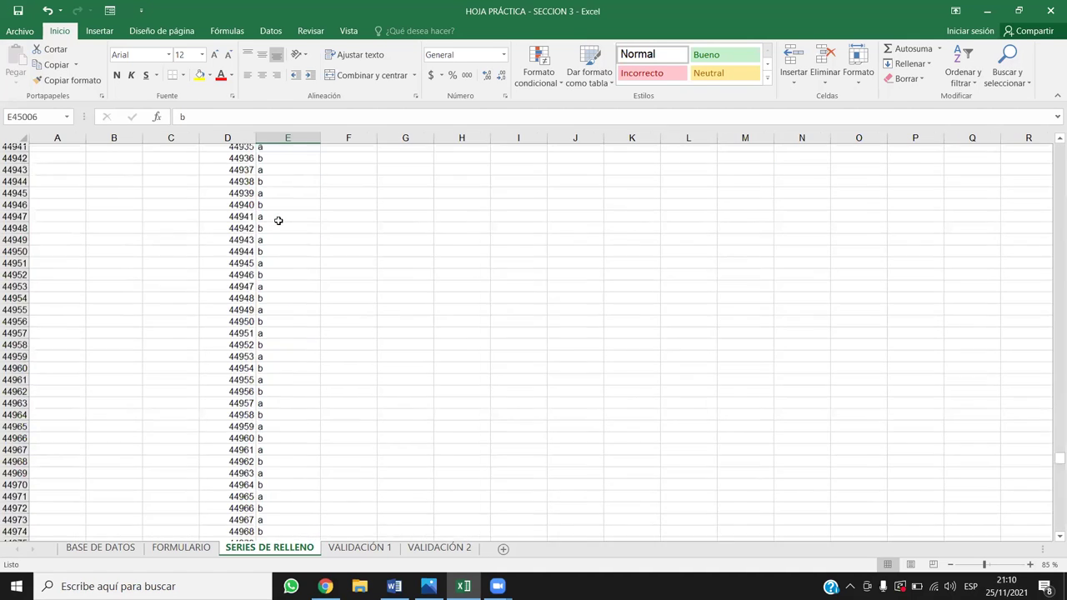
scroll(279, 220, "down", 1)
key("Left")
key("Right")
key("Left")
key("Right")
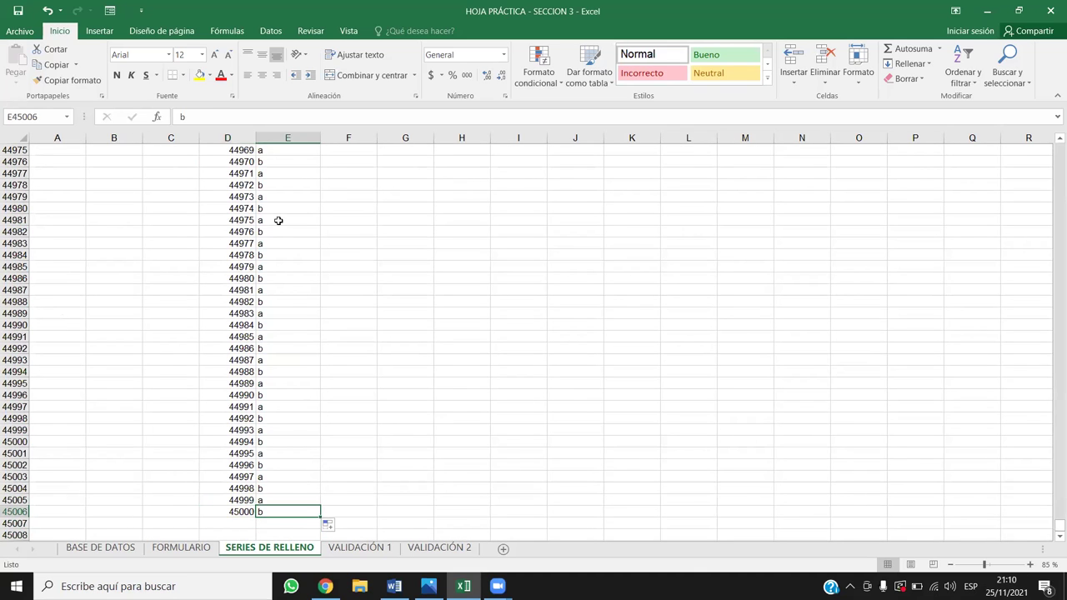
key("ctrl+Up")
- Delete the series from E7 and D7 downward, then go to cell B7
key("ctrl+shift+Down")
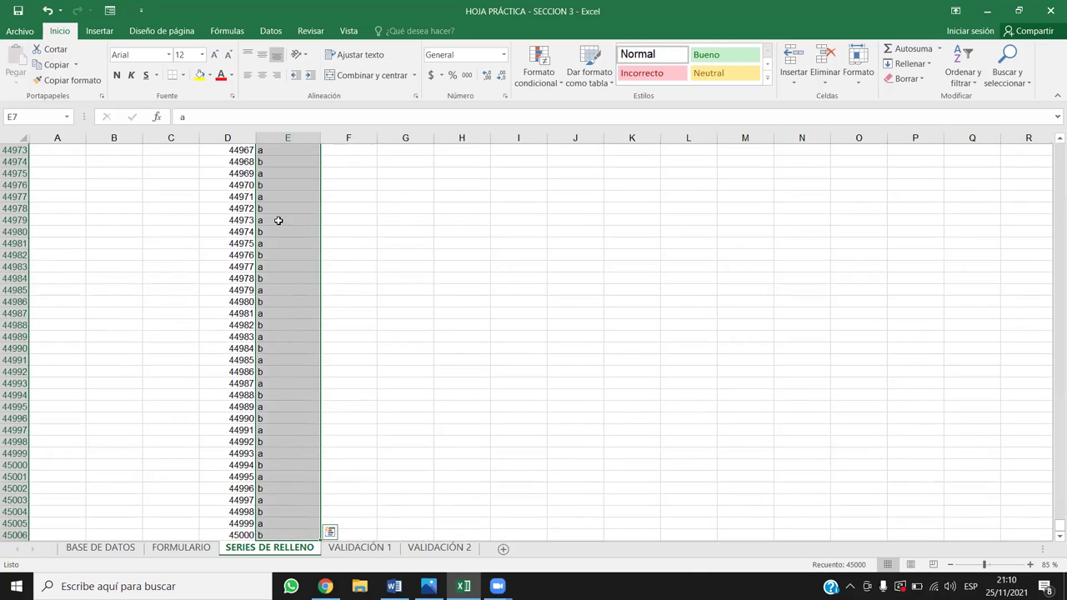
key("Left")
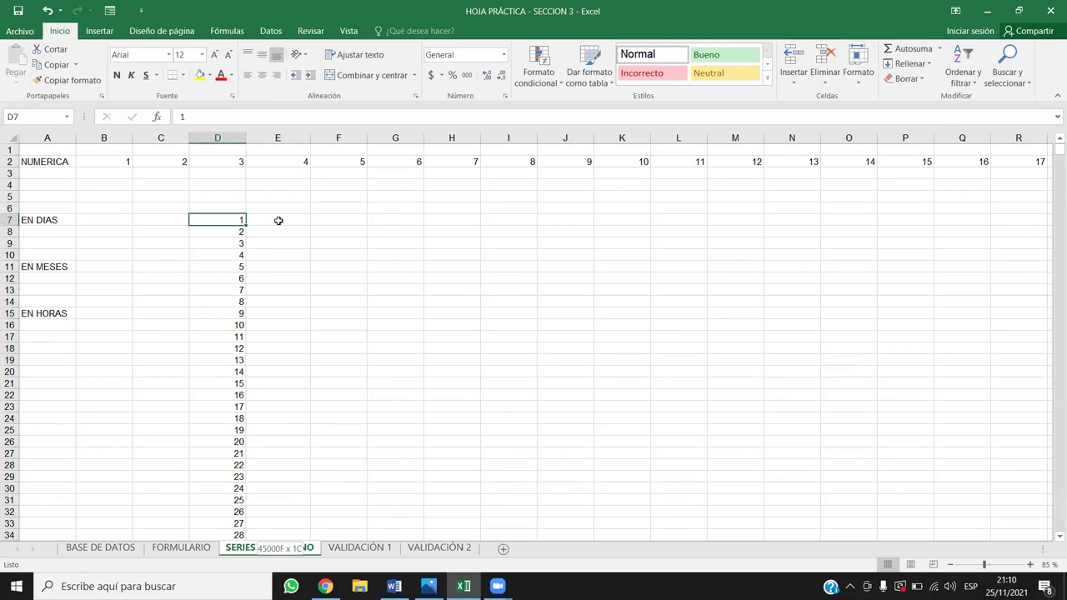
key("ctrl+shift+Down")
key("Delete")
key("ctrl+Up")
key("Up")
key("Down")
key("Down")
key("Down")
key("Down")
key("Down")
key("Left")
key("Left")
key("Down")
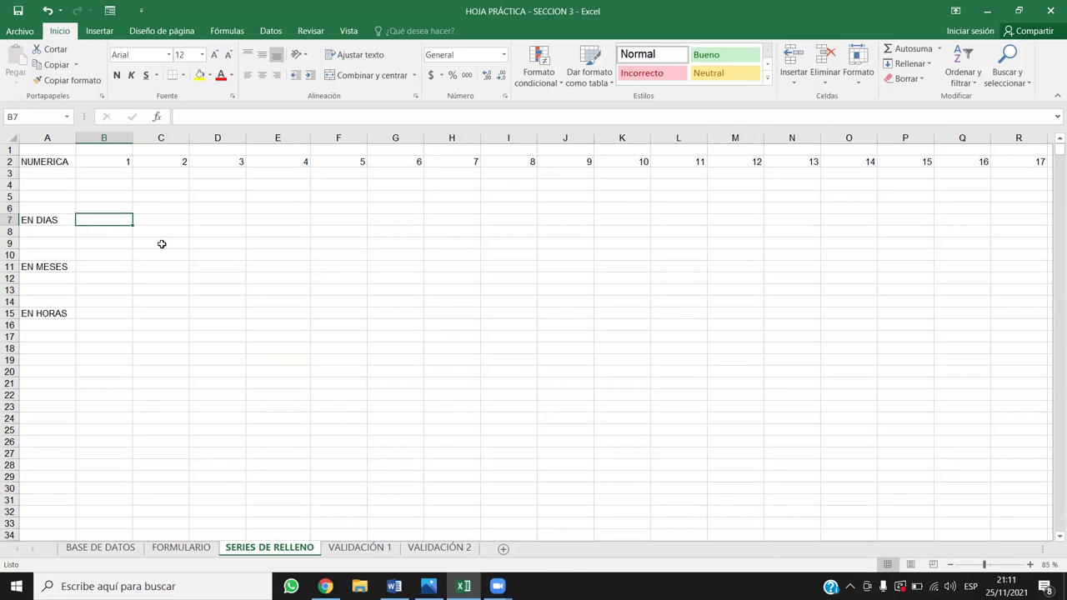
- Type Lunes in B7 and LUNES in B8 under EN DIAS
type("Lunes")
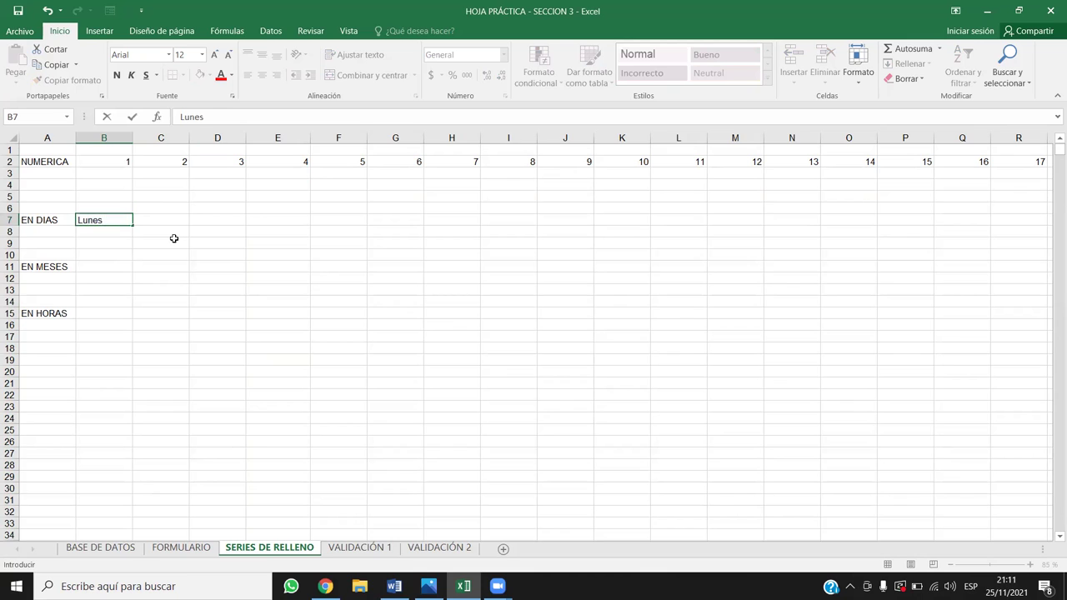
key("Return")
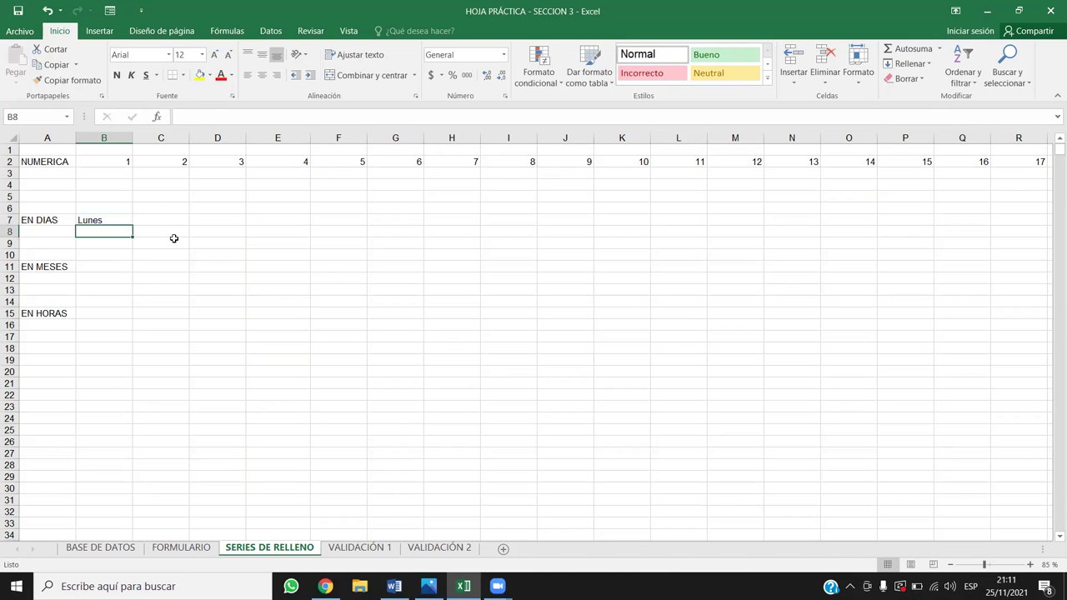
type("LUNES")
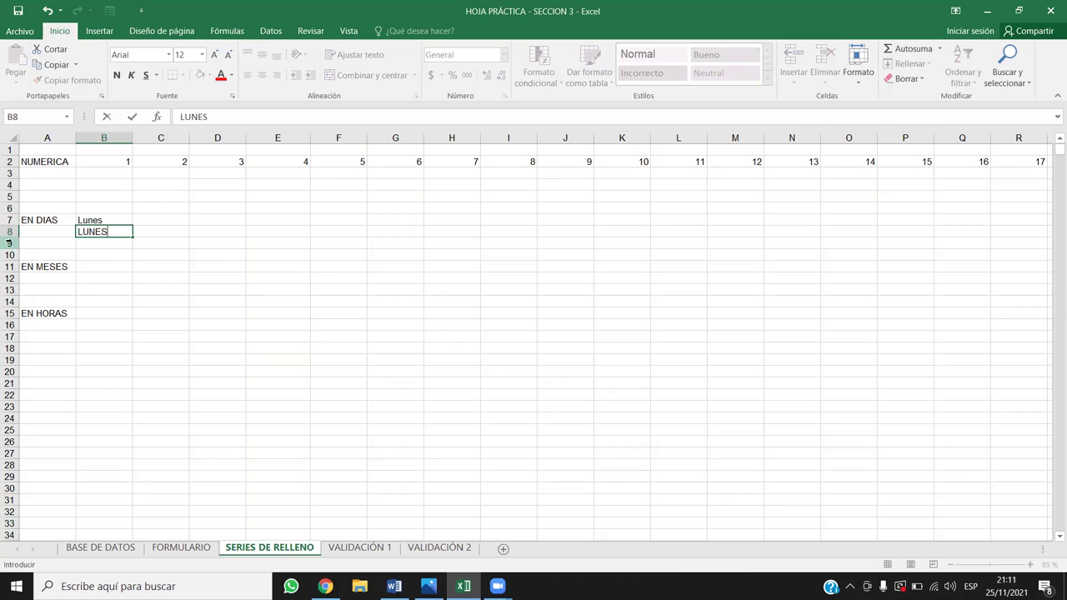
- Insert blank rows at rows 9–19, accepting the large-operation warning
left_click_drag(10, 254, 10, 360)
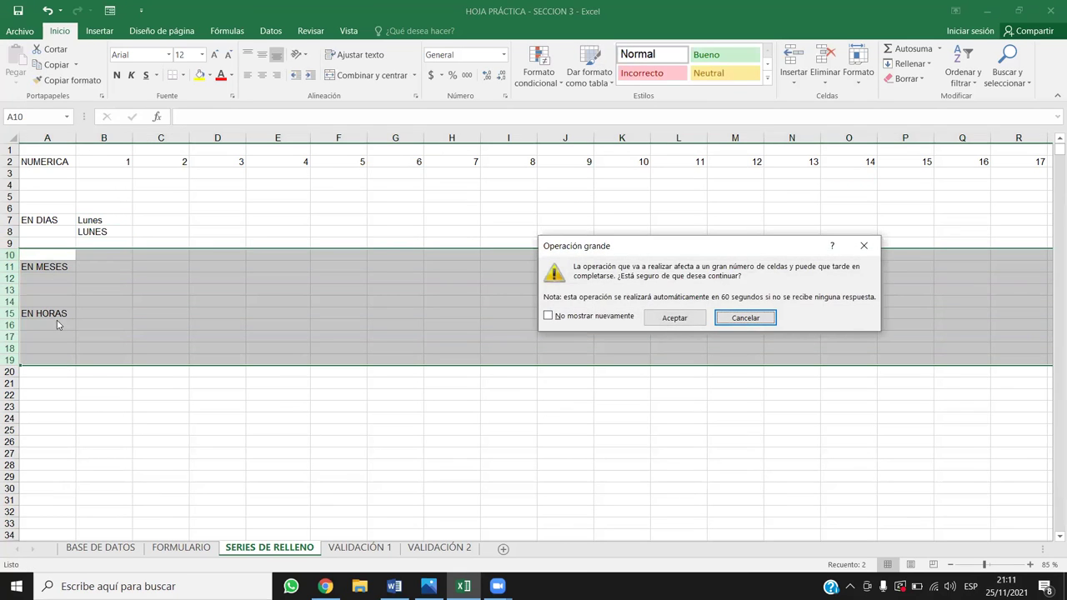
key("Escape")
key("Delete")
key("Escape")
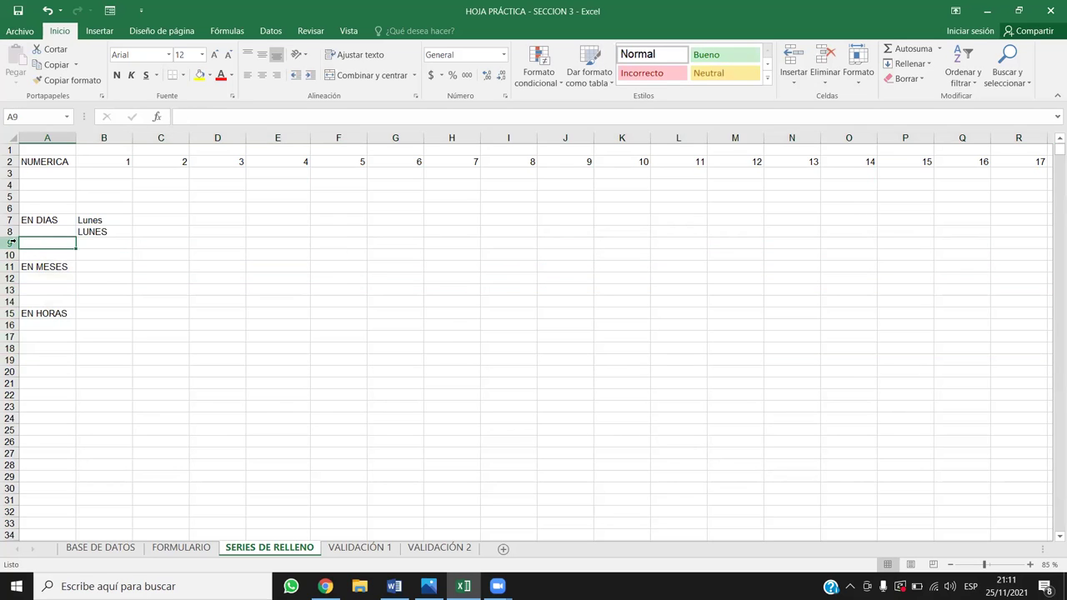
left_click_drag(10, 243, 10, 360)
key("Delete")
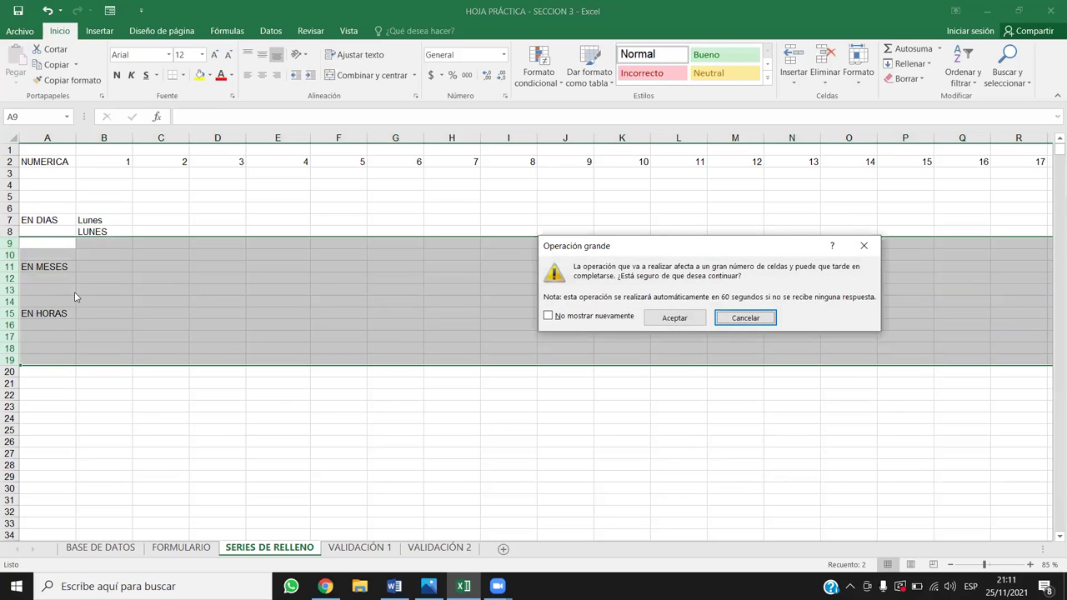
left_click(700, 317)
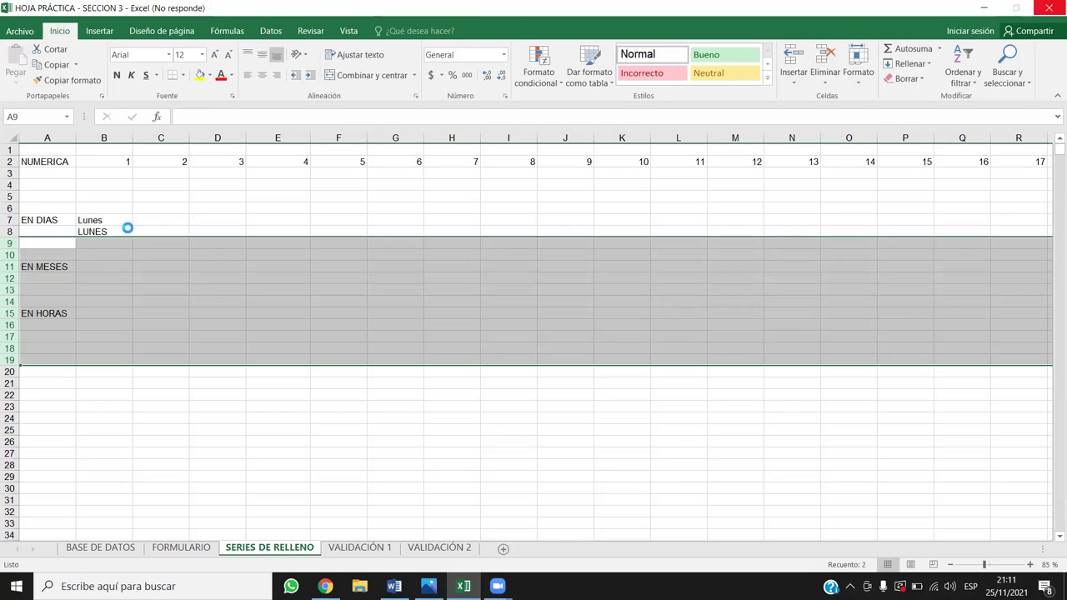
left_click(153, 313)
left_click(107, 243)
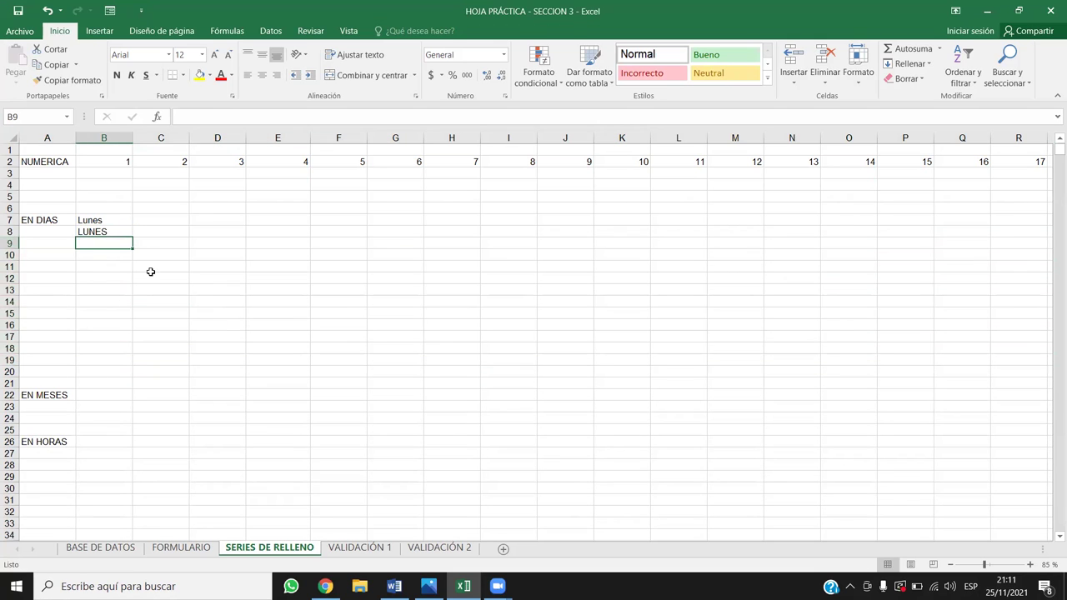
- Enter lunes in B9, lun in B10 and LUN in B11 below LUNES
type("lunes")
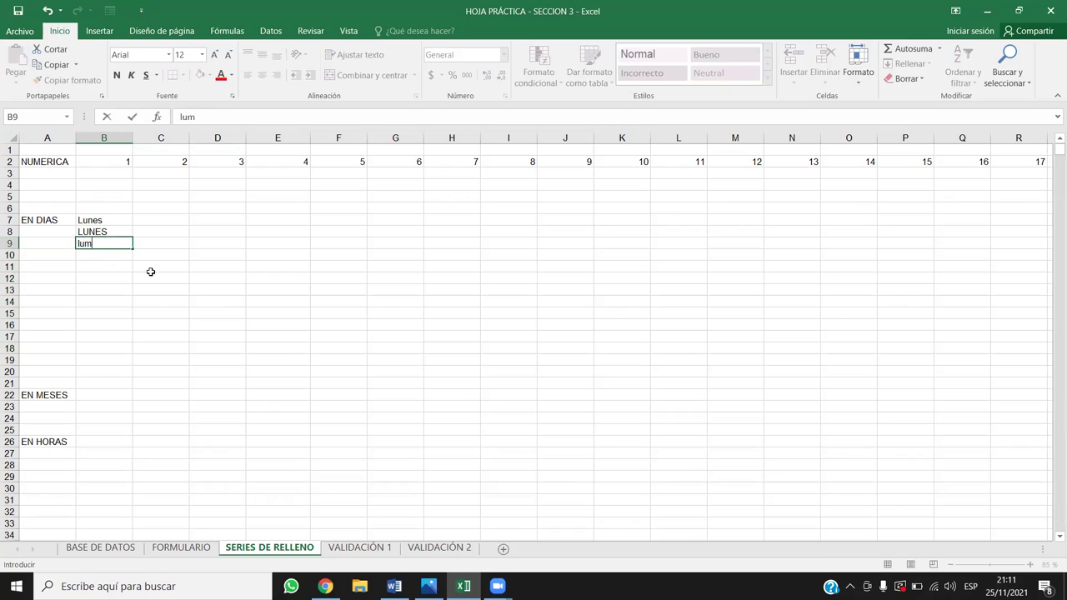
key("Return")
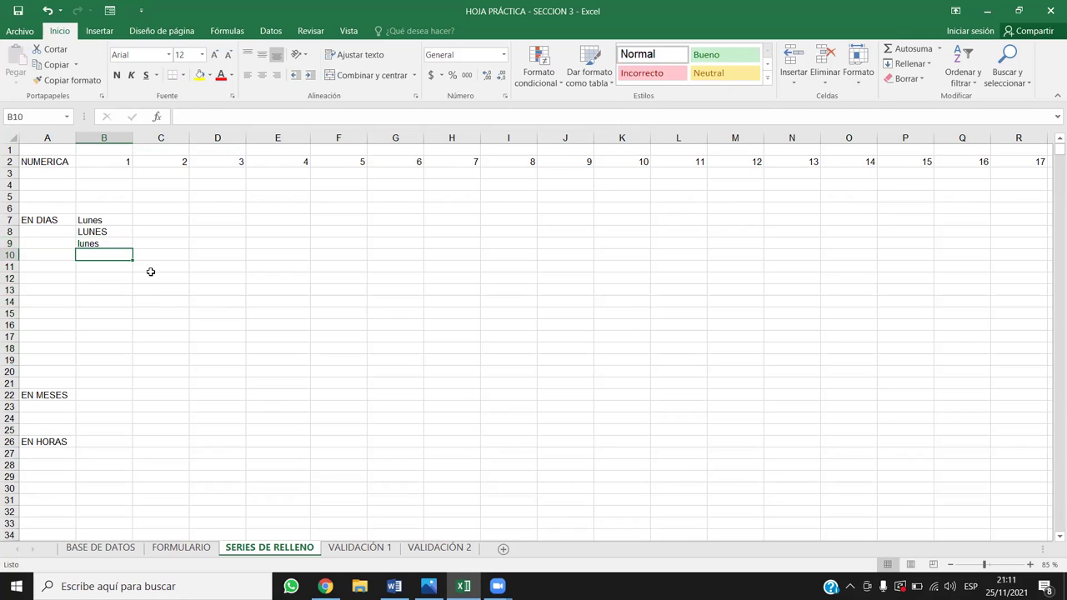
type("lunes")
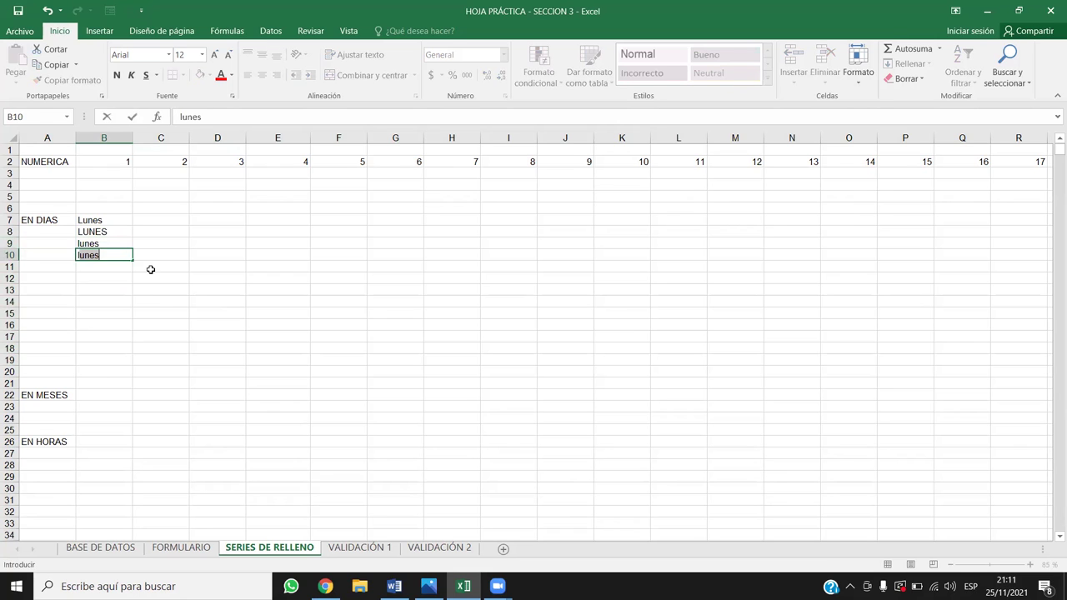
key("BackSpace")
key("Return")
type("LUN")
key("Return")
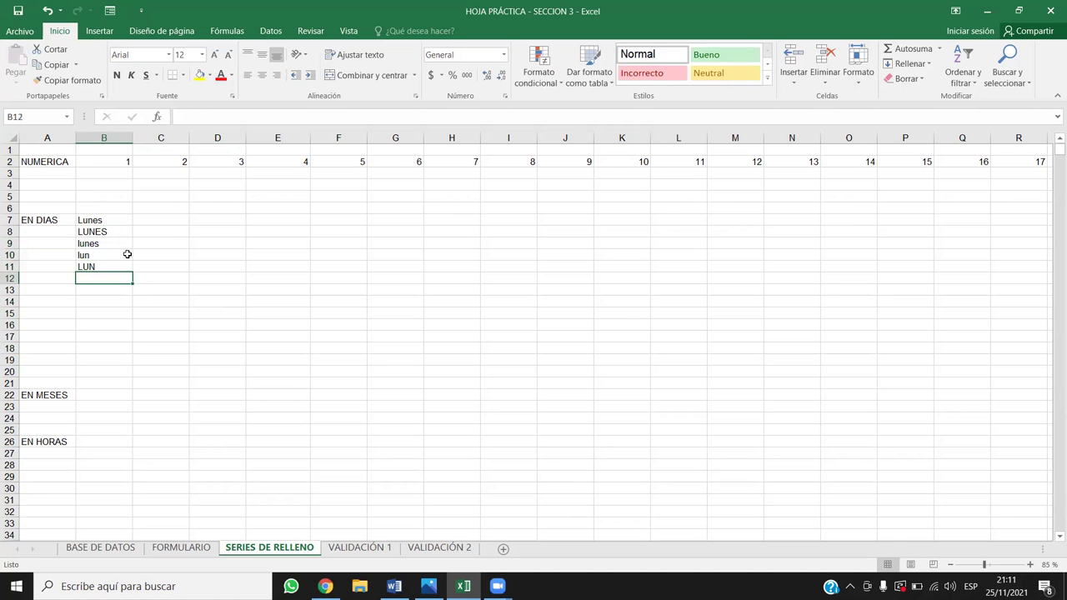
- Copy the five day names in B7:B11 across to column N
left_click_drag(127, 253, 124, 267)
left_click_drag(113, 222, 104, 265)
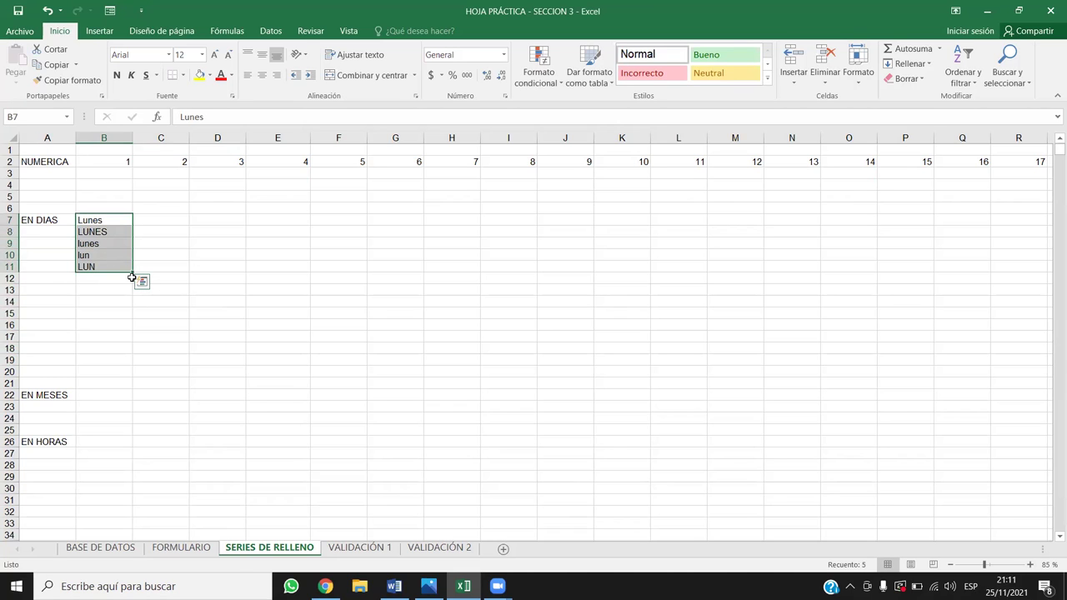
left_click_drag(131, 274, 846, 270)
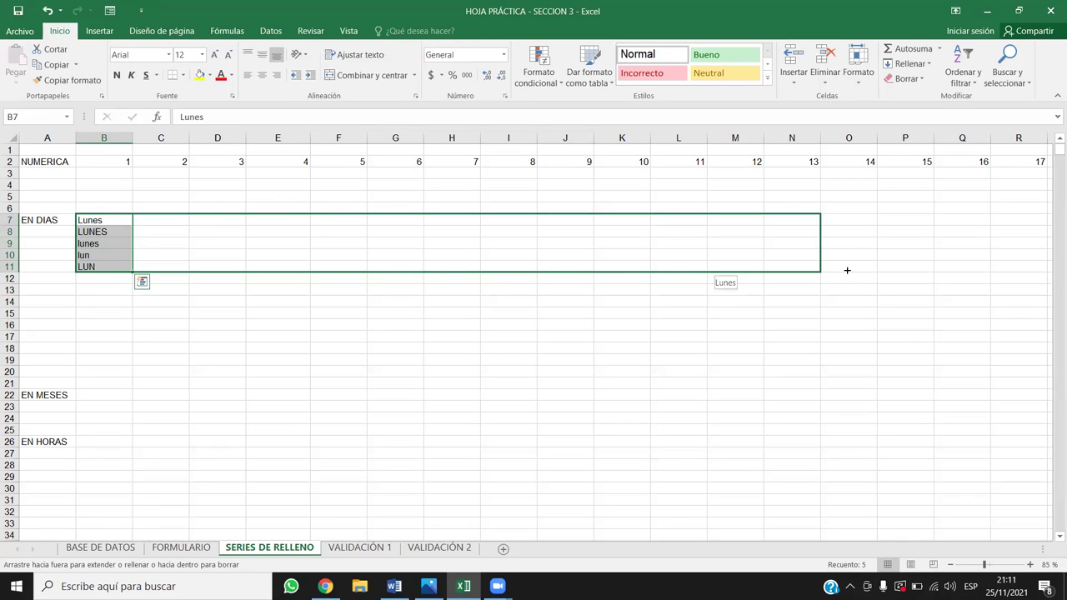
left_click_drag(846, 270, 847, 270)
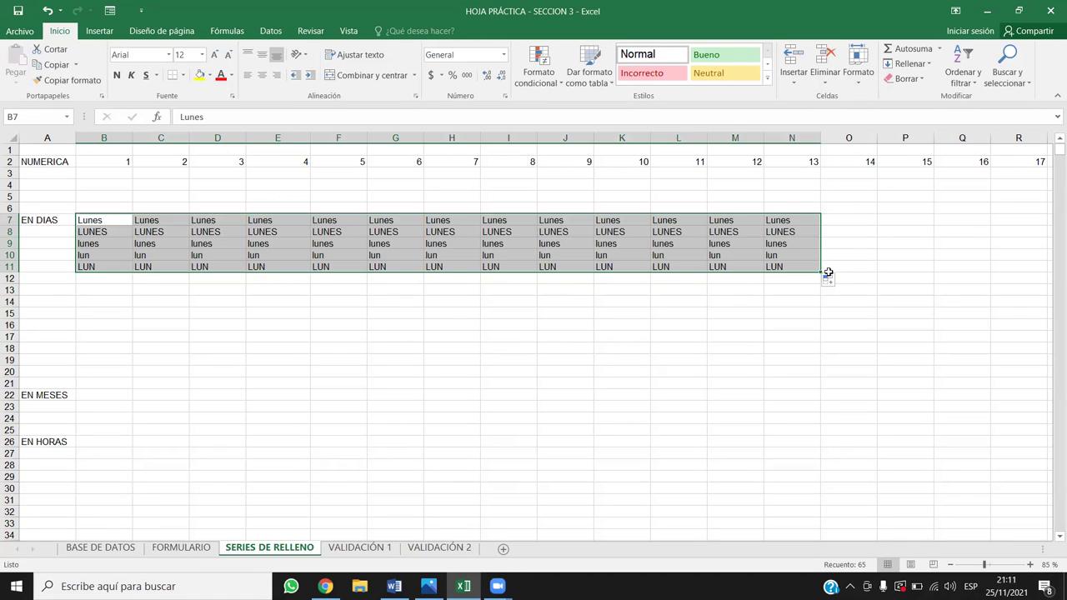
- Undo the copy, then fill rows 7–11 with weekday series from Lunes through Miércoles in column K
key("ctrl+z")
left_click(125, 231)
left_click(122, 221)
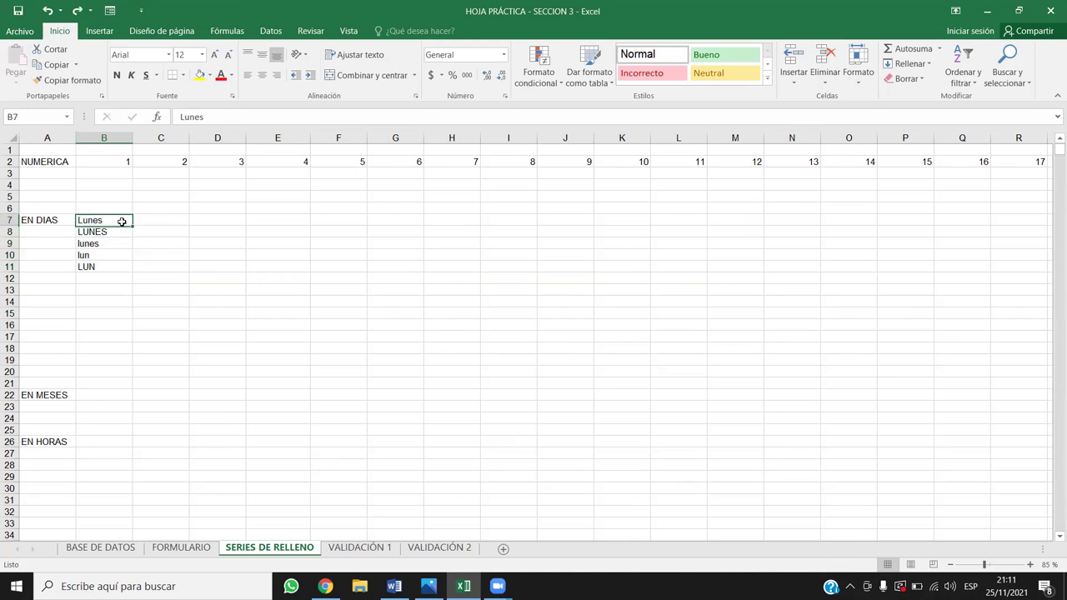
left_click_drag(131, 226, 652, 226)
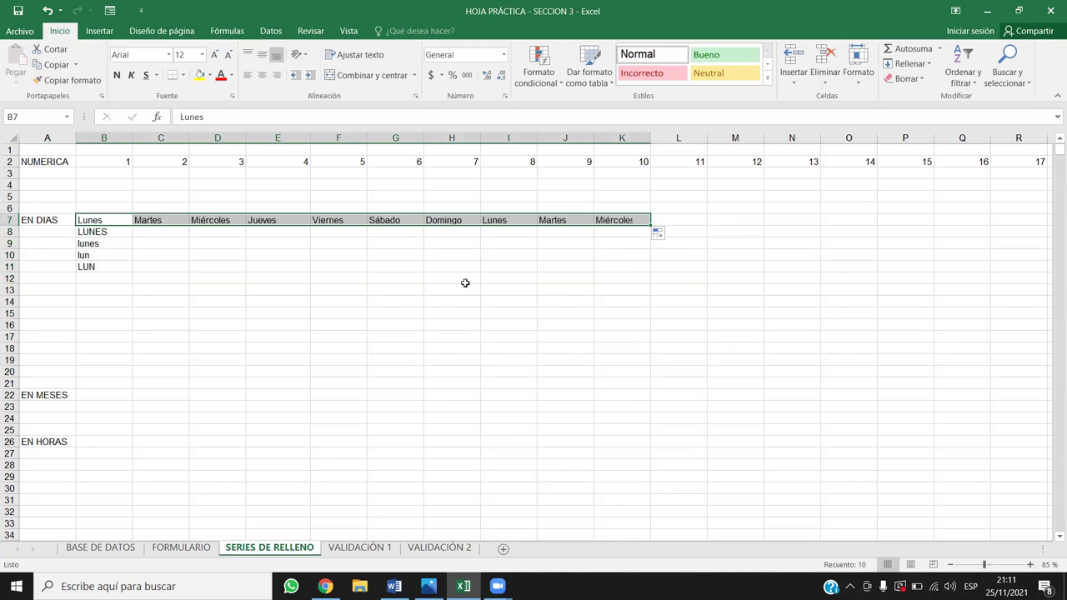
left_click(128, 231)
left_click_drag(132, 237, 651, 233)
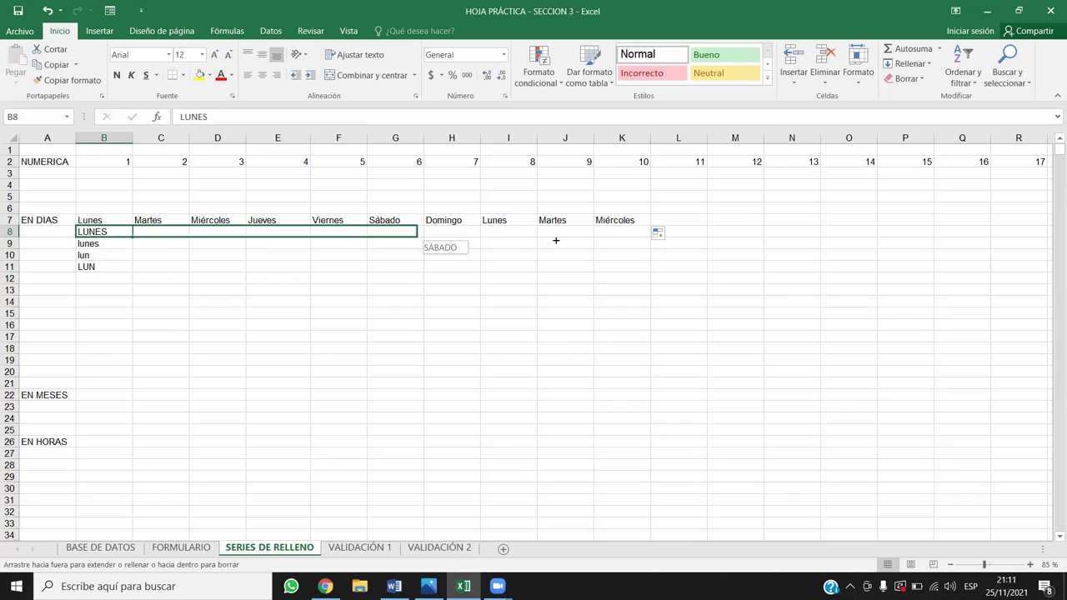
left_click(106, 245)
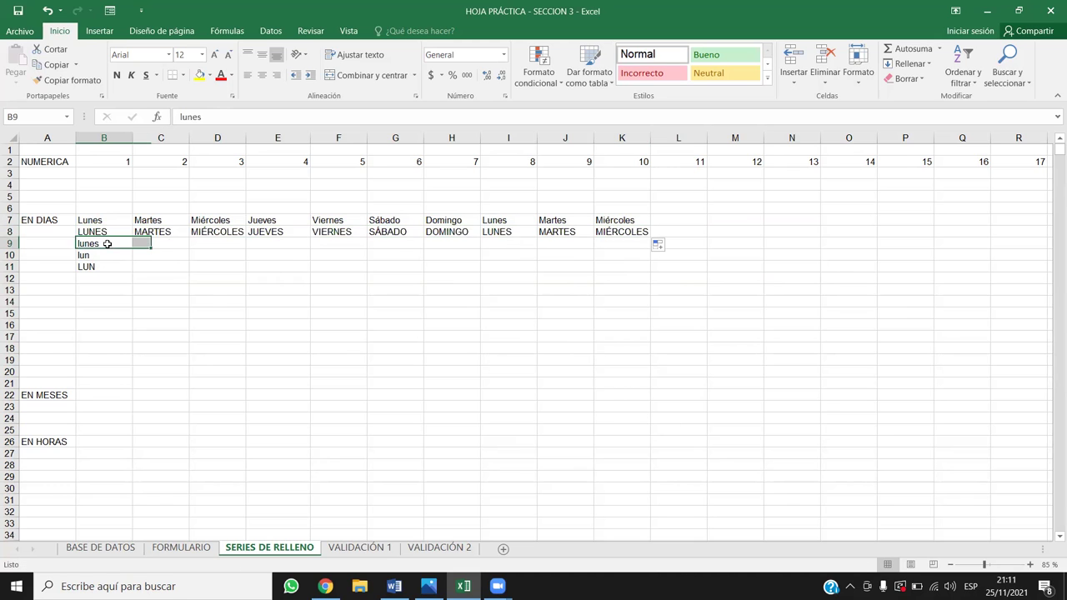
left_click_drag(133, 247, 650, 246)
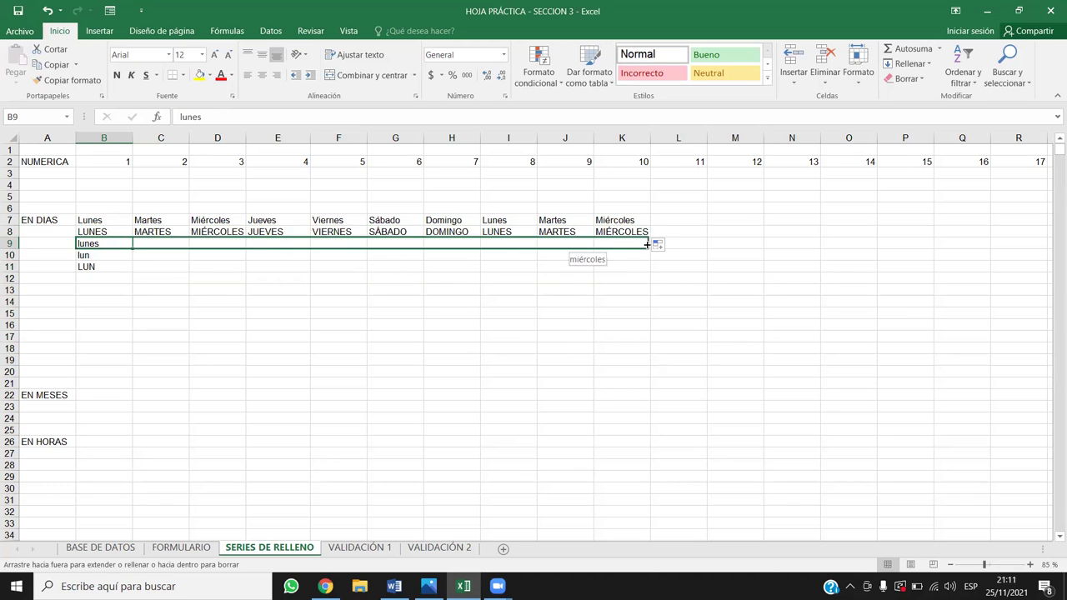
left_click(98, 255)
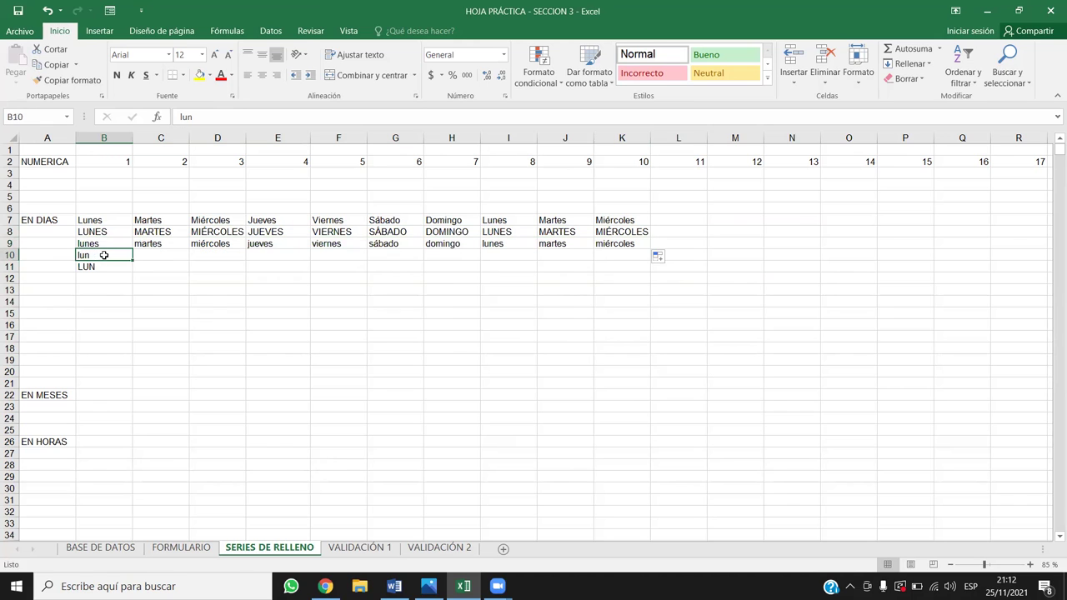
left_click_drag(131, 261, 642, 262)
left_click(106, 272)
left_click_drag(134, 273, 650, 267)
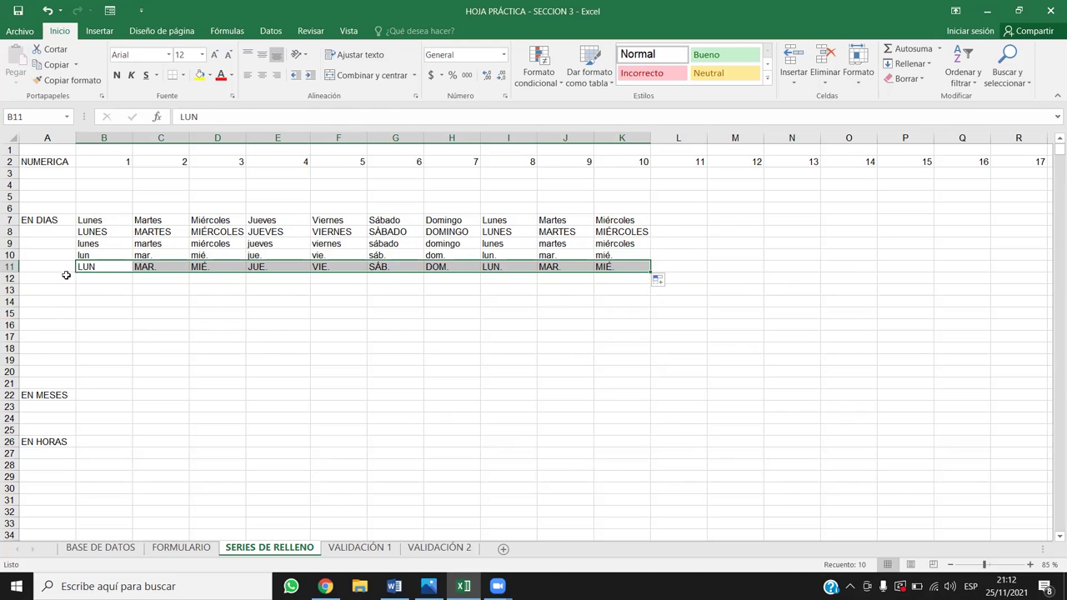
- Add a period to the abbreviations, making B10 lun. and B11 LUN
double_click(112, 255)
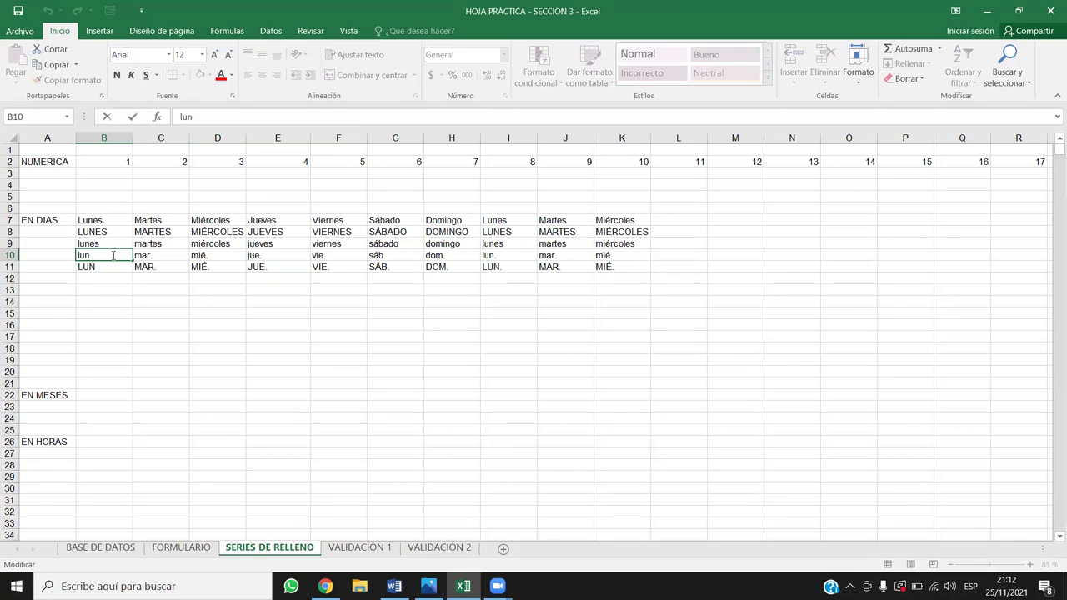
type(".")
key("Return")
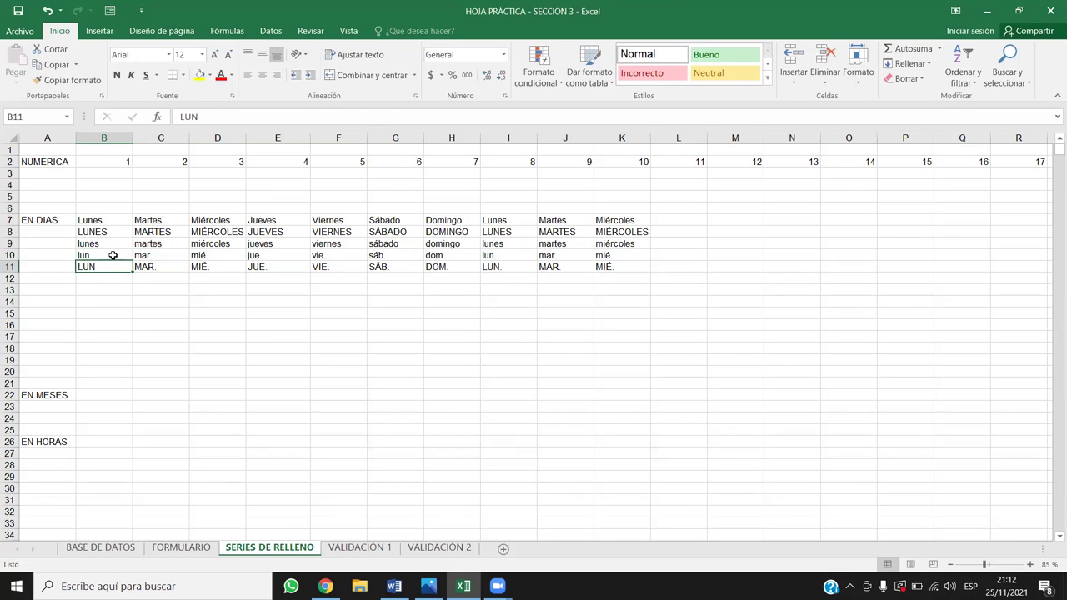
key("F2")
type(".")
key("Return")
- Reselect the filled day-name block in rows 7–10, then select cell B12
left_click_drag(161, 313, 161, 302)
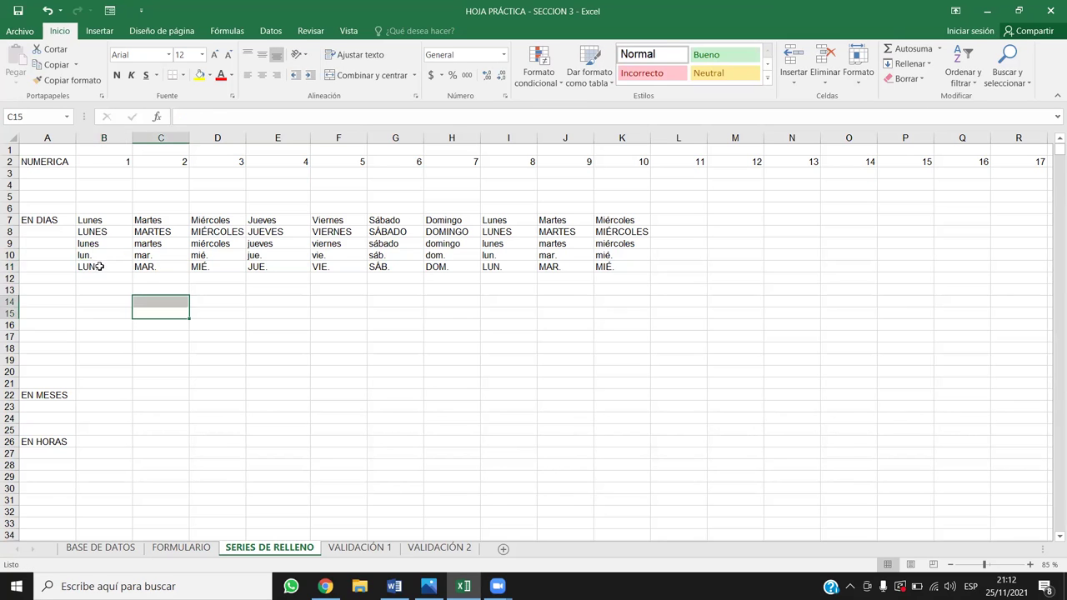
left_click_drag(99, 267, 621, 267)
left_click(392, 396)
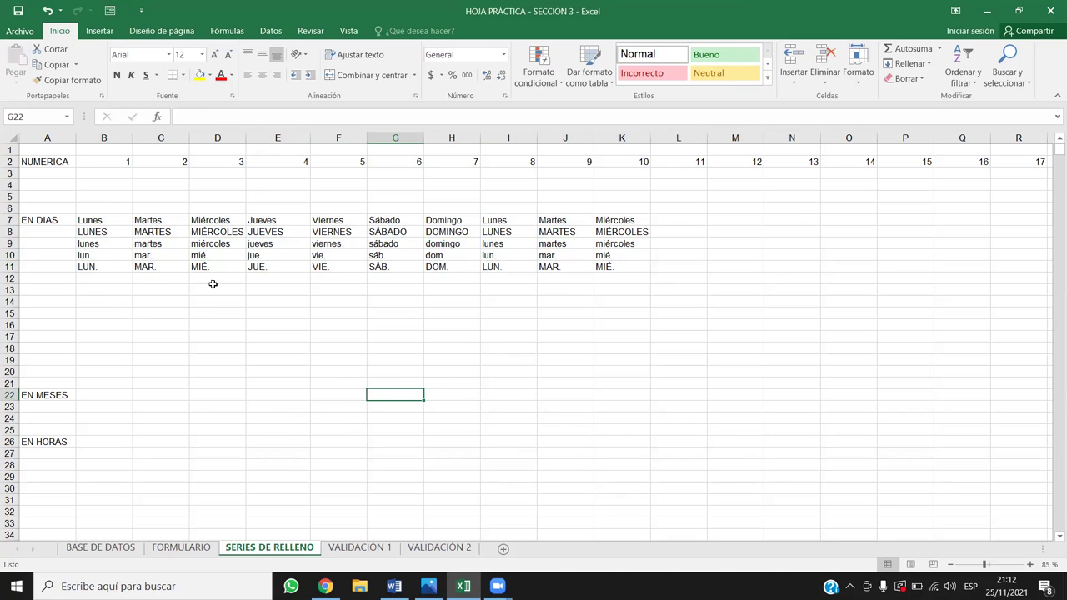
left_click_drag(621, 255, 73, 218)
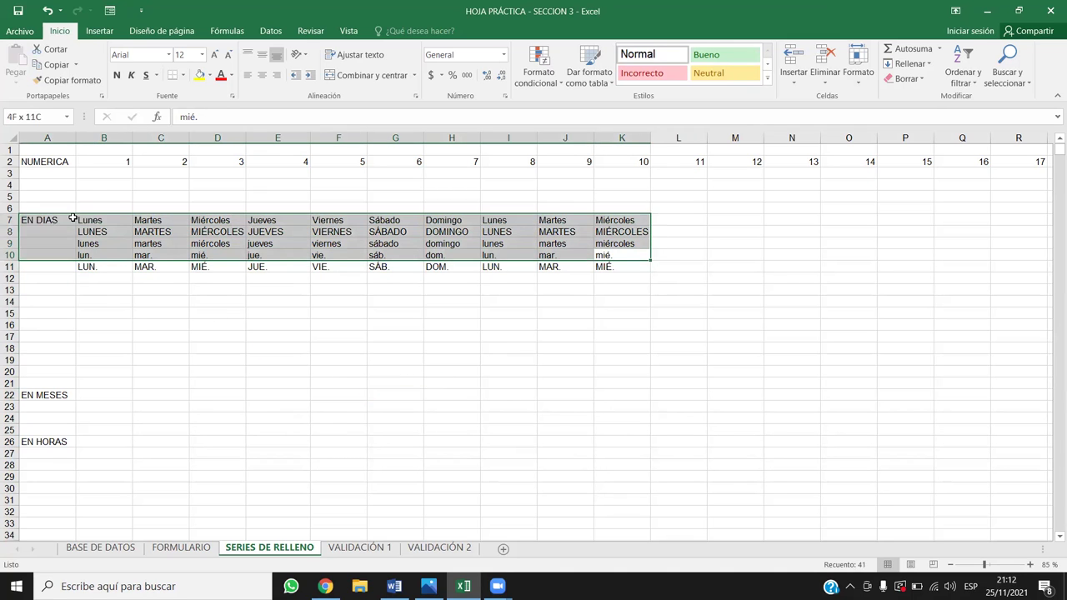
left_click_drag(12, 284, 12, 285)
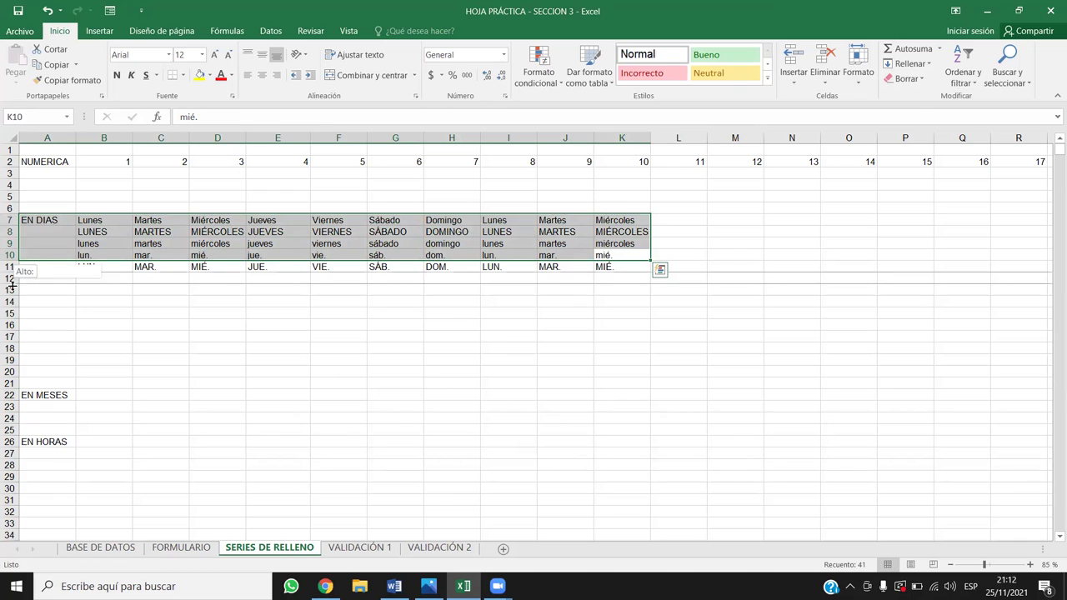
left_click(108, 270)
- Enter Monday in B12 and fill row 12 with English weekdays through column K
left_click(112, 279)
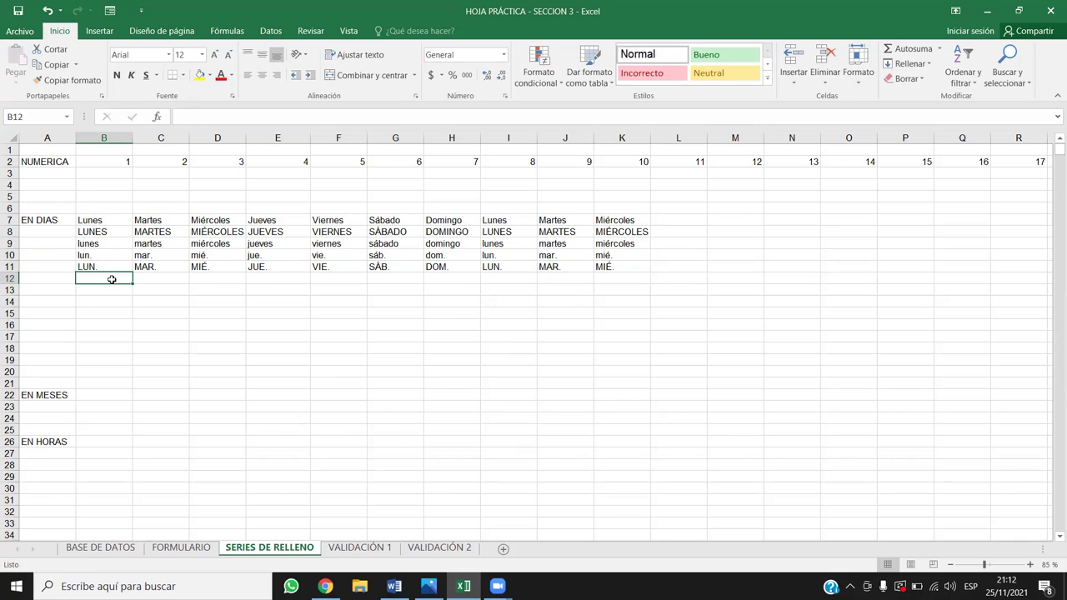
type("Monday")
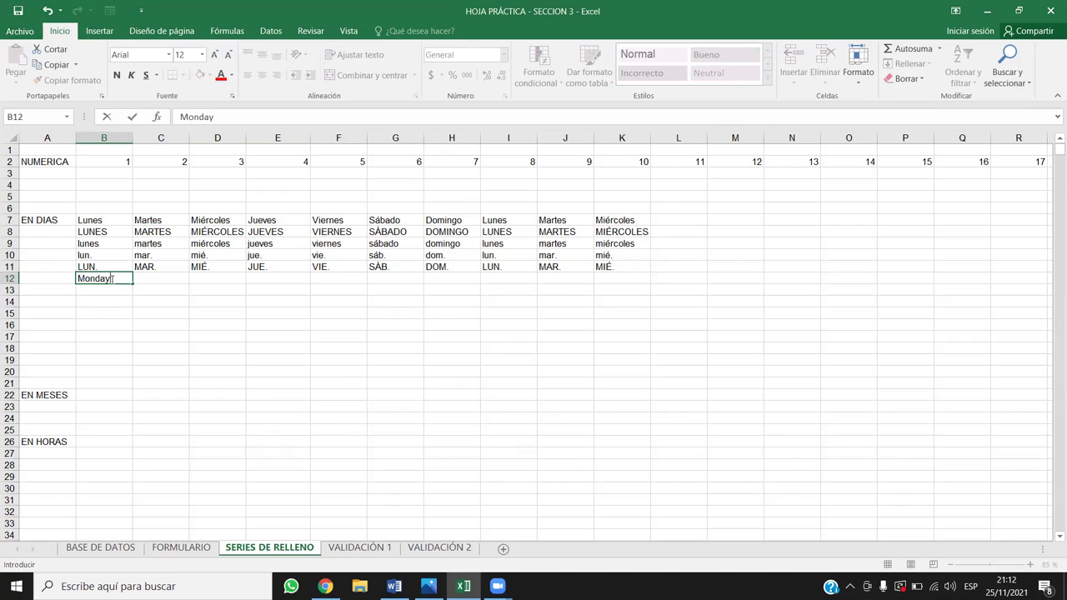
key("Return")
type("}")
key("BackSpace")
left_click(112, 279)
left_click_drag(131, 285, 669, 283)
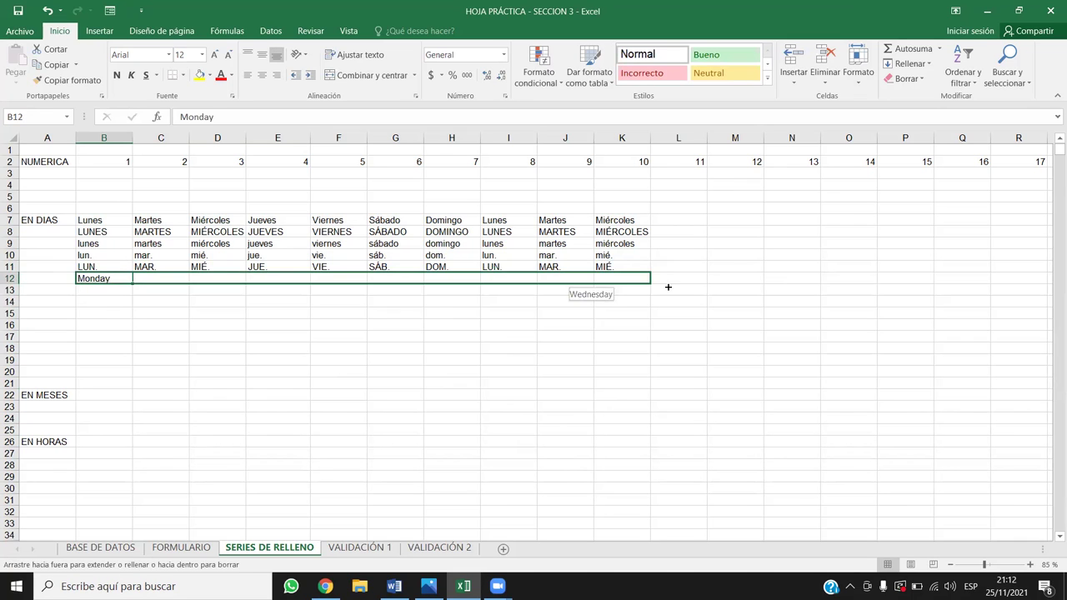
- Enter Mon in B13 and fill row 13 with short English weekdays through column K
left_click(92, 294)
type("Monday")
key("Return")
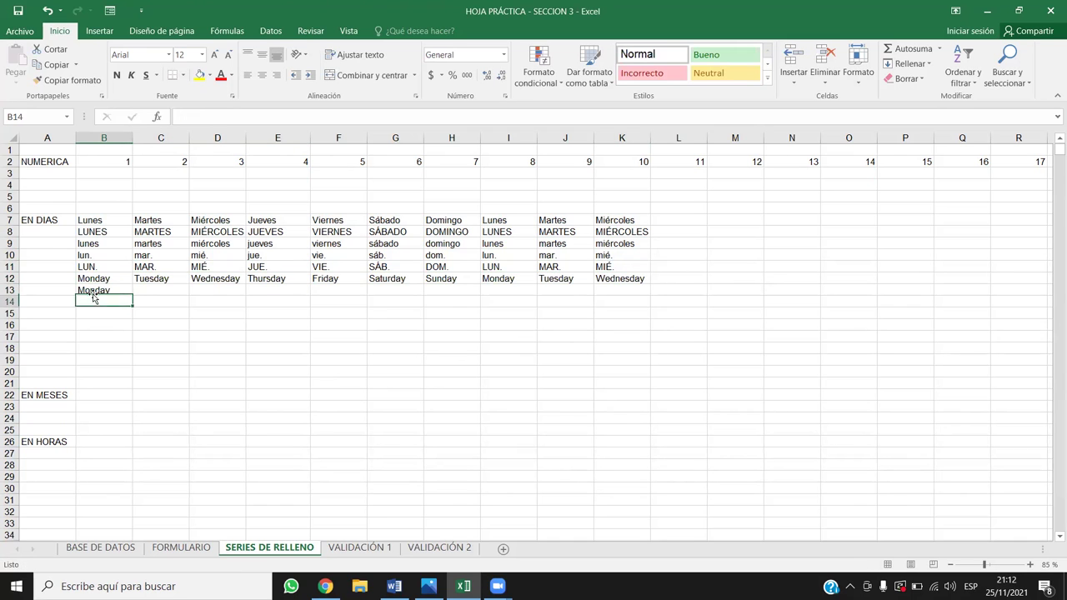
left_click(94, 294)
key("F2")
key("BackSpace")
key("Return")
left_click(112, 281)
left_click(125, 292)
left_click_drag(131, 295, 642, 295)
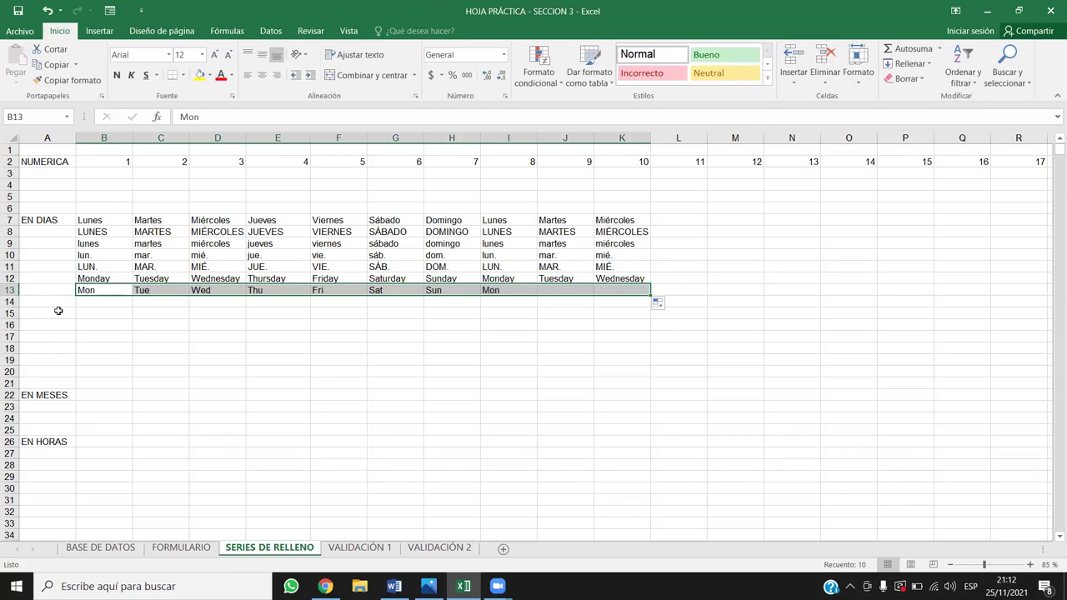
- Enter monday, mon and MONDAY in B14, B15 and B16
left_click(108, 302)
type("m")
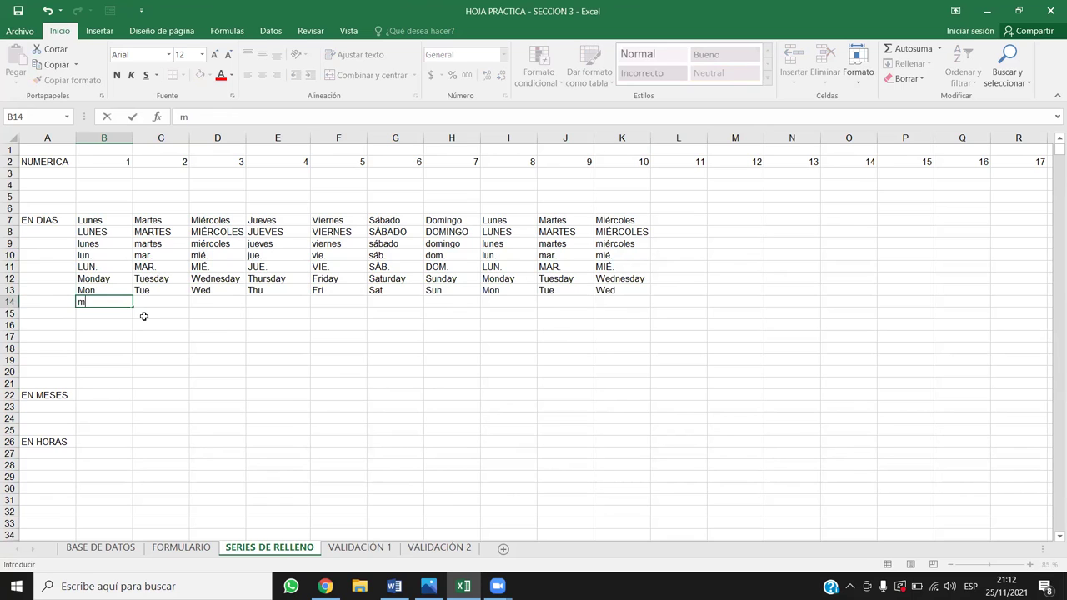
type("onday")
key("Return")
type("mon")
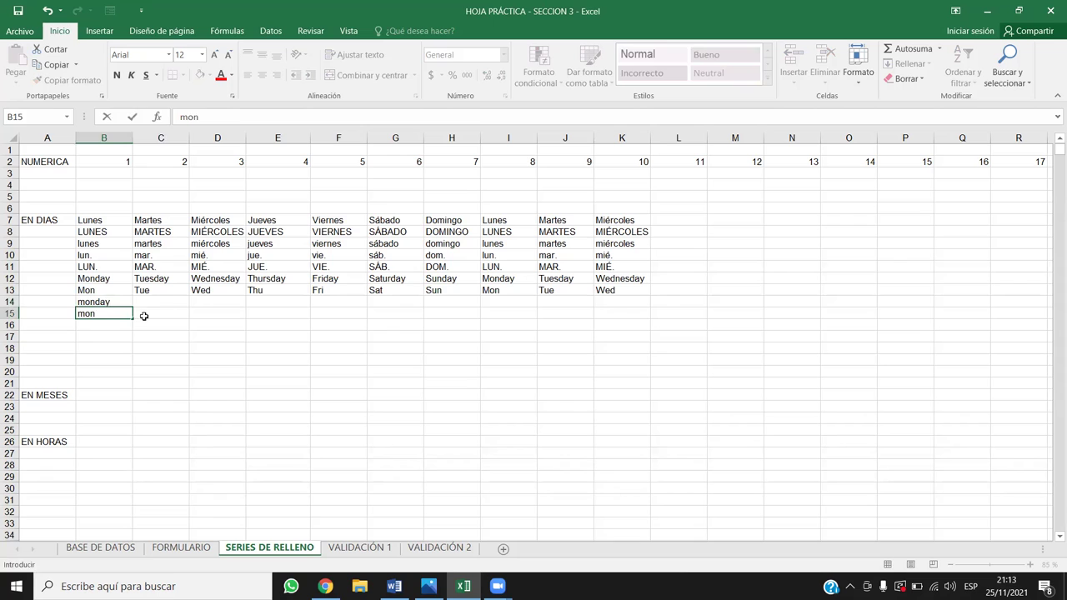
key("Return")
type("MONDAy")
key("Return")
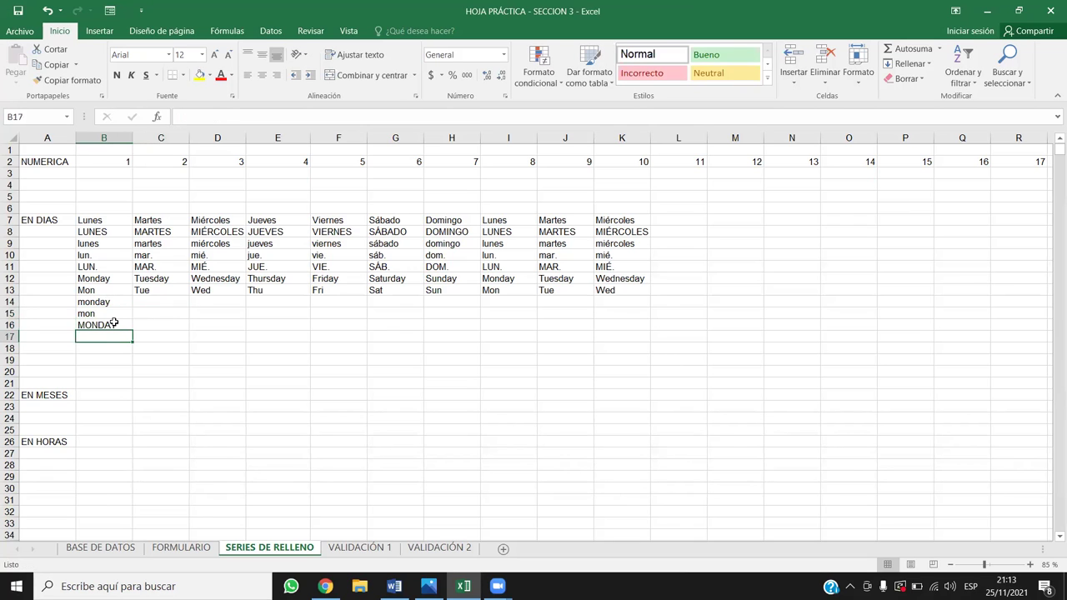
- Extend monday, mon and MONDAY into day series through column J
left_click(116, 301)
left_click_drag(131, 307, 567, 310)
left_click(110, 313)
left_click_drag(131, 319, 541, 320)
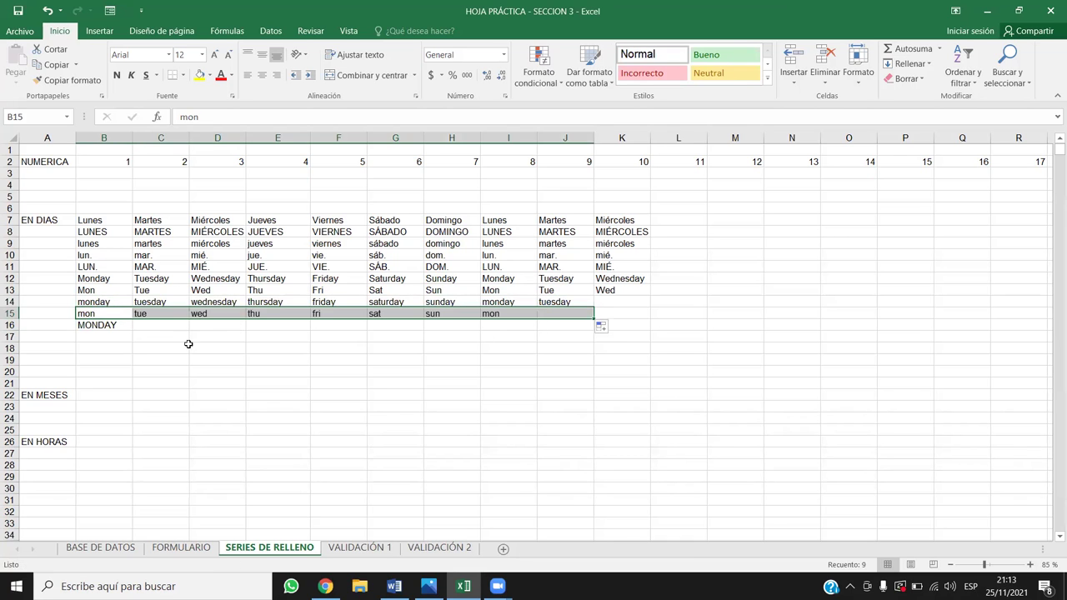
left_click(109, 326)
left_click_drag(132, 331, 575, 330)
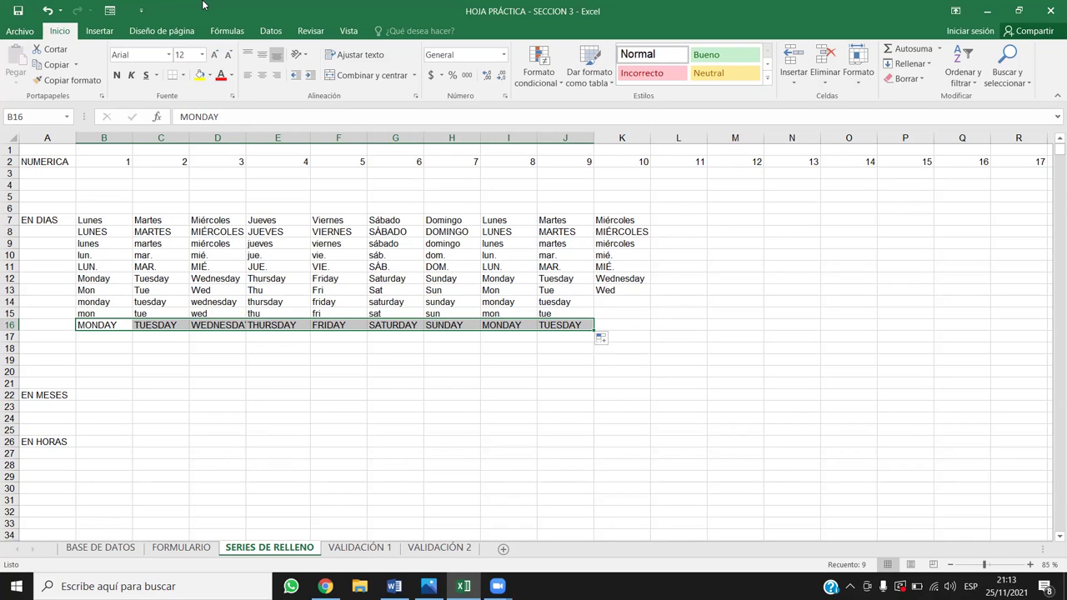
- Enter lun. in B18 and jue in C18, then fill the three-day series to dom. in K18
key("Down")
key("Down")
type("l")
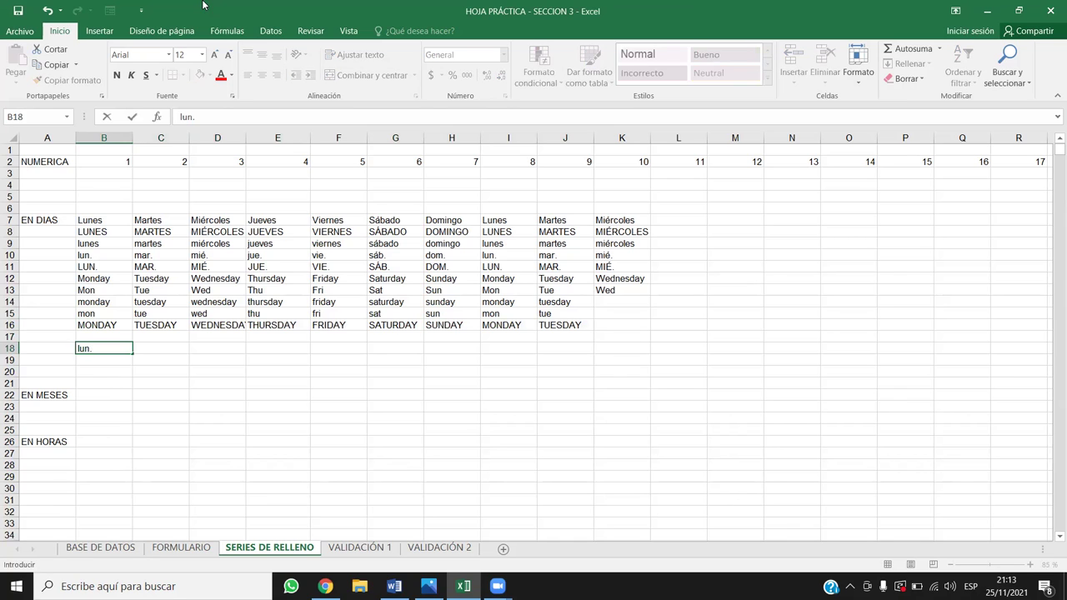
key("Tab")
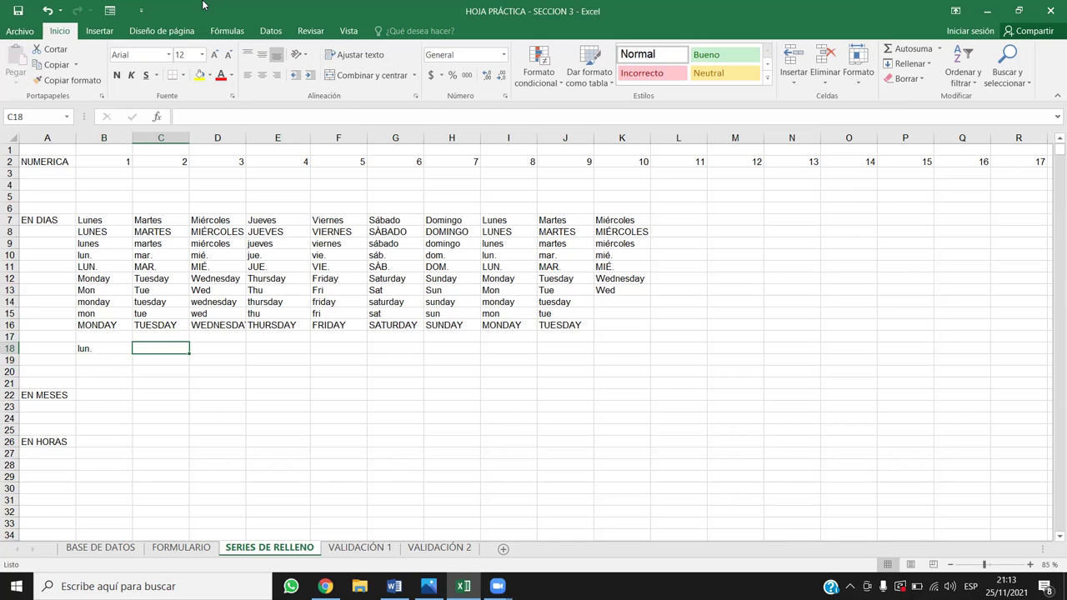
type("jue")
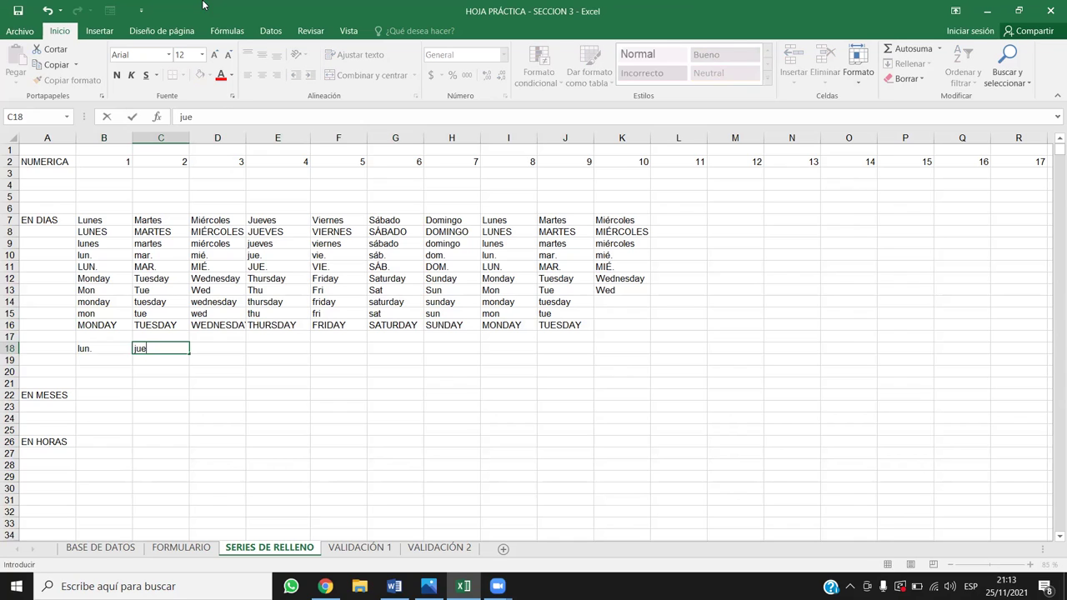
key("Left")
key("shift+Right")
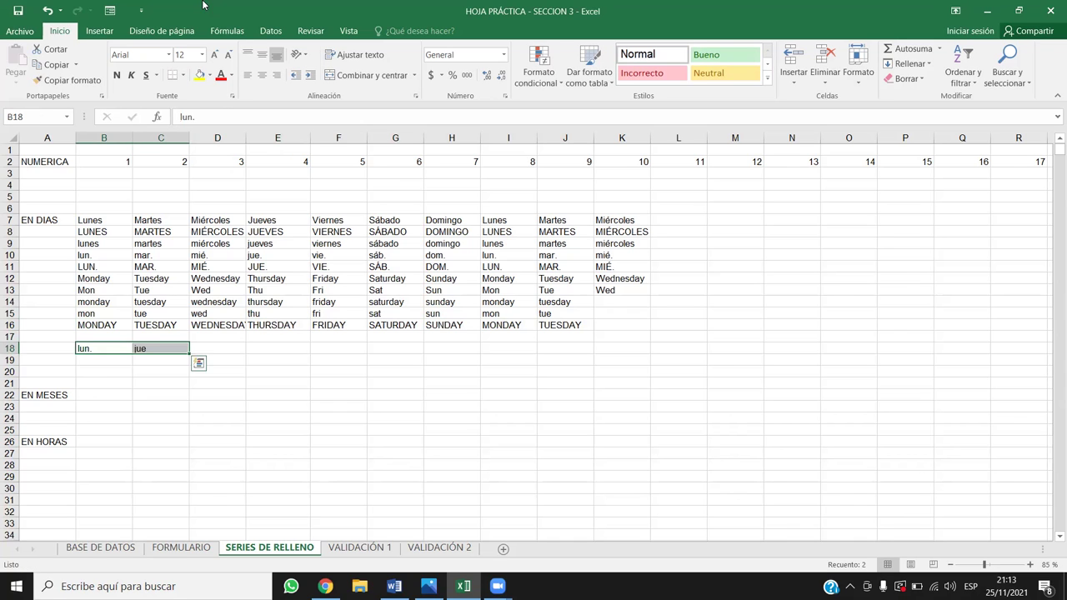
left_click_drag(190, 353, 610, 357)
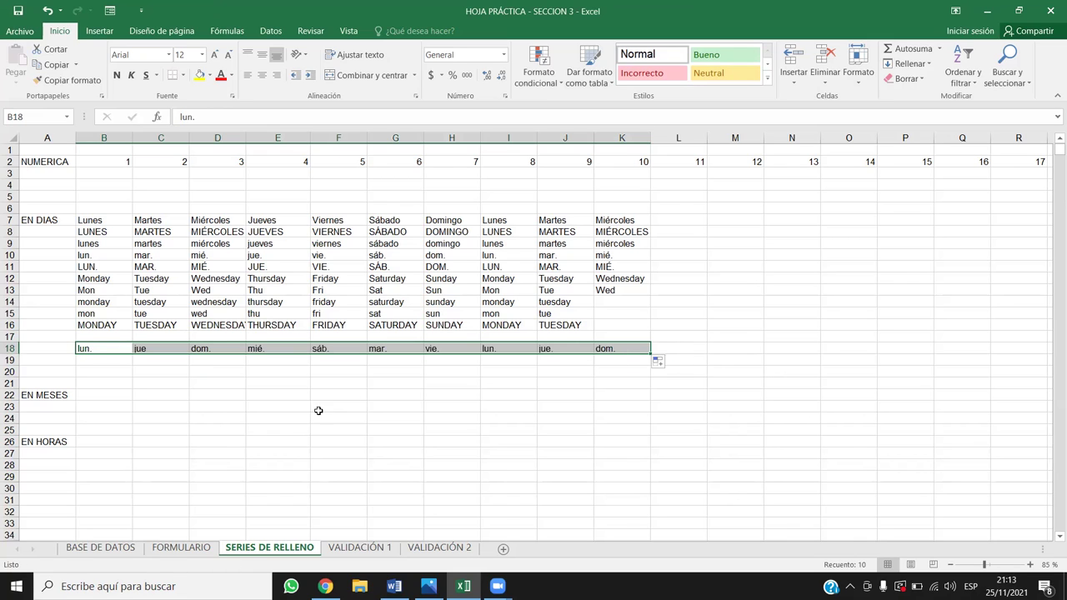
left_click(102, 347)
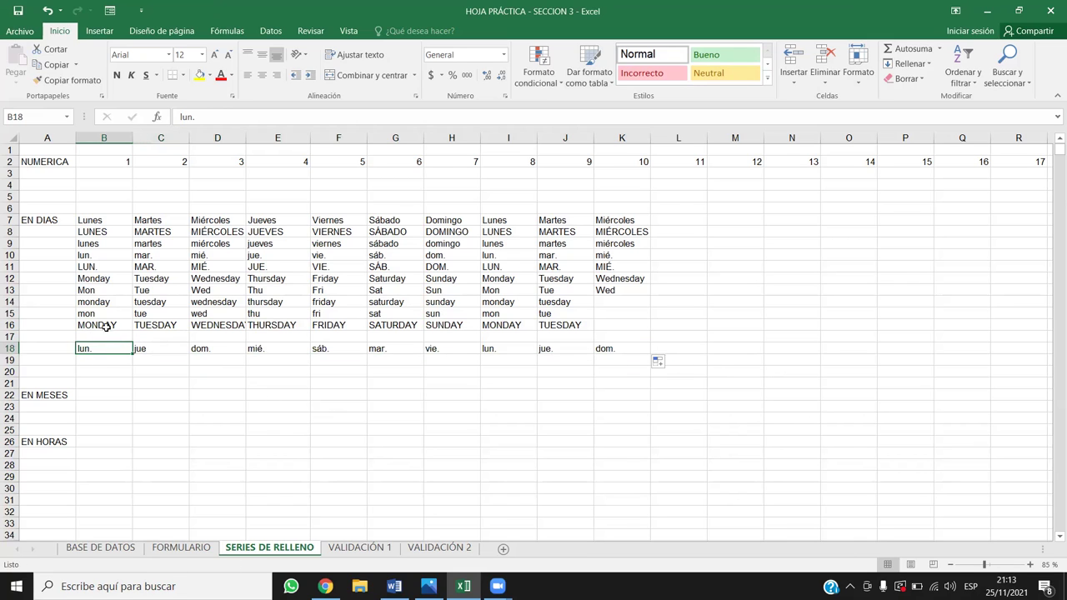
left_click(107, 259, "ctrl")
left_click(156, 353, "ctrl")
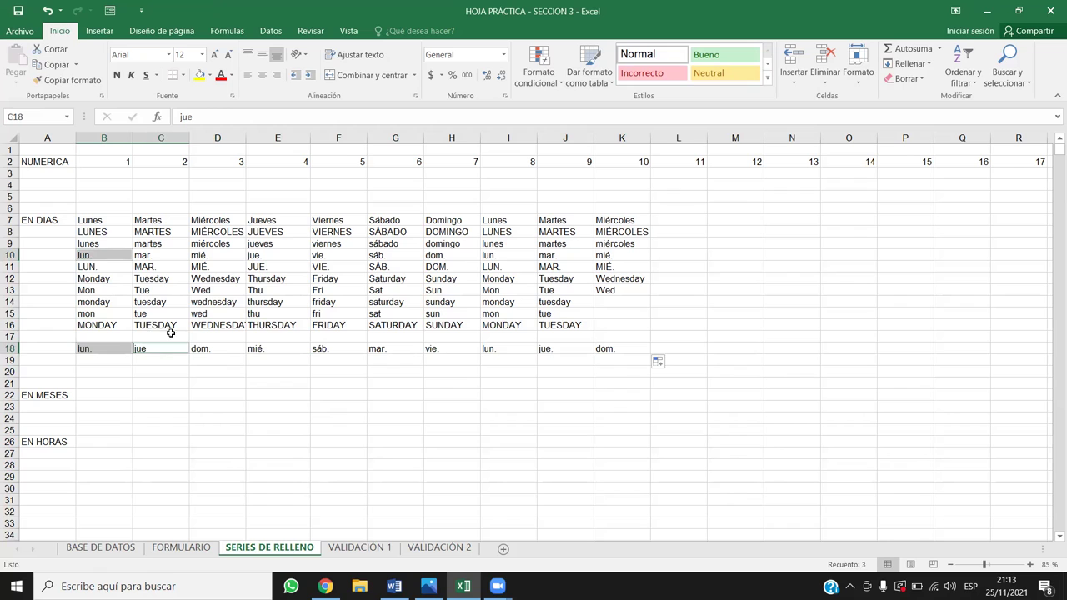
left_click(267, 255, "ctrl")
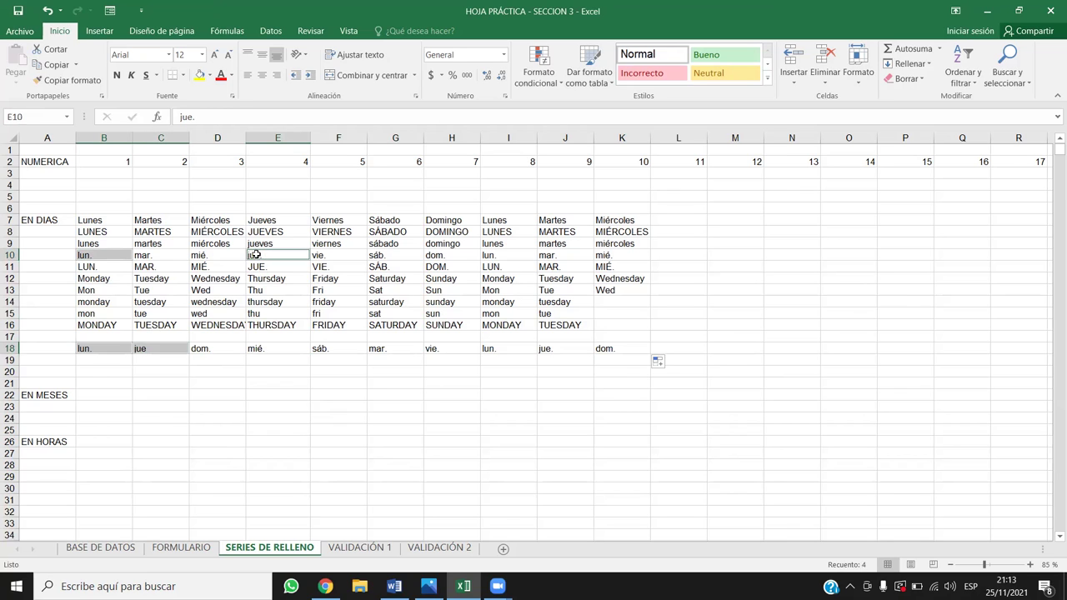
left_click(228, 349, "ctrl")
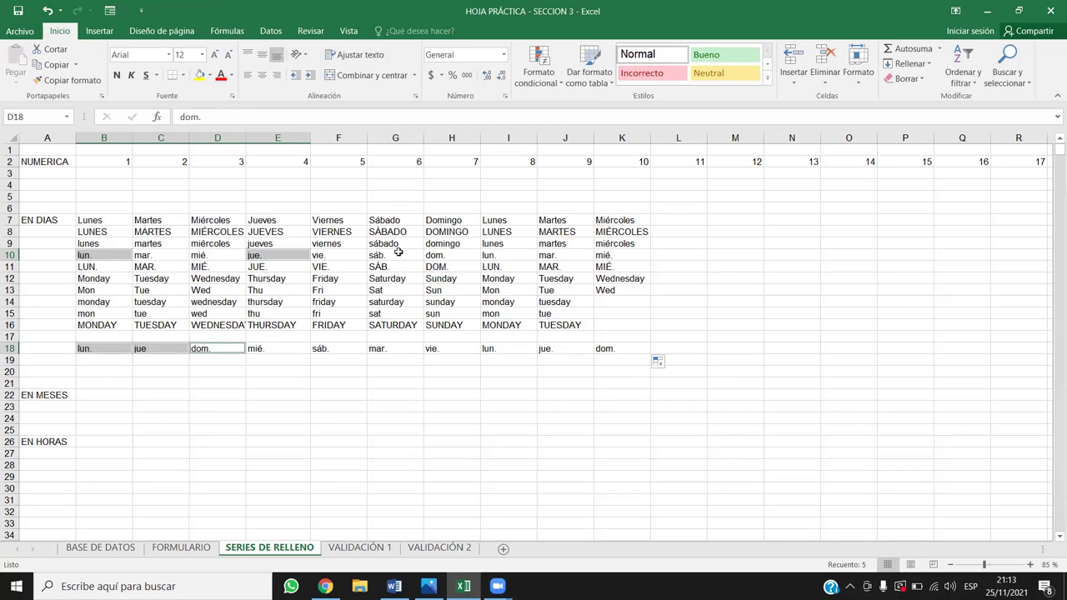
left_click(441, 257, "ctrl")
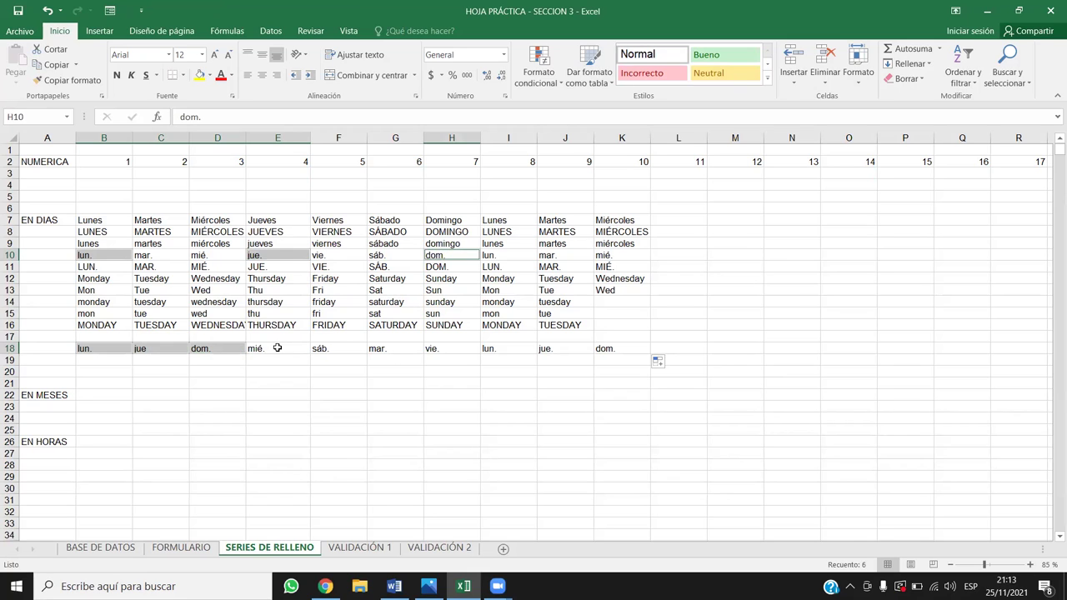
left_click(278, 347, "ctrl")
left_click(599, 254, "ctrl")
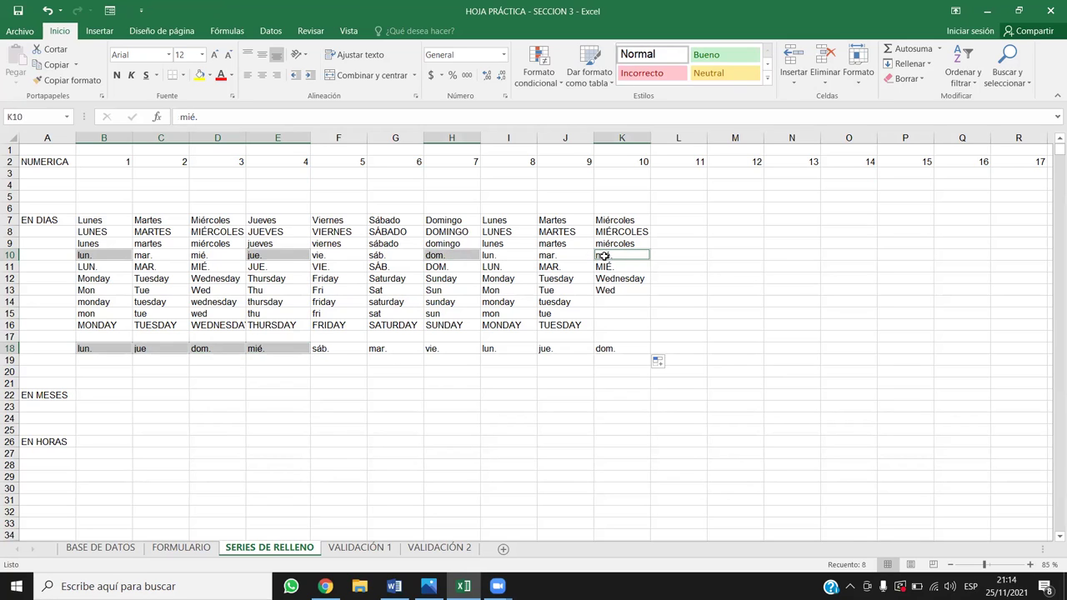
left_click(201, 75)
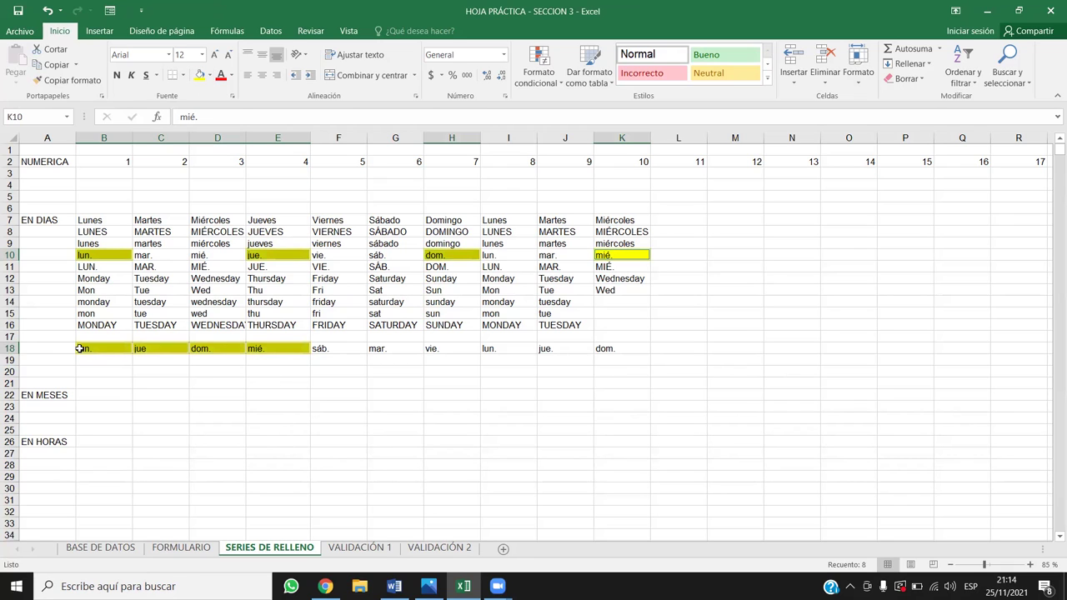
key("ctrl+z")
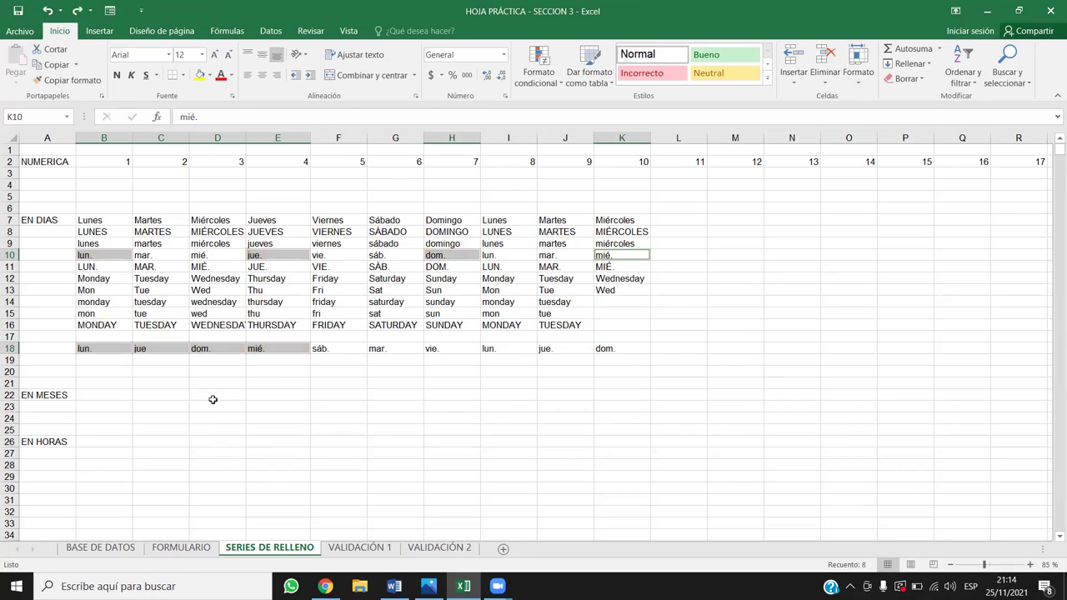
left_click(290, 400)
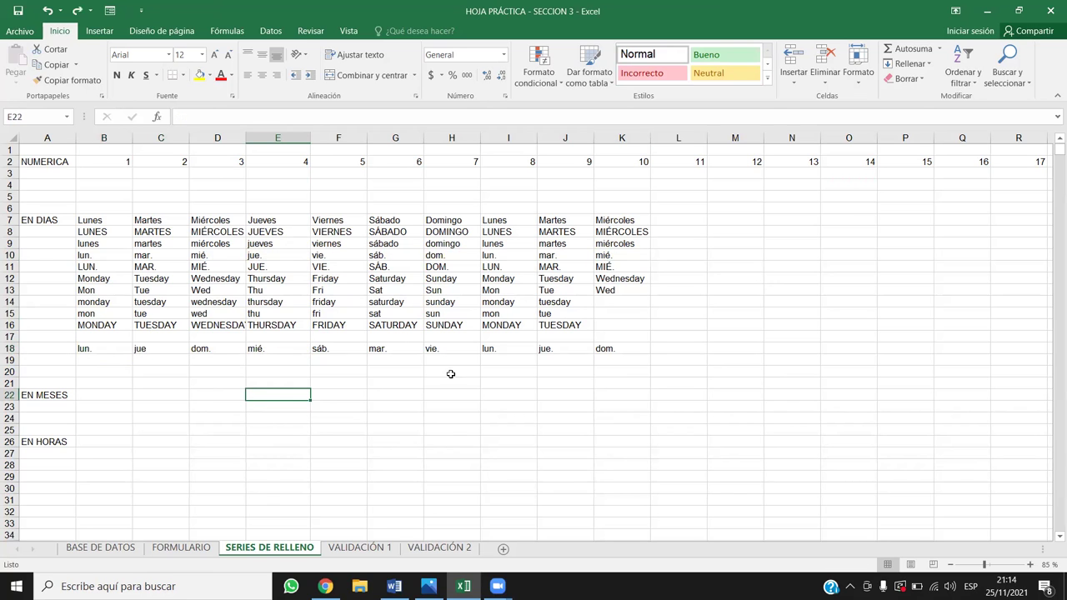
- Select the whole of row 23 just below EN MESES
left_click_drag(88, 348, 620, 220)
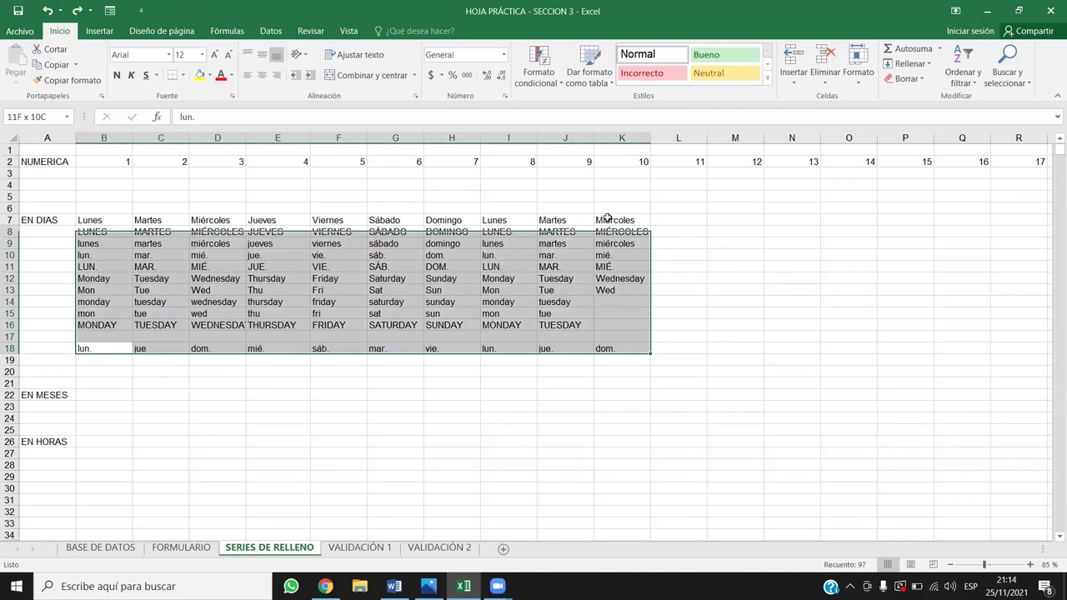
scroll(342, 316, "down", 1)
scroll(192, 336, "down", 3)
scroll(191, 336, "up", 2)
scroll(189, 335, "up", 1)
scroll(186, 336, "down", 2)
scroll(186, 336, "down", 2)
left_click(103, 255)
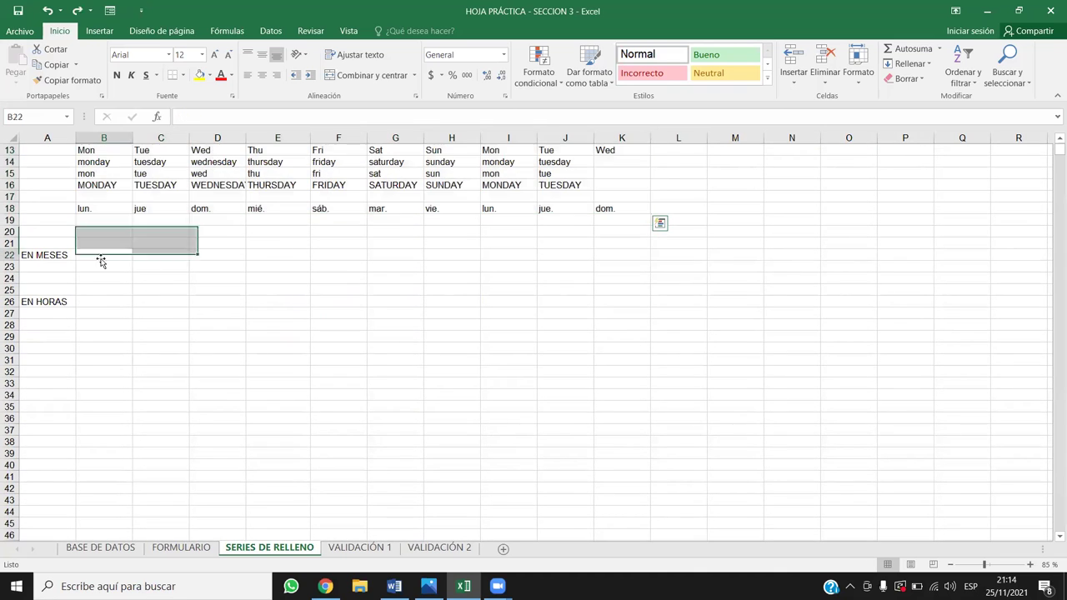
key("Down")
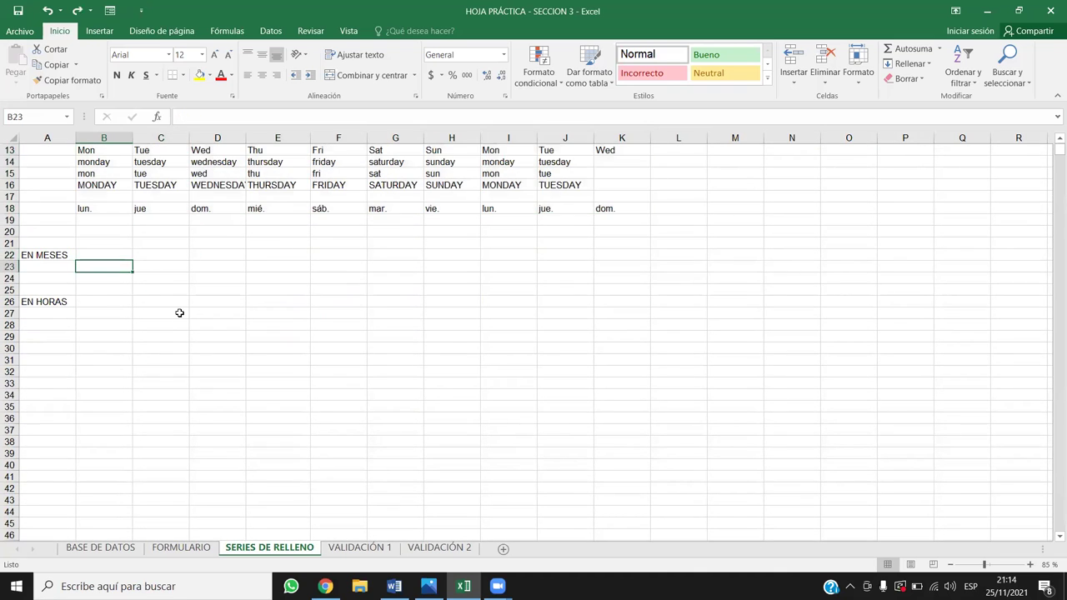
key("shift+space")
- Insert a blank row at row 23, suppressing the large-operation warning, then select rows 24–35
key("ctrl+d")
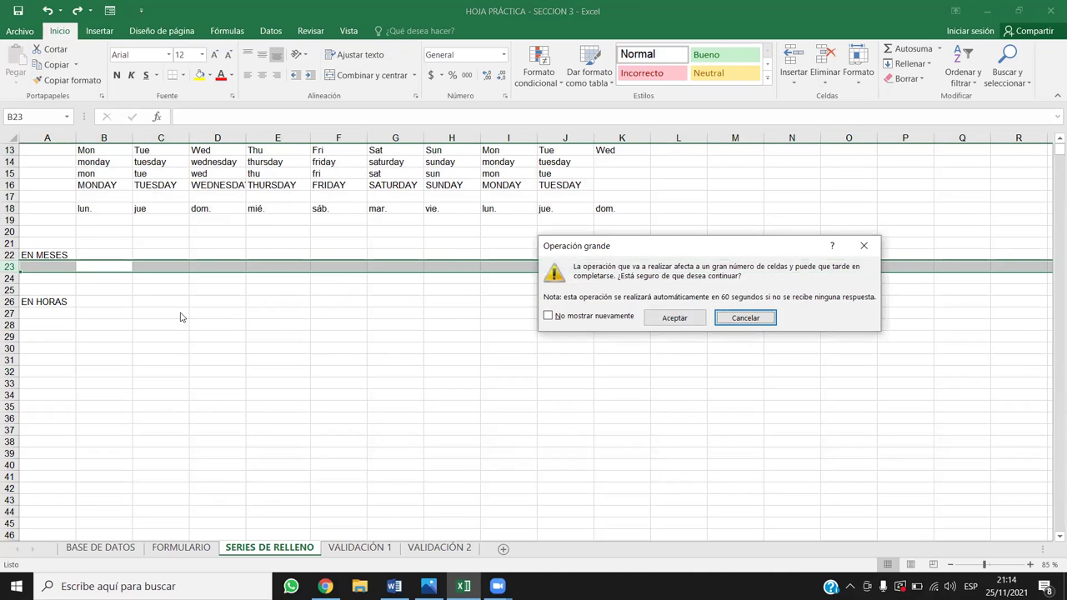
left_click(600, 317)
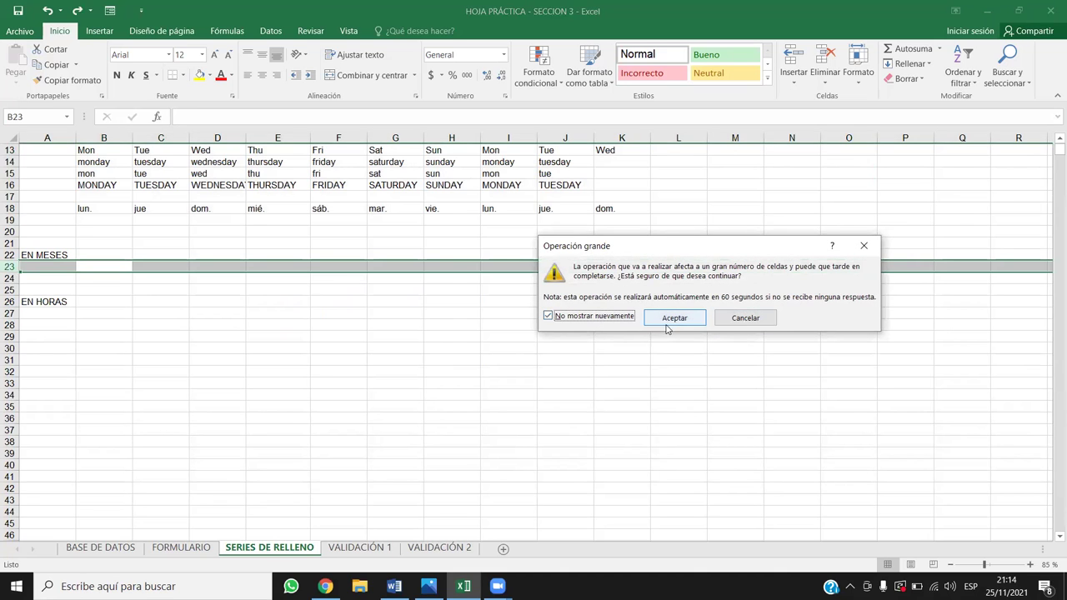
left_click(684, 322)
left_click(442, 312)
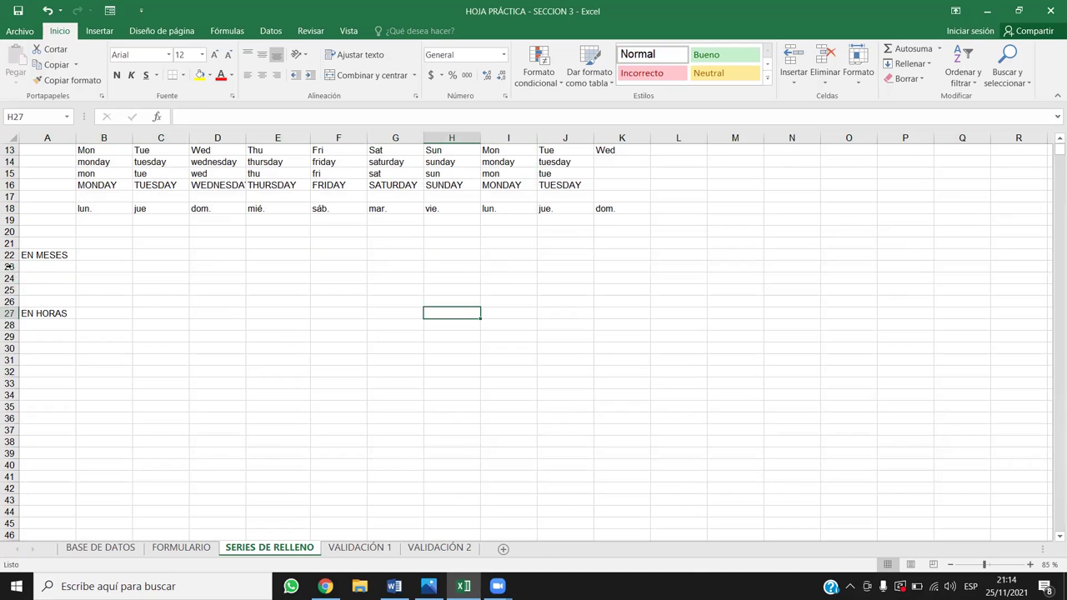
left_click_drag(10, 273, 11, 410)
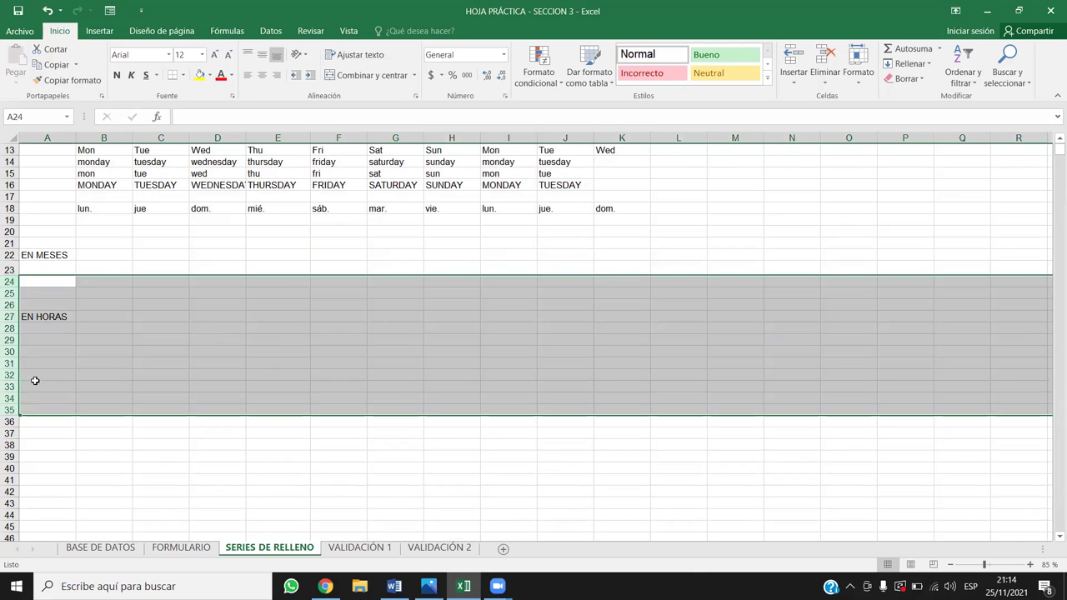
- Insert twelve blank rows above EN HORAS, then enter Enero in B22 and Abril in B23
key("ctrl+plus")
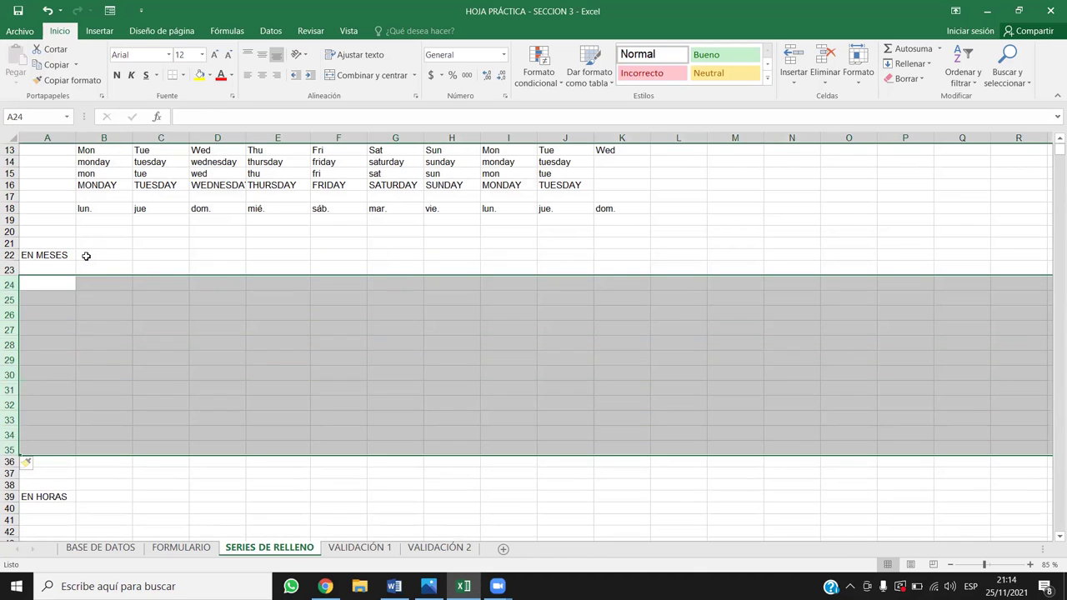
left_click(86, 256)
type("Enero}")
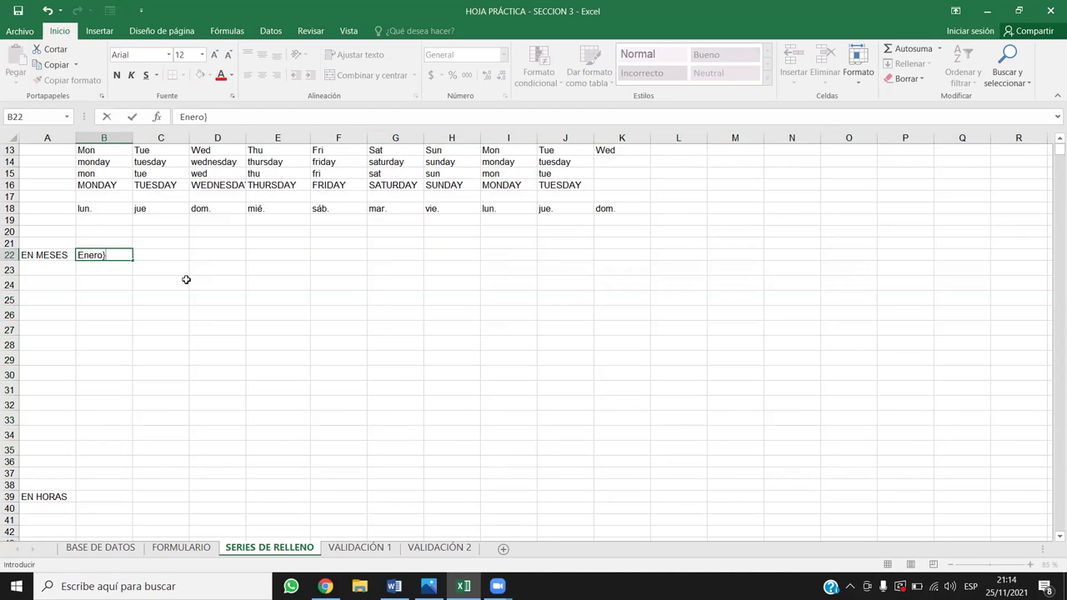
key("BackSpace")
key("Return")
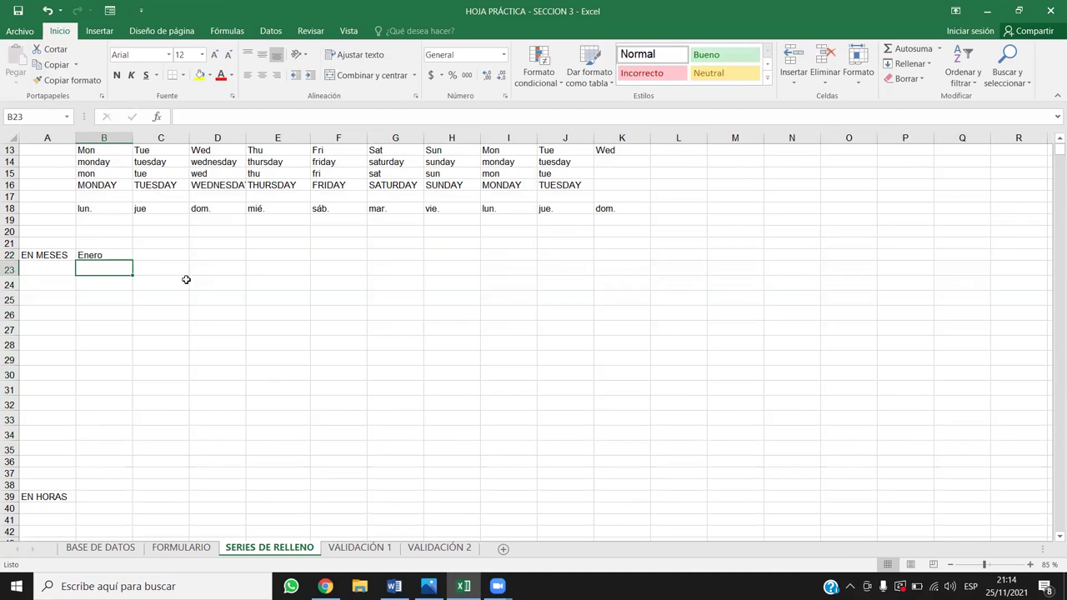
type("Abril}")
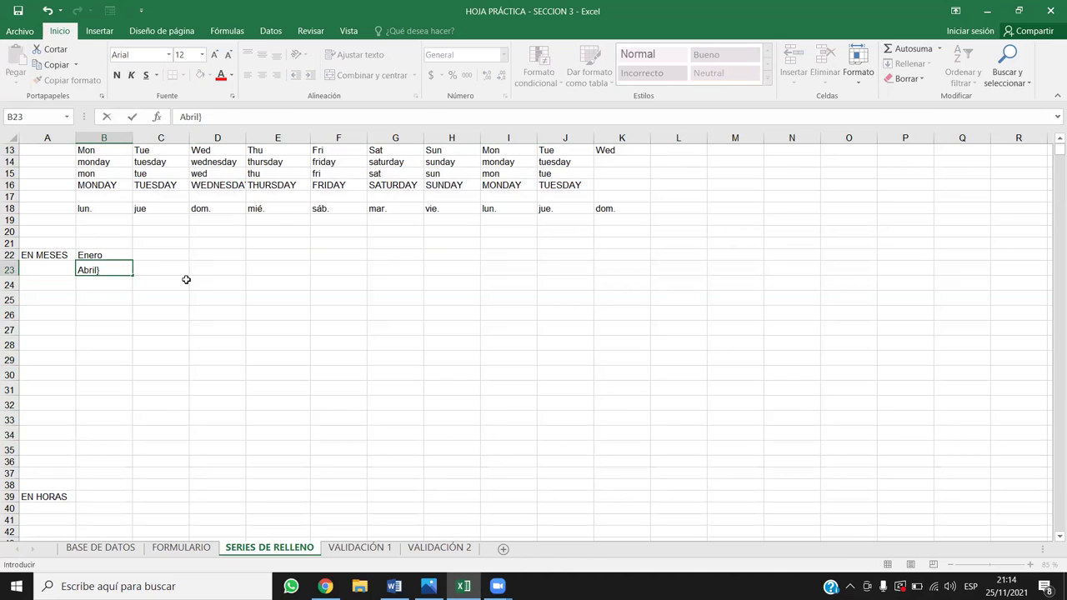
key("BackSpace")
key("Return")
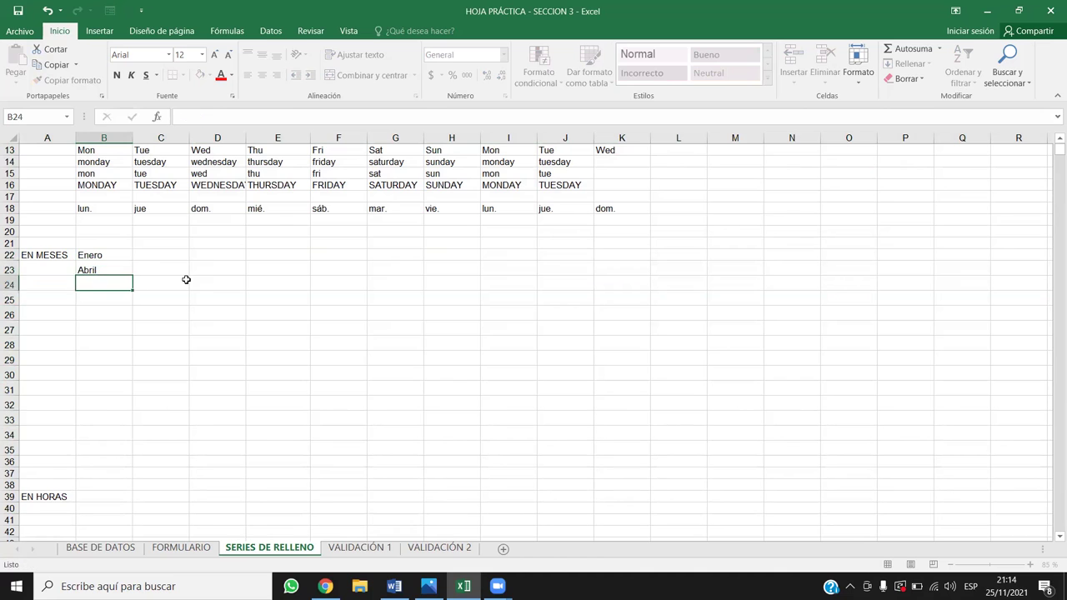
- Fill row 23 from Abril to column K and row 22 from Enero to Octubre
left_click(98, 268)
left_click_drag(130, 275, 621, 271)
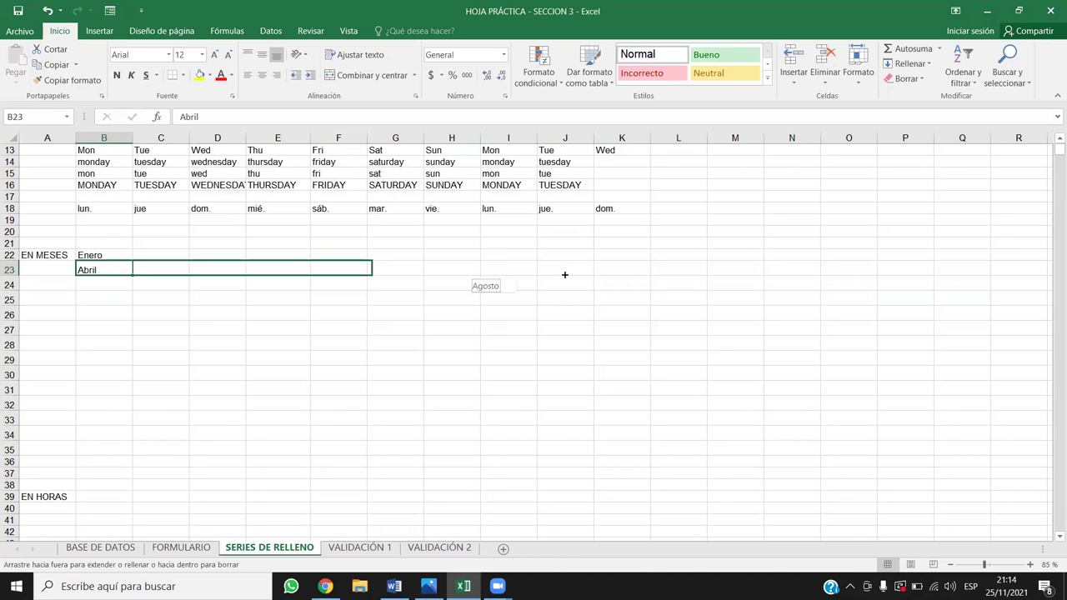
left_click(126, 261)
left_click_drag(127, 260, 649, 255)
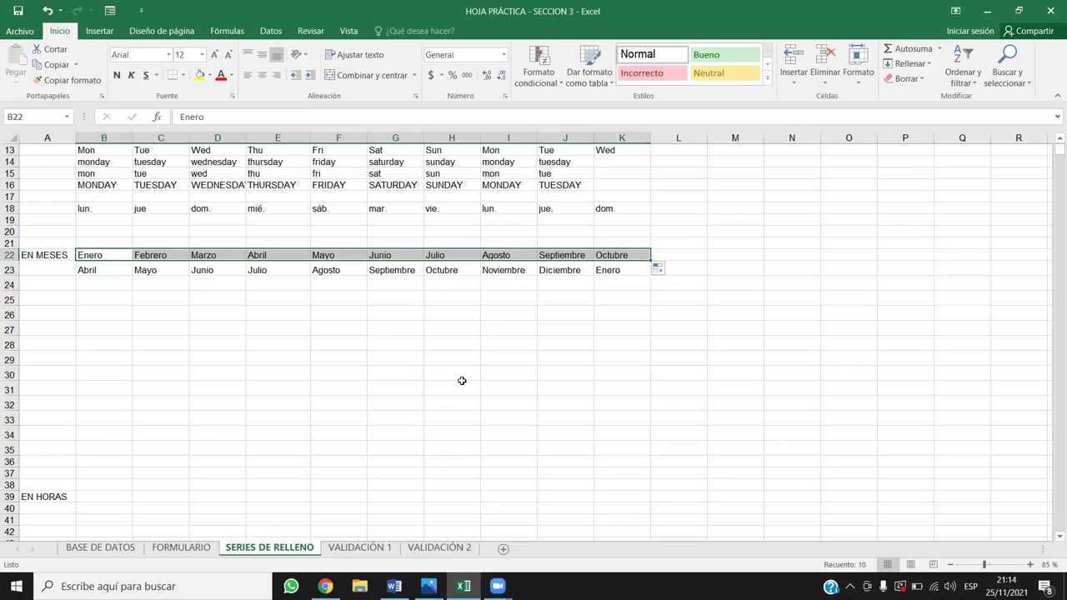
left_click(79, 283)
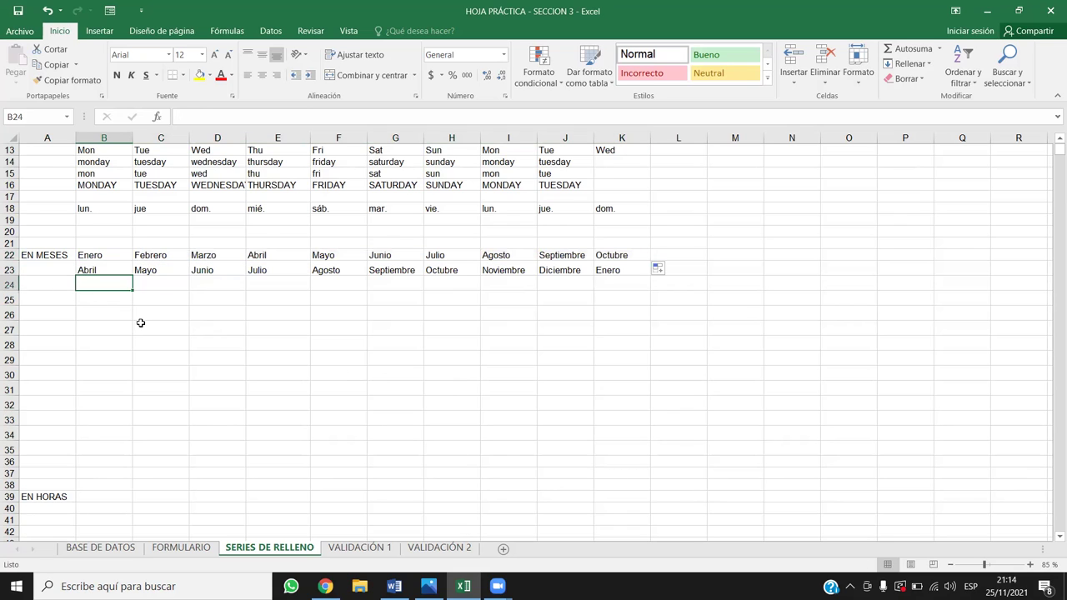
- Enter Ene in B24 and fill row 24 through Sep
type("Enero")
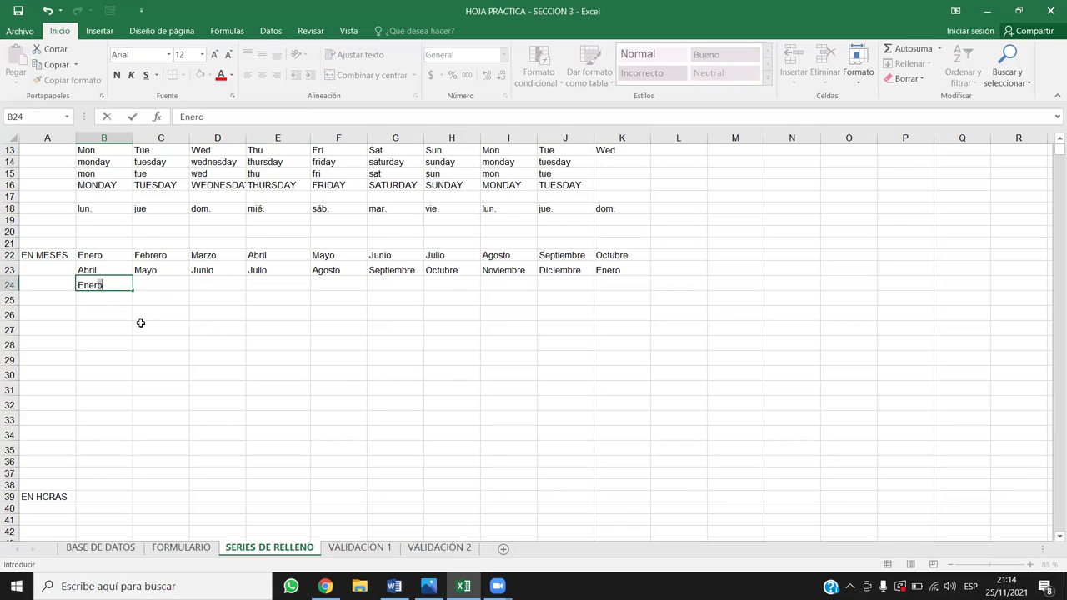
key("Return")
left_click(123, 289)
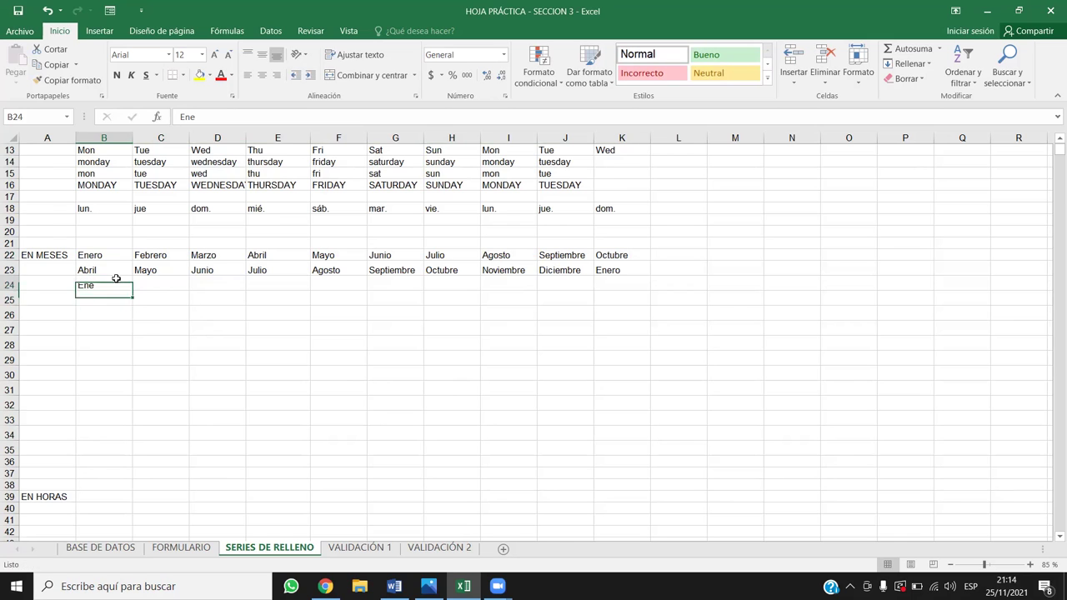
left_click_drag(132, 289, 575, 290)
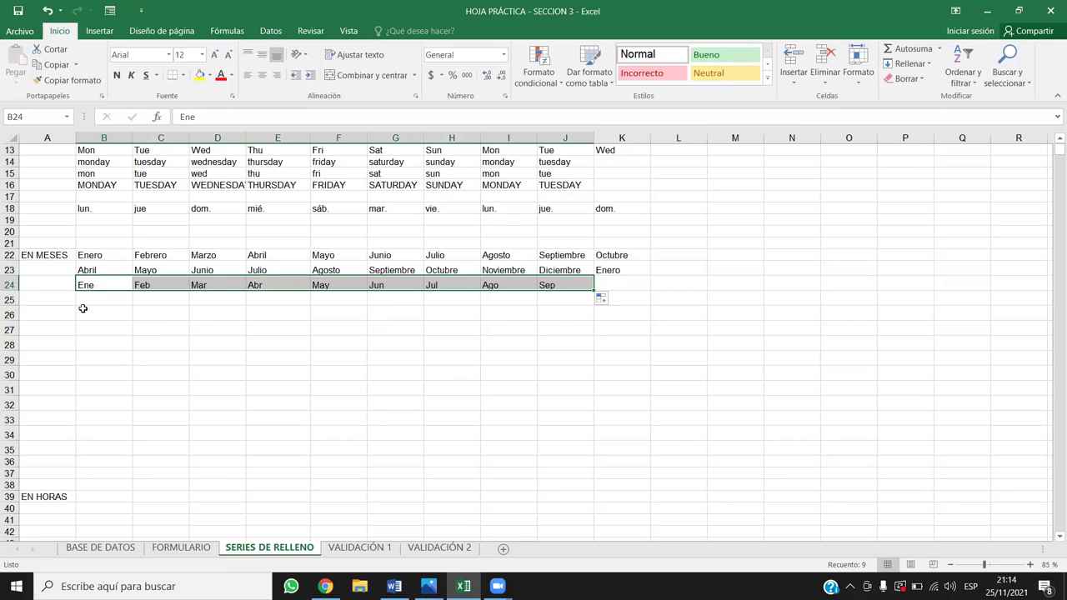
- Enter January in B25 and fill row 25 through September
left_click(109, 301)
type("January")
key("Return")
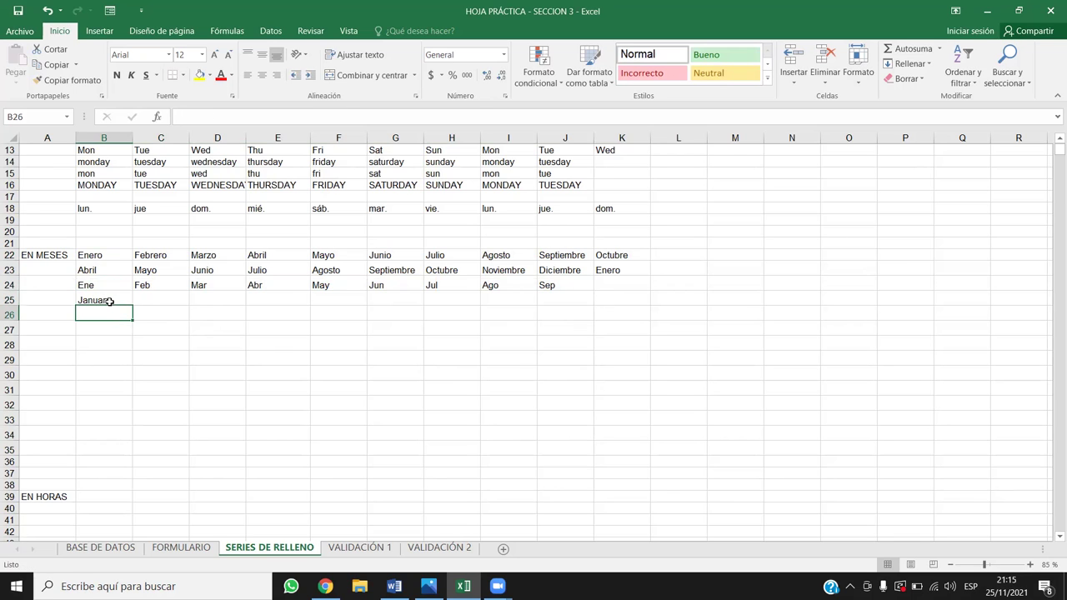
left_click(109, 301)
left_click_drag(132, 306, 610, 307)
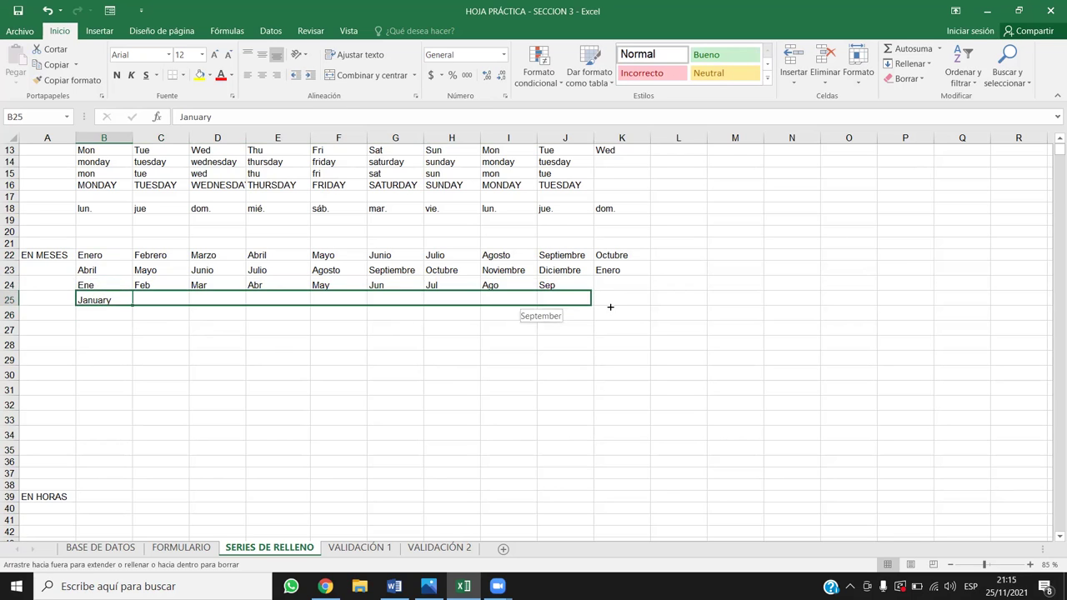
- Enter Jan in B26 and fill row 26 through Oct
left_click(123, 316)
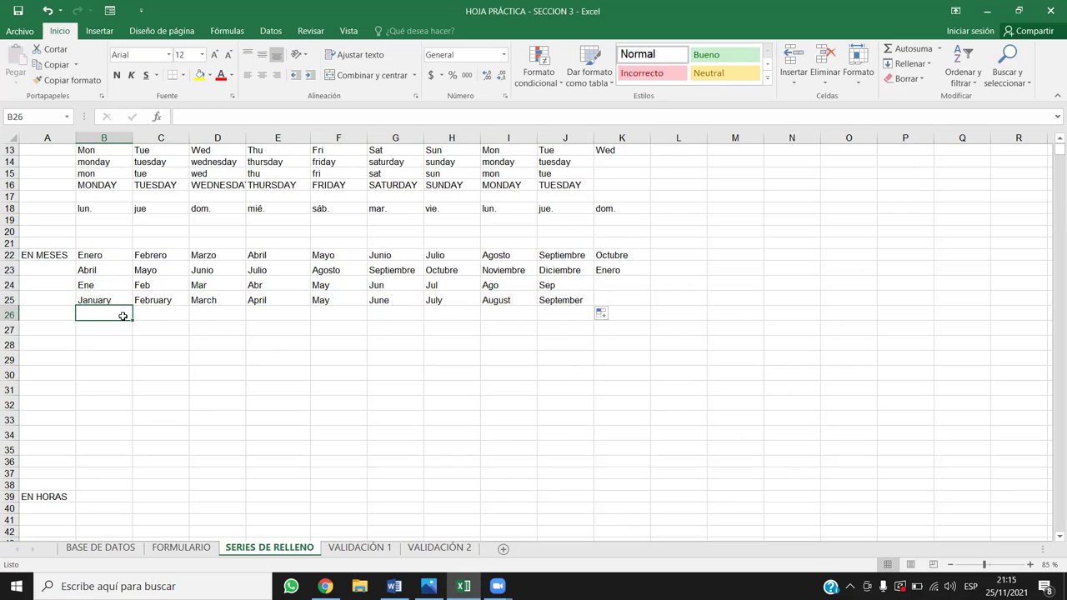
type("Jamn")
type("n")
key("BackSpace")
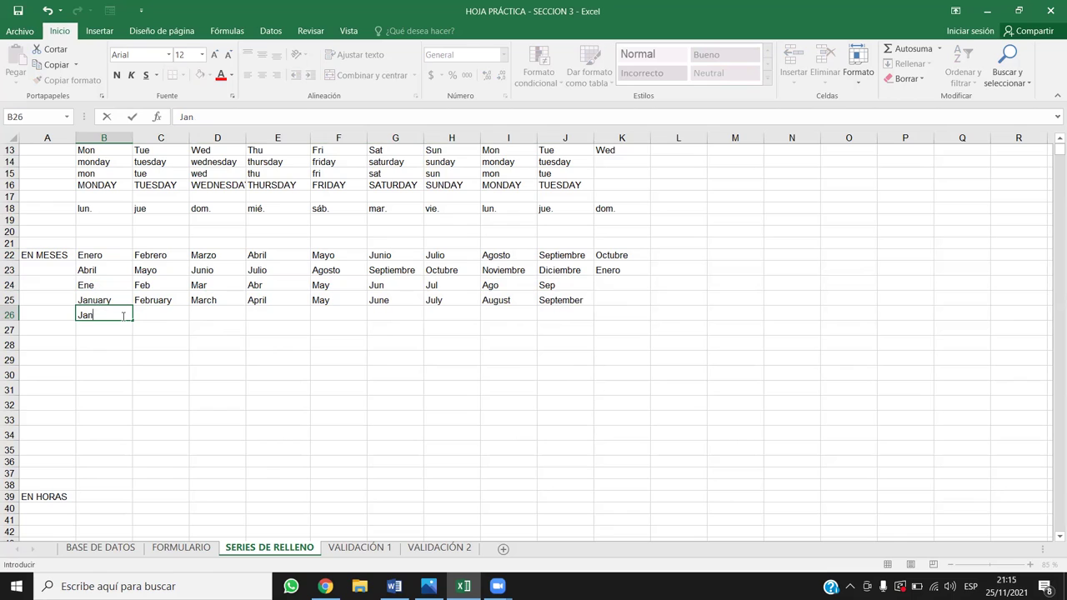
key("Return")
left_click(122, 316)
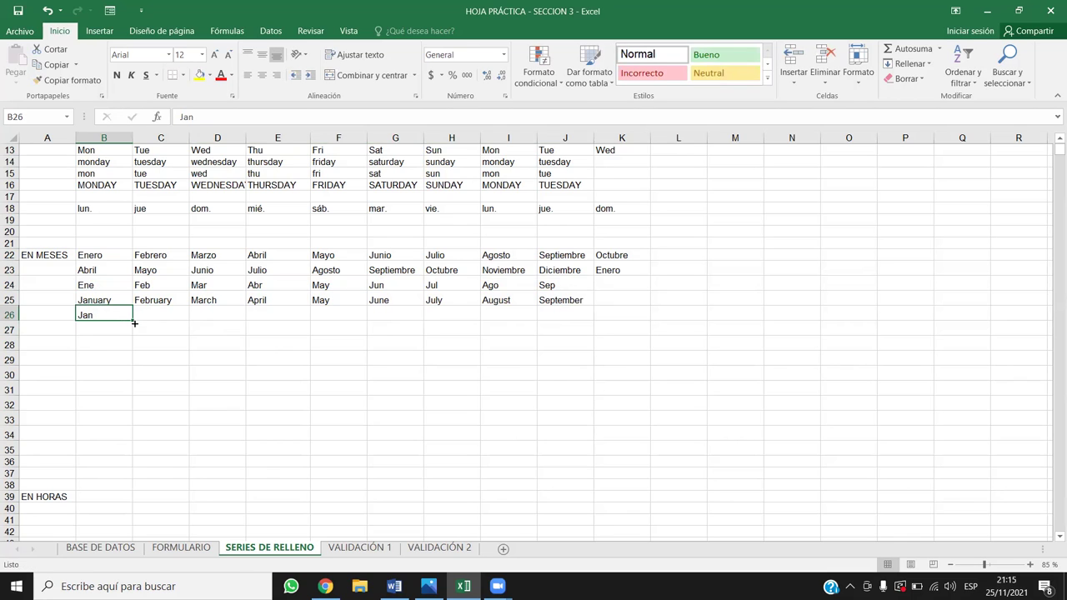
left_click_drag(133, 321, 650, 325)
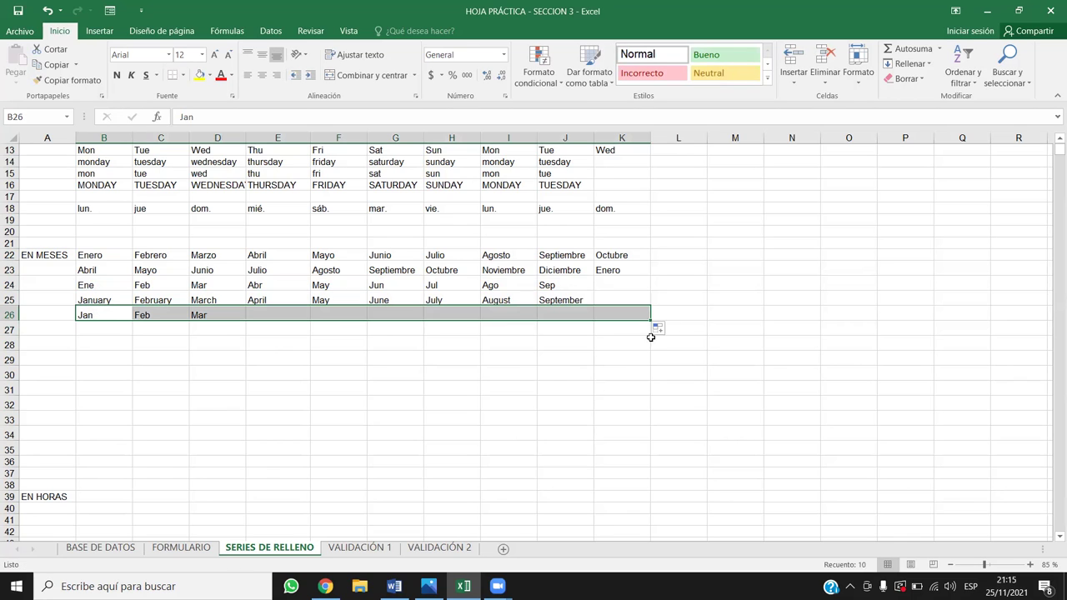
left_click(298, 357)
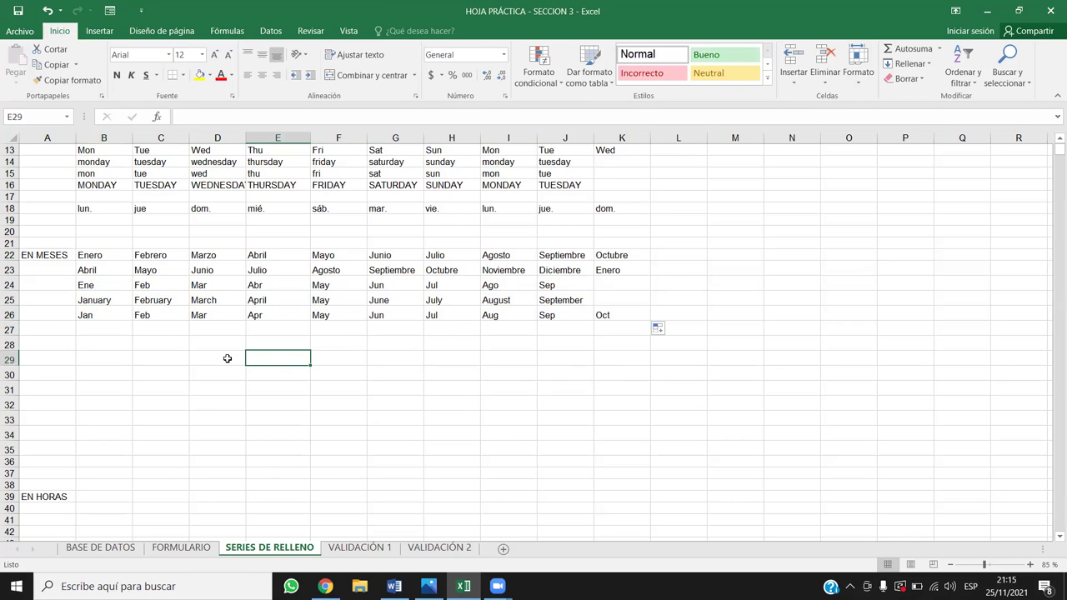
left_click(90, 319)
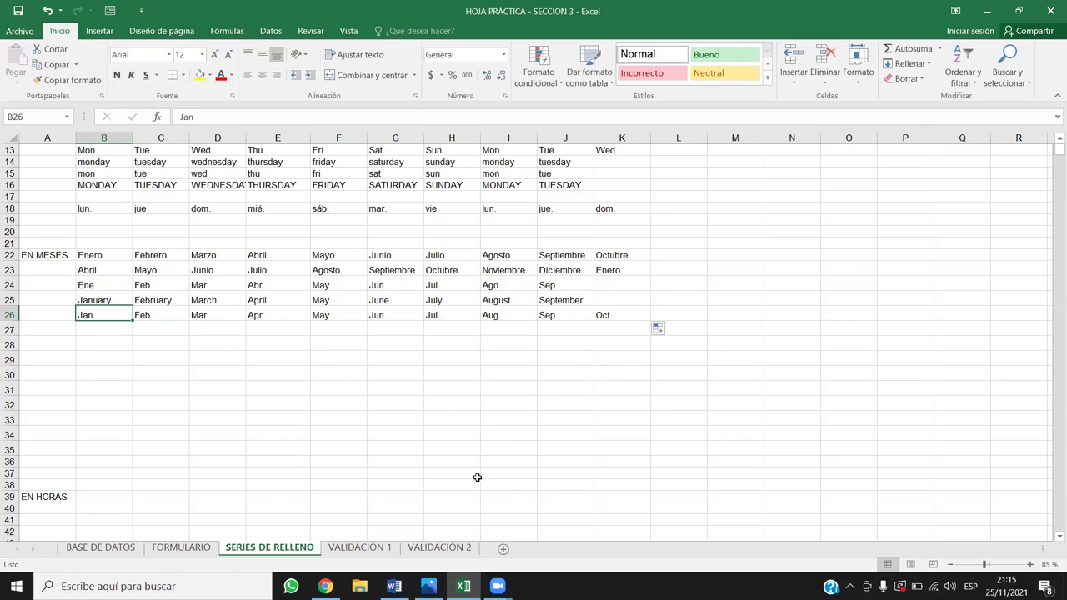
scroll(212, 239, "up", 2)
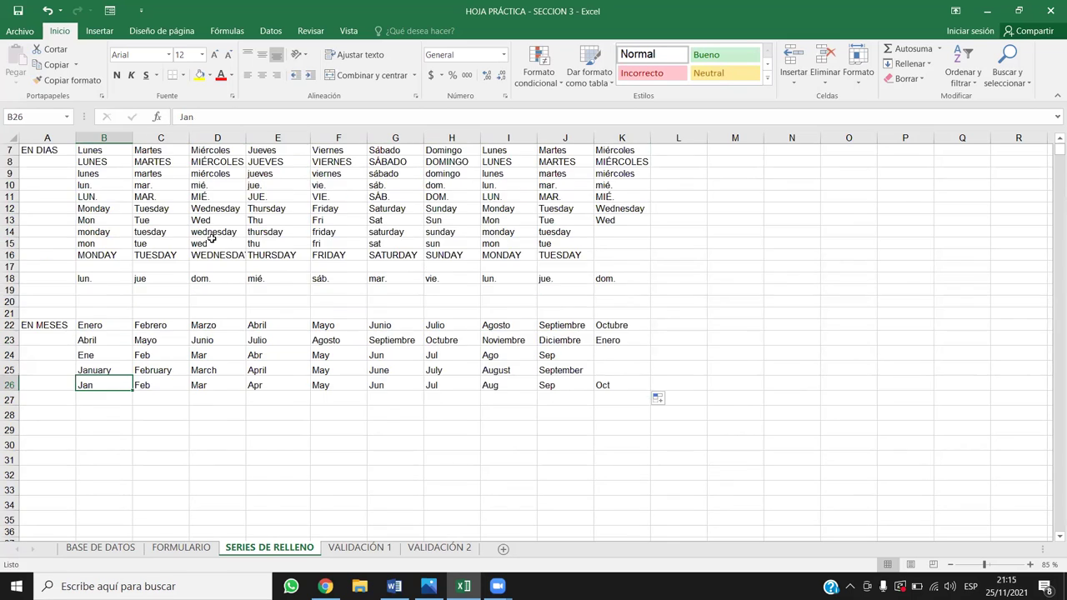
scroll(213, 240, "up", 2)
left_click_drag(50, 223, 566, 232)
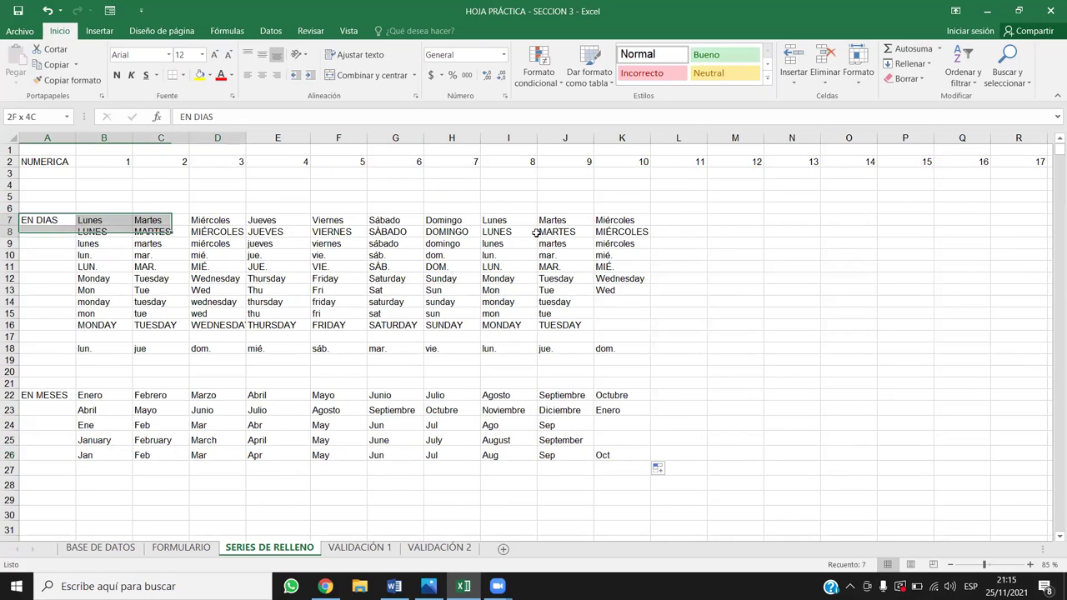
left_click(488, 301)
left_click_drag(11, 354, 11, 351)
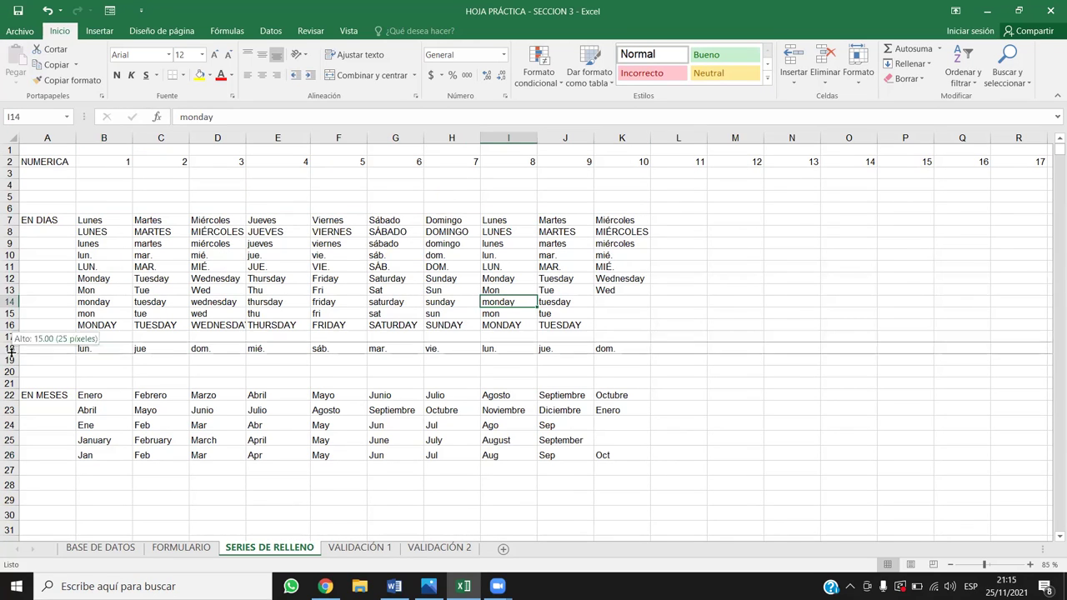
left_click(93, 371)
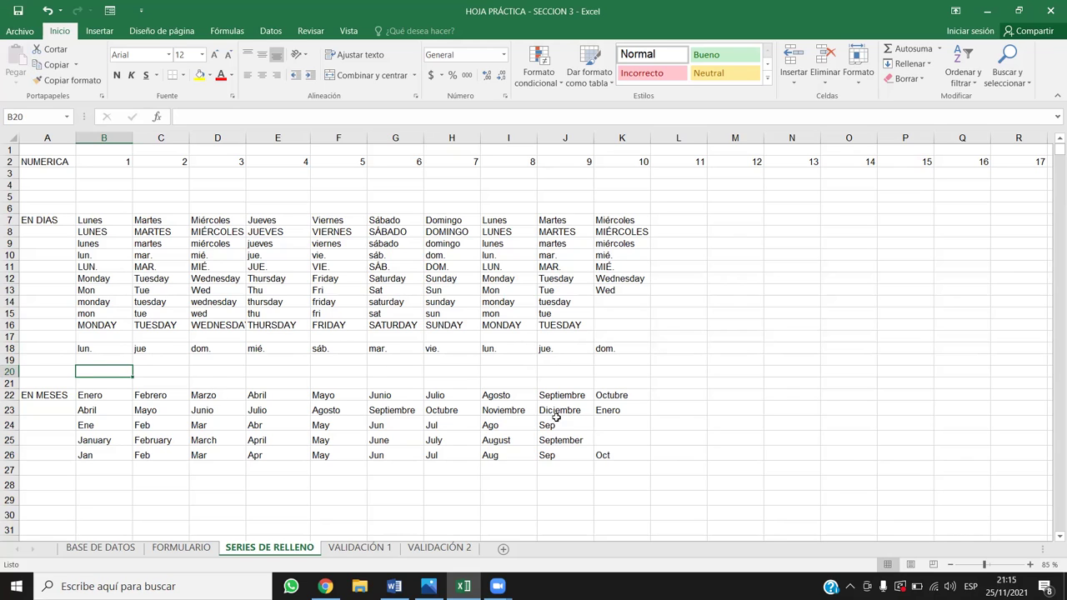
type("juv")
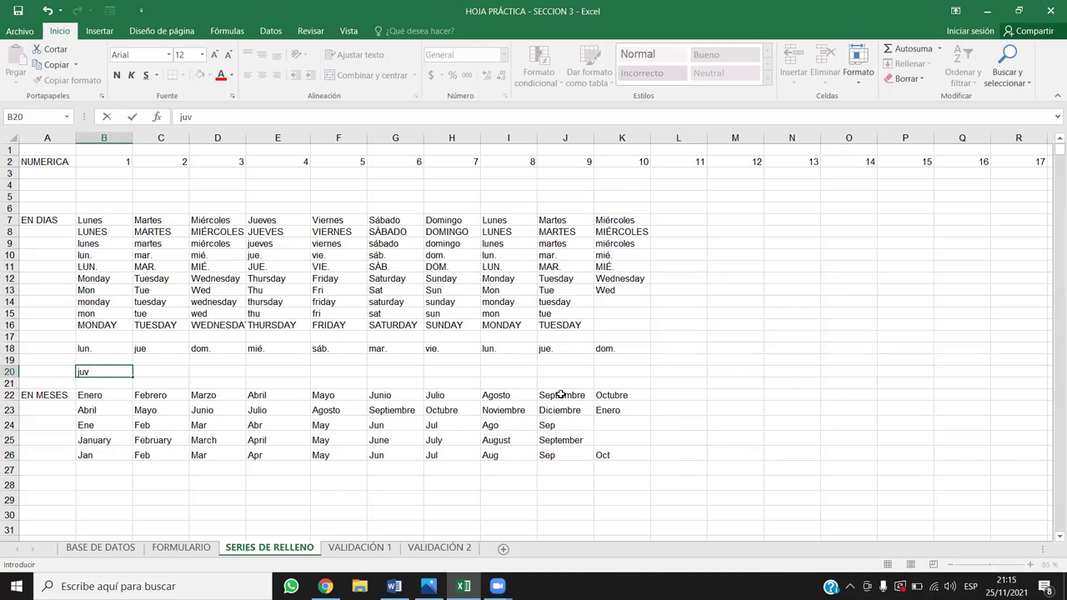
key("Return")
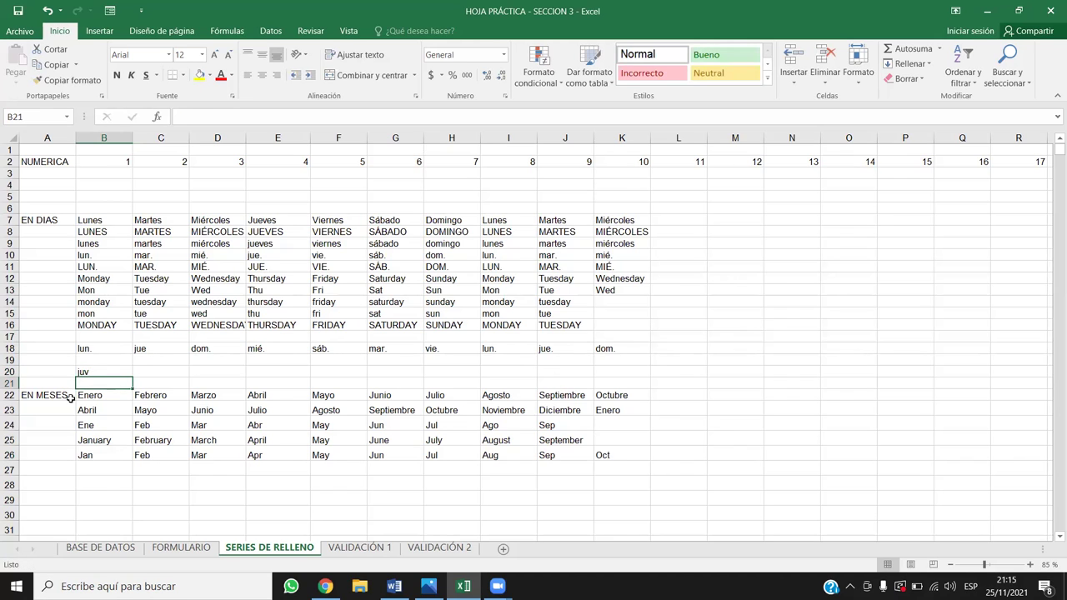
left_click(107, 371)
left_click_drag(131, 374, 592, 375)
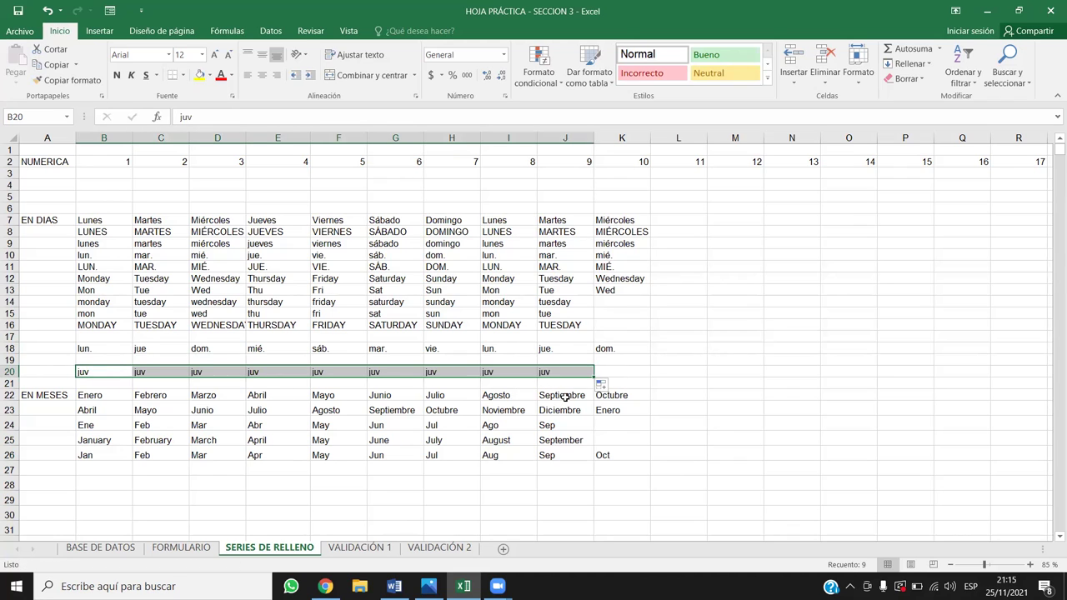
key("Delete")
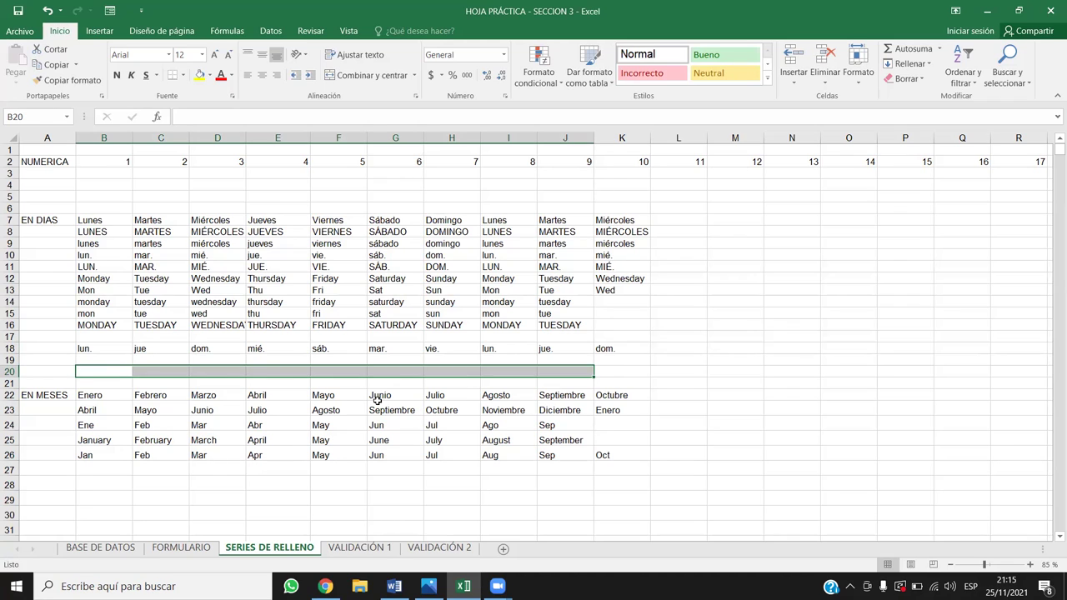
left_click(279, 440)
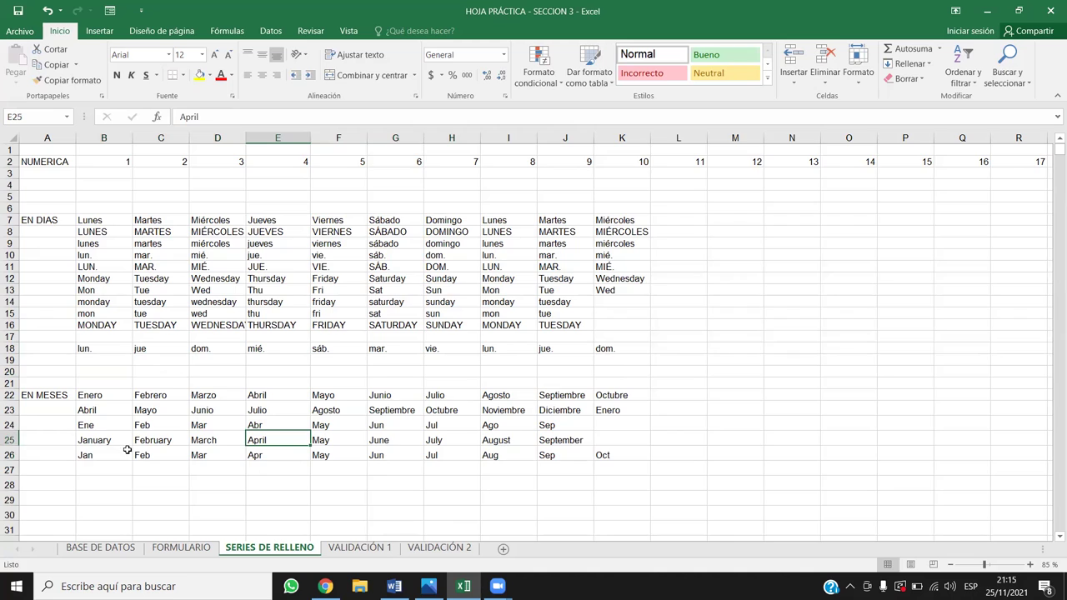
scroll(406, 358, "down", 1)
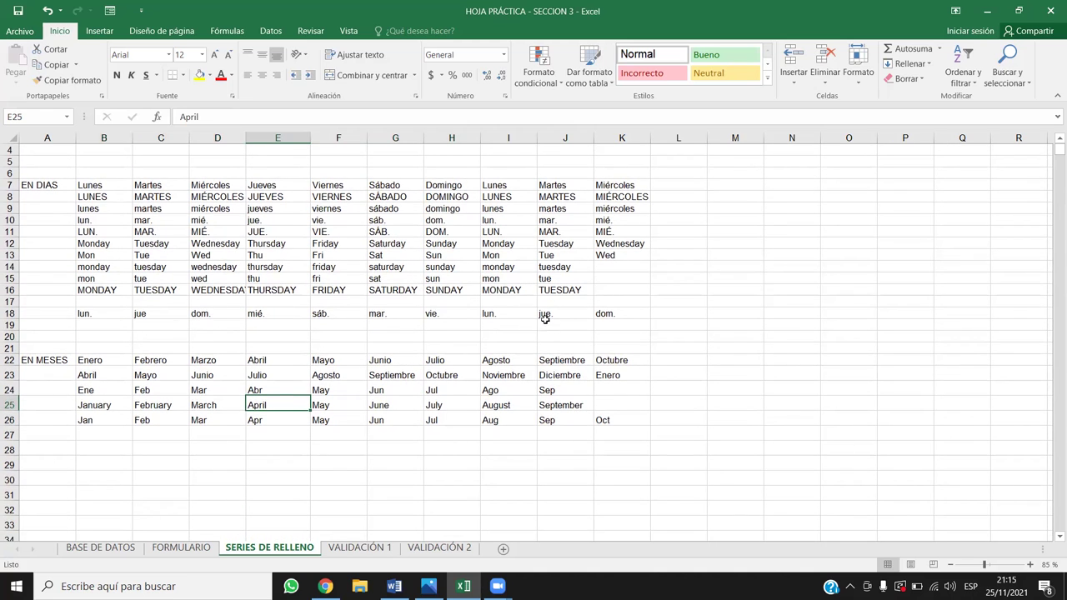
left_click(572, 315)
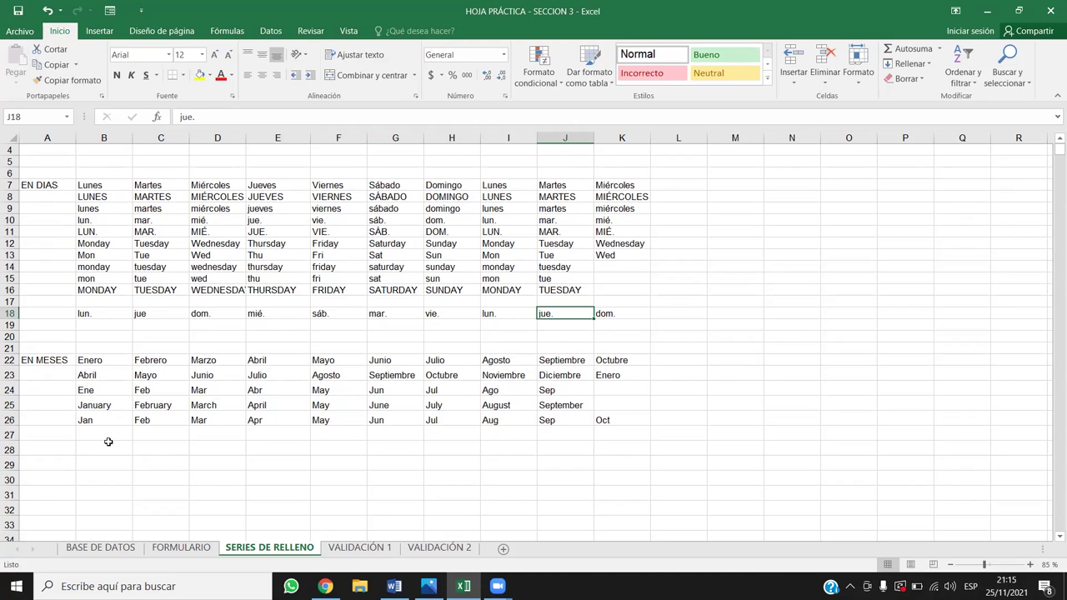
left_click(201, 420)
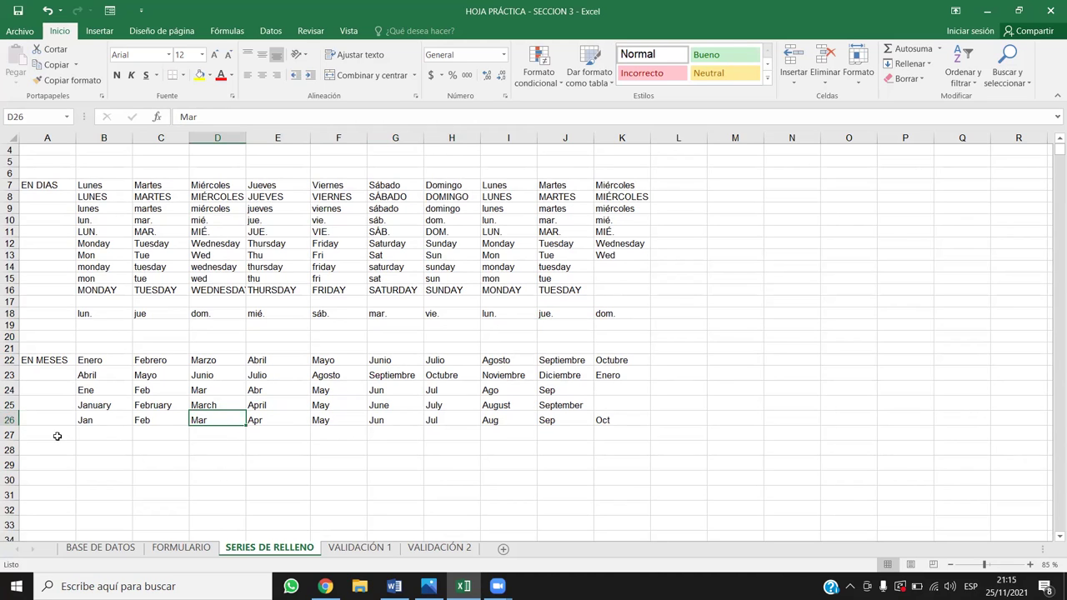
left_click(122, 434)
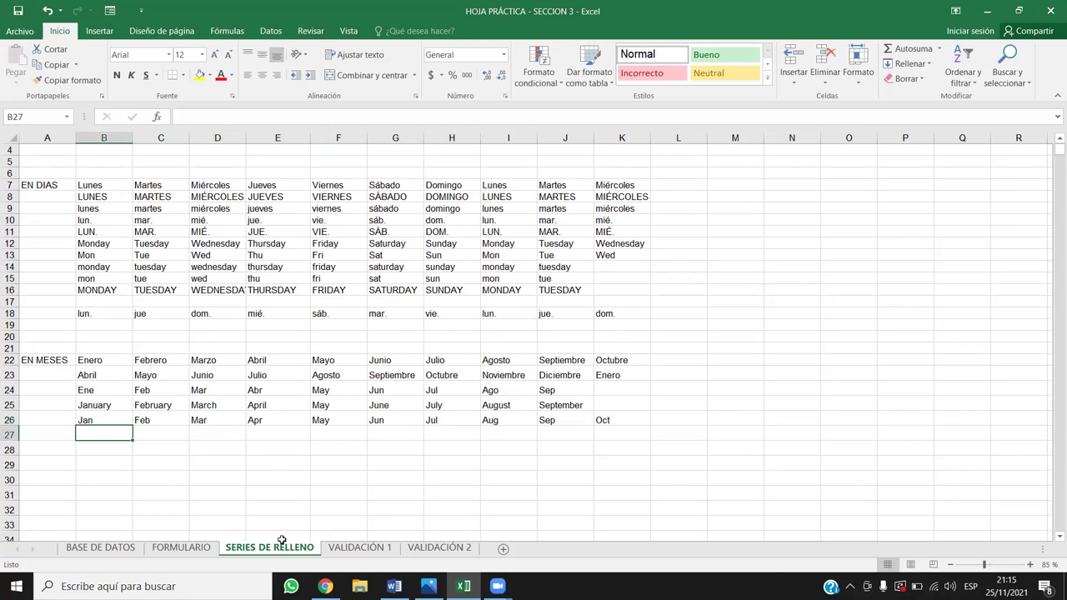
type("J")
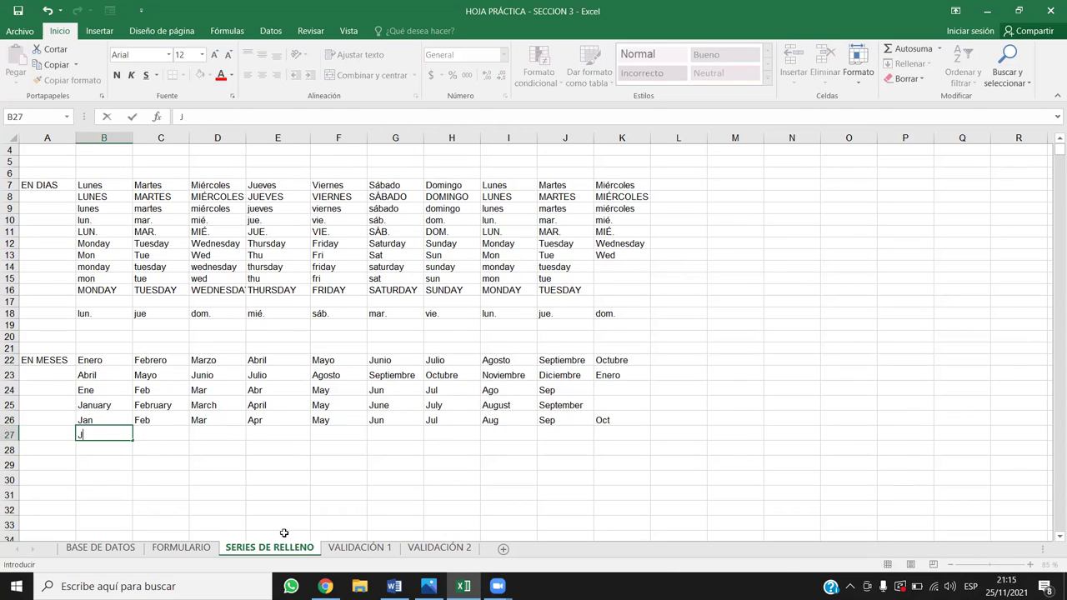
type("anu")
key("BackSpace")
key("Return")
left_click(117, 435)
left_click_drag(132, 440, 634, 440)
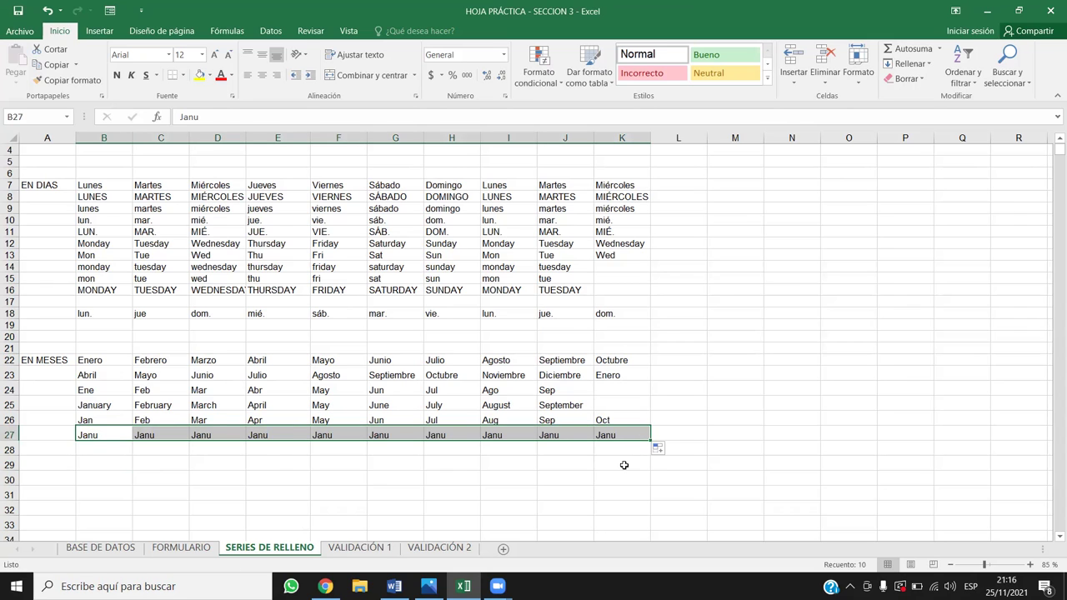
key("Delete")
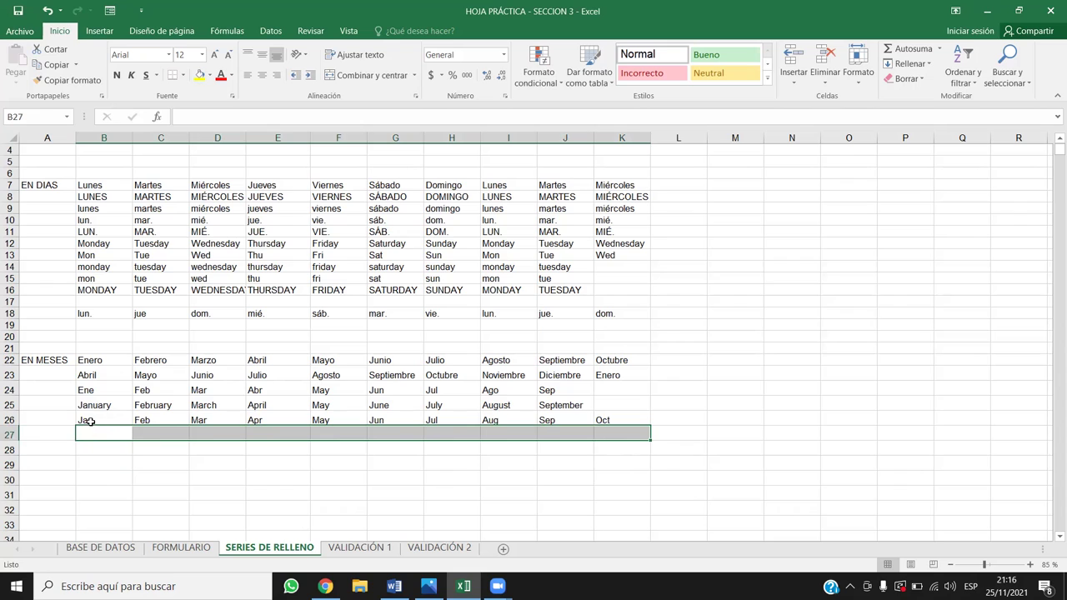
left_click(95, 403)
left_click(572, 460)
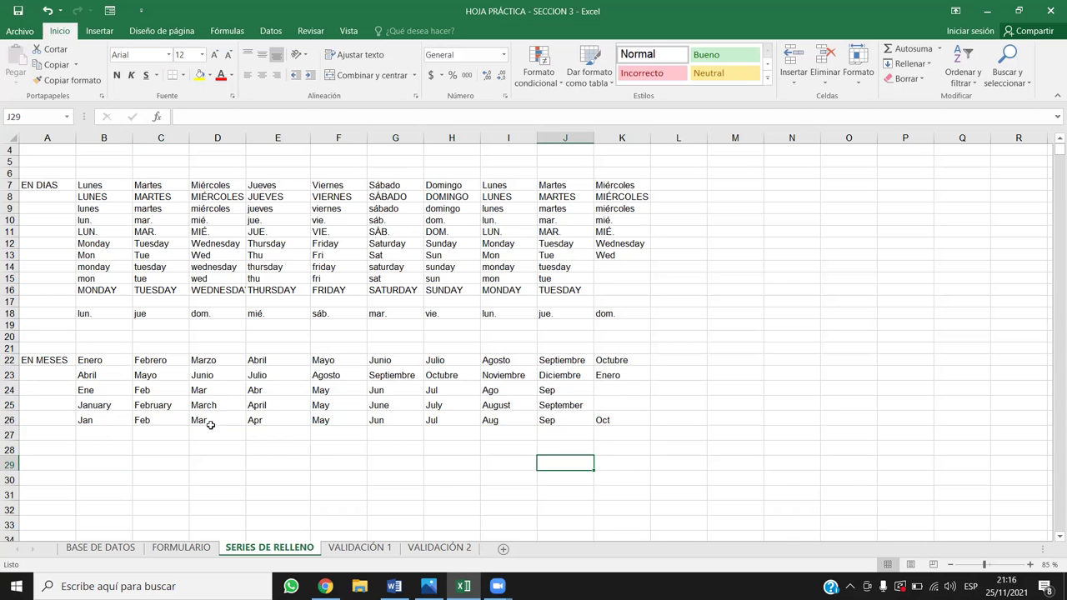
scroll(550, 406, "down", 1)
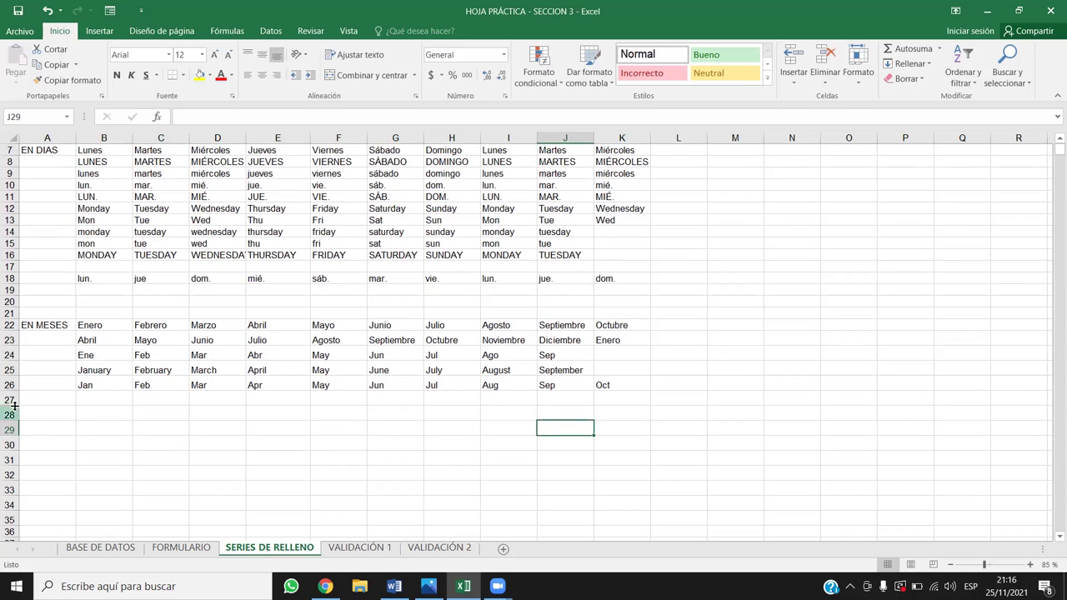
scroll(140, 428, "up", 1)
scroll(140, 428, "down", 3)
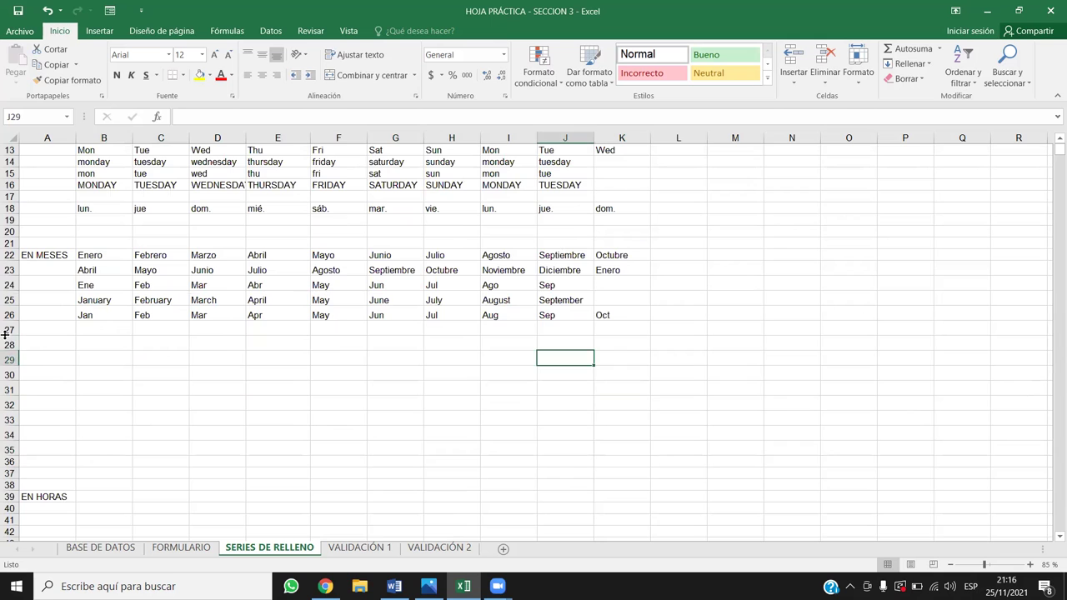
- Delete the empty rows above EN HORAS and fill row 29 with hourly times 08:00–17:00
left_click_drag(10, 330, 11, 461)
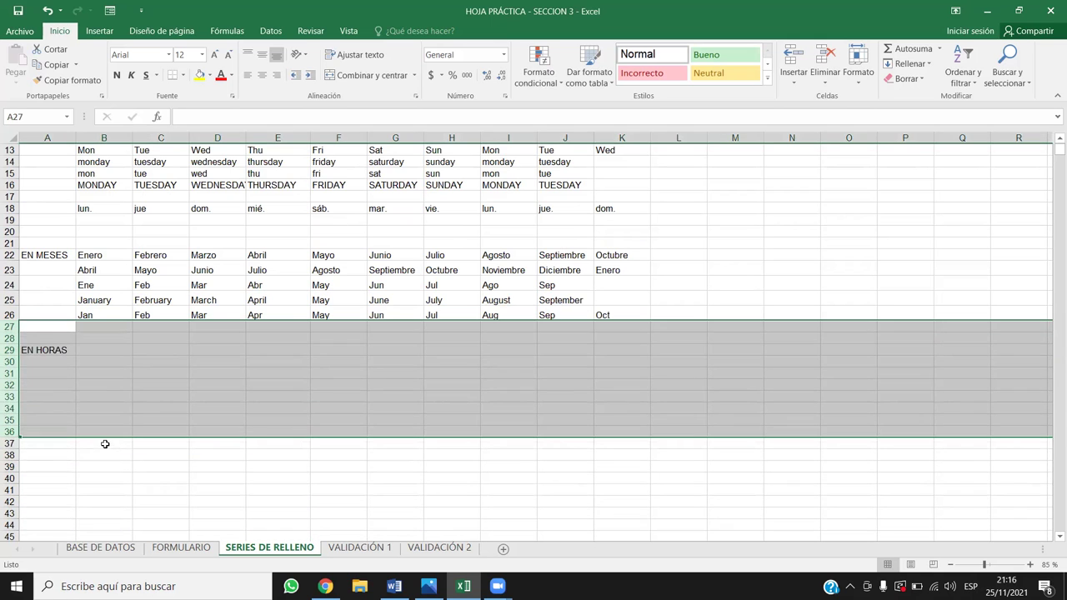
left_click(125, 381)
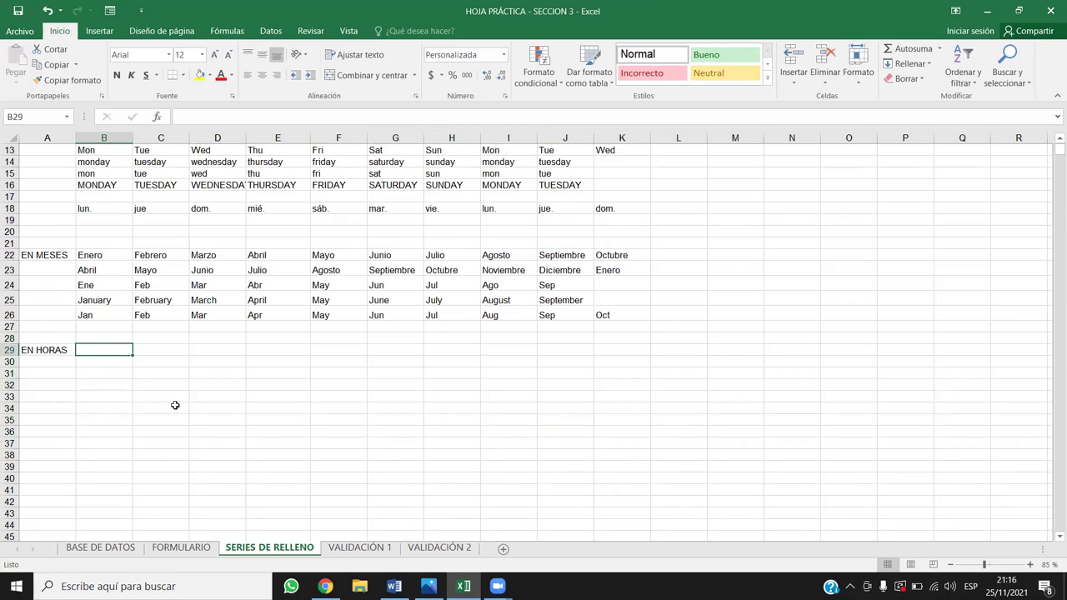
type("8")
key("Return")
key("Up")
key("Right")
key("Left")
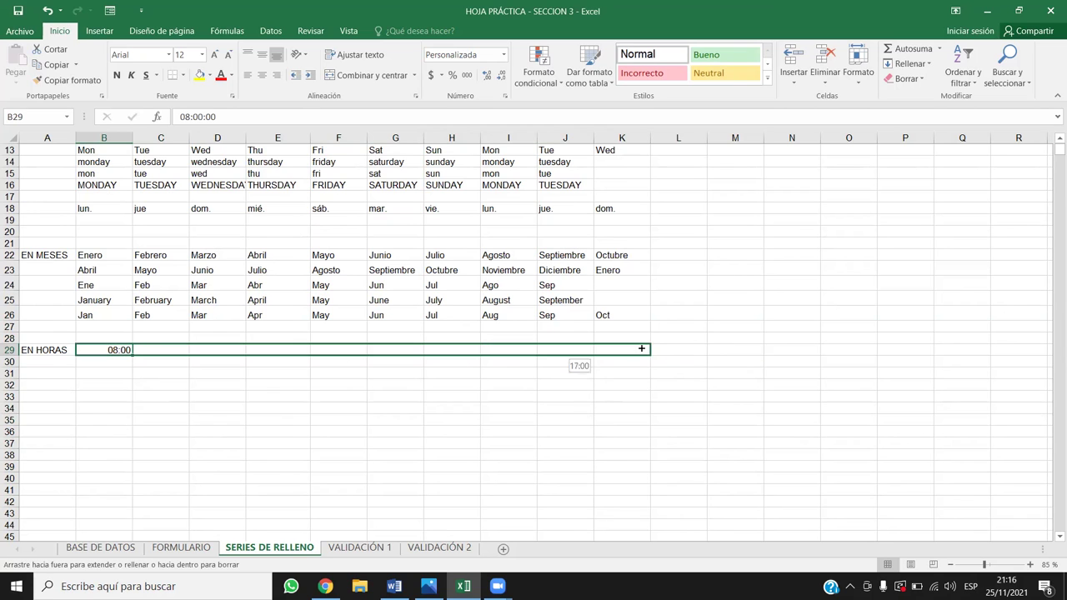
left_click_drag(751, 358, 642, 350)
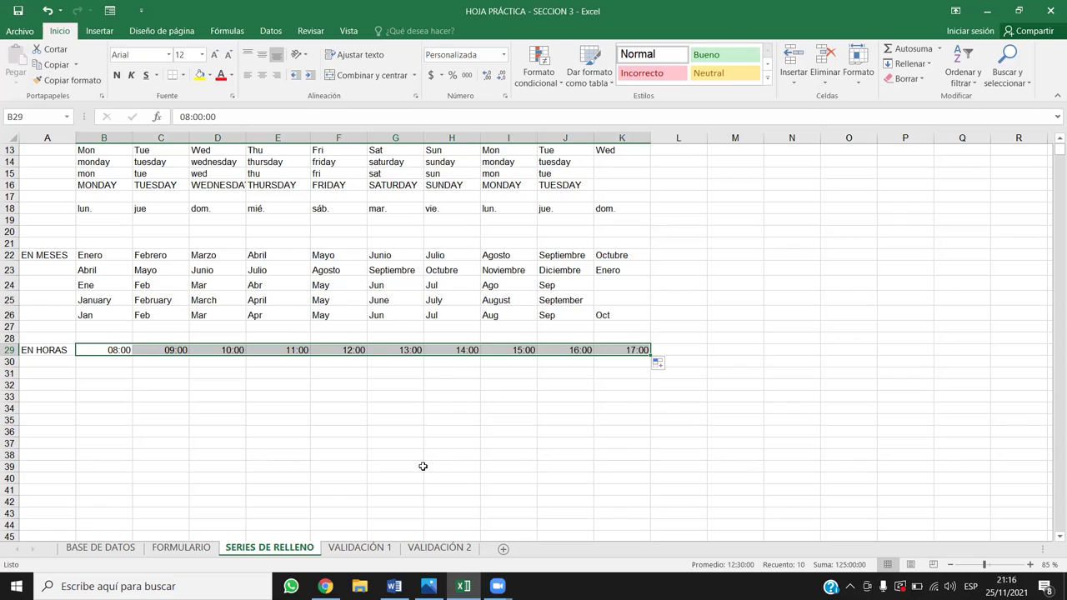
- Enter 8:00 in B30 and 8:01 in C30, then select both starting times
left_click(88, 361)
type("8:00")
key("Return")
left_click(125, 361)
left_click_drag(126, 362, 652, 365)
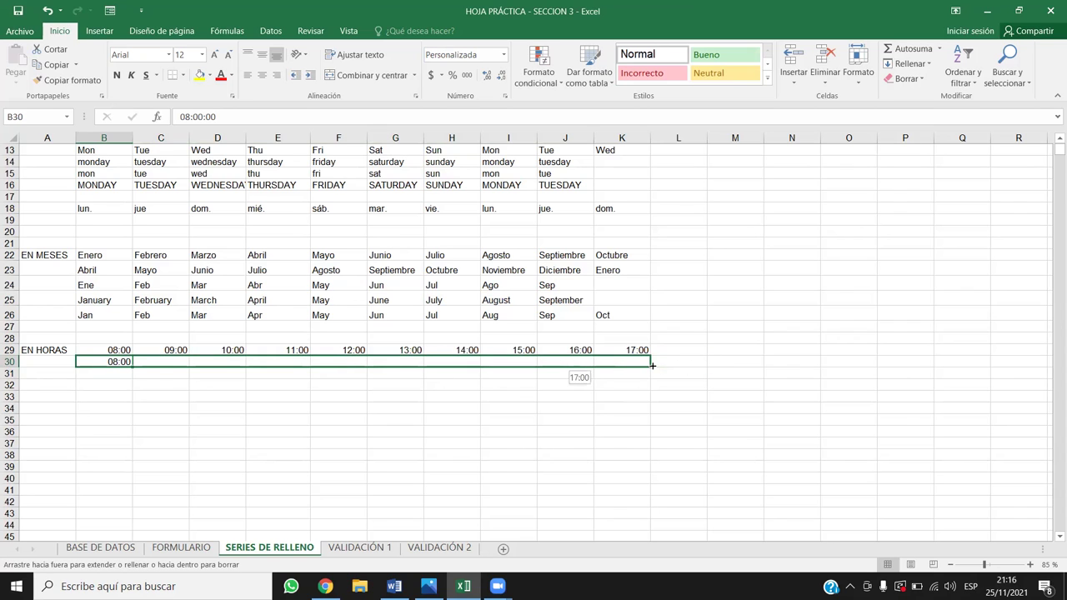
left_click_drag(652, 365, 133, 364)
left_click(158, 362)
type("8:01")
key("Return")
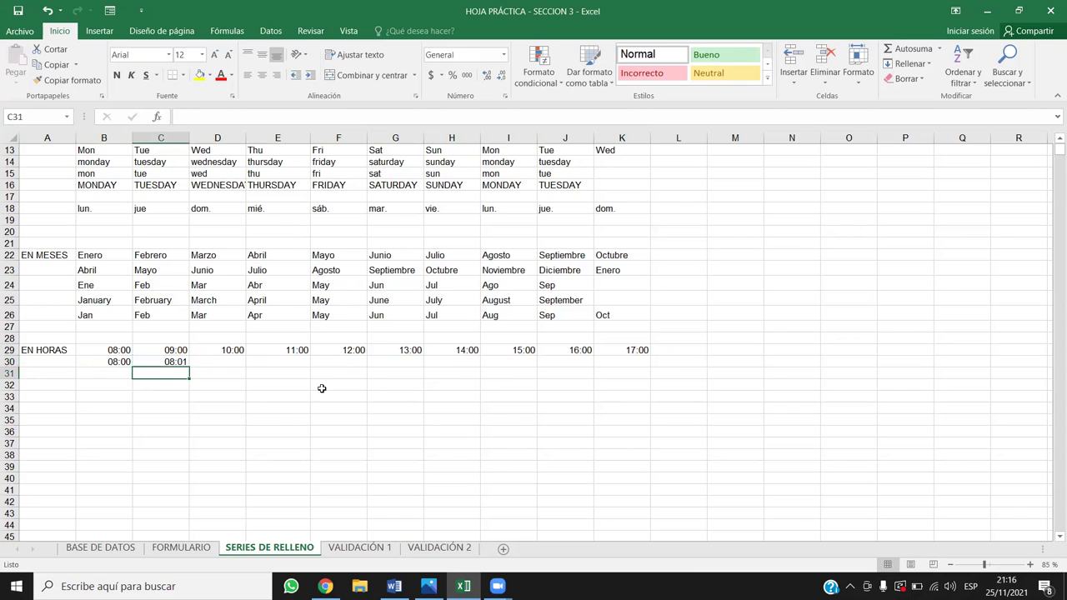
left_click_drag(115, 364, 145, 371)
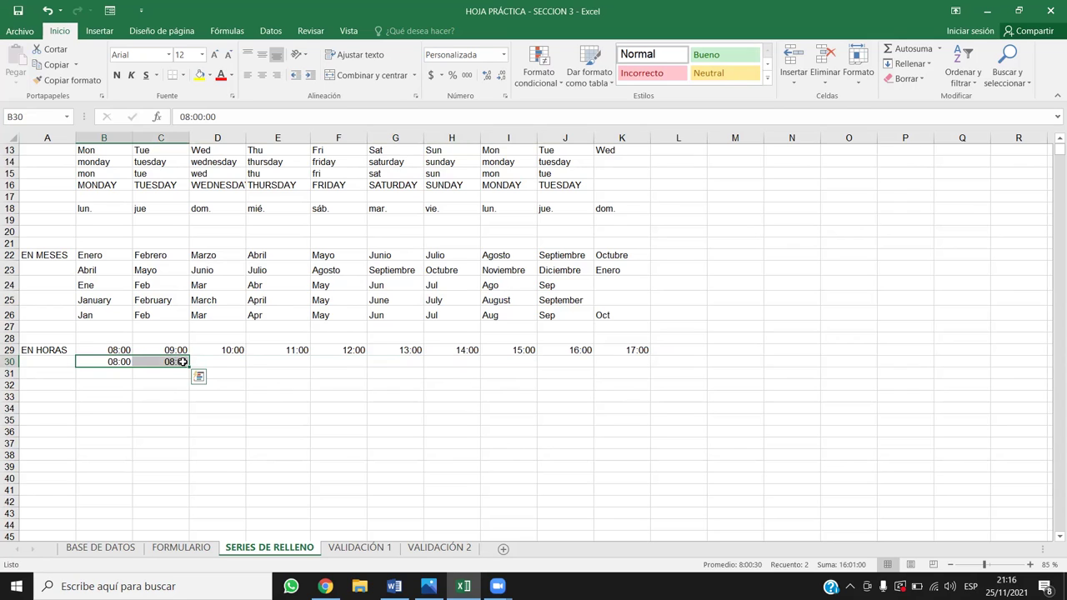
- Extend row 30 to 08:09 in one-minute steps, then enter 8:00 in B31 and 8:45 in C31
left_click_drag(190, 367, 659, 377)
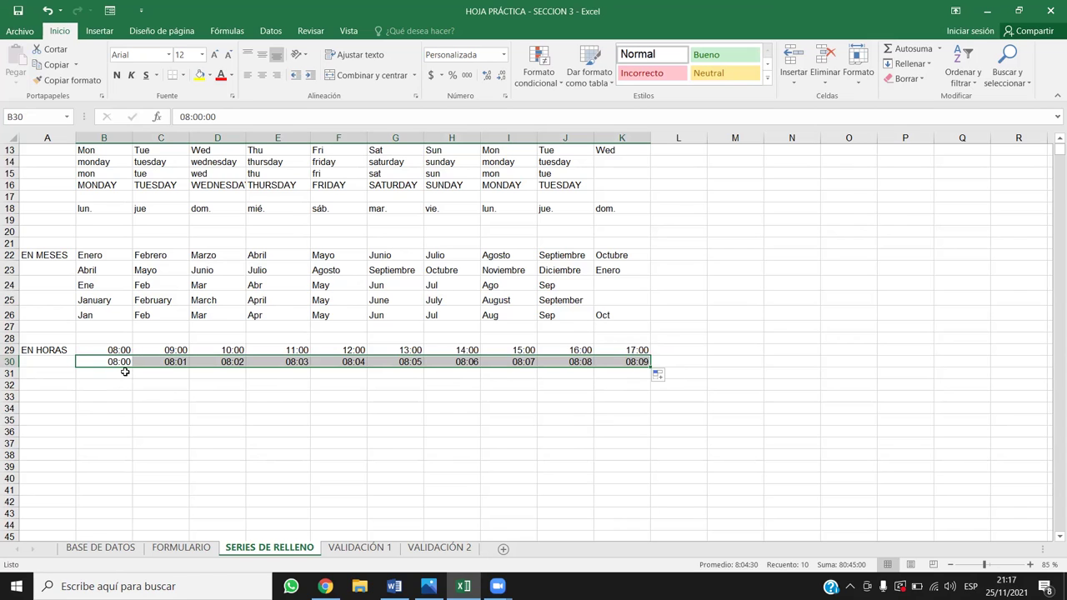
left_click(125, 372)
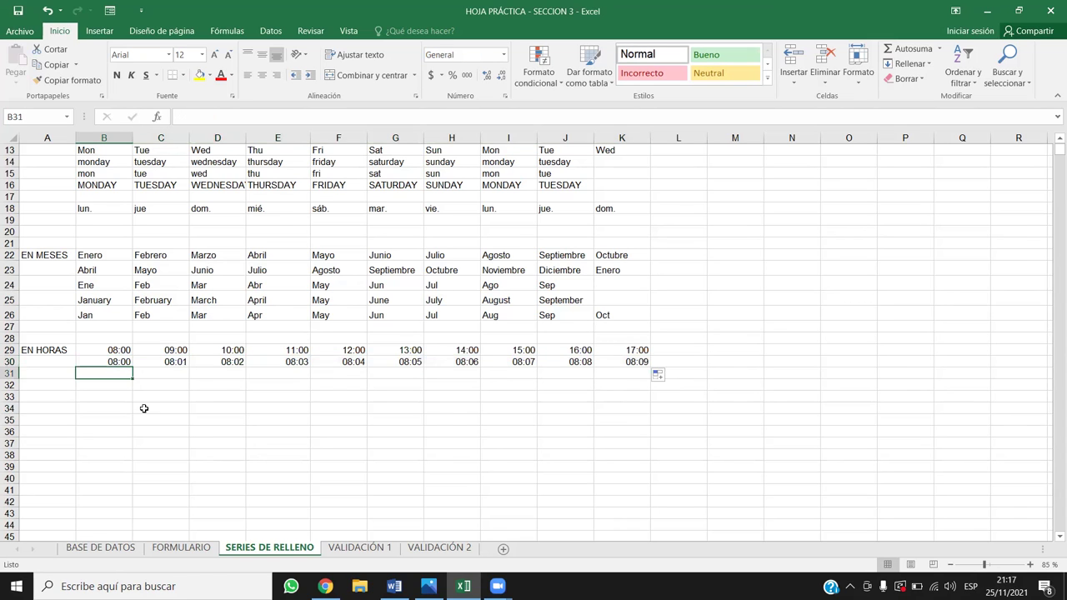
type("8:")
type("45")
key("Return")
left_click(113, 372)
type("8:00")
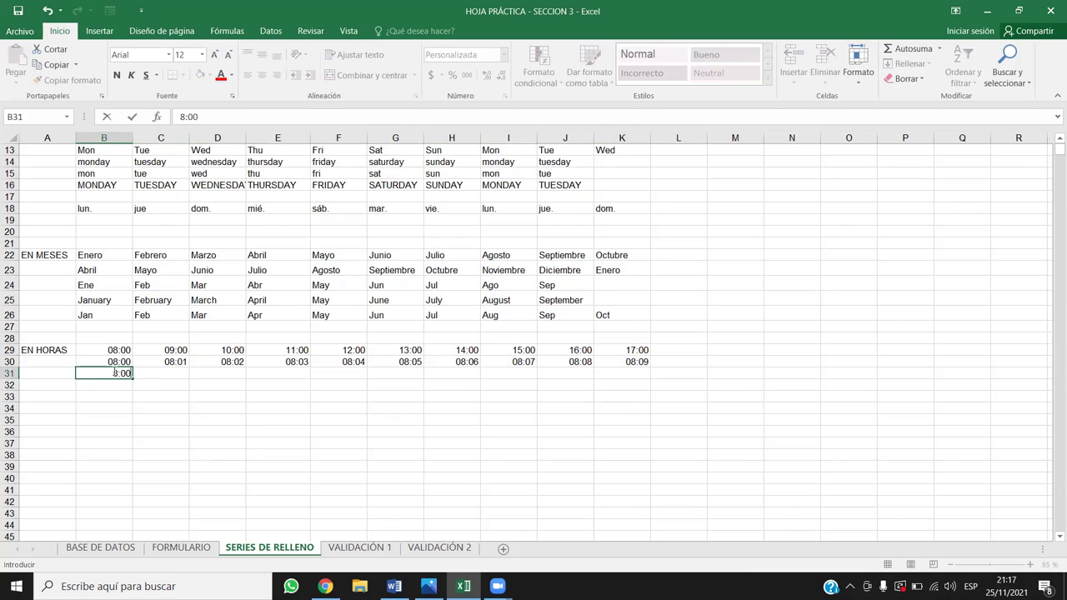
key("Tab")
type("8:45")
key("Return")
- Fill row 31 to K31 in 45-minute steps, checking 08:45, 09:30, 10:15 and 11:00
left_click_drag(113, 372, 651, 383)
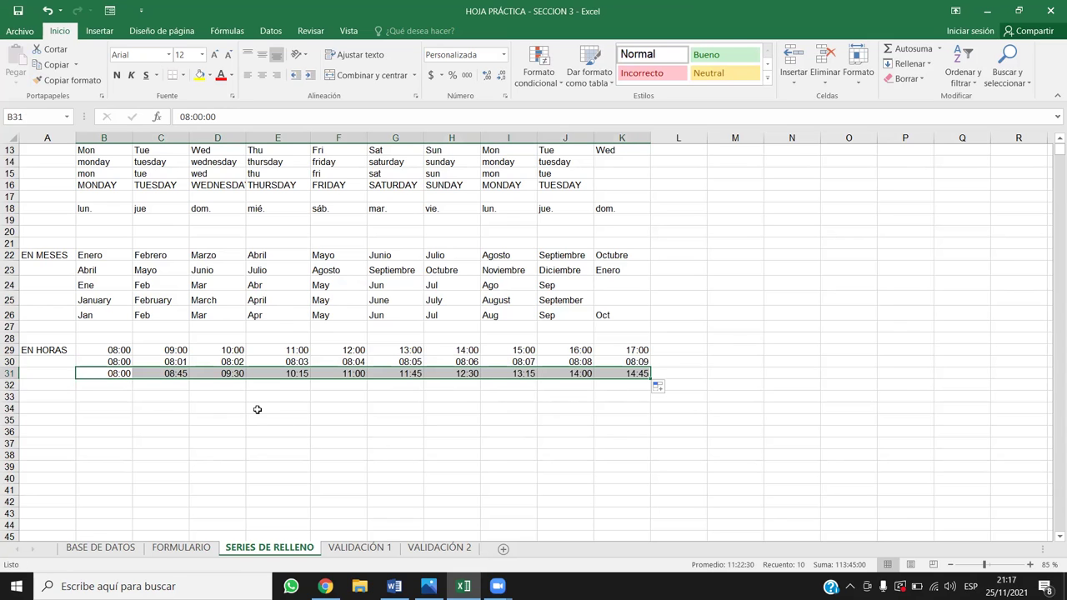
left_click(178, 371)
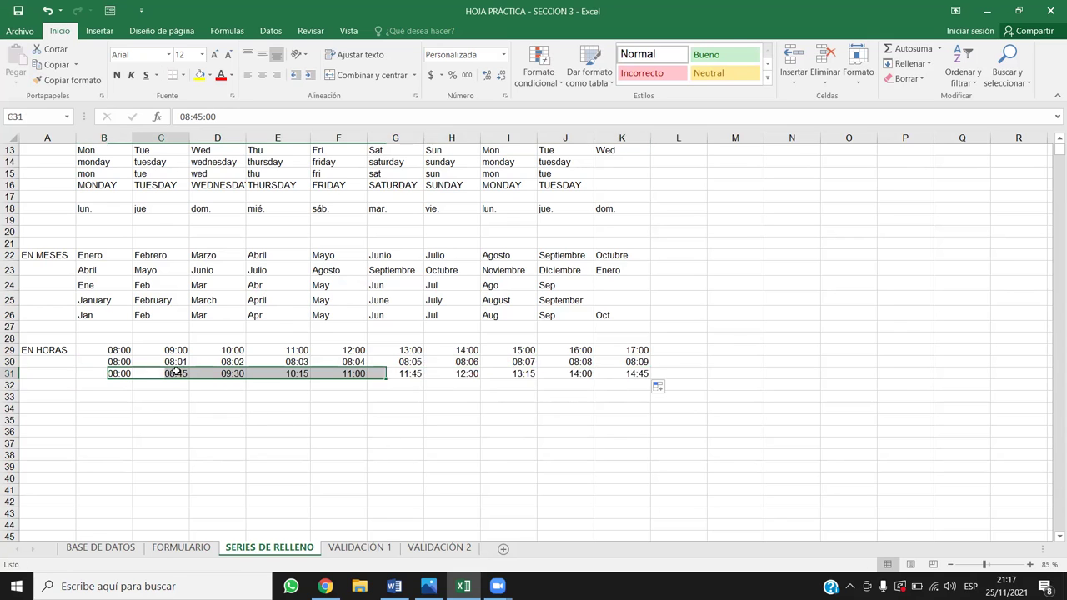
left_click(229, 377)
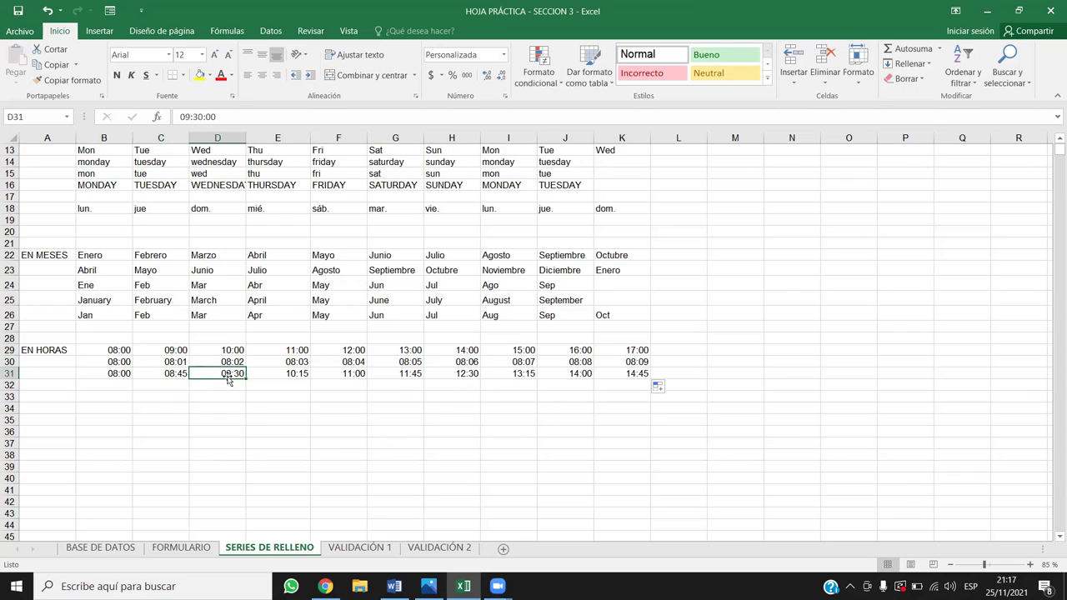
left_click(297, 370)
left_click(353, 372)
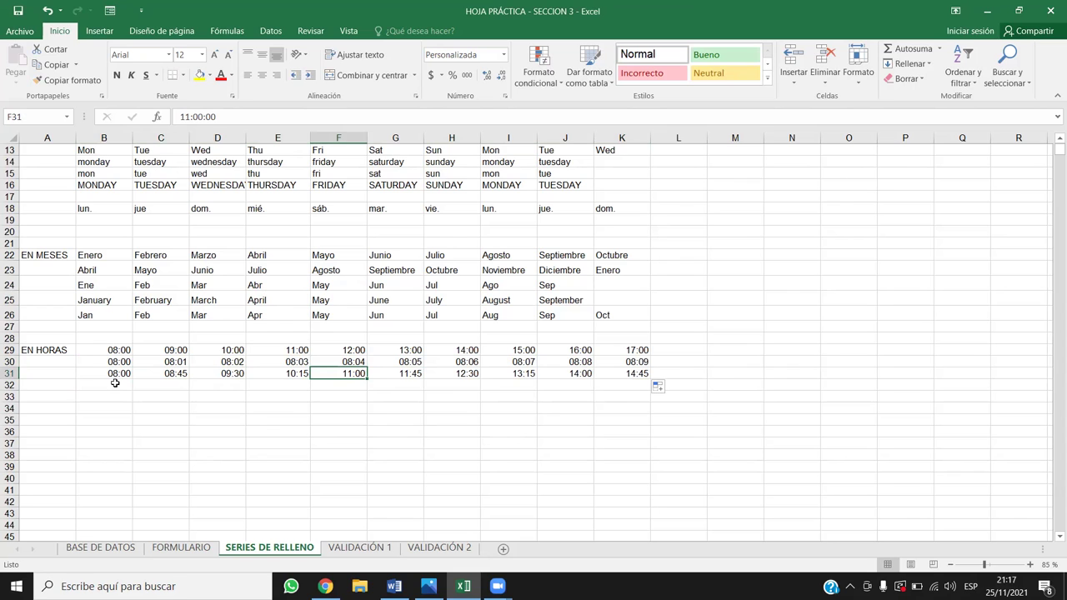
- Enter 14:45 in B32 and 14:00 in C32, then fill the countdown right to L32
left_click(115, 383)
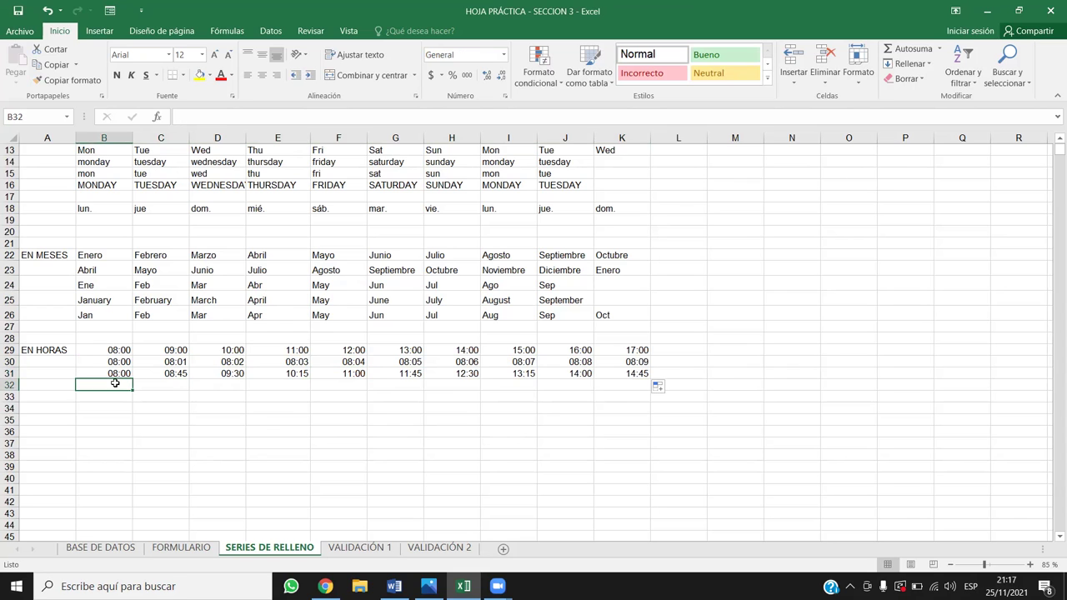
type("14:45")
key("Tab")
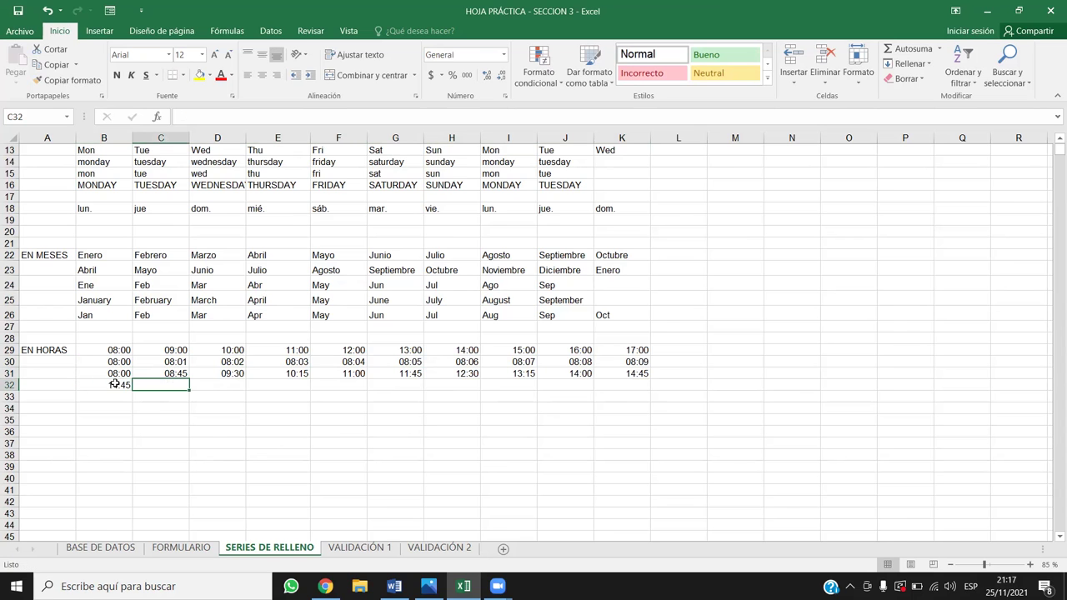
type("14:00")
left_click(136, 451)
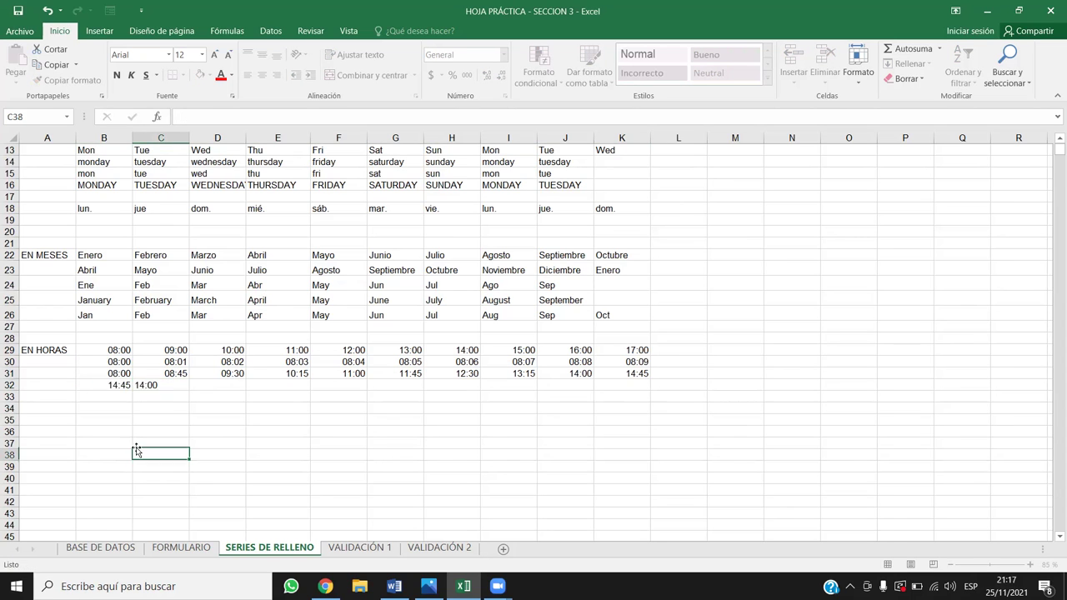
left_click_drag(125, 388, 706, 388)
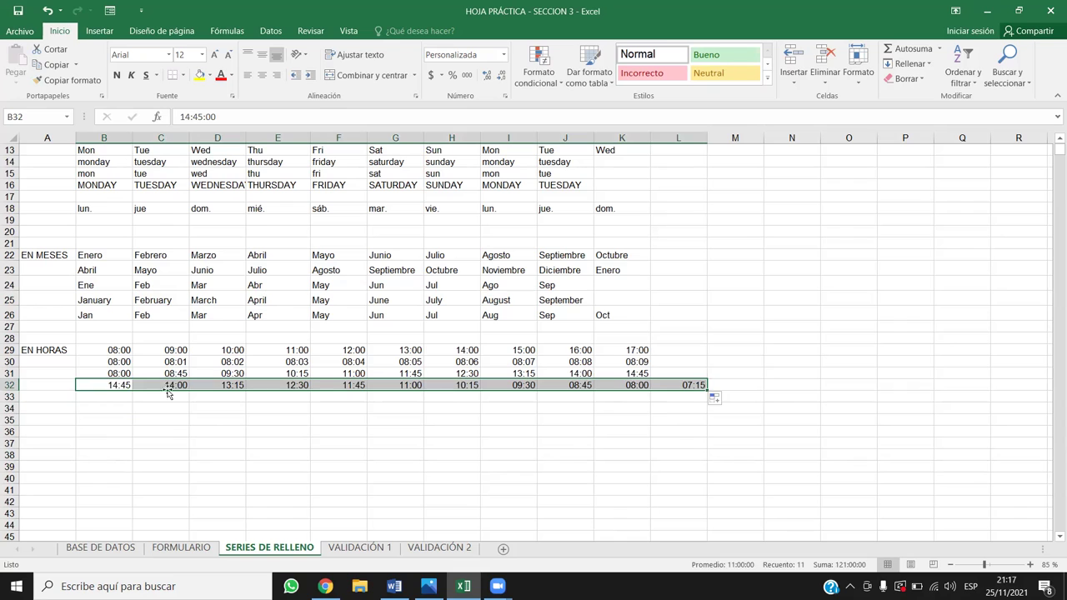
- Verify the descending times 13:15 to 11:00 and clear the extra 07:15 from L32
left_click(241, 388)
left_click(282, 387)
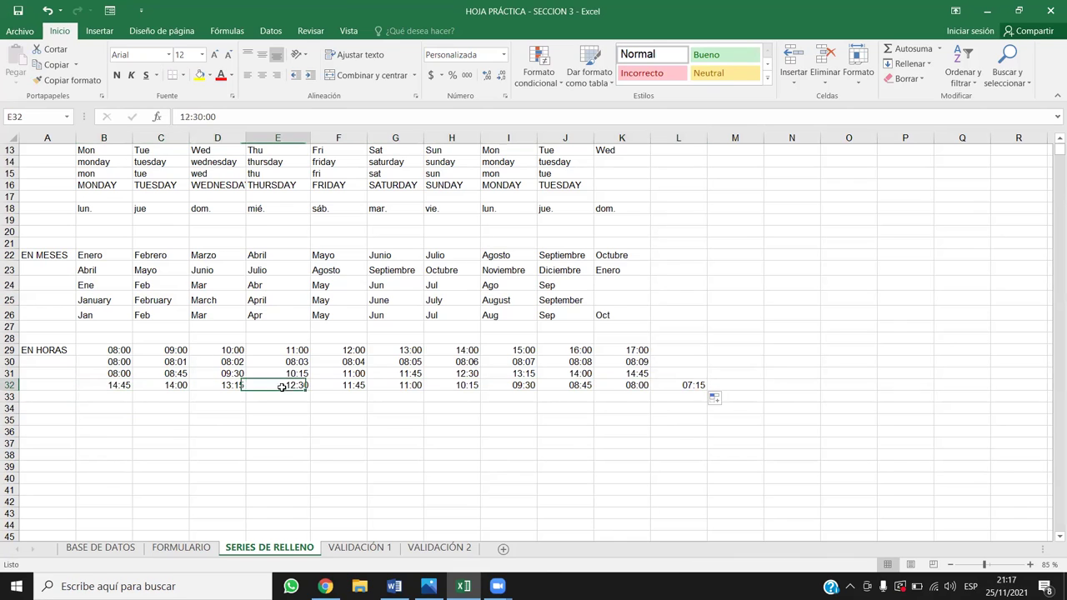
left_click(350, 388)
left_click(395, 386)
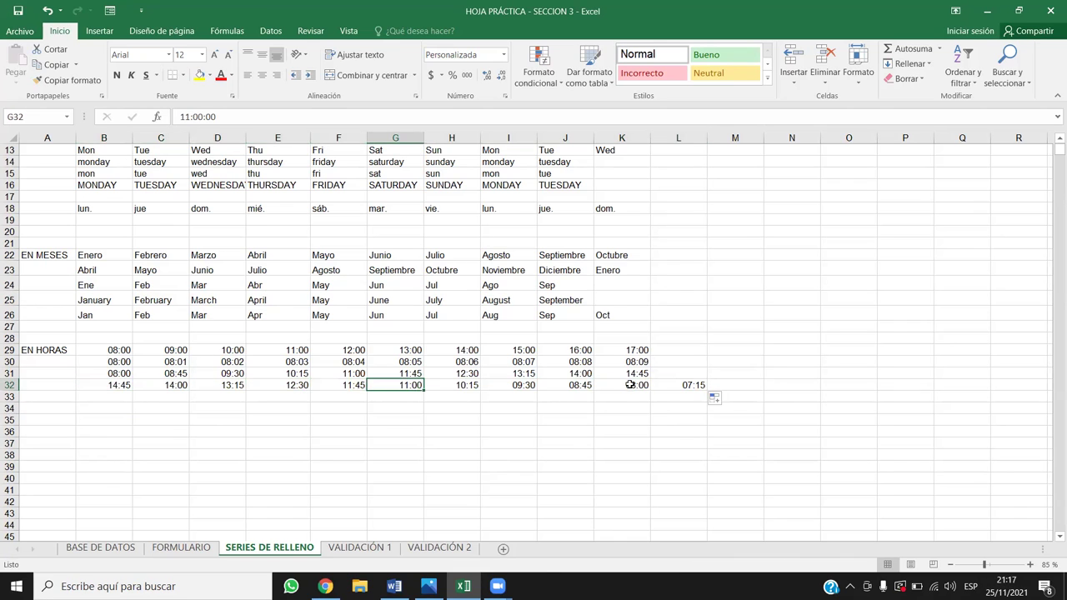
left_click(685, 385)
key("Delete")
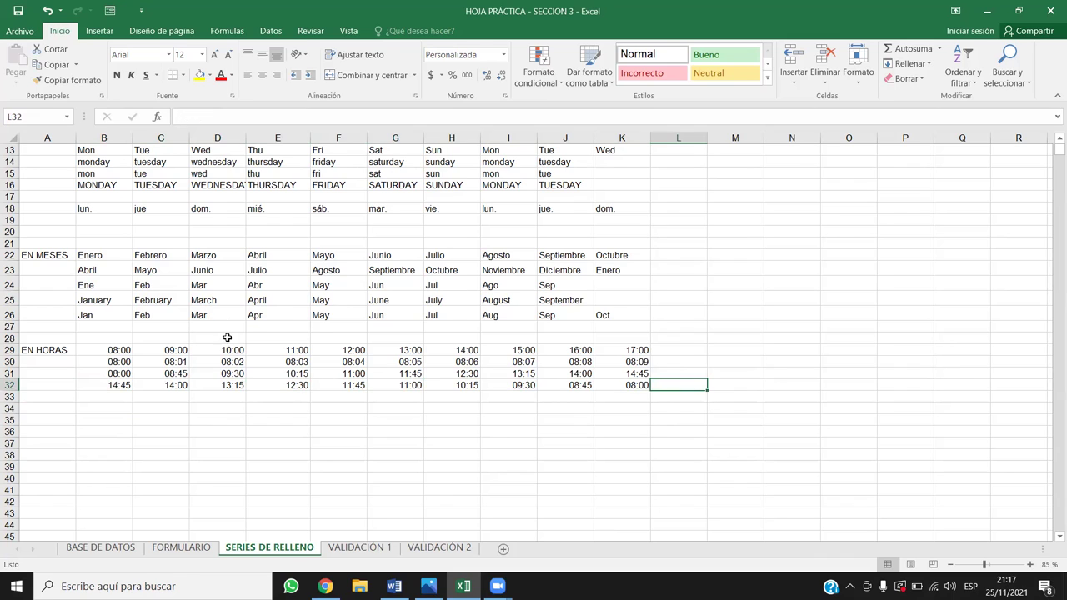
left_click(266, 325)
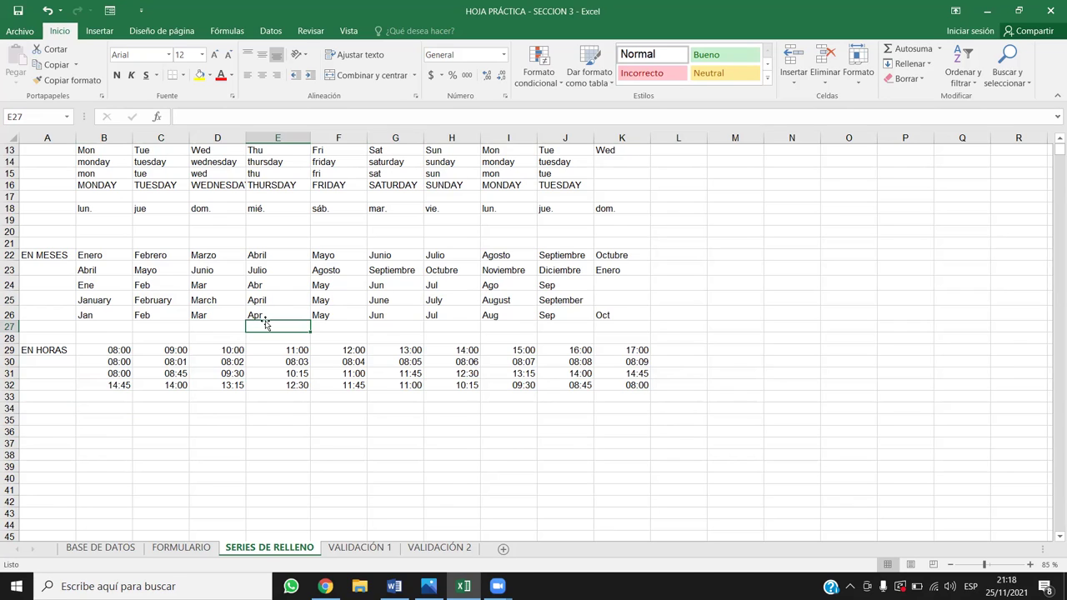
- Type the label FECHA: in A40 and a Y in B34
left_click(34, 479)
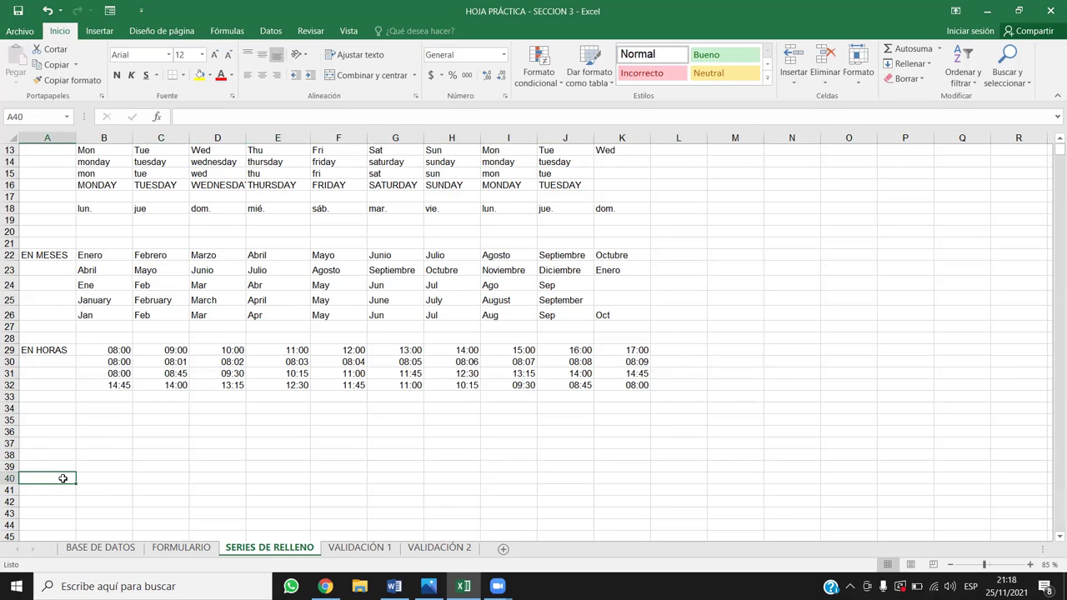
type("F")
key("BackSpace")
type("FECHA:")
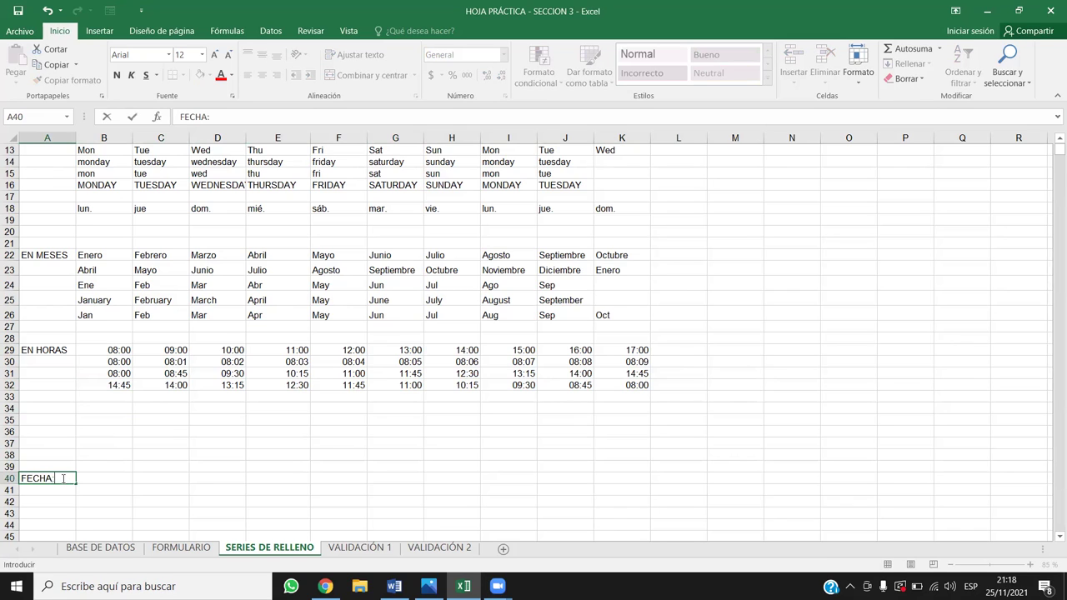
key("Up")
key("Up")
key("Up")
key("Up")
key("Up")
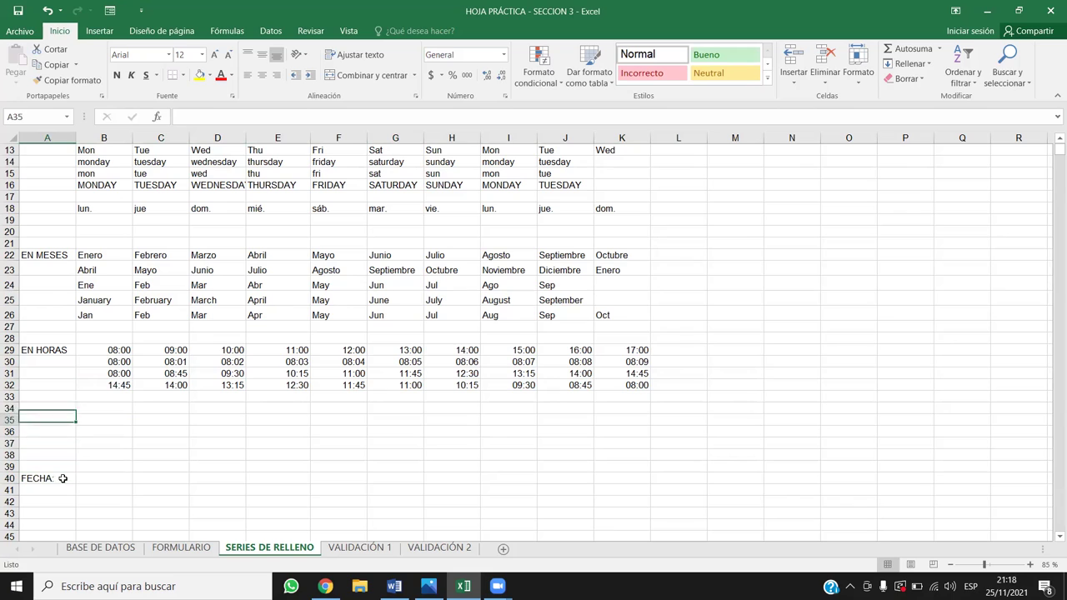
key("Right")
key("Up")
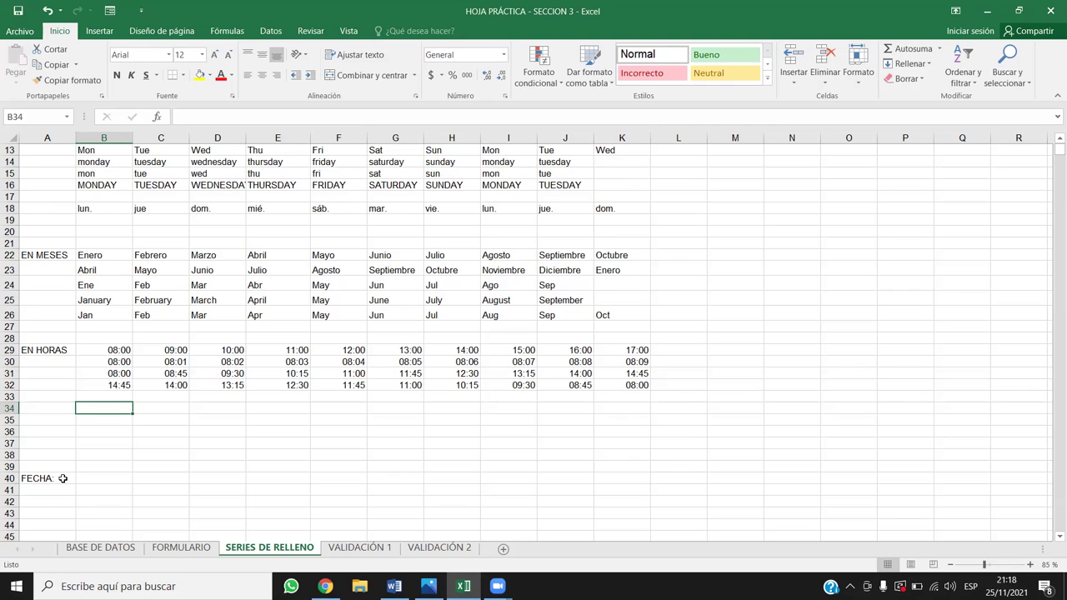
type("Y")
key("Return")
key("Up")
- Enter the interval labels CADA 8H, CADA 6H and CADA 4H in B36:B38
key("Down")
key("Down")
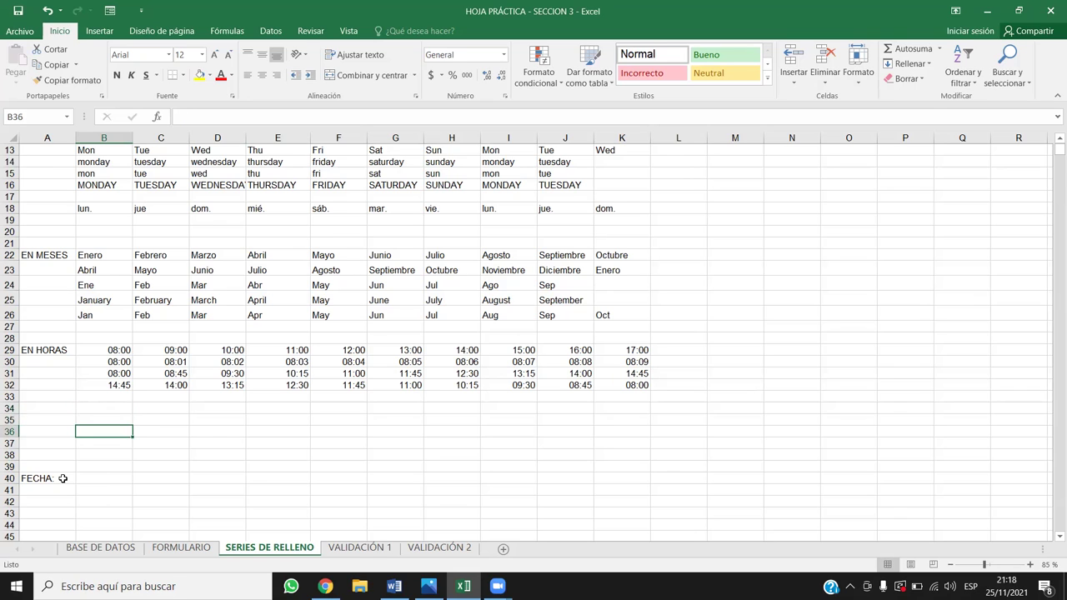
type("CAD")
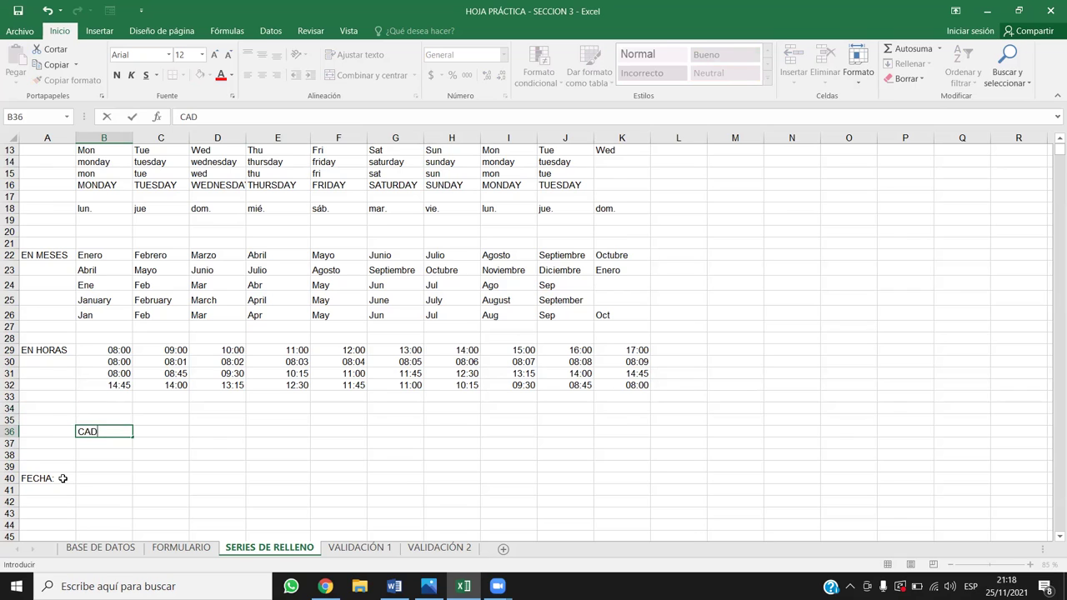
type("A 8H")
key("Return")
type("CADA ")
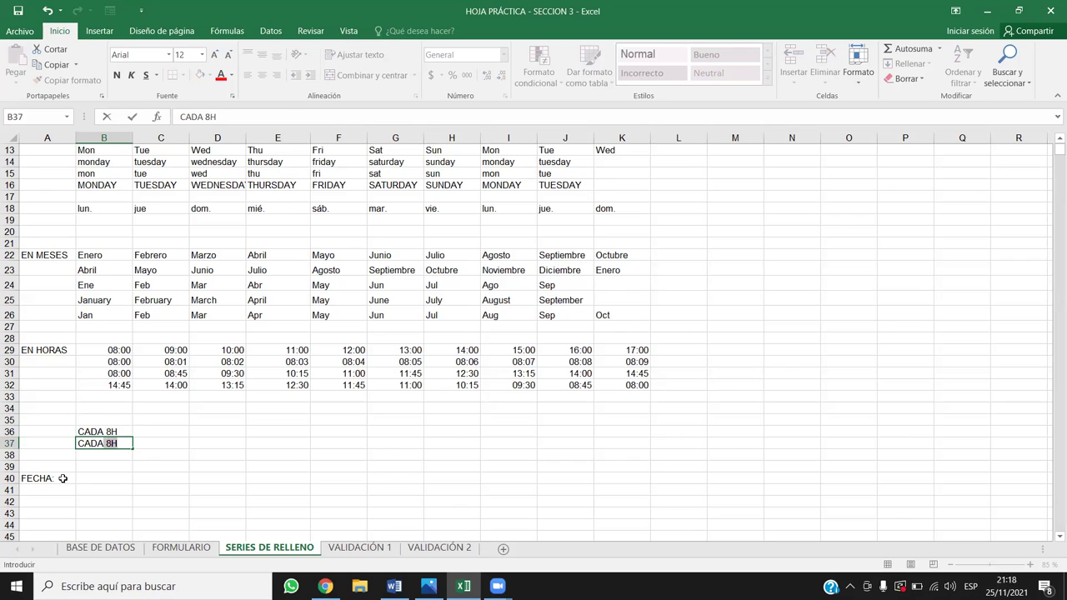
type("6H")
key("ctrl+Return")
key("Return")
type("CADA 4 H")
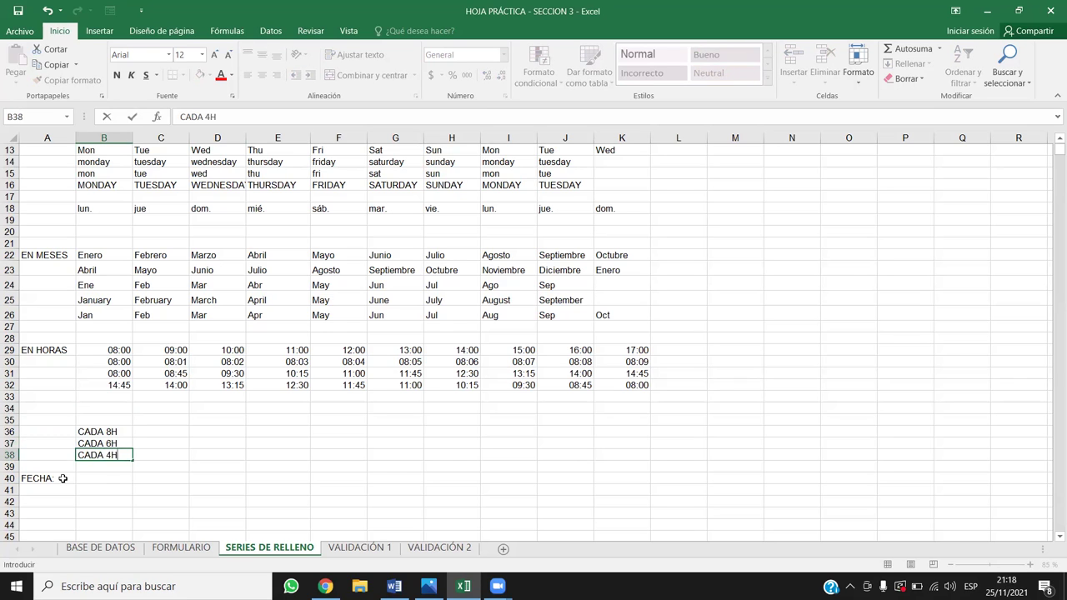
key("Return")
left_click(170, 424)
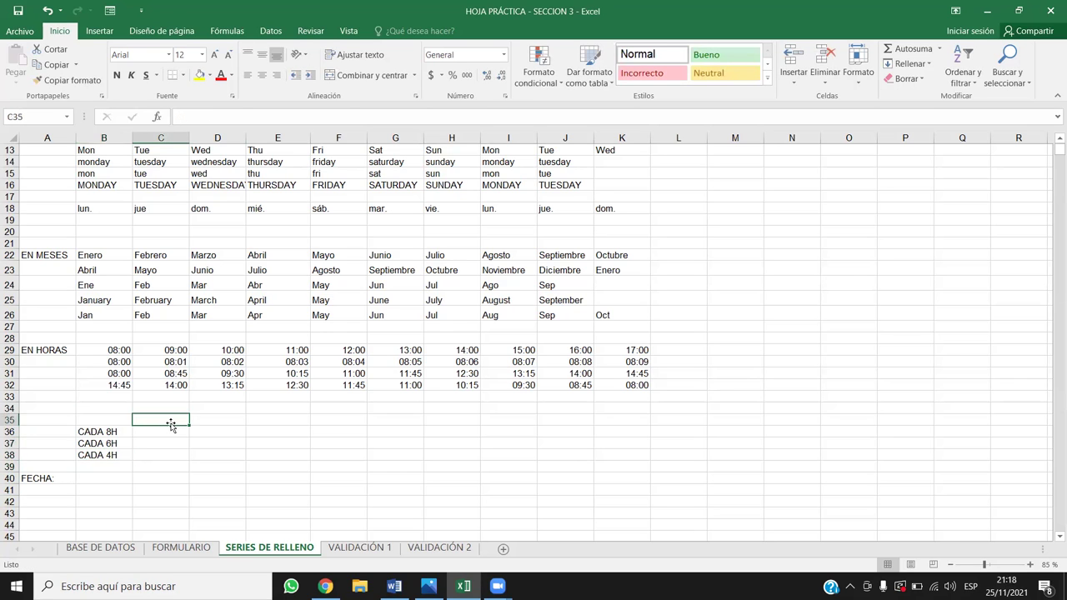
- Type the heading CADA 24 in C35 and centre it
double_click(171, 425)
type("C")
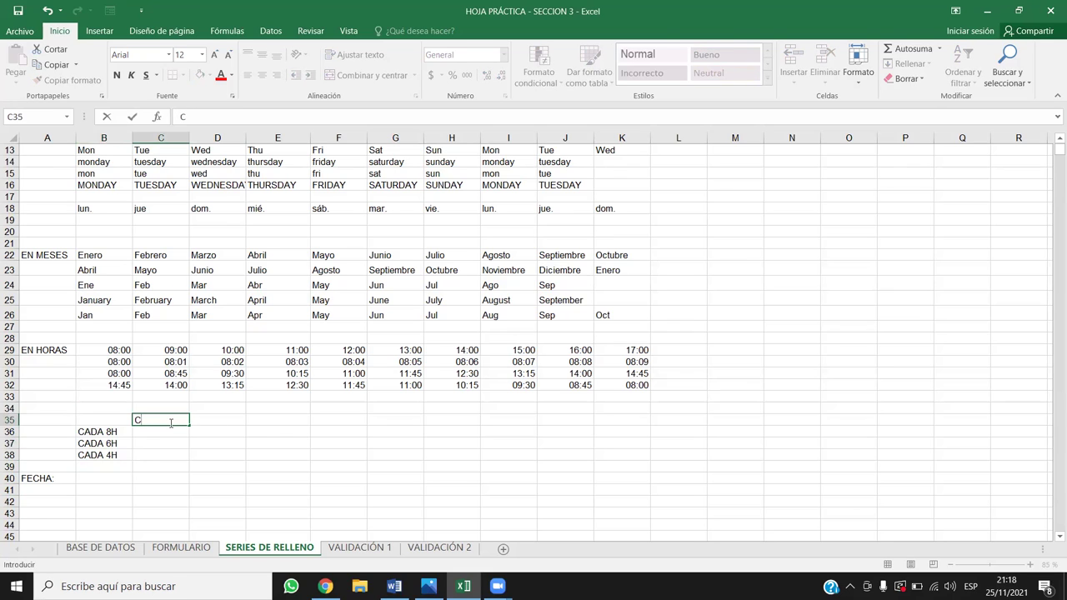
key("BackSpace")
type("U")
key("BackSpace")
type("CADA 24")
key("Return")
left_click(179, 417)
left_click(262, 75)
left_click(150, 432)
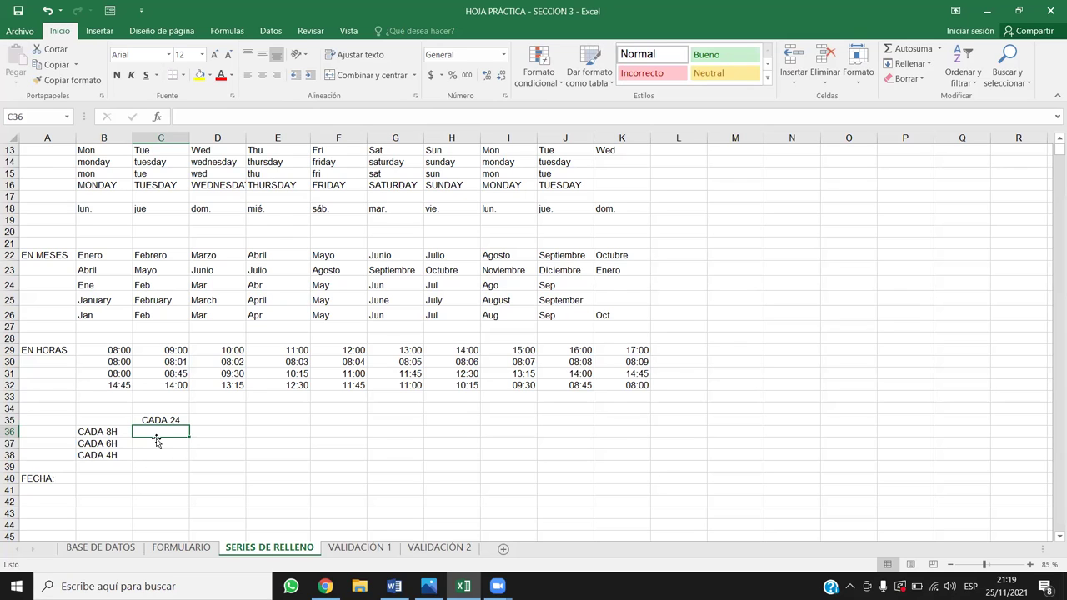
left_click(174, 424)
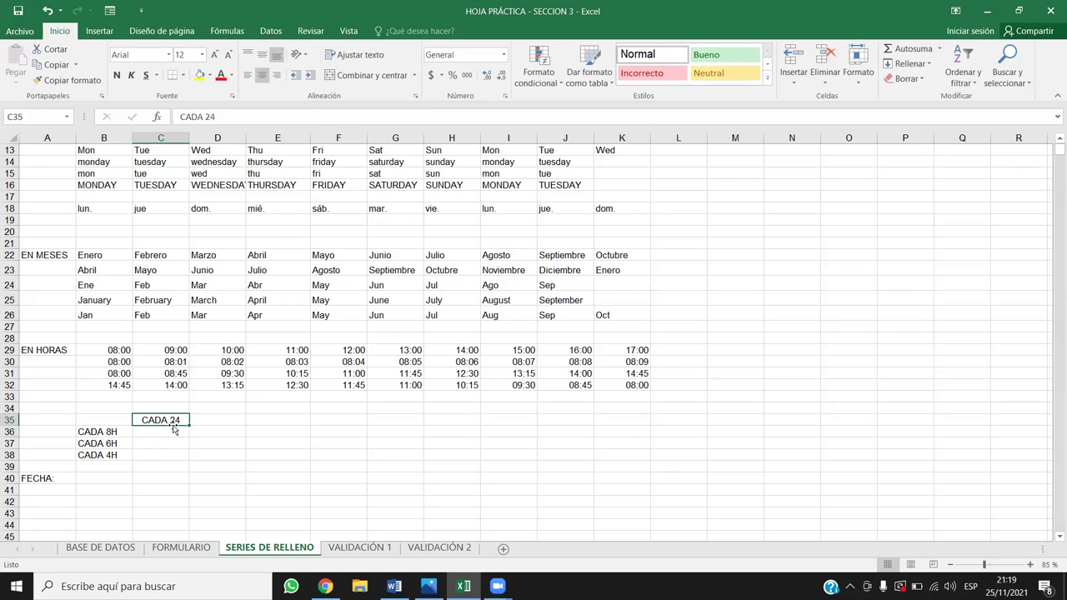
- Enter the counts 3, 4 and 6 in C36:C38
left_click(173, 435)
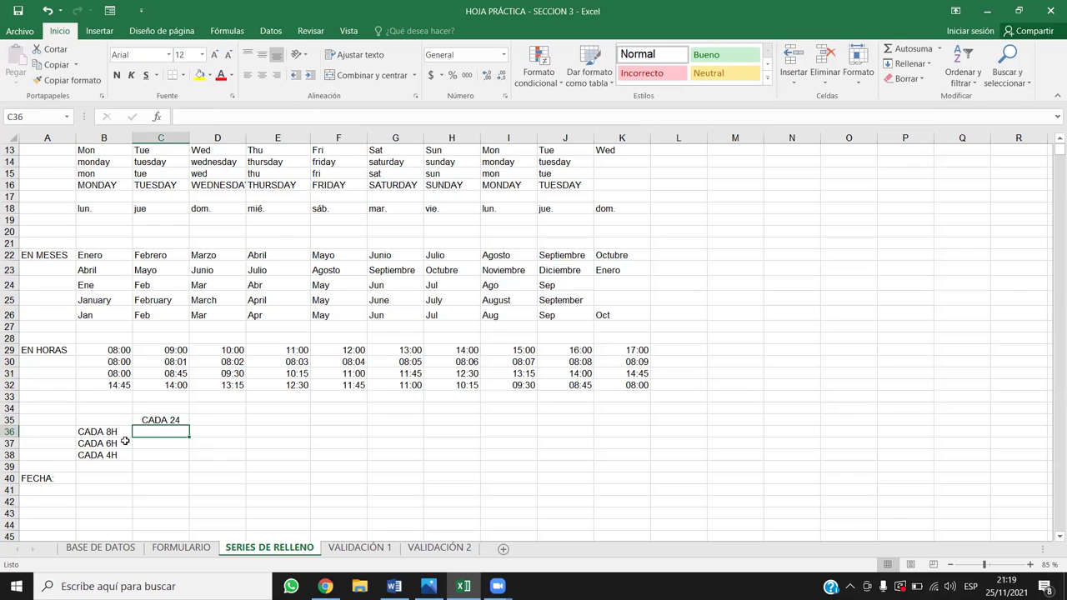
type("3")
key("Return")
key("Up")
key("Return")
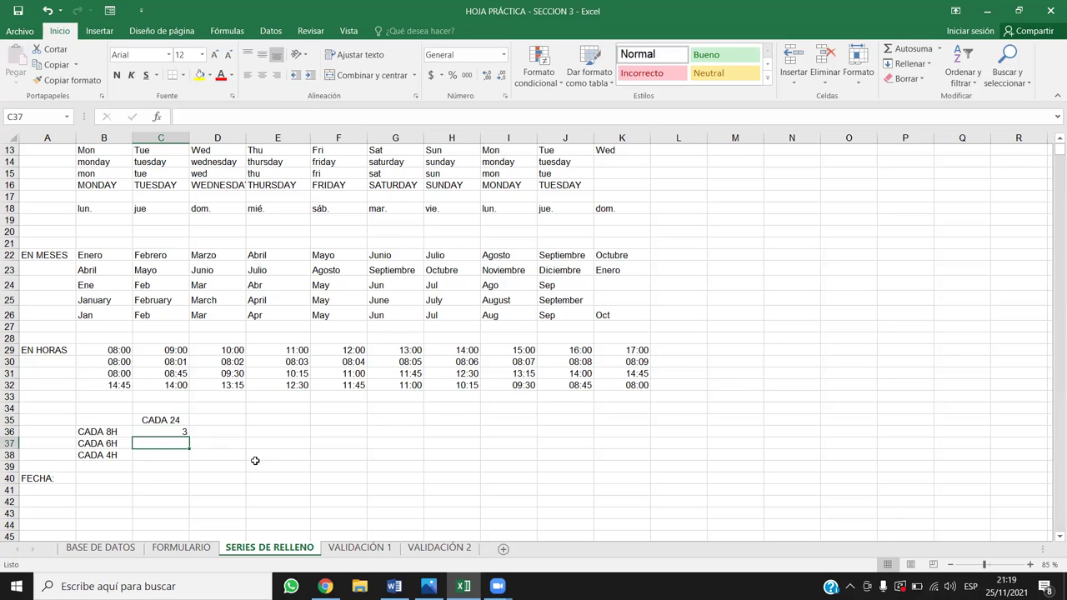
type("4")
key("Return")
type("6")
key("Return")
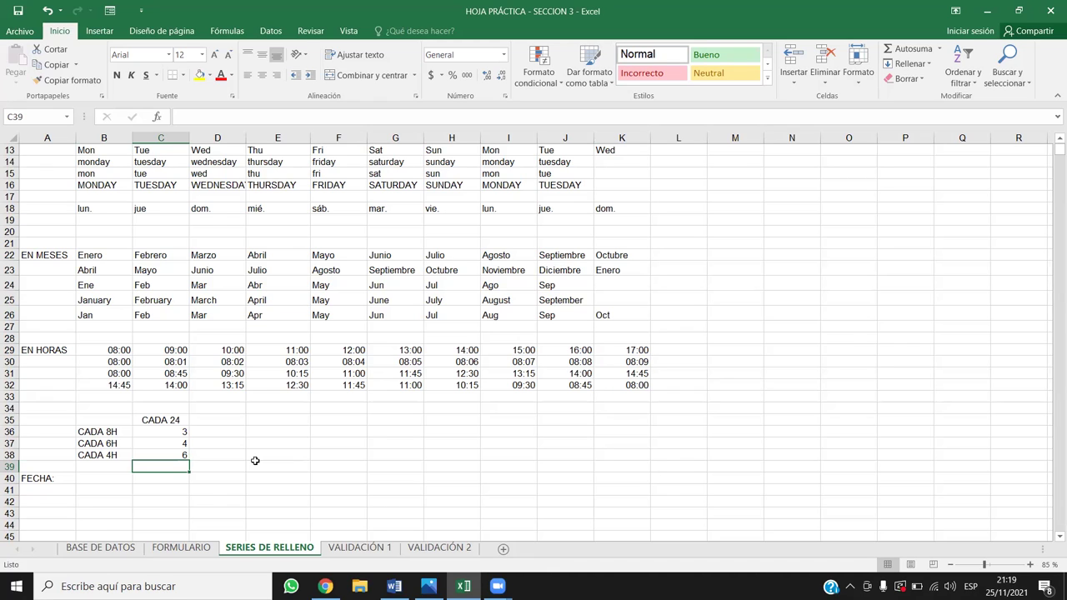
- Centre the values 3, 4 and 6 in C36:C38
left_click_drag(173, 435, 173, 444)
left_click(172, 452, "ctrl")
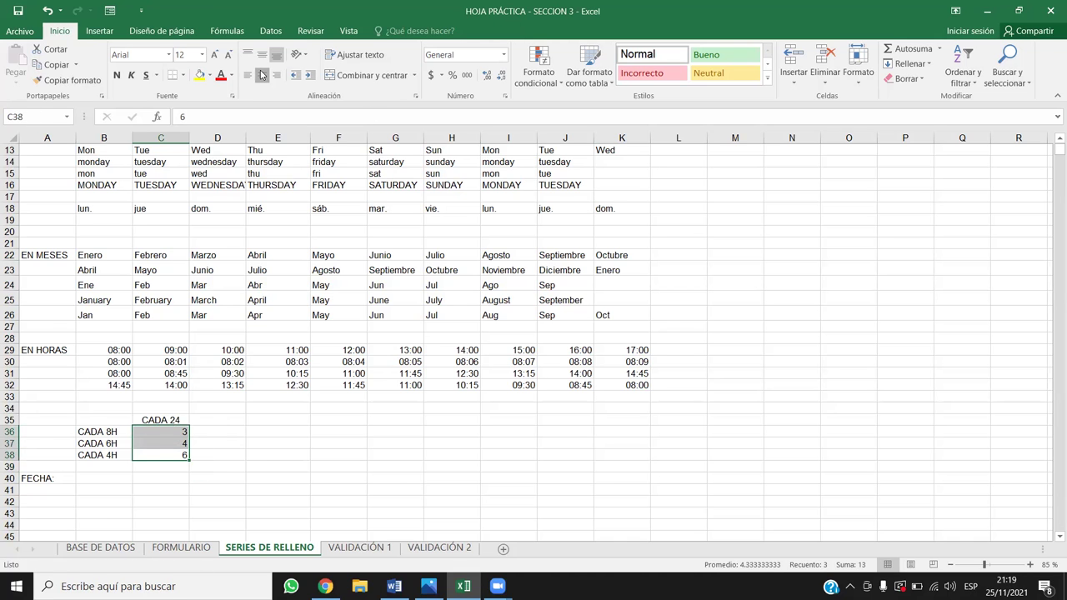
left_click(261, 75)
scroll(222, 209, "down", 3)
scroll(255, 281, "down", 2)
left_click(234, 243)
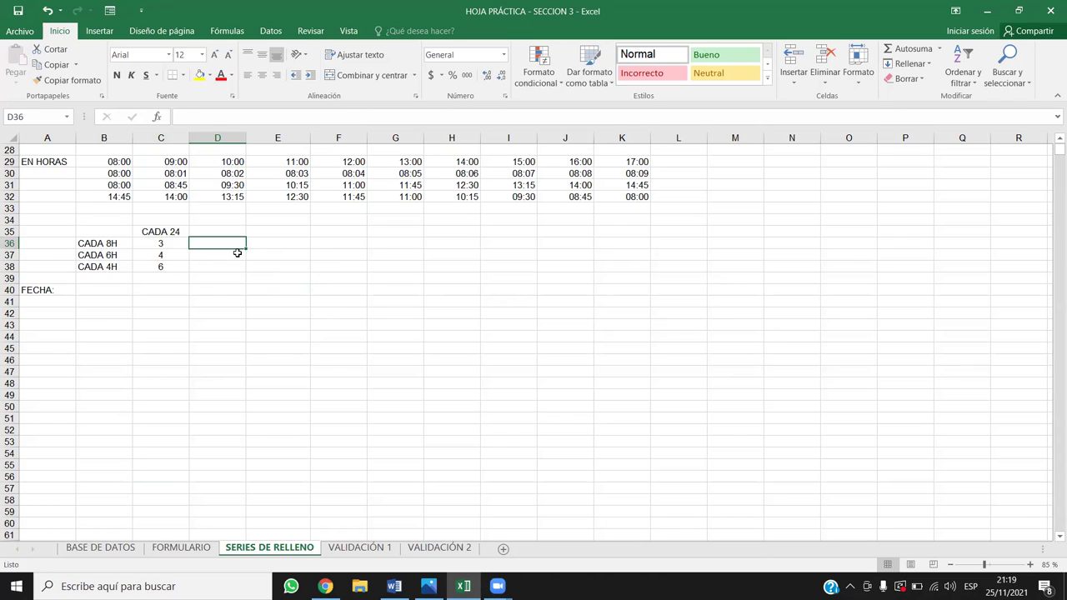
- Enter 7:00 in D36 and copy it into D37 and D38
type("7:00")
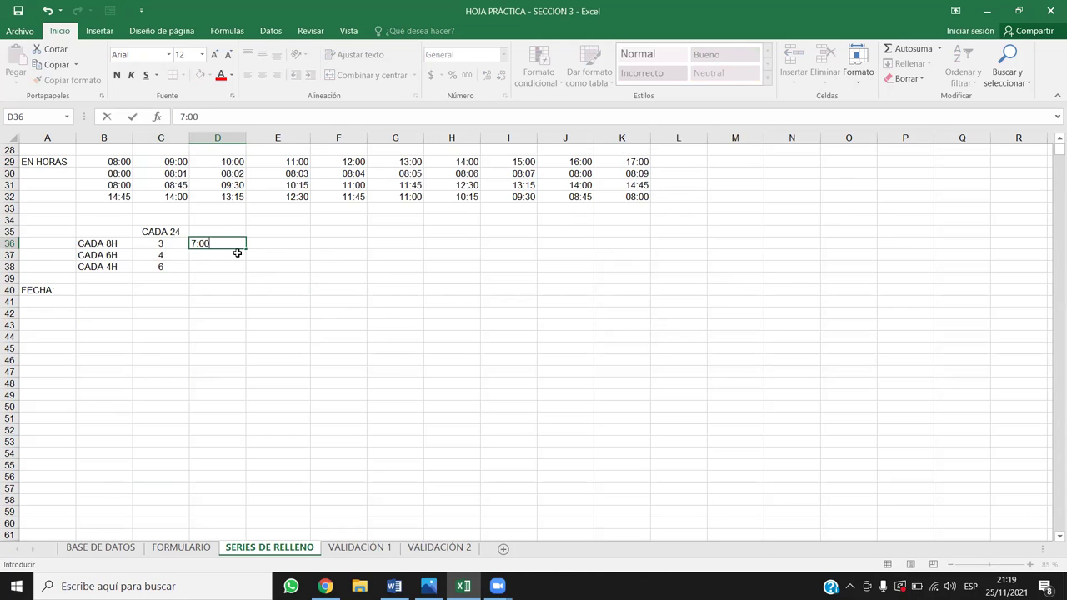
key("Return")
key("Up")
key("ctrl+c")
left_click(239, 255)
key("ctrl+v")
left_click_drag(238, 255, 238, 267)
key("ctrl+v")
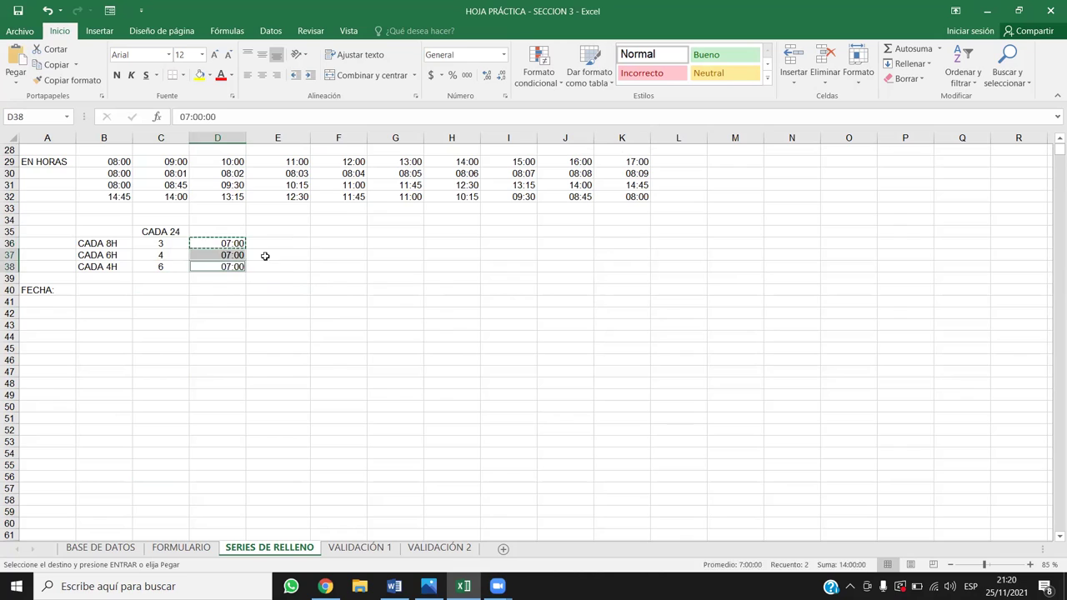
left_click(291, 243)
key("Escape")
left_click(278, 278)
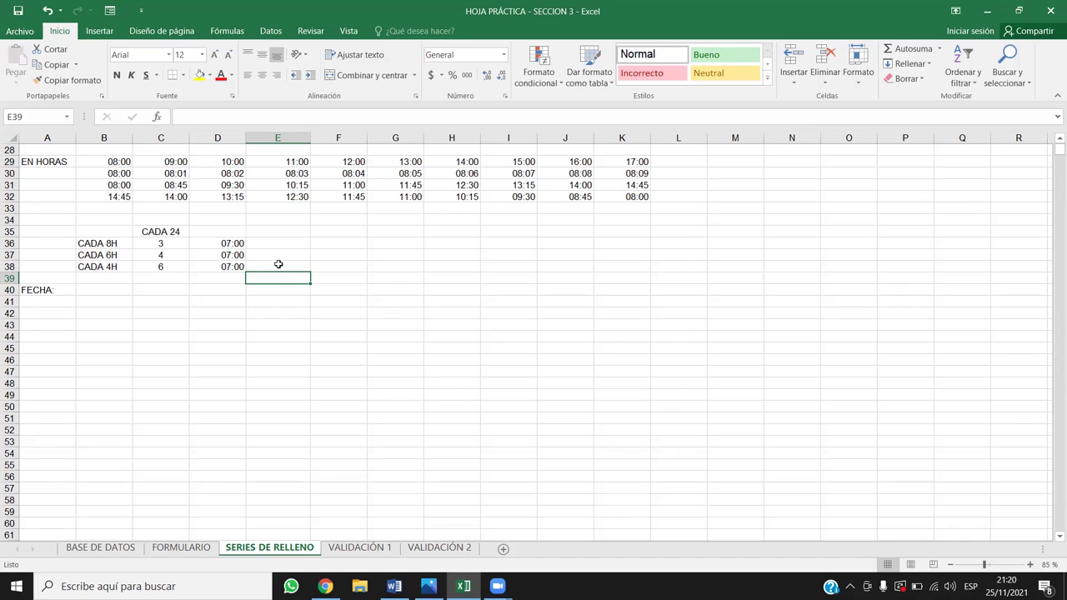
- Fill D36:F36 as a Series with an 8:00 increment, giving 07:00, 15:00 and 23:00
left_click(235, 243)
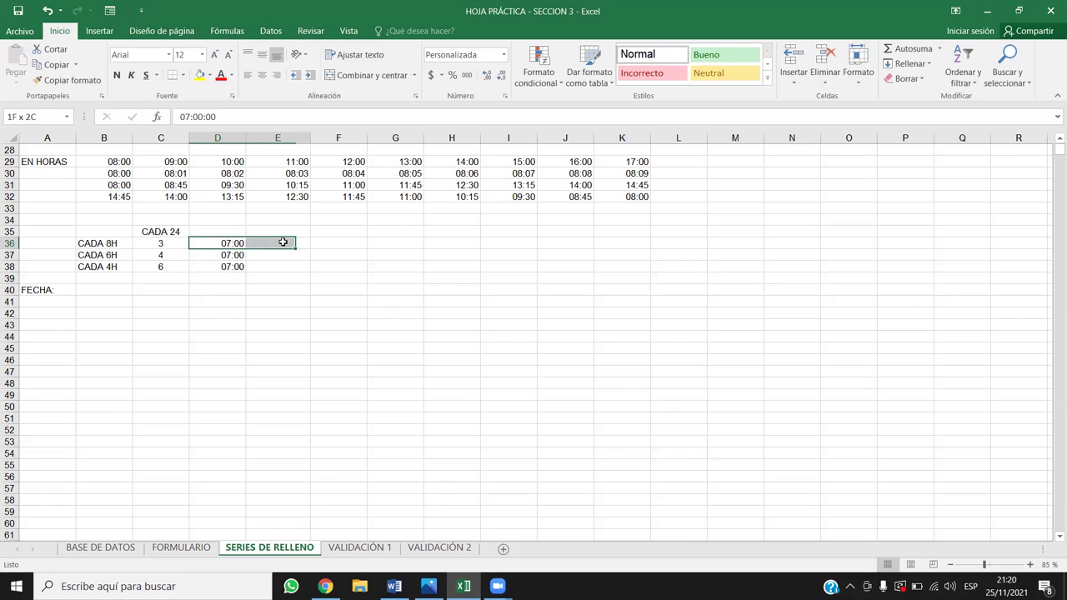
left_click_drag(230, 243, 336, 242)
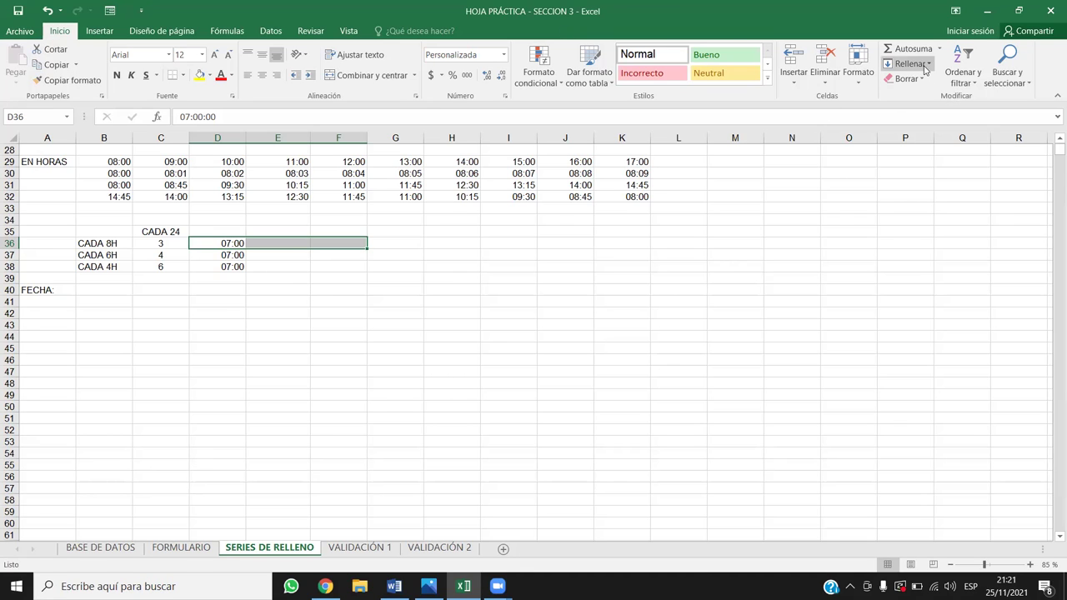
left_click(909, 64)
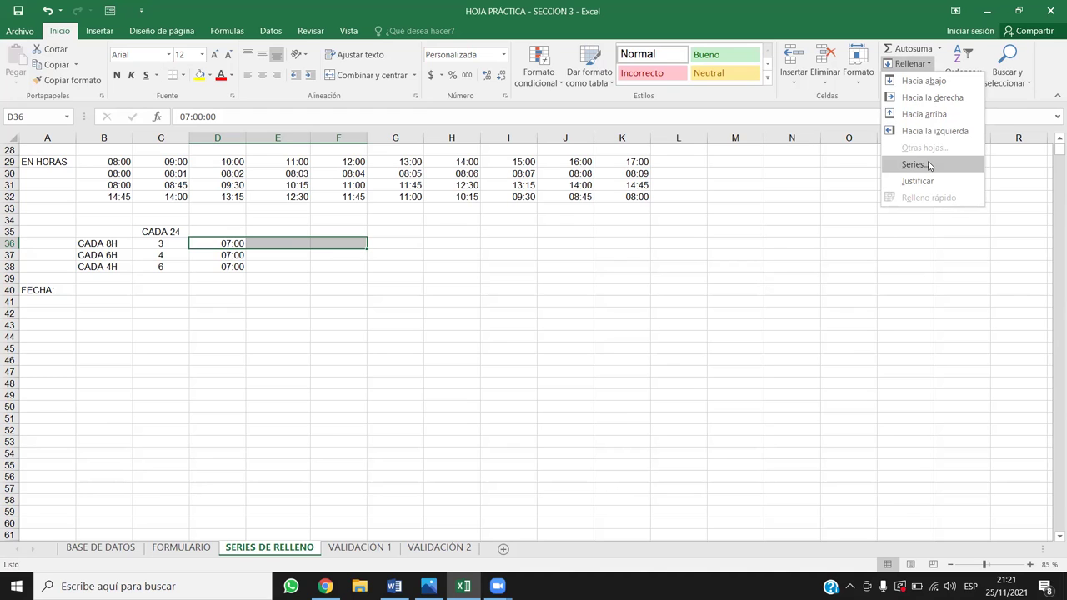
left_click(914, 164)
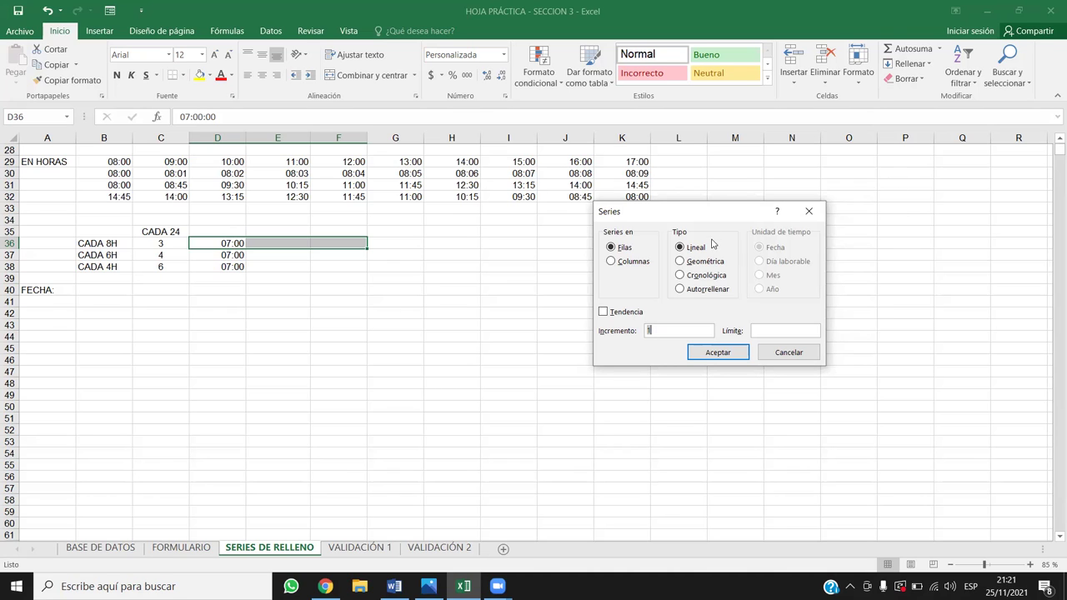
left_click_drag(725, 220, 560, 295)
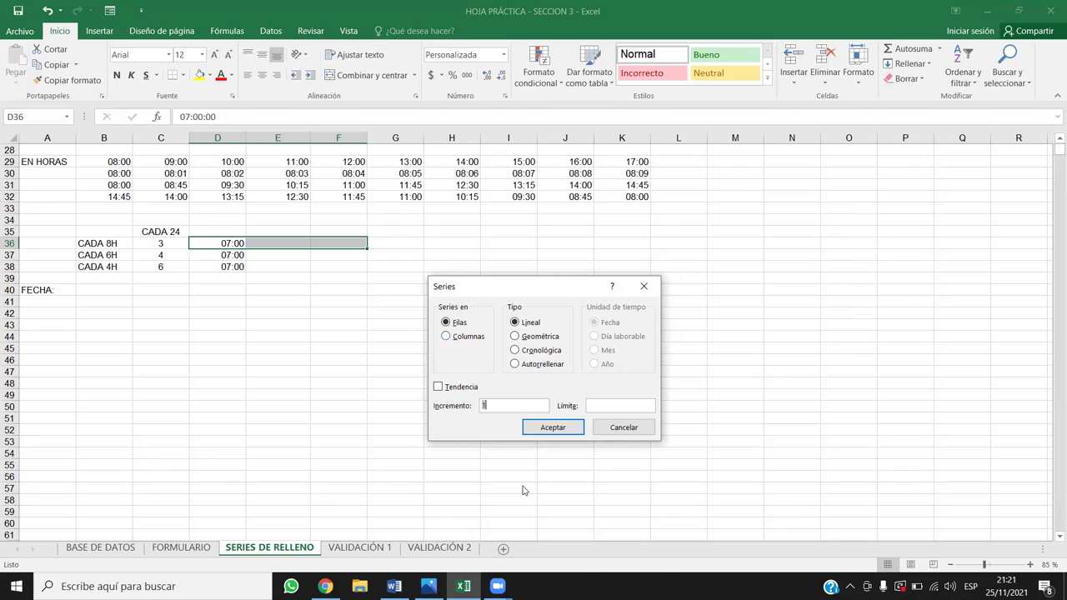
key("BackSpace")
type("8:00")
left_click(556, 426)
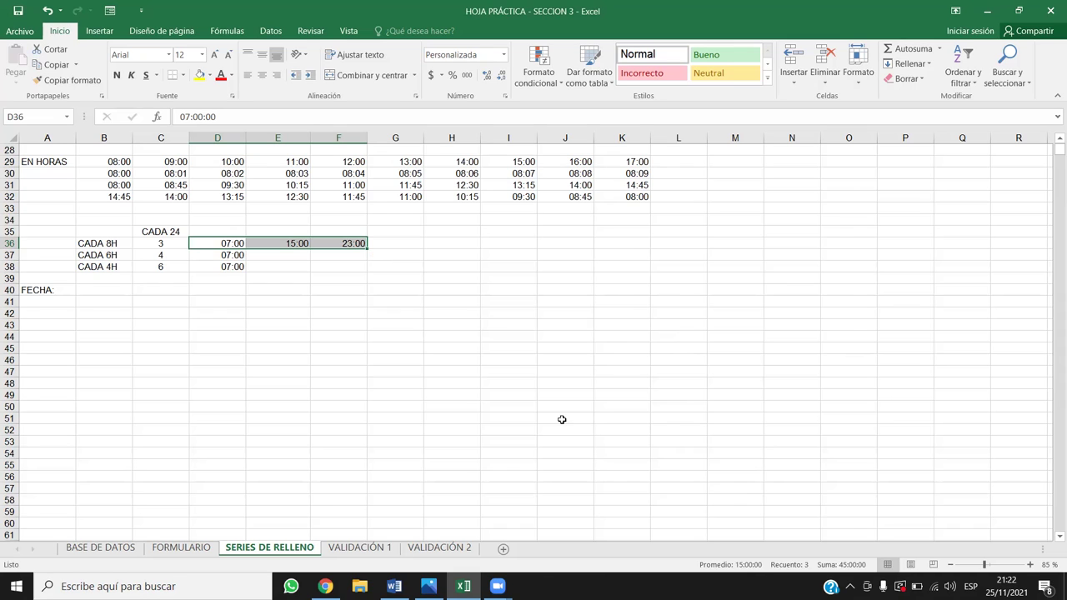
mouse_move(367, 248)
left_mouse_down()
mouse_move(422, 257)
mouse_move(367, 250)
left_mouse_up()
key("Escape")
left_click(909, 65)
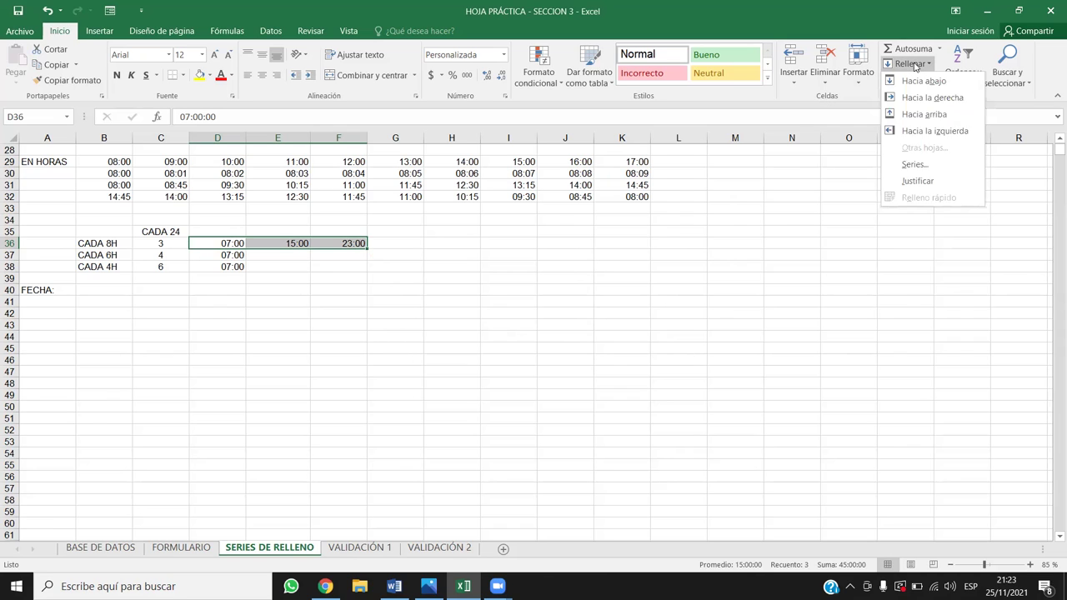
right_click(917, 165)
key("Escape")
left_click(917, 165)
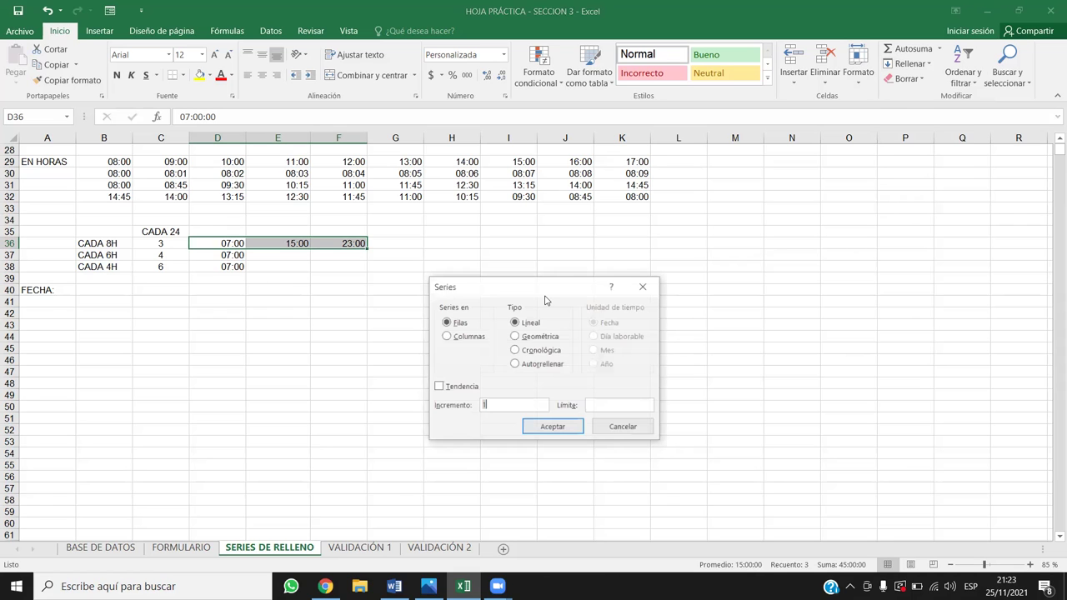
left_click(642, 286)
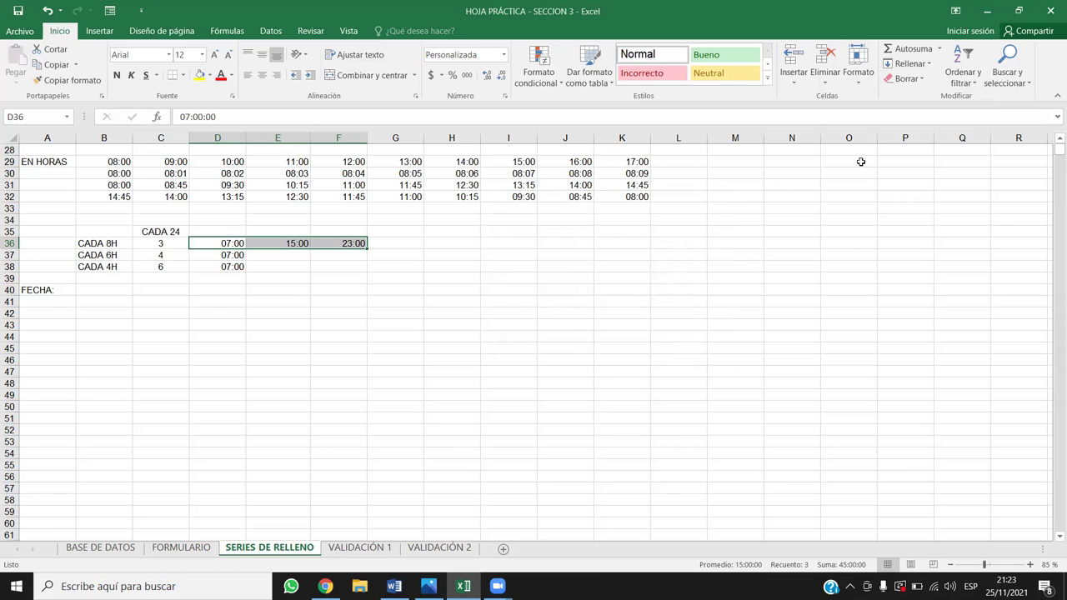
left_click(910, 63)
left_click(912, 165)
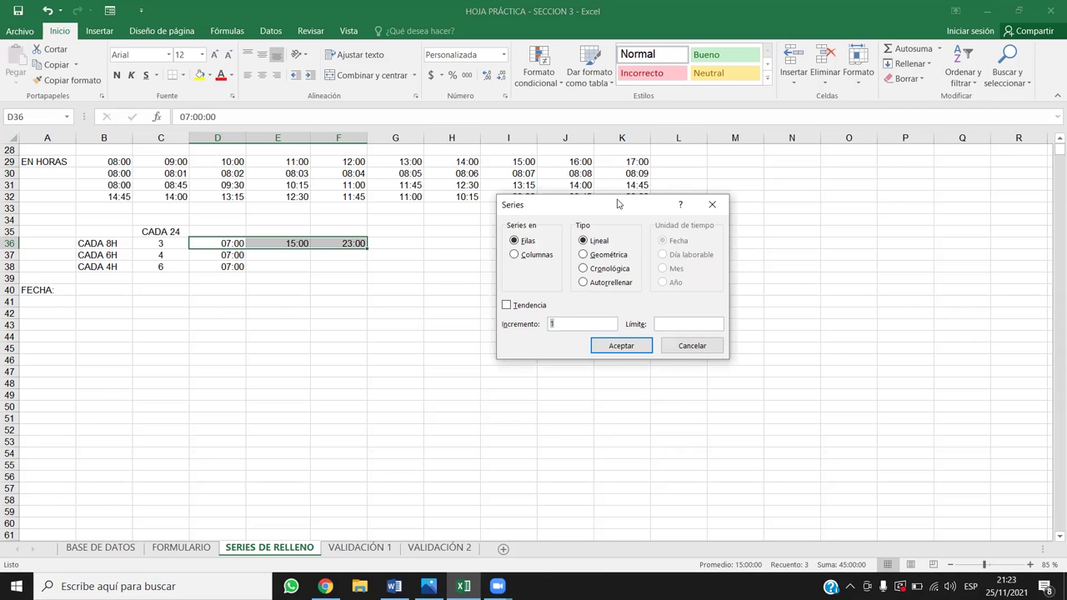
left_click_drag(721, 207, 583, 272)
left_click(583, 272)
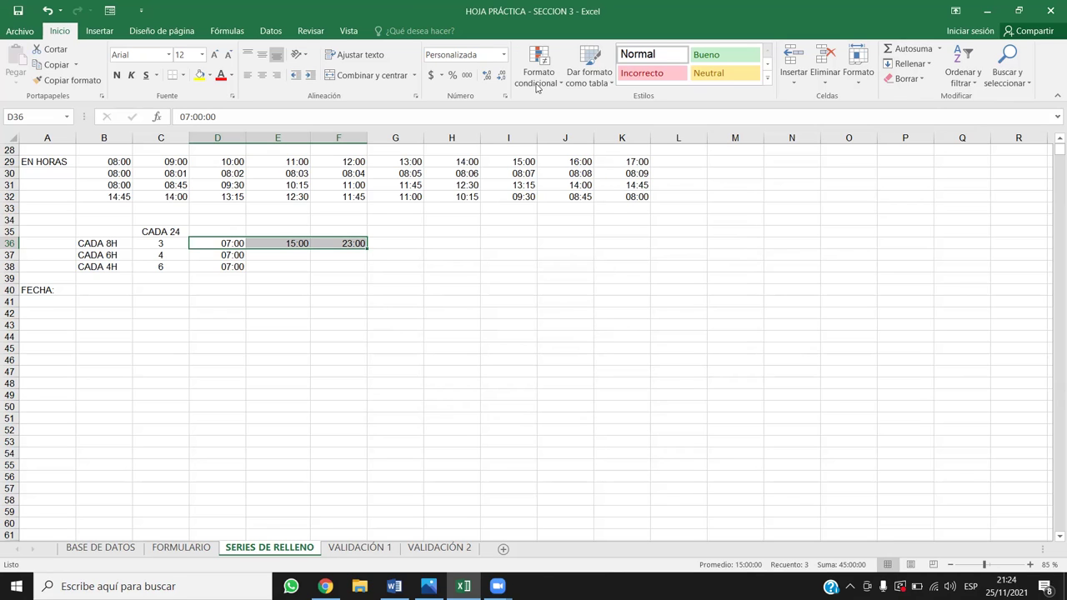
scroll(381, 139, "up", 1)
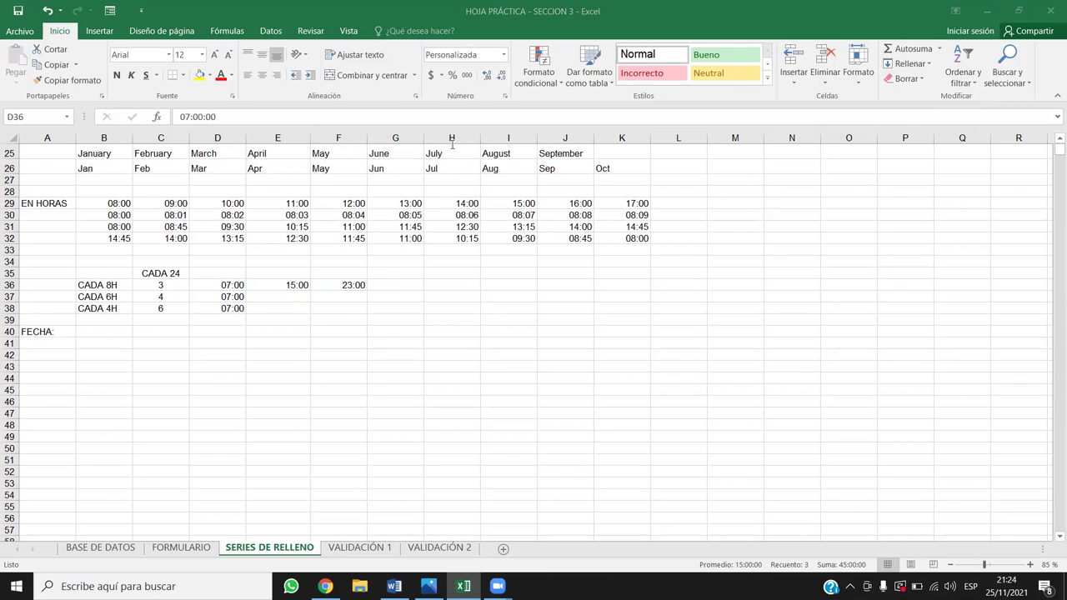
left_click_drag(219, 285, 354, 285)
left_click_drag(218, 285, 354, 285)
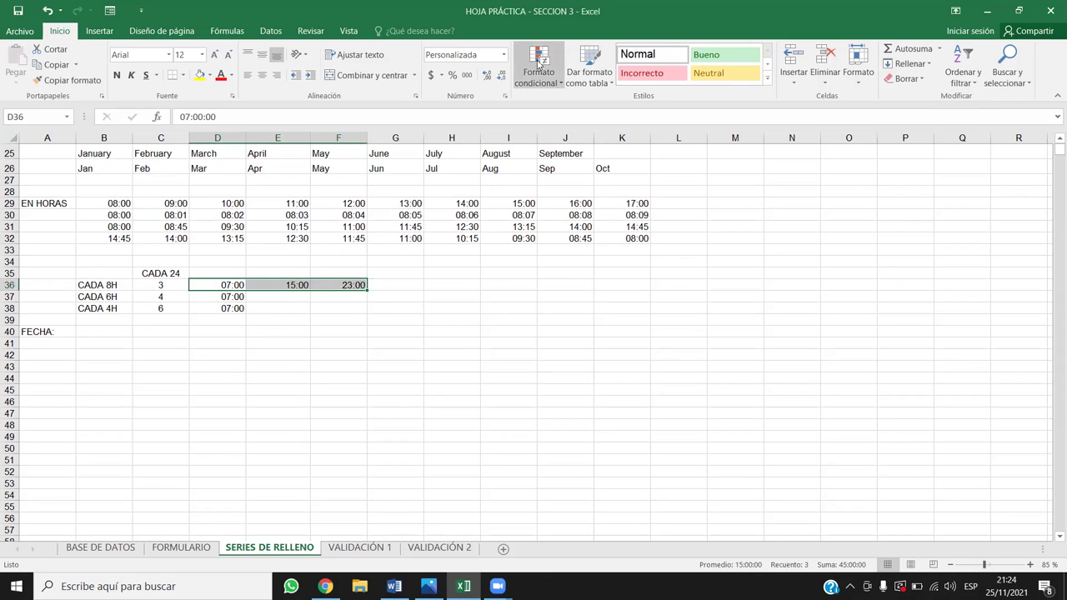
left_click(503, 55)
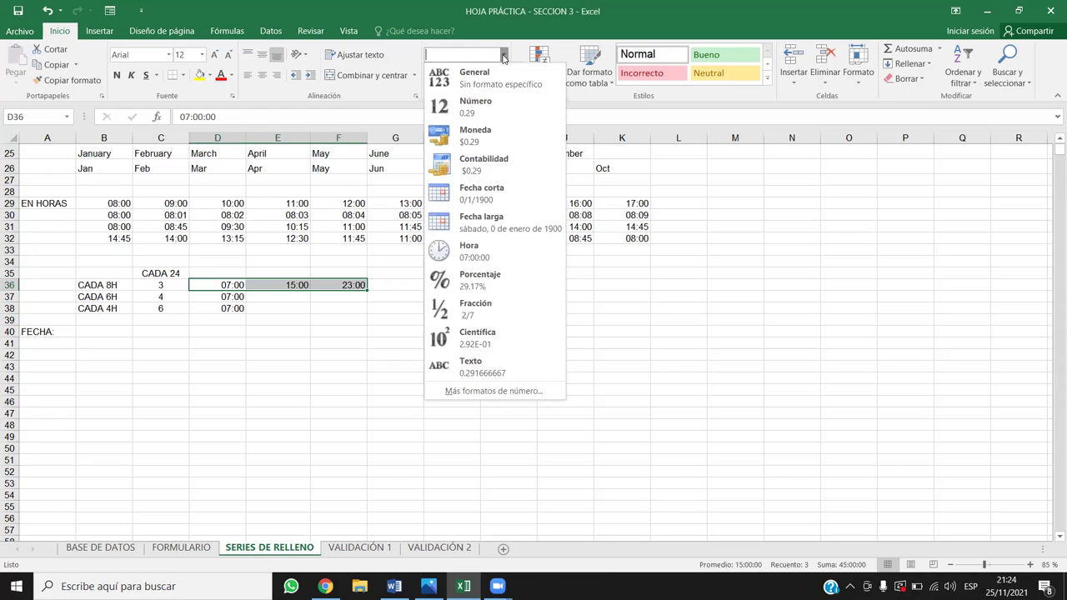
left_click(488, 391)
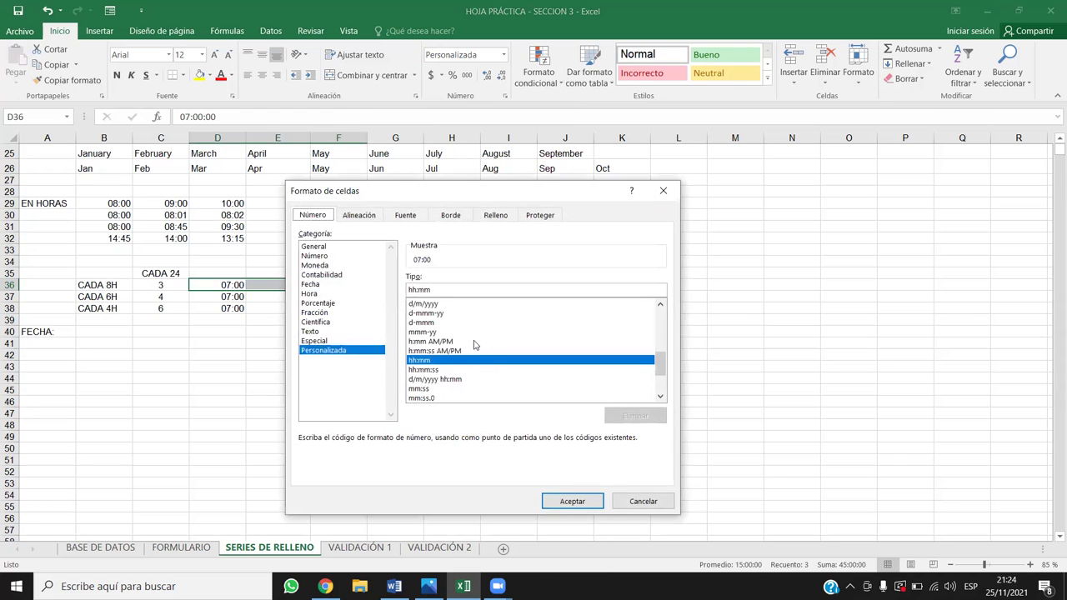
left_click(310, 293)
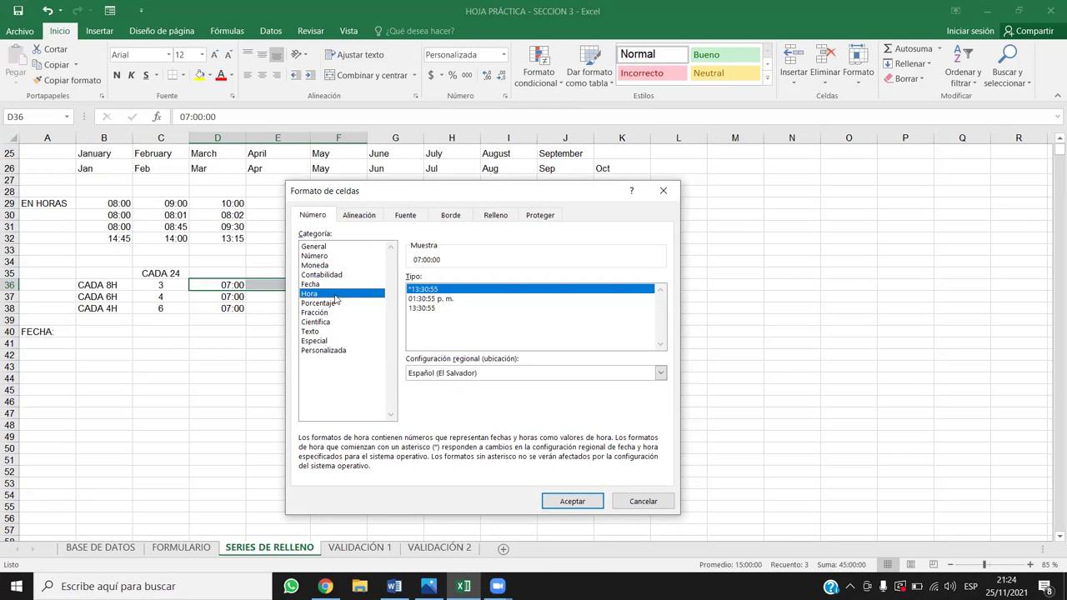
left_click(431, 300)
left_click(571, 501)
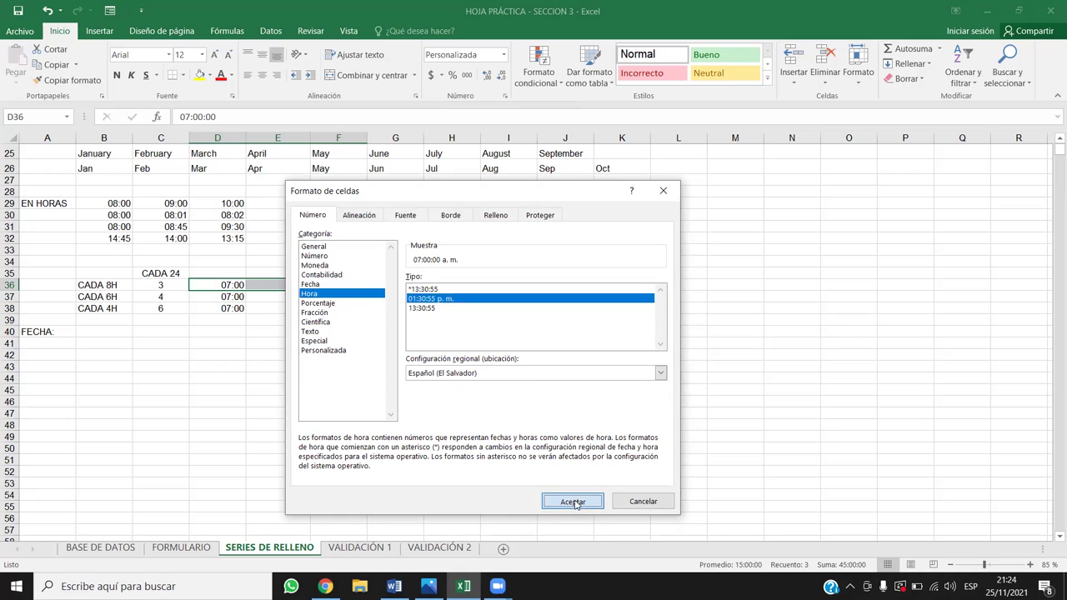
left_click(430, 404)
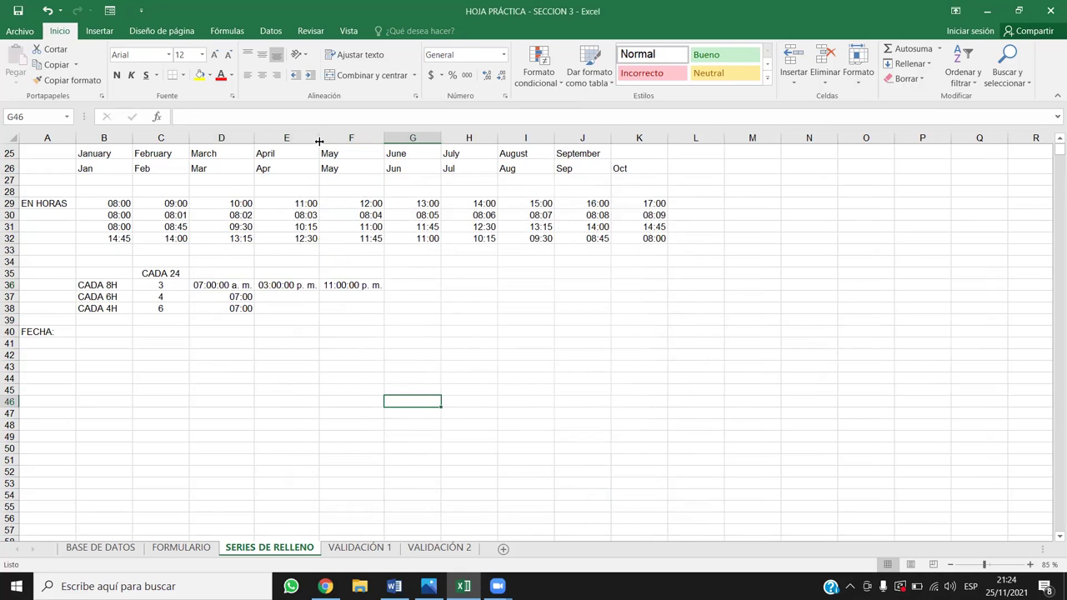
left_click_drag(320, 137, 334, 137)
left_click_drag(403, 135, 412, 135)
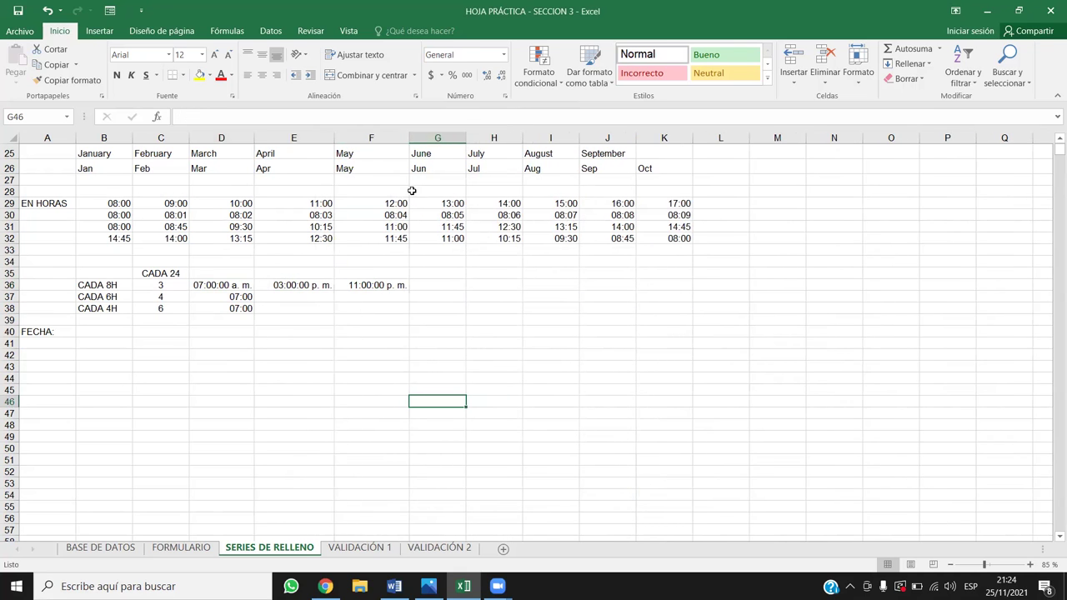
key("ctrl+z")
key("ctrl+z")
key("ctrl+z")
left_click(369, 333)
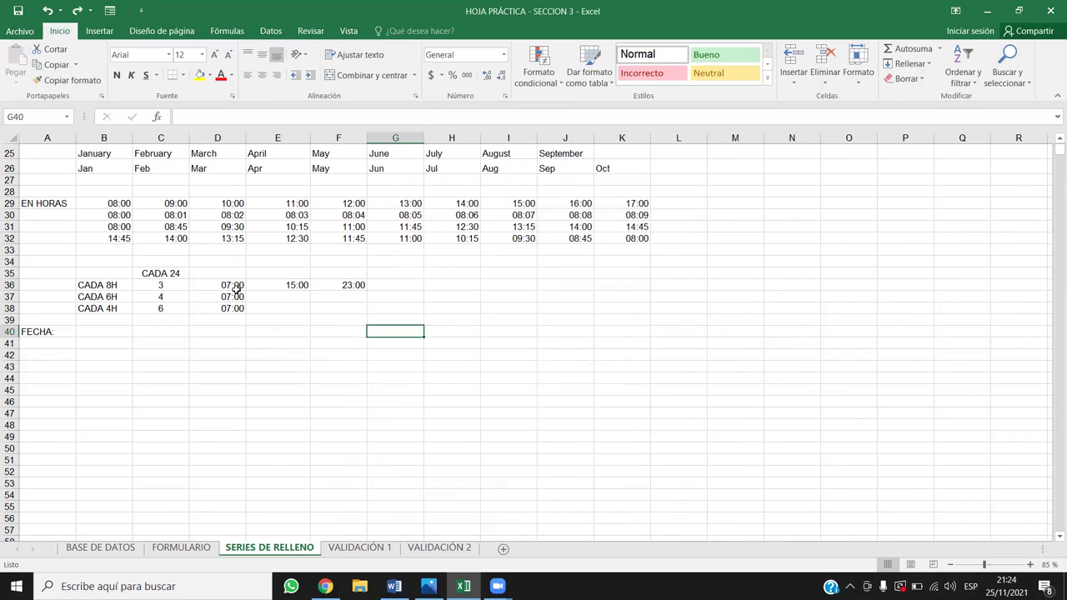
left_click_drag(236, 286, 350, 286)
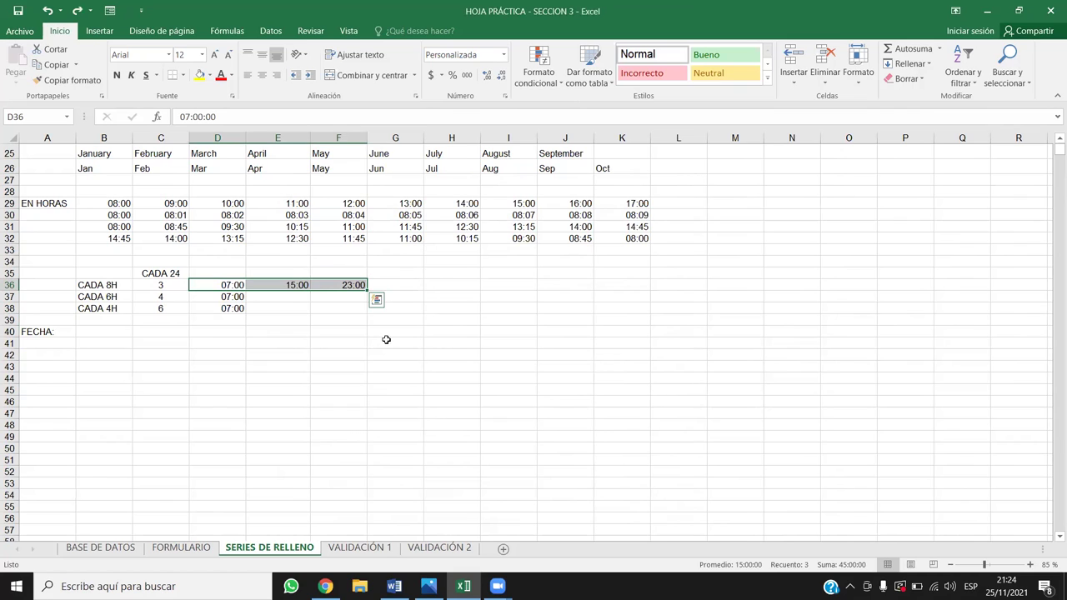
- Format D36:F36 with the Hora type 01:30:55 p. m. and widen column E
left_click(386, 337)
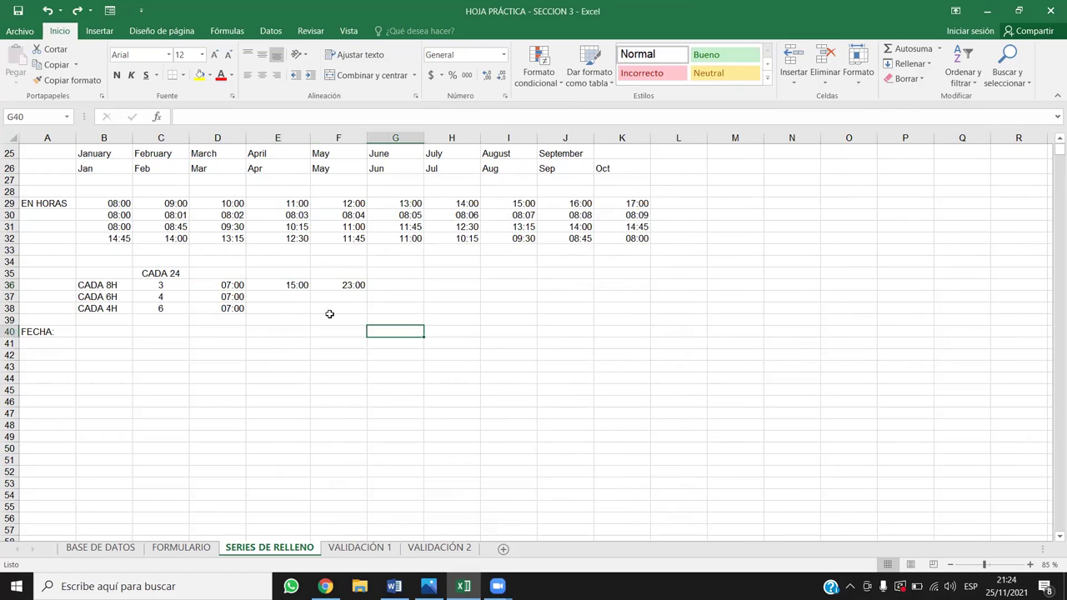
left_click_drag(218, 285, 347, 285)
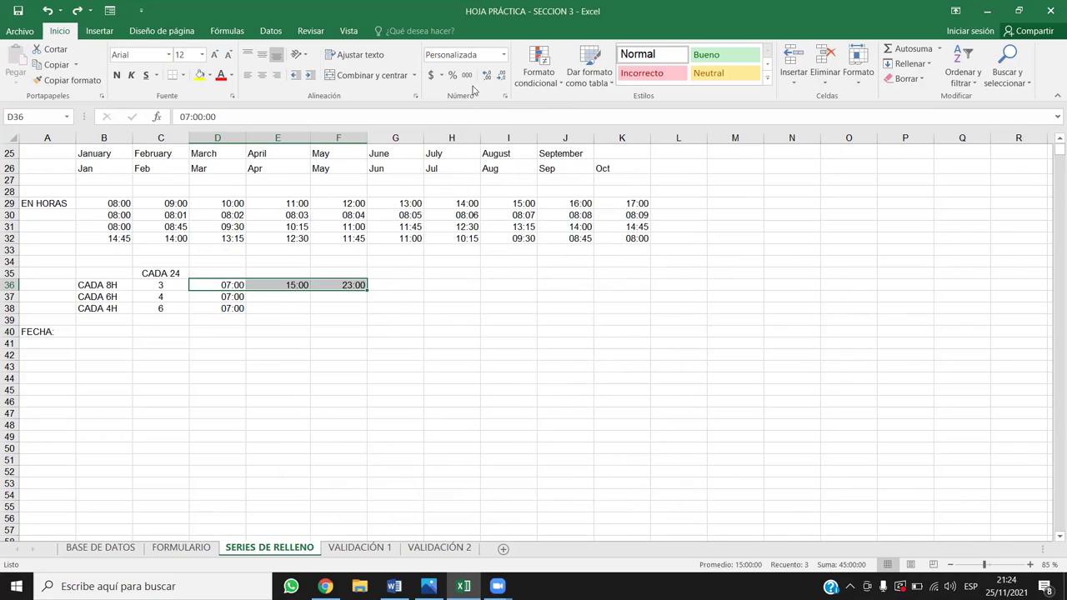
left_click(504, 55)
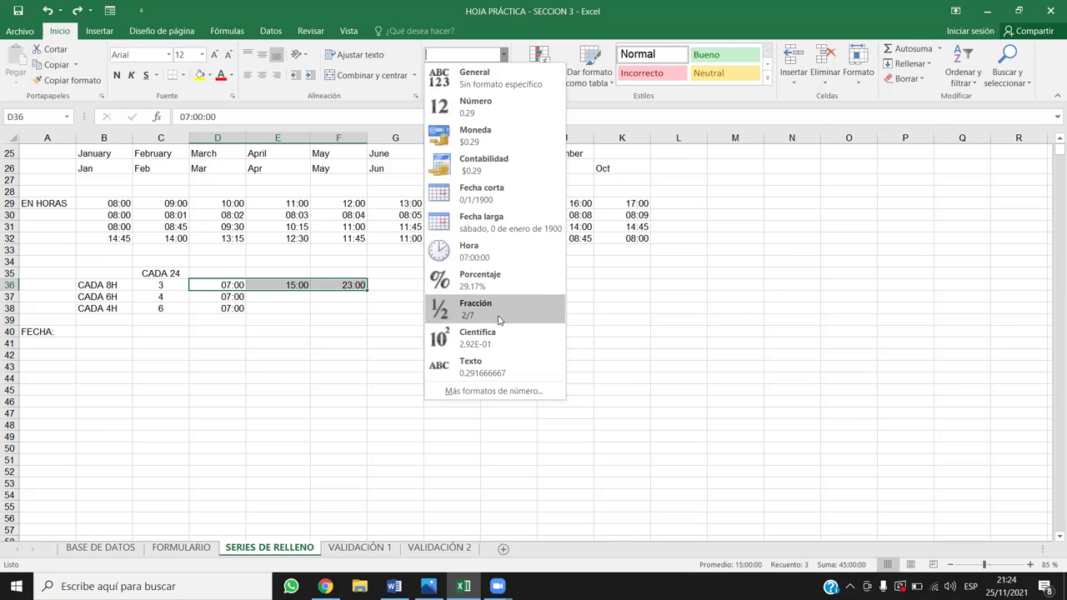
left_click(470, 393)
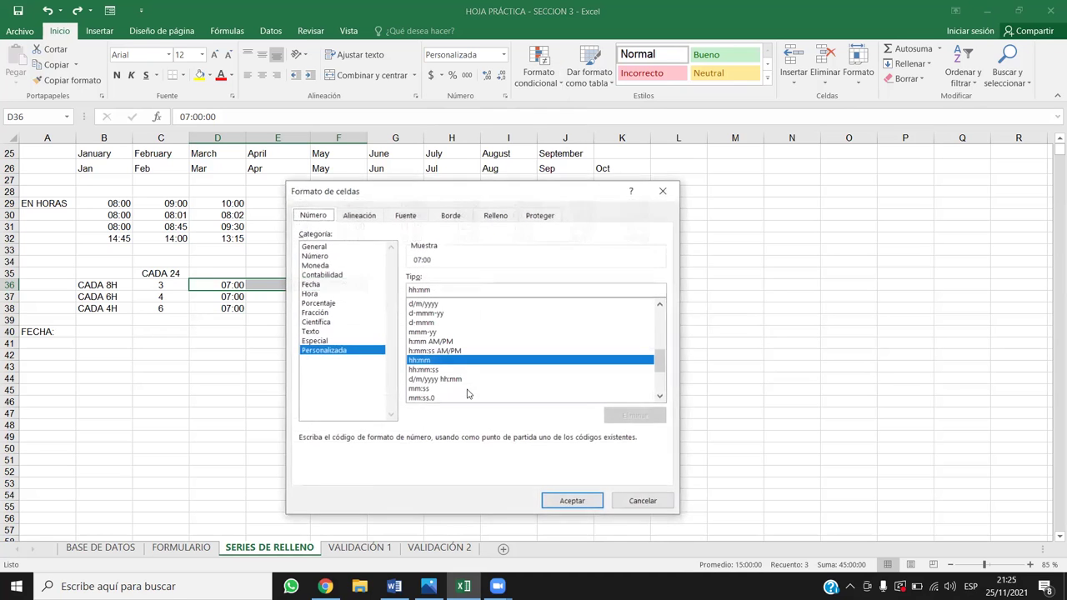
left_click_drag(481, 191, 701, 100)
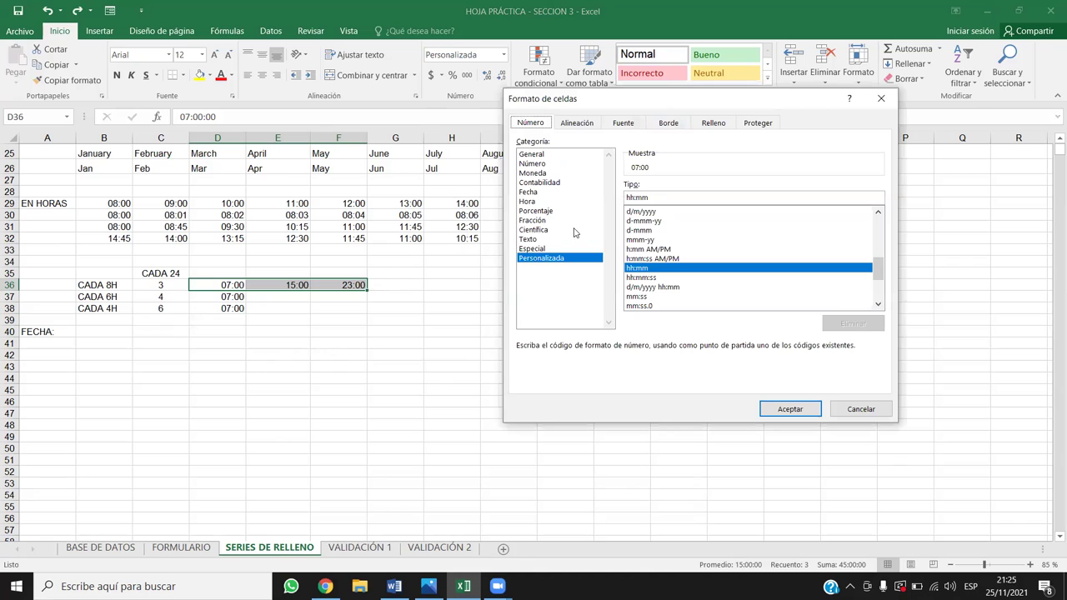
left_click(527, 203)
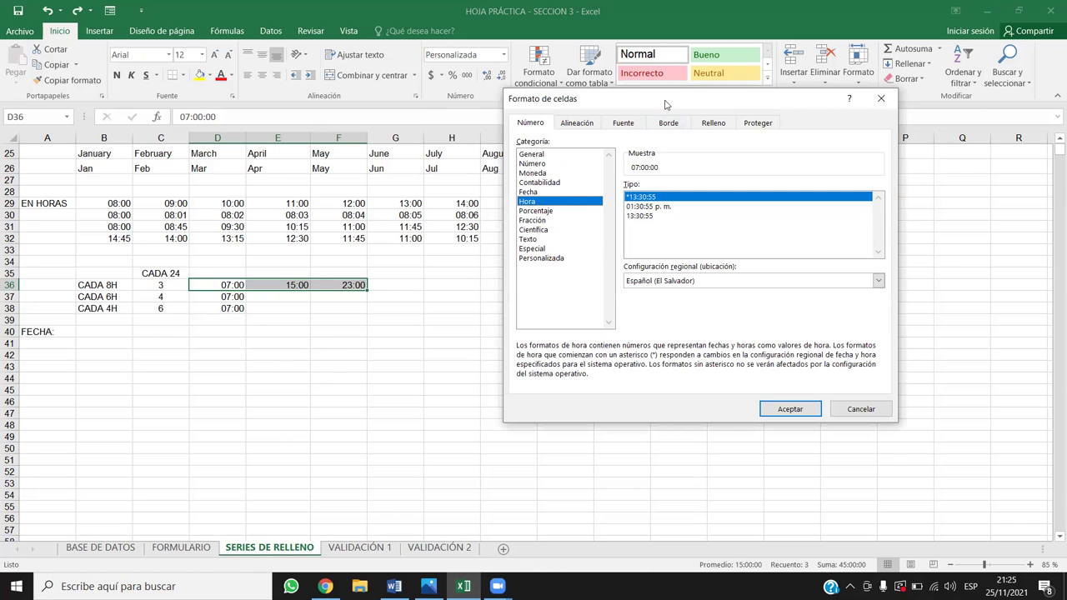
left_click_drag(653, 108, 543, 185)
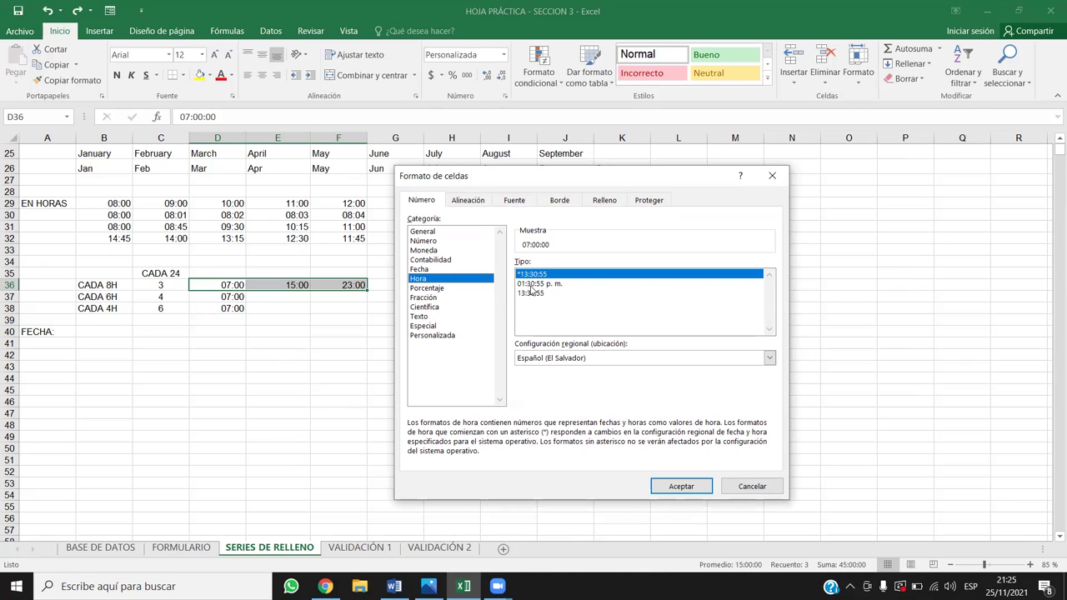
left_click(557, 284)
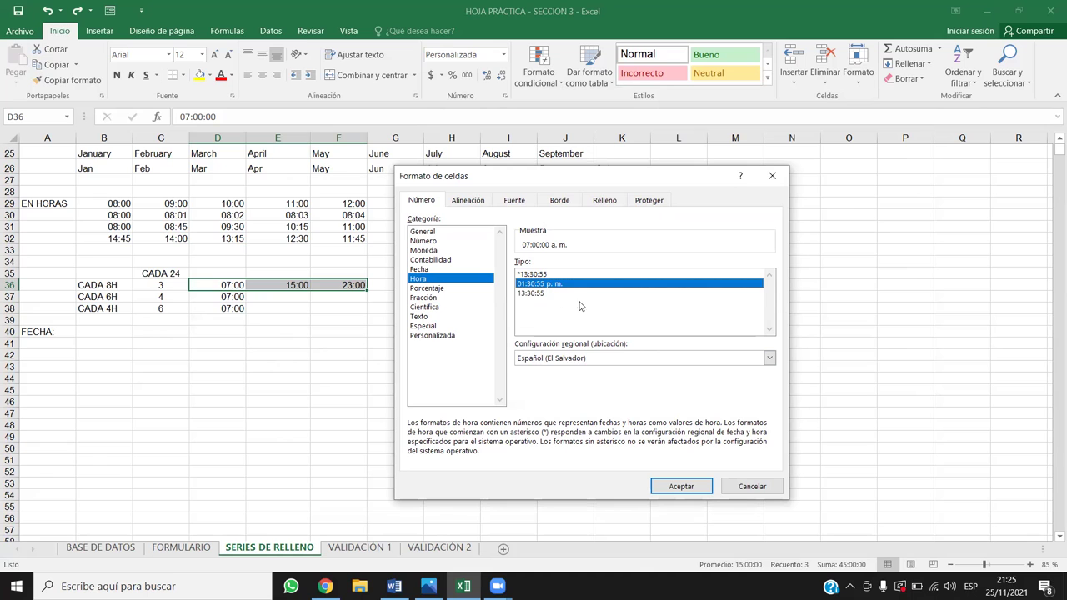
left_click(682, 488)
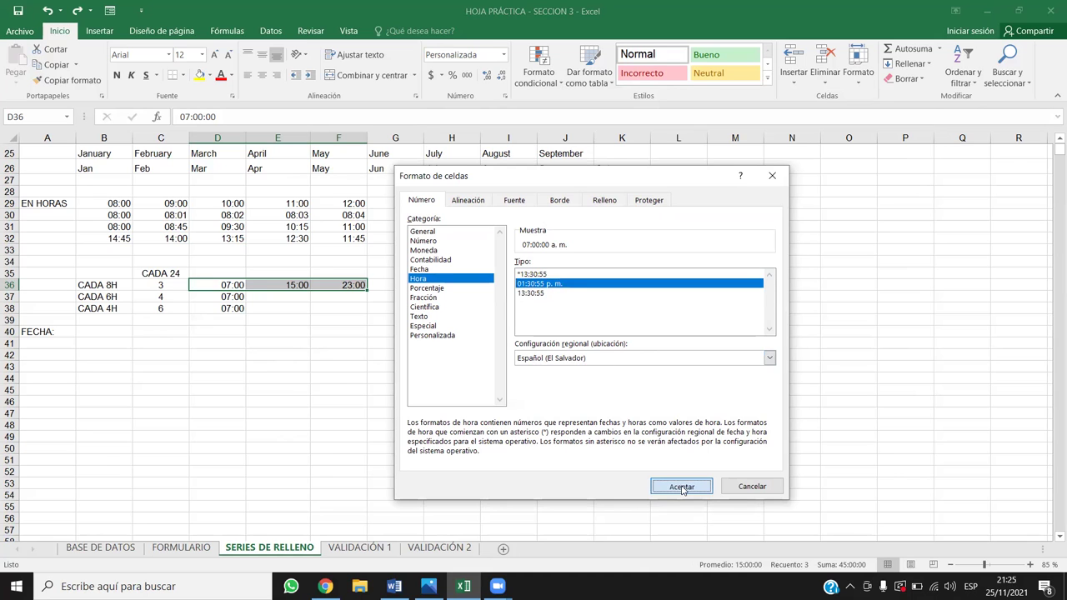
left_click(393, 342)
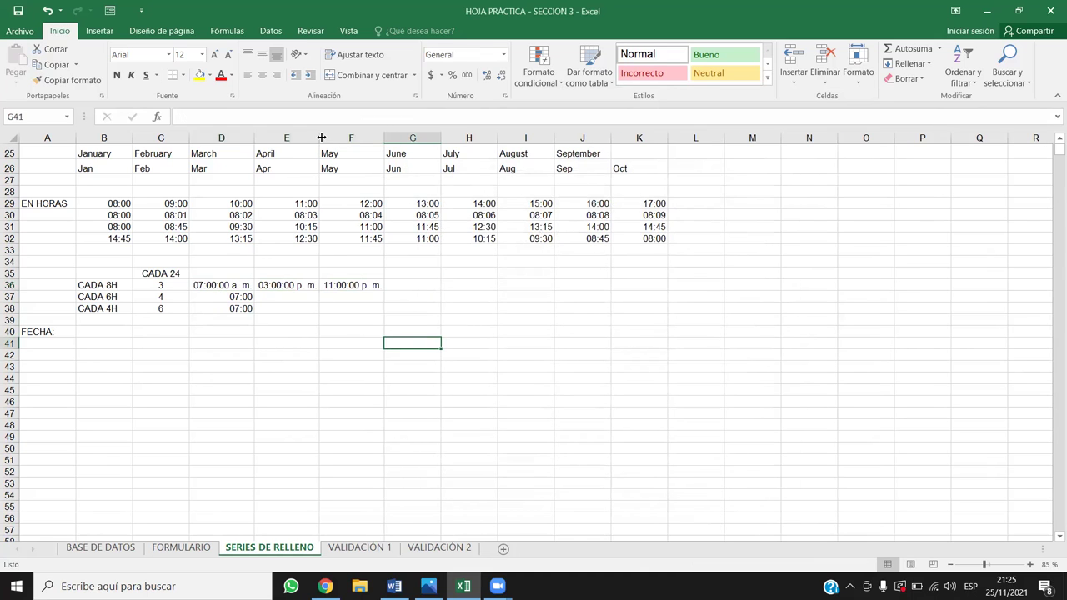
left_click_drag(321, 137, 332, 136)
- Remove ':ss' from D36:F36's custom format code, leaving 07:00 a. m. style times
left_click_drag(237, 285, 373, 285)
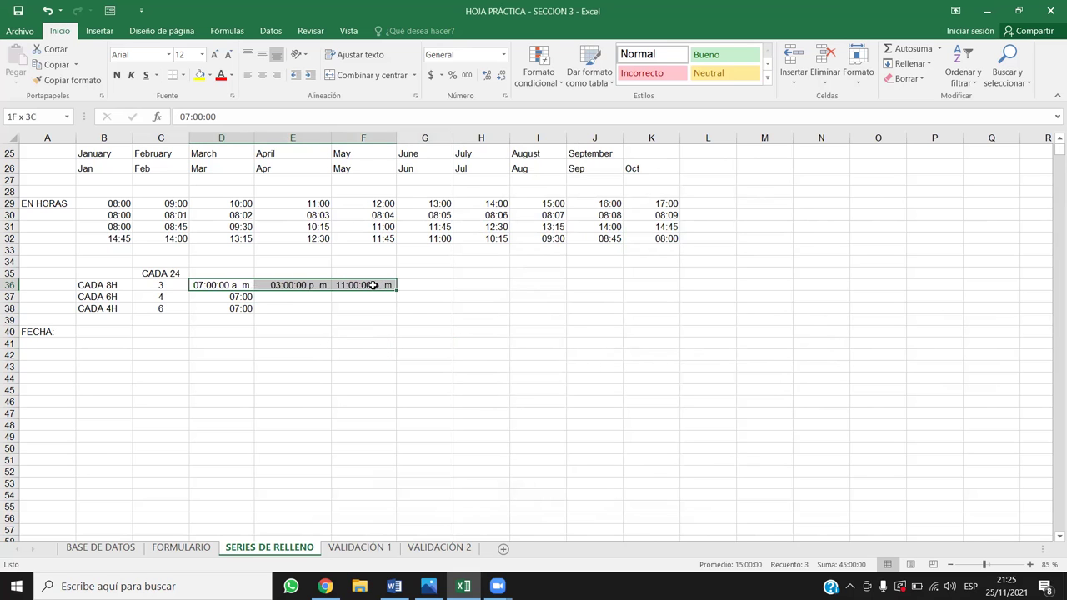
left_click(504, 55)
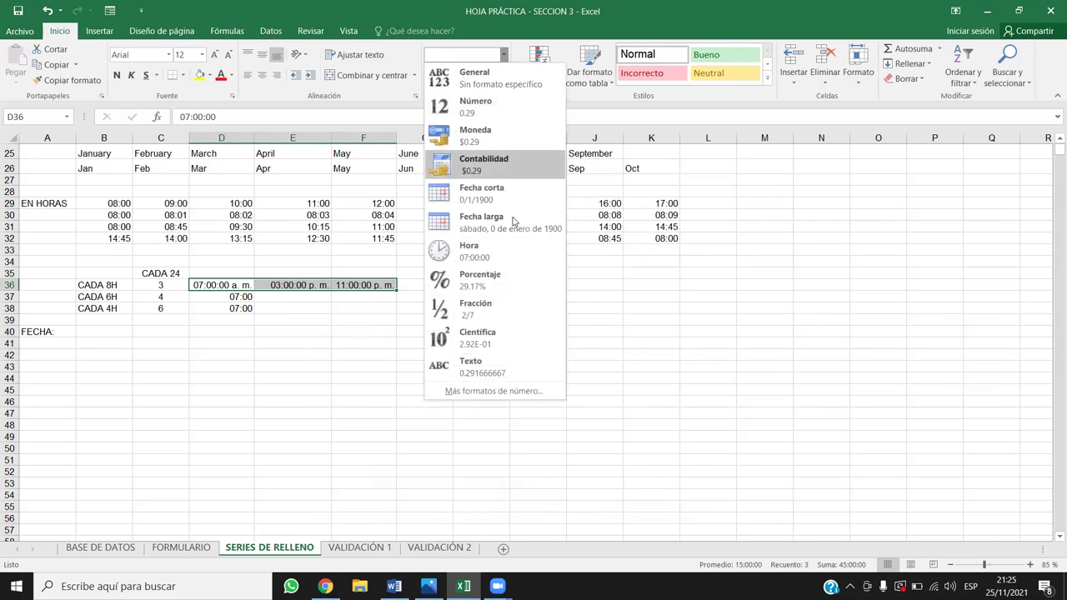
left_click(493, 390)
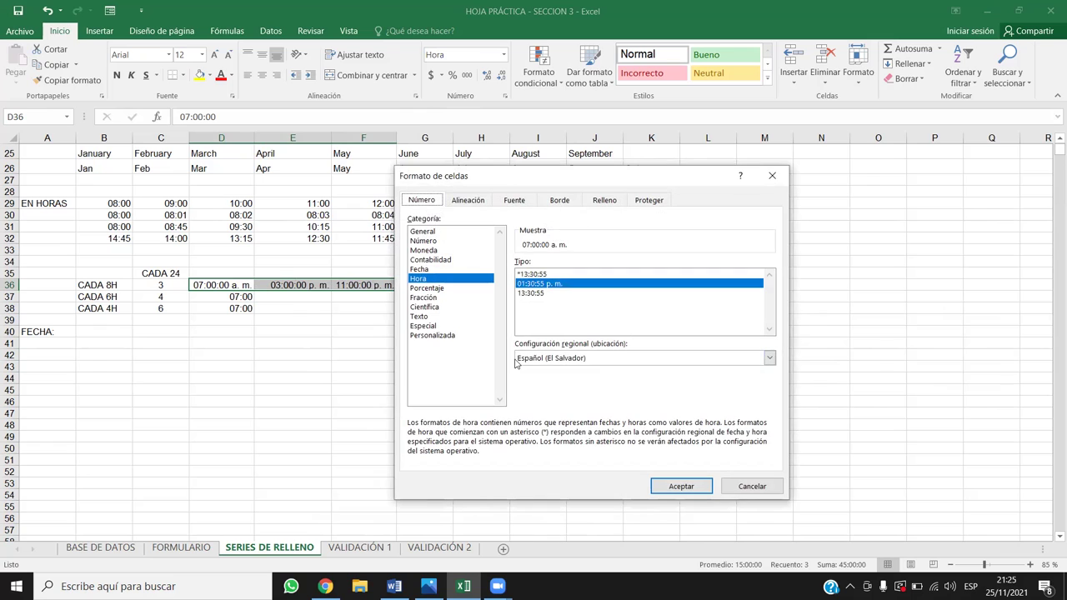
left_click(432, 335)
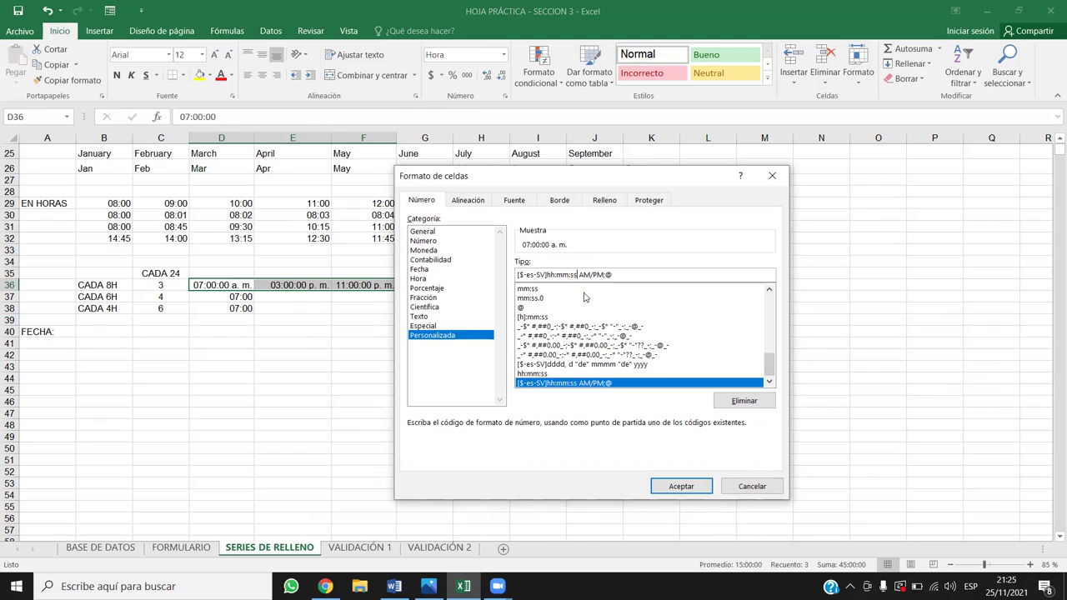
key("BackSpace")
key("BackSpace")
key("BackSpace")
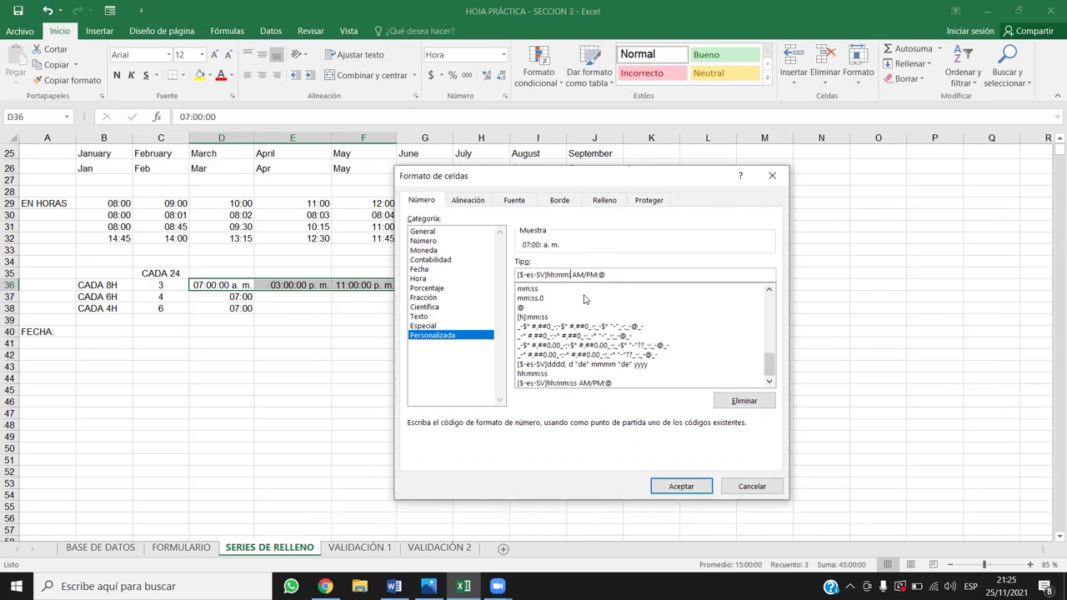
key("BackSpace")
left_click(667, 486)
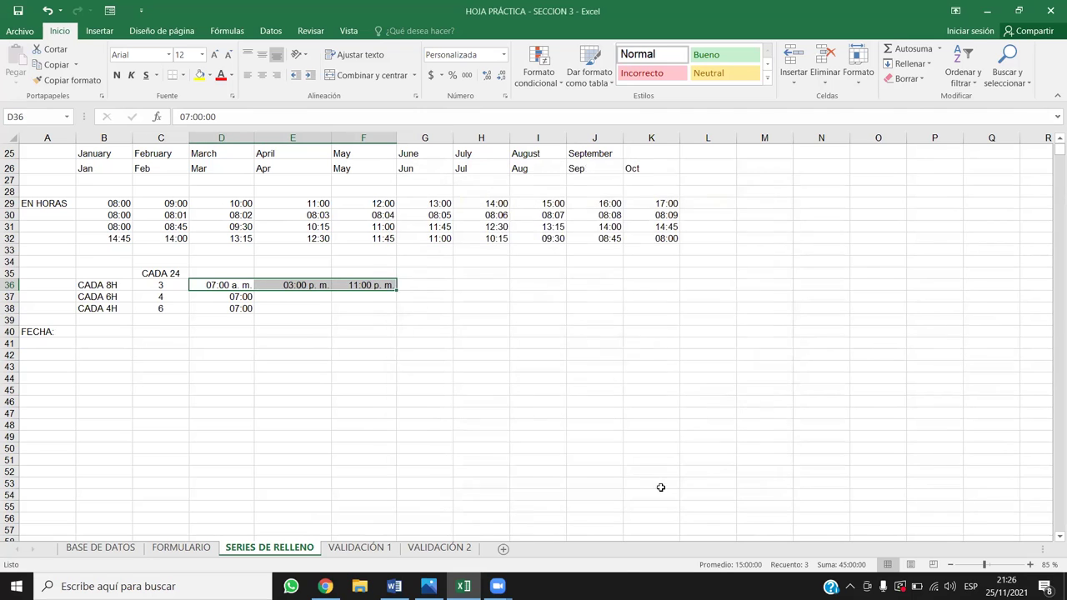
left_click(338, 400)
- Change the custom format code from hh:mm to h:mm for D36:F36
left_click_drag(240, 285, 355, 283)
left_click(504, 54)
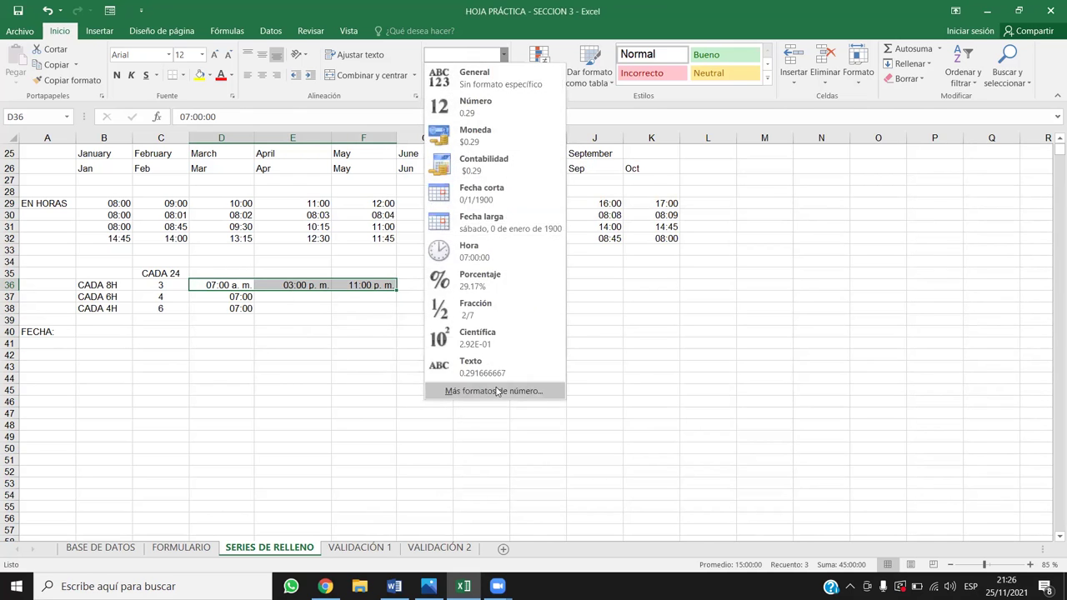
left_click(498, 391)
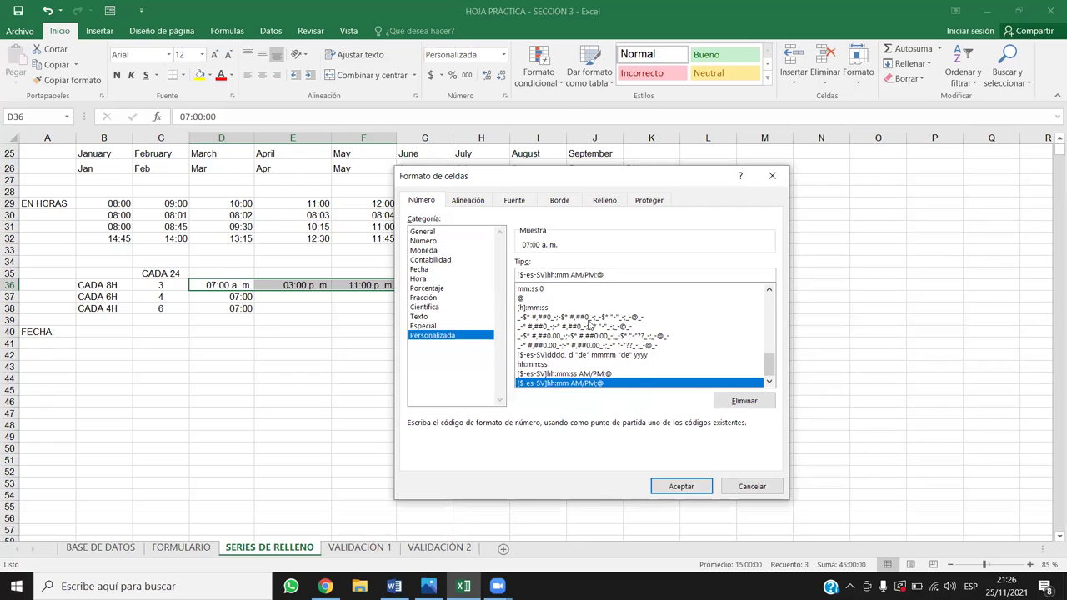
key("BackSpace")
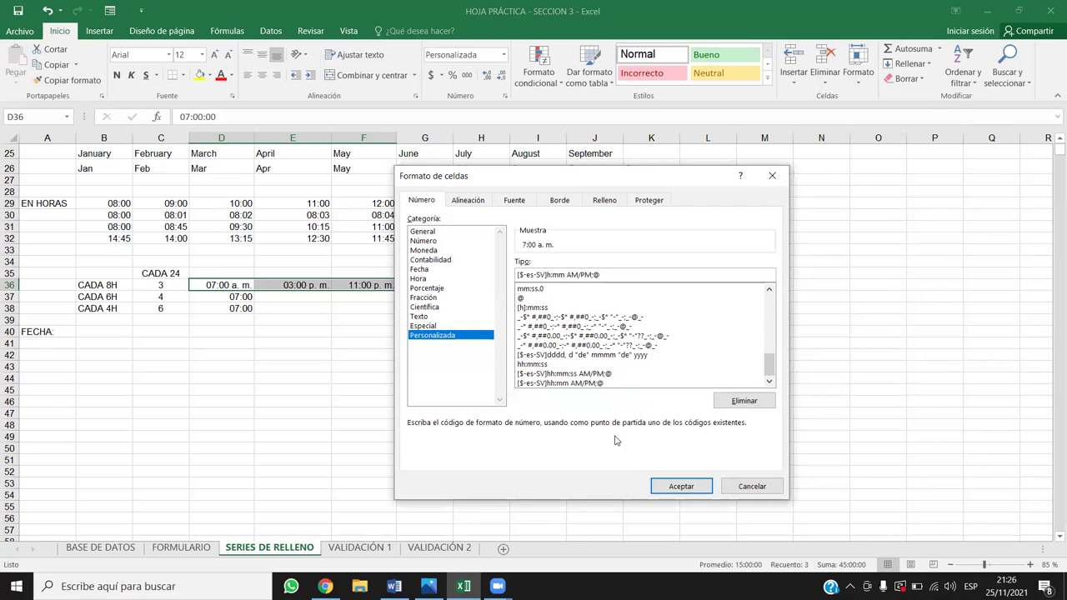
left_click(693, 489)
left_click(397, 402)
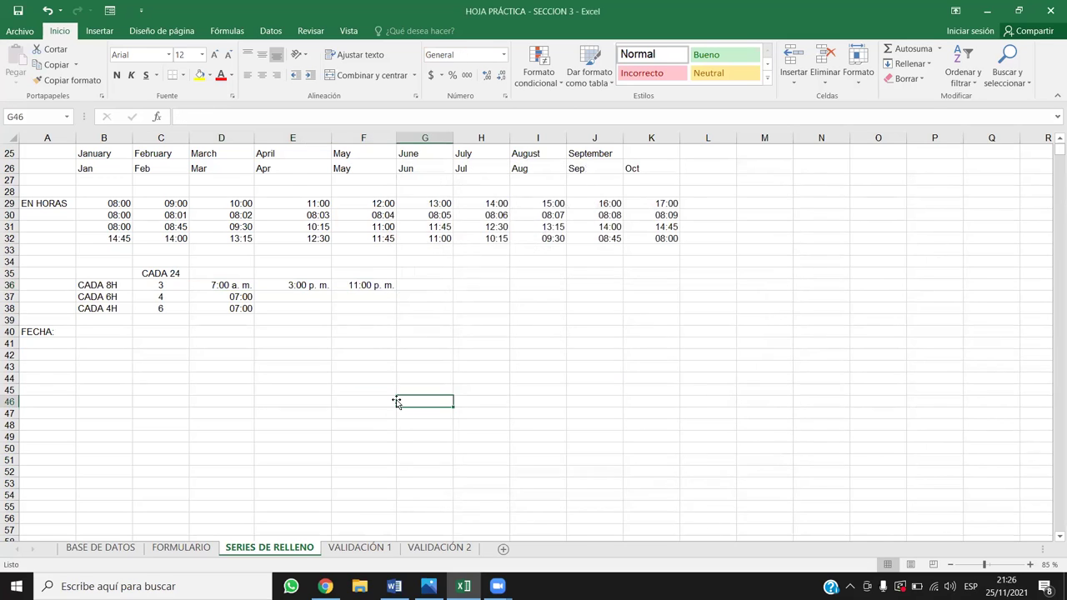
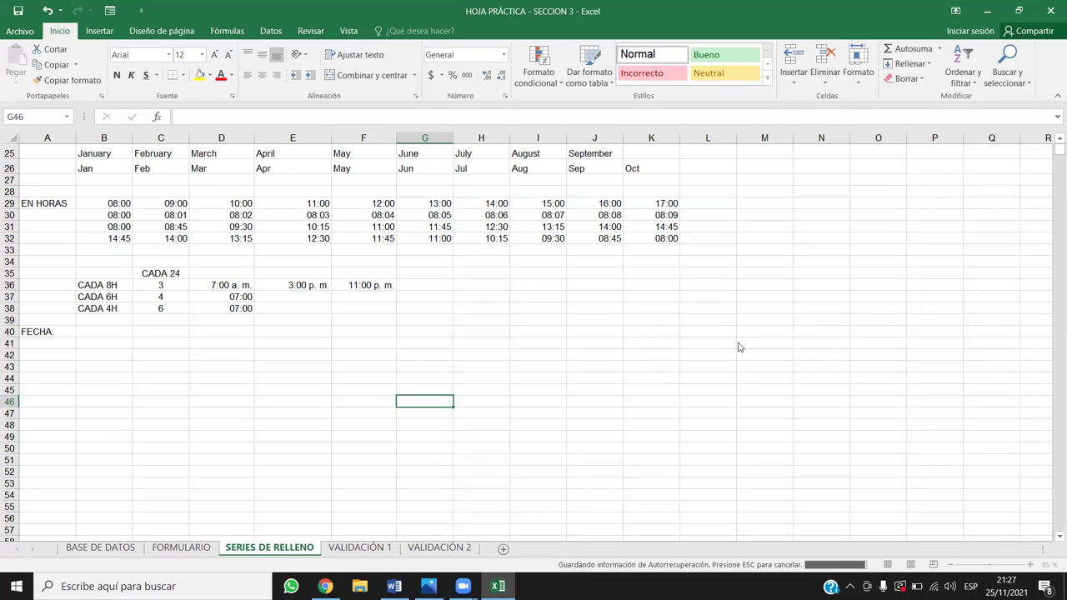
- Apply the [$-es-SV]h:mm AM/PM custom format to D36:F38 so the times read 7:00 a. m
left_click(300, 285)
left_click_drag(226, 285, 365, 307)
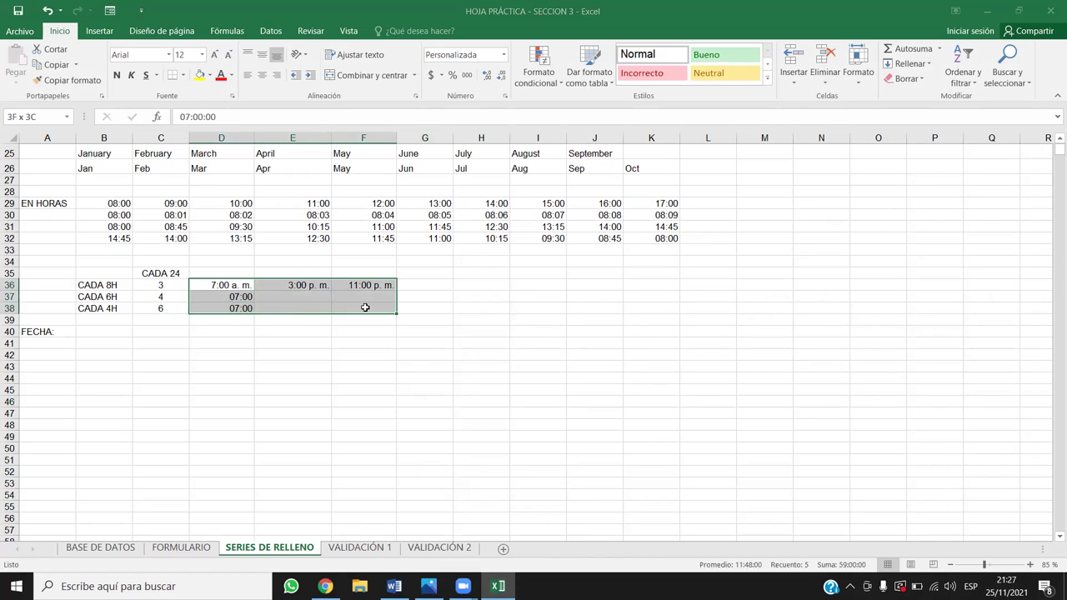
left_click(503, 57)
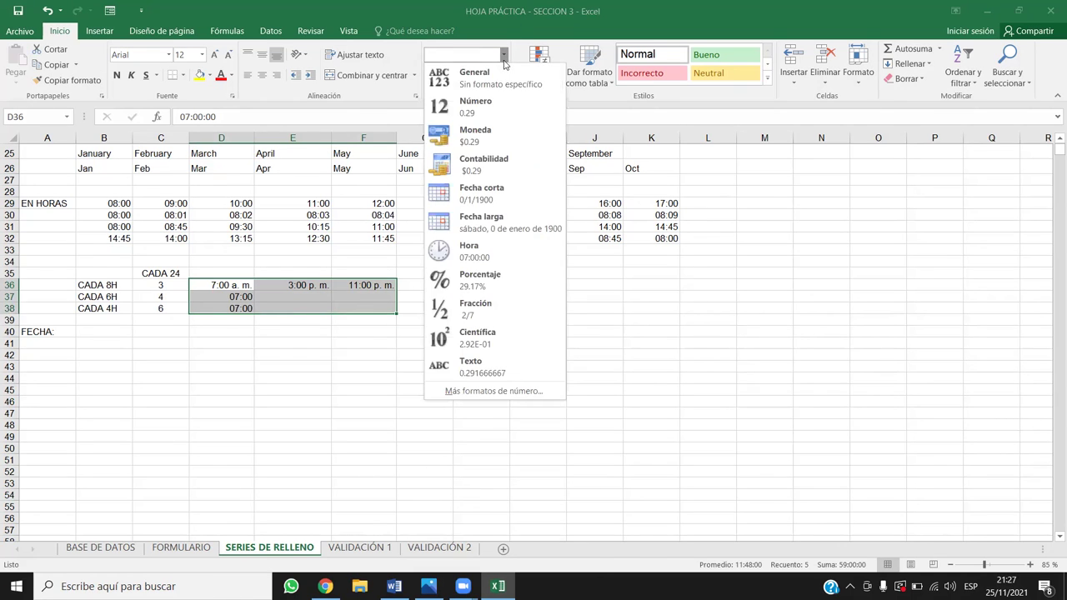
left_click(494, 391)
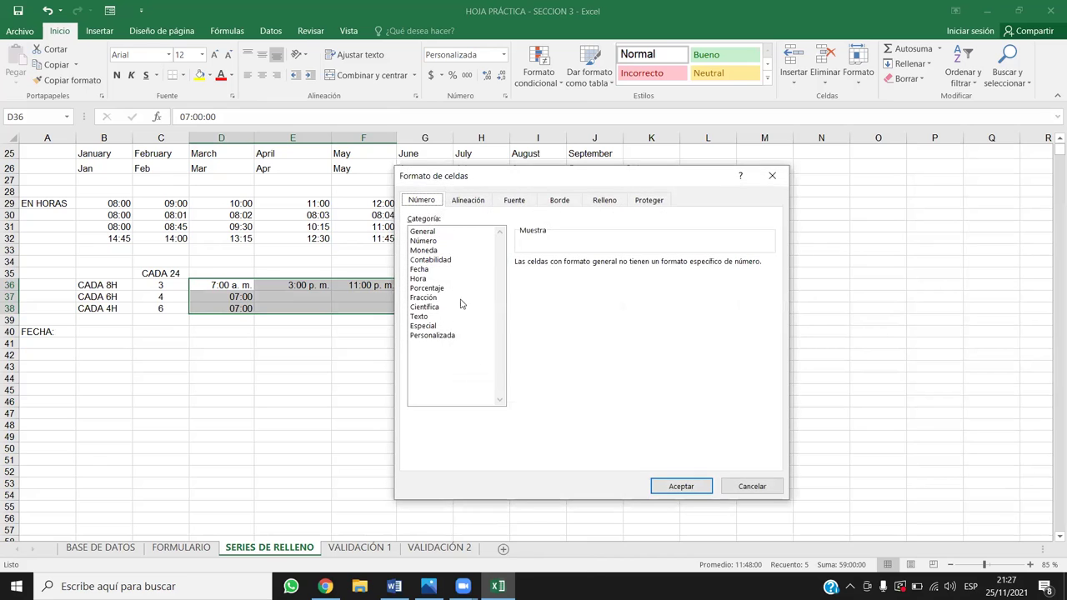
left_click(434, 335)
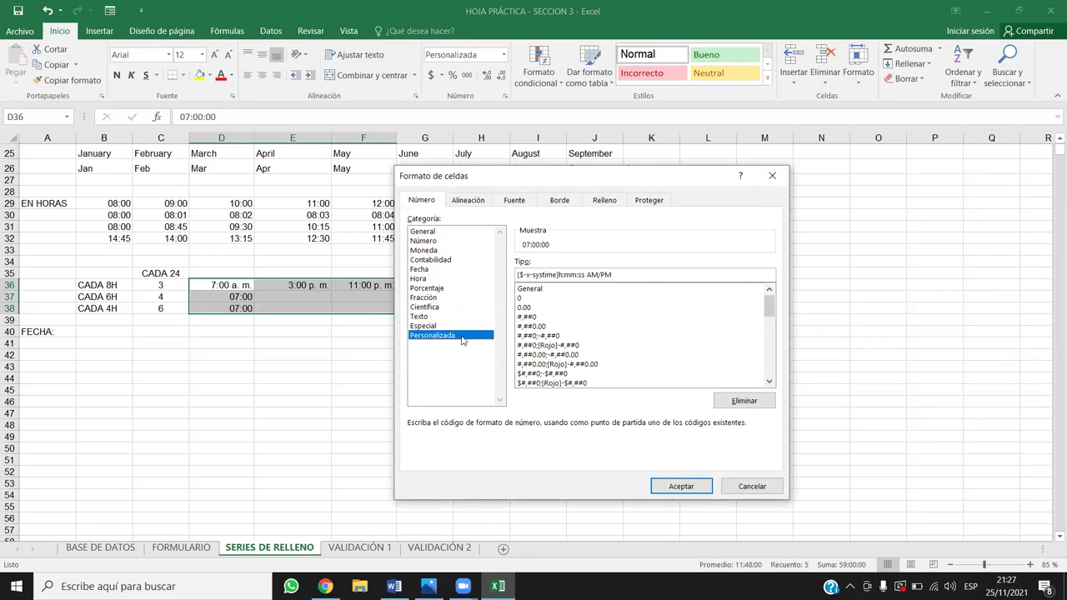
left_click_drag(768, 302, 769, 365)
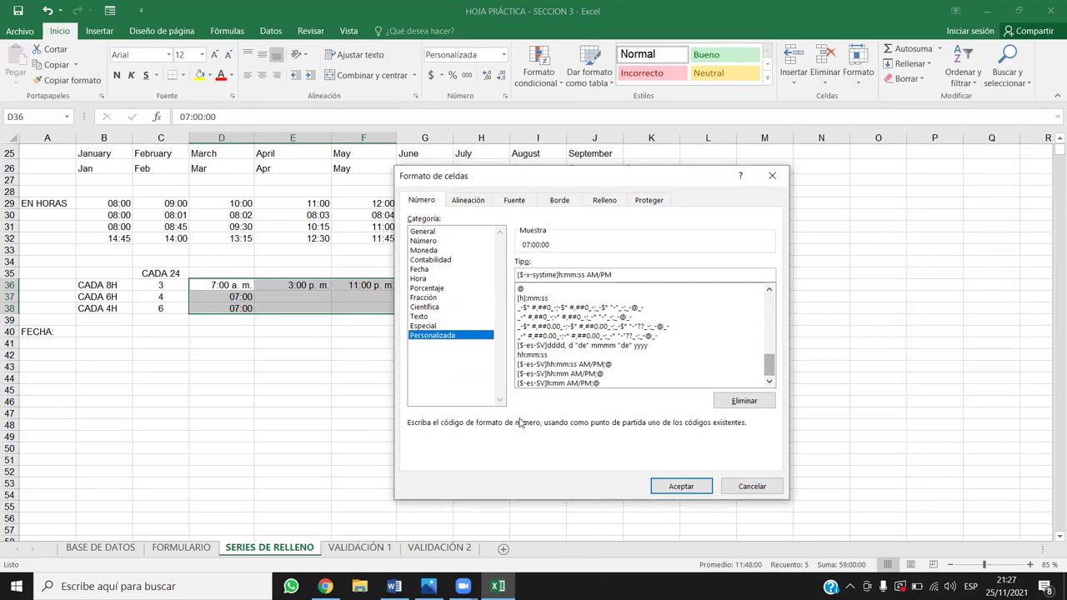
left_click(579, 383)
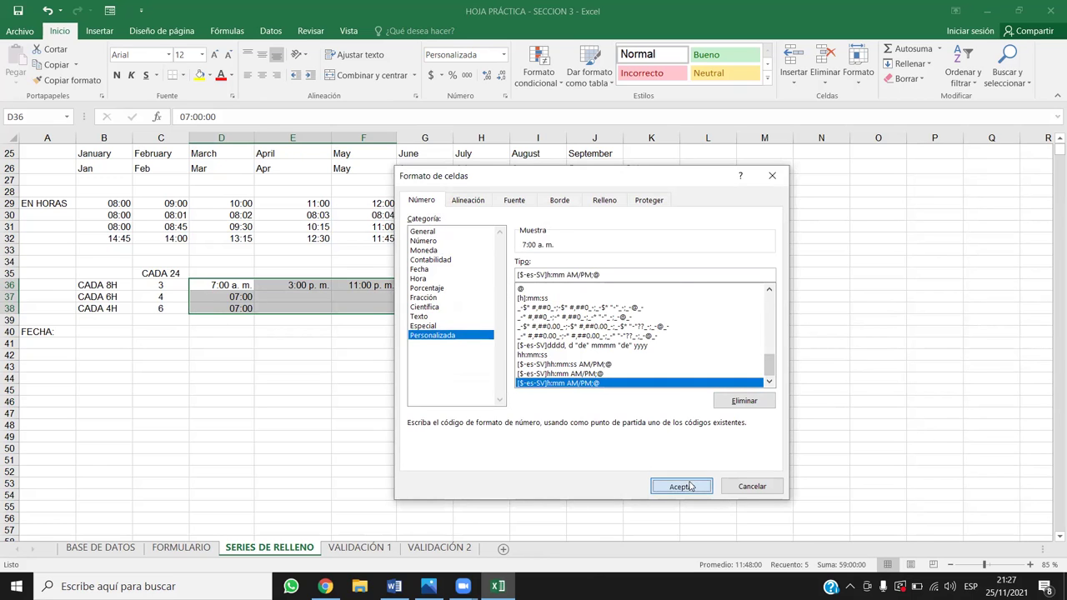
left_click(680, 485)
left_click(292, 401)
left_click(292, 332)
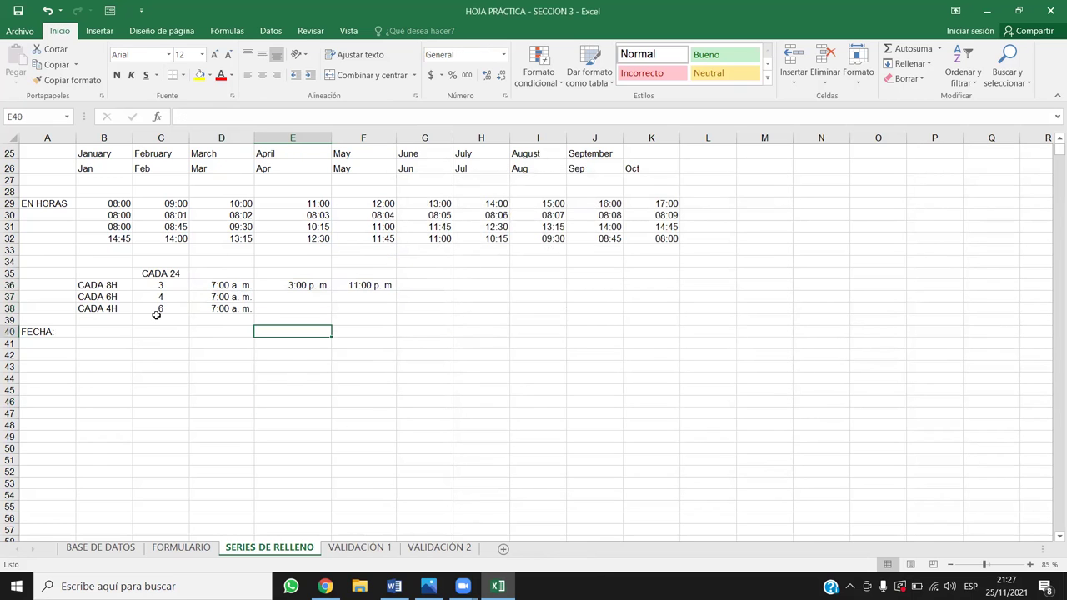
type("6")
- Fill D37:G37 as a time series with a 4:00 increment: 7:00 a. m. to 7:00 p. m
left_click(104, 296)
left_click(161, 297)
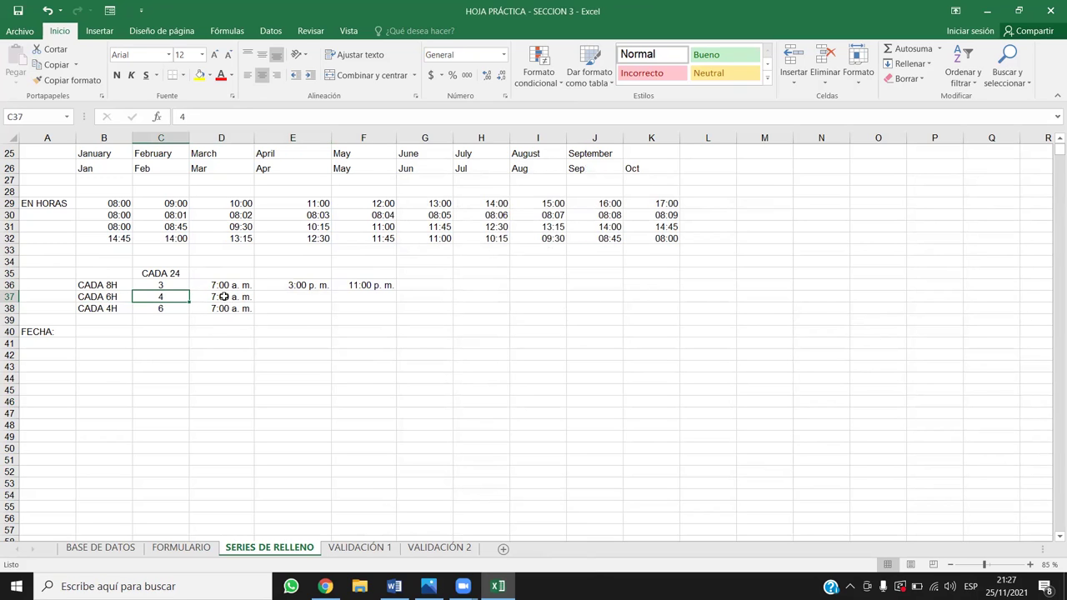
left_click(96, 295)
left_click(183, 296)
left_click_drag(225, 297, 450, 297)
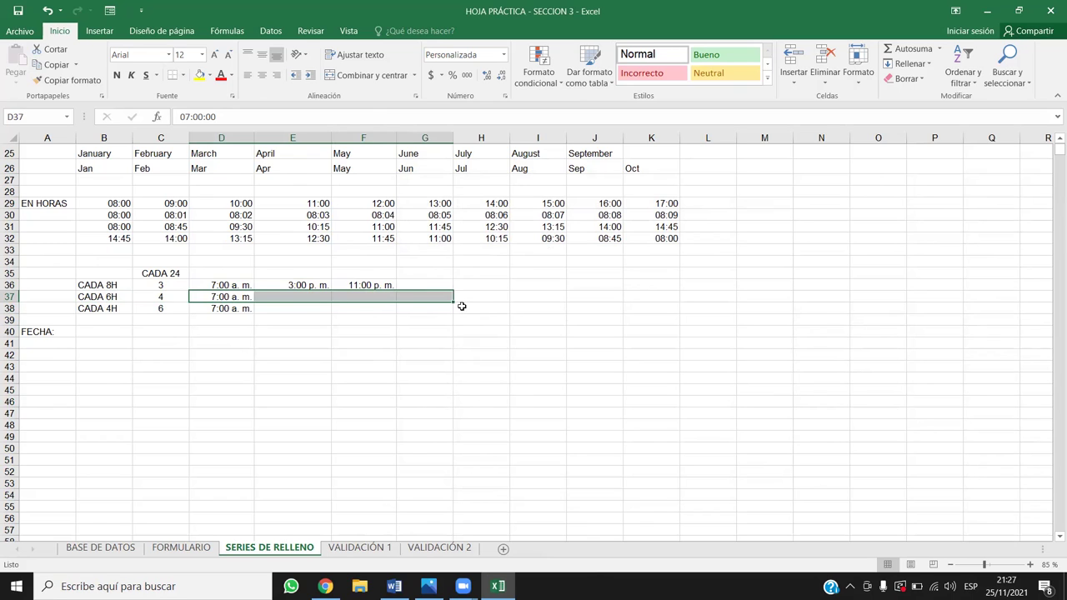
left_click(909, 67)
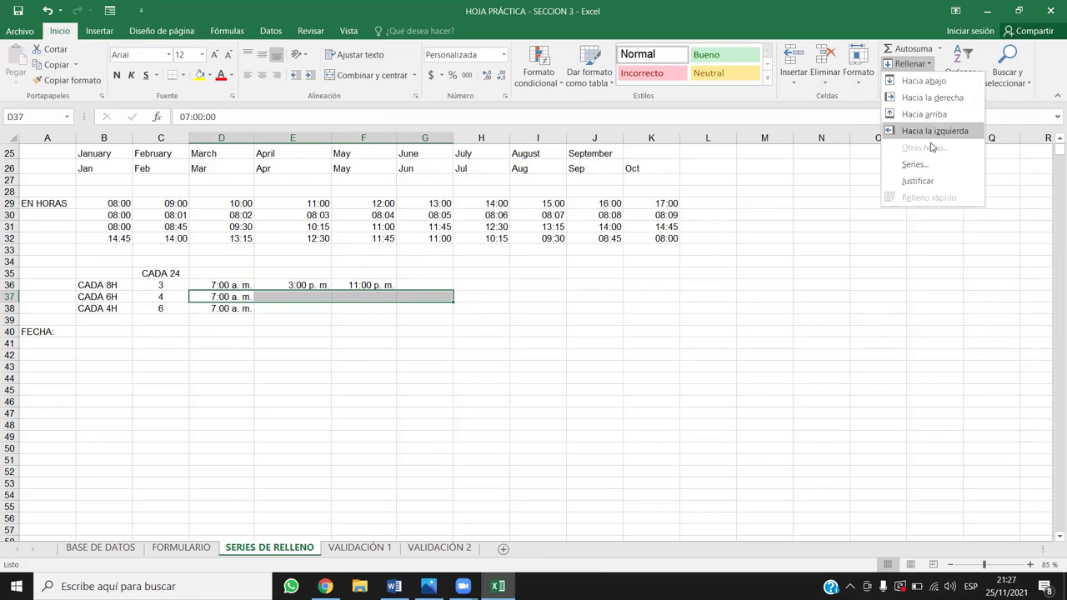
left_click(925, 172)
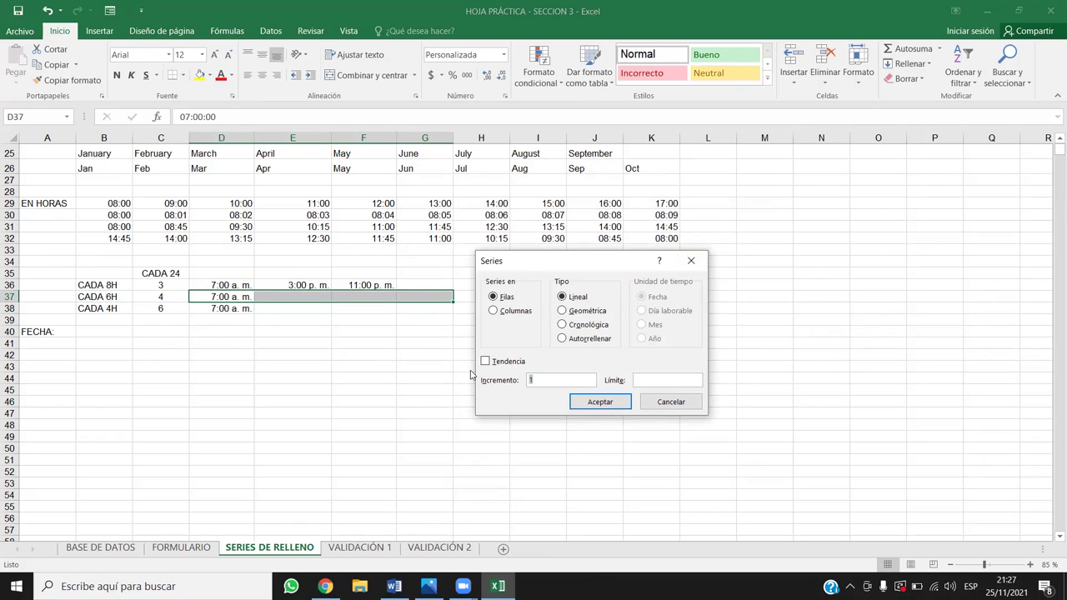
type("4:00")
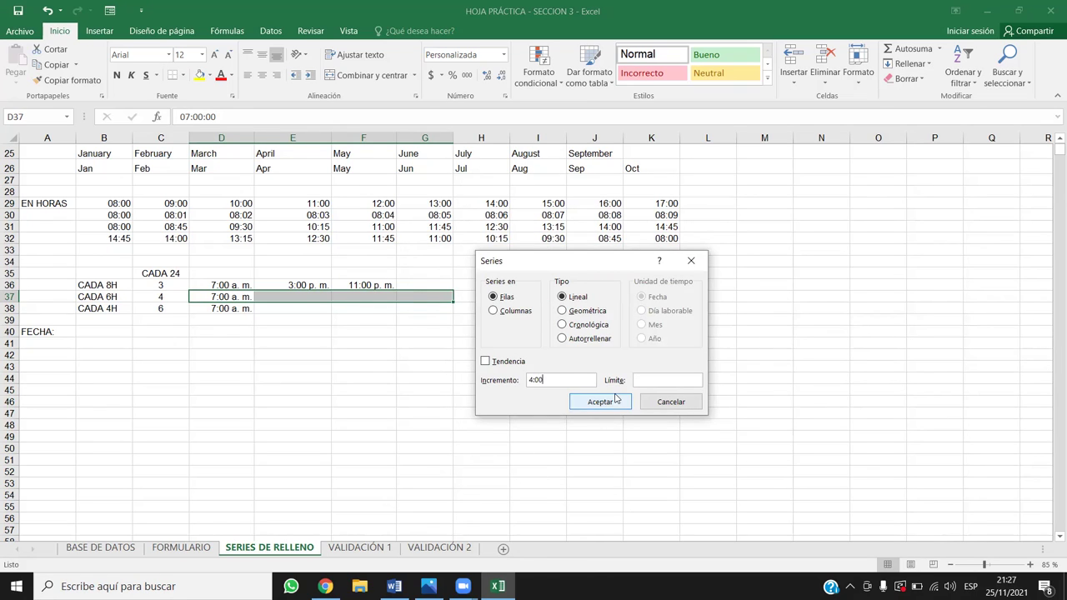
left_click(615, 398)
left_click(553, 497)
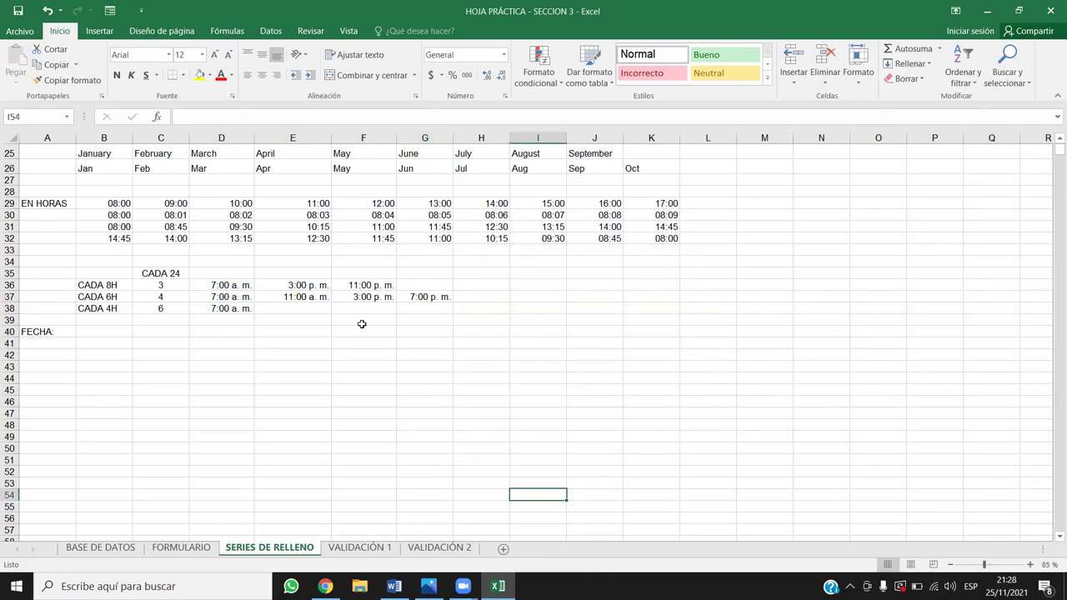
- Centre the times in the D36:G39 block
left_click_drag(221, 282, 435, 319)
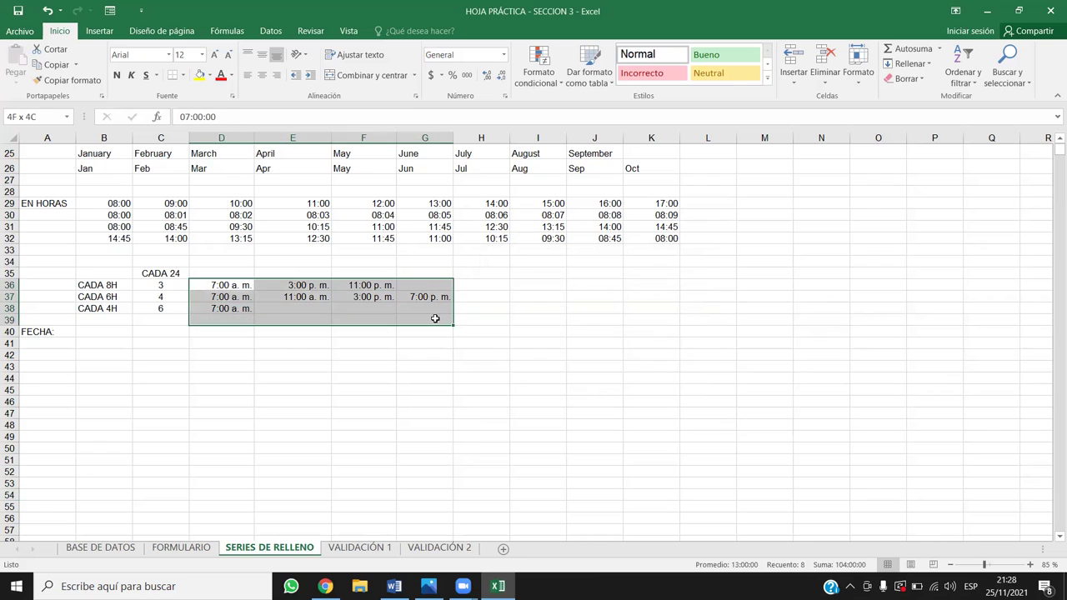
left_click(262, 75)
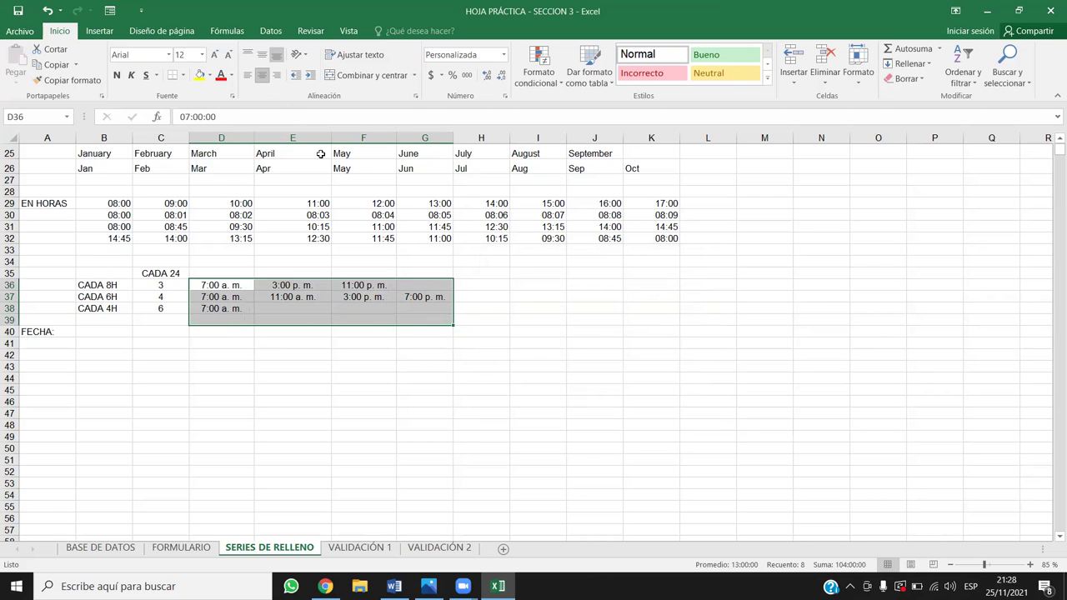
left_click(472, 377)
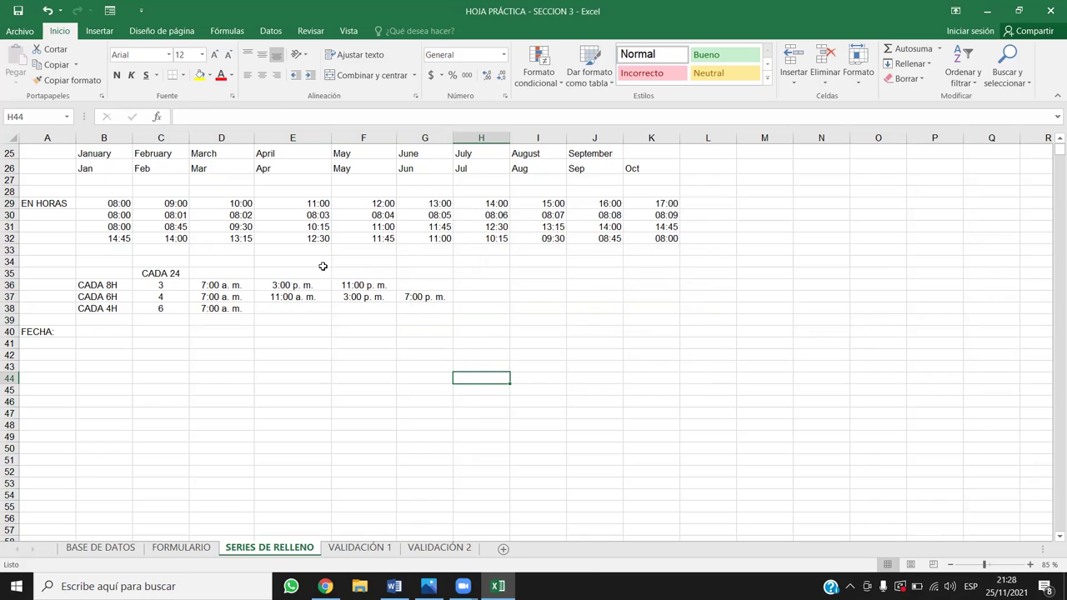
- Extend the row 37 series to J37, then clear E37:J37, leaving only 7:00 a. m
left_click_drag(239, 293, 515, 297)
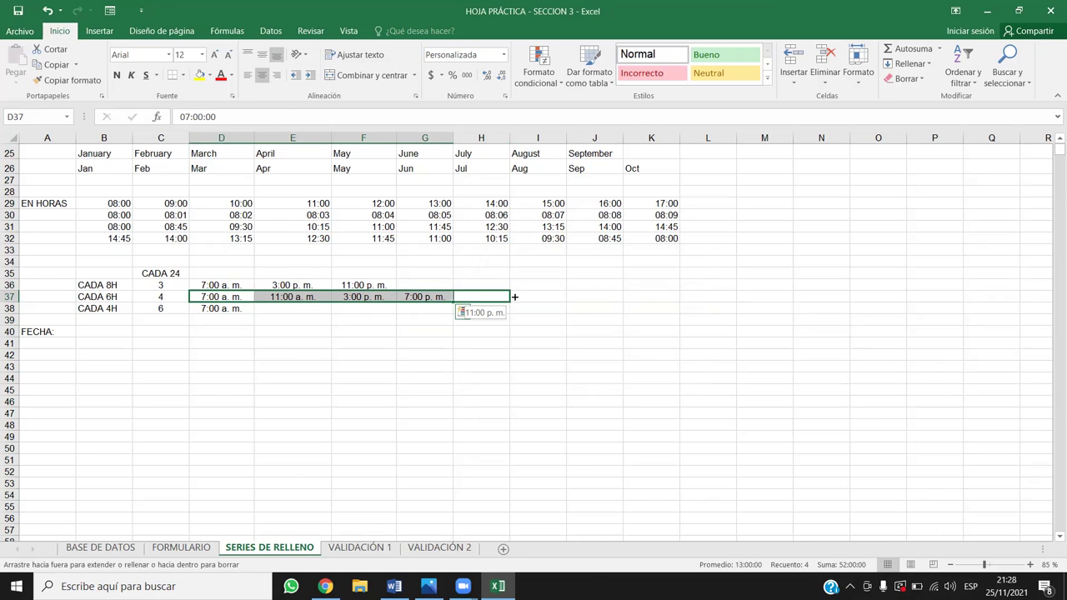
left_click_drag(515, 296, 551, 296)
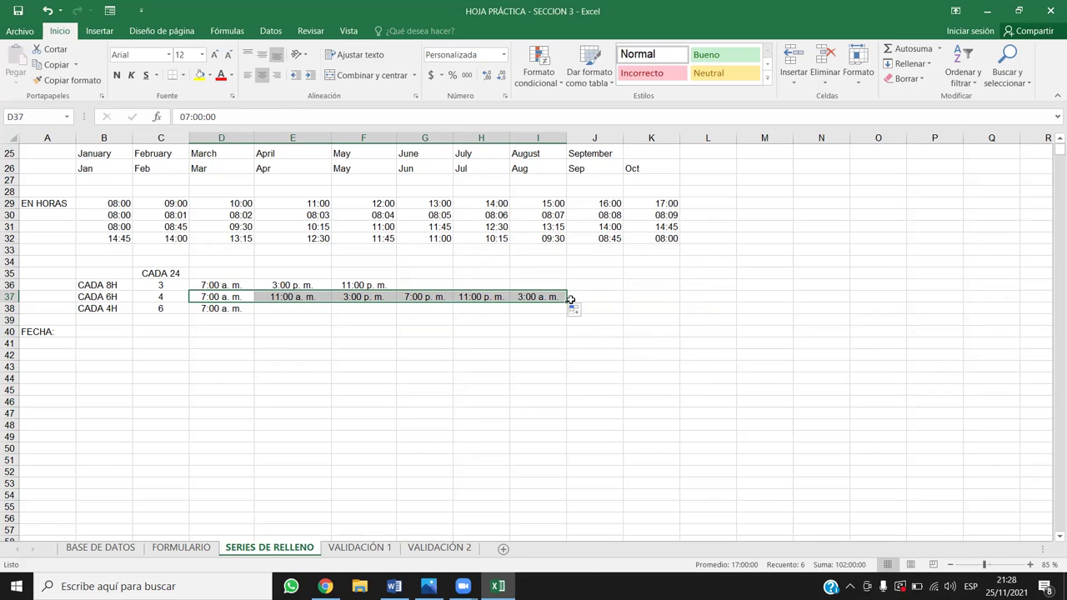
left_click_drag(566, 301, 623, 297)
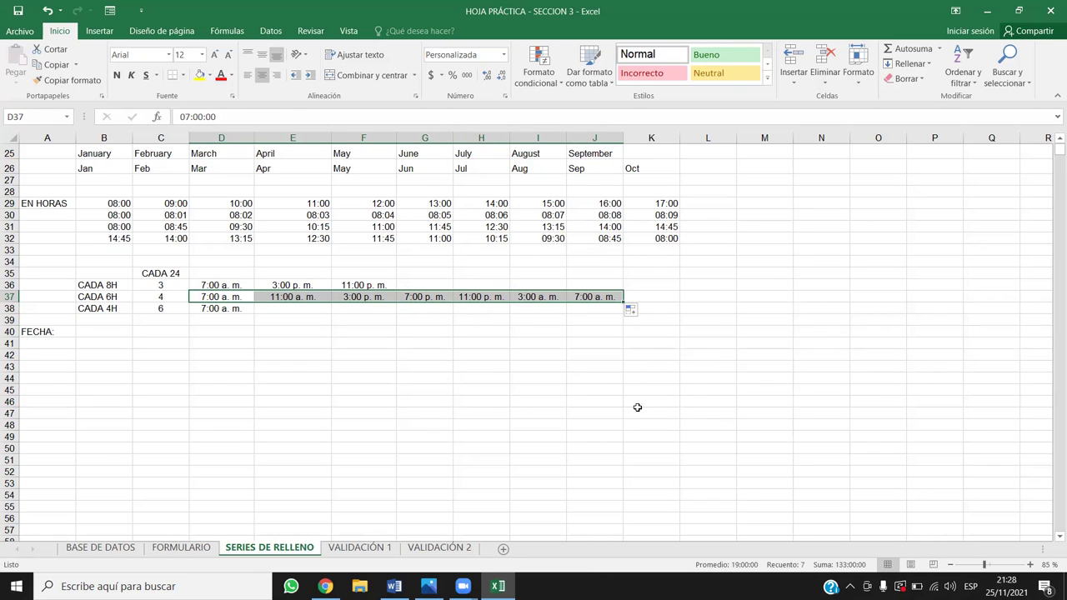
left_click_drag(538, 297, 213, 297)
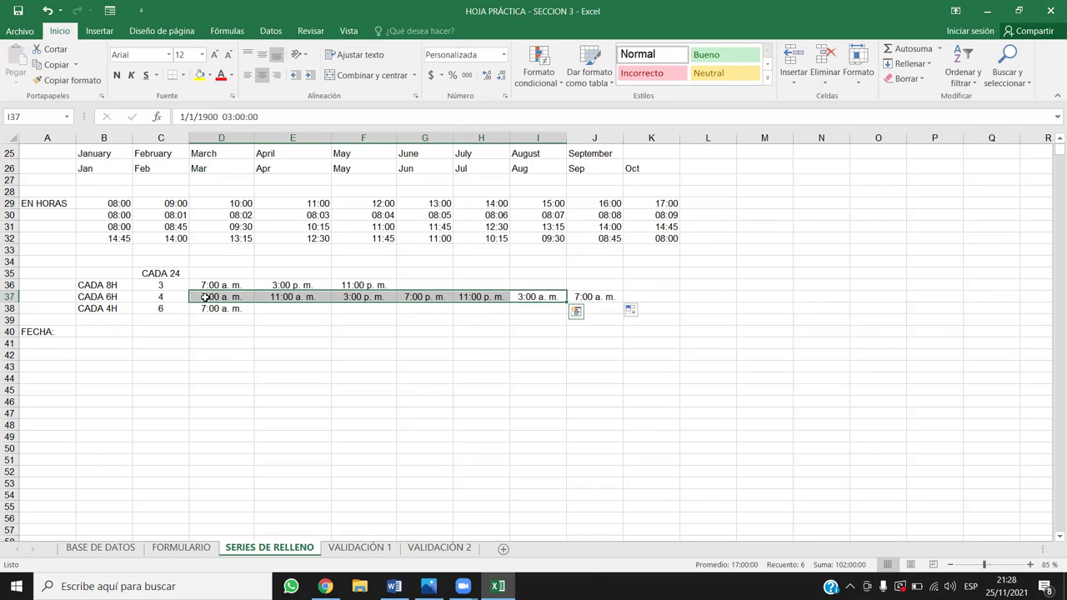
left_click_drag(219, 297, 596, 296)
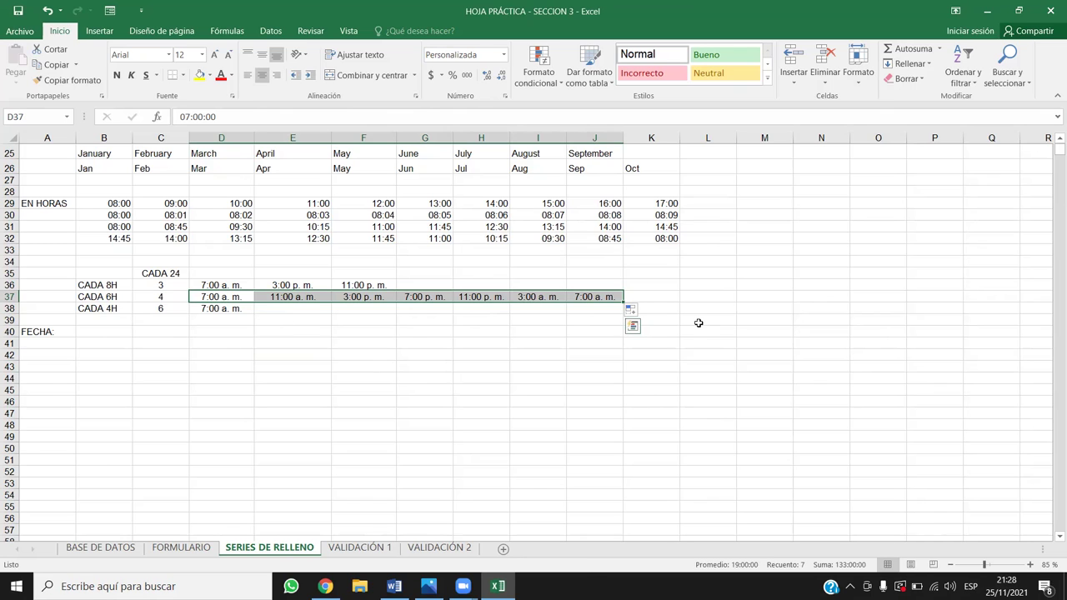
key("Right")
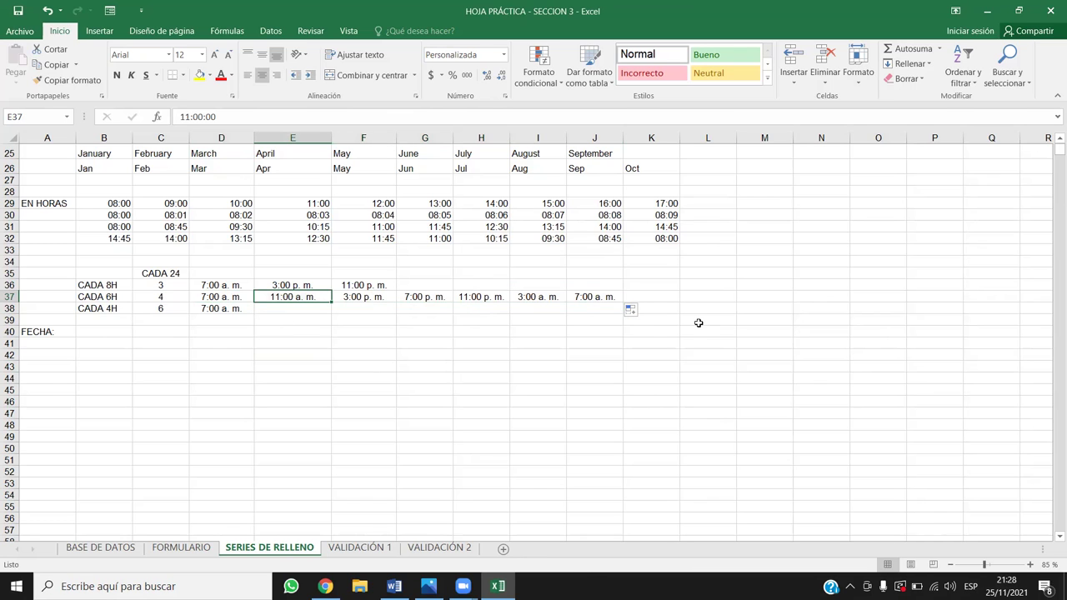
key("ctrl+shift+Right")
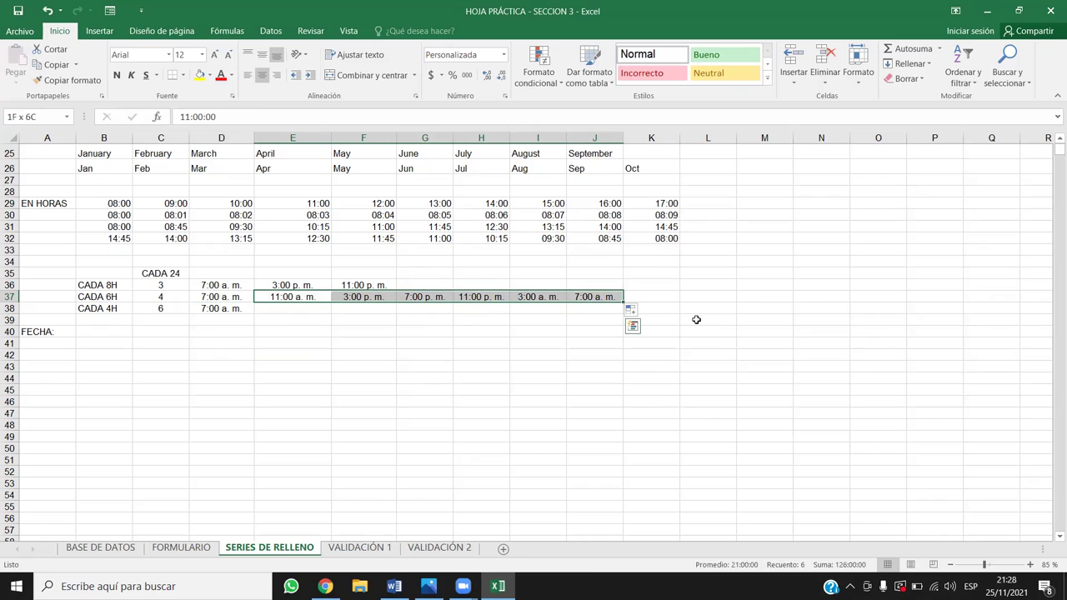
key("Delete")
left_click(426, 367)
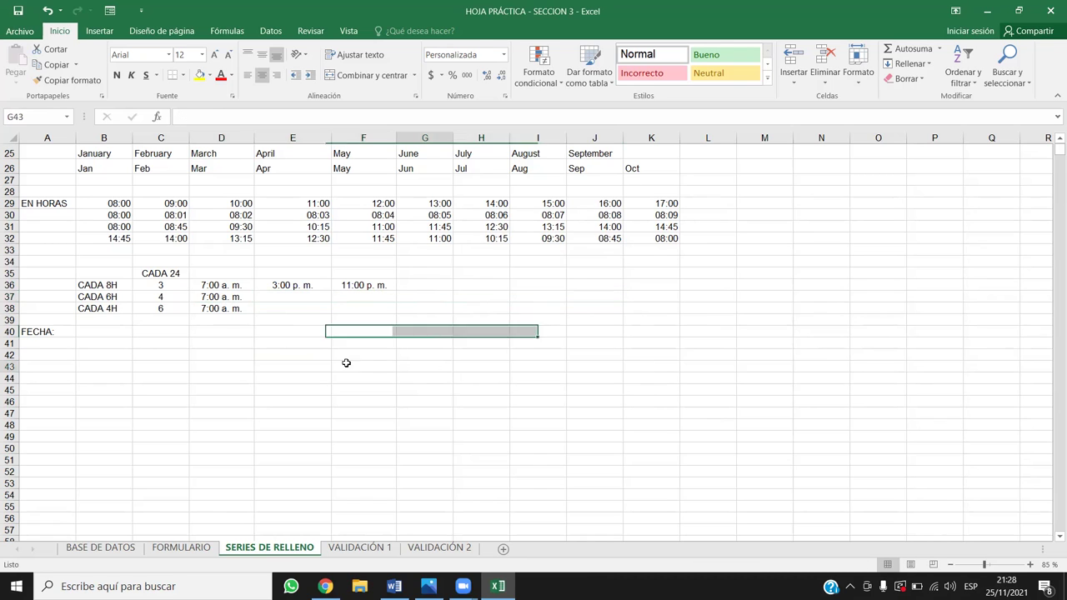
- Fill D37:G37 with a 6:00 increment: 7:00 a. m., 1:00 p. m., 7:00 p. m., 1:00 a. m
left_click(226, 293)
left_click_drag(226, 294, 445, 294)
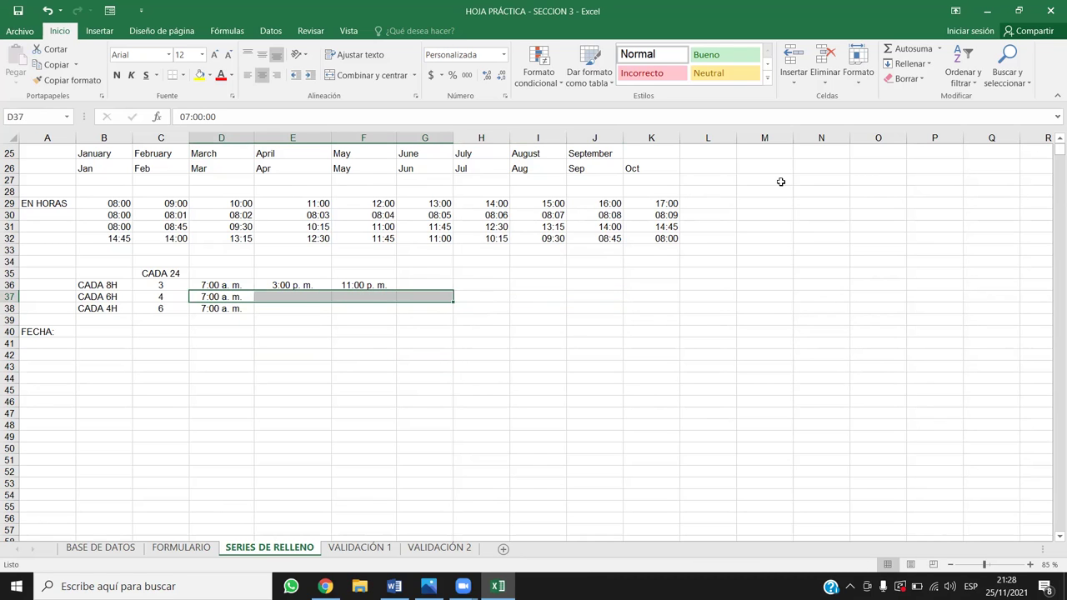
left_click(917, 65)
left_click(917, 163)
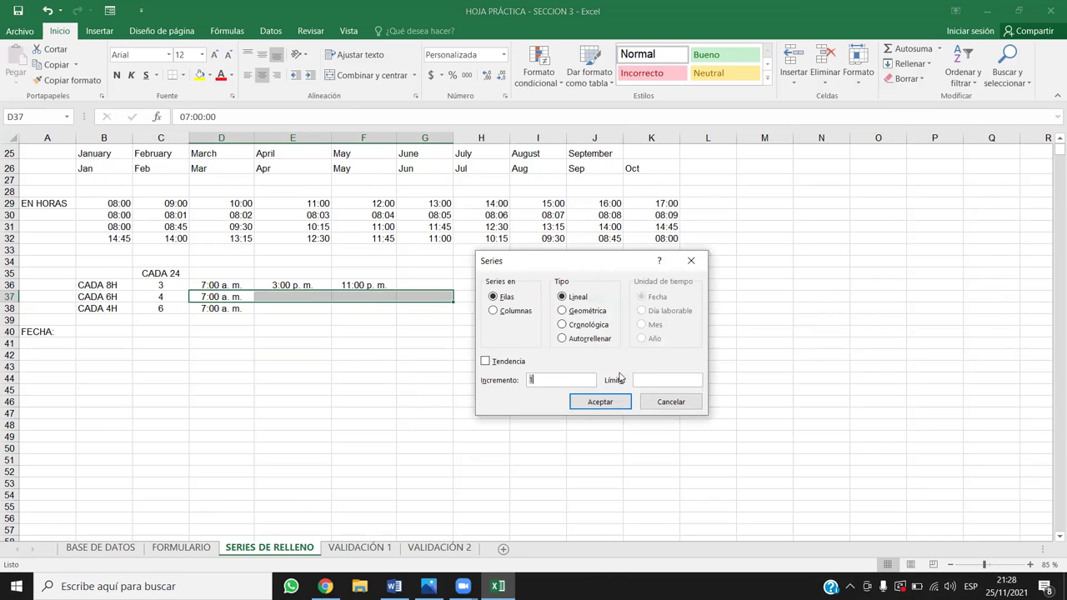
left_click(568, 379)
type("6:00")
left_click(599, 402)
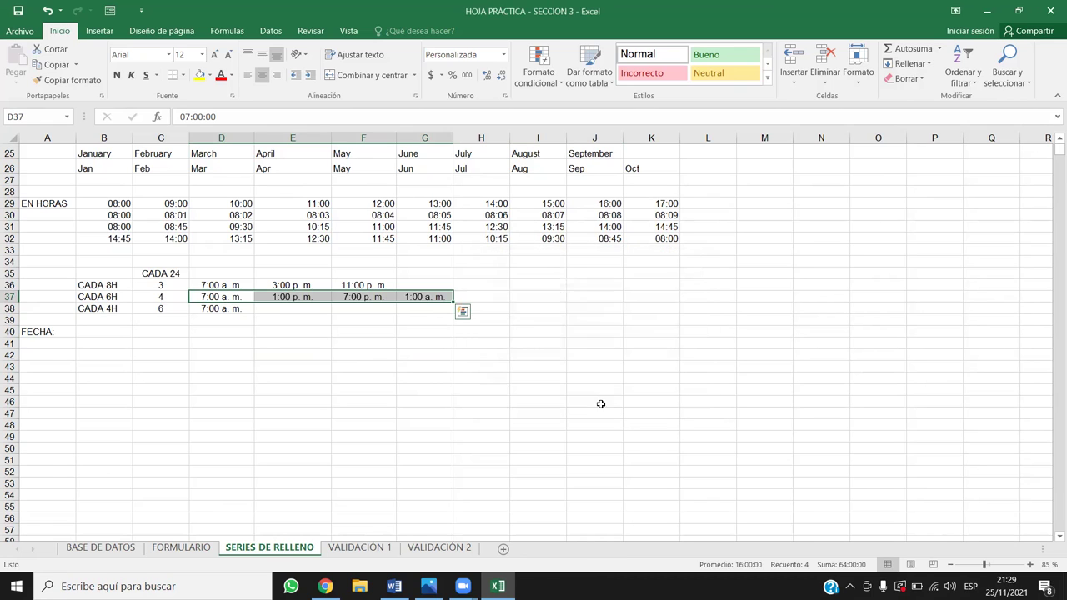
left_click(533, 398)
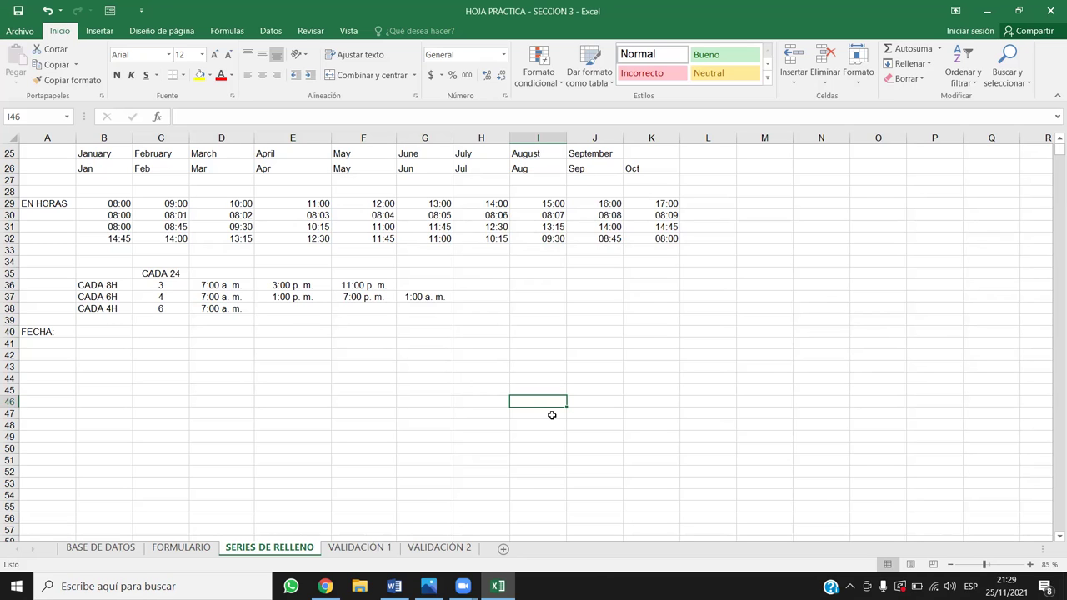
- Fill the CADA 4H row from D38 with a 4:00 increment, 7:00 a. m. through 3:00 a. m
left_click(258, 308)
left_click(200, 310)
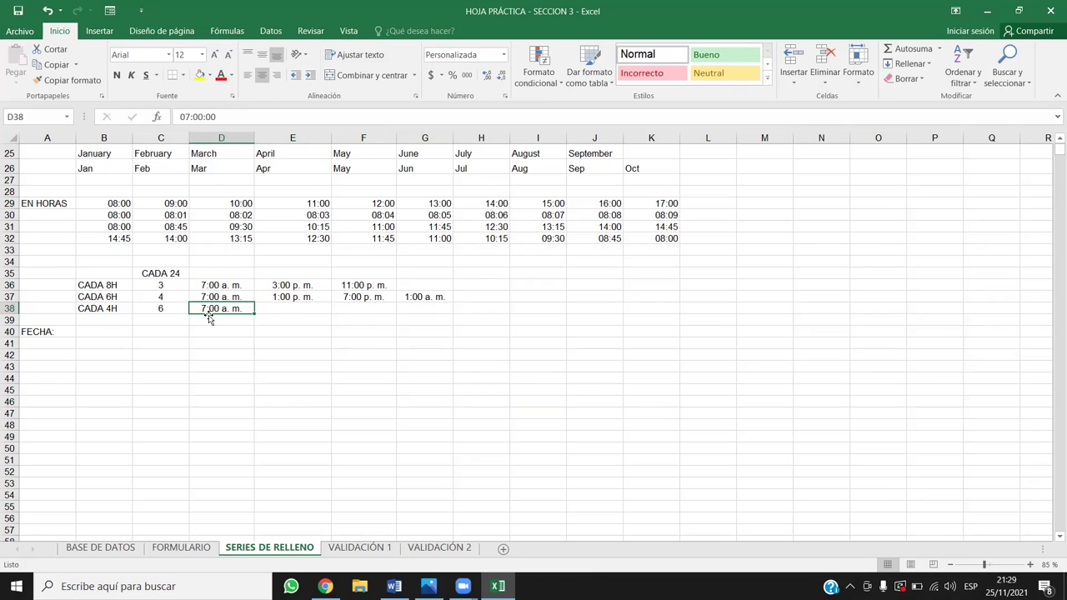
left_click_drag(225, 308, 543, 307)
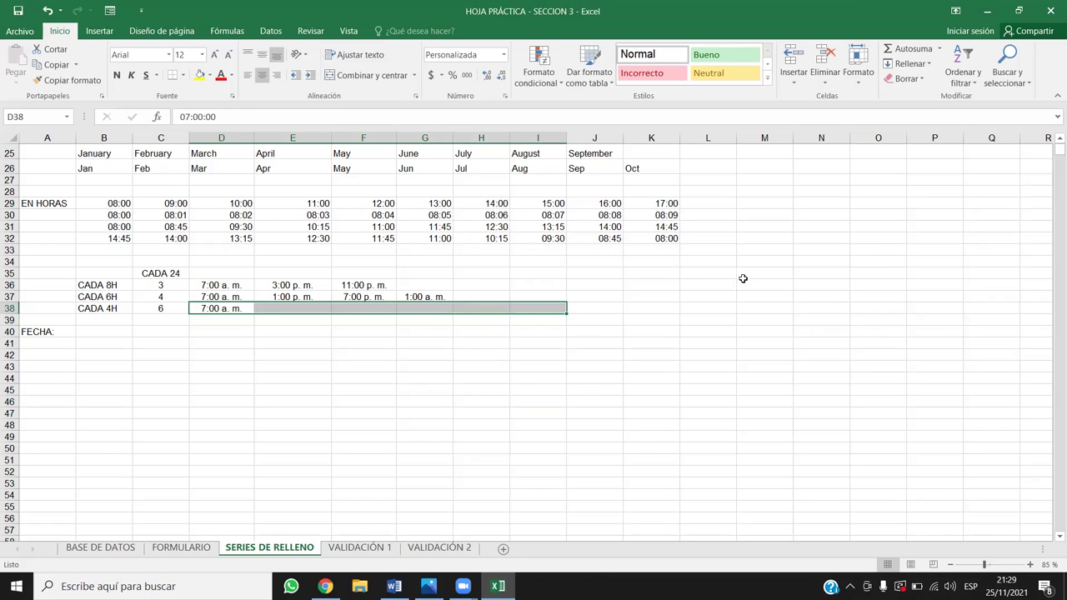
left_click(924, 66)
left_click(916, 163)
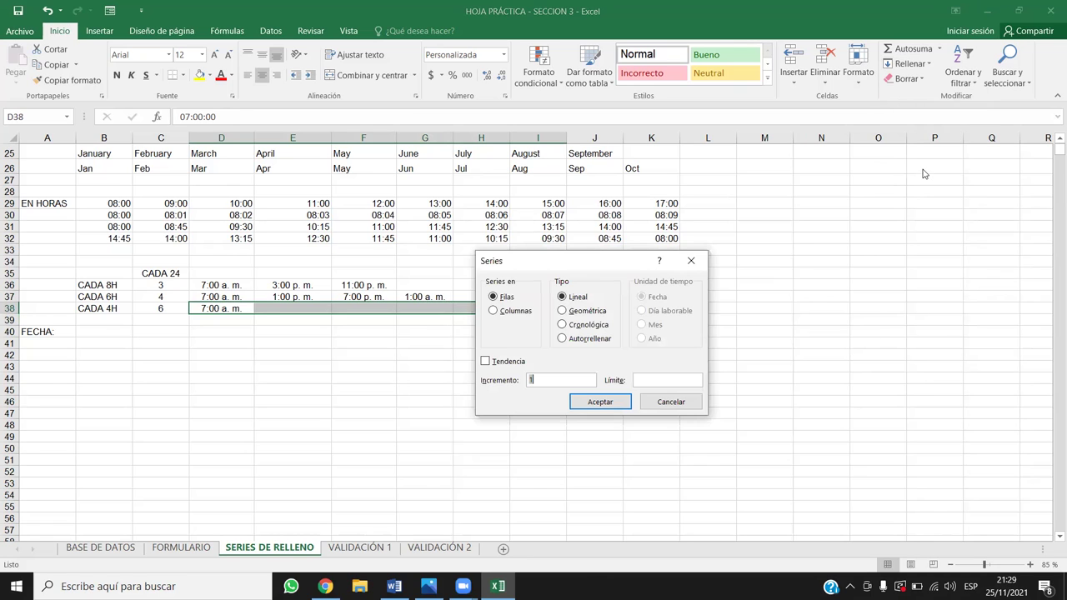
key("BackSpace")
type("4:0")
type("0")
left_click(600, 402)
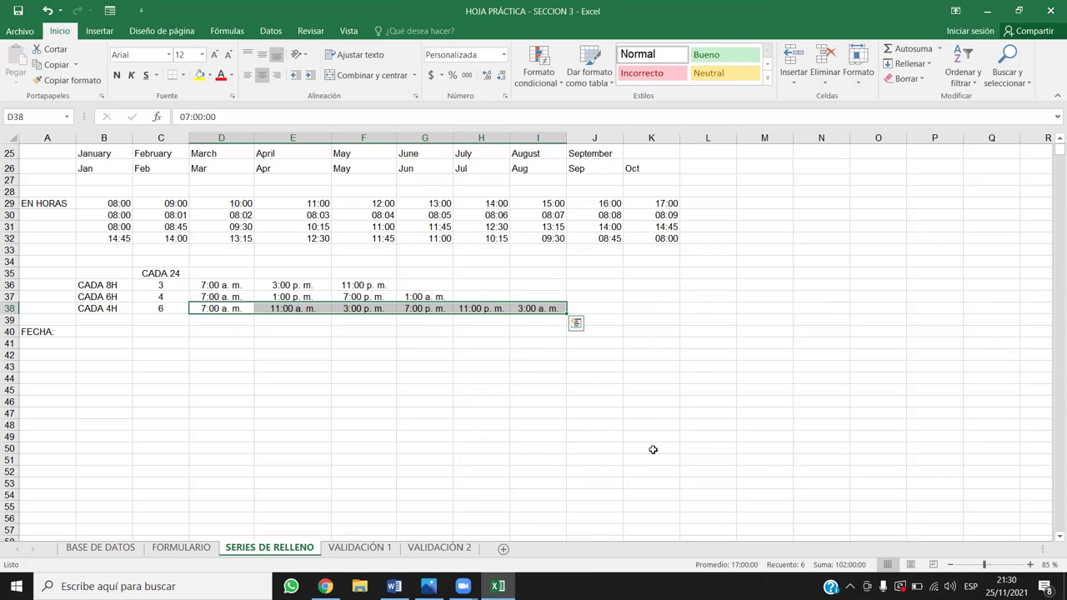
left_click(462, 438)
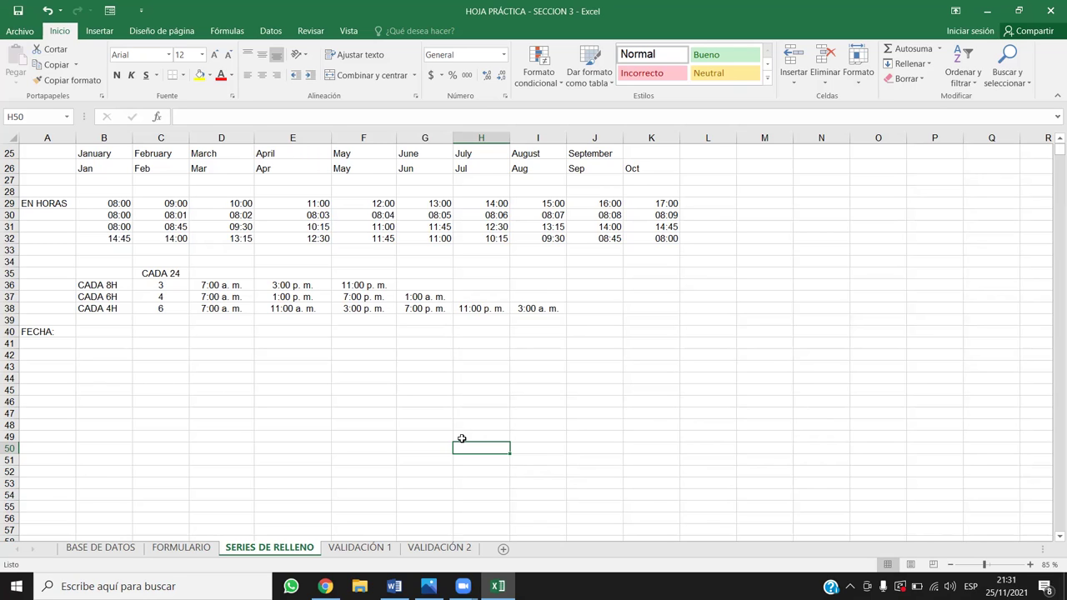
- Enter 25/11/2021 in B40 and fill it daily across to K40
left_click(113, 331)
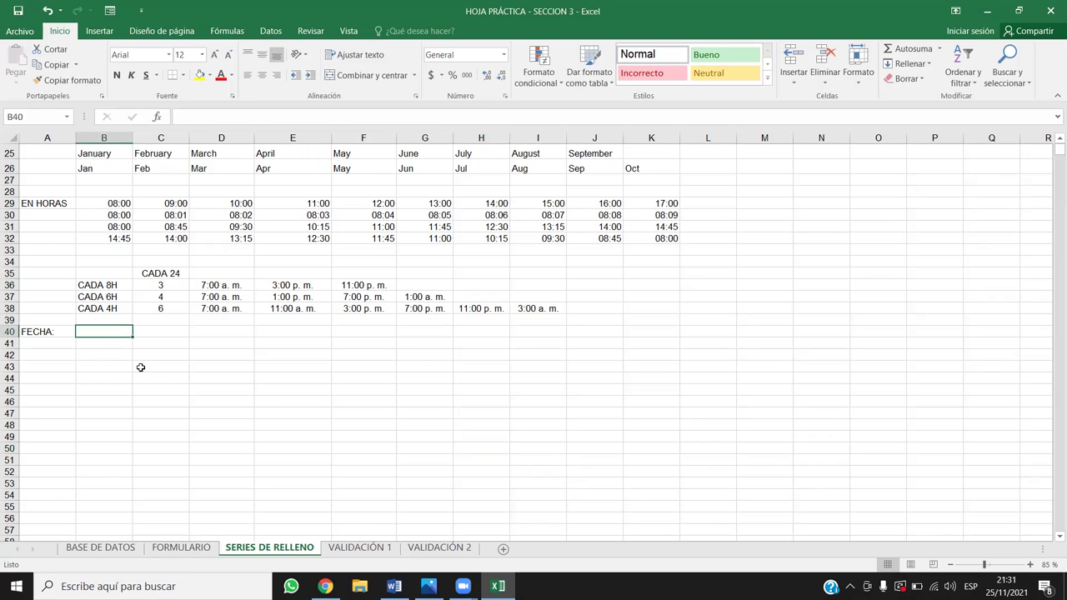
type("25/11/2021")
key("Return")
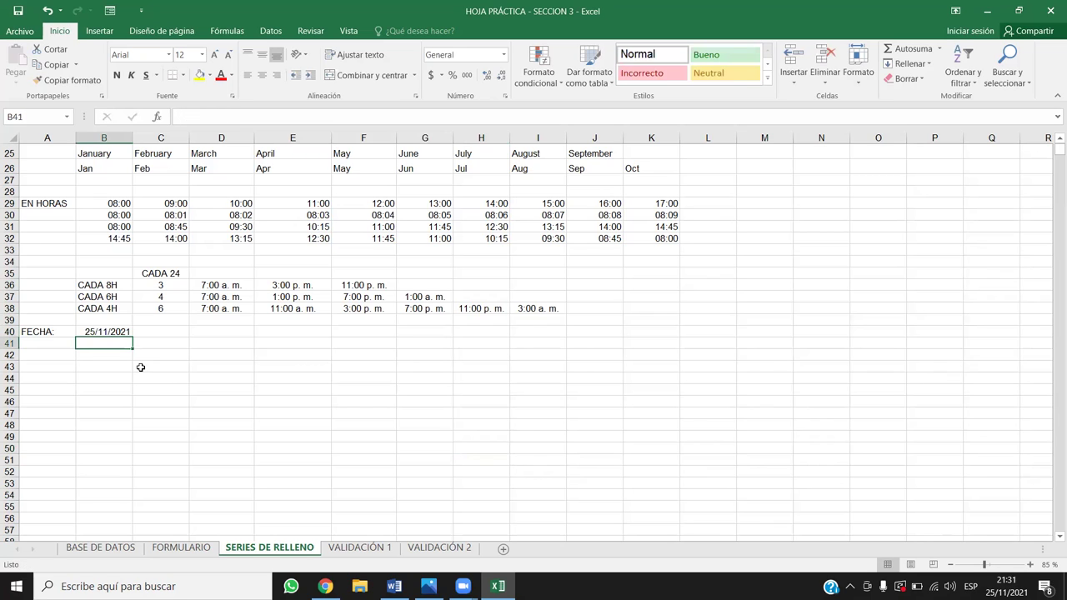
key("Up")
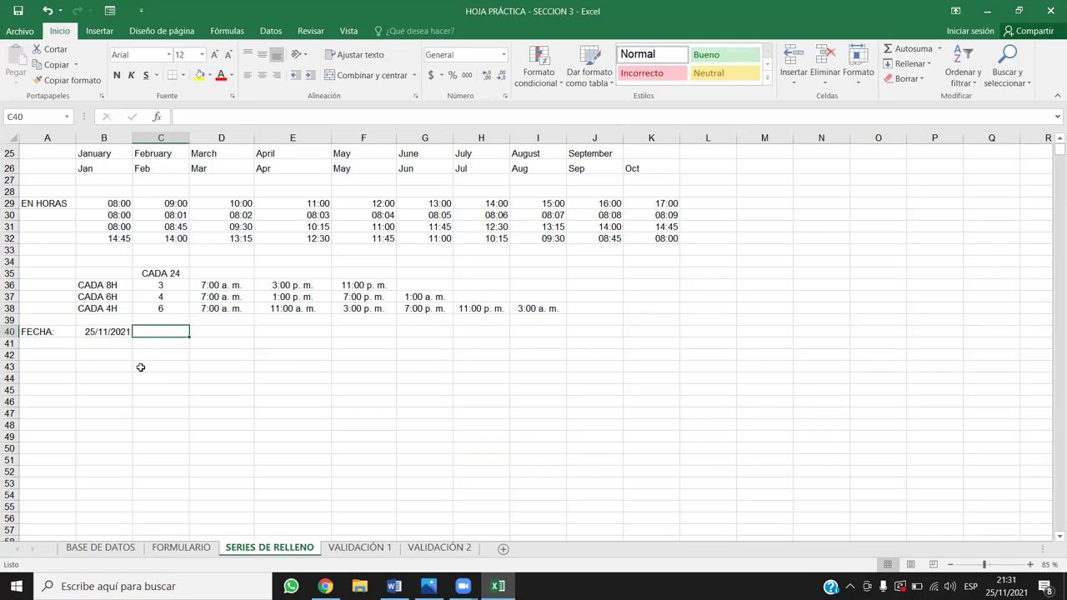
mouse_move(133, 336)
left_mouse_down()
mouse_move(750, 330)
mouse_move(677, 329)
left_mouse_up()
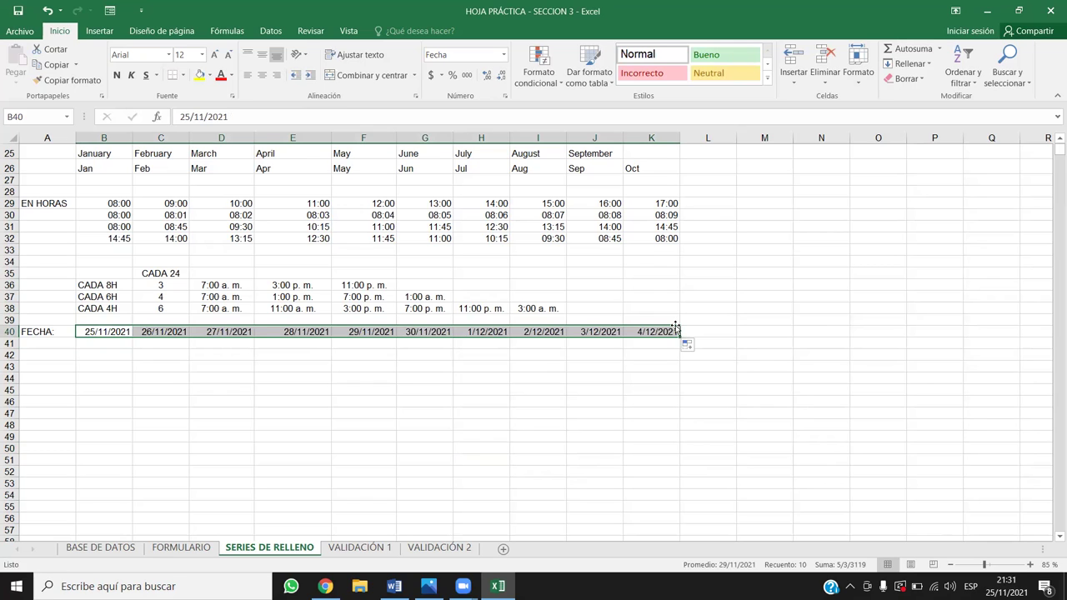
- Copy the 25/11/2021 date from B40 into B41 and B42
left_click(120, 332)
key("ctrl+c")
left_click(125, 352)
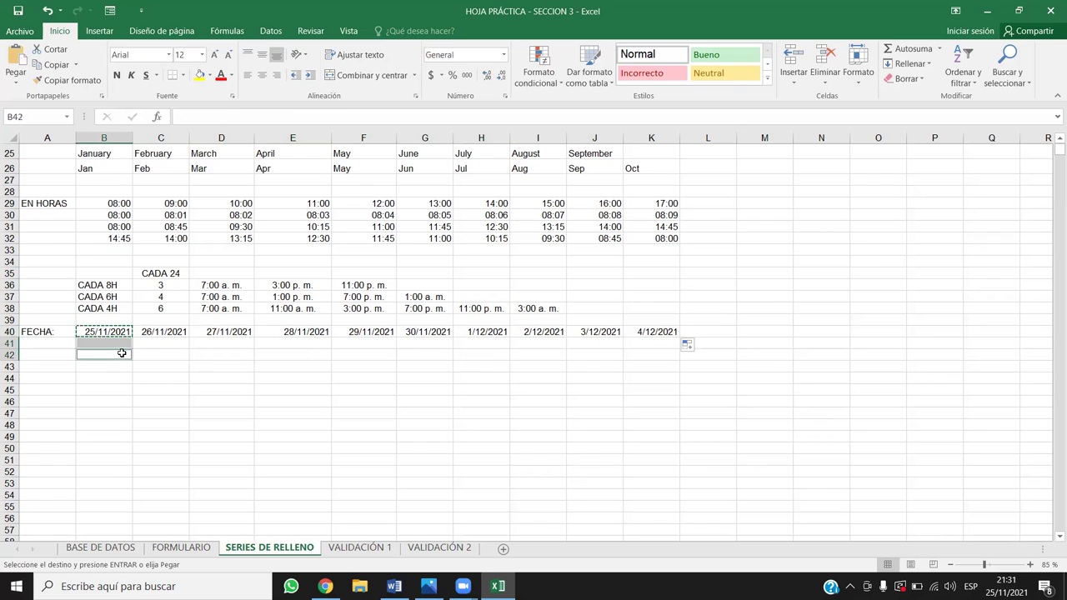
key("ctrl+v")
left_click(150, 369)
key("Escape")
- Fill row 41 from B41 to K41 with weekdays only (Rellenar días de la semana)
left_click(121, 344)
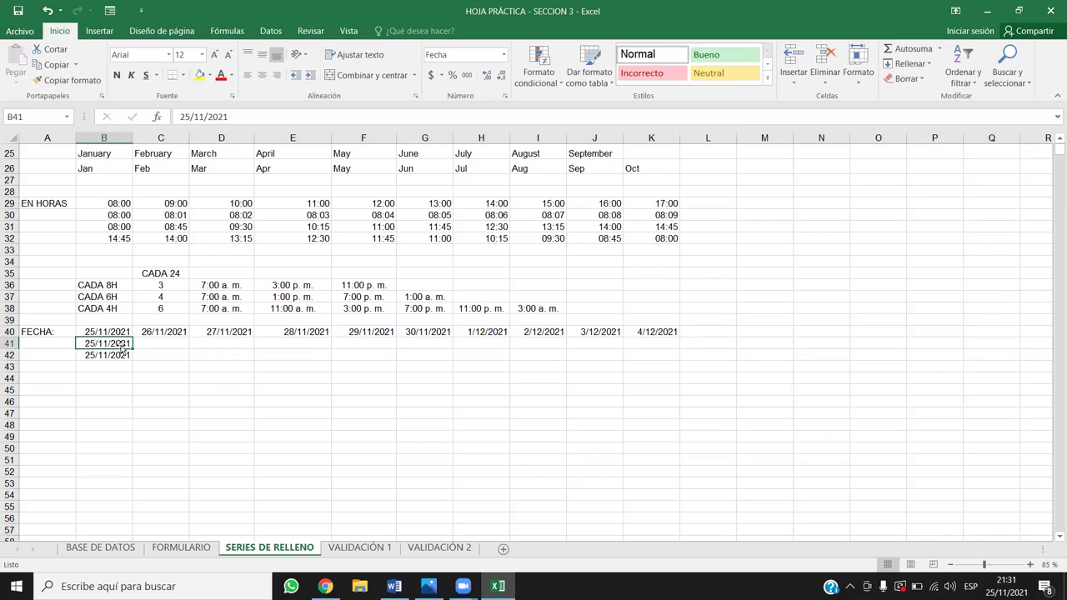
left_click_drag(136, 351, 679, 351)
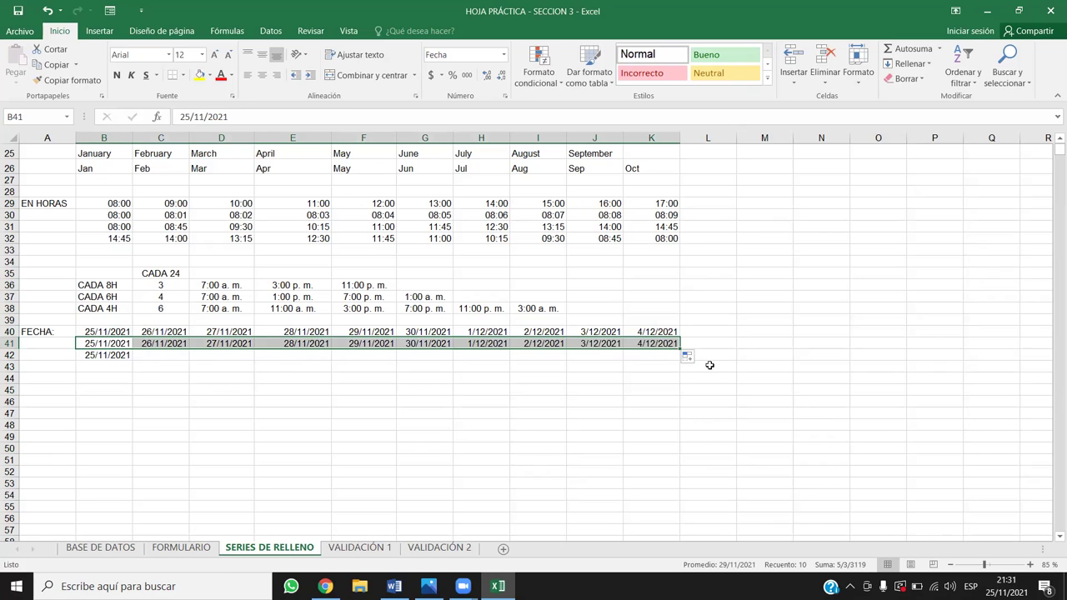
left_click(688, 357)
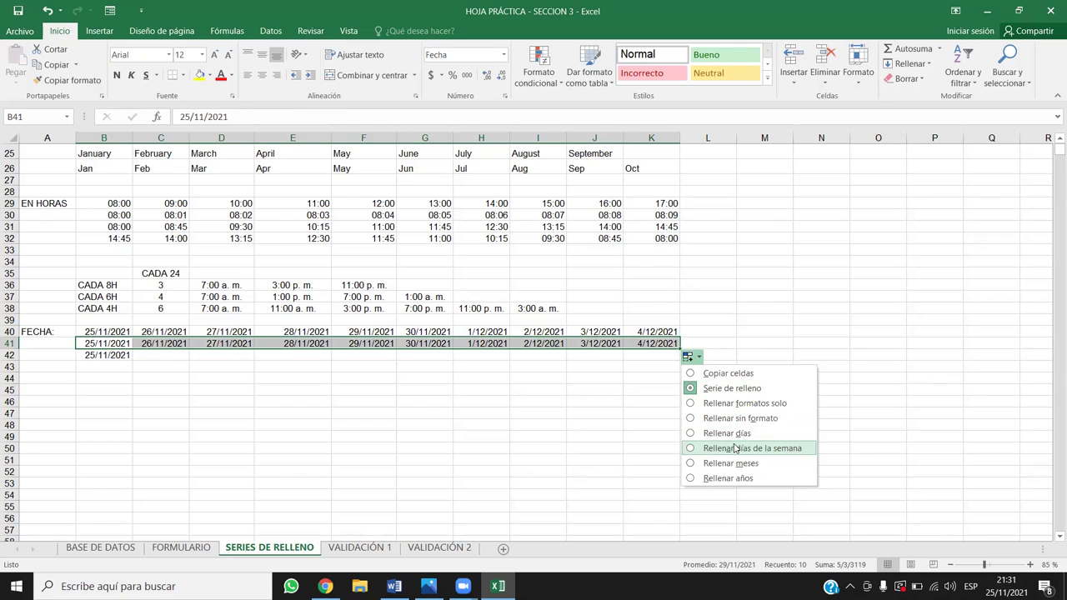
left_click(734, 448)
left_click(514, 390)
left_click(291, 389)
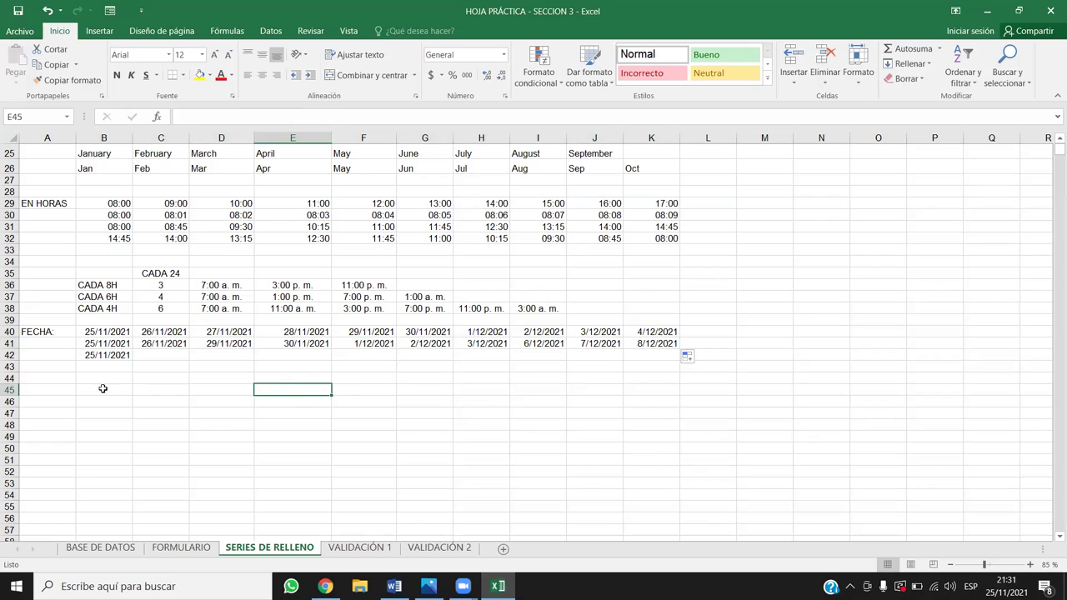
left_click_drag(92, 343, 657, 343)
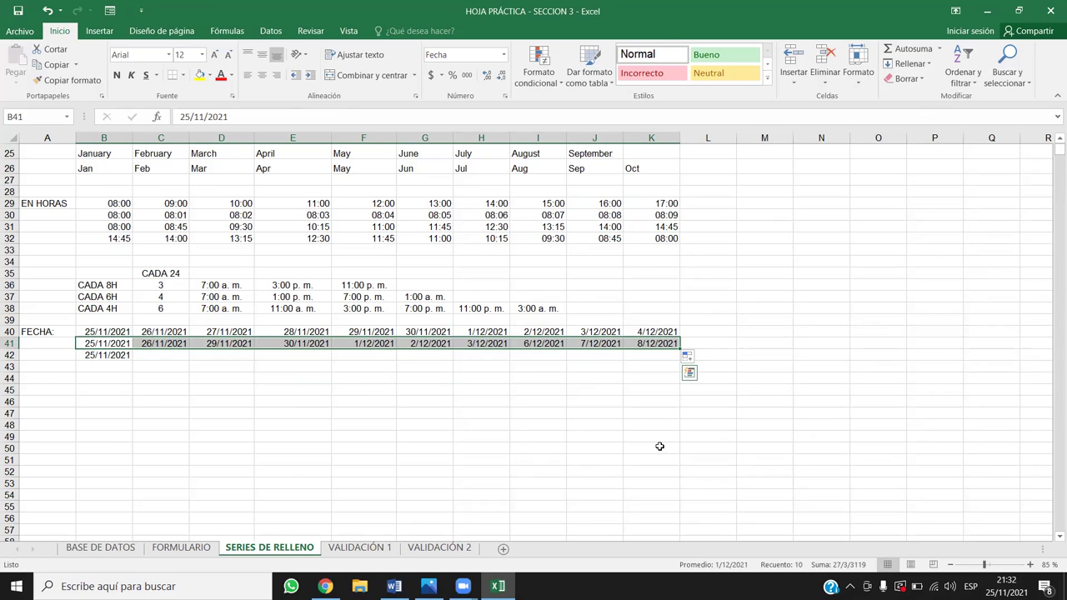
- Drag-fill B42's date across row 42, then clear C42:K42 again
left_click(119, 358)
left_click_drag(132, 361, 675, 362)
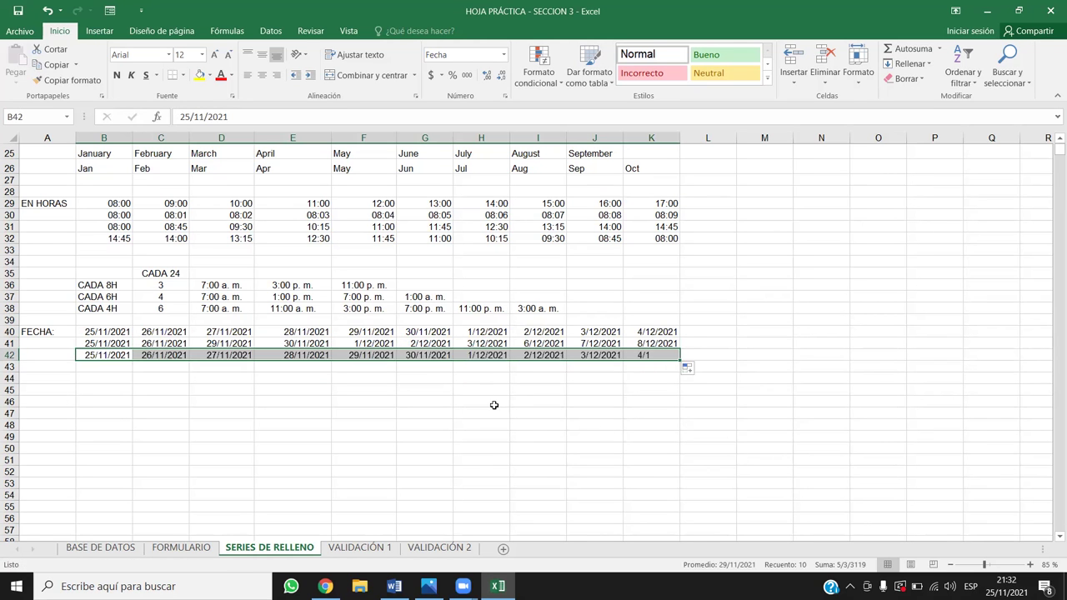
scroll(481, 388, "up", 2, "ctrl")
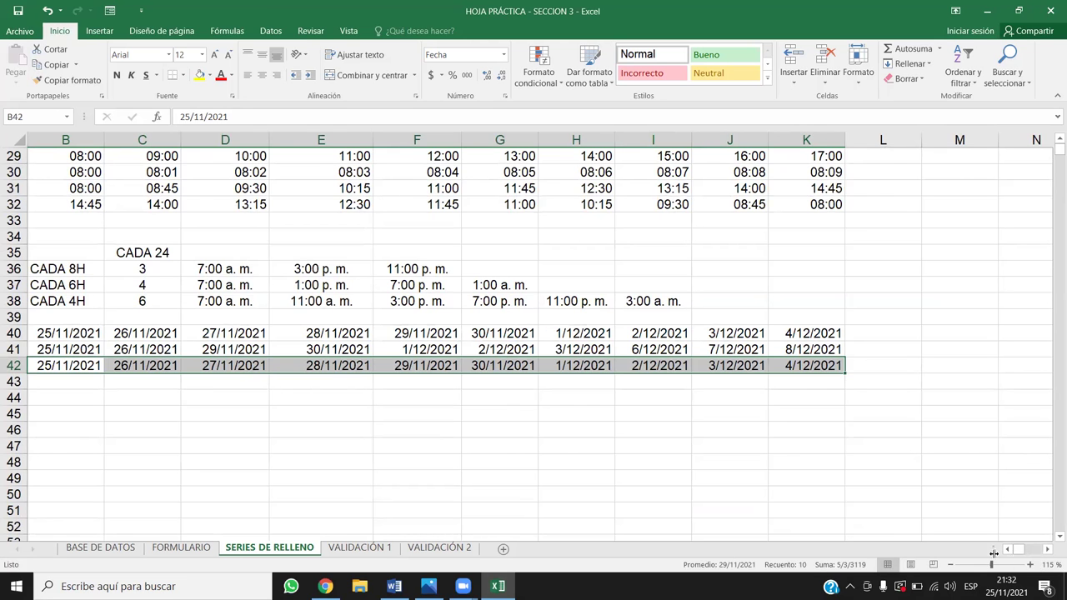
left_click(1008, 550)
left_click(575, 430)
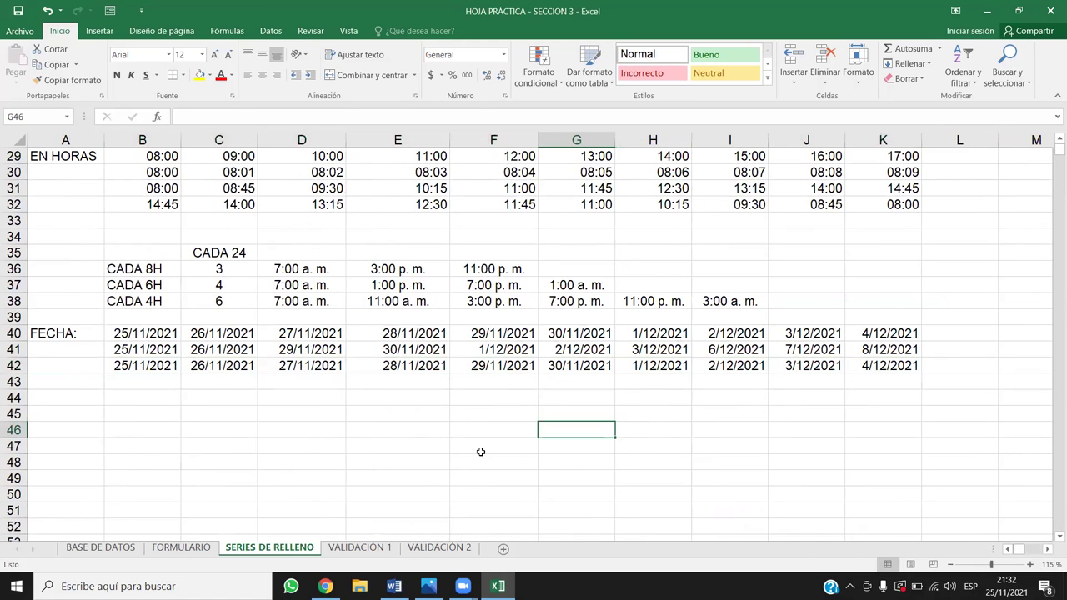
scroll(468, 415, "up", 1, "ctrl")
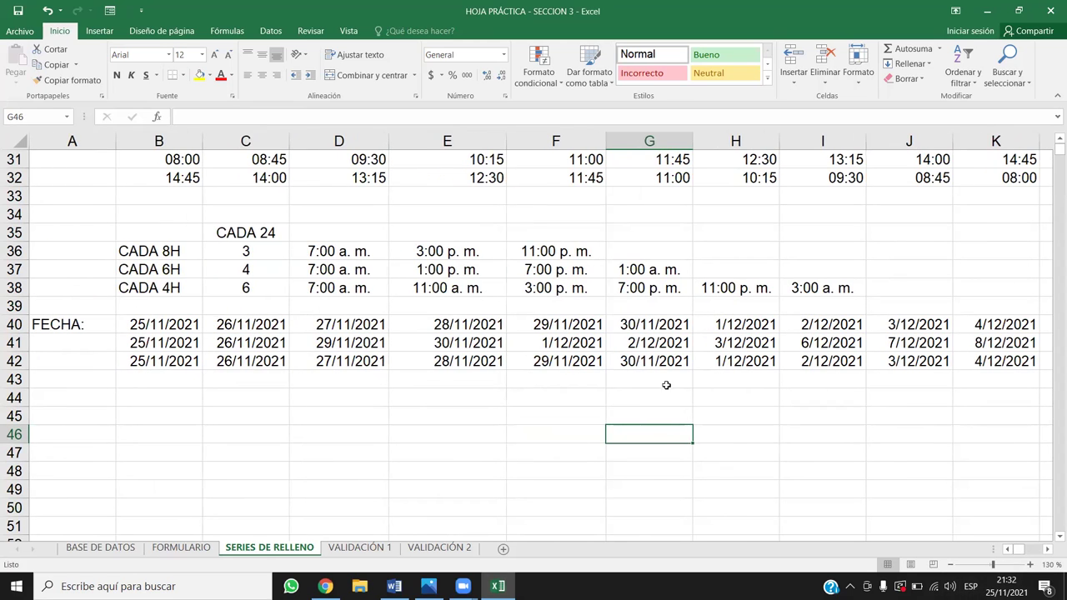
mouse_move(165, 356)
left_mouse_down()
mouse_move(1042, 361)
mouse_move(229, 367)
left_mouse_up()
left_click(990, 381)
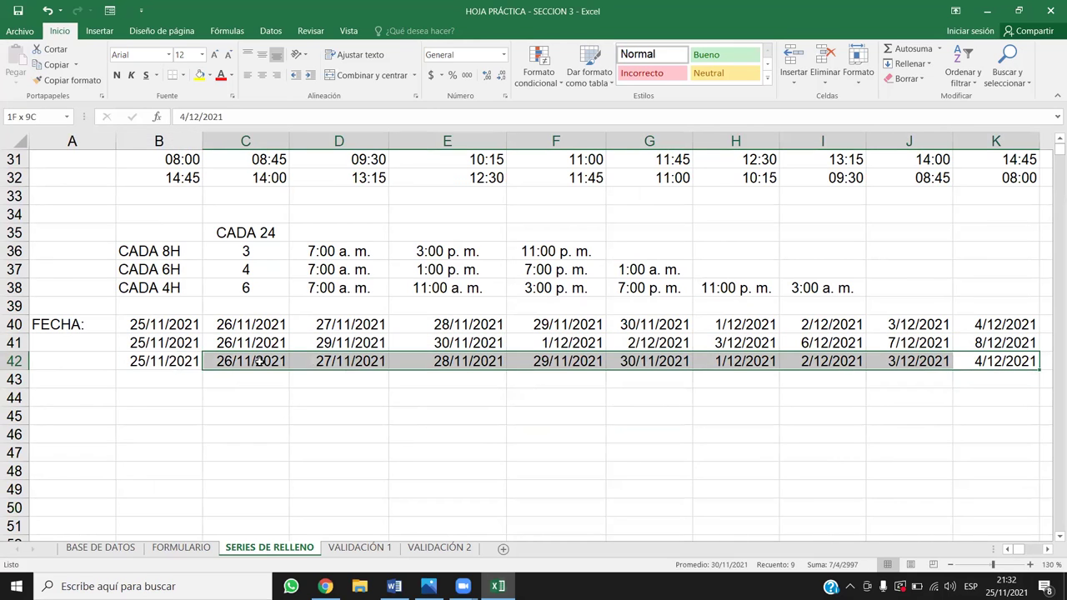
key("Delete")
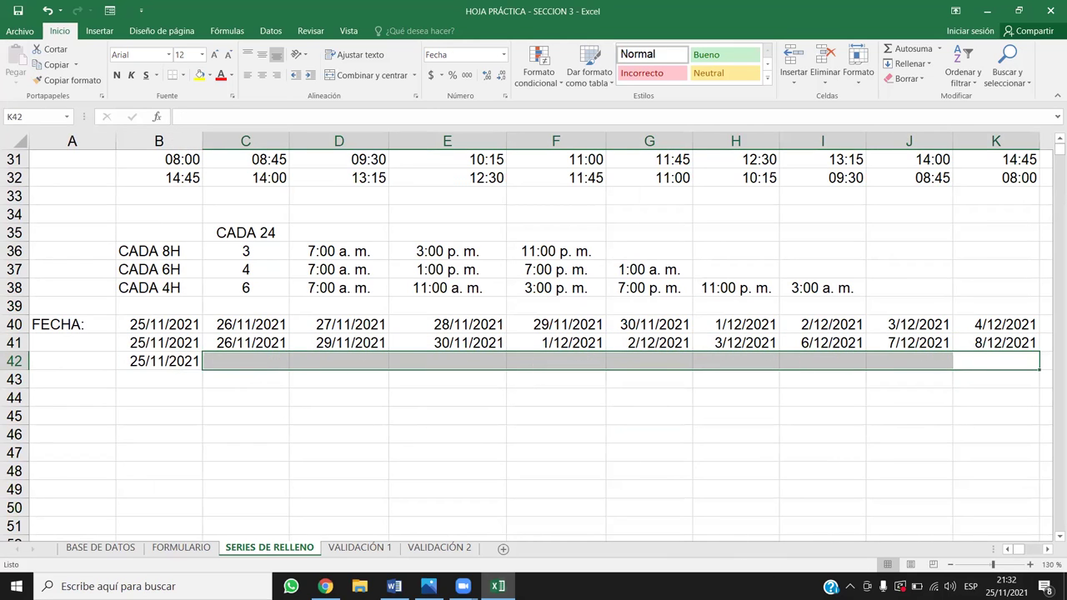
- Zoom out slightly and refill B42's date daily across to K42
left_click(951, 565)
left_click(951, 565)
left_click(850, 432)
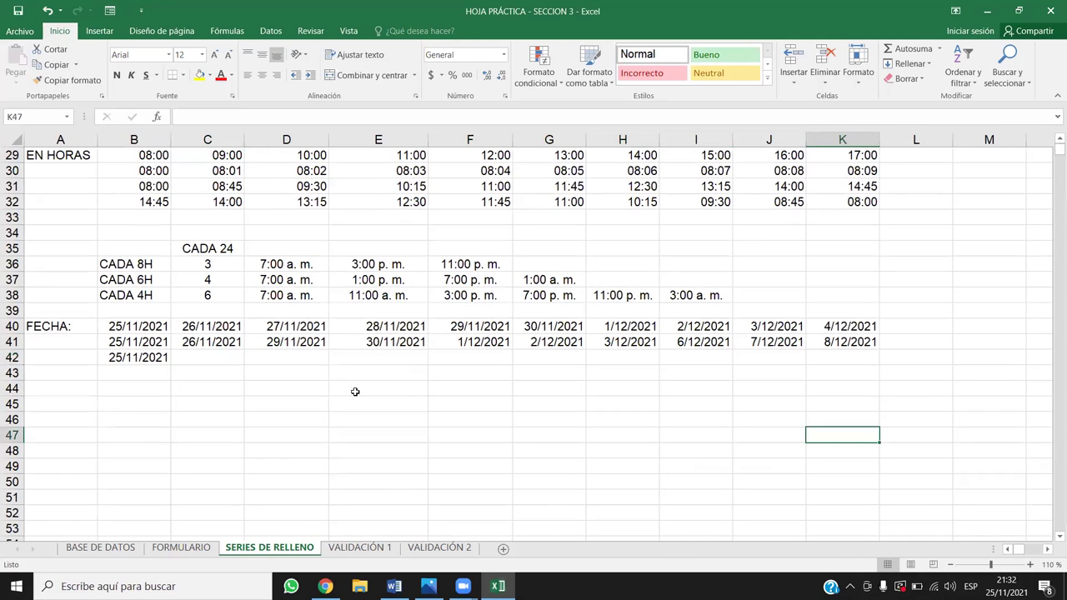
left_click(158, 357)
left_click_drag(170, 364, 852, 375)
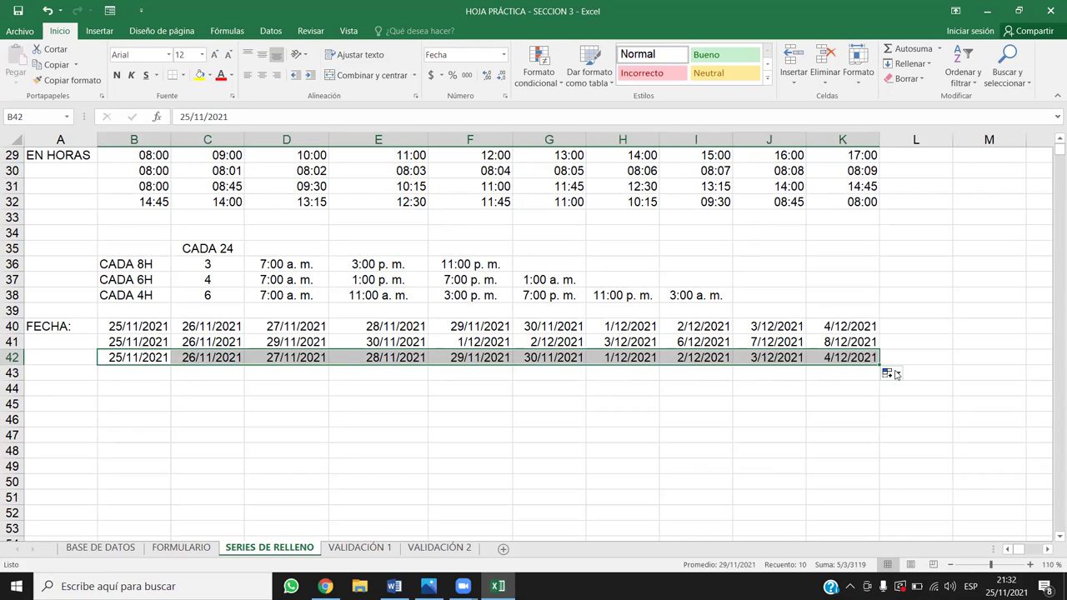
- Switch row 42 to Rellenar meses so it runs 25/11/2021 to 25/8/2022
left_click(890, 374)
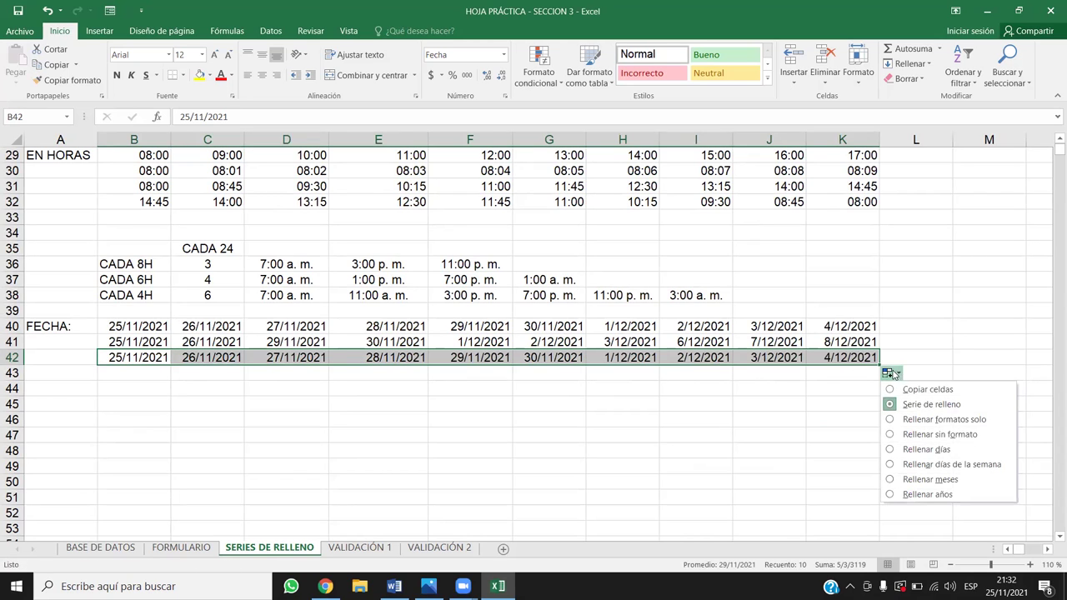
left_click(920, 481)
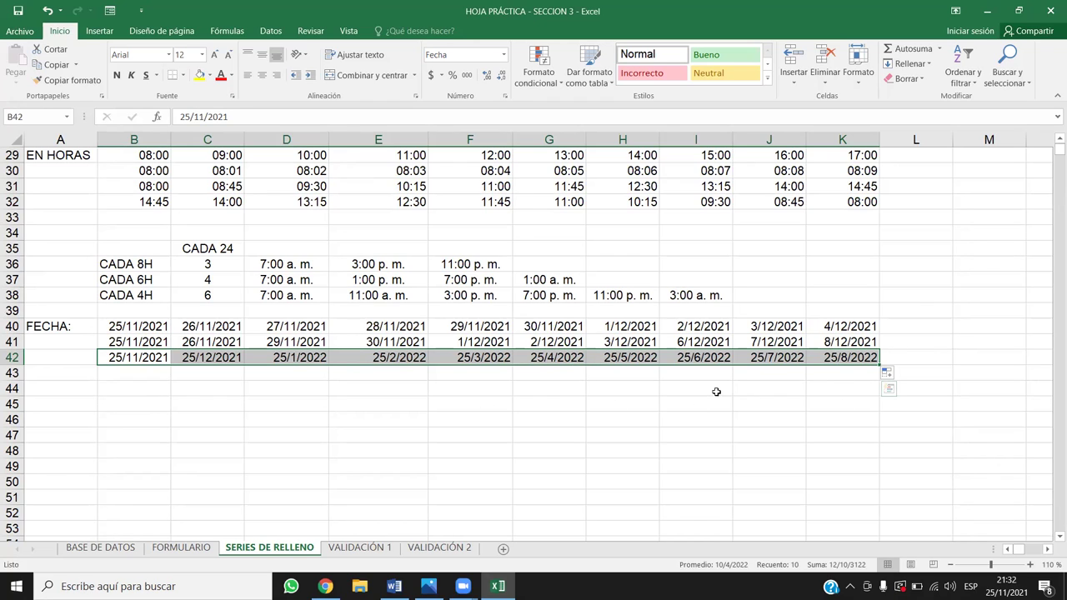
- Enter 25/11/2021 in B43, fill to K43 and switch to Rellenar años, ending 25/11/2030
left_click(139, 377)
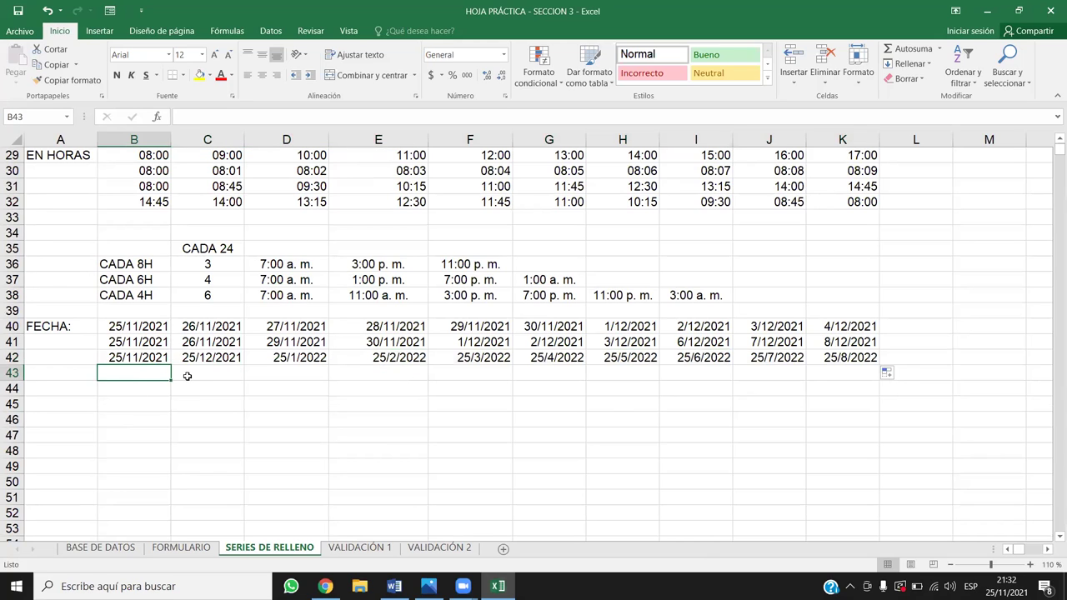
type("25/11/20")
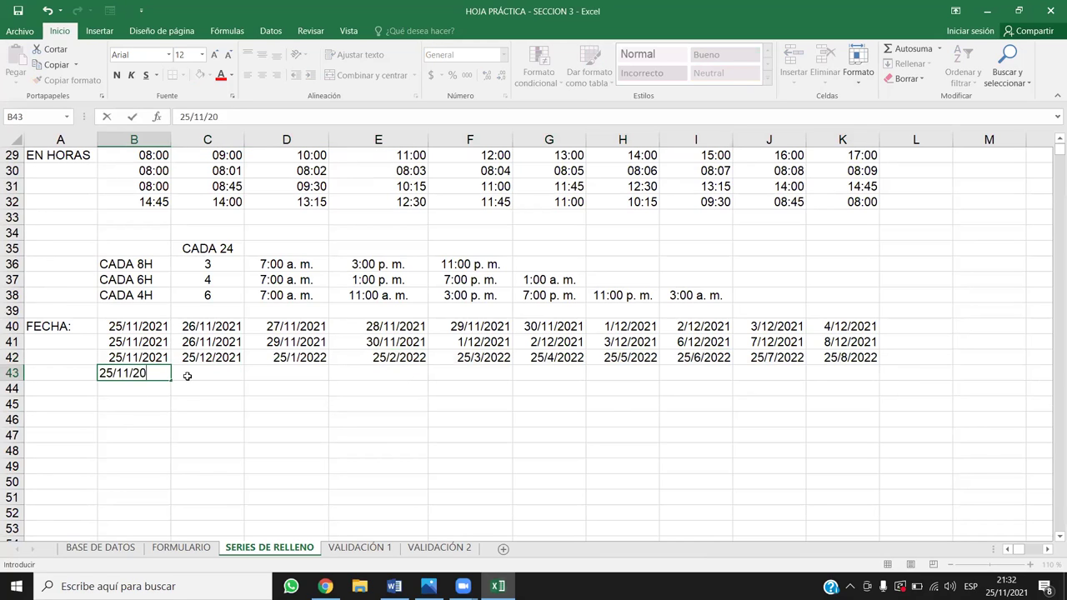
type("21")
key("Return")
left_click(154, 371)
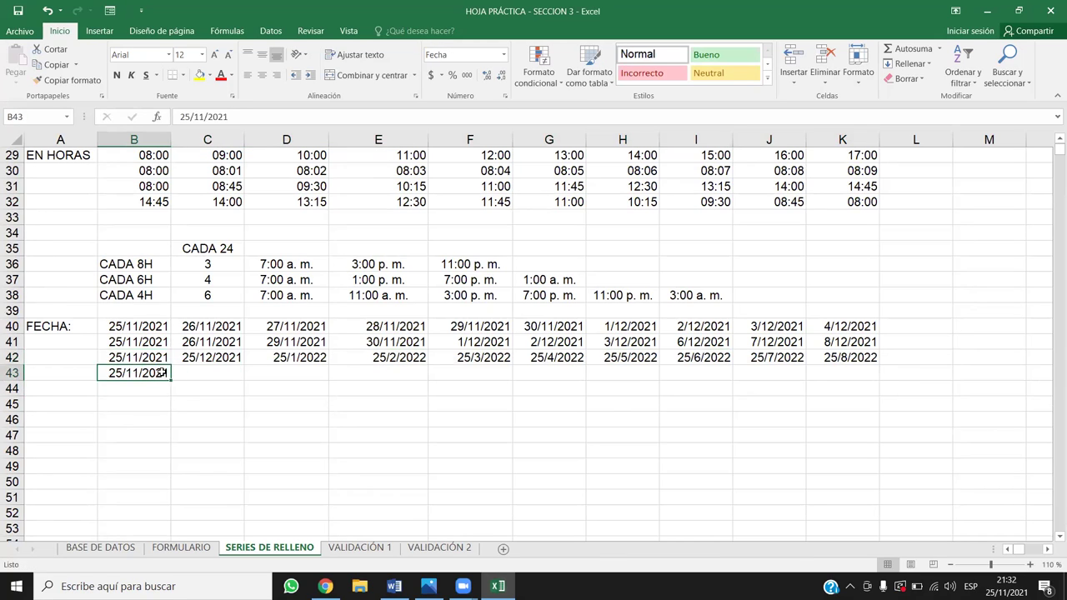
left_click_drag(169, 379, 846, 393)
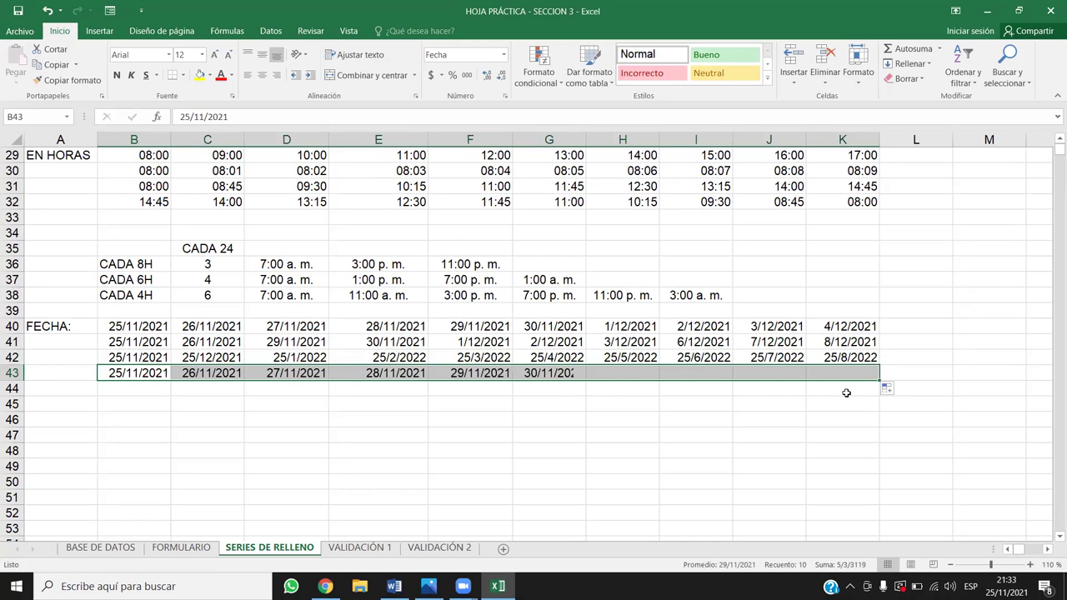
left_click(888, 388)
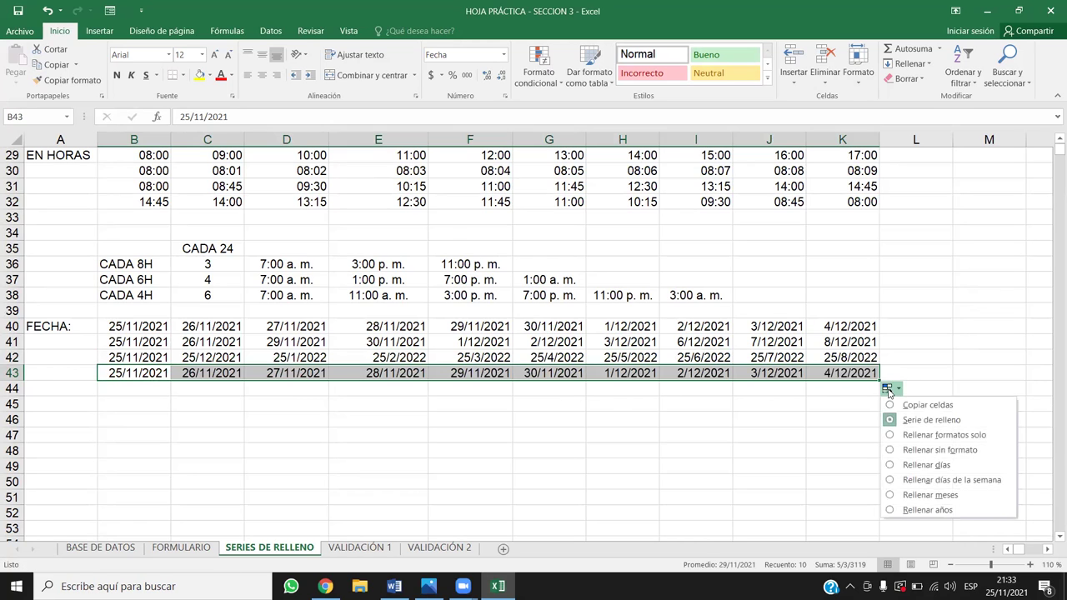
left_click(919, 510)
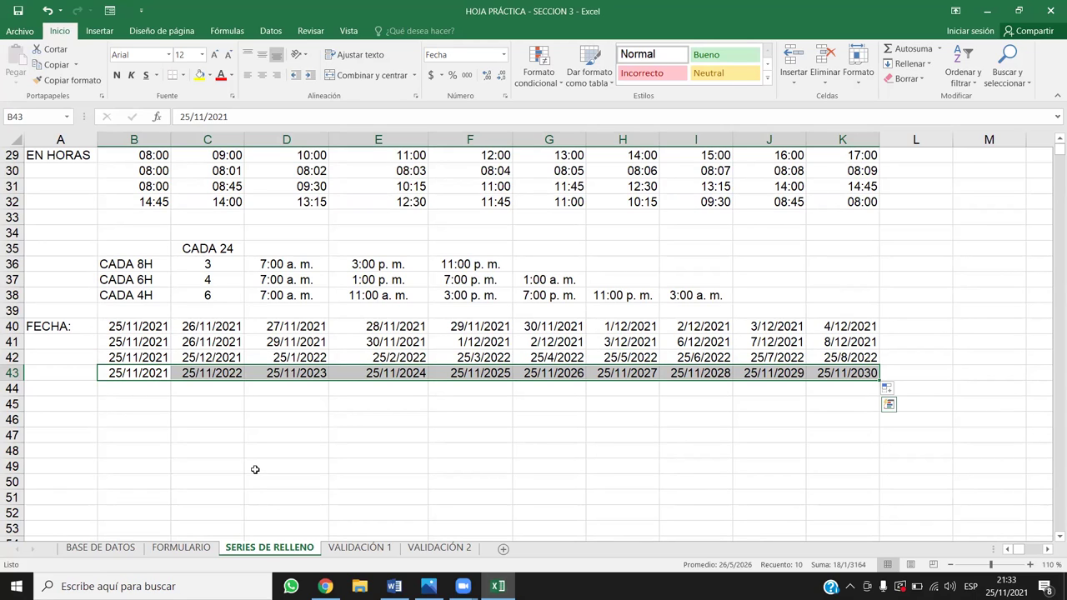
- Enter 25-11-2021 in B44 and format it in the 03-14-2012 month-day-year style
left_click(123, 392)
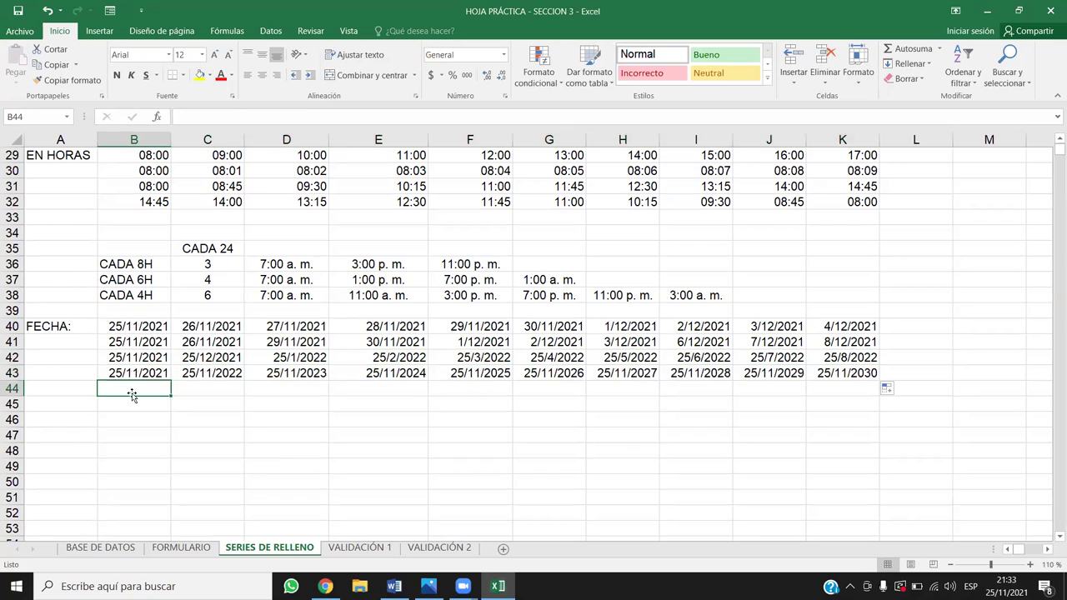
type("25-")
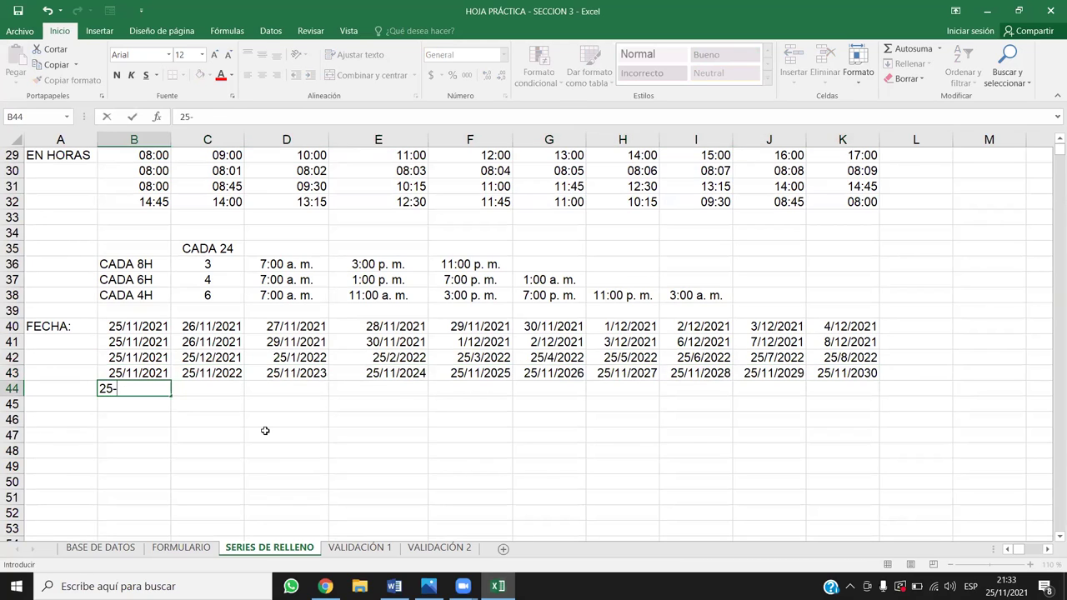
type("11-20")
key("Return")
key("Up")
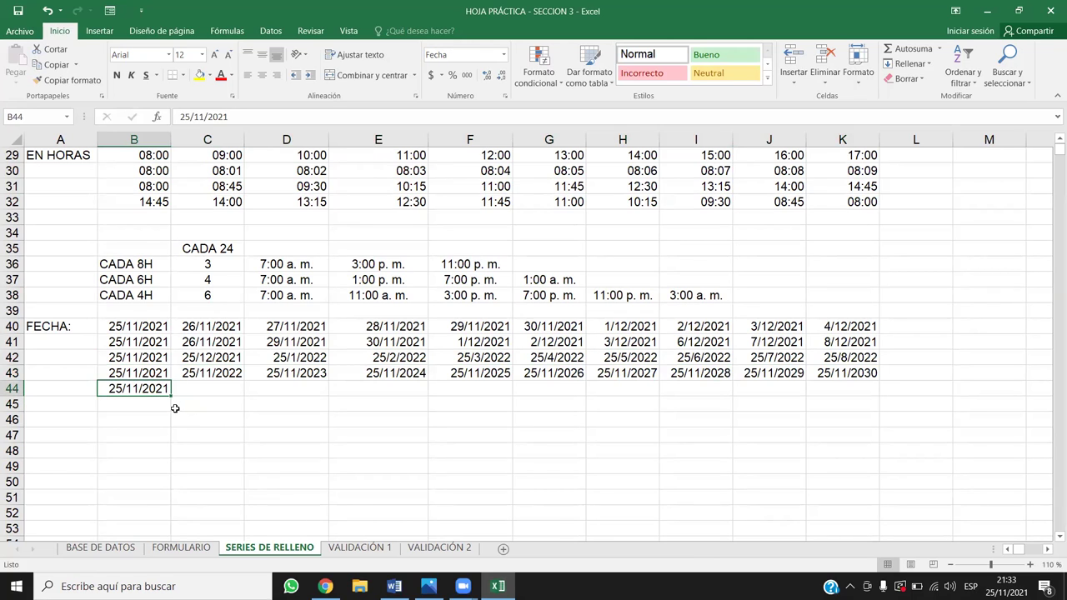
left_click(503, 54)
left_click(504, 396)
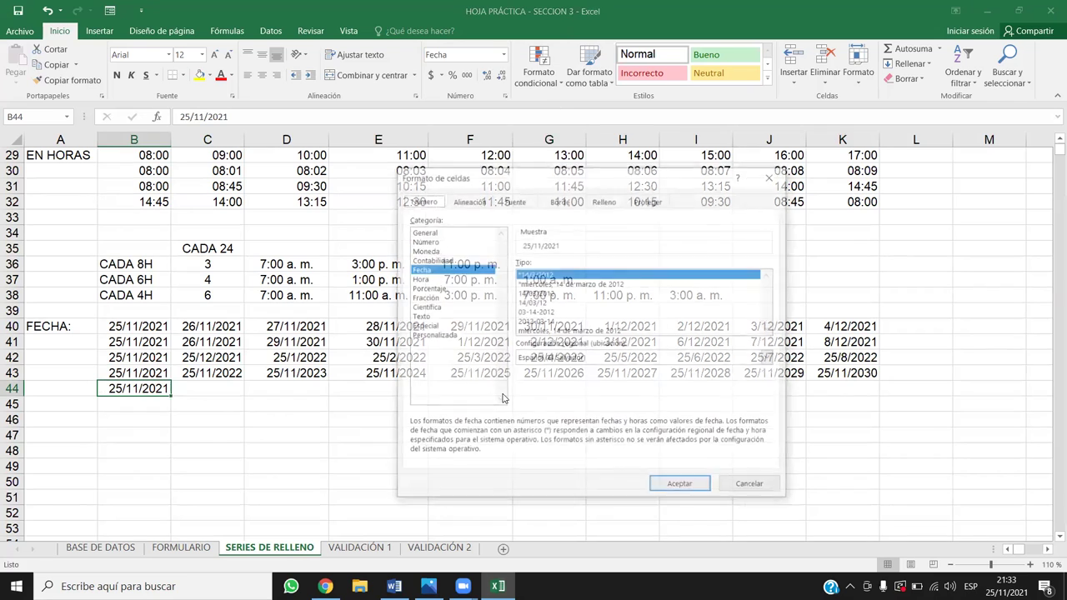
left_click(538, 313)
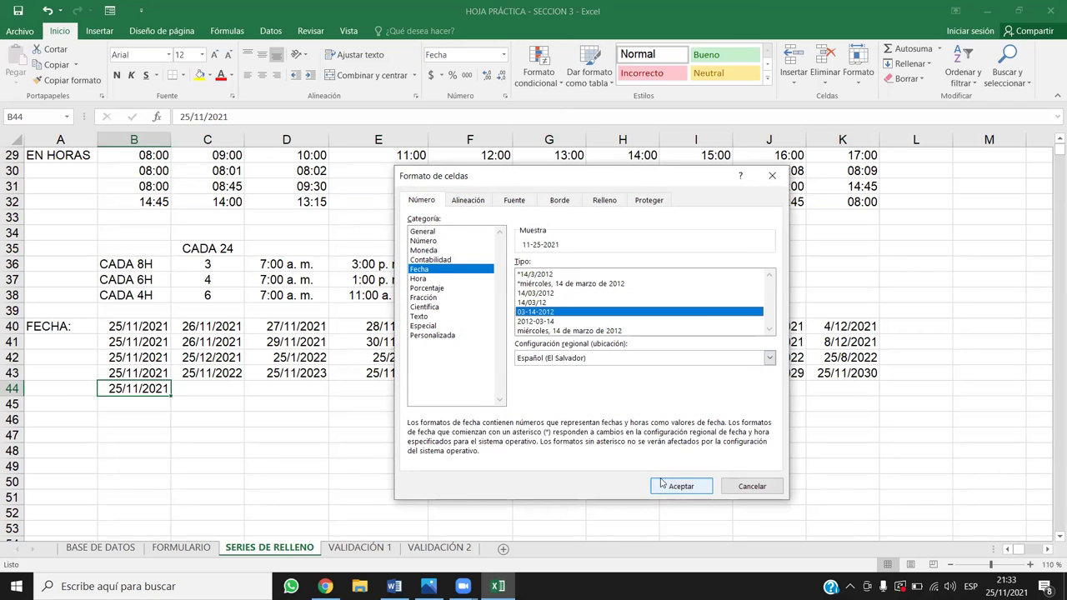
left_click(663, 483)
left_click_drag(170, 394, 858, 398)
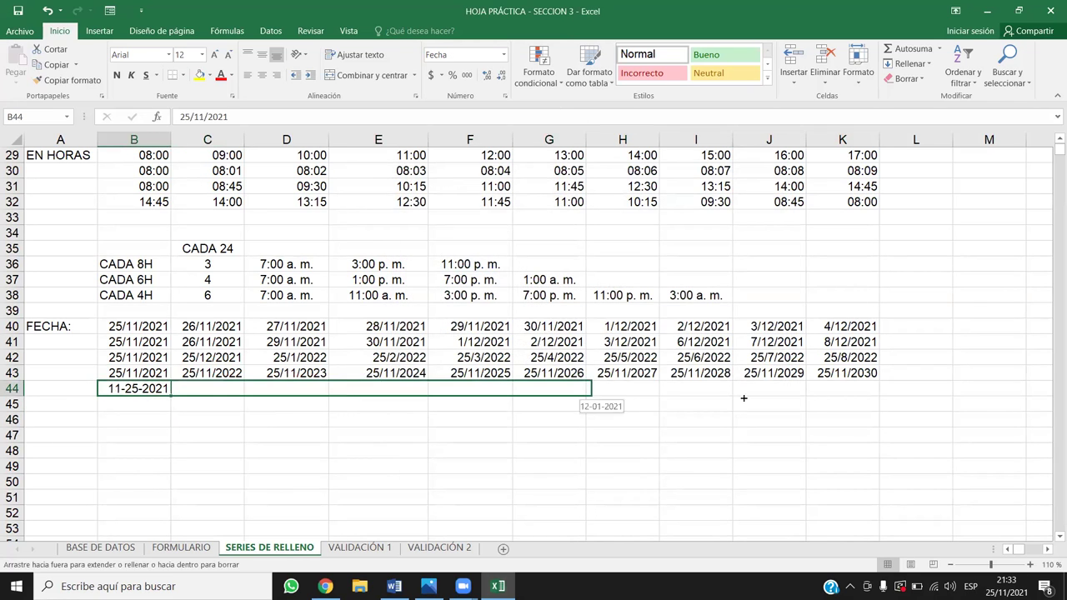
left_click(551, 448)
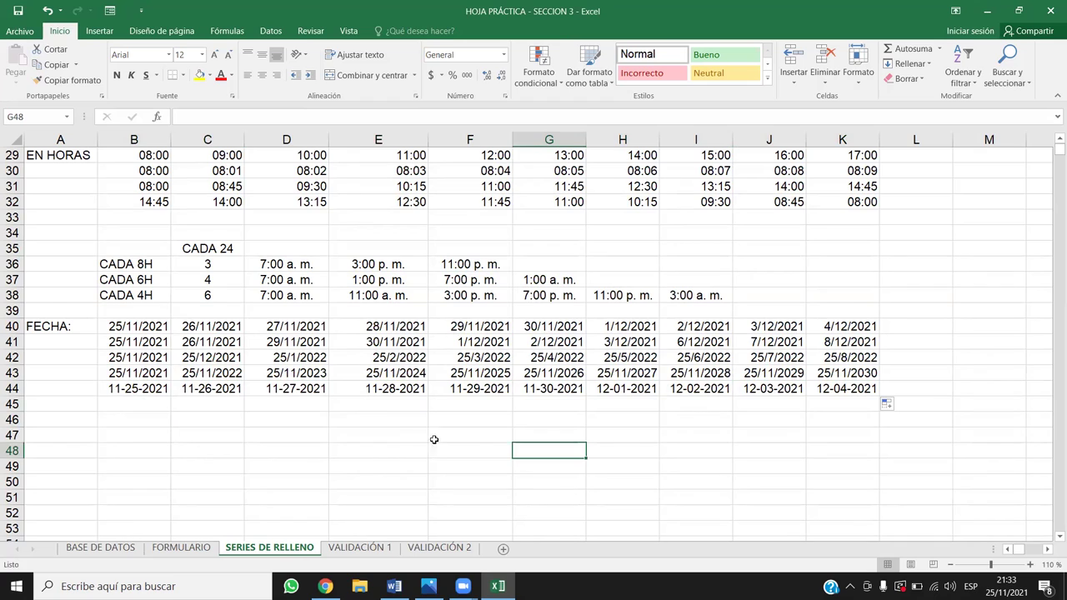
left_click(266, 417)
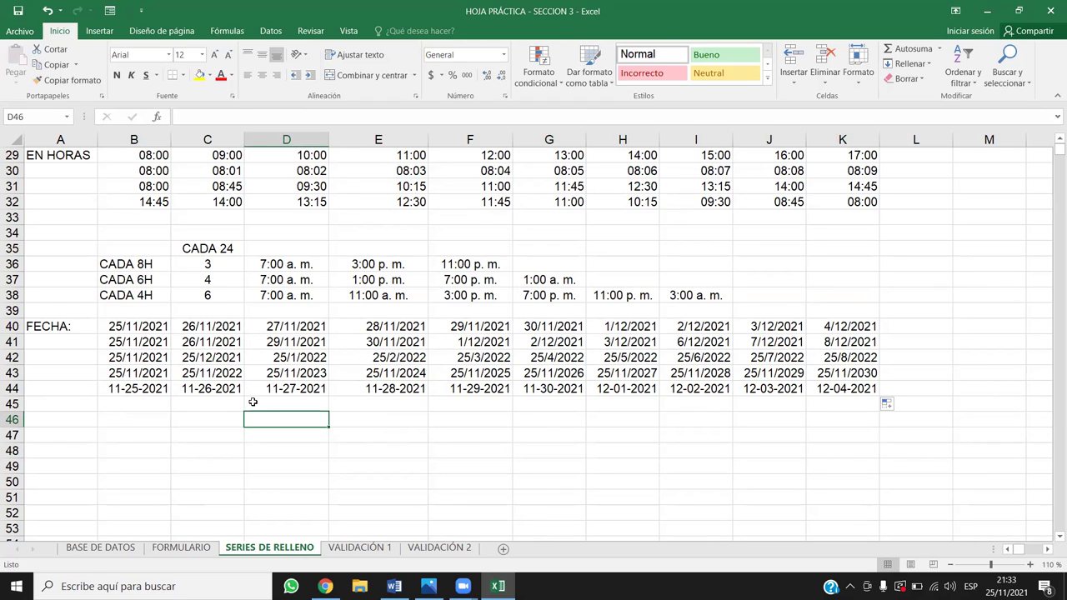
left_click(183, 389)
left_click(284, 392)
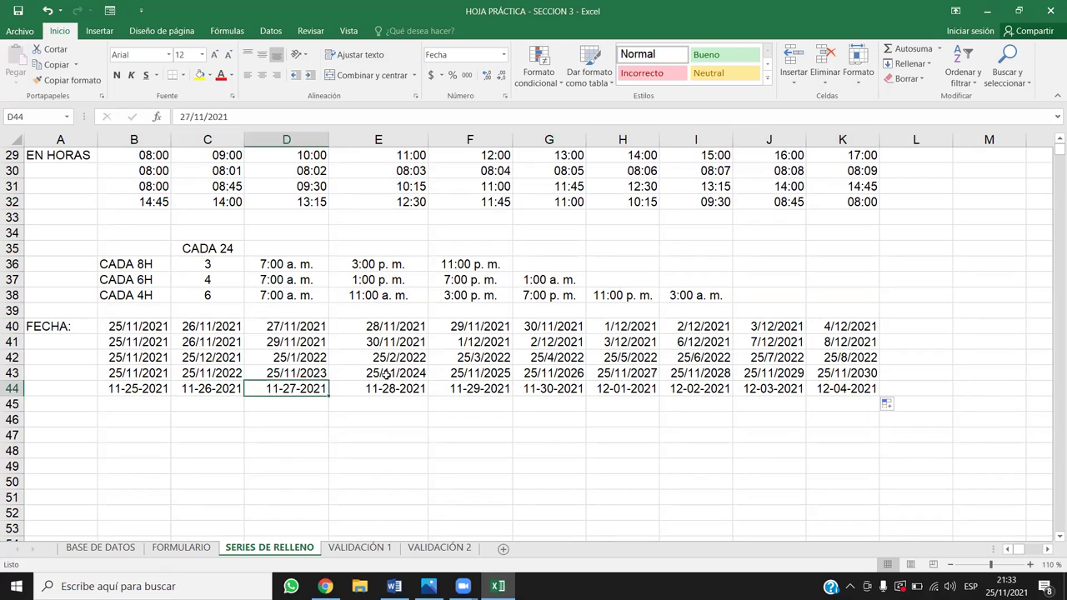
left_click(387, 387)
left_click(293, 389)
left_click(404, 384)
left_click(493, 391)
left_click(667, 407)
left_click_drag(163, 391, 834, 384)
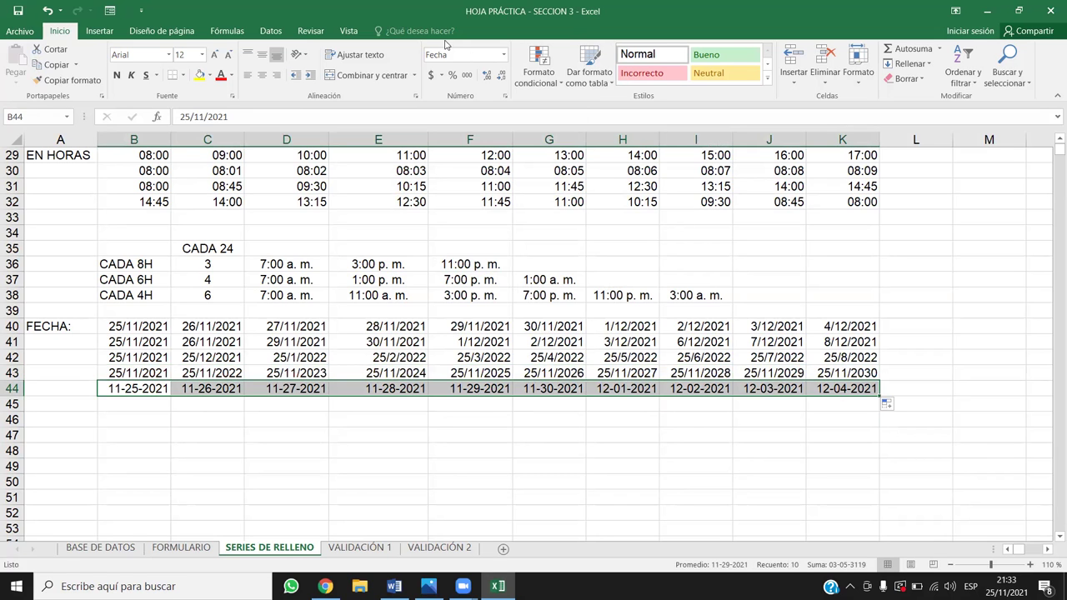
- Reformat B44:K44 with the *14/3/2012 date type, reading 25/11/2021 to 4/12/2021
left_click(503, 54)
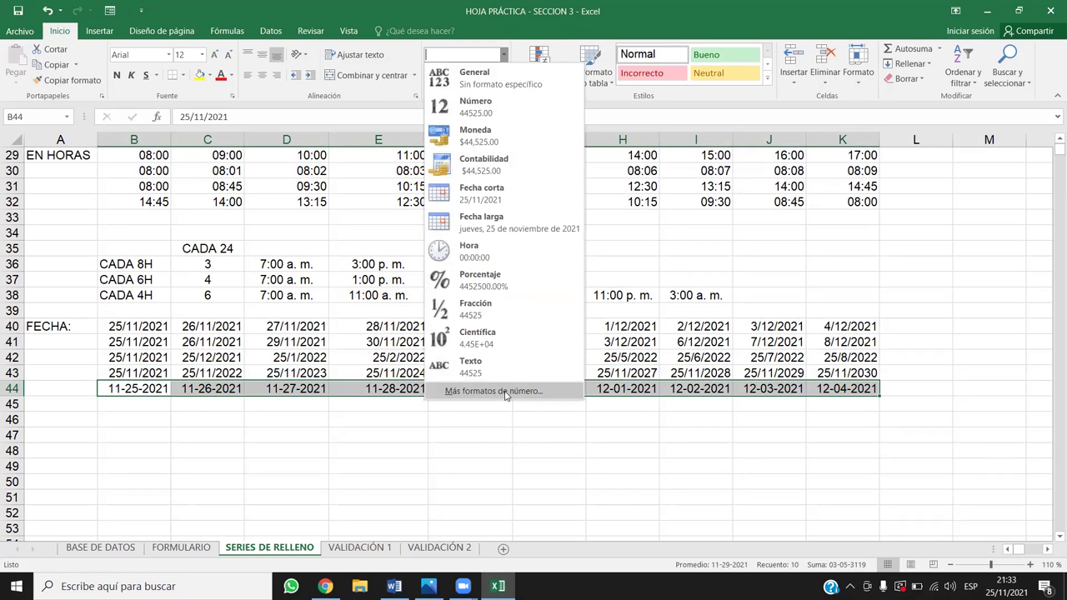
left_click(506, 391)
left_click(550, 274)
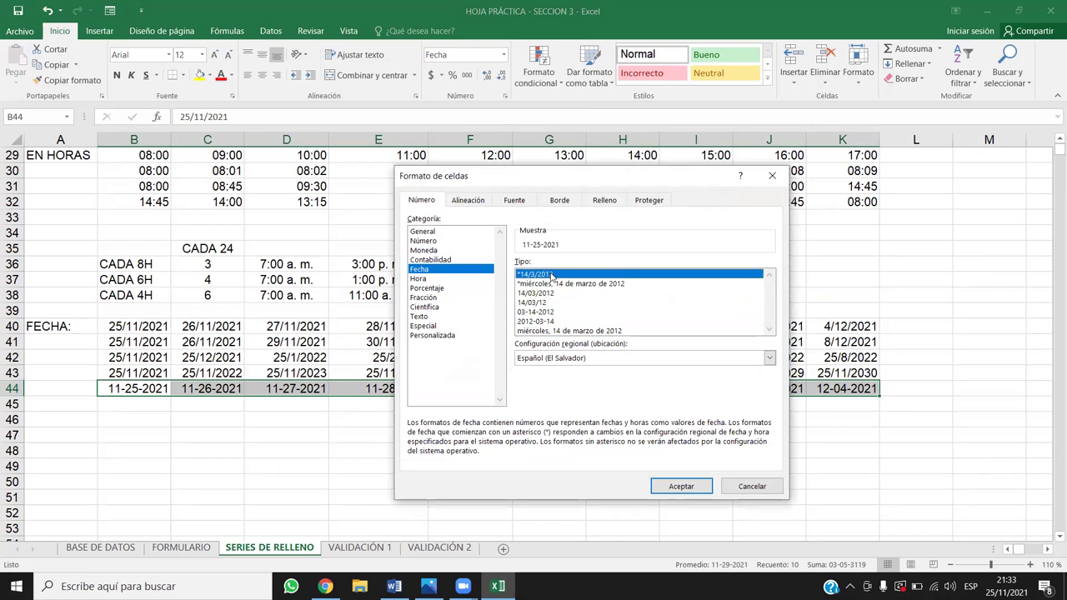
left_click(684, 486)
left_click(377, 466)
left_click(375, 429)
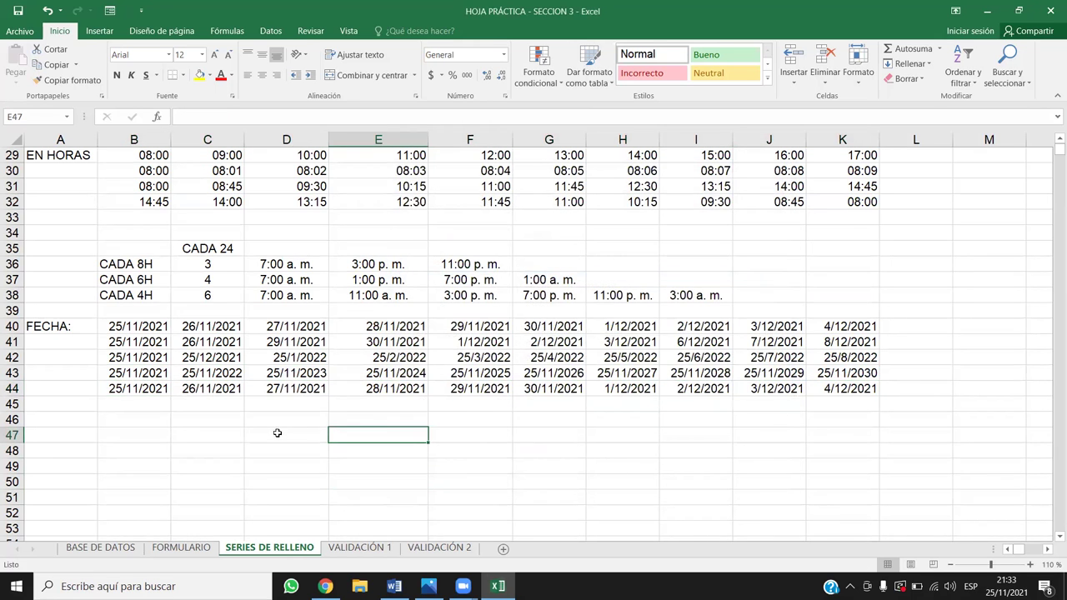
mouse_move(125, 390)
left_mouse_down()
mouse_move(848, 388)
mouse_move(839, 382)
left_mouse_up()
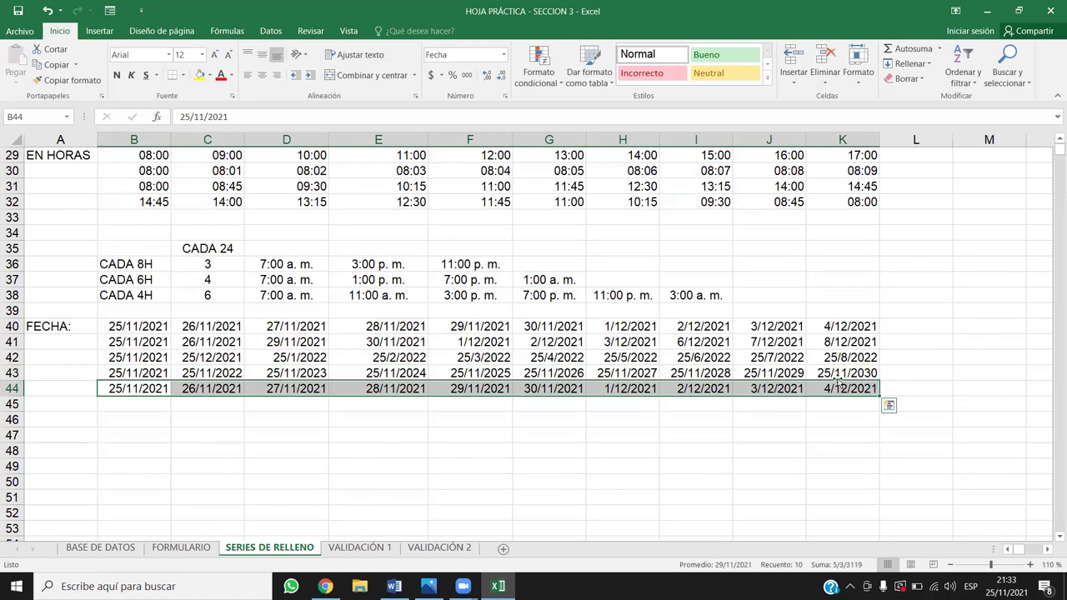
- Clear the dates from row 44
key("Delete")
scroll(753, 412, "up", 5)
scroll(500, 333, "up", 4)
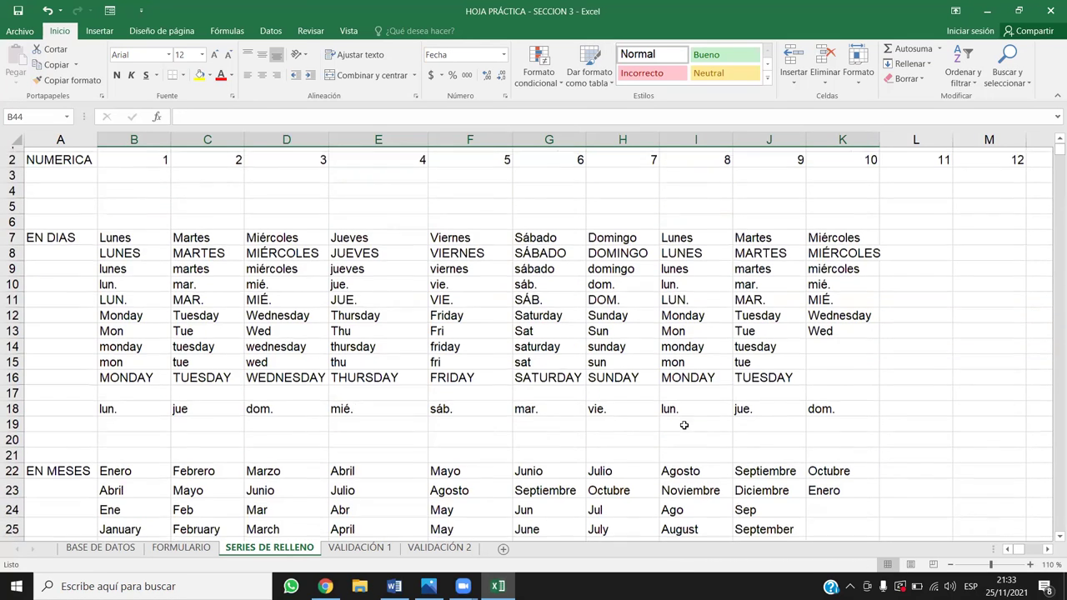
scroll(279, 209, "up", 1)
- Select the NUMERICA numbers in row 2 and locate the cell holding 12
left_click_drag(150, 167, 909, 171)
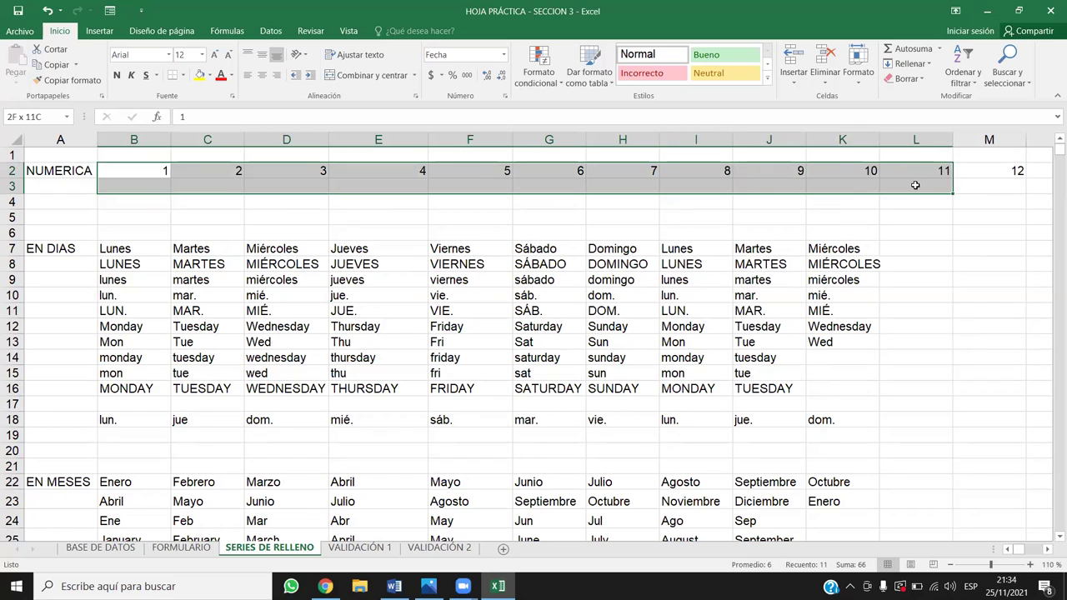
left_click(149, 188)
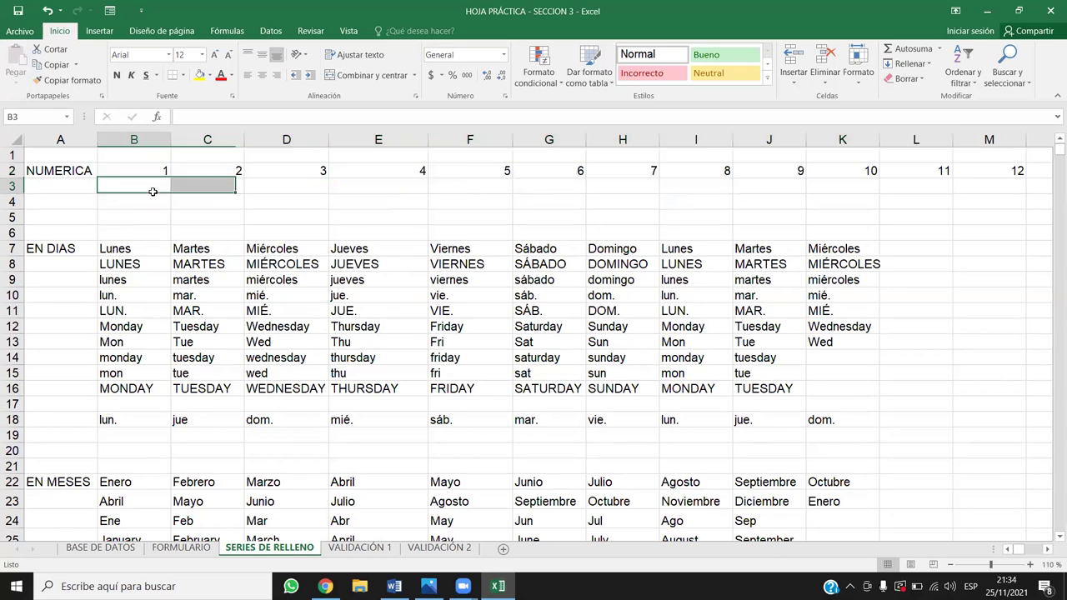
left_click_drag(167, 170, 811, 154)
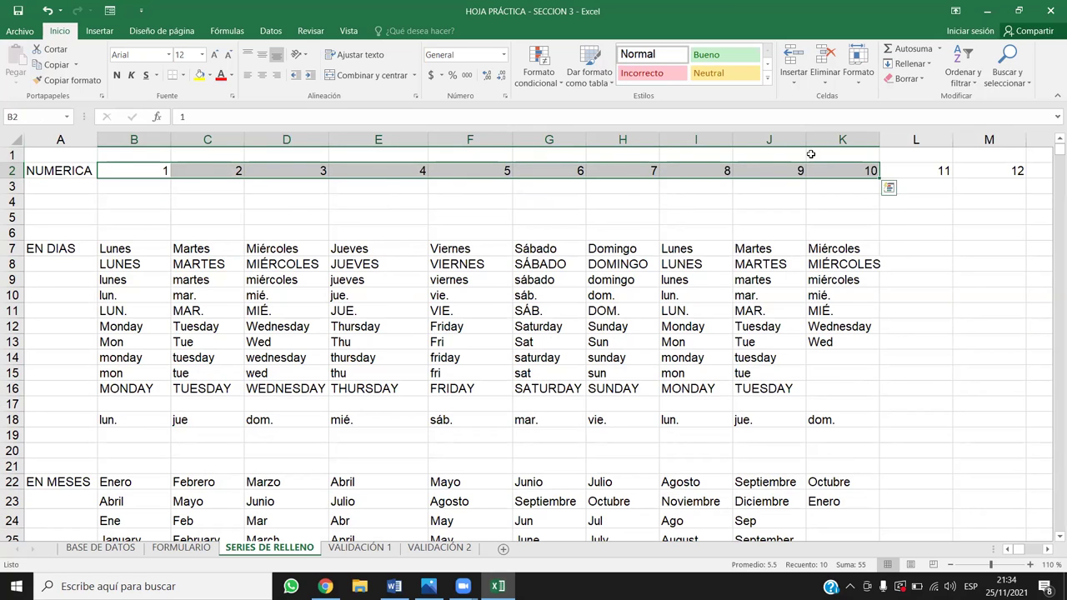
key("ctrl+shift+Right")
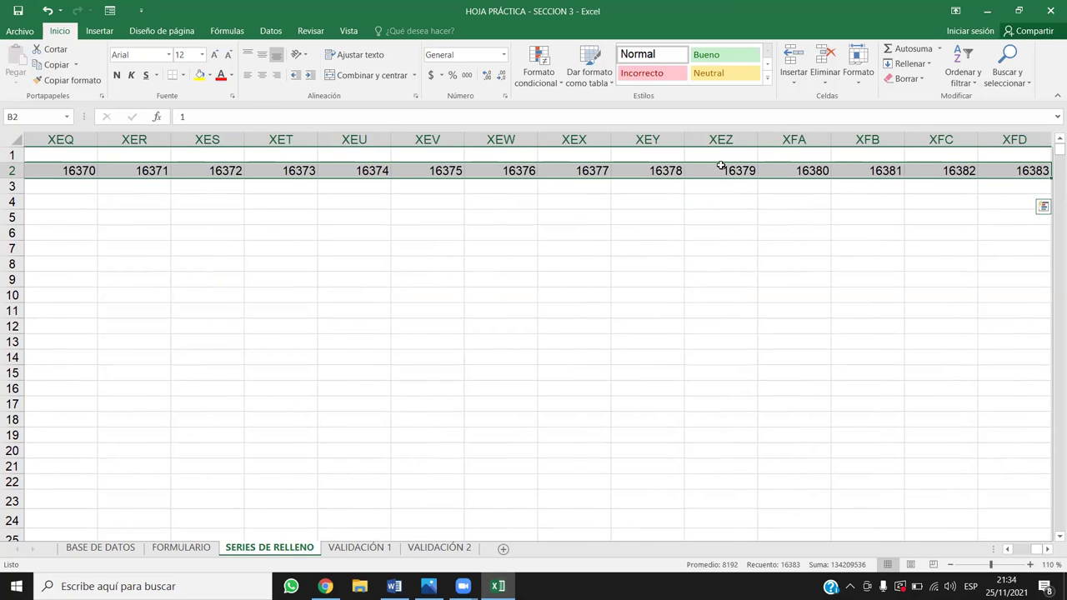
key("Right")
key("Right")
key("Right")
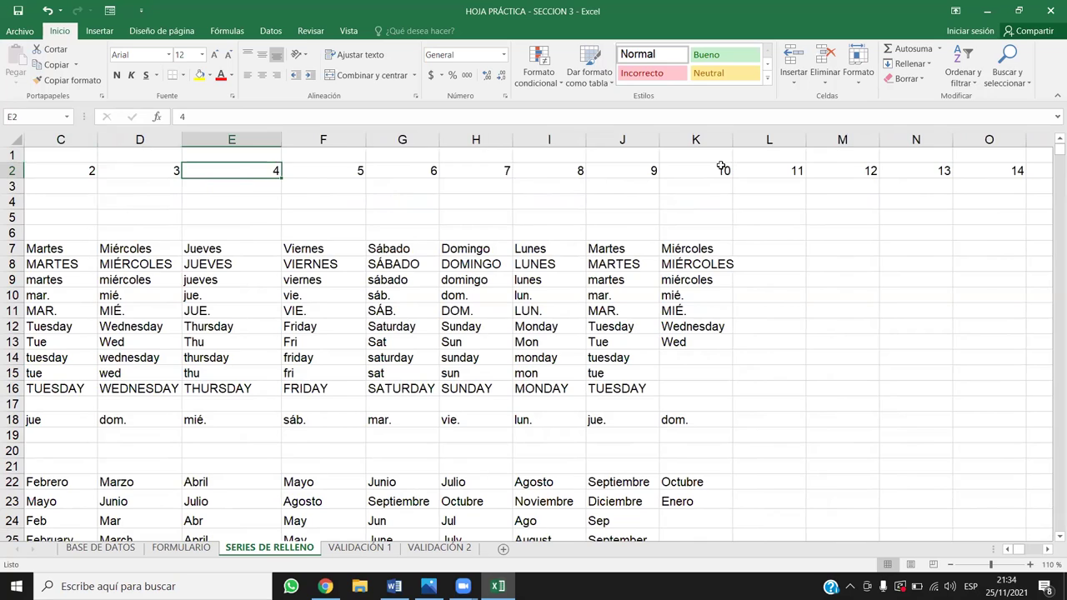
key("Right")
key("Right")
key("Right")
- Delete everything from 12 onward in row 2, leaving 1 through 11 in B2:L2
key("Right")
key("Right")
key("Right")
key("Left")
key("Left")
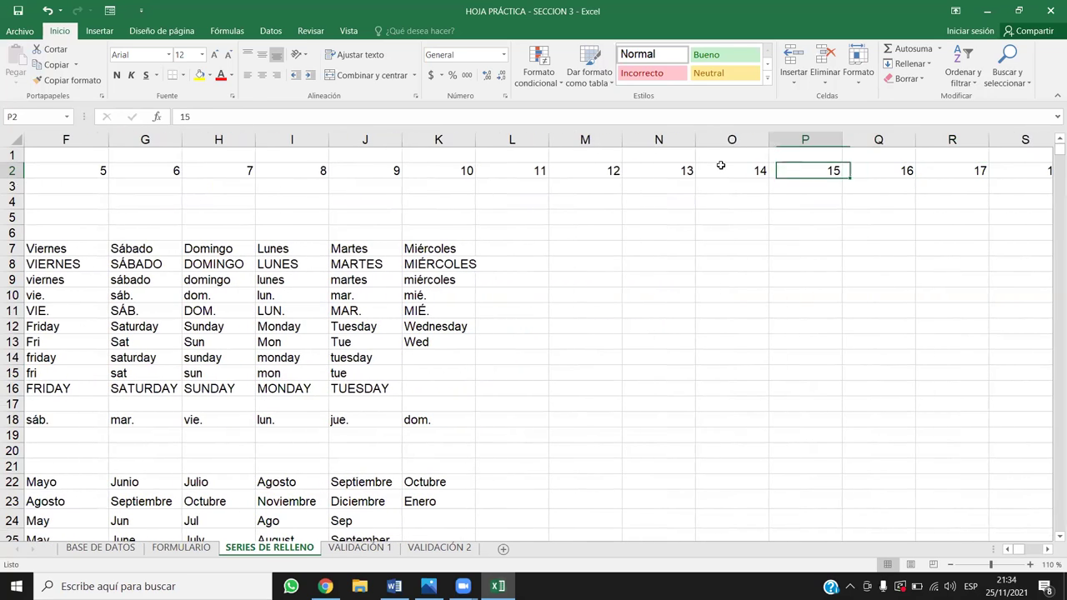
key("Left")
key("Left")
key("Left")
key("Left")
key("Right")
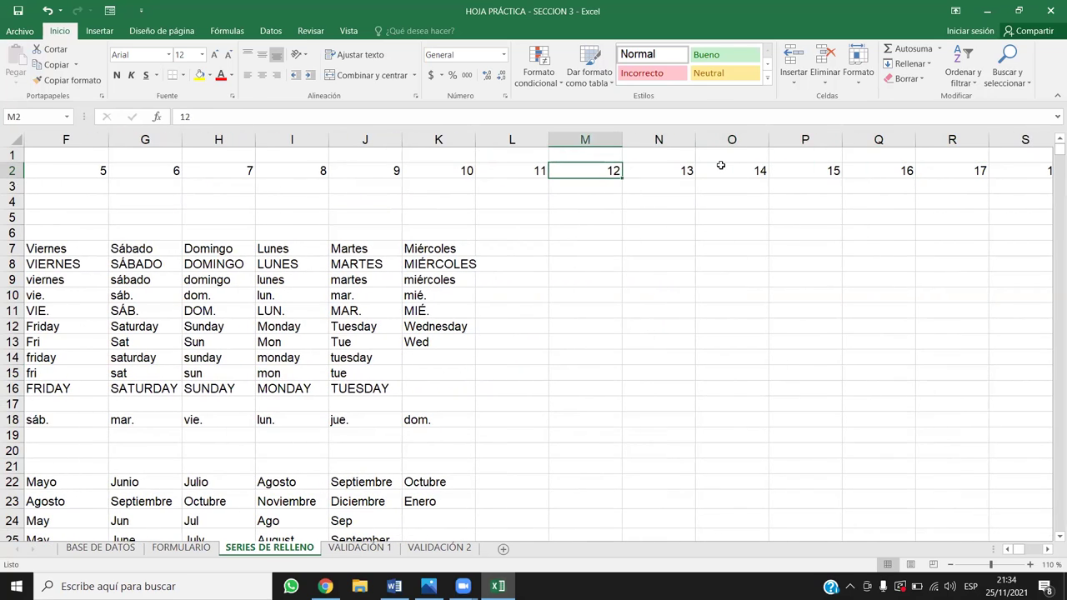
key("ctrl+shift+Right")
key("ctrl+BackSpace")
key("Delete")
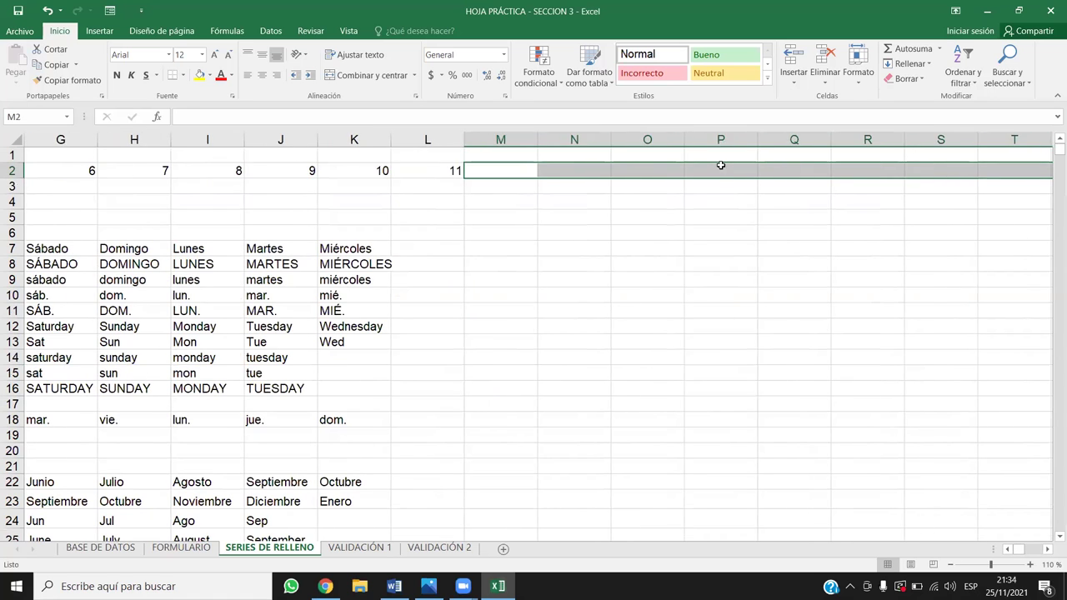
key("Left")
key("Left")
key("Left")
key("Left")
key("Left")
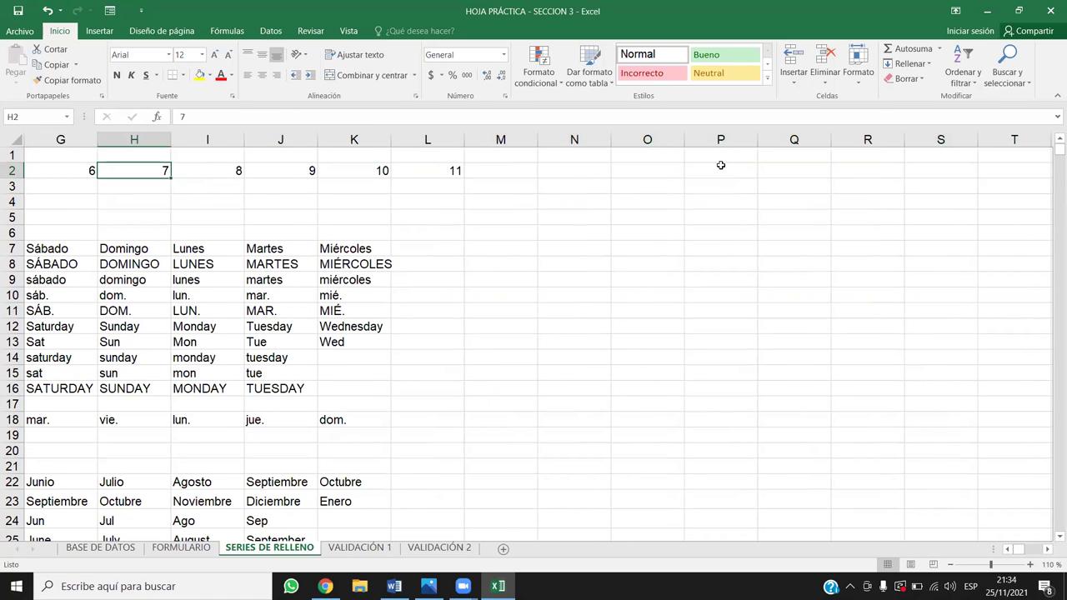
key("ctrl+Left")
key("Right")
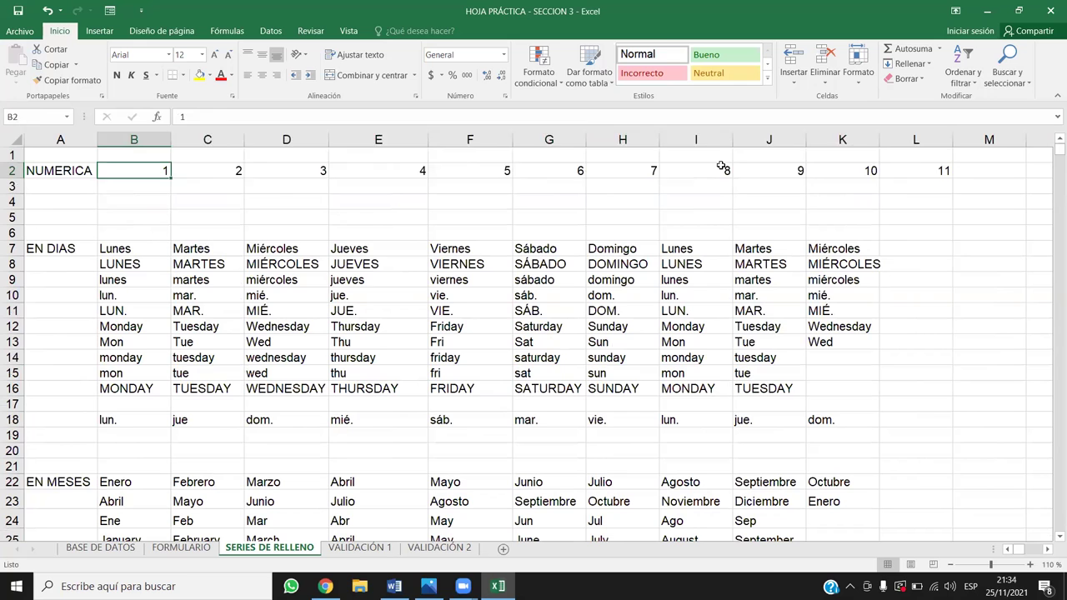
- Apply the custom format 0 "Libras" to B2:L2, showing 1 Libras through 11 Libras
key("ctrl+shift+Right")
left_click(504, 54)
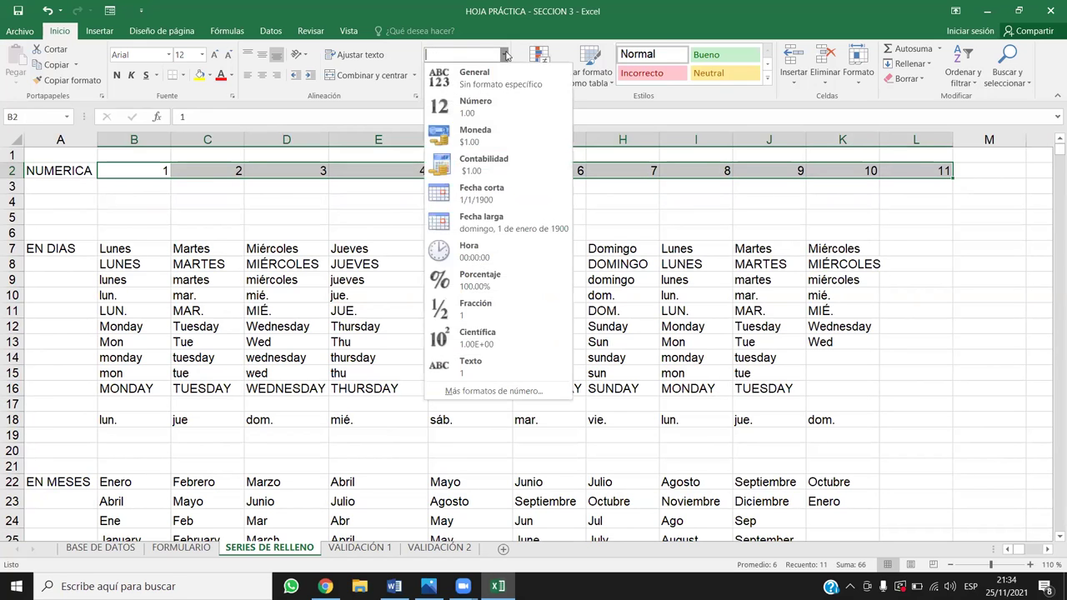
left_click(470, 391)
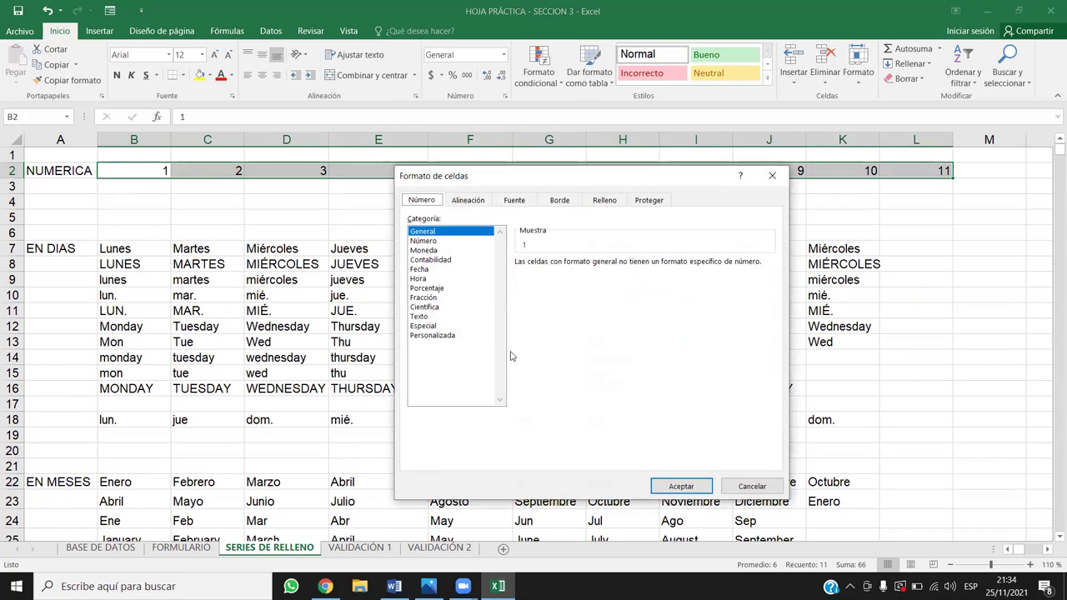
left_click(443, 336)
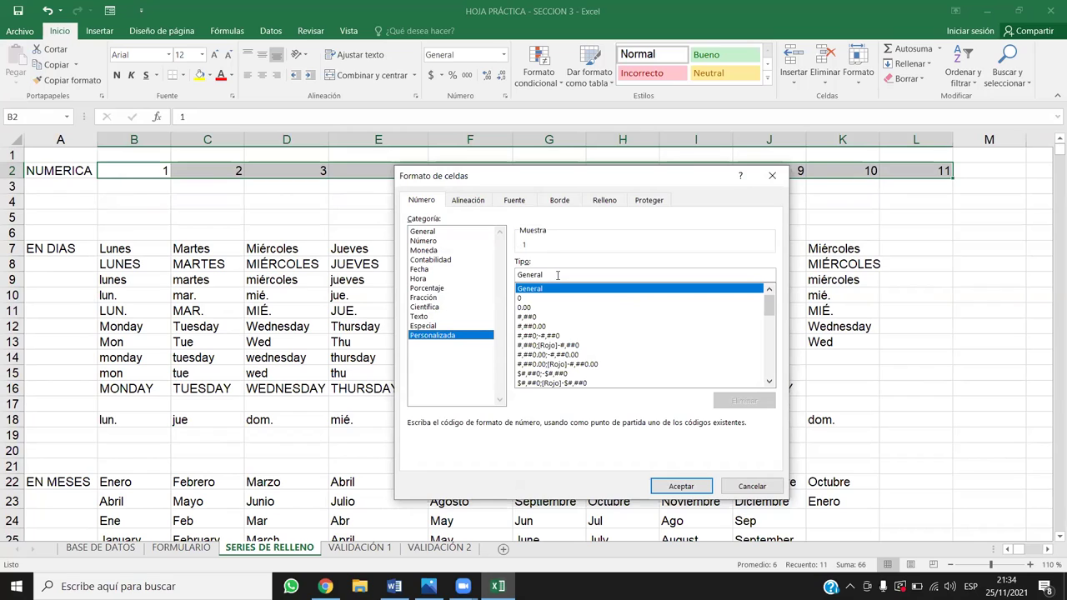
double_click(548, 275)
type("0 \"L")
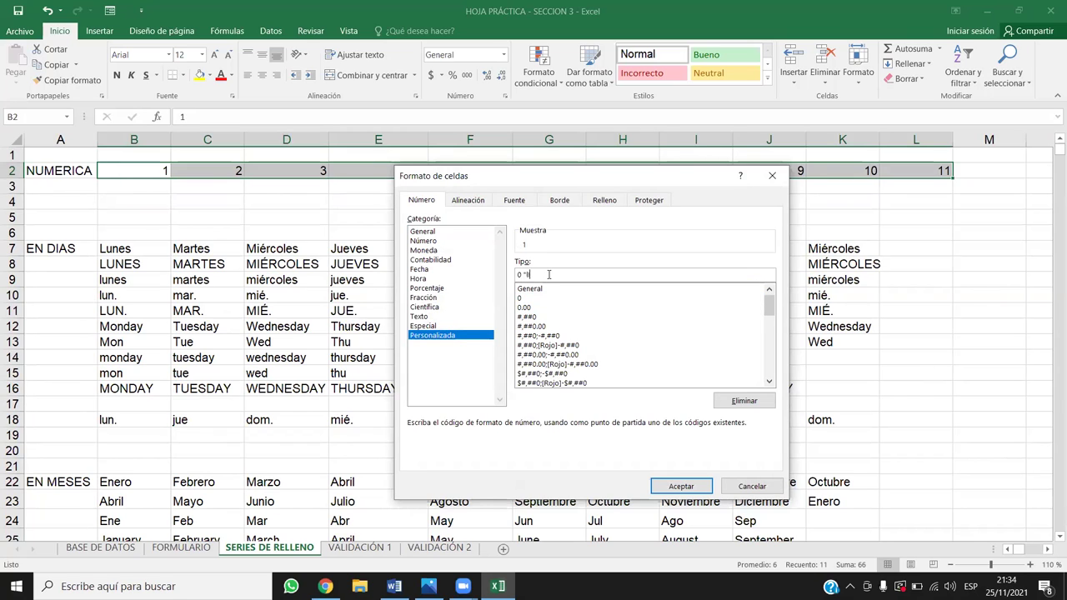
type("R")
type("Libras")
type("\"")
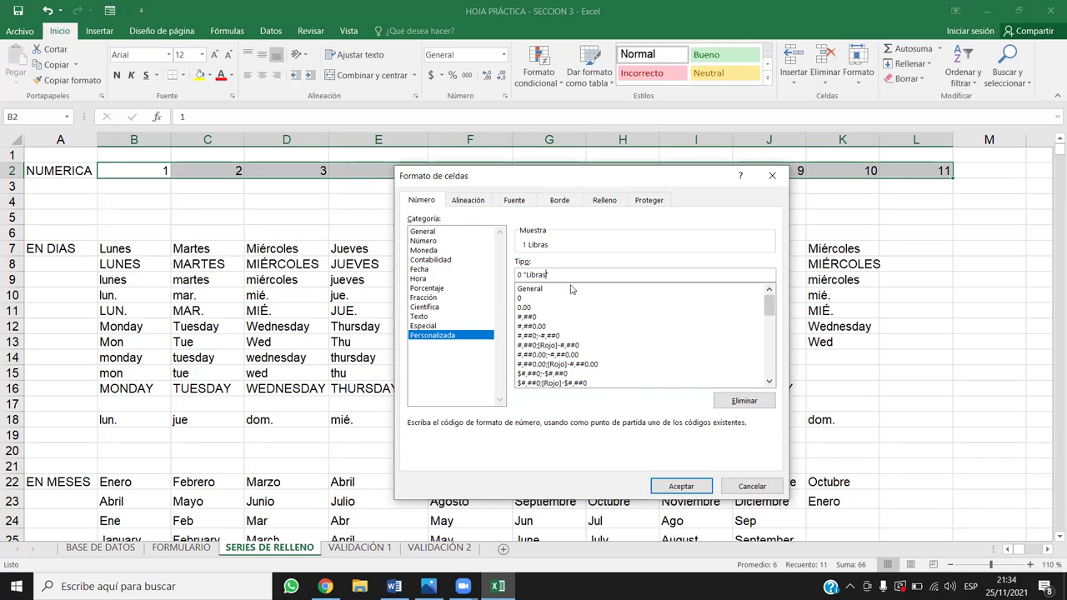
left_click(672, 484)
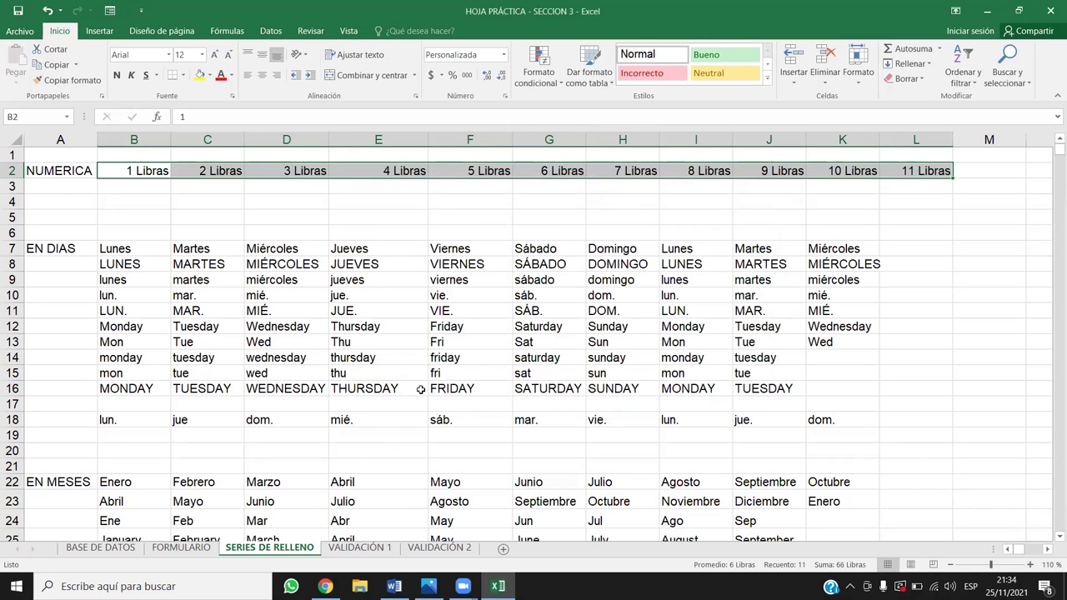
- Change B2's custom format to 0 "Libra" so it reads 1 Libra
left_click_drag(139, 170, 825, 164)
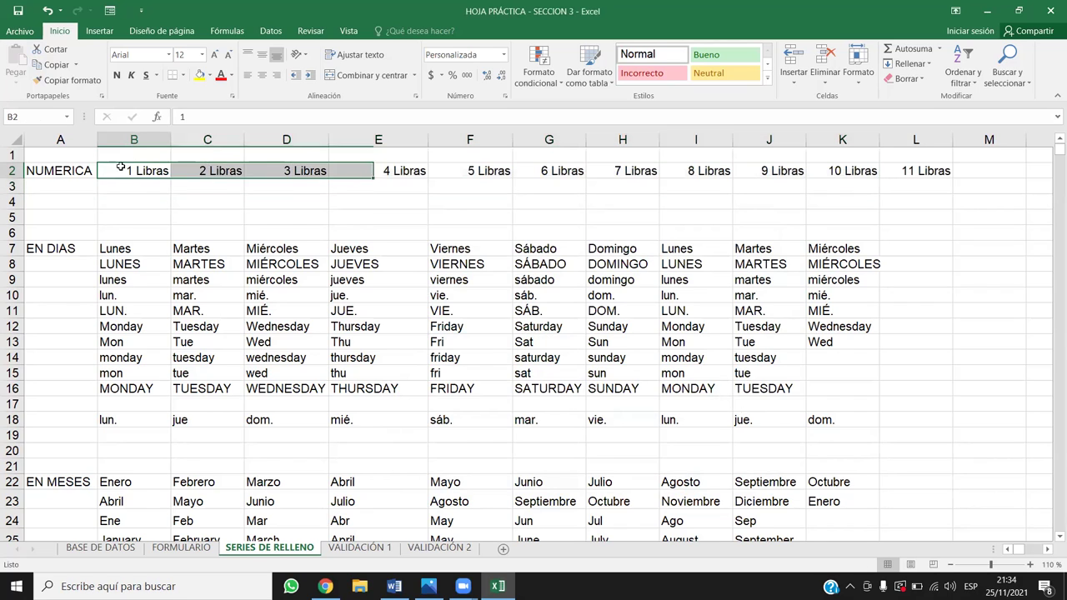
left_click_drag(825, 164, 137, 171)
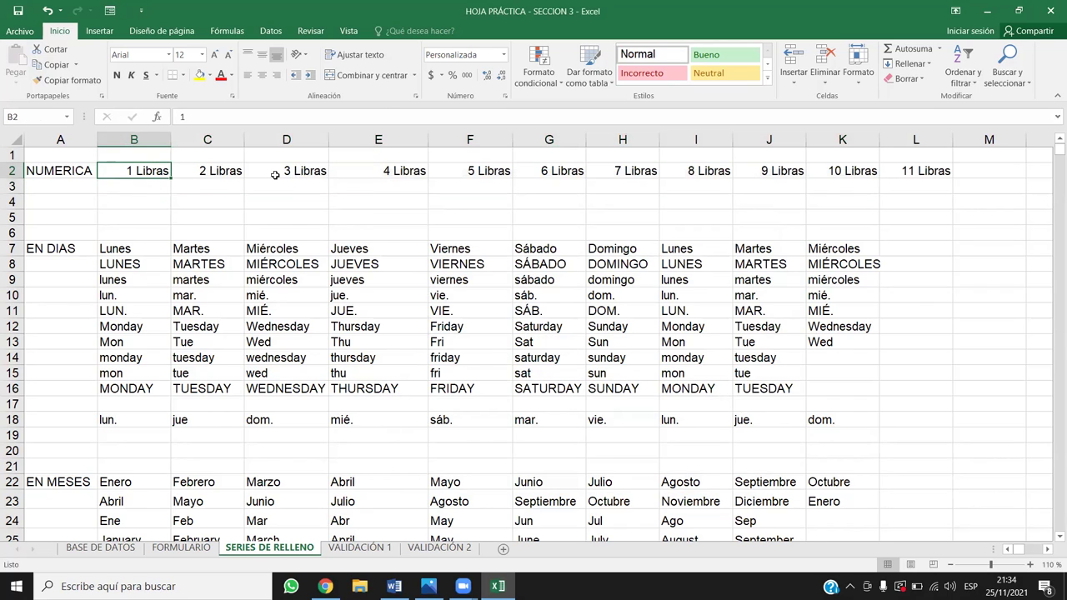
left_click(502, 55)
left_click(439, 386)
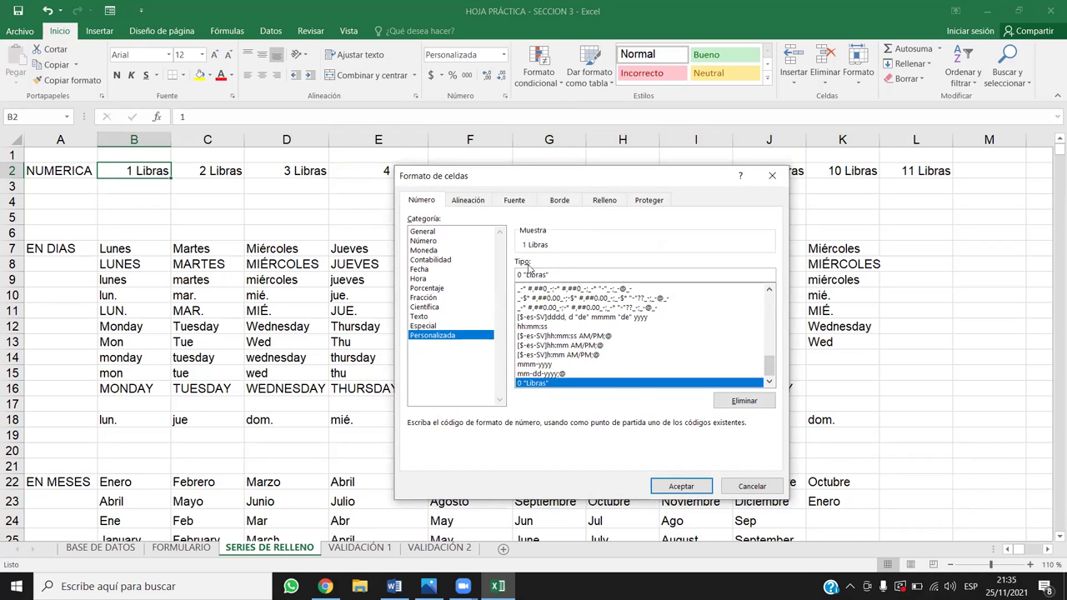
key("BackSpace")
key("BackSpace")
type("\"")
key("Return")
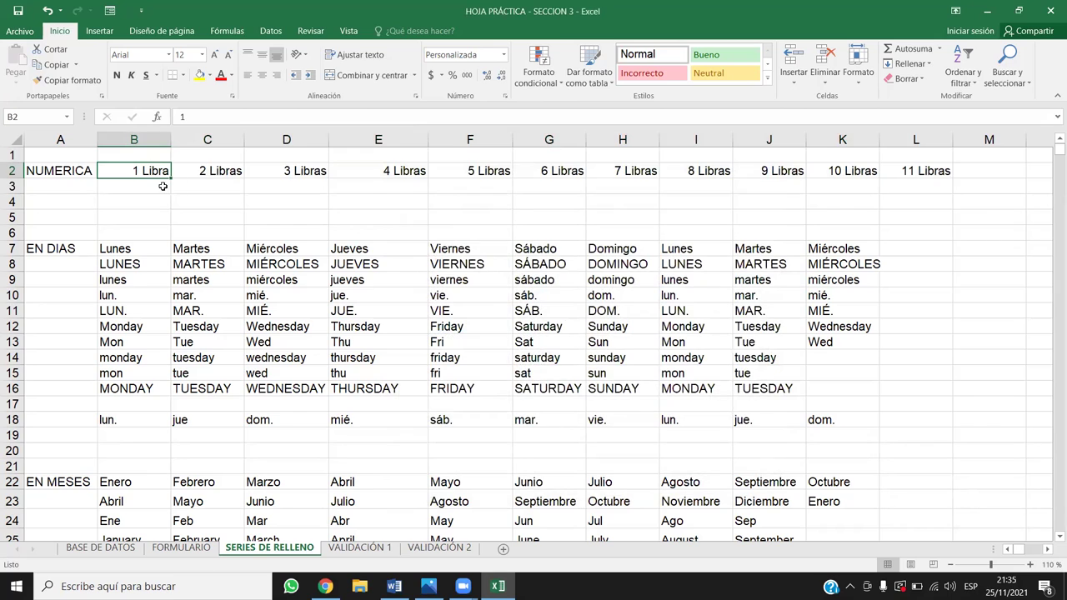
- Verify that C2 and D2 still show the Libras format
left_click(205, 172)
left_click(287, 174)
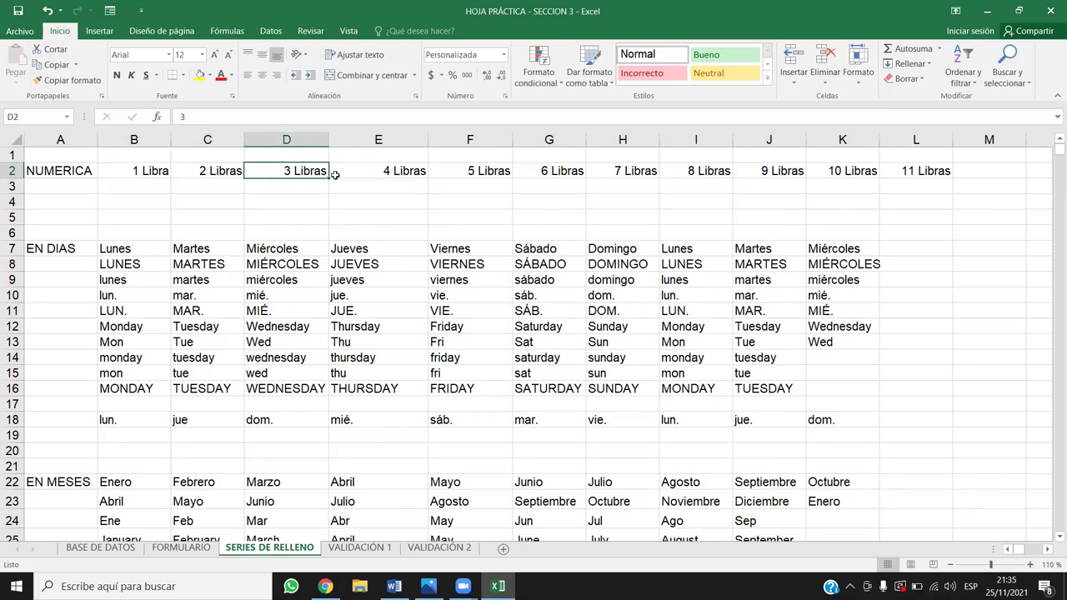
left_click(357, 192)
left_click_drag(329, 139, 339, 139)
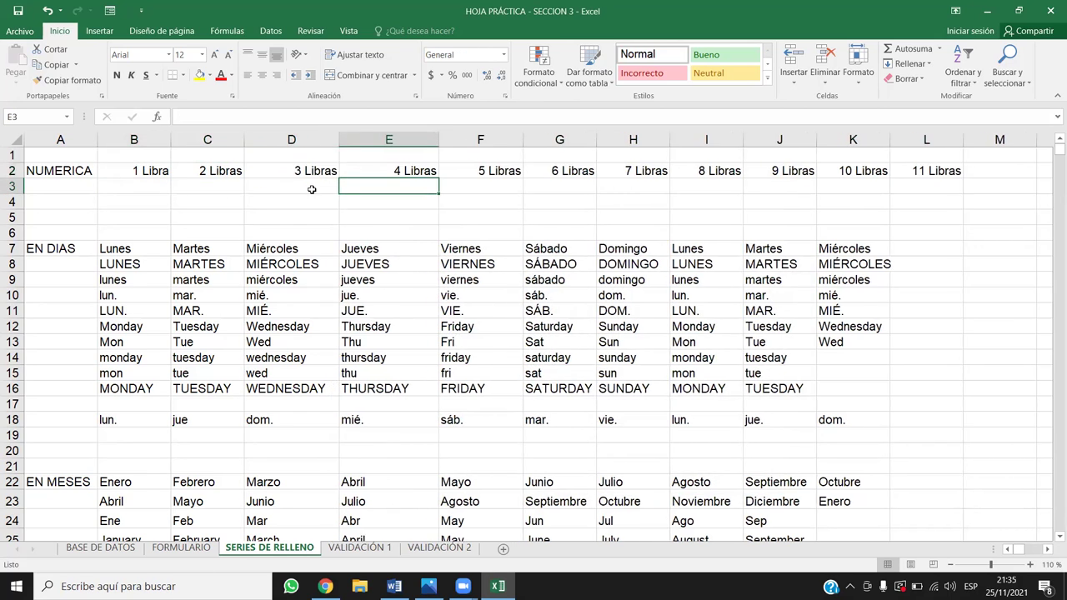
- Insert two blank rows at row 40, moving the FECHA date series down to rows 42–45
scroll(309, 192, "down", 5)
scroll(309, 192, "up", 1)
scroll(309, 191, "up", 2)
scroll(309, 192, "up", 2)
mouse_move(133, 170)
left_mouse_down()
mouse_move(757, 158)
mouse_move(917, 171)
left_mouse_up()
scroll(209, 261, "down", 7)
scroll(209, 261, "down", 13)
scroll(209, 261, "up", 6)
scroll(208, 260, "up", 4)
scroll(176, 275, "down", 1)
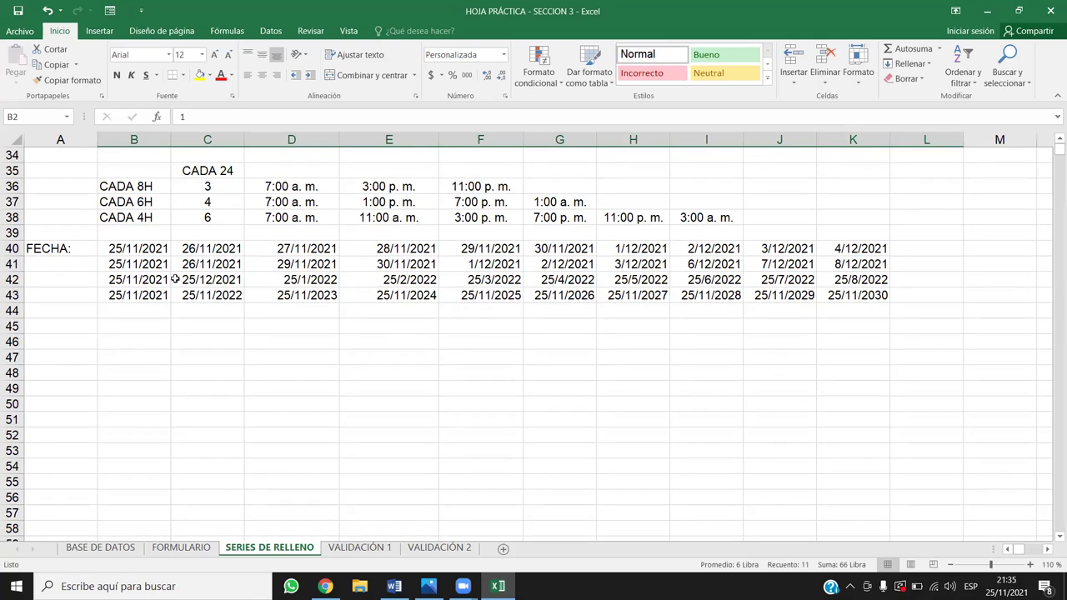
left_click(16, 248)
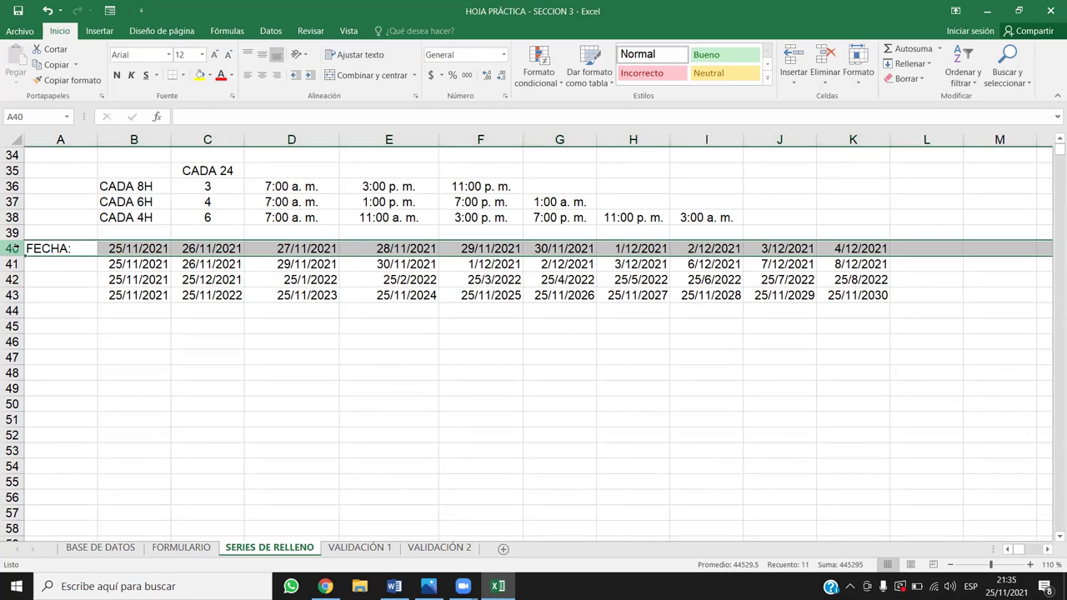
key("ctrl+plus")
key("ctrl+plus")
left_click(60, 341)
left_click(151, 357)
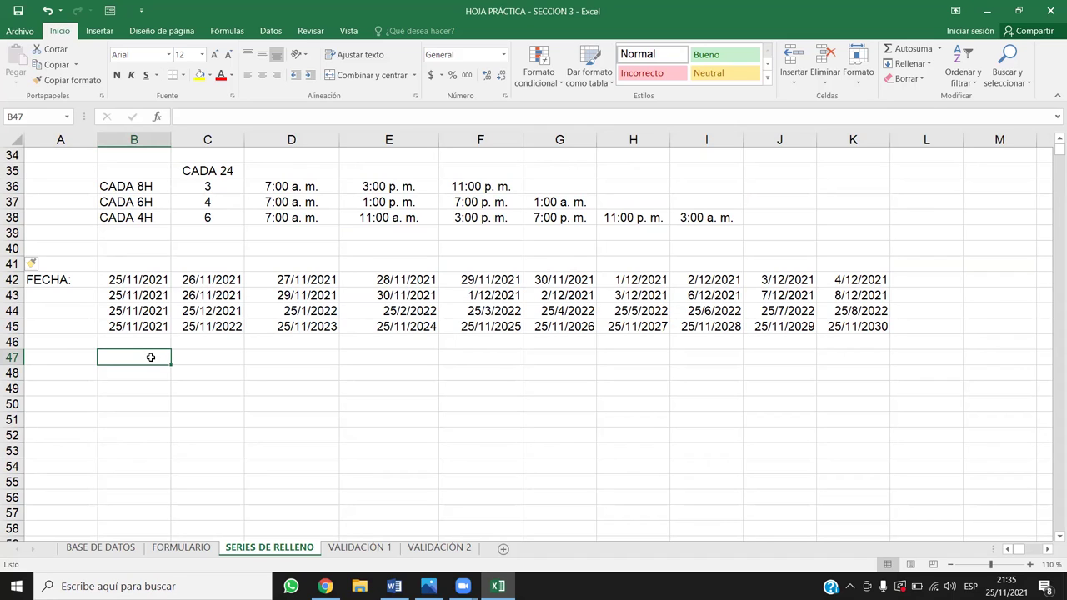
- Enter 25/11/2021 in B47 and fill B47:K47 with a 45-day-increment date series
type("25/11/2021")
key("Return")
left_click(158, 354)
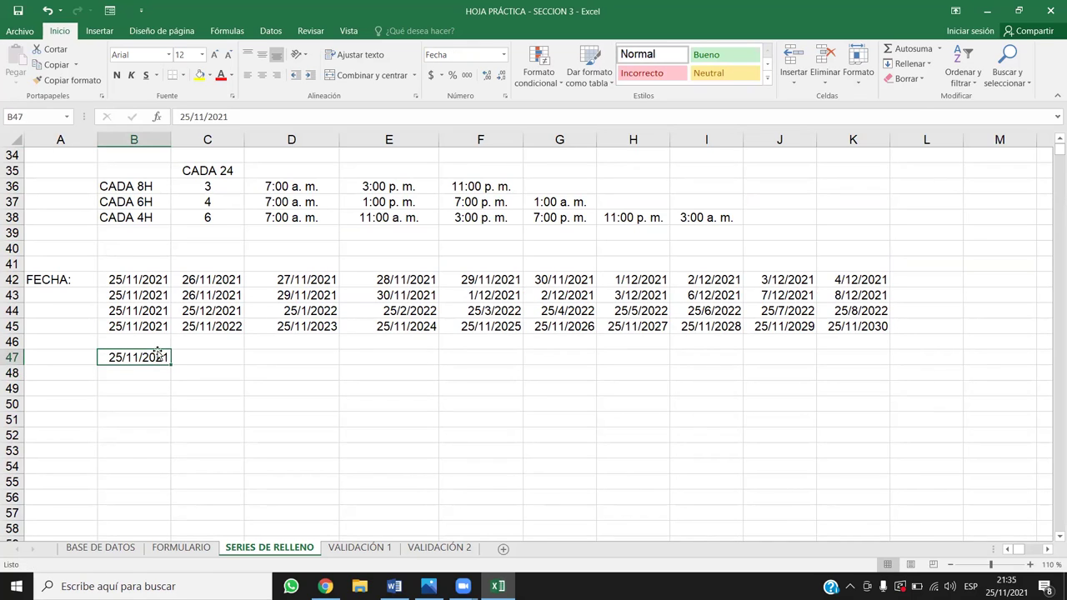
left_click_drag(157, 354, 881, 355)
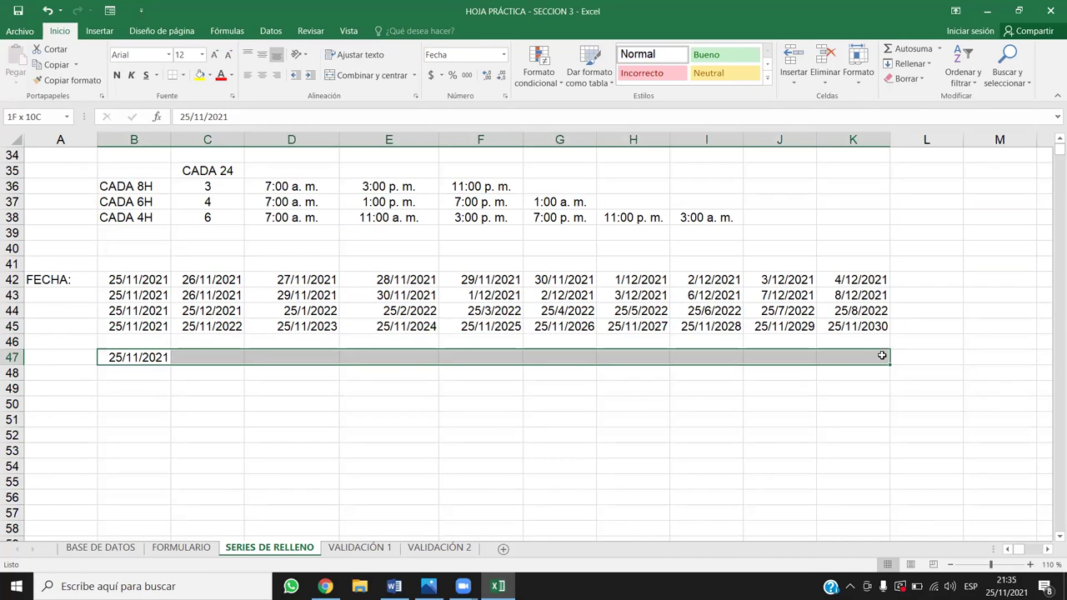
left_click(921, 64)
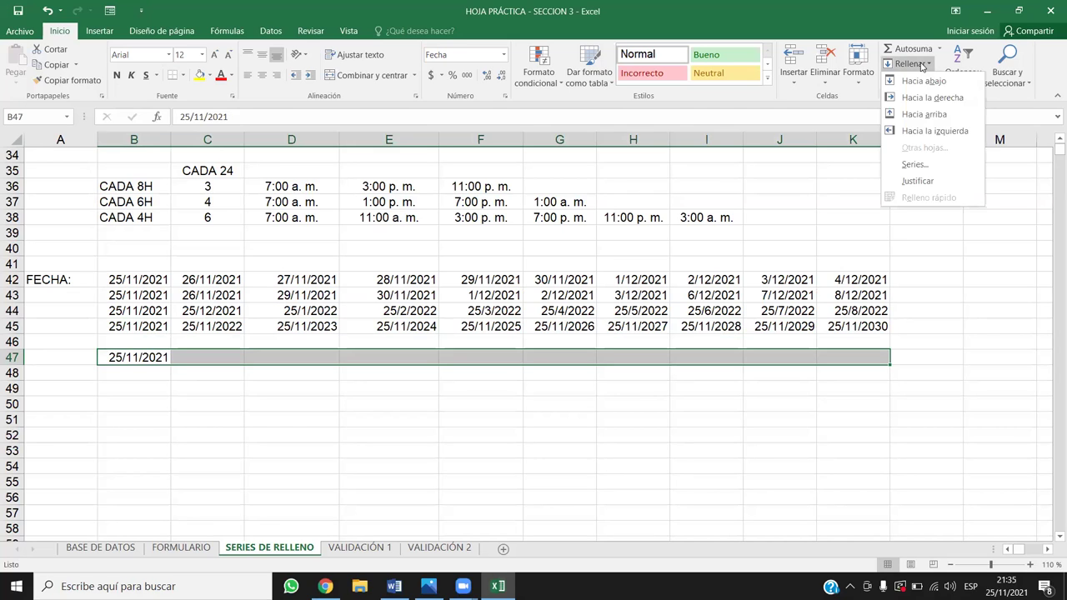
left_click(908, 165)
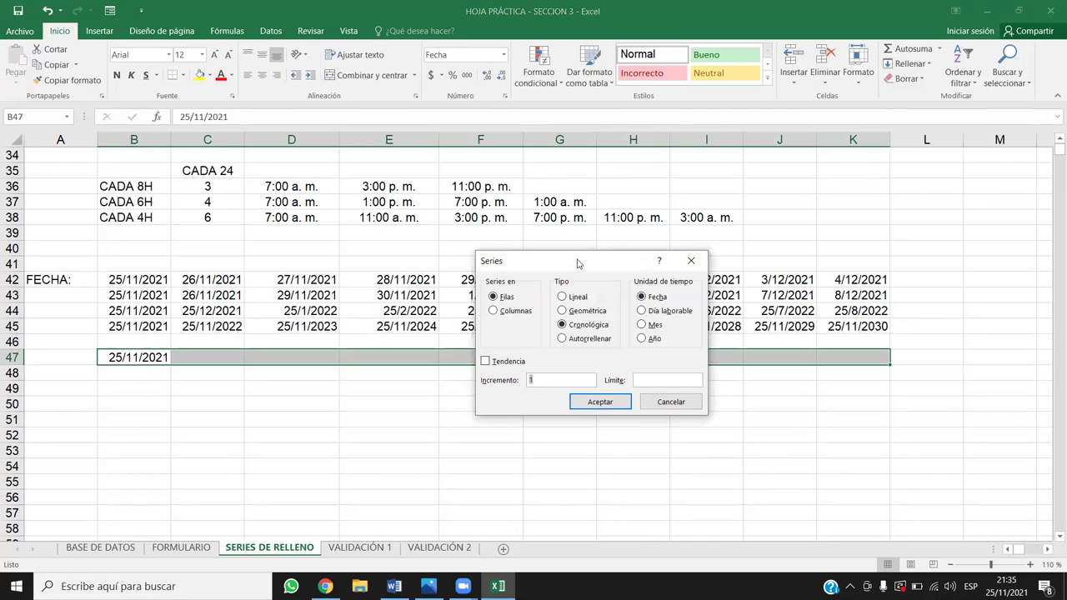
left_click_drag(580, 268, 417, 390)
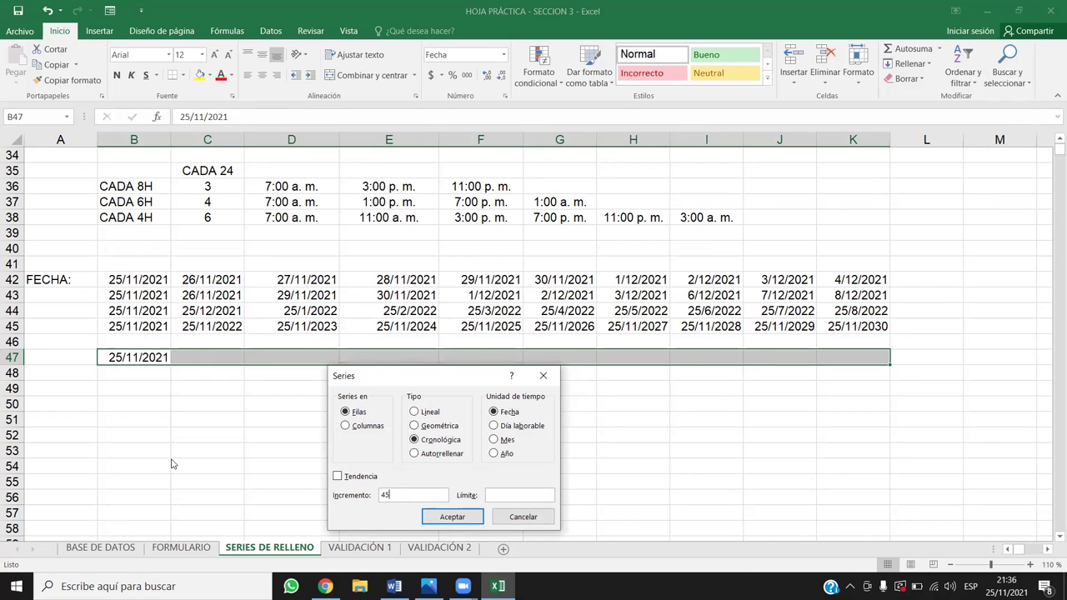
key("Return")
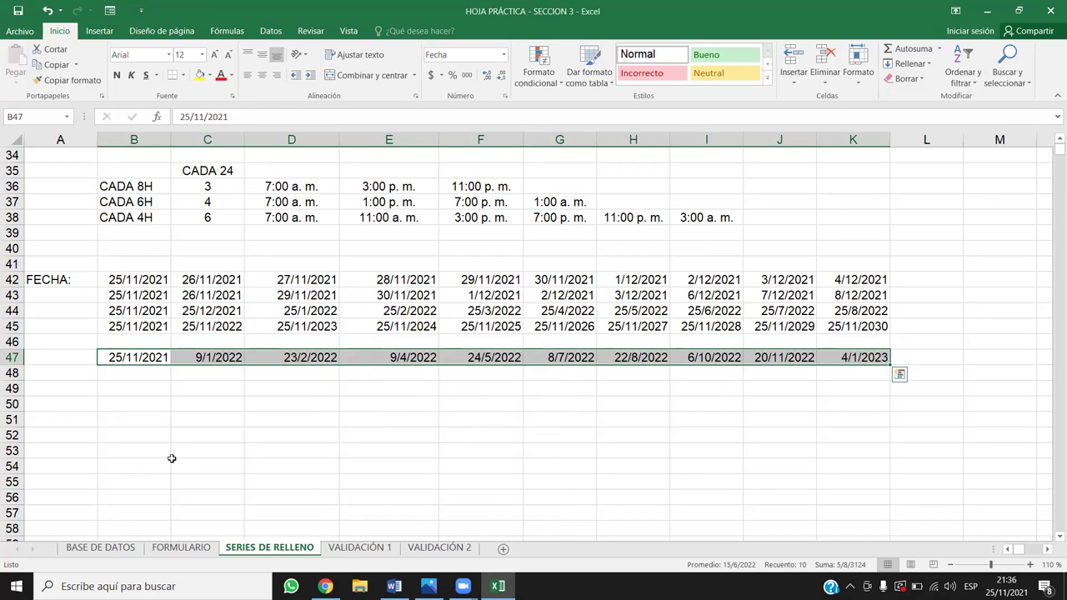
left_click(163, 357)
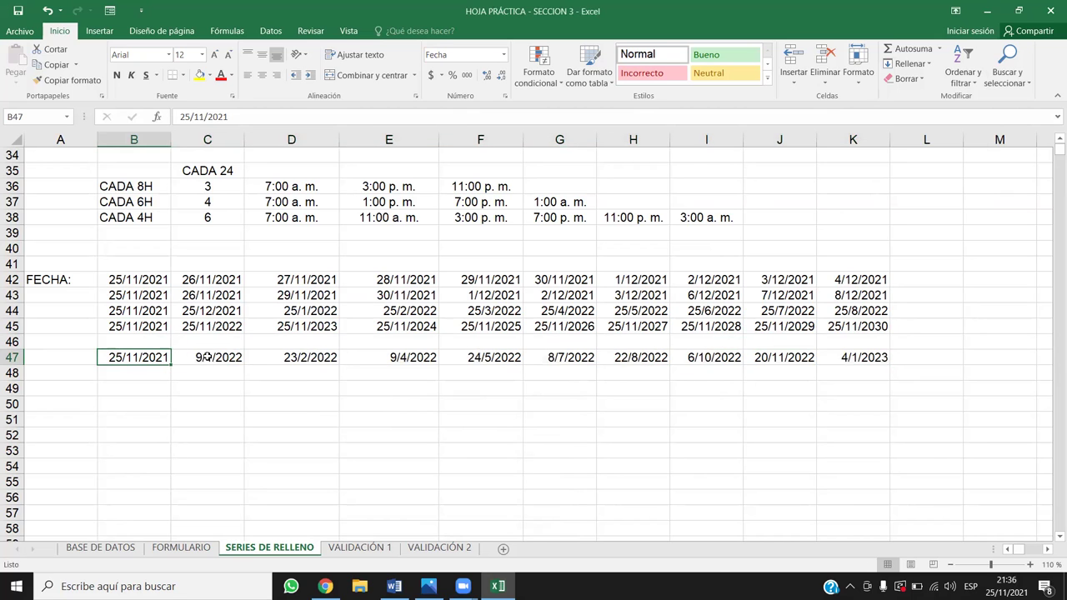
left_click(208, 356)
- Launch Calculadora from Windows search and position it over the sheet
left_click(197, 584)
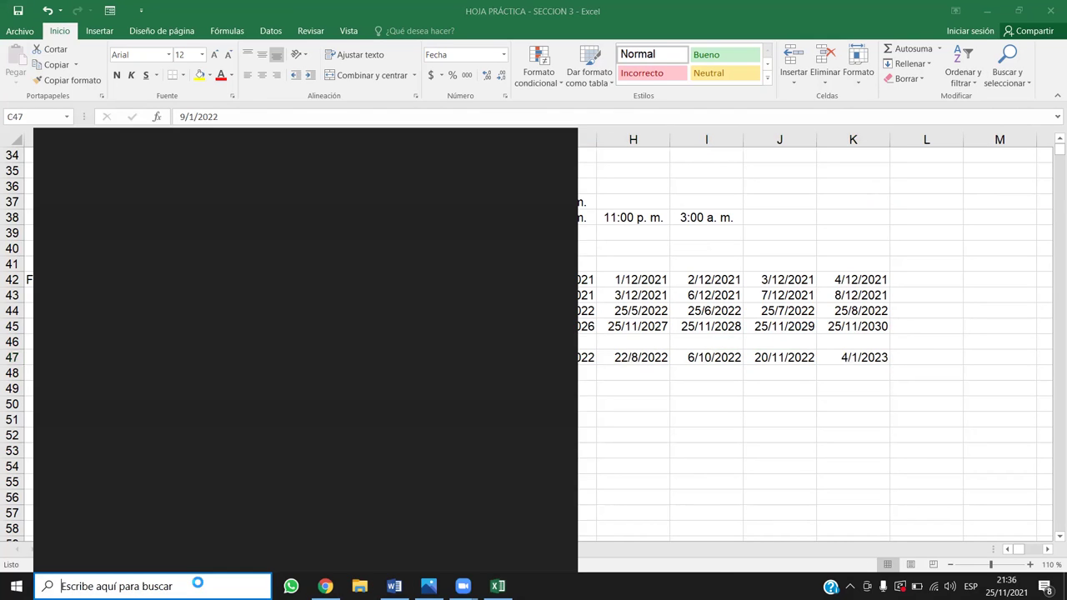
type("ca")
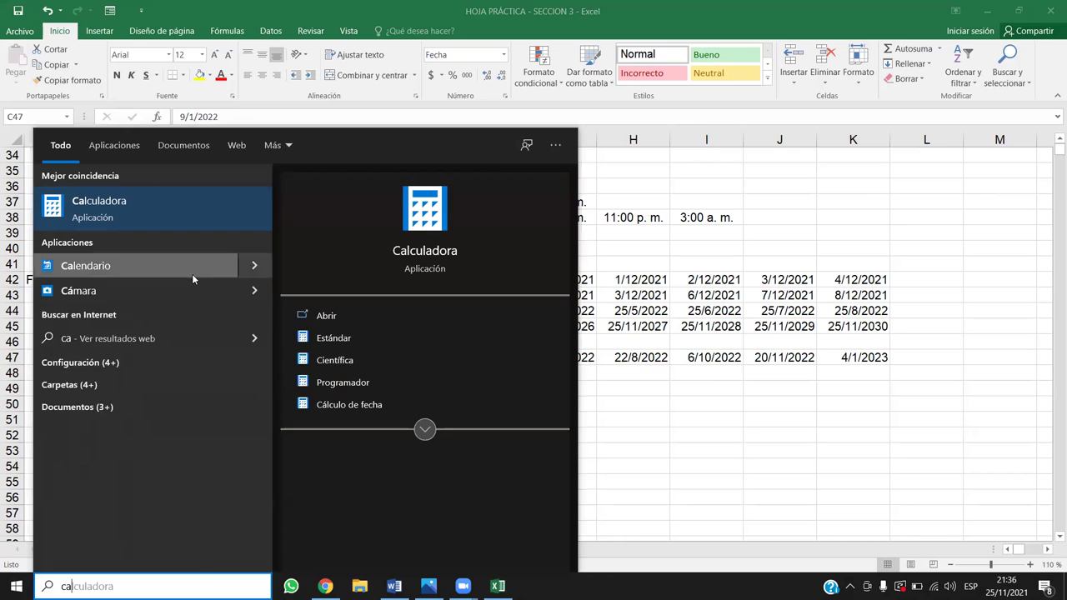
left_click(151, 208)
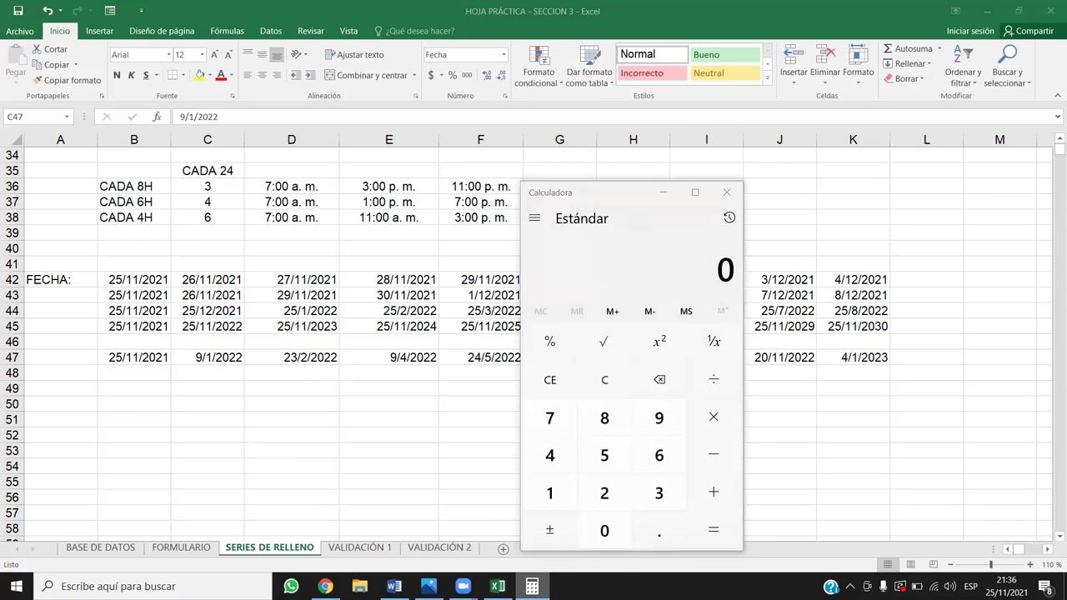
right_click(532, 586)
left_click(525, 533)
left_click_drag(532, 586, 291, 586)
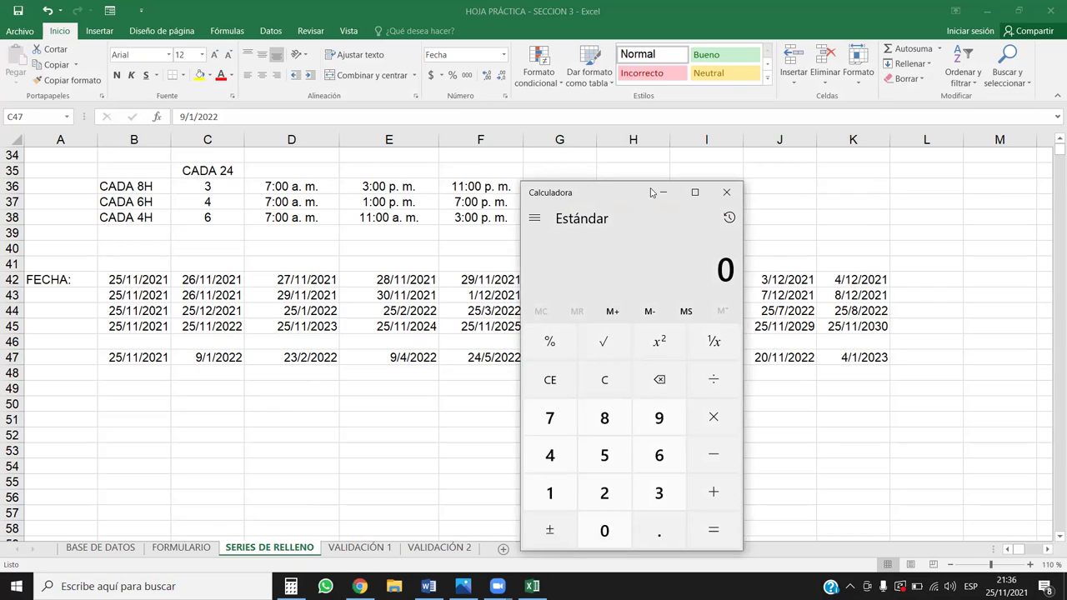
left_click_drag(651, 192, 636, 131)
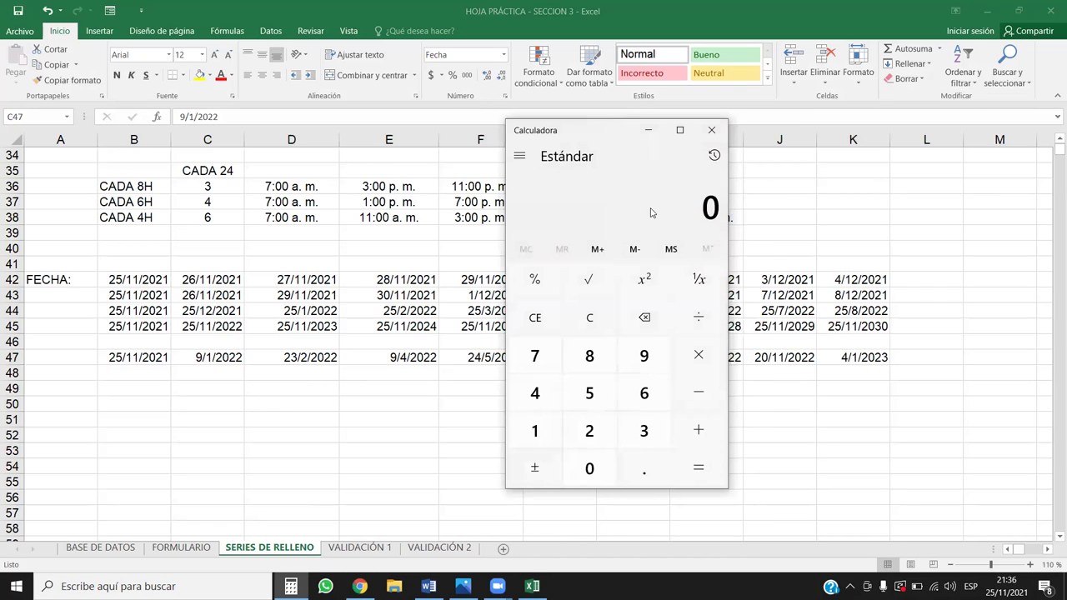
- Compute 30 - 25 + 31 in Calculadora
type("31")
key("BackSpace")
type("0 ")
type("- ")
type("25")
key("Return")
type("+31")
key("Return")
- Compute 31 - 9 + 23 to confirm the 45-day gap, then return to Excel
type("9")
type("31 - 9")
key("Return")
type("+23")
key("Return")
left_click(324, 359)
key("alt+Tab")
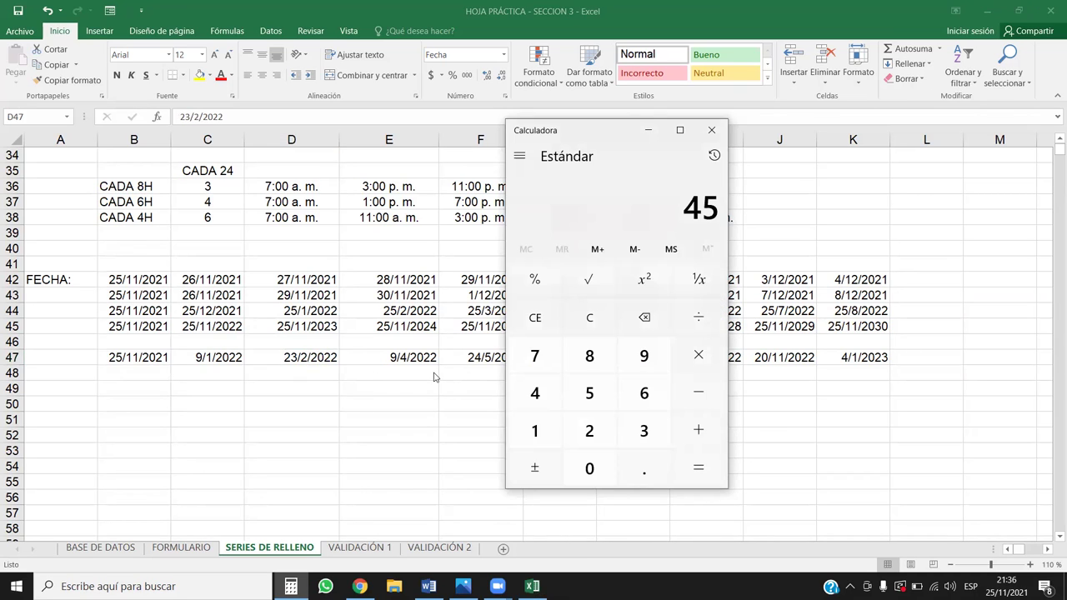
key("alt+Tab")
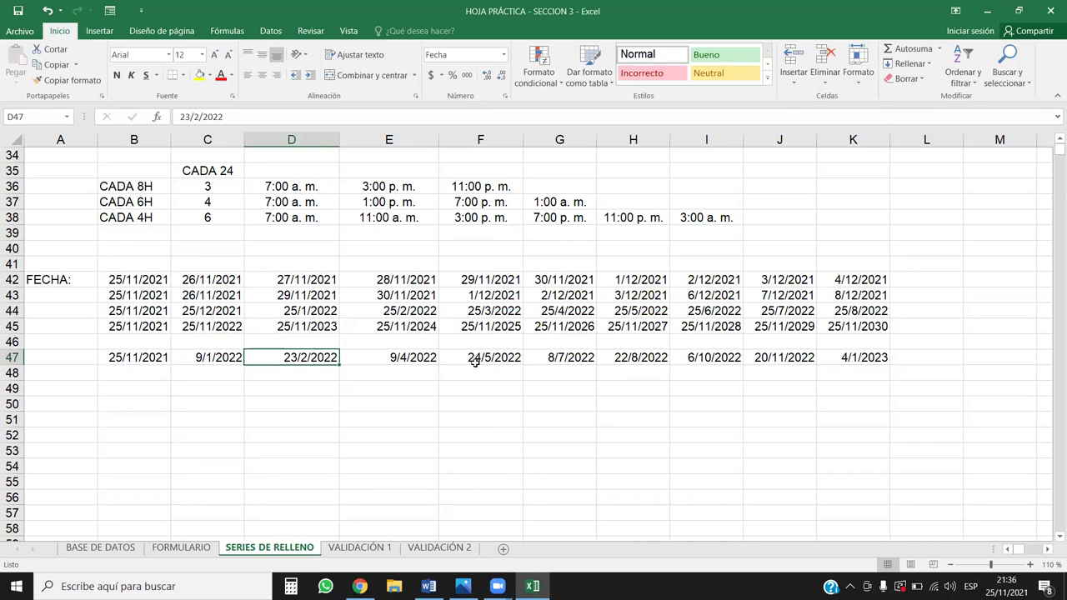
- Enter 31/10/2021 in B49 and fill it monthly to K49, ending at 31/7/2022
left_click(135, 375)
left_click(147, 385)
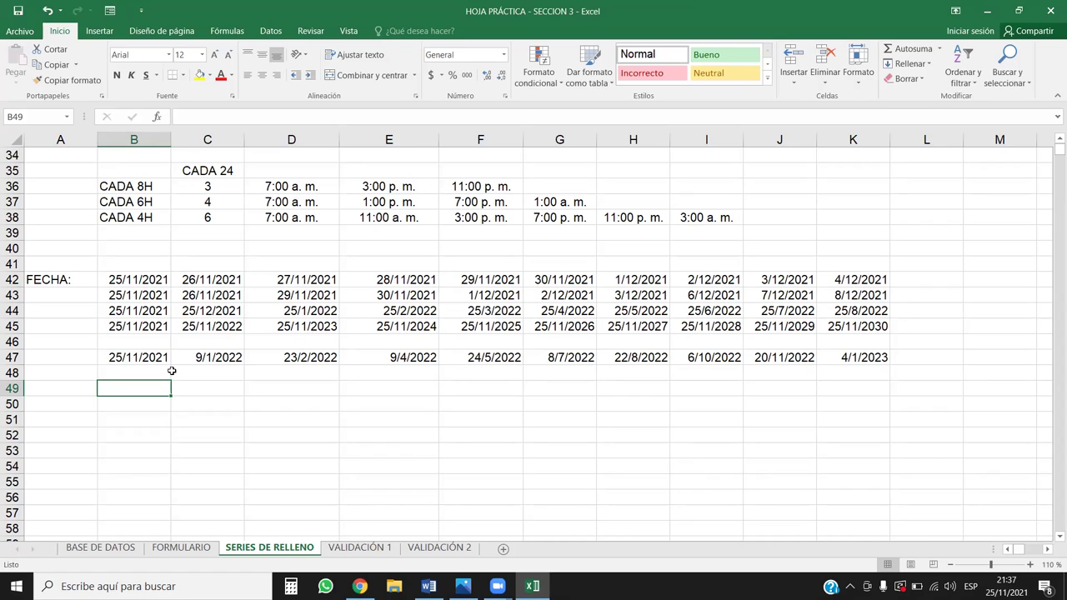
type("31/10")
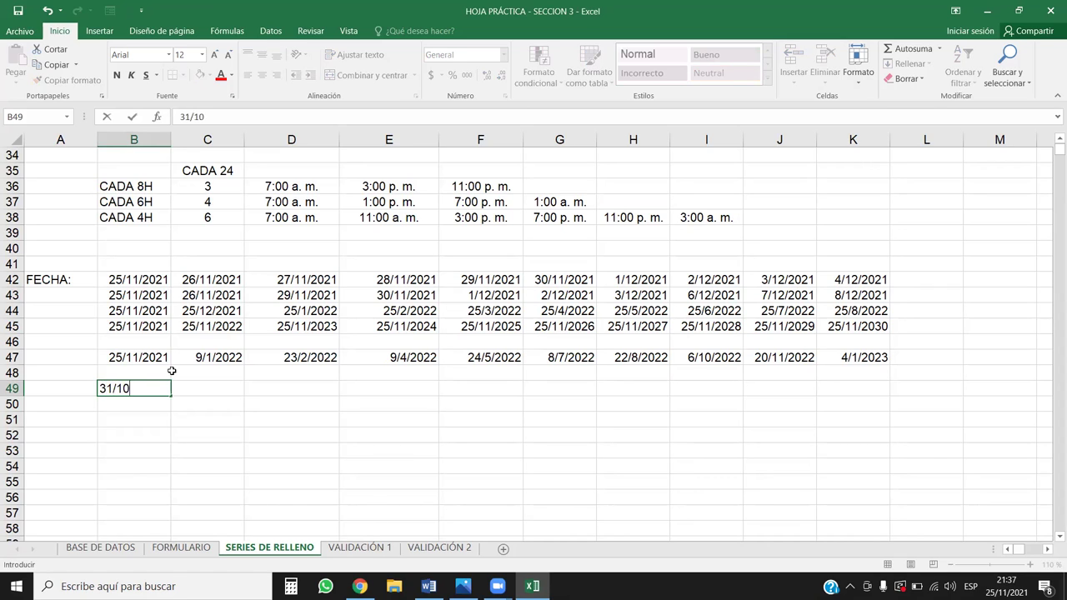
type("/2021")
key("Return")
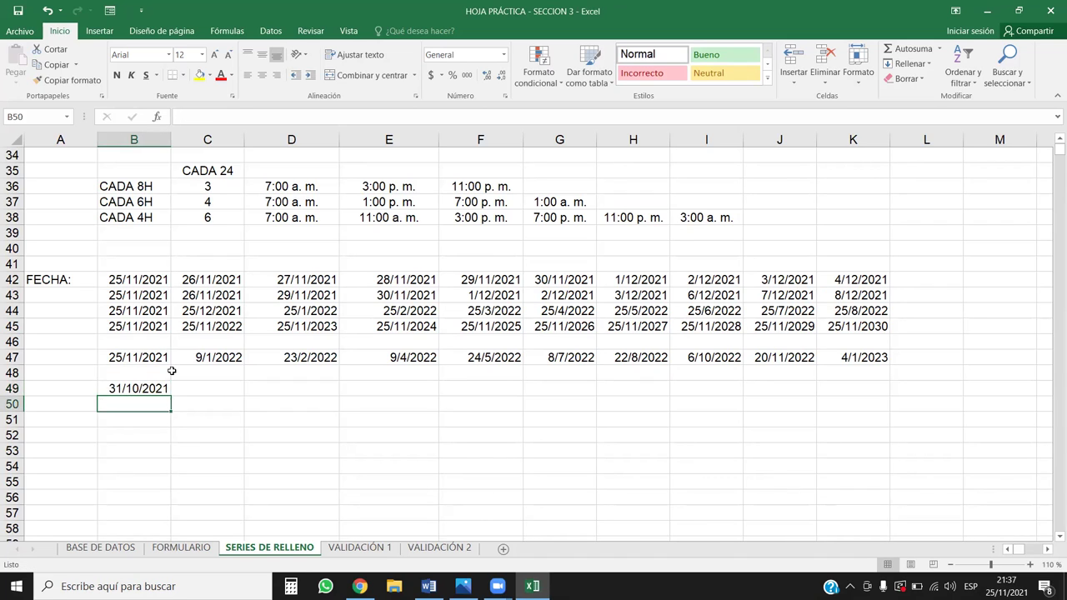
left_click(161, 390)
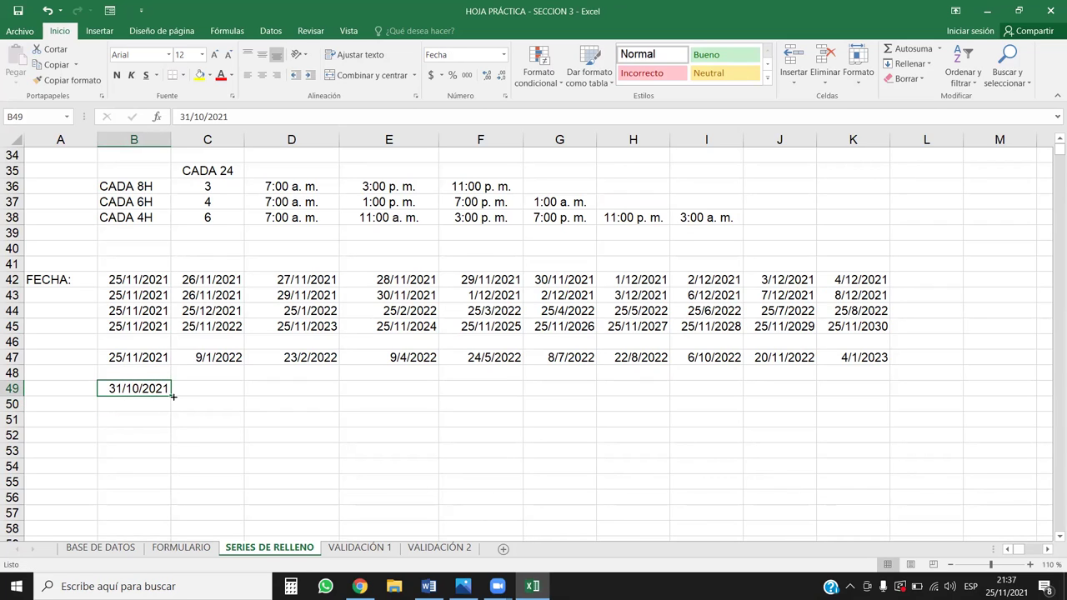
left_click_drag(174, 396, 890, 406)
left_click(898, 405)
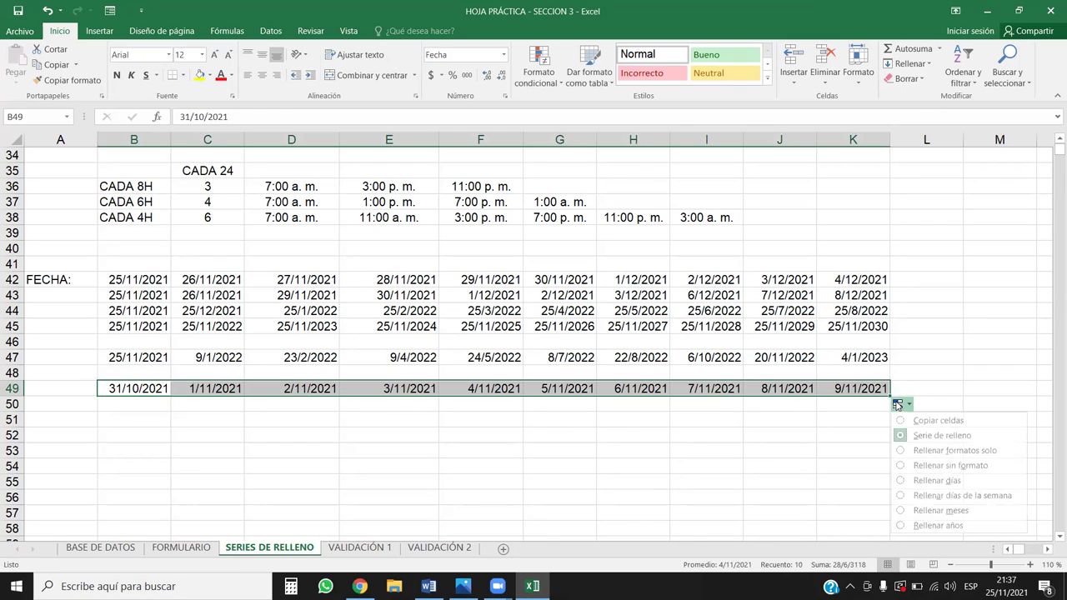
left_click(930, 511)
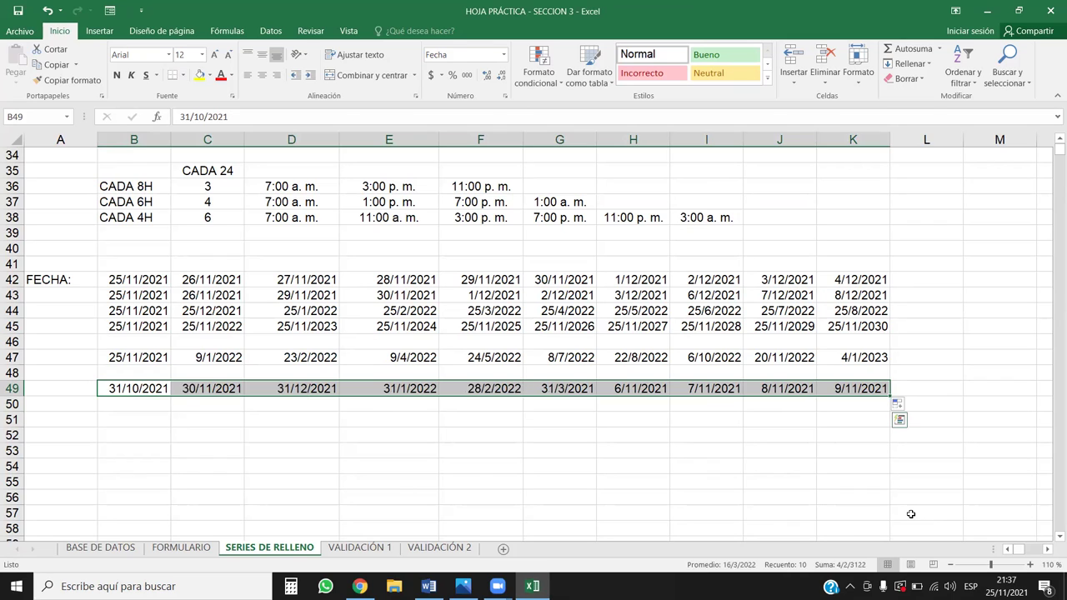
left_click(380, 468)
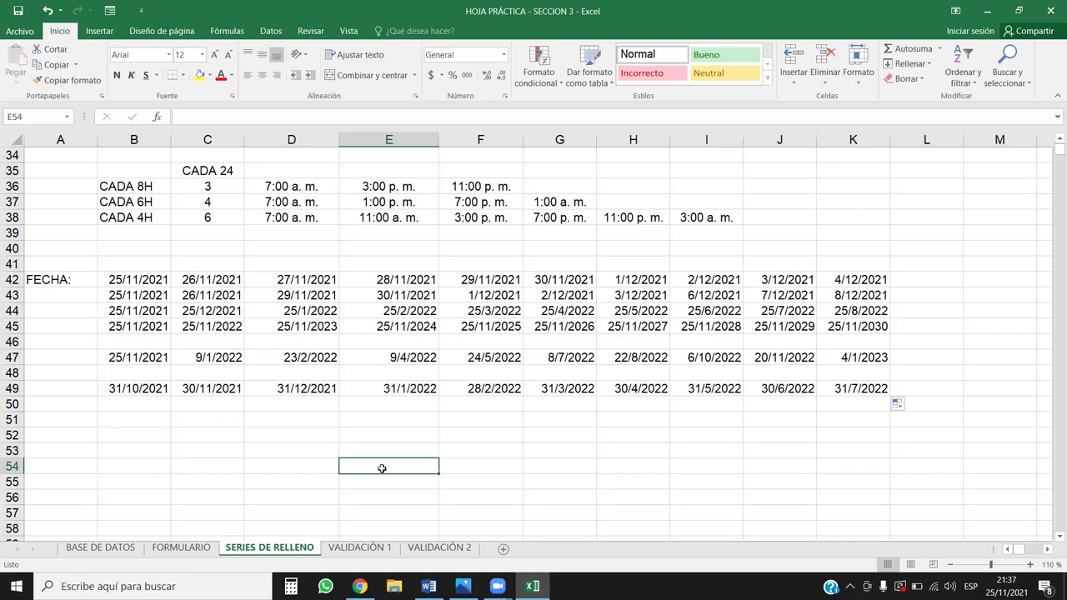
- Enter 30/11/2021 in C51 and fill it monthly with Rellenar meses to K51
left_click(163, 400)
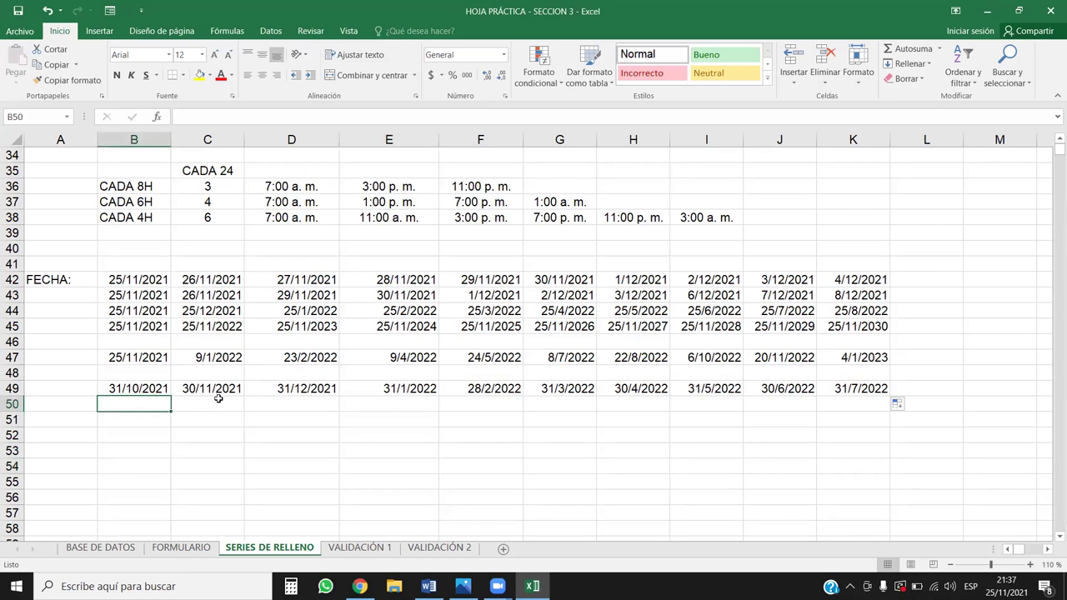
key("Down")
key("Right")
type("30/11/2021")
key("Return")
left_click(235, 422)
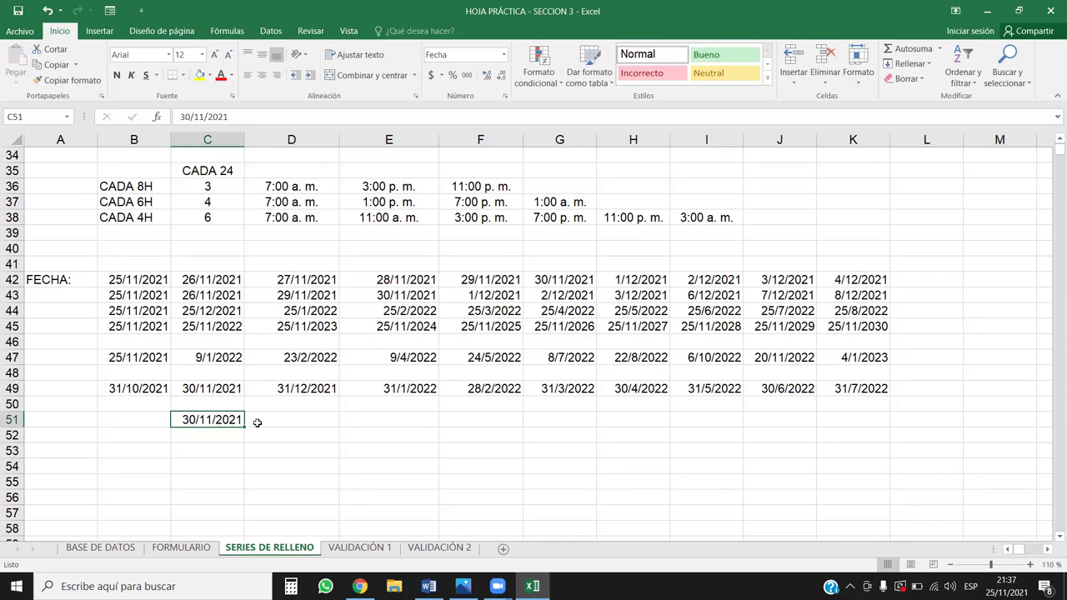
left_click_drag(244, 428, 884, 429)
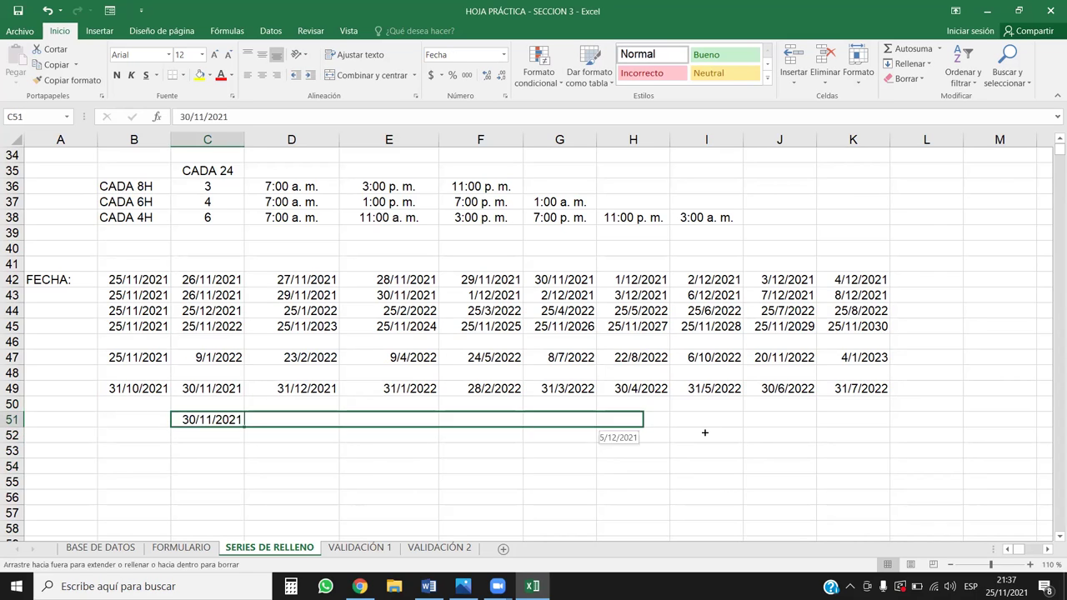
left_click(900, 435)
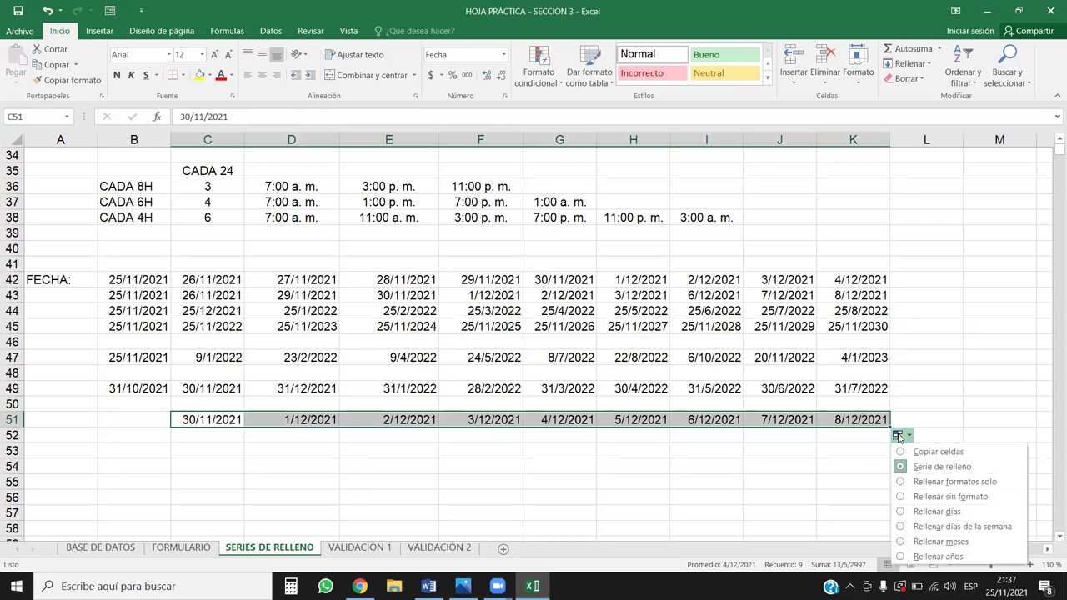
left_click(940, 542)
left_click(388, 497)
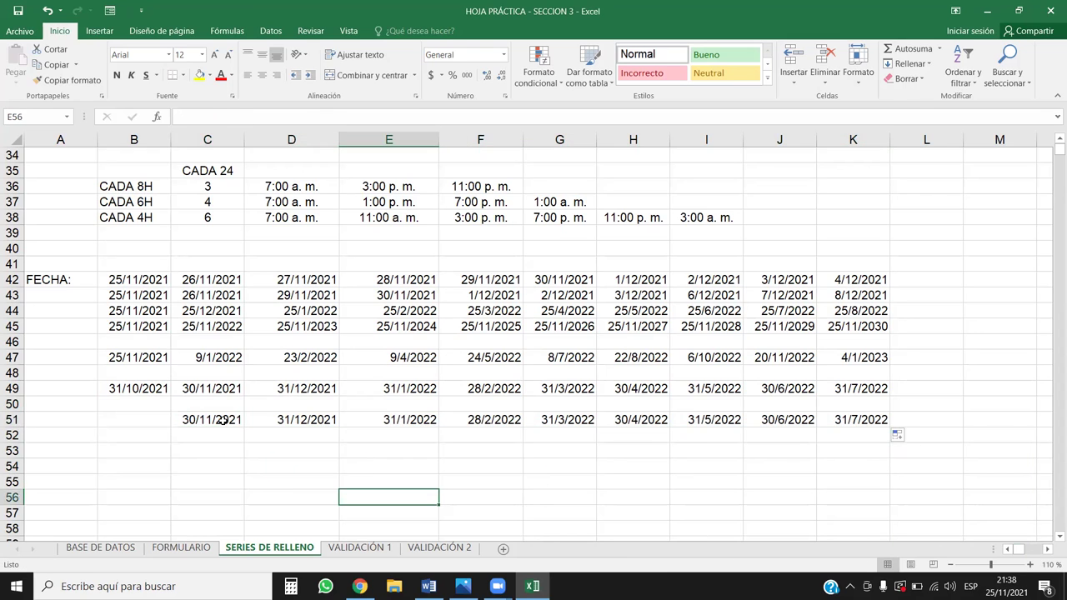
- Check the filled month-end dates in C51 through F51
left_click(226, 419)
left_click(326, 420)
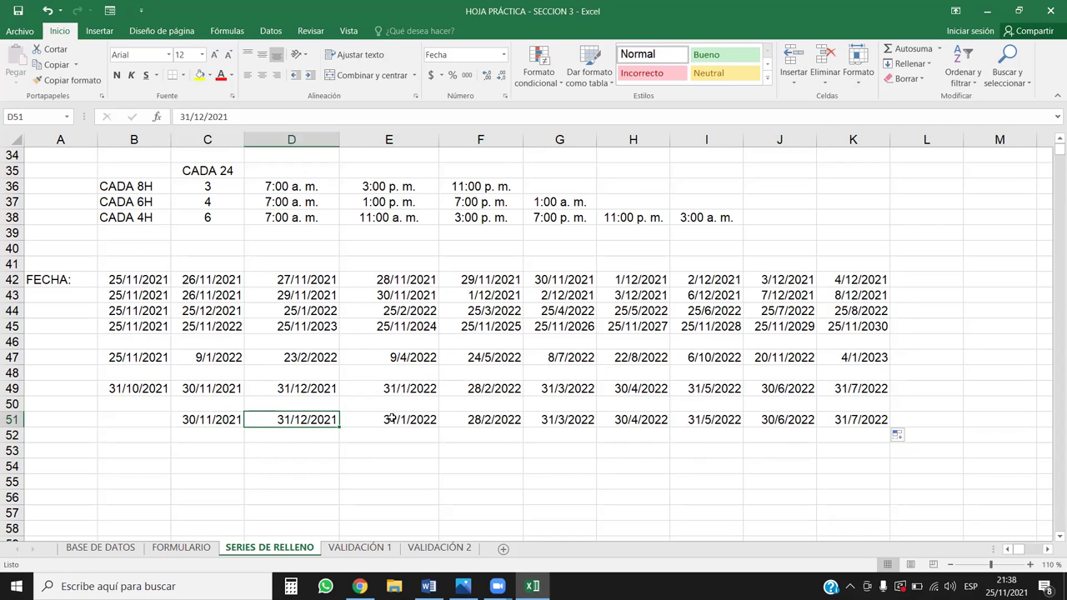
left_click(407, 421)
left_click(497, 422)
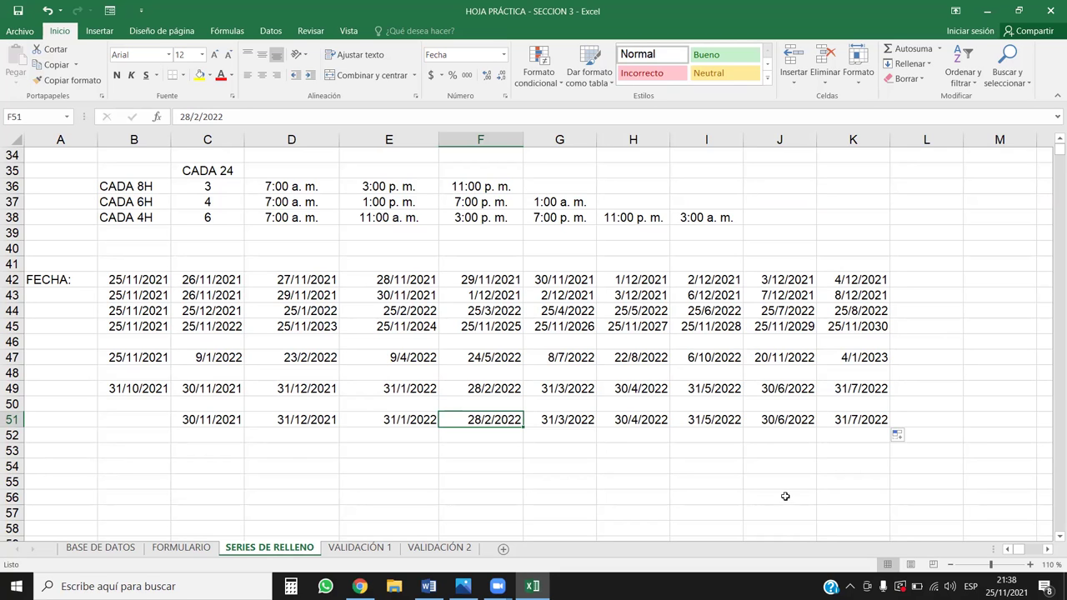
scroll(629, 388, "up", 2)
scroll(629, 387, "up", 9)
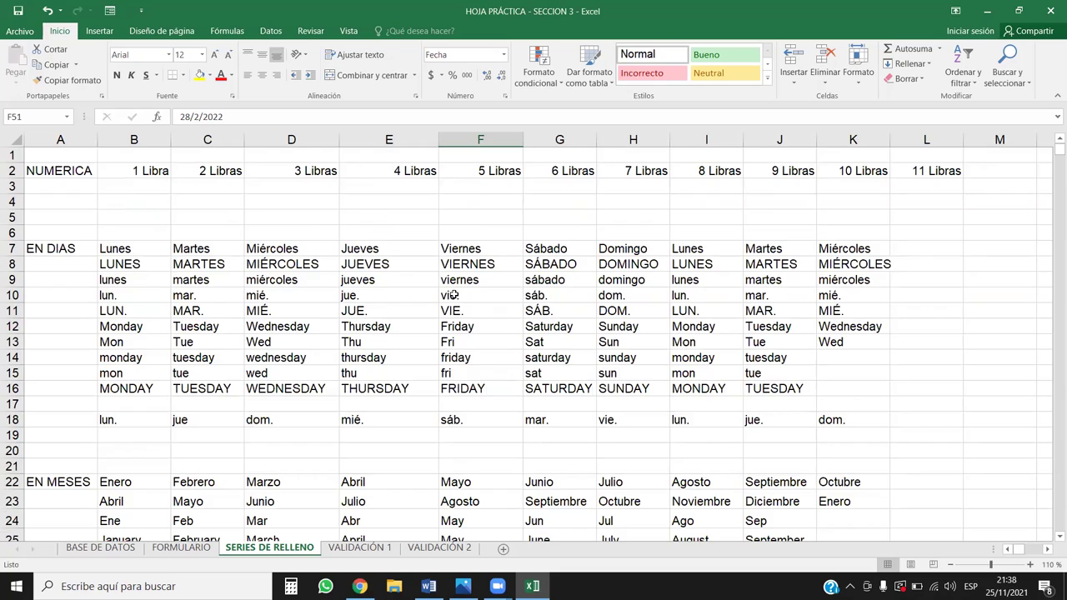
scroll(453, 291, "down", 1, "ctrl")
scroll(453, 292, "down", 5)
scroll(452, 292, "up", 3)
scroll(453, 292, "up", 2)
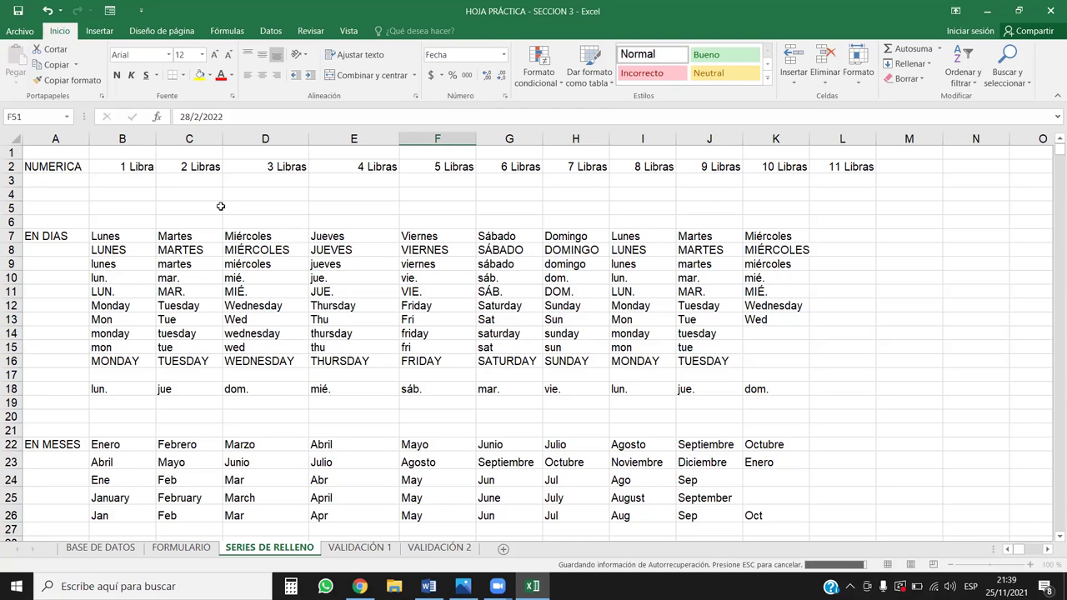
left_click(470, 205)
scroll(461, 360, "down", 5)
scroll(460, 361, "down", 5)
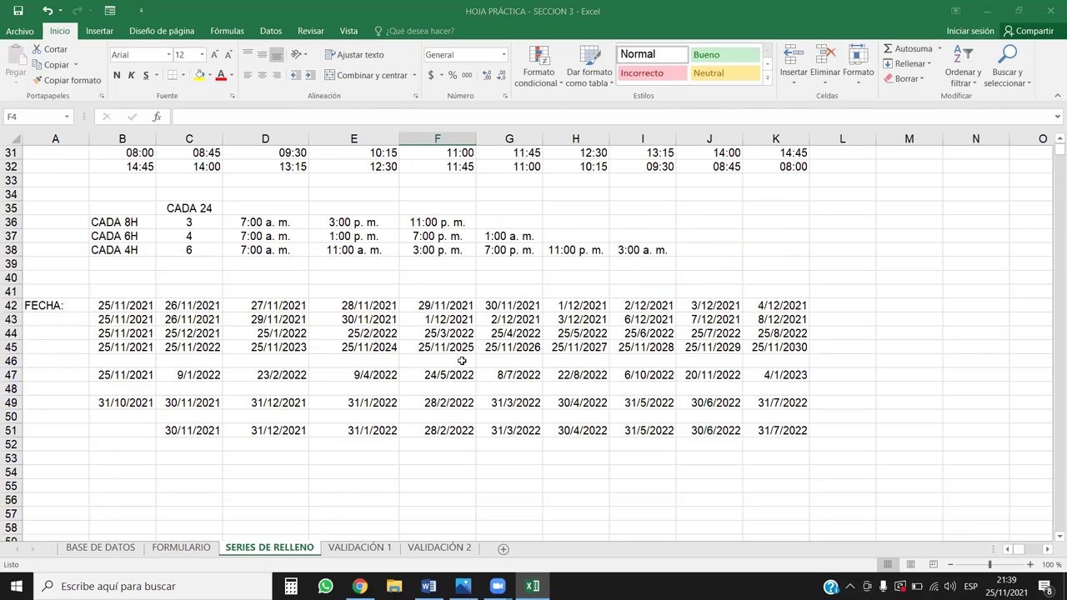
scroll(459, 362, "down", 4)
scroll(459, 361, "up", 2)
scroll(457, 374, "down", 3)
scroll(456, 381, "down", 1)
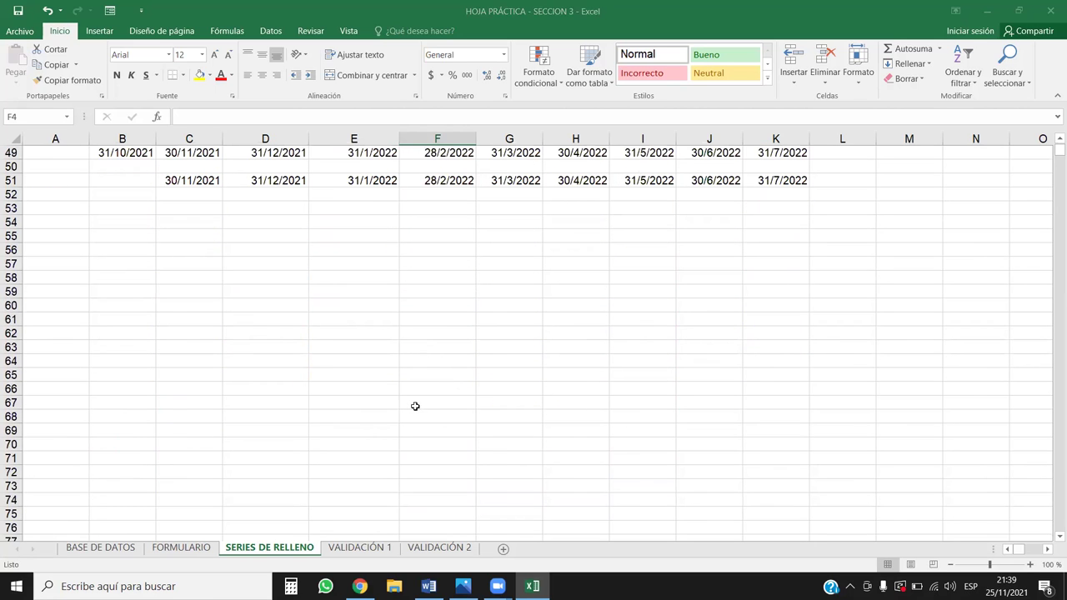
left_click(134, 247)
left_click(103, 213)
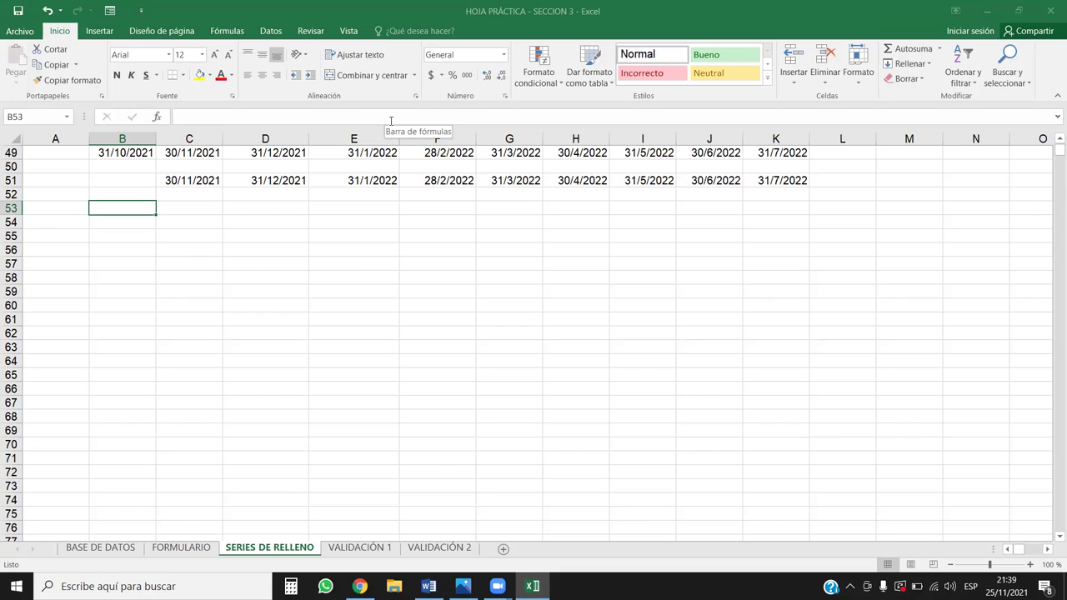
left_click(132, 236)
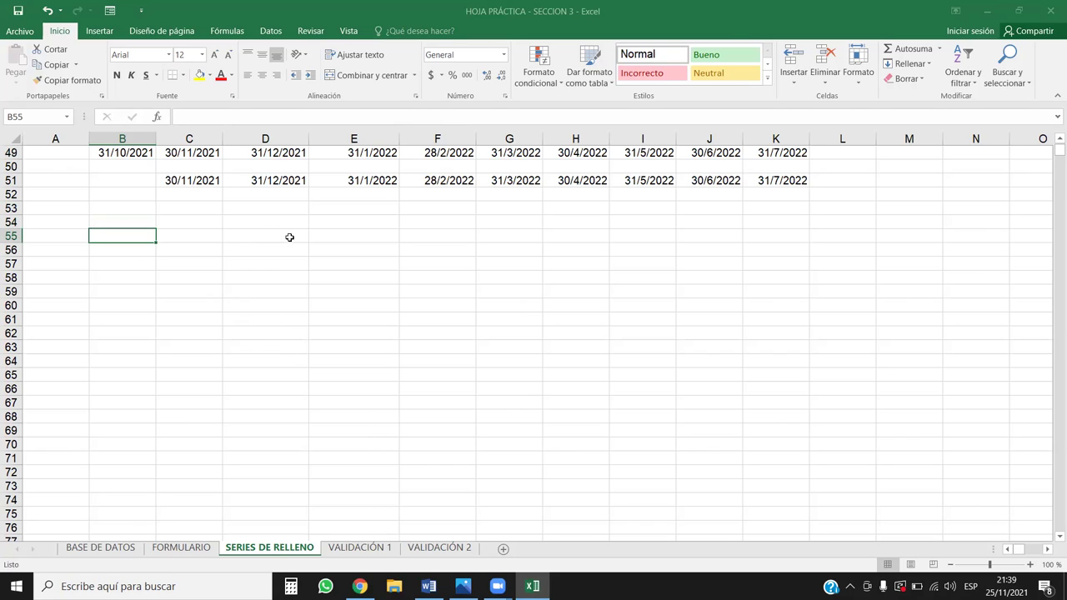
- Open Listas personalizadas from Opciones de Excel > Avanzadas
left_click(20, 32)
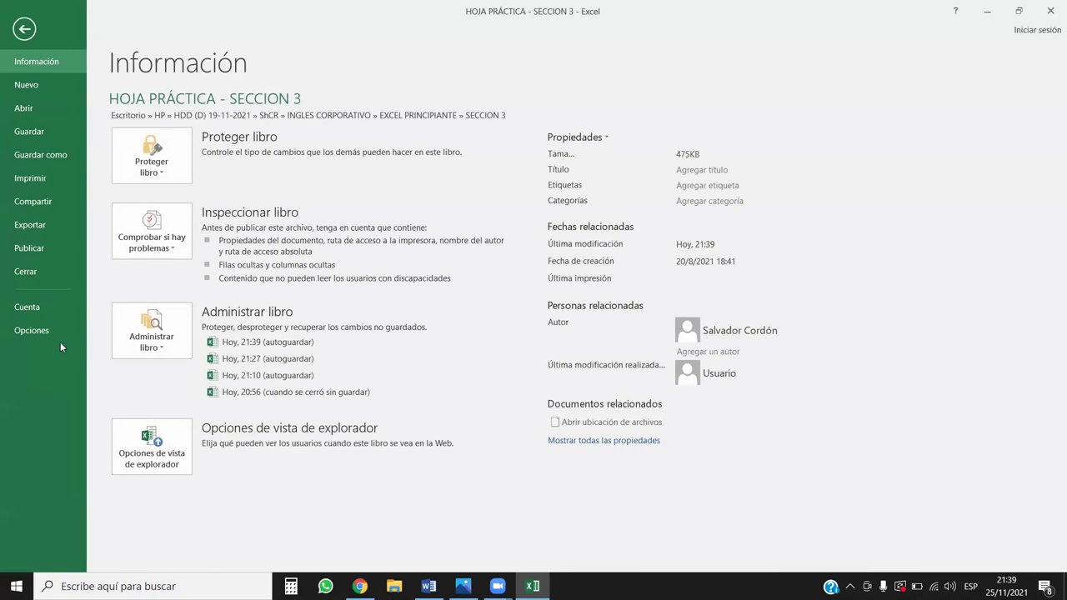
left_click(31, 331)
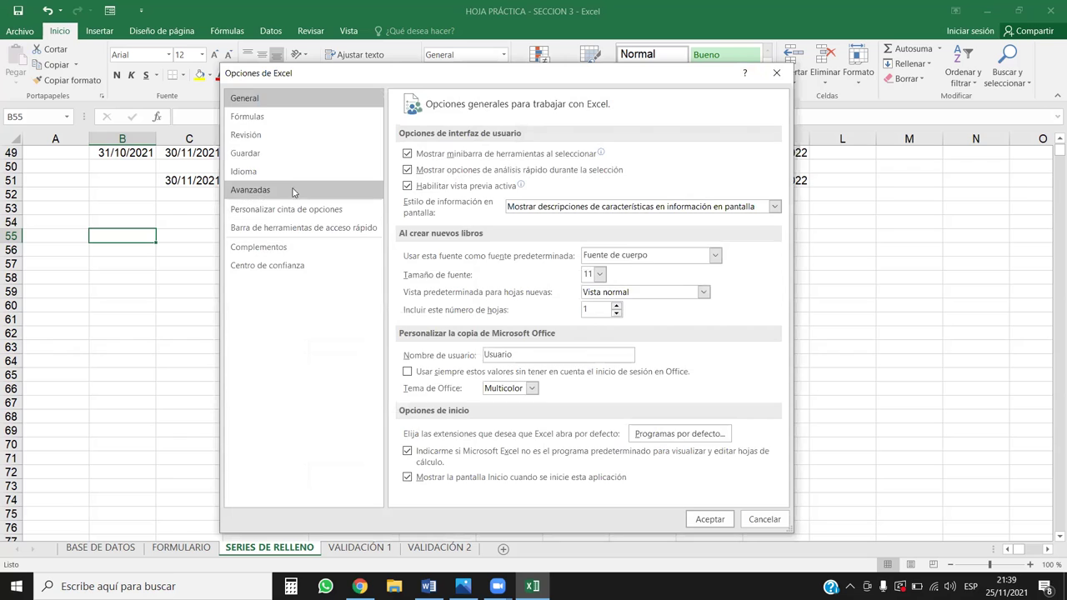
left_click(279, 190)
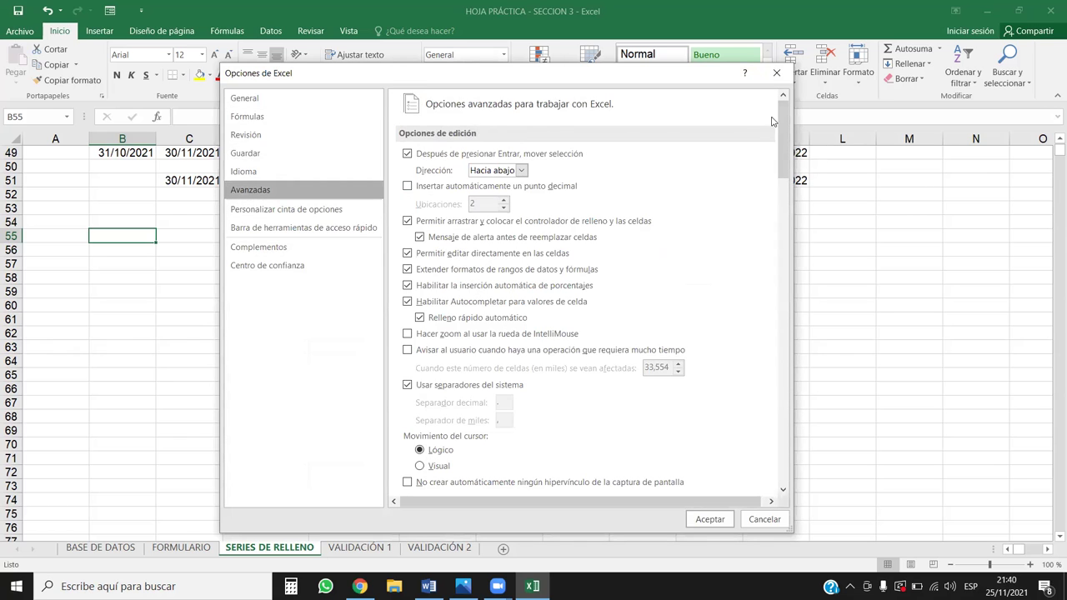
left_click_drag(781, 135, 775, 466)
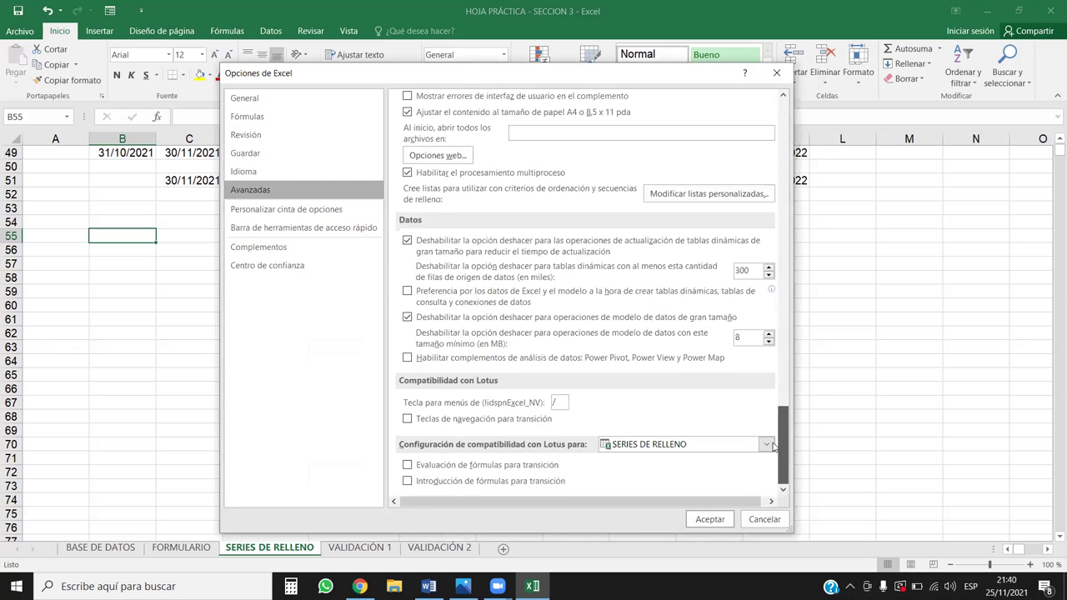
left_click(706, 200)
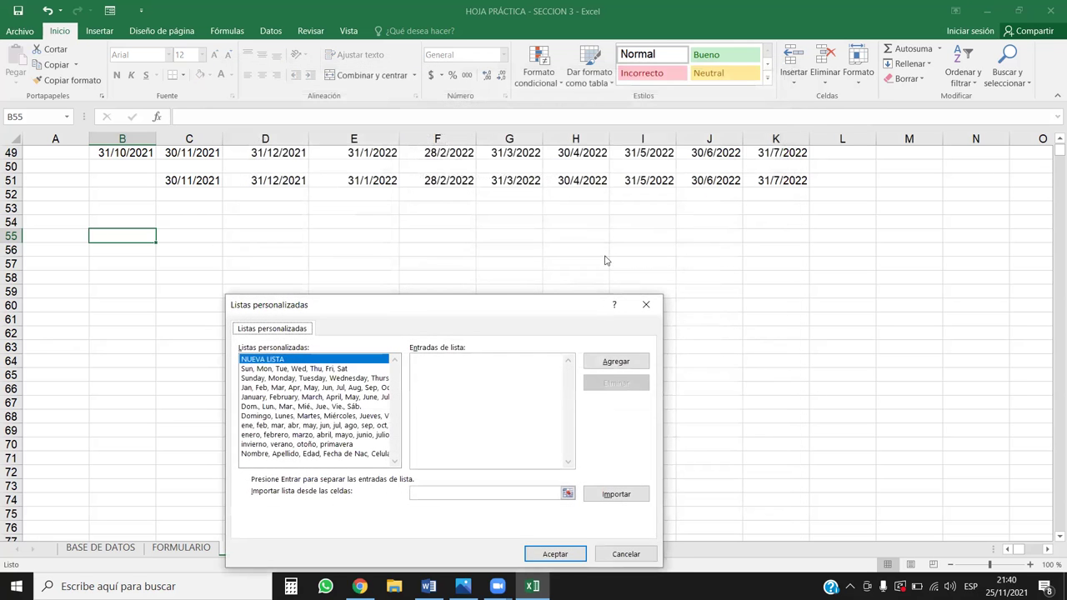
left_click_drag(484, 305, 477, 175)
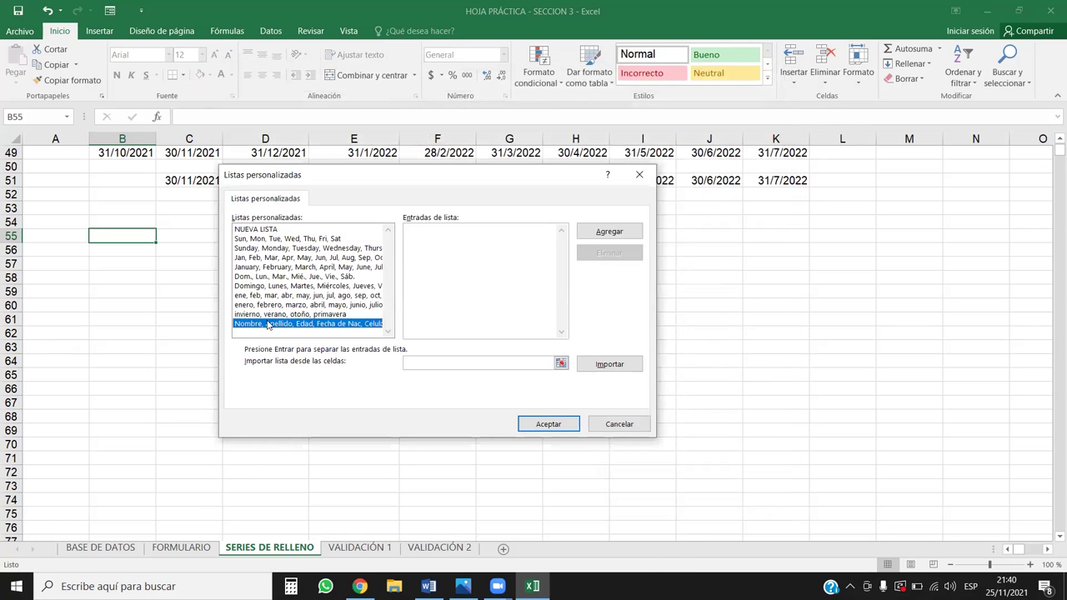
- Delete the invierno, verano, otoño, primavera and Nombre, Apellido, Edad custom lists
left_click(265, 323)
left_click(269, 314)
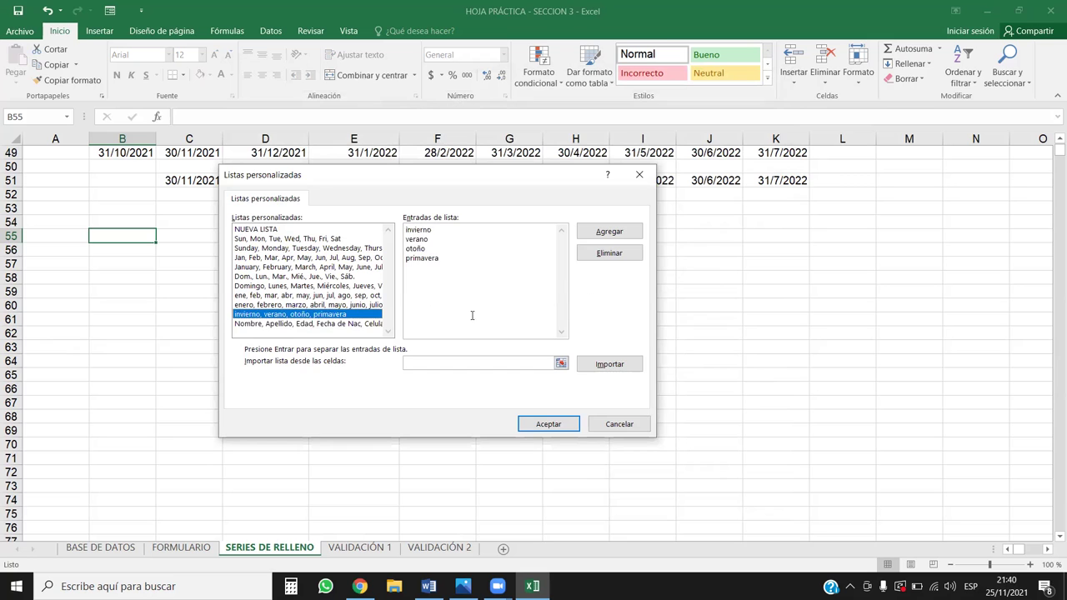
left_click(611, 255)
left_click(505, 331)
left_click(339, 317)
left_click(616, 254)
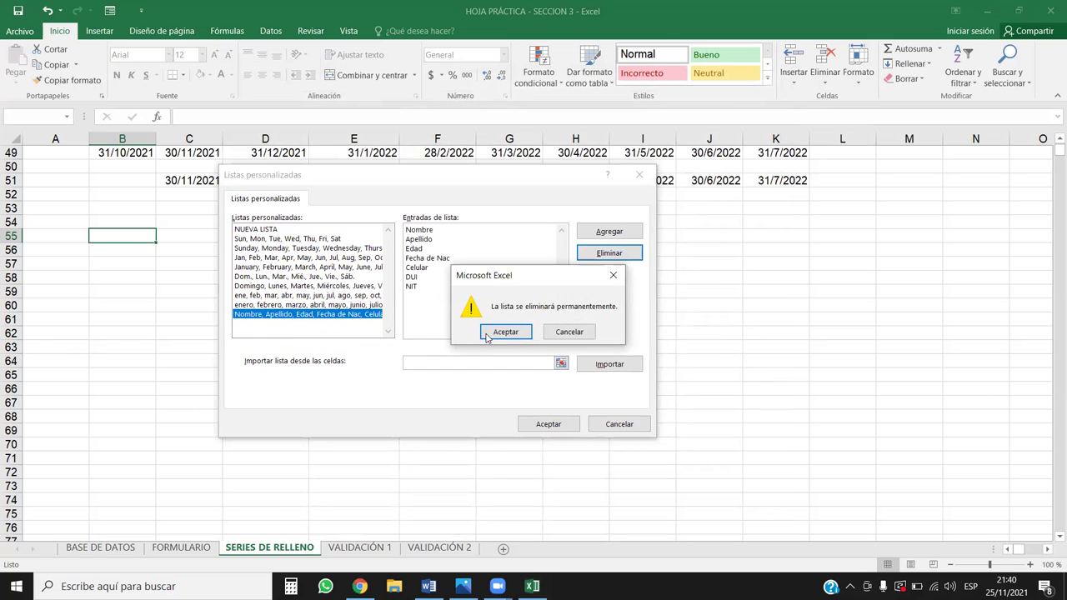
left_click(504, 332)
left_click(314, 305)
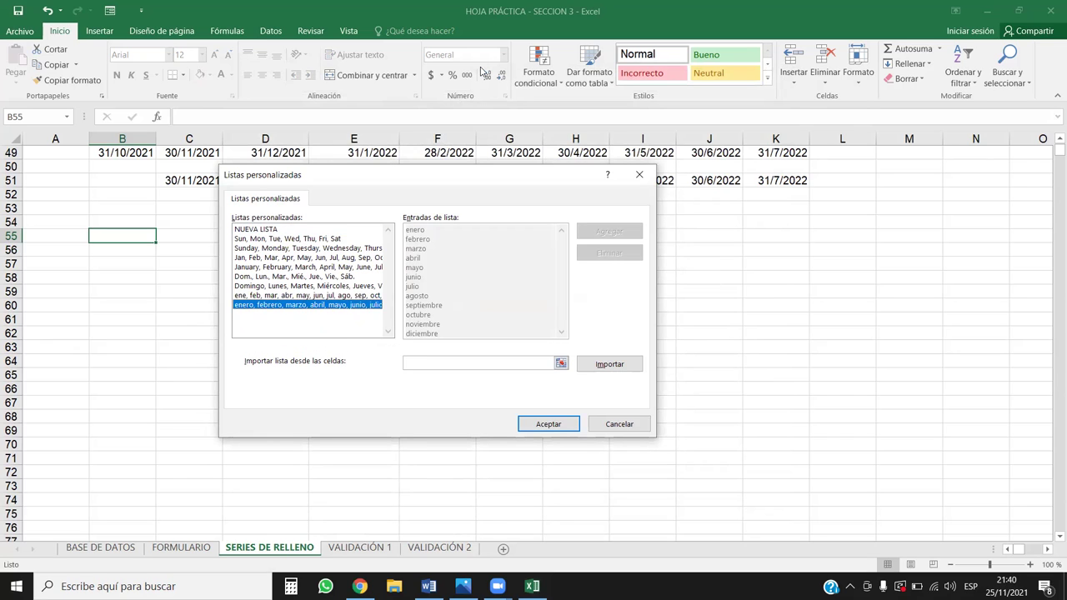
left_click(350, 248)
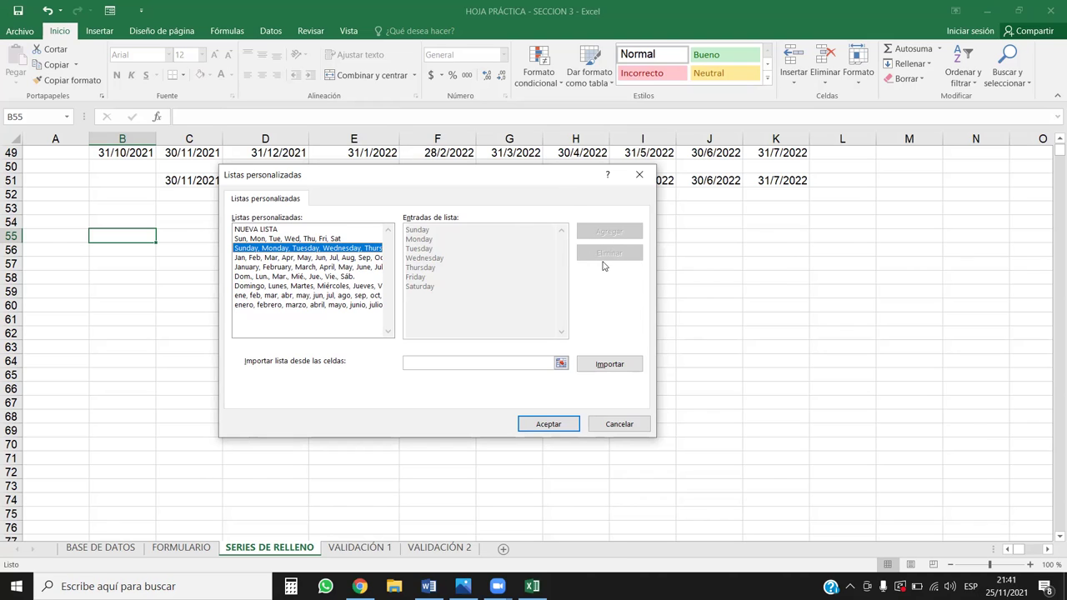
- Add a new custom list with entries Invierno, Verano, Primavera, Otoño
left_click(285, 238)
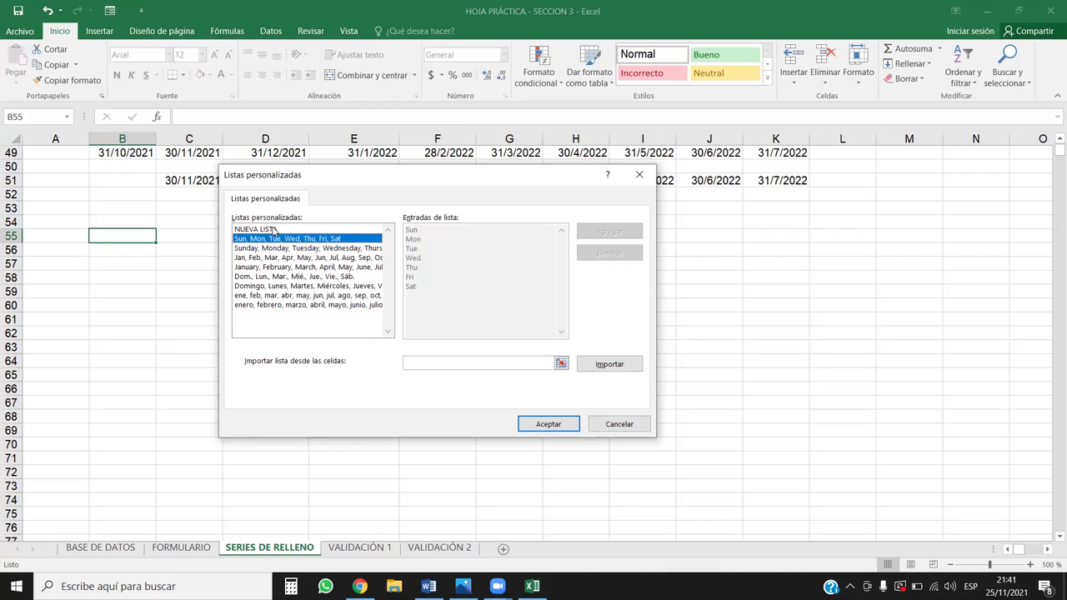
left_click(279, 229)
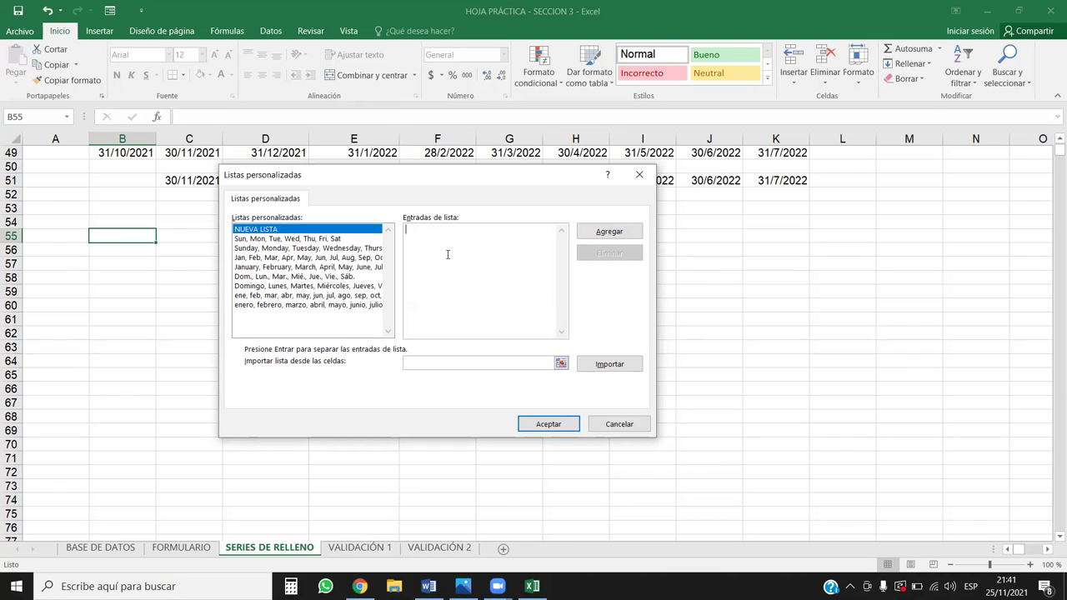
type("Invierno")
key("Tab")
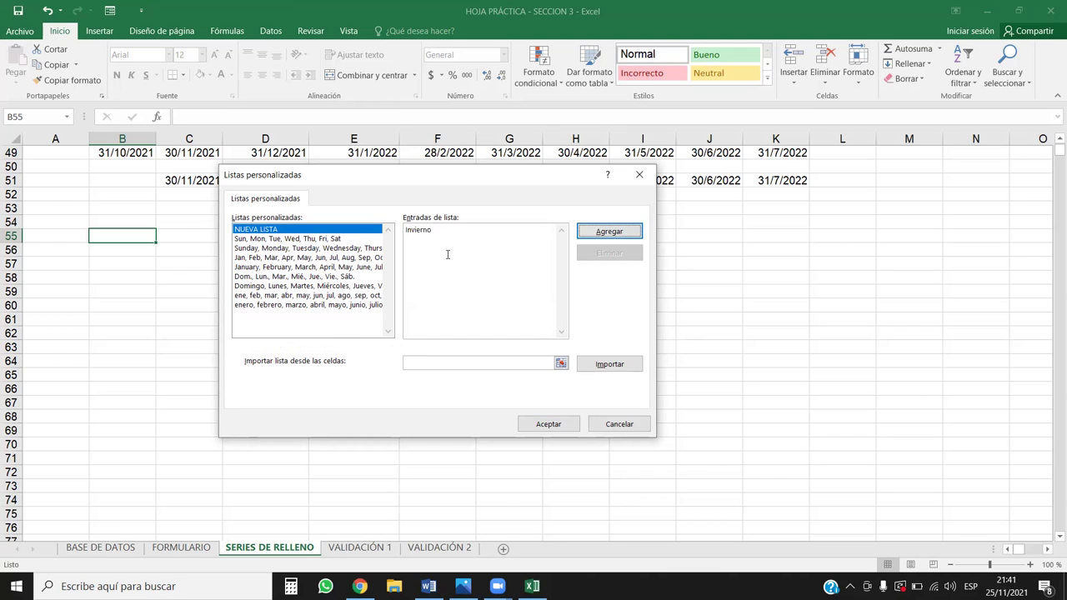
left_click(448, 254)
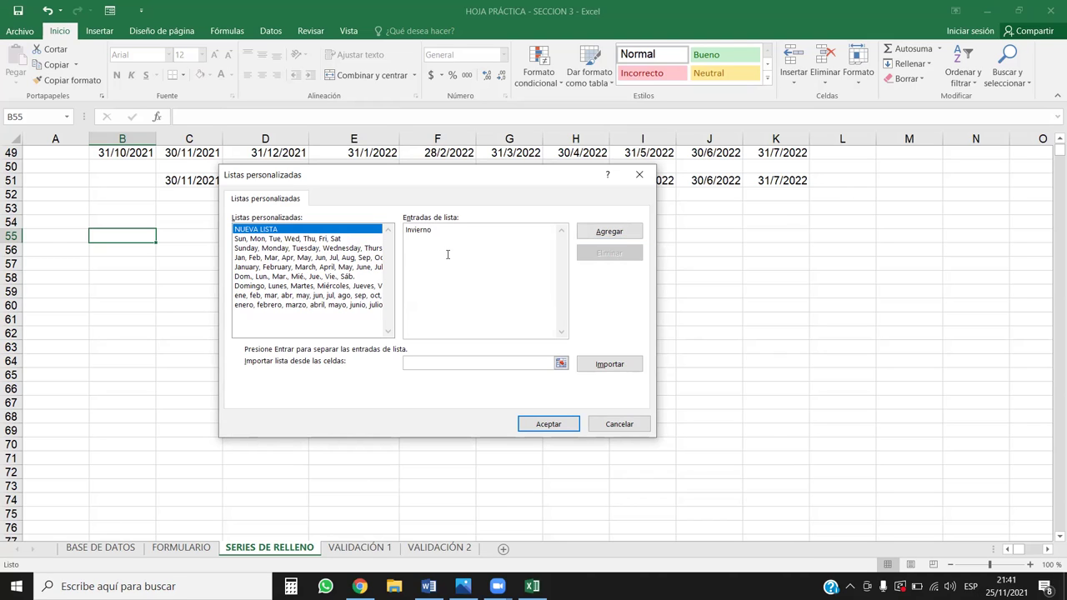
type("Verano ")
type("Primavera ")
type("Otoño")
key("Return")
left_click(610, 230)
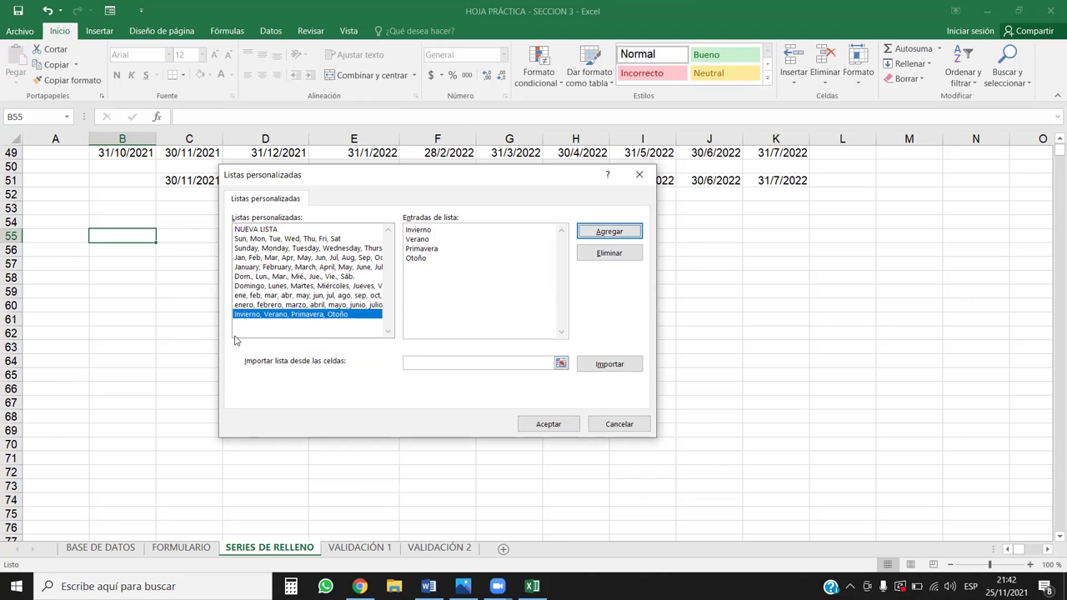
- Review the seasons list entries and close Listas personalizadas with Aceptar
left_click(287, 320)
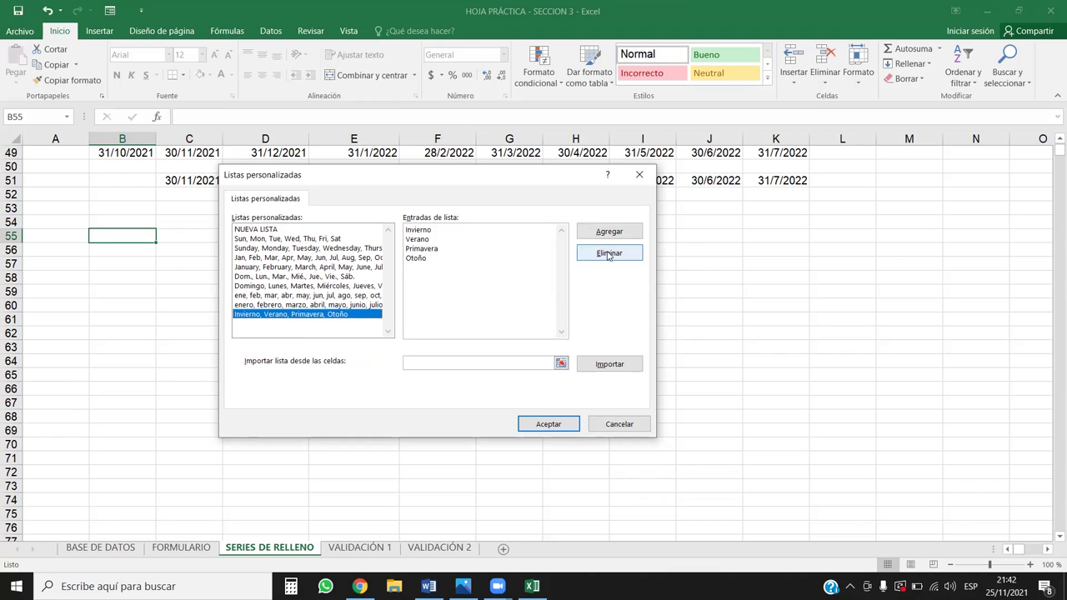
left_click(481, 288)
left_click_drag(476, 266, 364, 208)
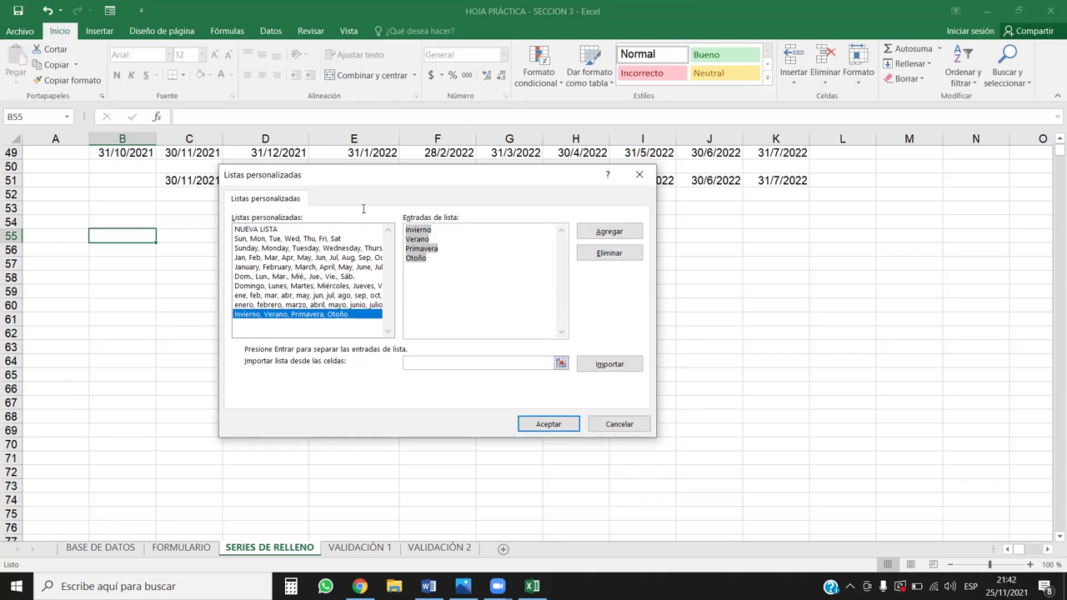
left_click_drag(454, 280, 379, 211)
left_click(461, 274)
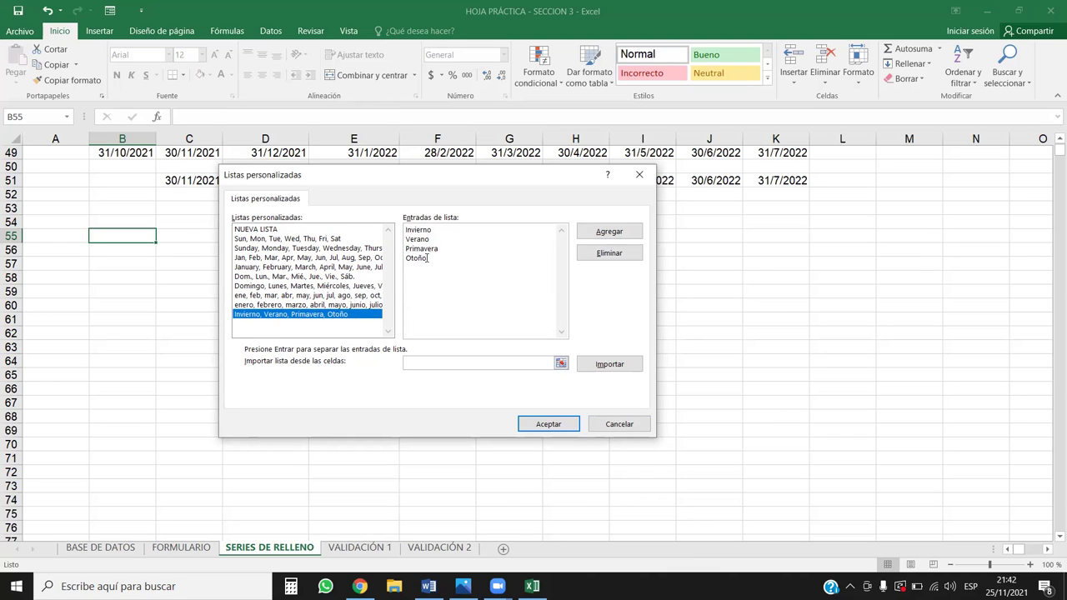
left_click(555, 426)
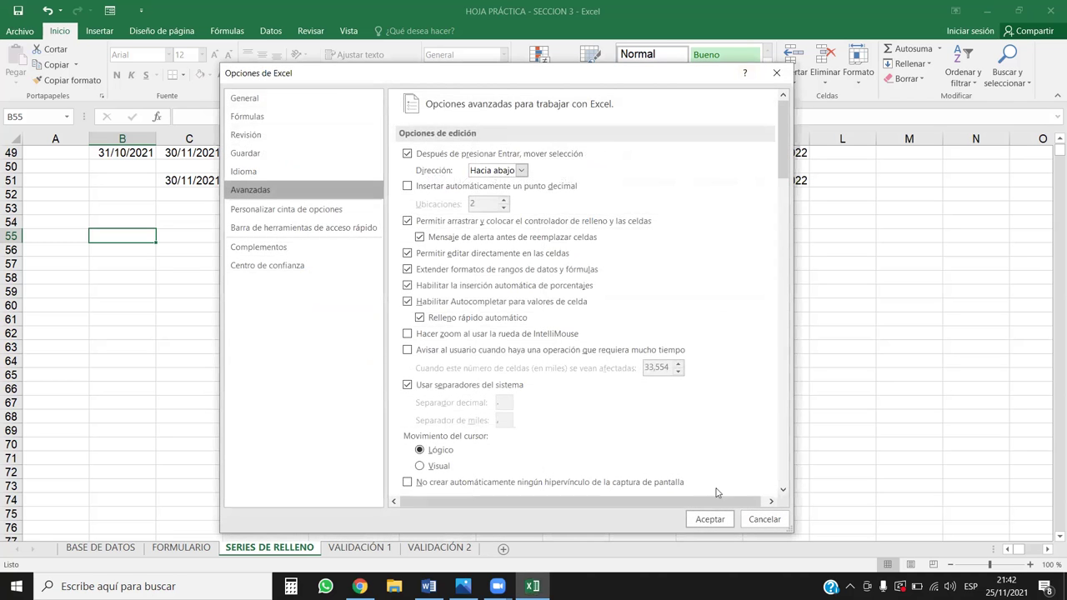
- Enter Invierno in B55 and fill the seasons series across row 55 to K55
left_click(715, 522)
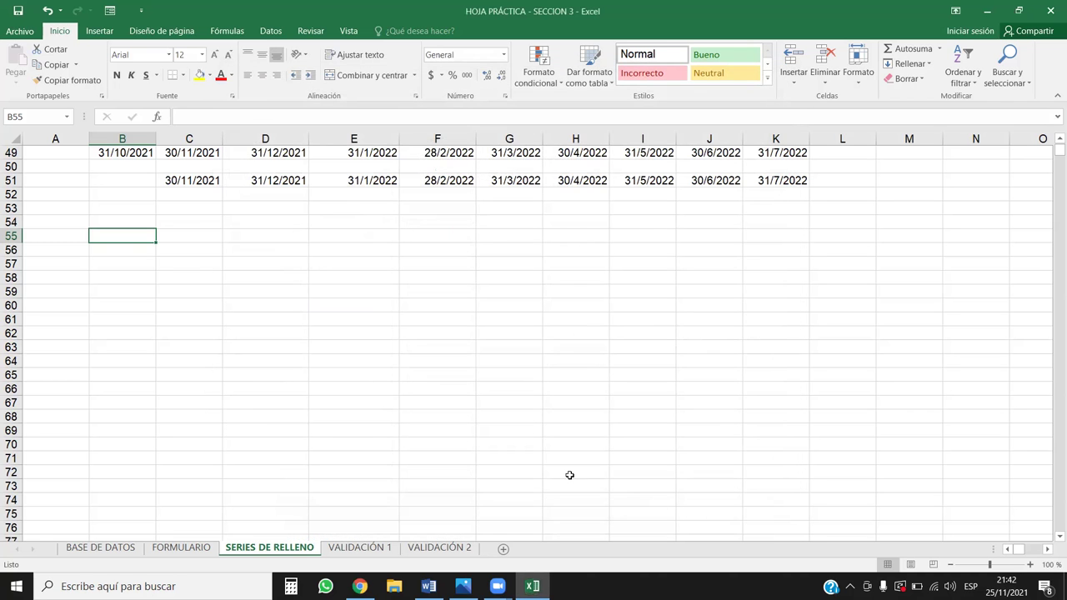
type("I")
type("nvierno")
key("ctrl+Return")
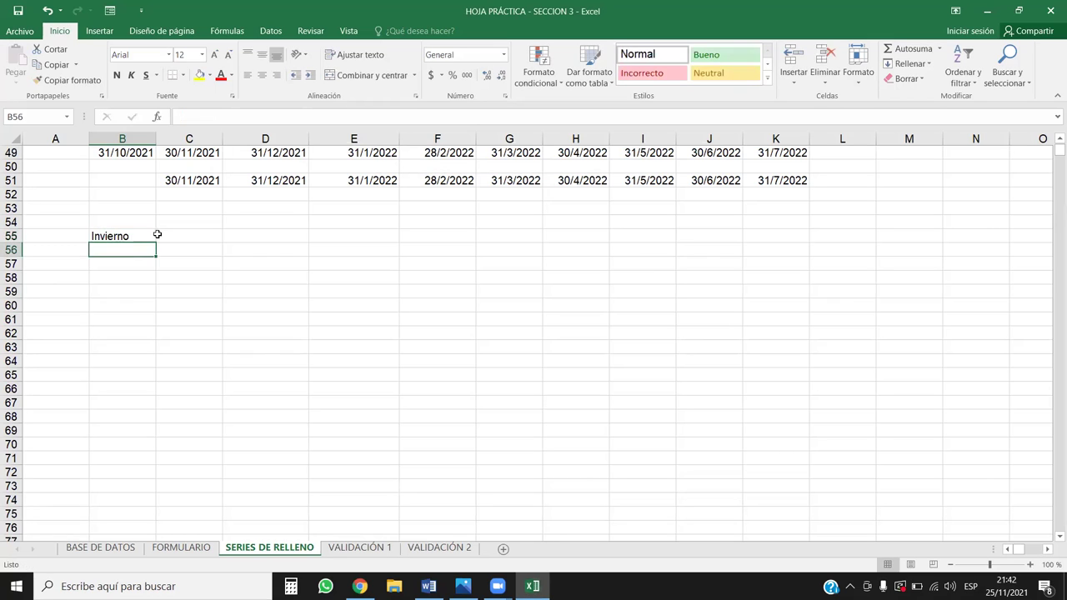
left_click(146, 232)
left_click_drag(160, 241, 783, 255)
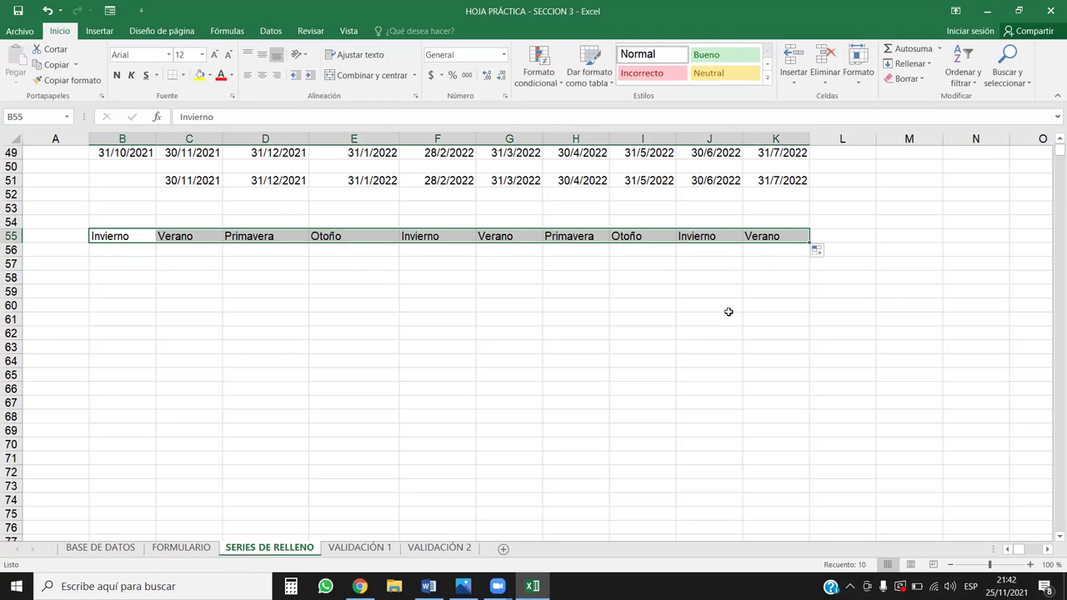
left_click(114, 248)
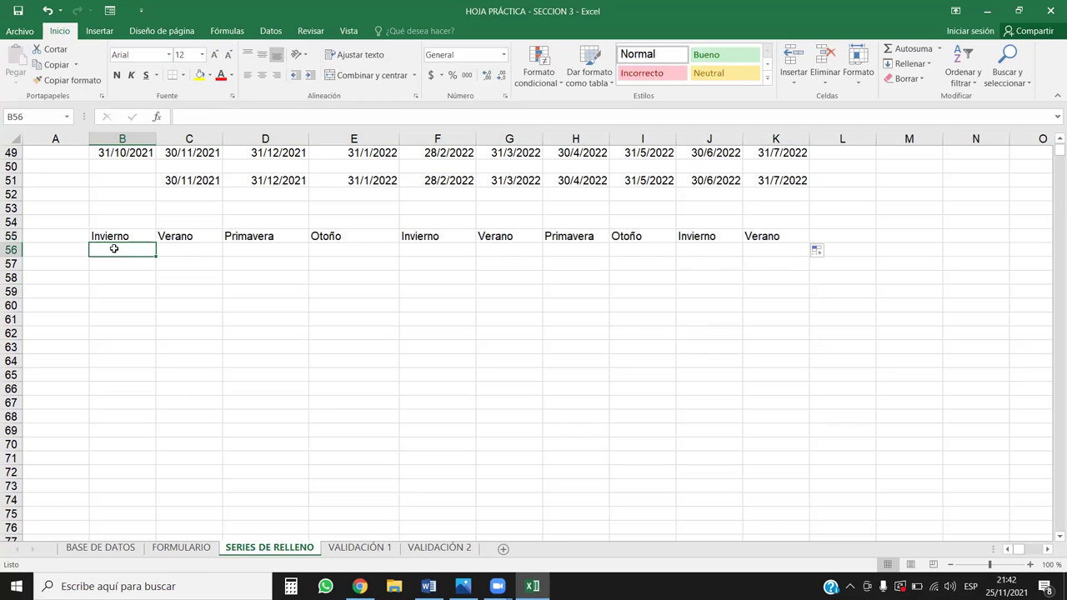
- Enter INVIERNO in B56 and fill the capitalised seasons series across to K56
type("INVIERN")
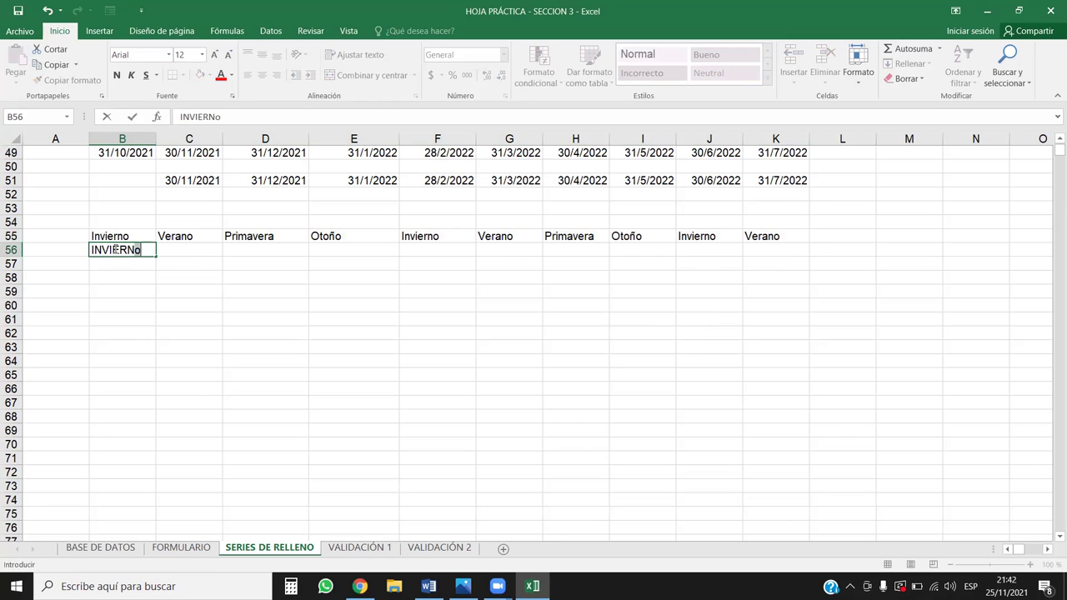
type("O")
key("Return")
left_click(125, 250)
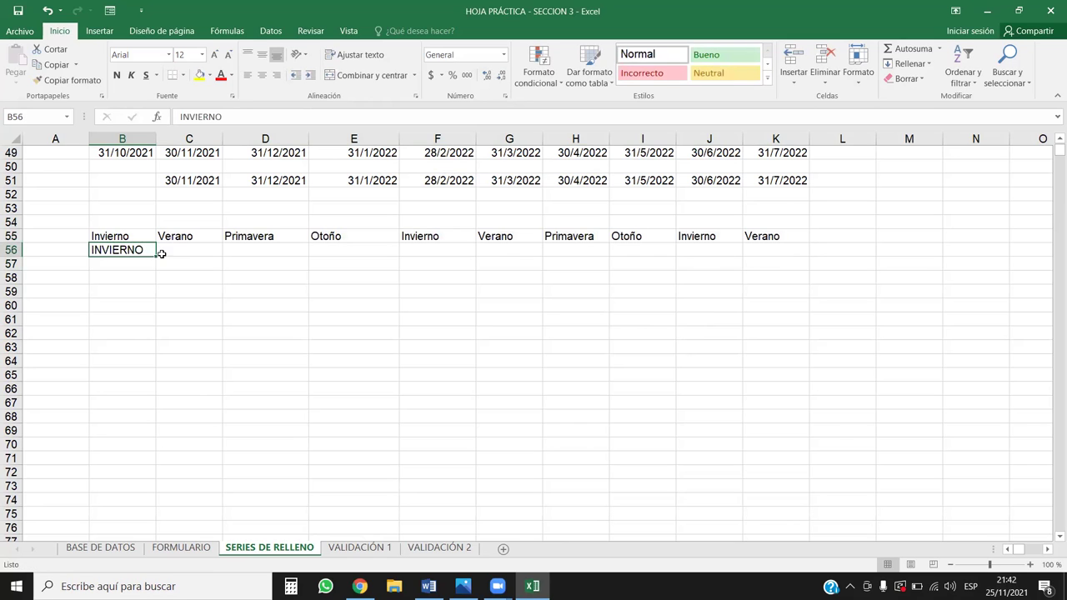
left_click_drag(173, 253, 783, 250)
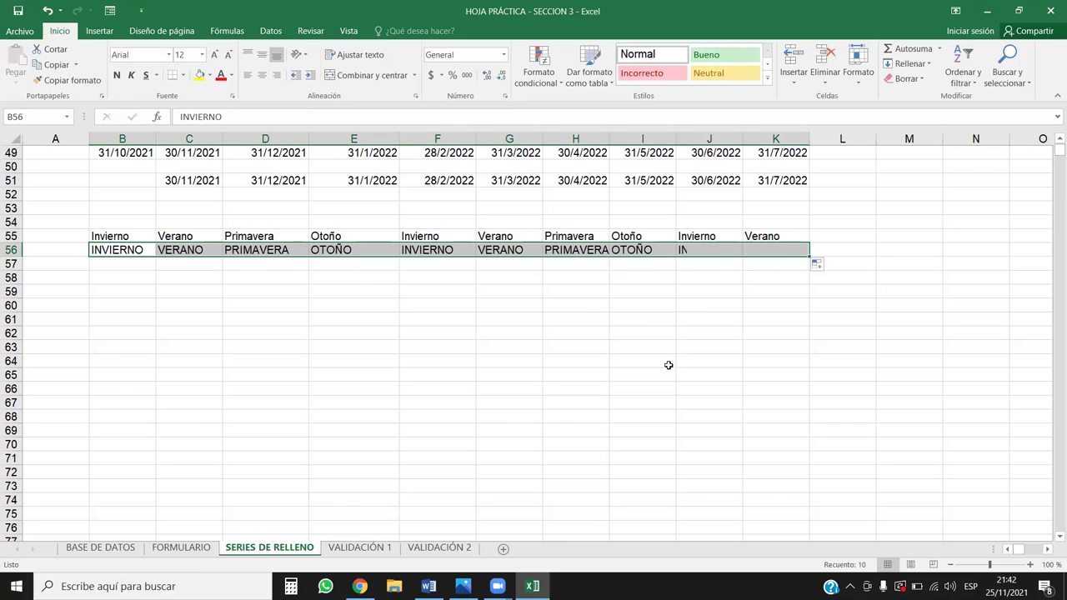
- Enter Inv in B57, extend it across to J57, then delete those cells
left_click(148, 267)
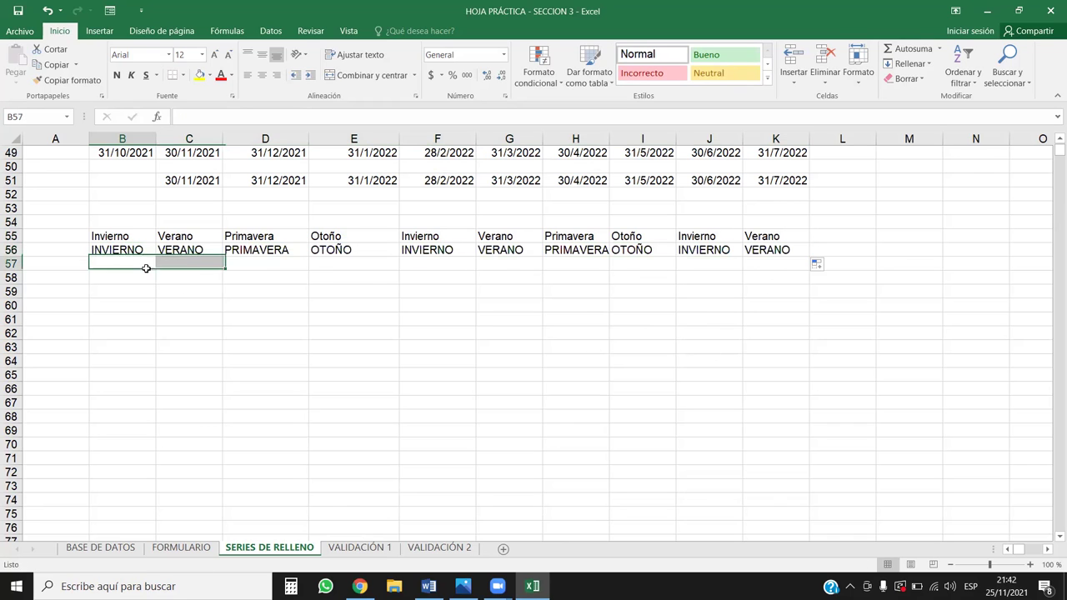
type("Inv")
key("BackSpace")
left_click(206, 293)
left_click(153, 267)
left_click_drag(157, 271, 738, 268)
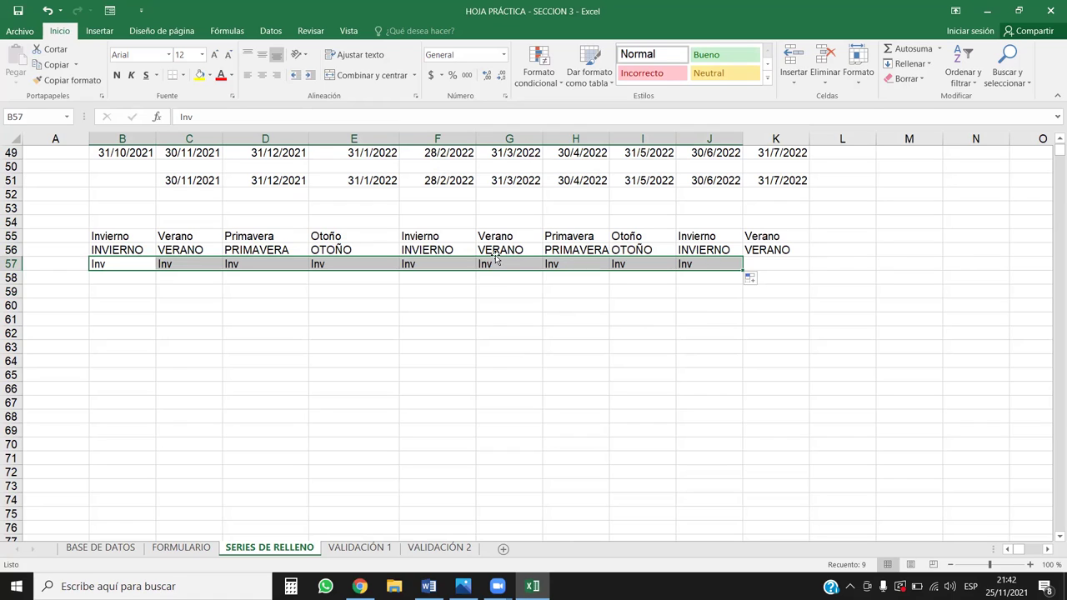
key("Delete")
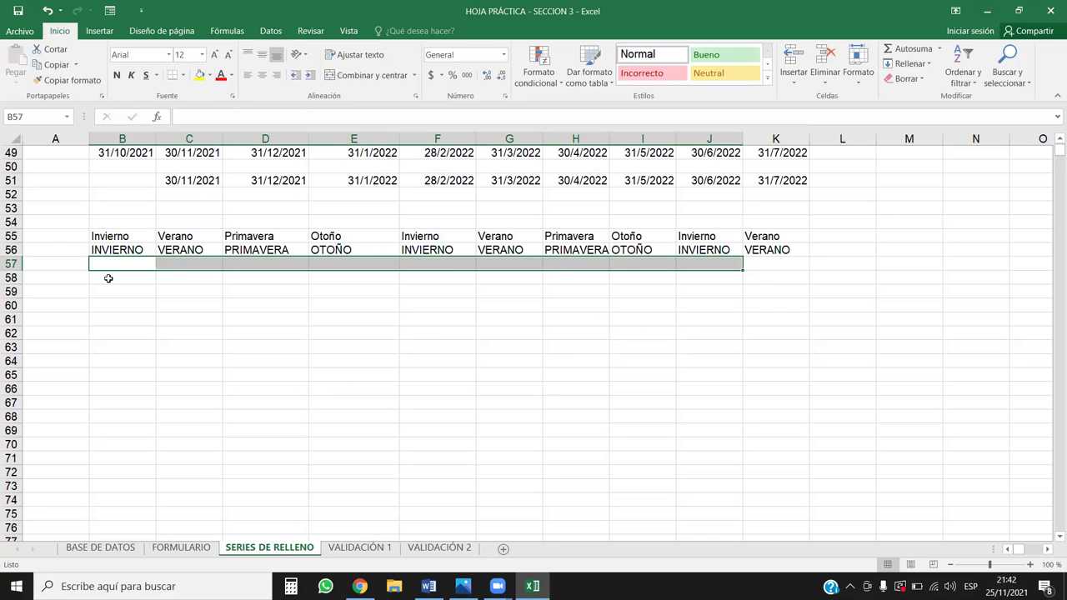
left_click(21, 30)
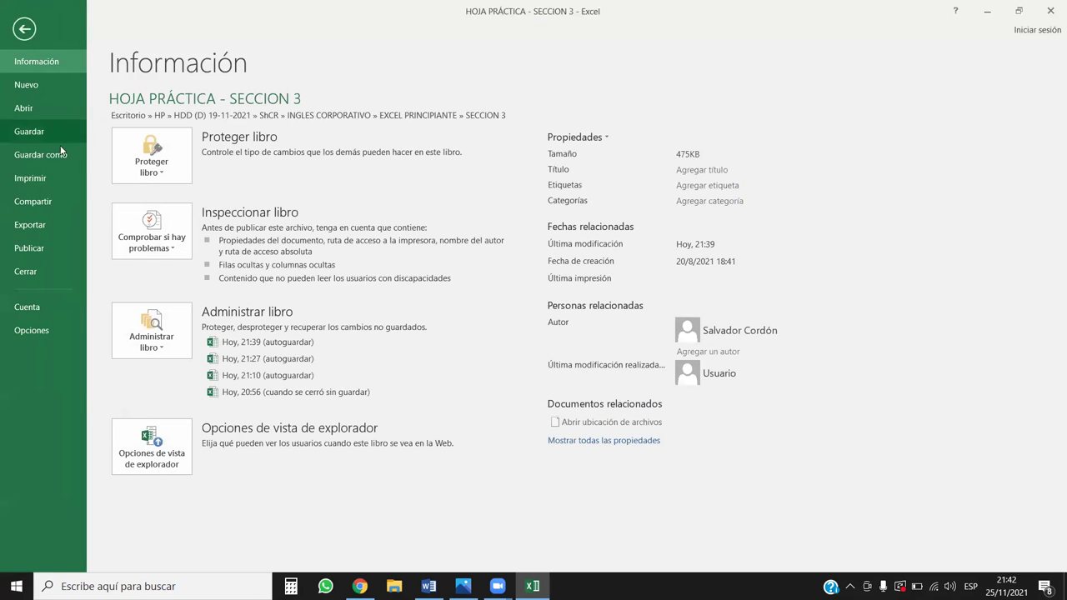
left_click(34, 333)
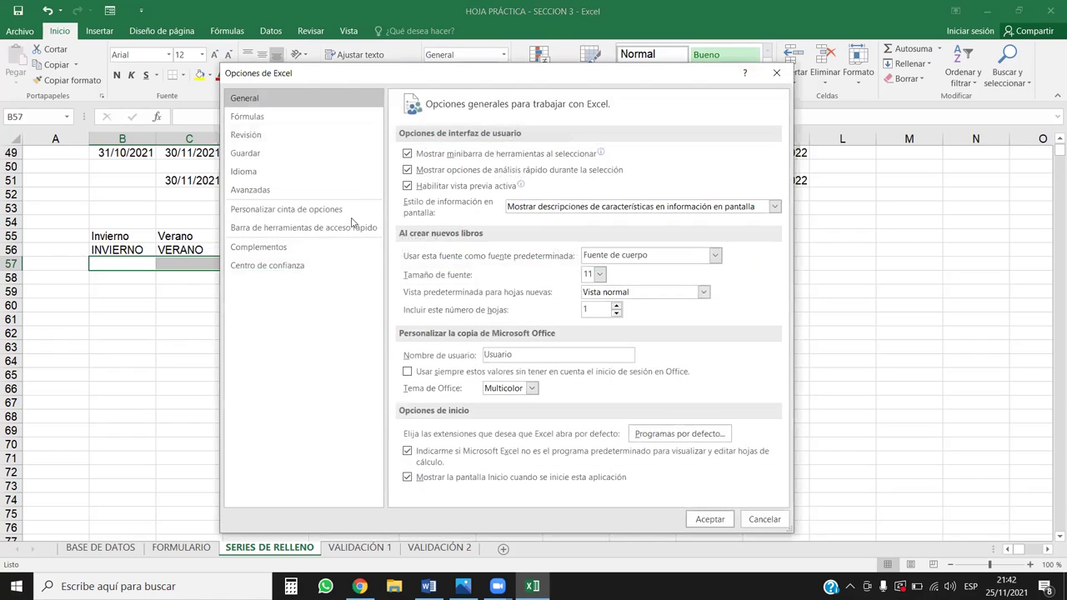
left_click(250, 189)
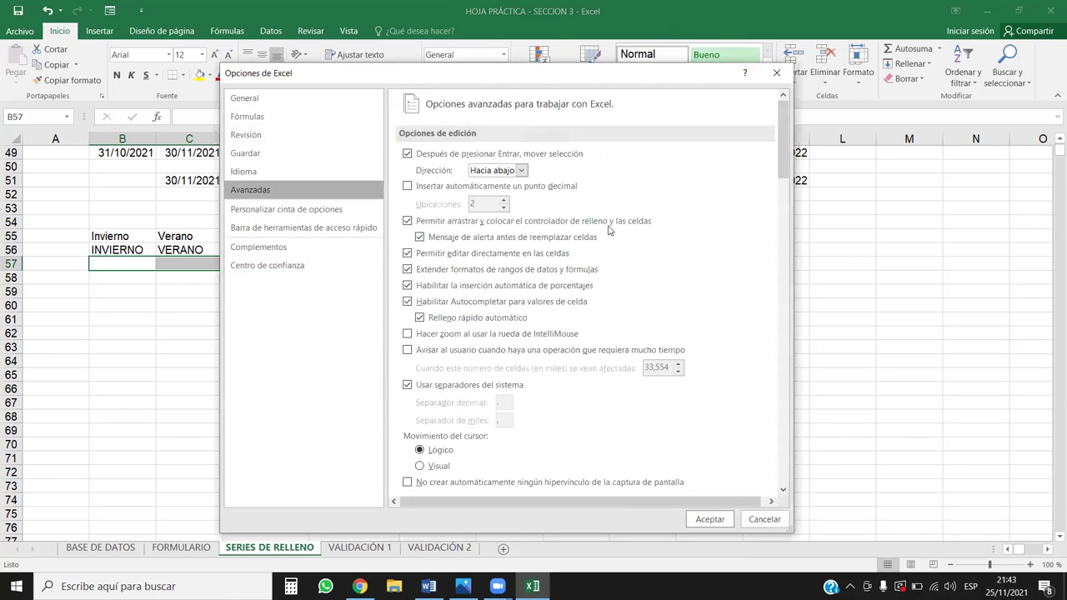
scroll(764, 162, "down", 15)
scroll(765, 163, "down", 15)
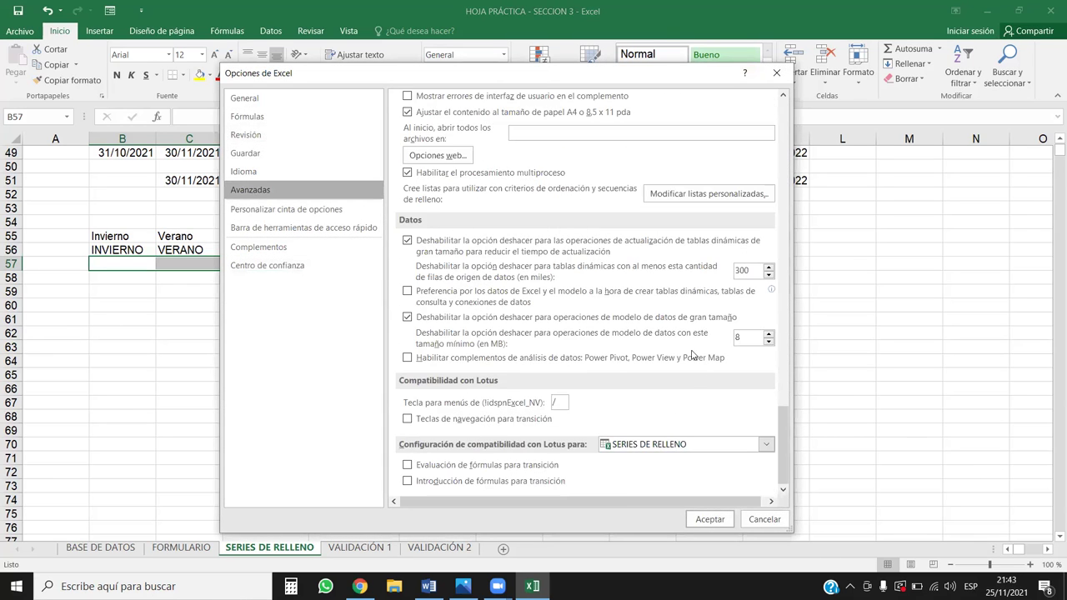
left_click(667, 193)
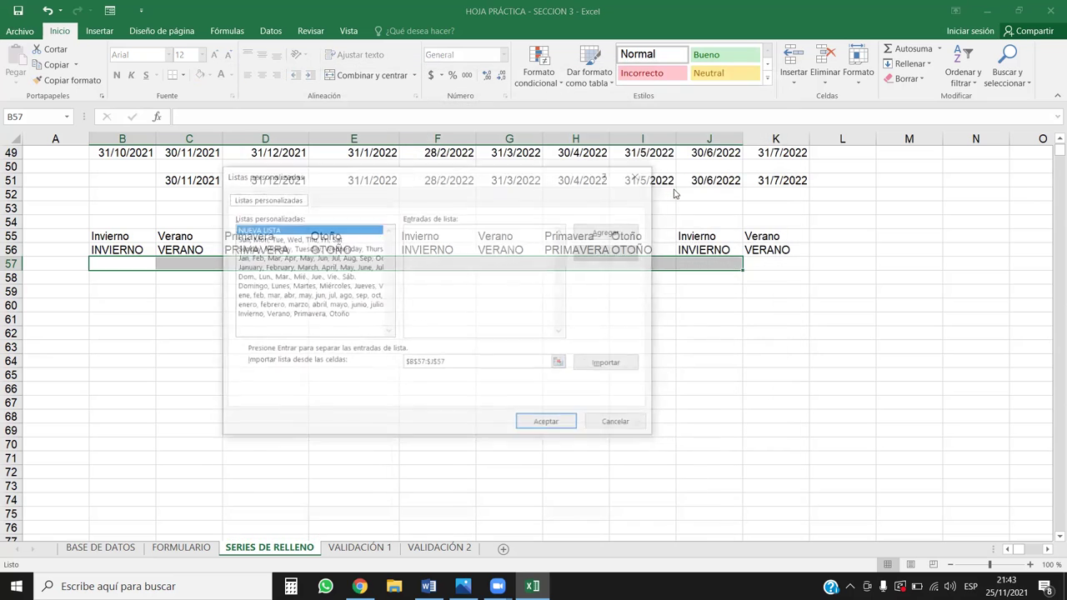
left_click(279, 277)
left_click(265, 258)
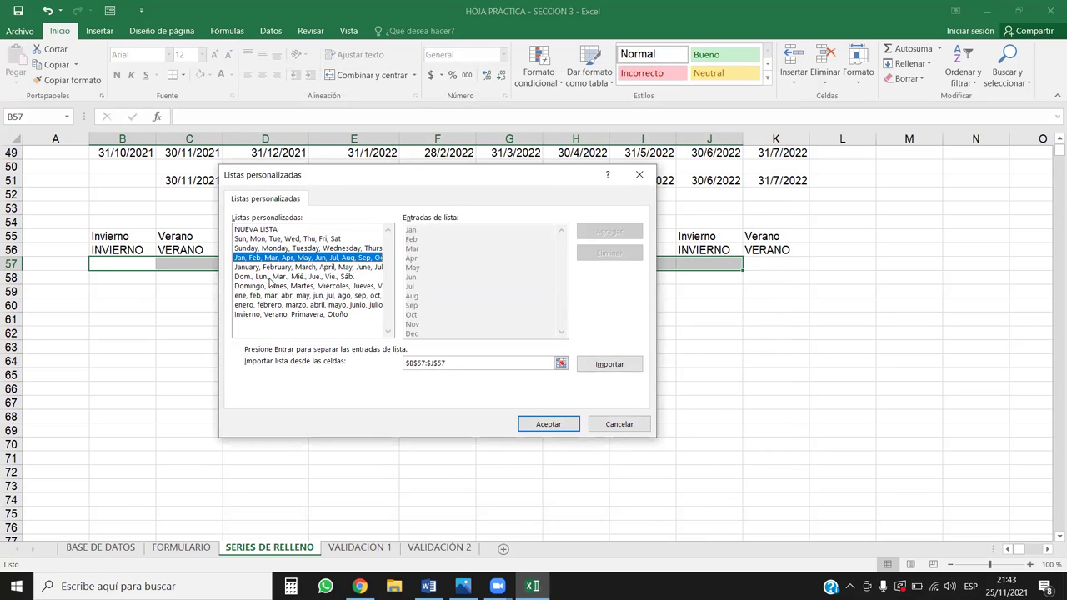
left_click(270, 277)
left_click(263, 257)
left_click(295, 305)
left_click(299, 315)
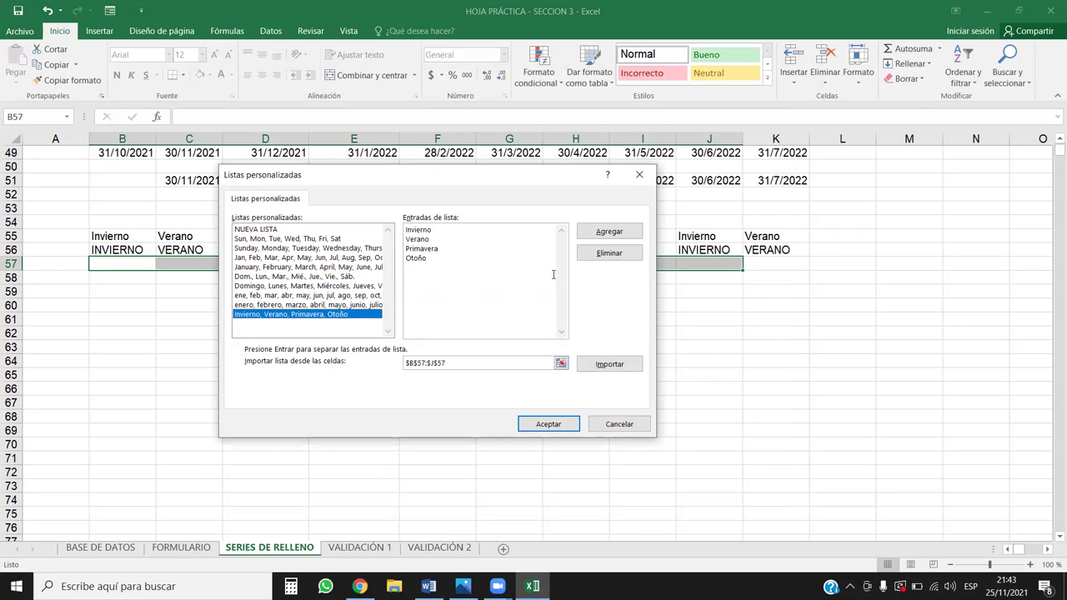
left_click(254, 230)
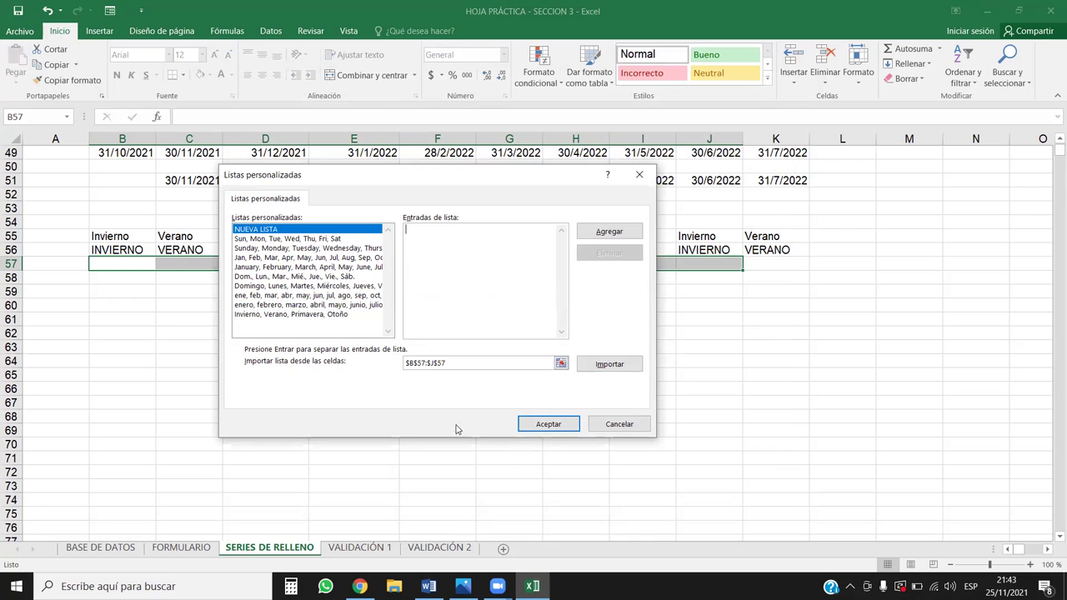
left_click(470, 362)
key("BackSpace")
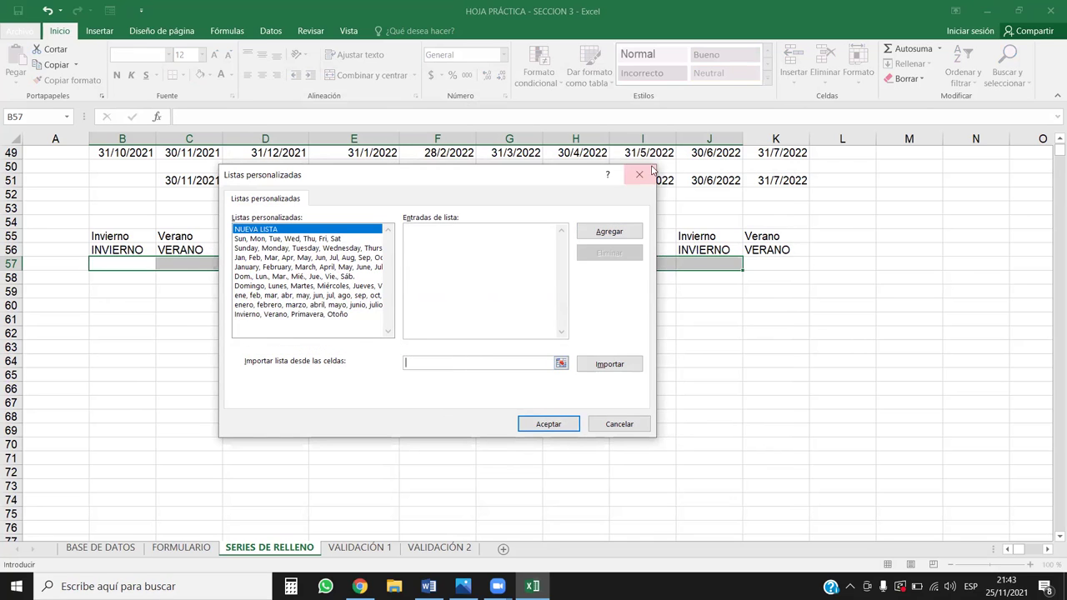
left_click(642, 181)
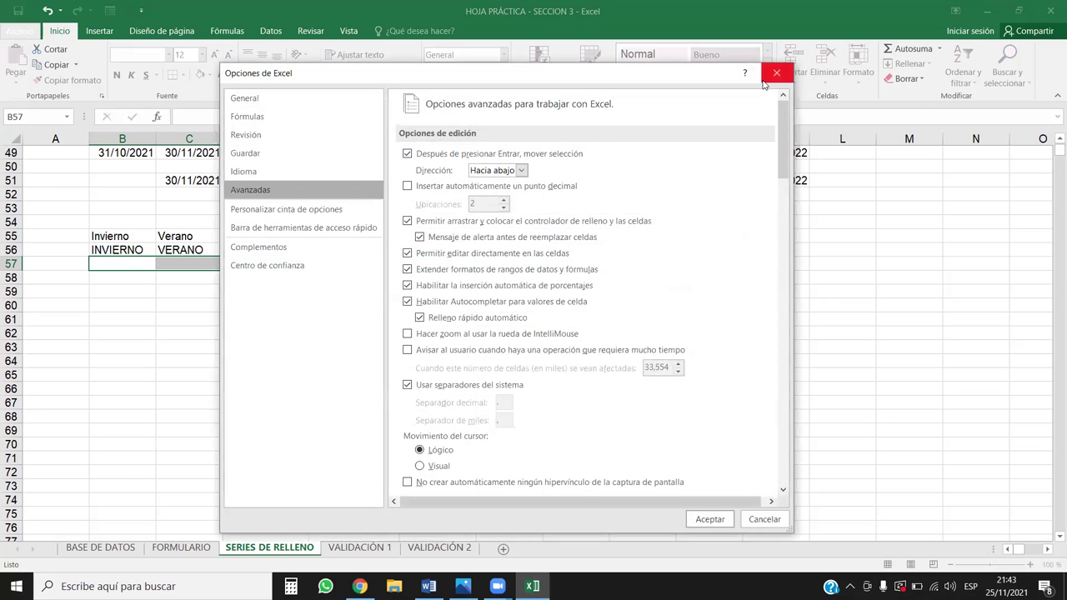
left_click(779, 77)
left_click(125, 319)
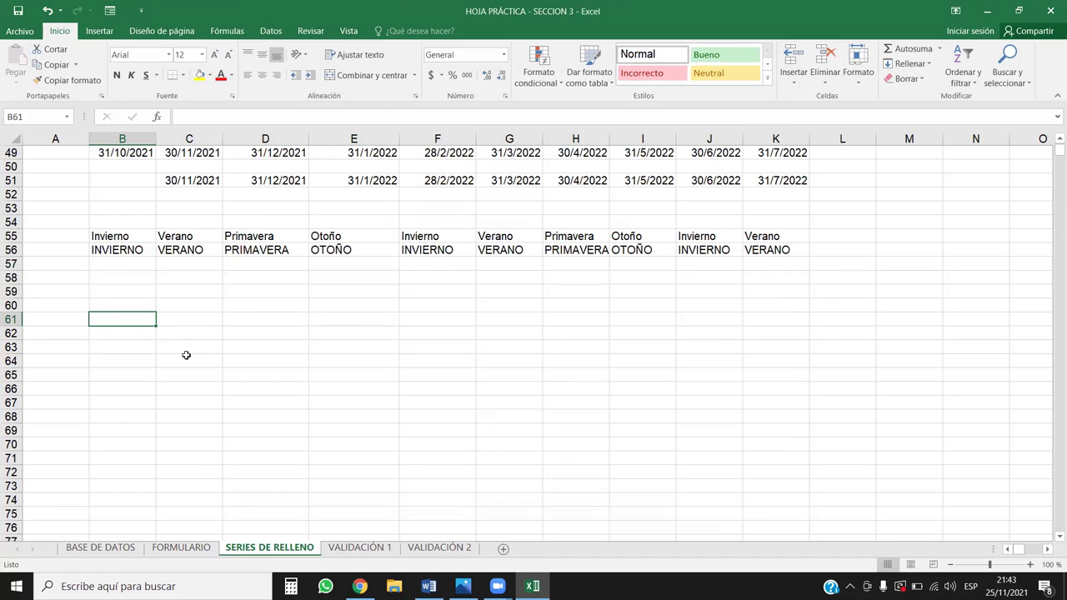
- Enter MONITOR, CPU and HDD down column B in B61:B63
type("MONITOR")
key("Return")
type("CPU")
key("Return")
type("H")
key("BackSpace")
type("HH")
key("BackSpace")
type("DD")
key("Return")
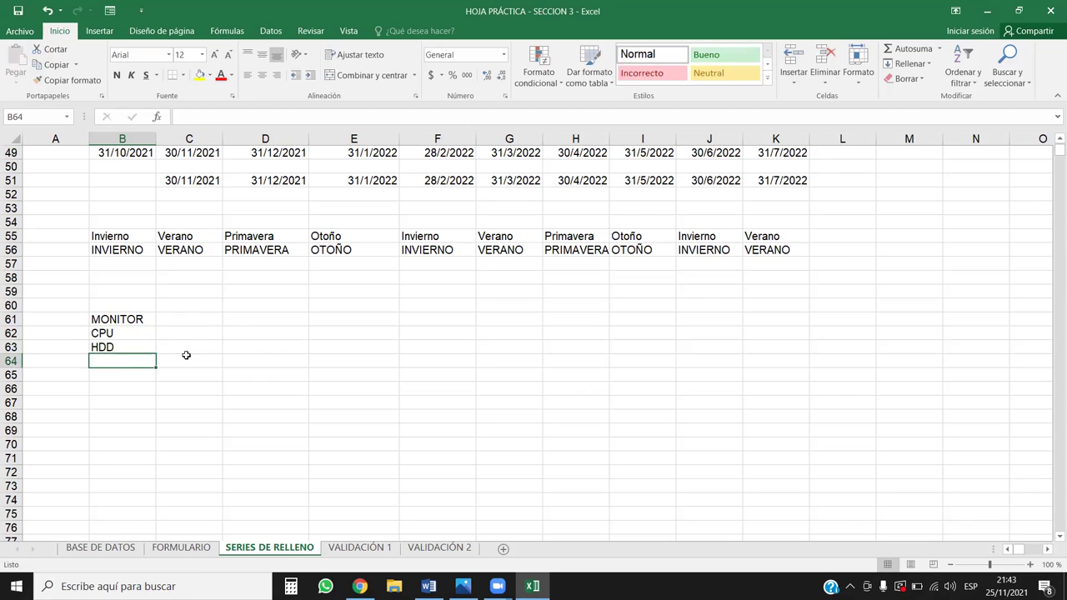
- Add MOUSE, RAM, TECLADO and MIC in B64:B67, then select the hardware entries
type("M")
key("BackSpace")
type("MOUSE")
key("Return")
type("RAM")
key("Return")
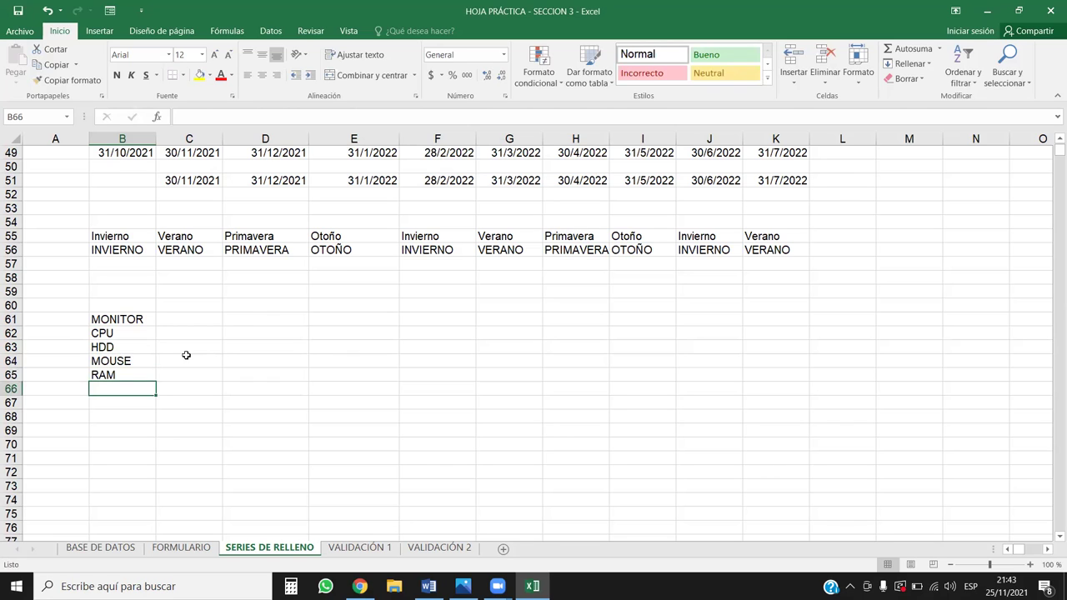
type("TECLADO")
key("Return")
type("MIC")
key("Return")
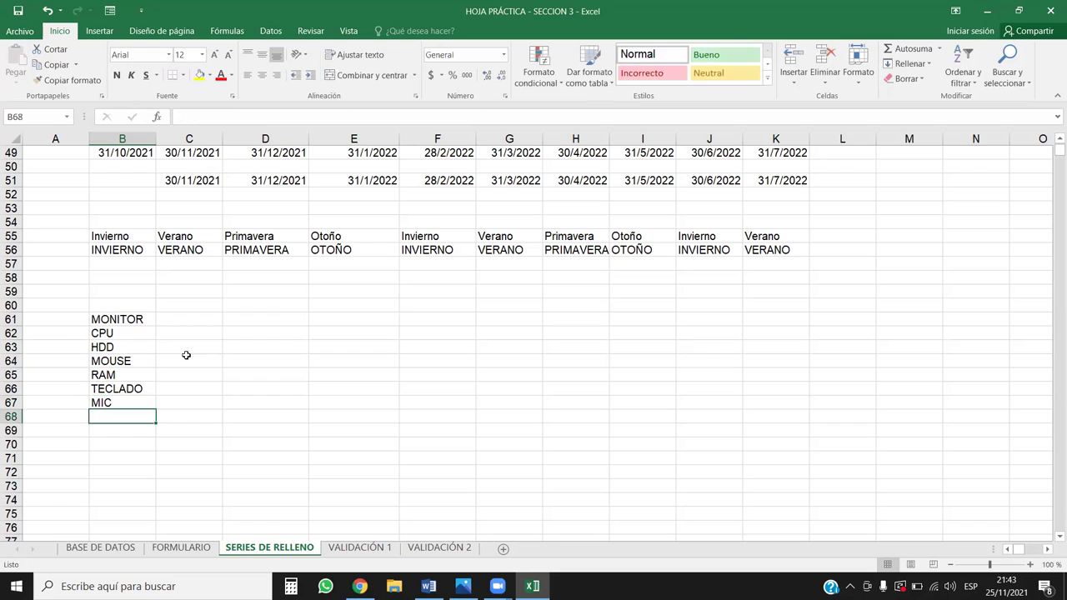
left_click(197, 337)
left_click_drag(137, 319, 137, 403)
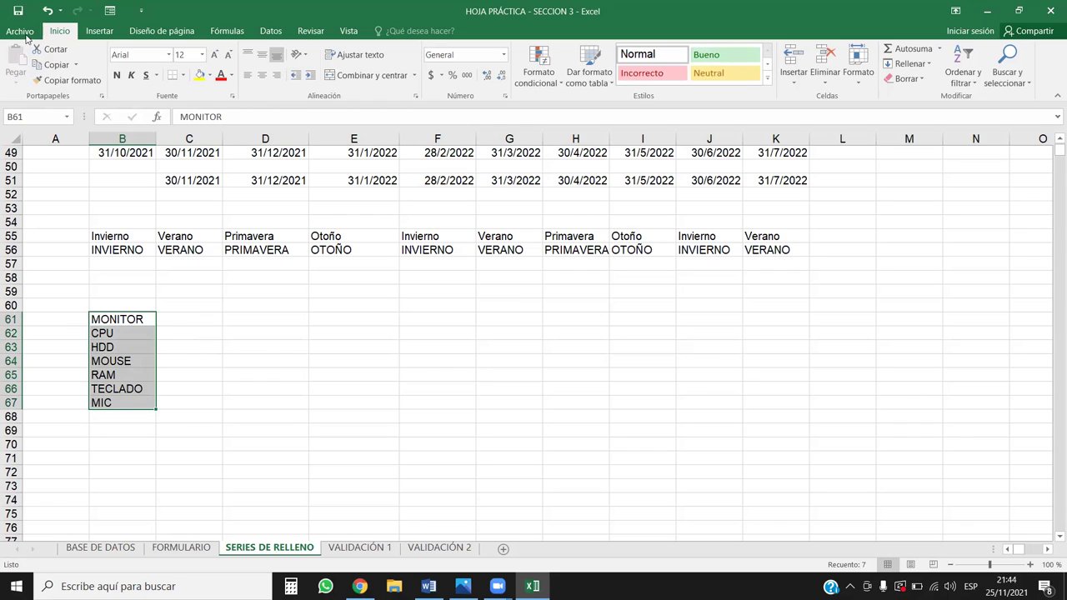
- Select the hardware names MONITOR through MIC in B61:B67
left_click(354, 431)
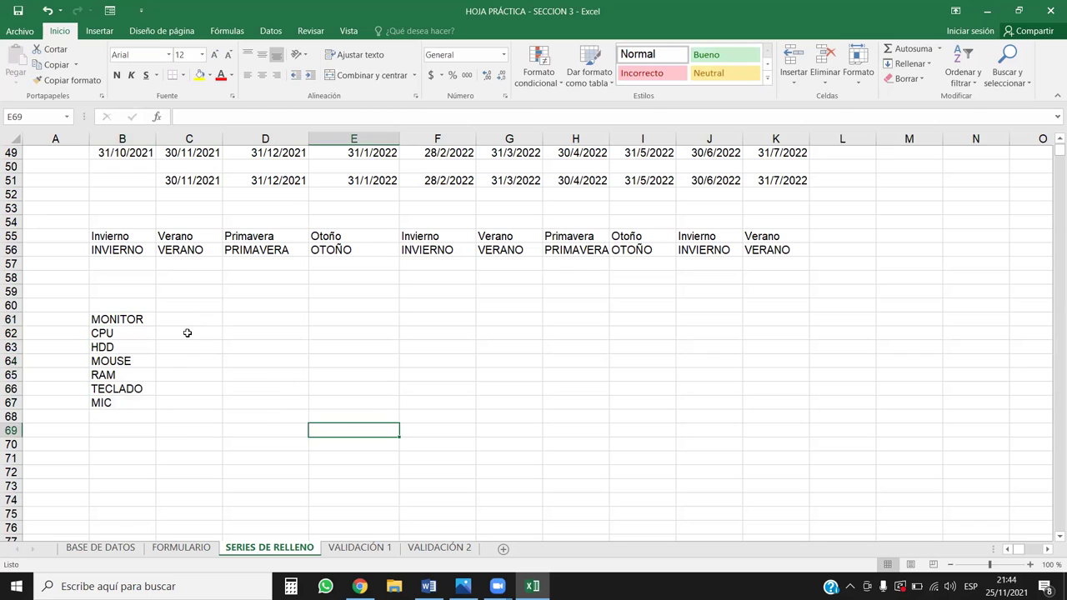
left_click_drag(115, 320, 137, 404)
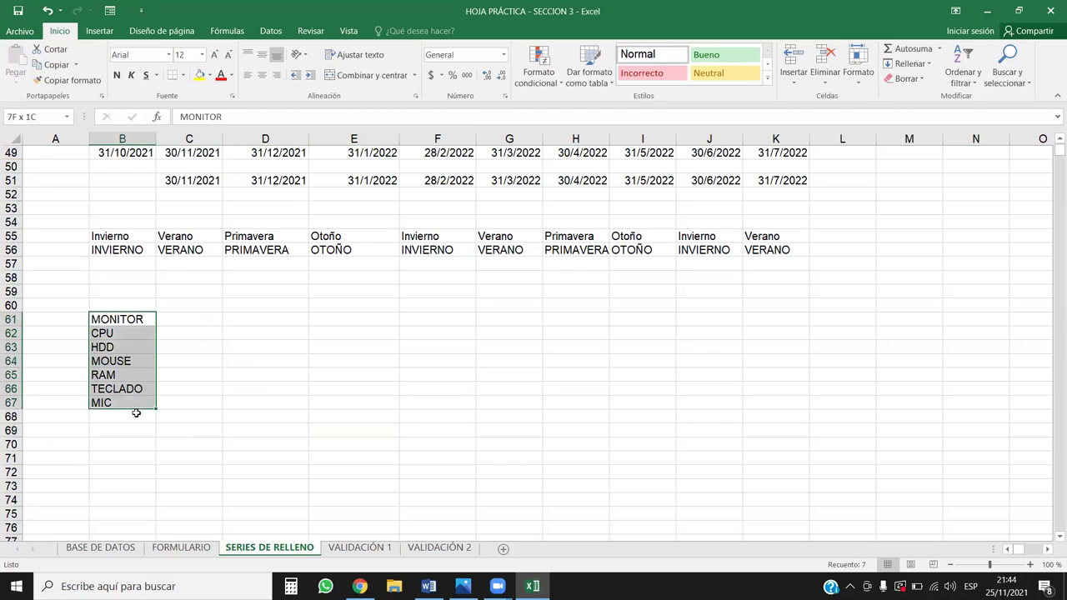
double_click(141, 404)
left_click(119, 433)
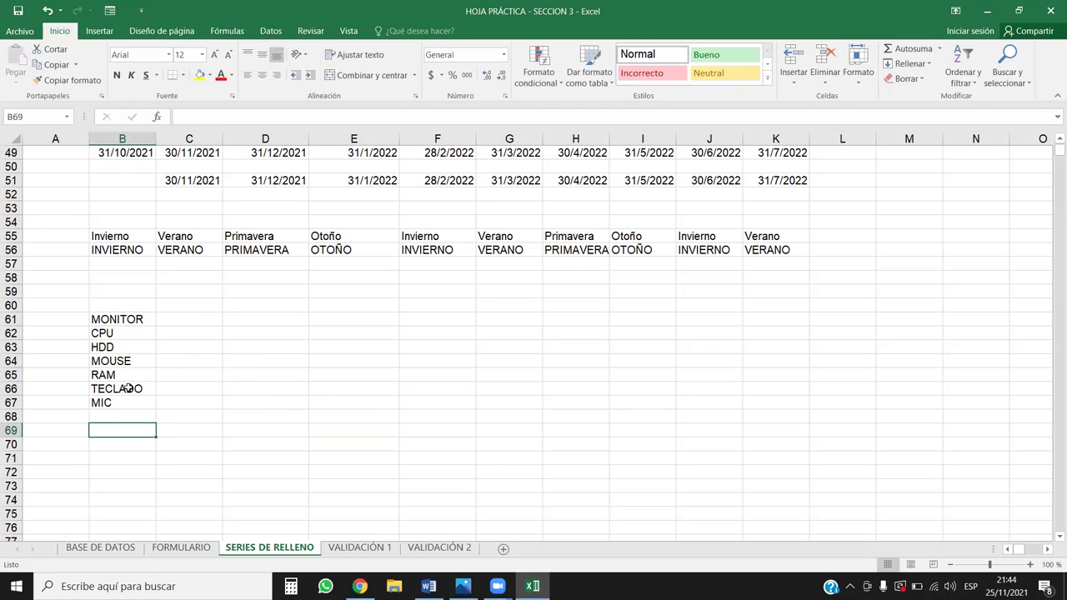
mouse_move(130, 405)
left_mouse_down()
mouse_move(150, 311)
mouse_move(148, 406)
left_mouse_up()
left_click(151, 311)
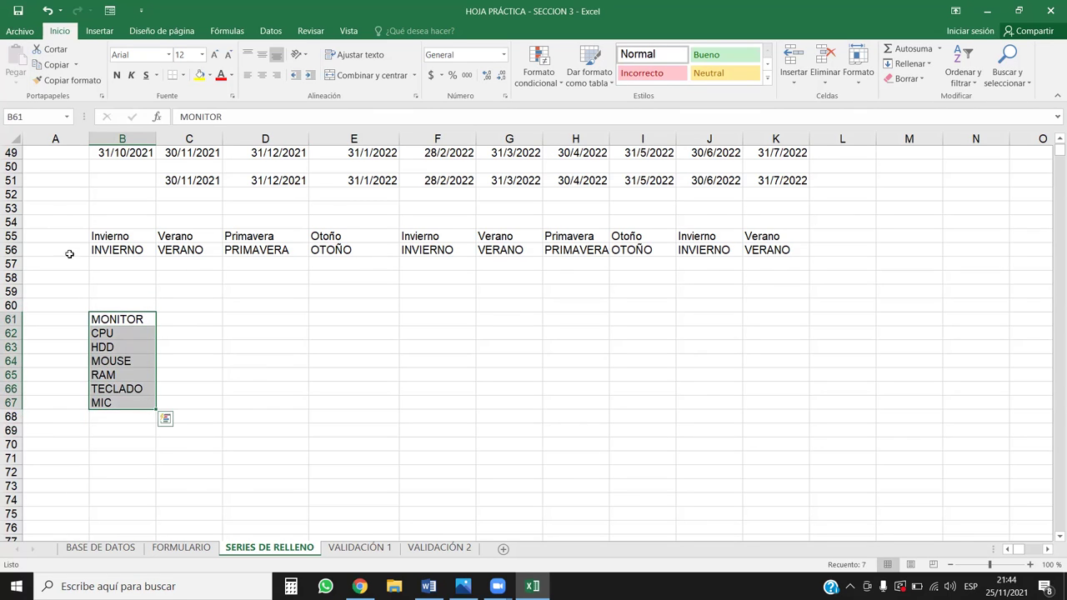
- Open the custom lists editor under Options > Advanced, then close it without importing
left_click(21, 30)
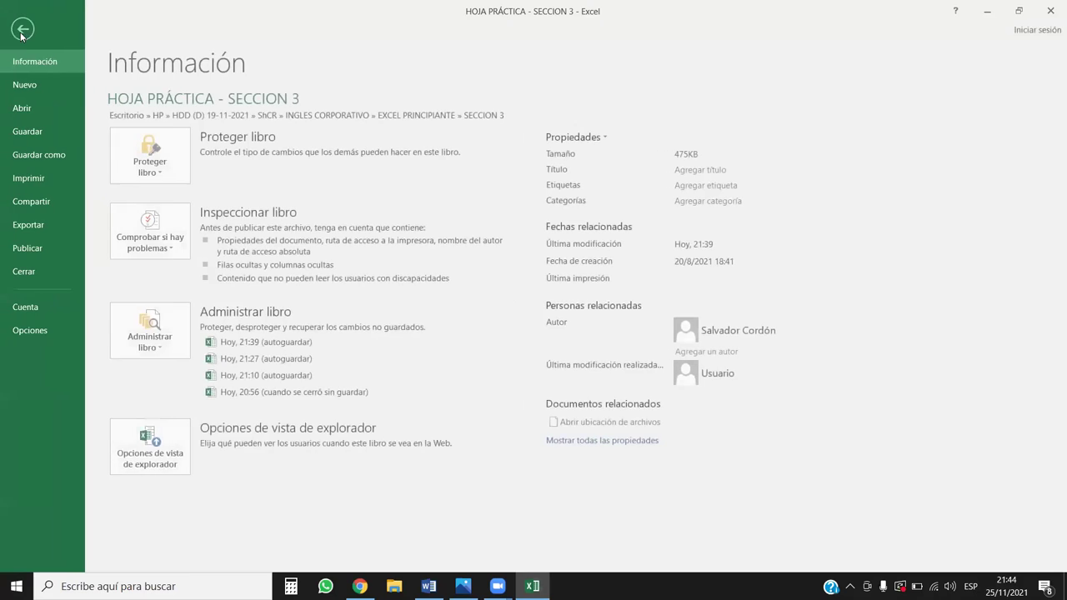
left_click(20, 331)
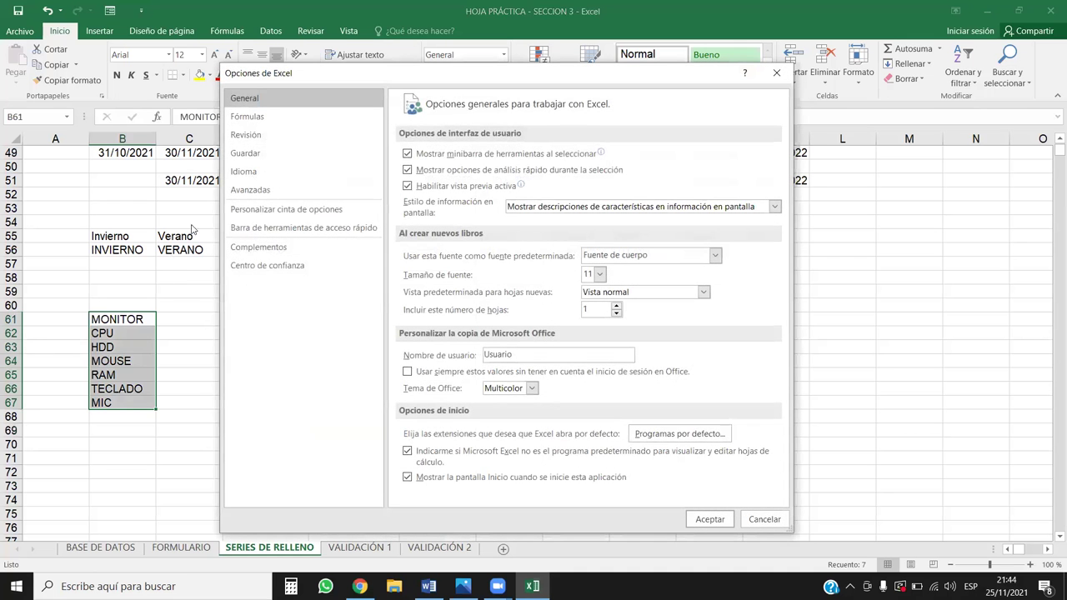
left_click(275, 194)
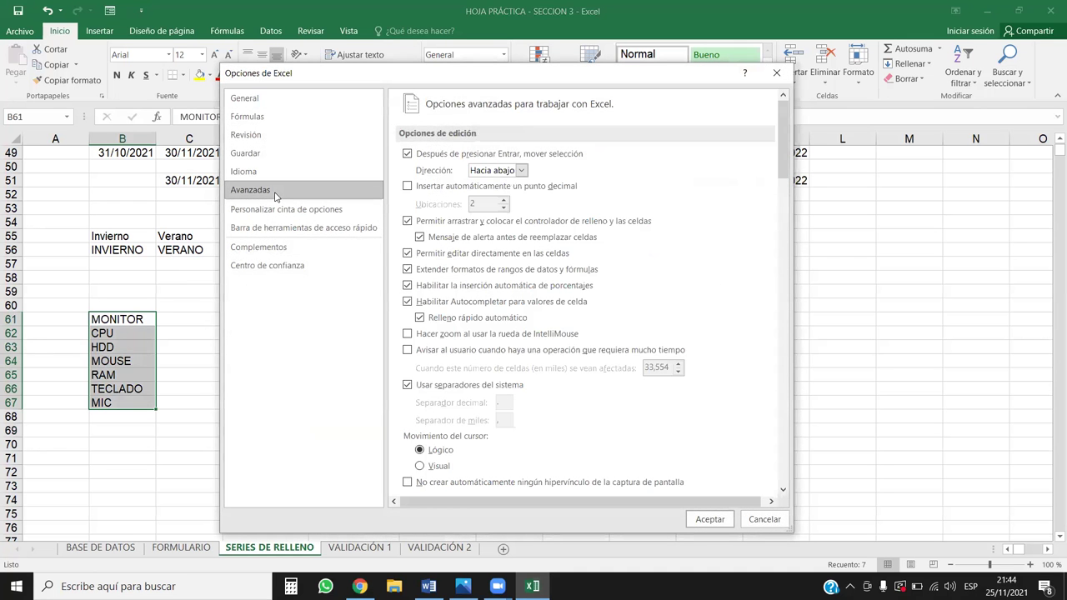
left_click_drag(781, 167, 782, 467)
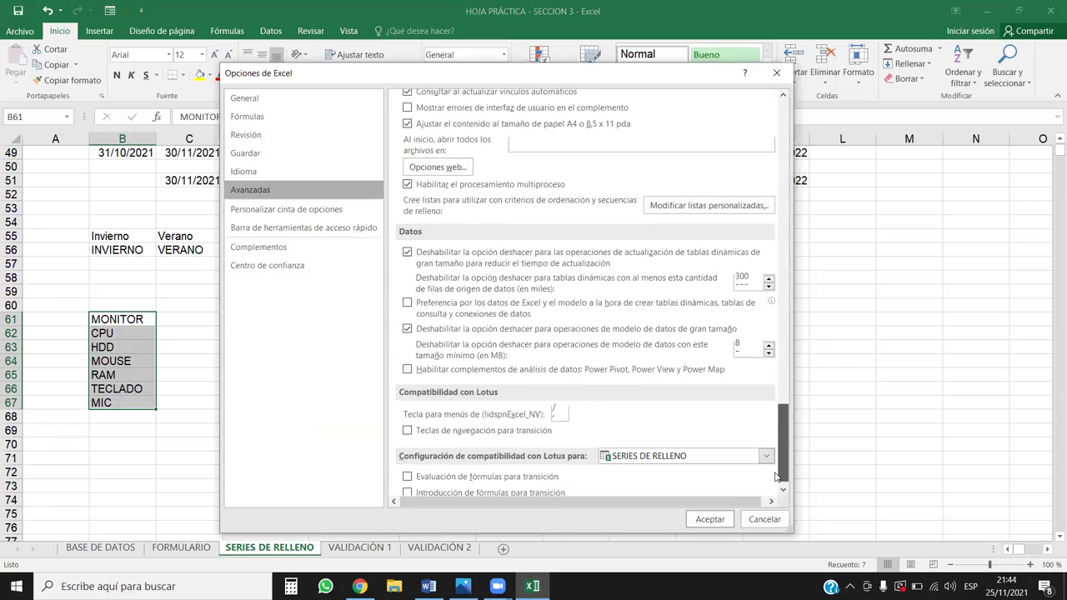
left_click(700, 197)
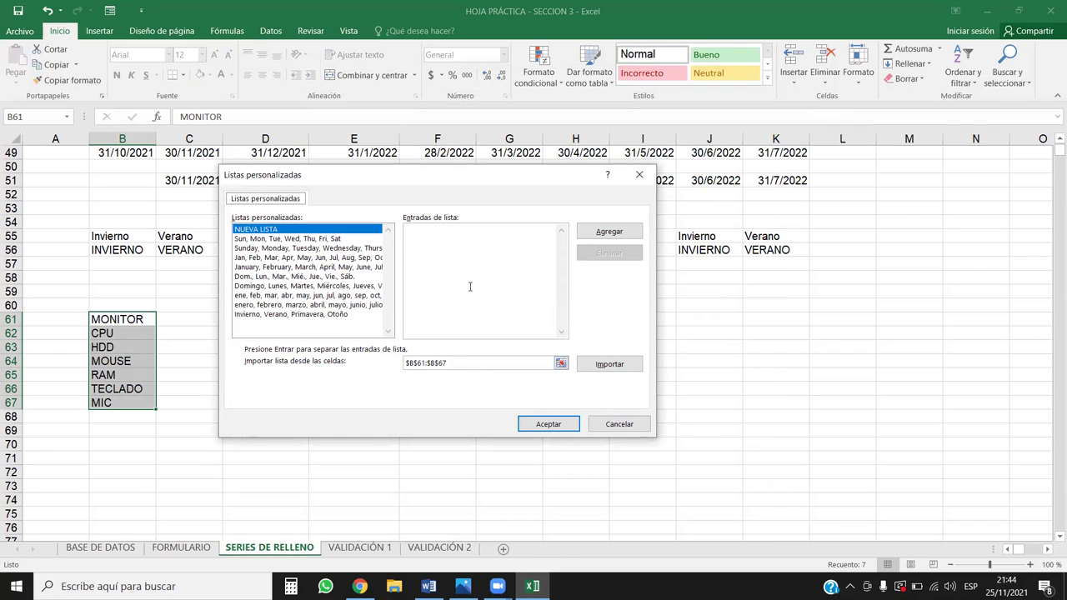
left_click(508, 274)
left_click_drag(456, 362, 397, 360)
key("BackSpace")
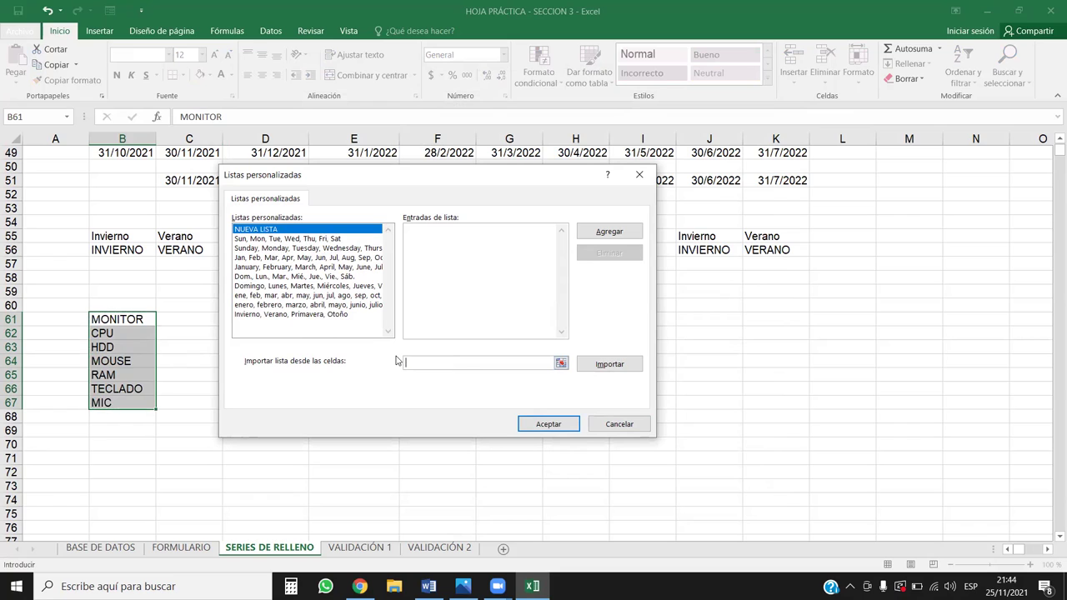
key("ctrl+z")
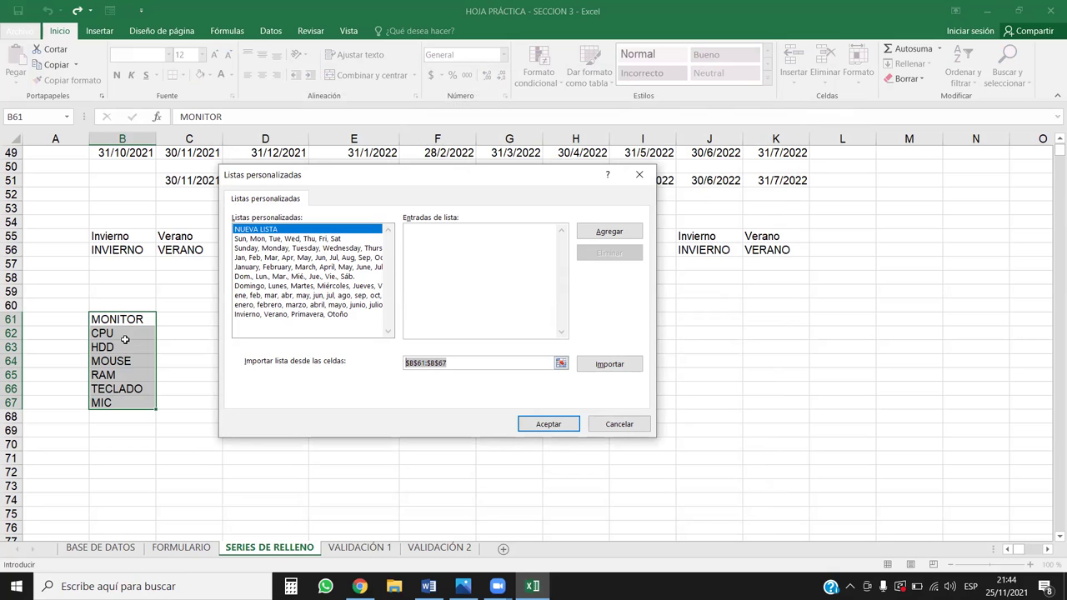
left_click(548, 425)
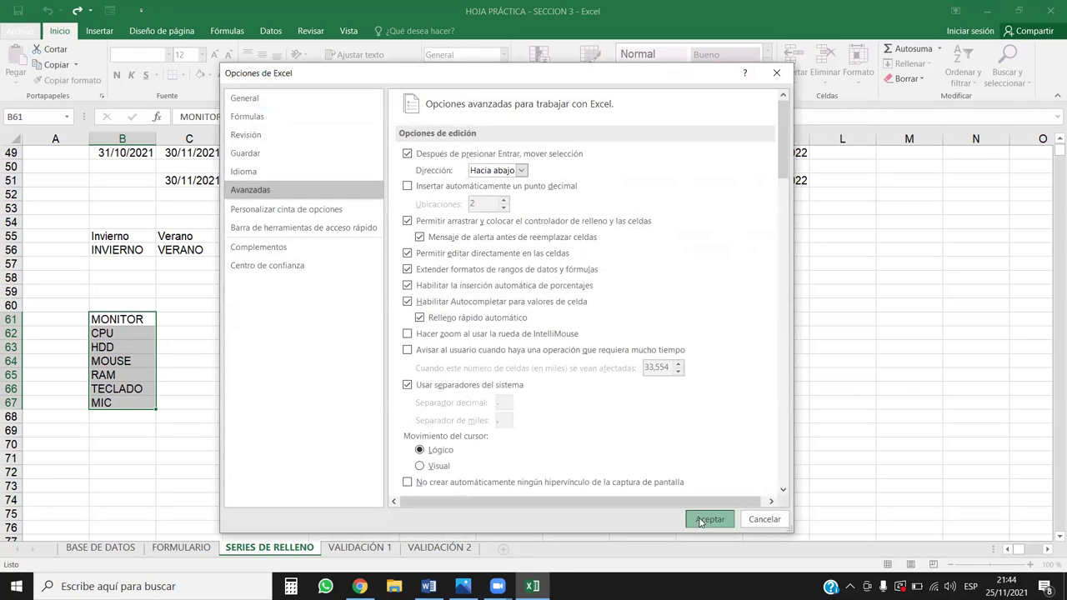
left_click(705, 519)
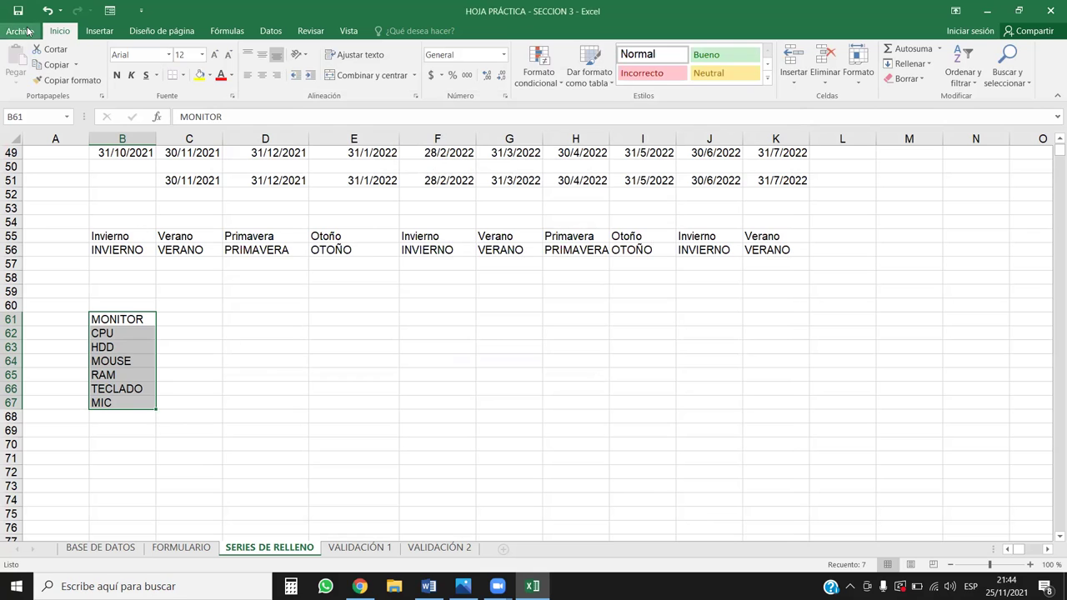
- Import B61:B67 as a new custom list from Advanced options and accept twice
left_click(20, 31)
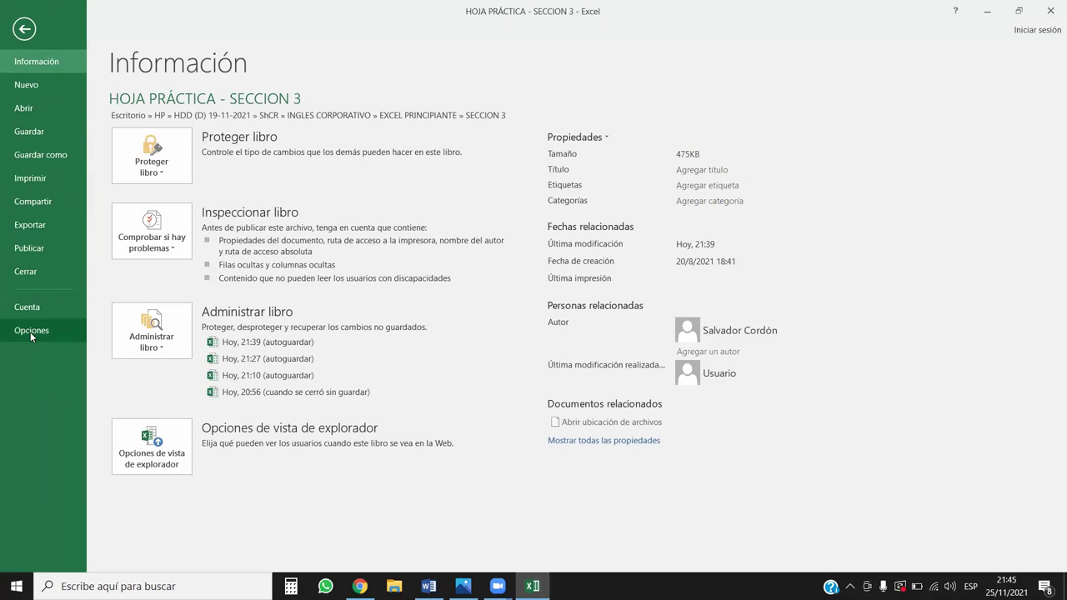
left_click(30, 331)
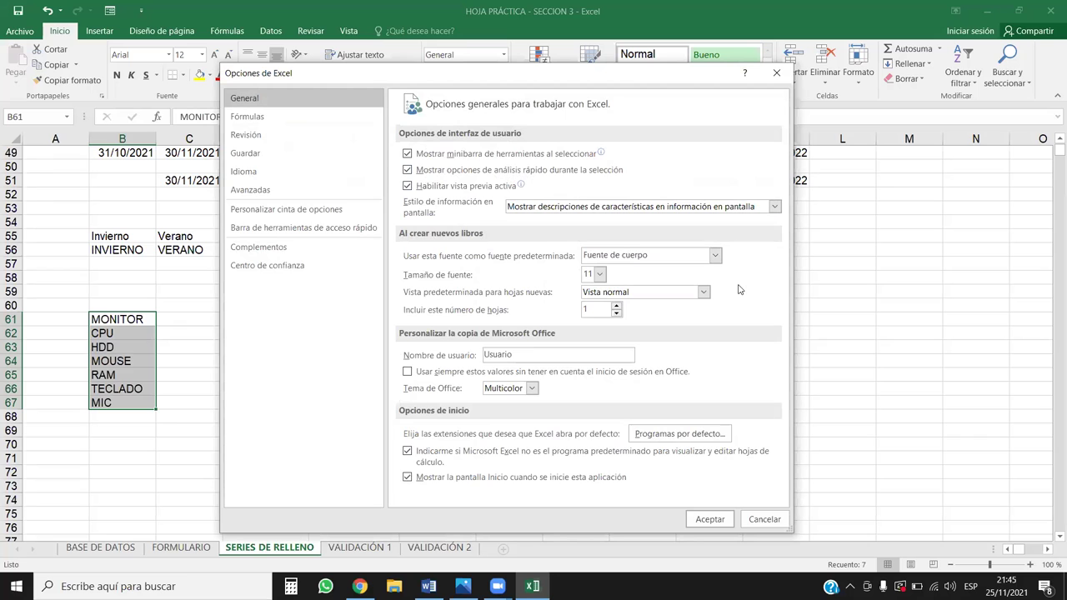
left_click(250, 190)
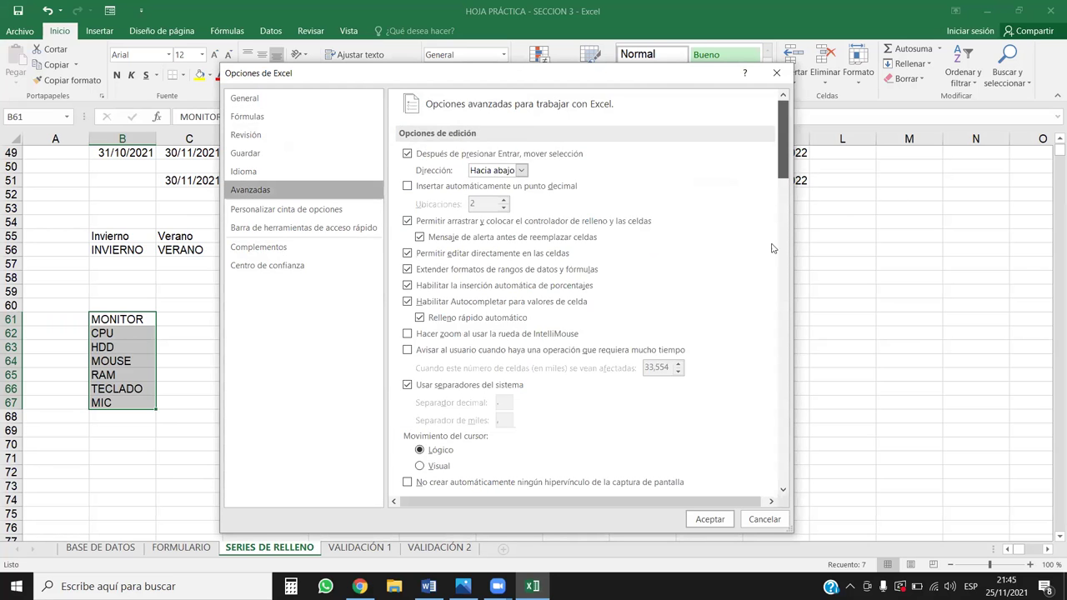
scroll(681, 271, "down", 15)
left_click(670, 205)
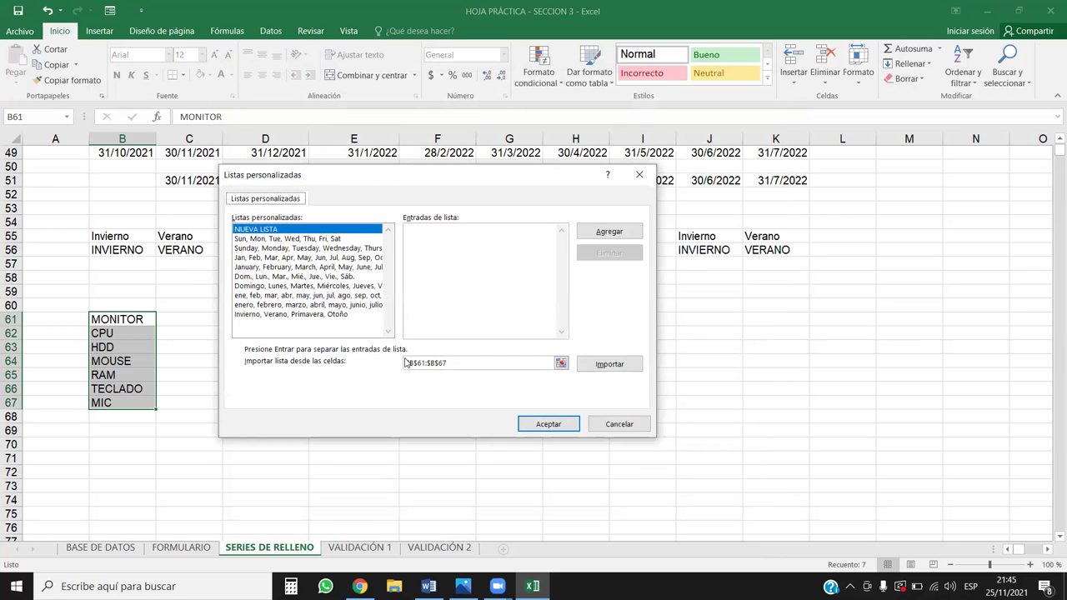
left_click(618, 365)
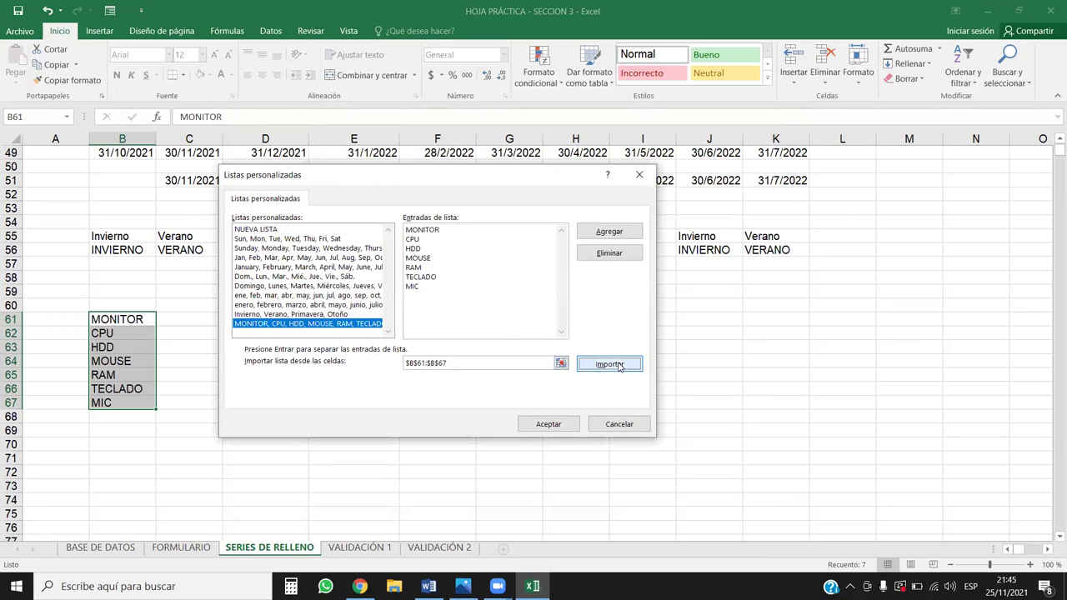
left_click(618, 240)
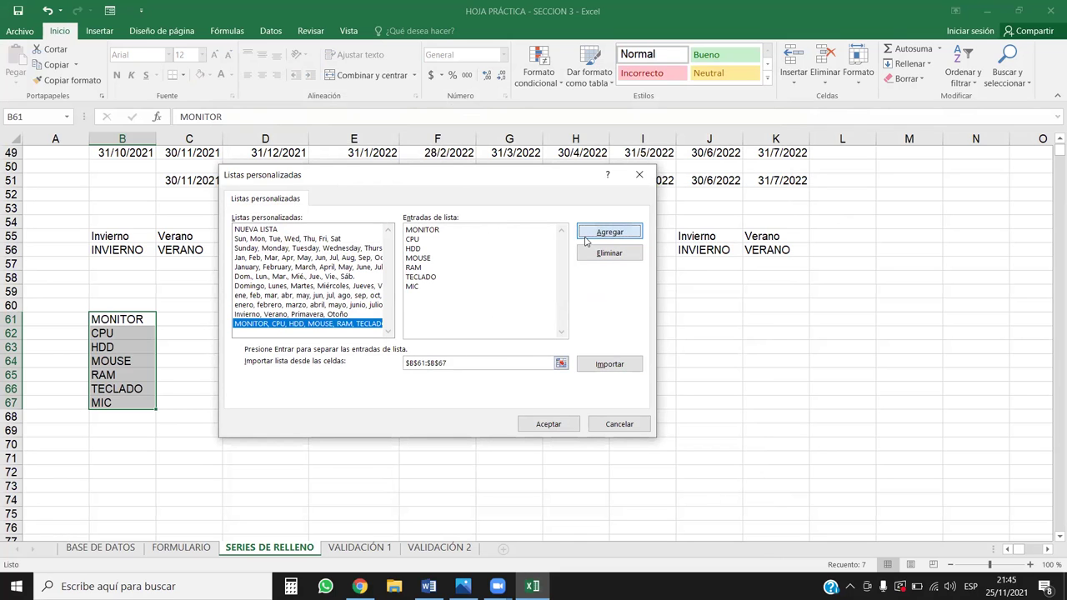
left_click(548, 424)
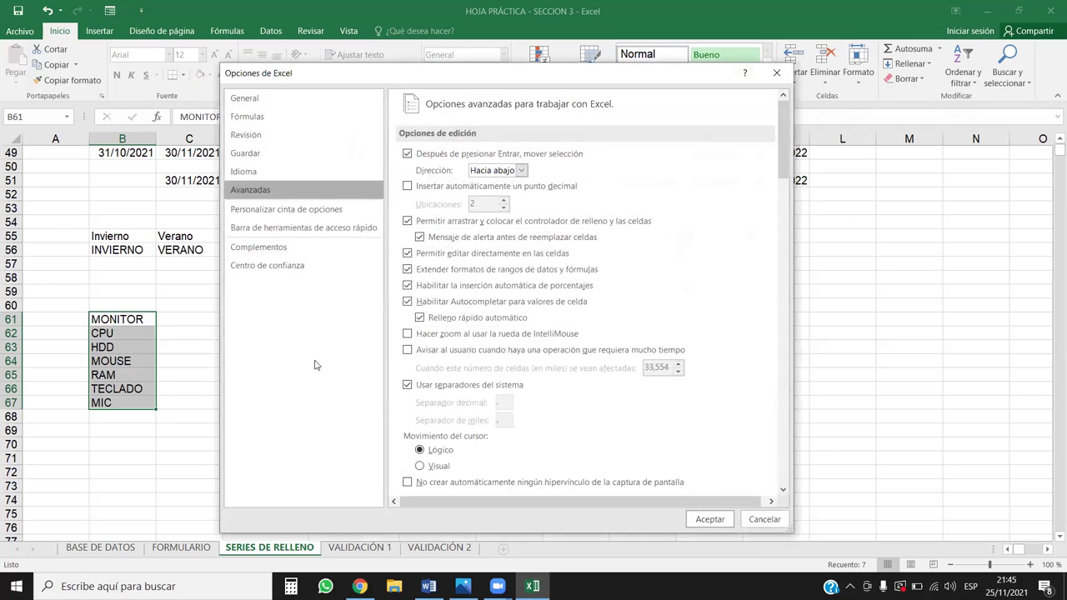
left_click(692, 516)
left_click(292, 348)
- Enter MOUSE in E63 and fill the hardware series across to K63
left_click(338, 350)
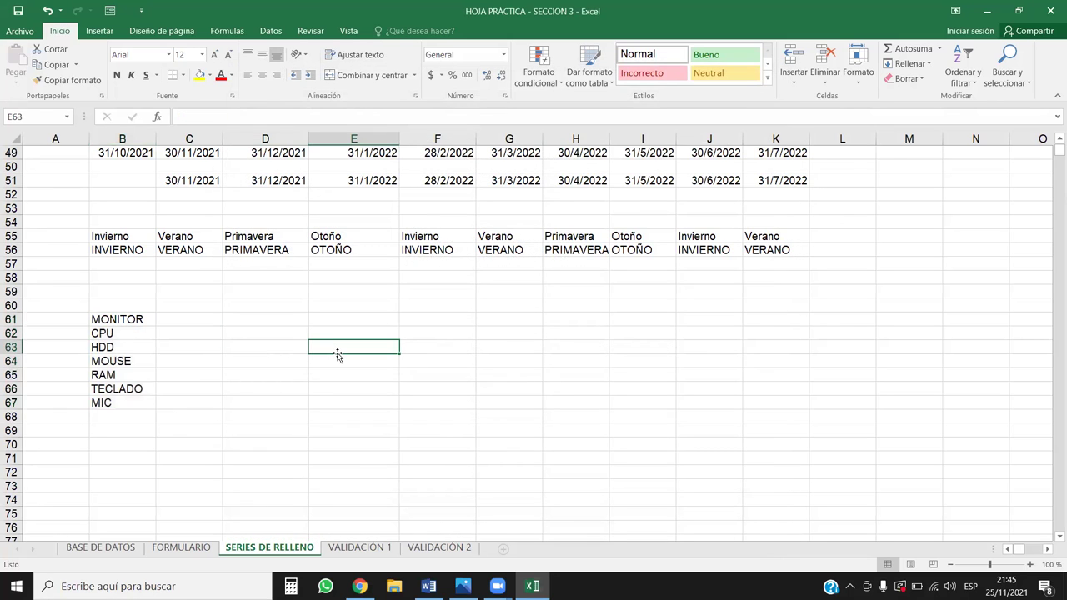
type("MOSUE}")
key("BackSpace")
key("BackSpace")
key("BackSpace")
key("BackSpace")
key("BackSpace")
type("OUSE}")
key("Return")
left_click(338, 350)
key("ctrl+z")
mouse_move(401, 353)
left_mouse_down()
mouse_move(750, 362)
mouse_move(786, 378)
left_mouse_up()
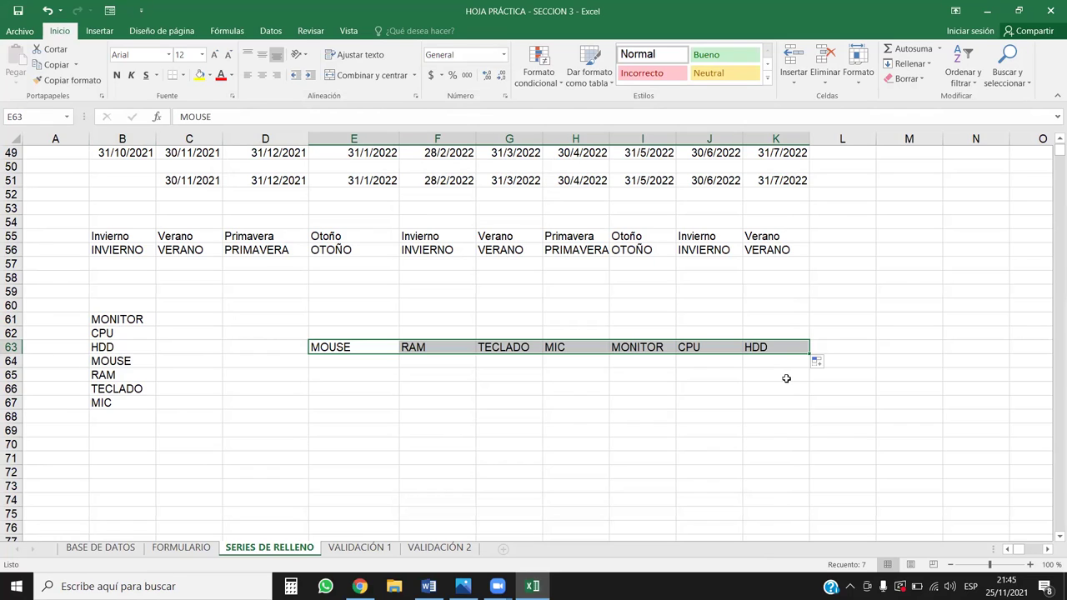
- Enter mouse in E64, fill the lowercase series to K64, then select E63:K64
key("Down")
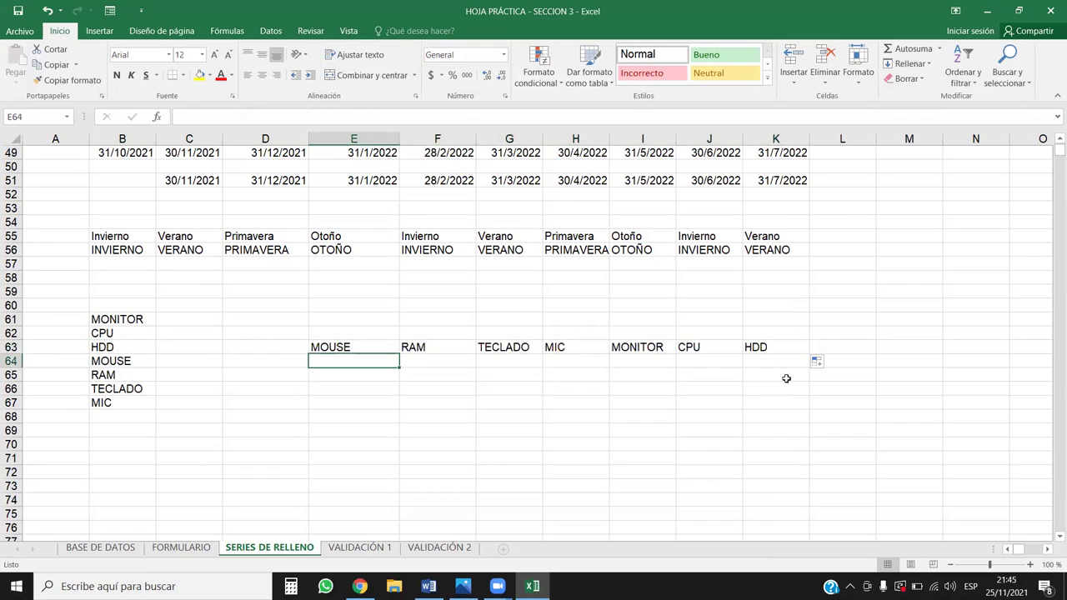
type("mouse")
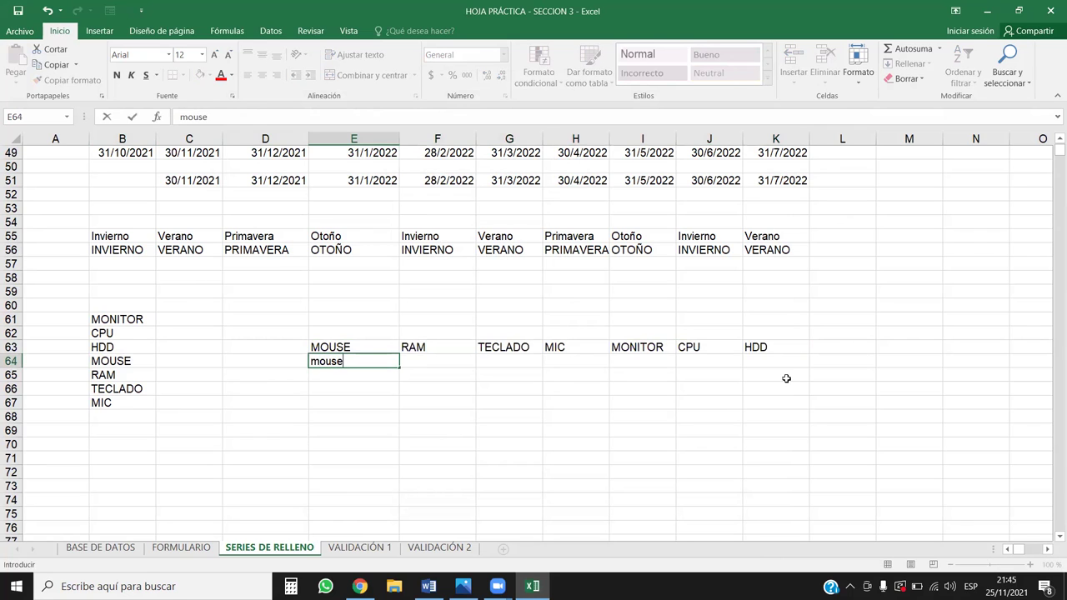
key("Return")
left_click(391, 361)
mouse_move(399, 368)
left_mouse_down()
mouse_move(832, 374)
mouse_move(807, 366)
left_mouse_up()
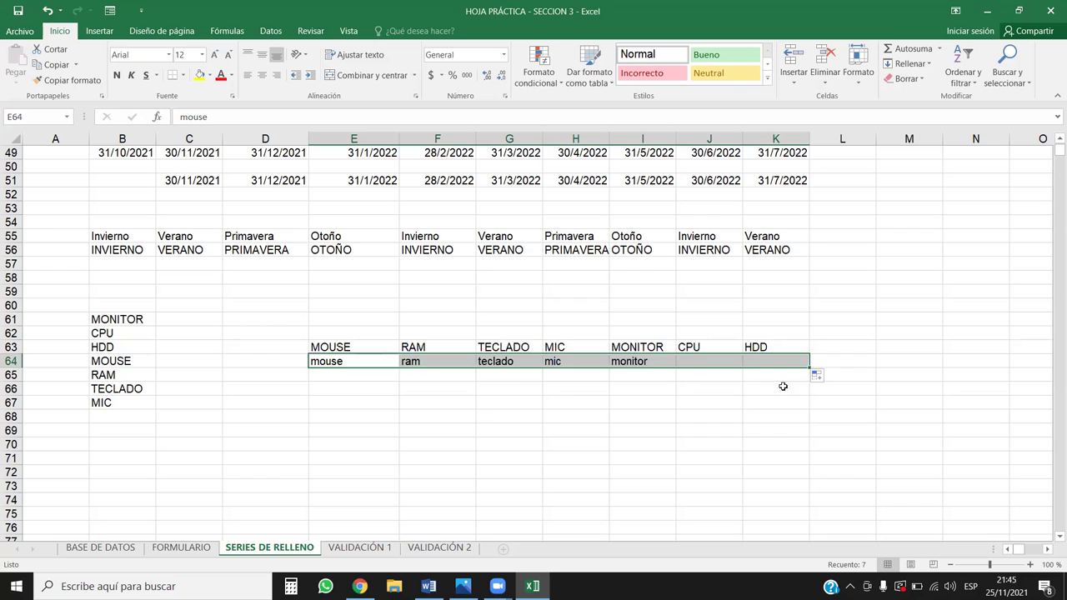
left_click(559, 388)
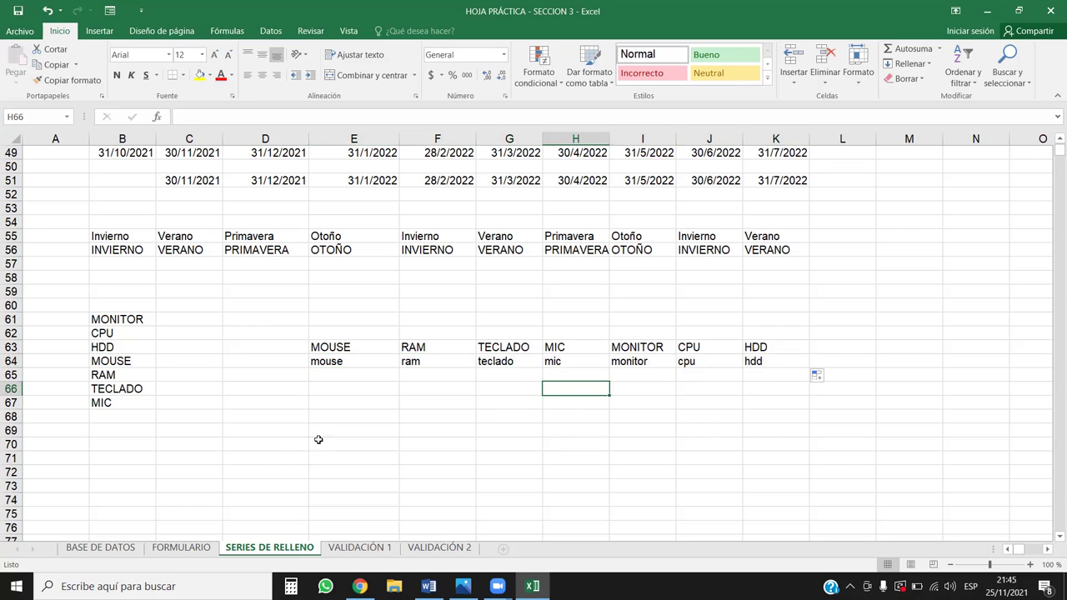
left_click(354, 347)
left_click_drag(364, 346, 774, 364)
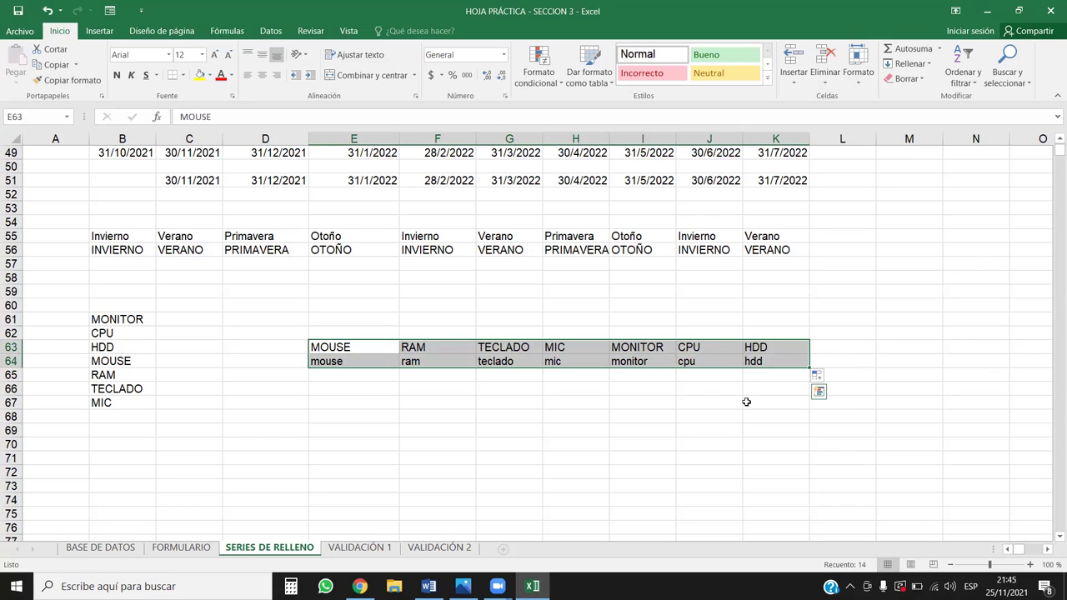
key("ctrl+t")
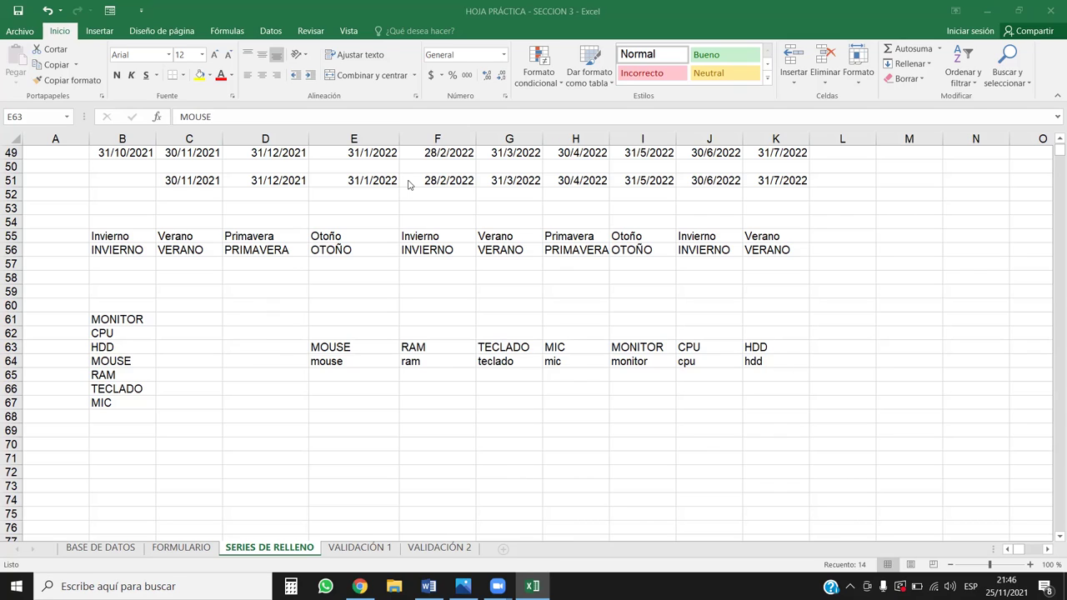
left_click(639, 287)
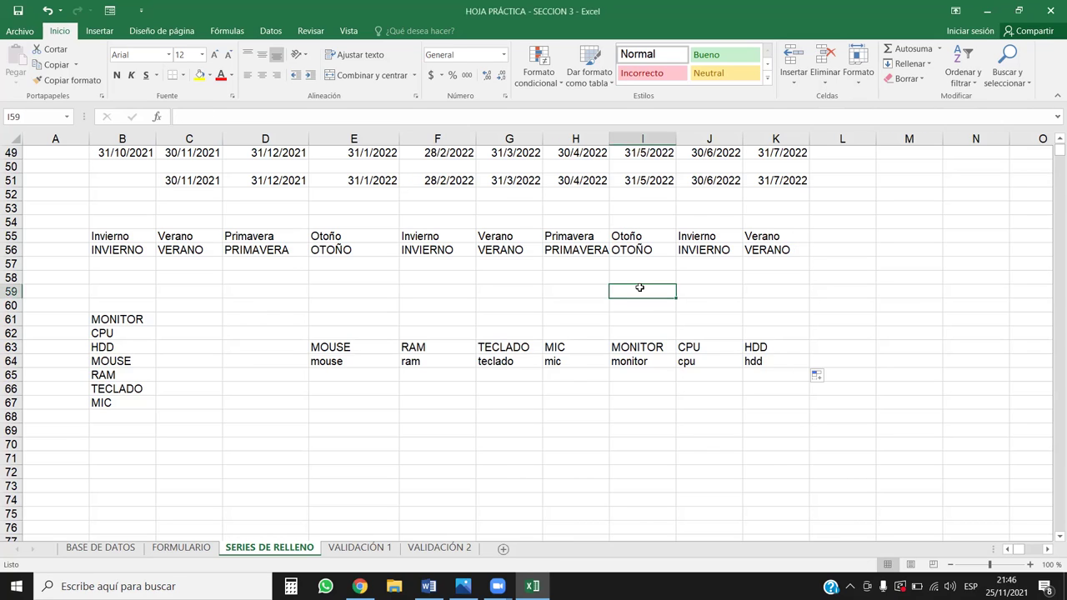
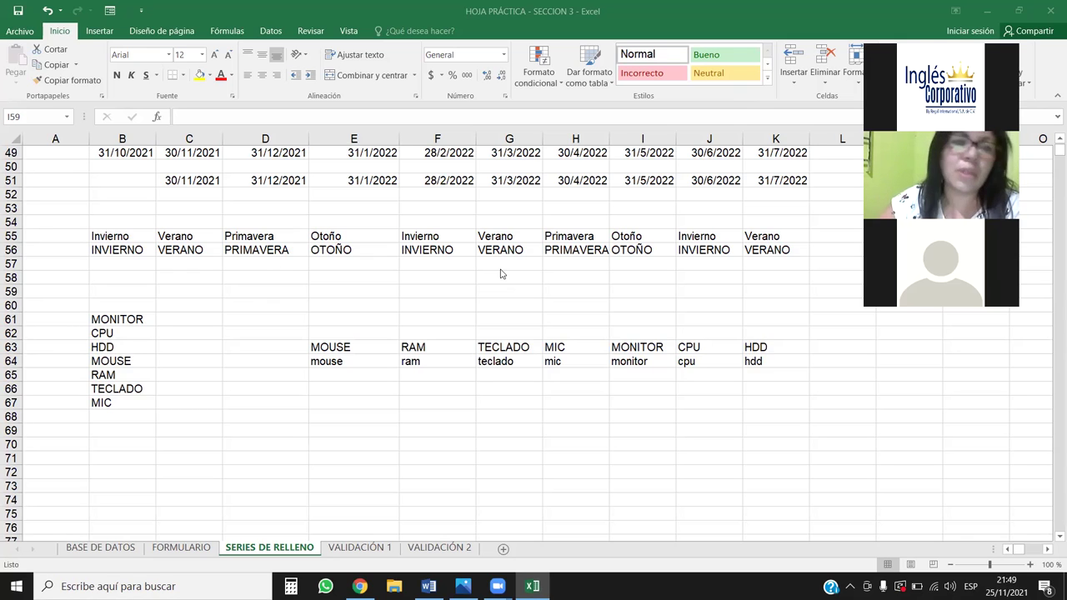
- Enter NOMBRE, EDAD, NACIONALIDAD and RESIDENCIA down column B from B71, fixing the NACIONALIDAD typo
left_click(142, 457)
scroll(192, 443, "down", 1)
scroll(200, 443, "down", 1)
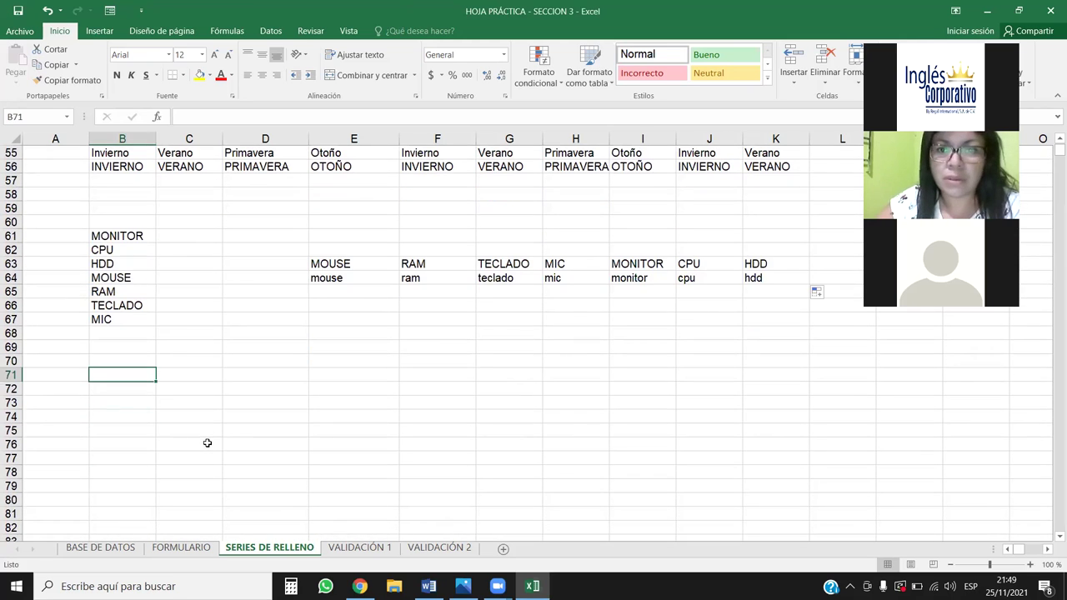
left_click(123, 374)
type("NOMBRE")
key("Return")
type("EDAD")
key("Return")
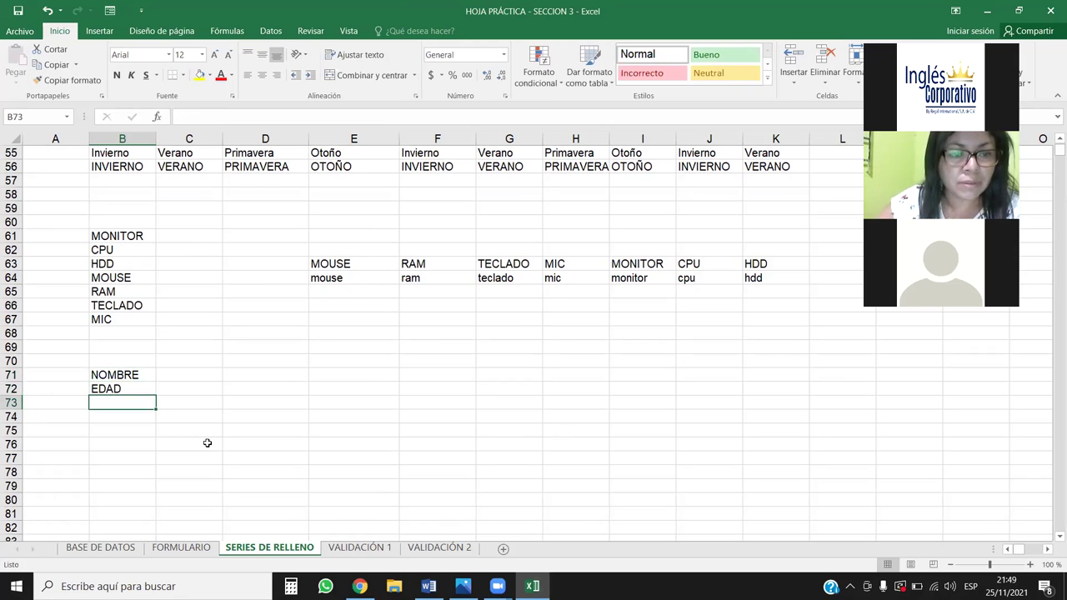
type("NACIONALIDA")
key("Return")
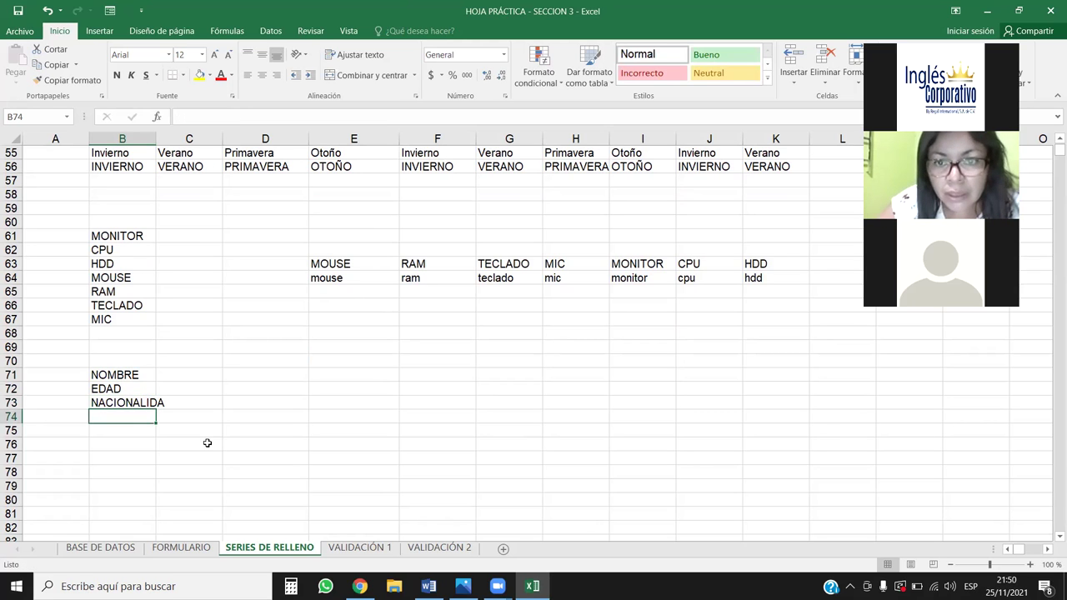
key("Up")
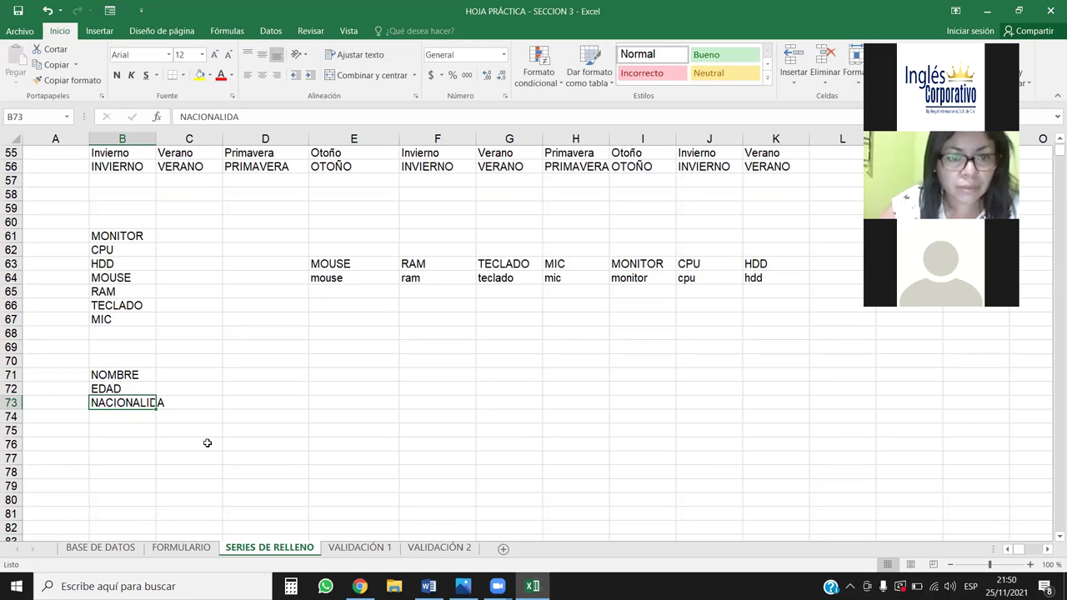
key("F2")
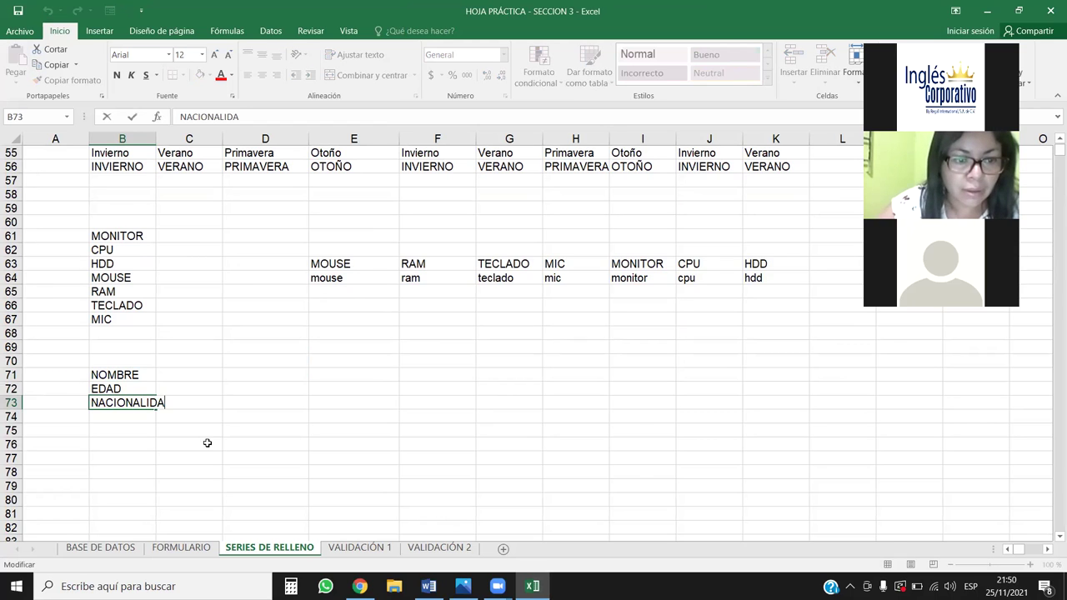
type("D")
key("Return")
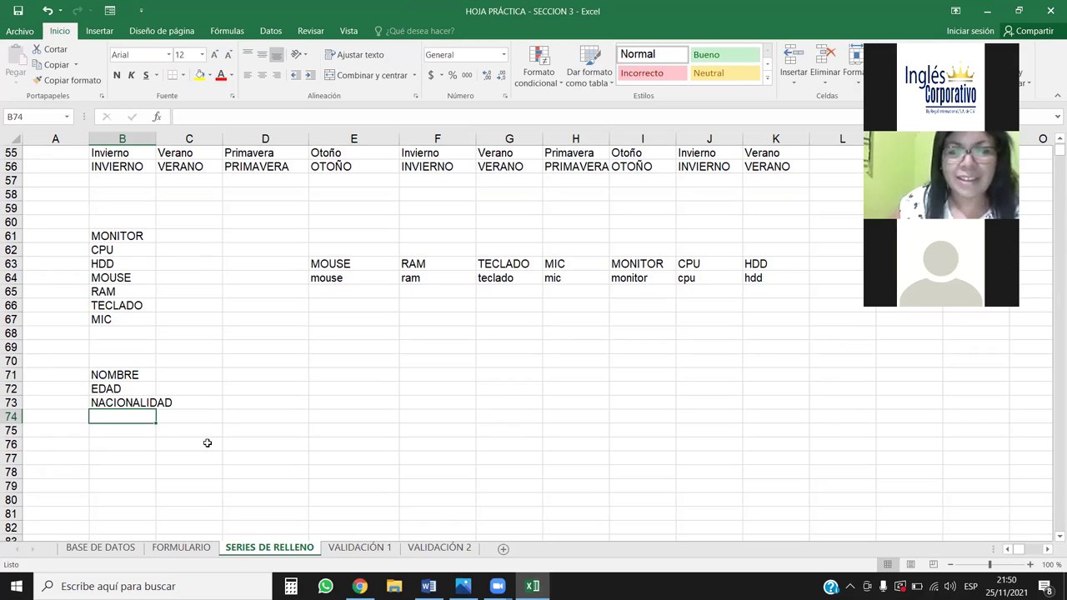
type("RESIDENCI")
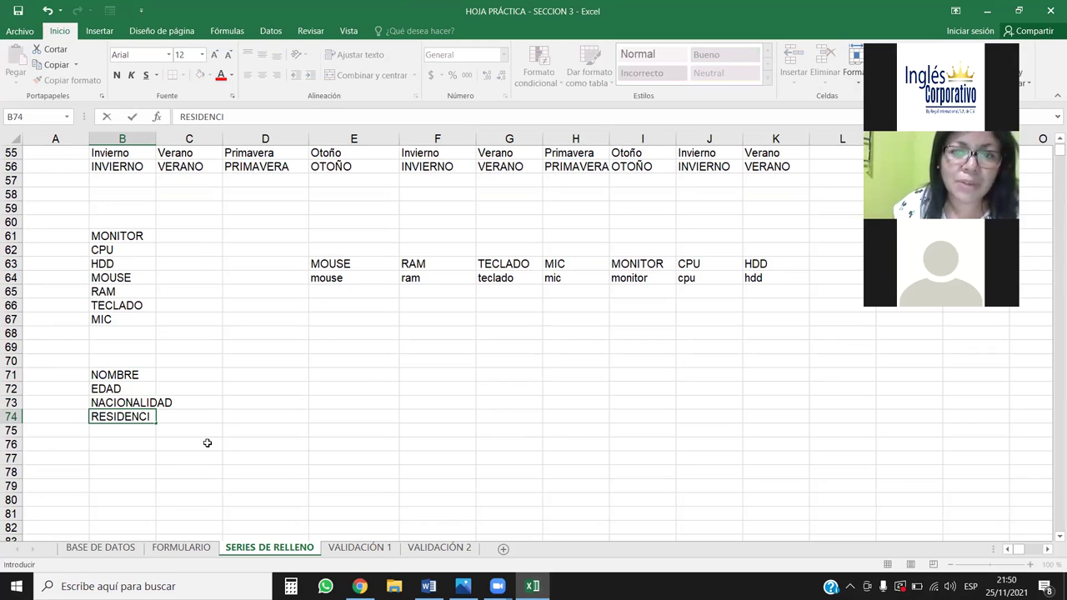
type("A")
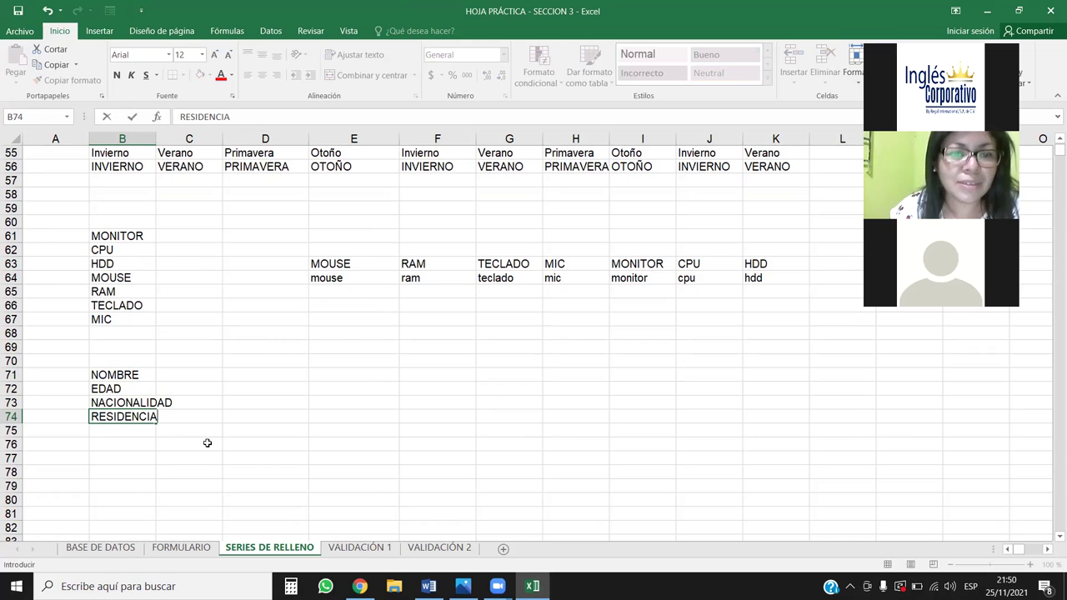
key("Up")
key("Up")
key("Up")
- Insert a blank row at 72 and enter APELLIDO in B72
key("Down")
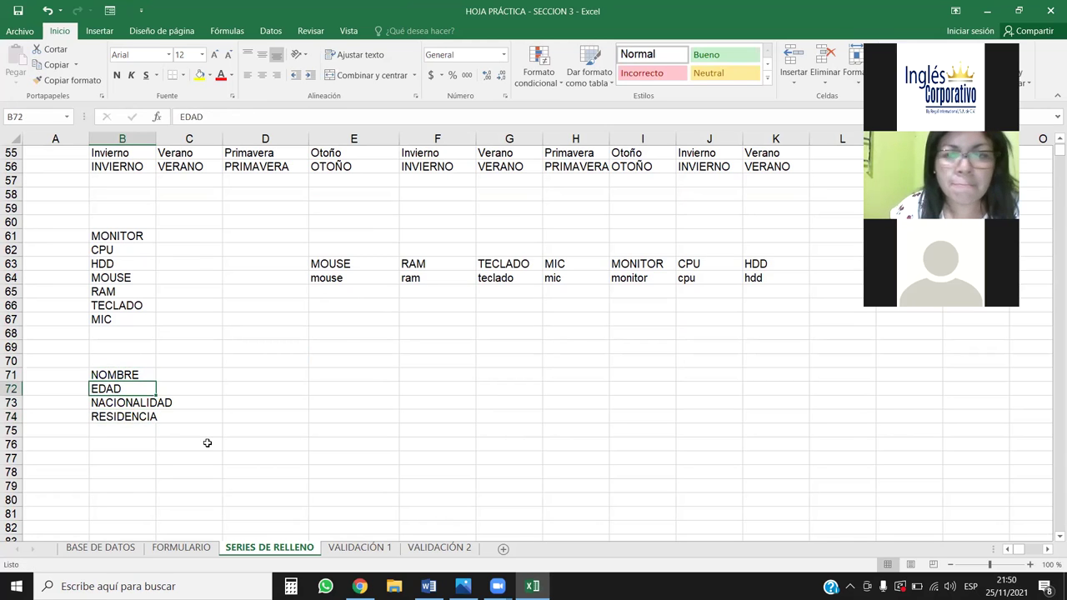
key("shift+space")
key("ctrl+plus")
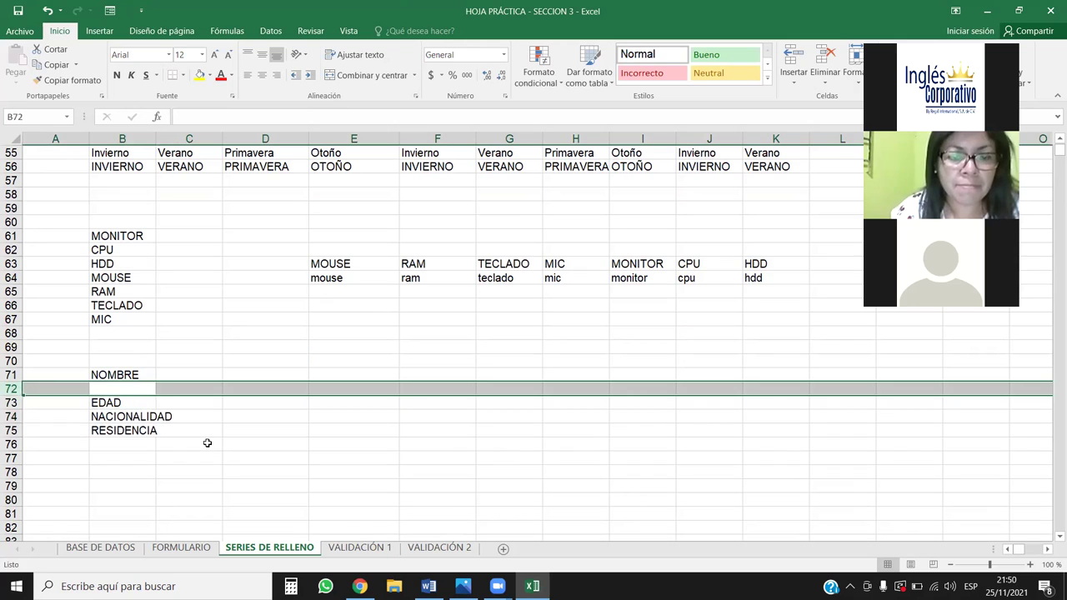
type("APELLID")
key("BackSpace")
key("BackSpace")
key("BackSpace")
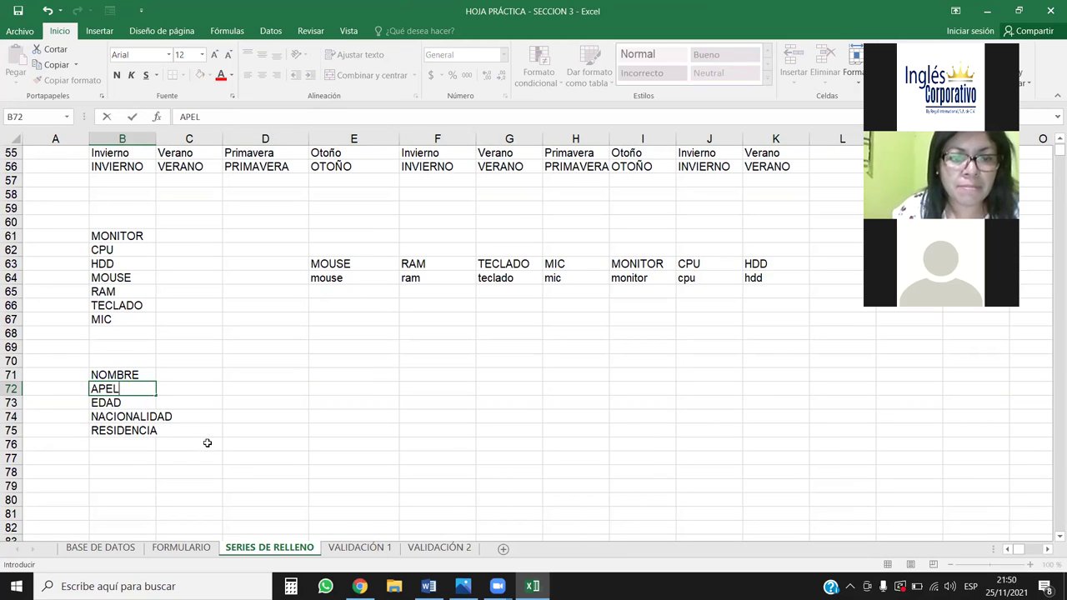
type("IDO")
key("BackSpace")
key("BackSpace")
key("BackSpace")
type("IDO")
key("Return")
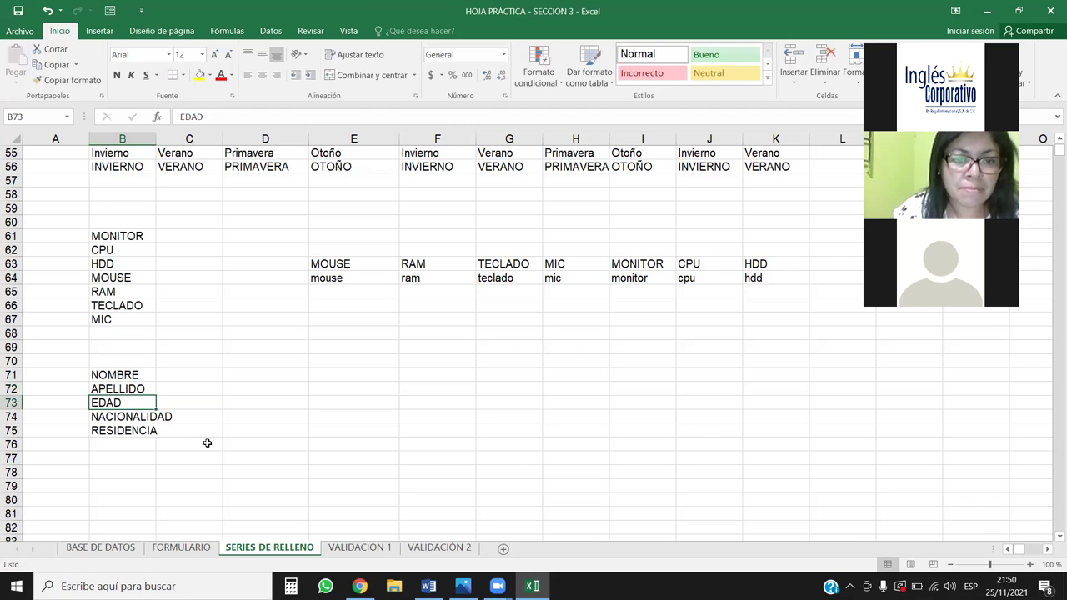
- Widen column B to fit the longest field name, then select and deselect B71:B75
left_click(213, 441)
left_click_drag(156, 139, 210, 139)
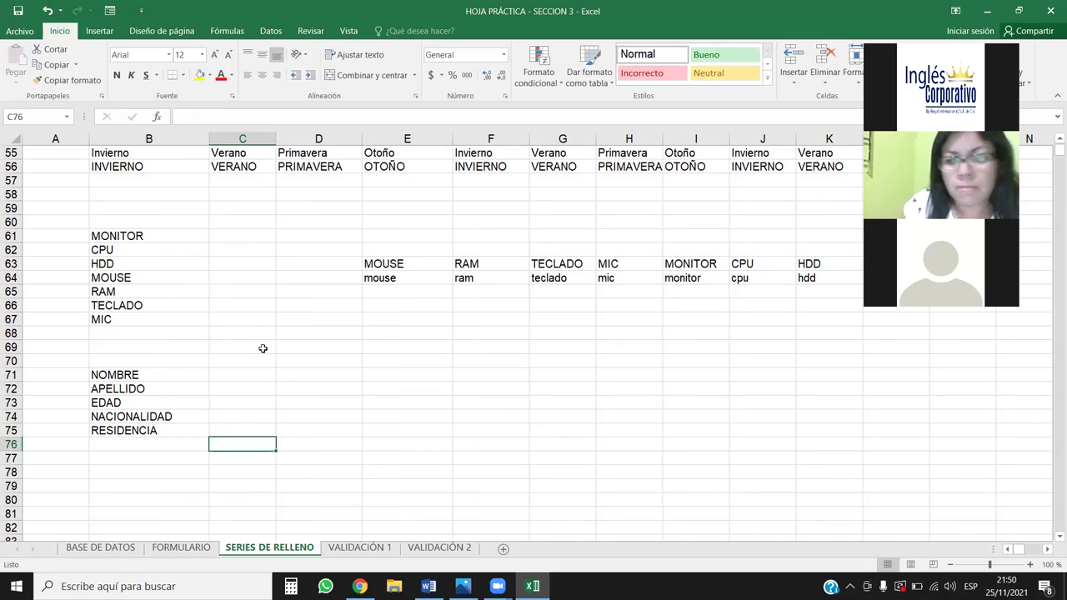
left_click_drag(133, 375, 147, 429)
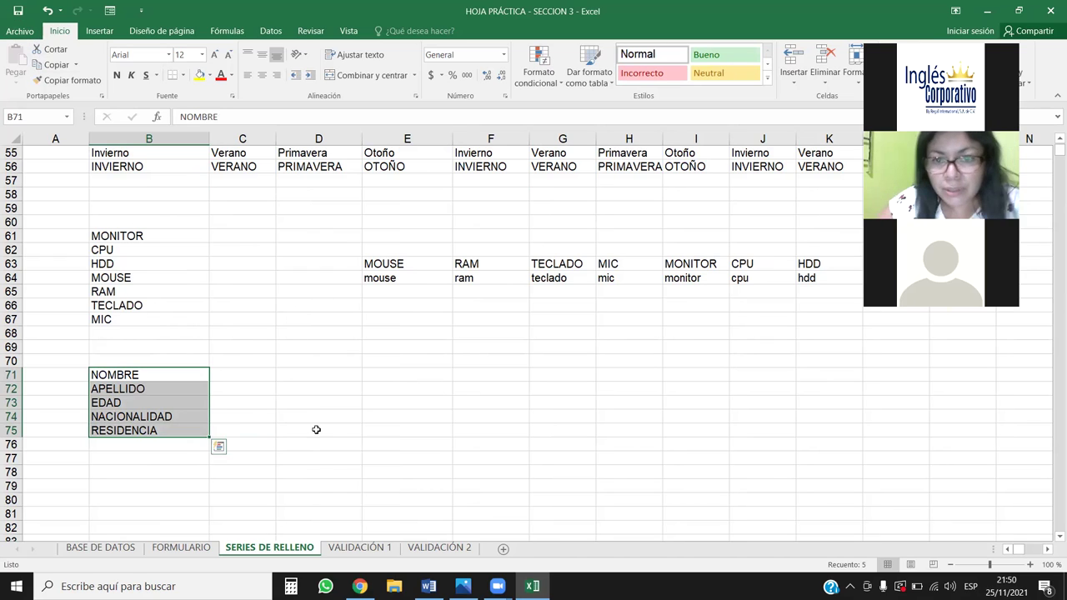
left_click(394, 412)
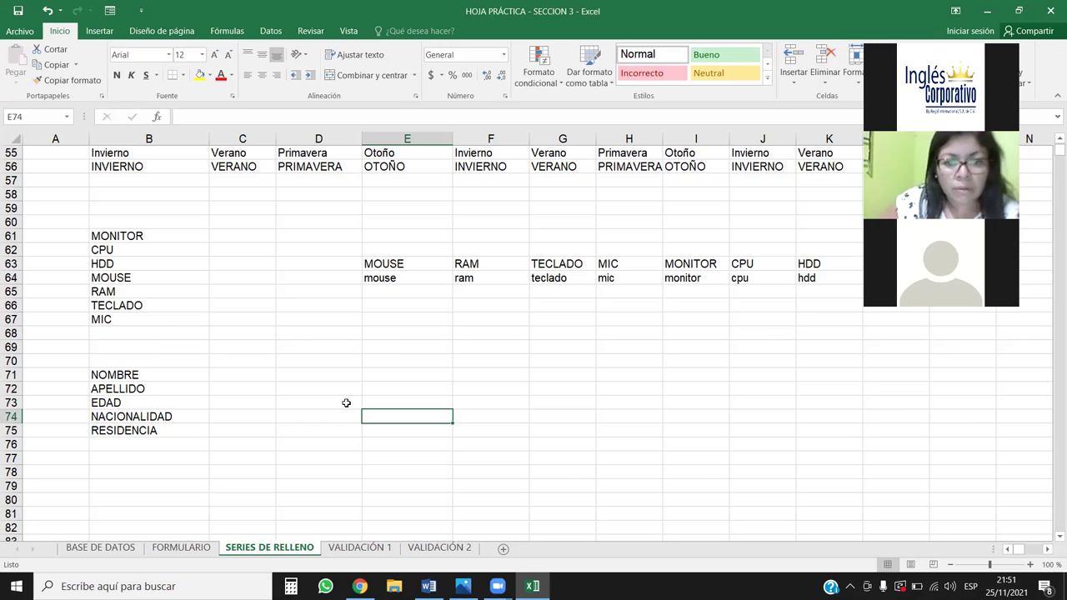
left_click(213, 428)
left_click_drag(148, 374, 148, 429)
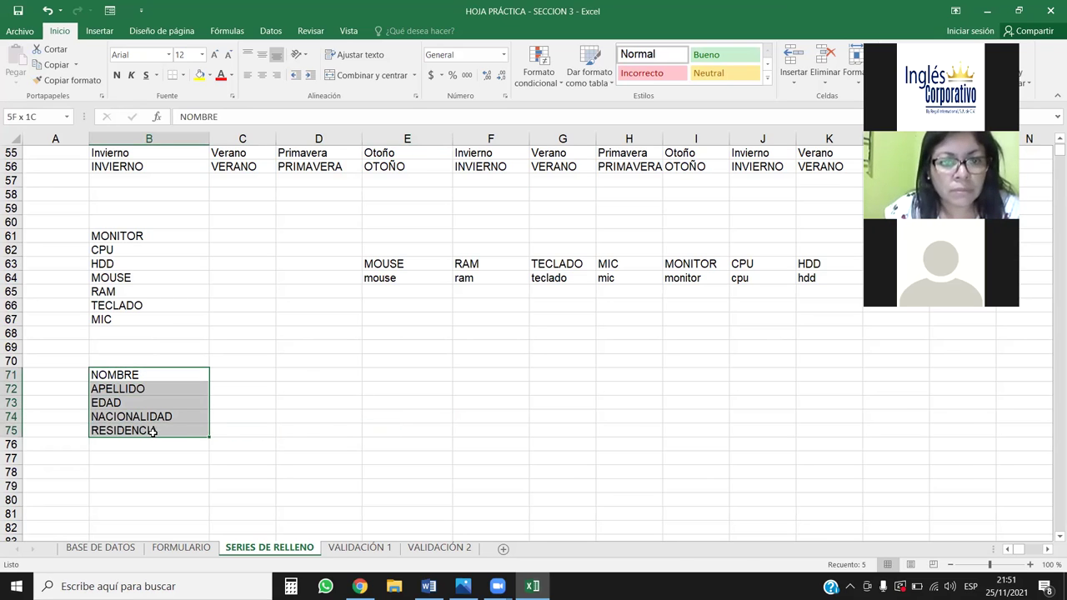
left_click_drag(160, 373, 148, 430)
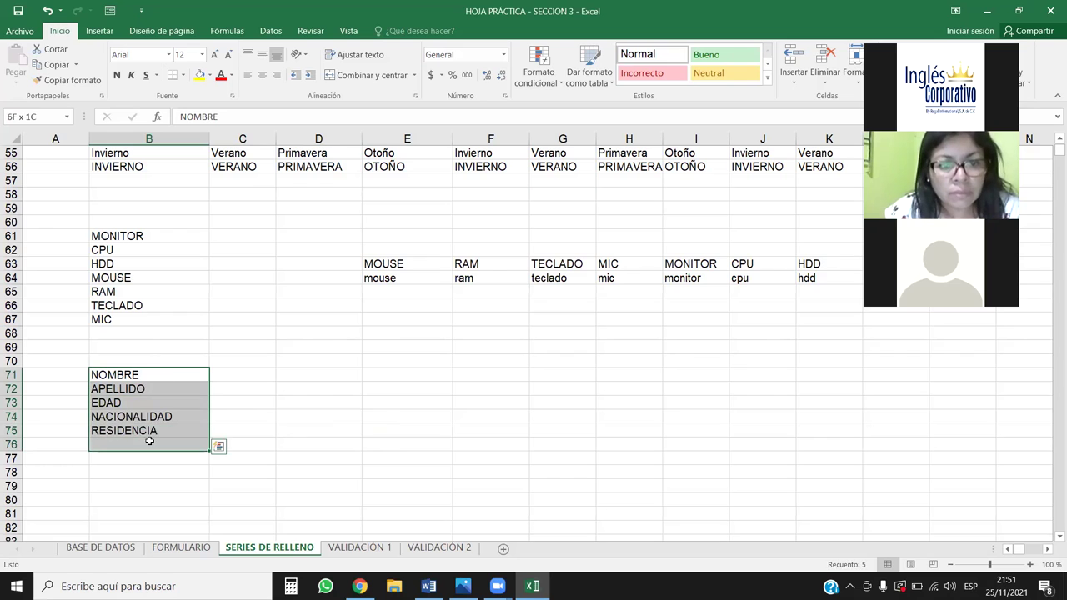
left_click(306, 443)
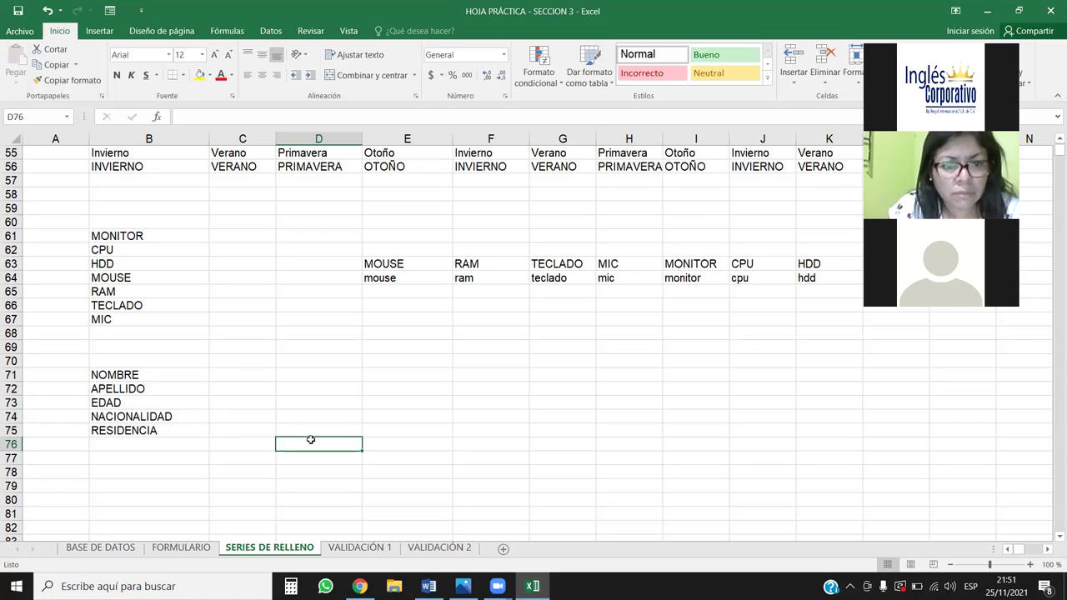
left_click(412, 402)
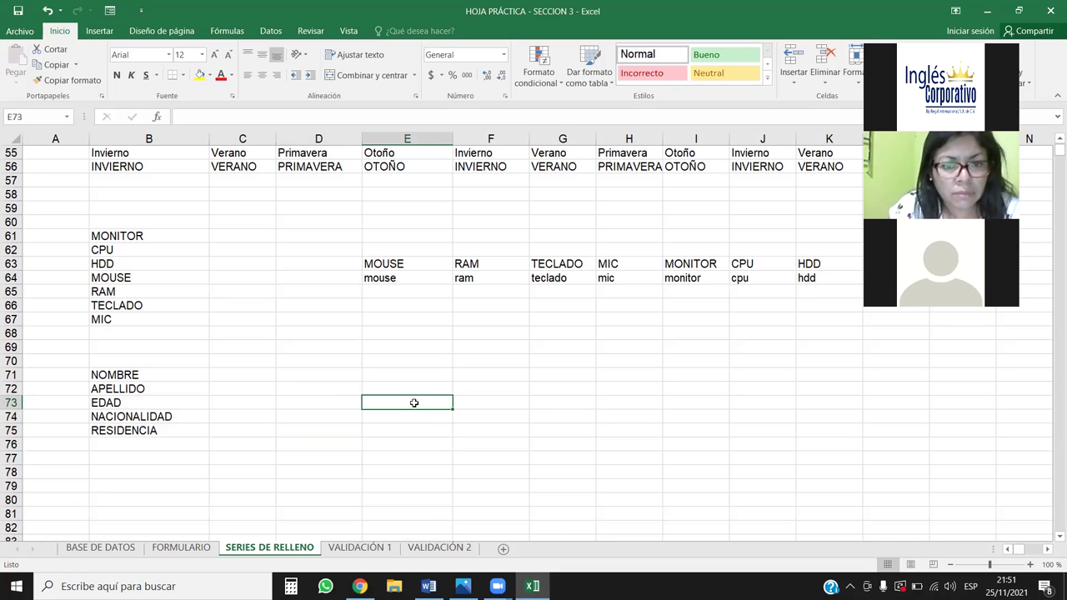
- Import the field names in B71:B75 as a new custom list in Excel Options
left_click(20, 31)
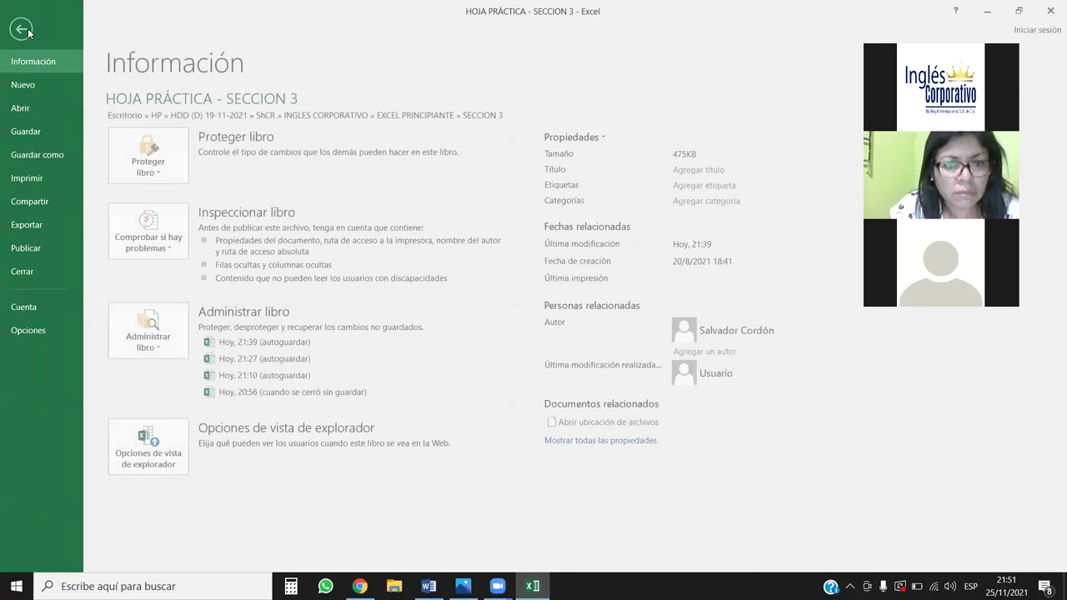
left_click(31, 331)
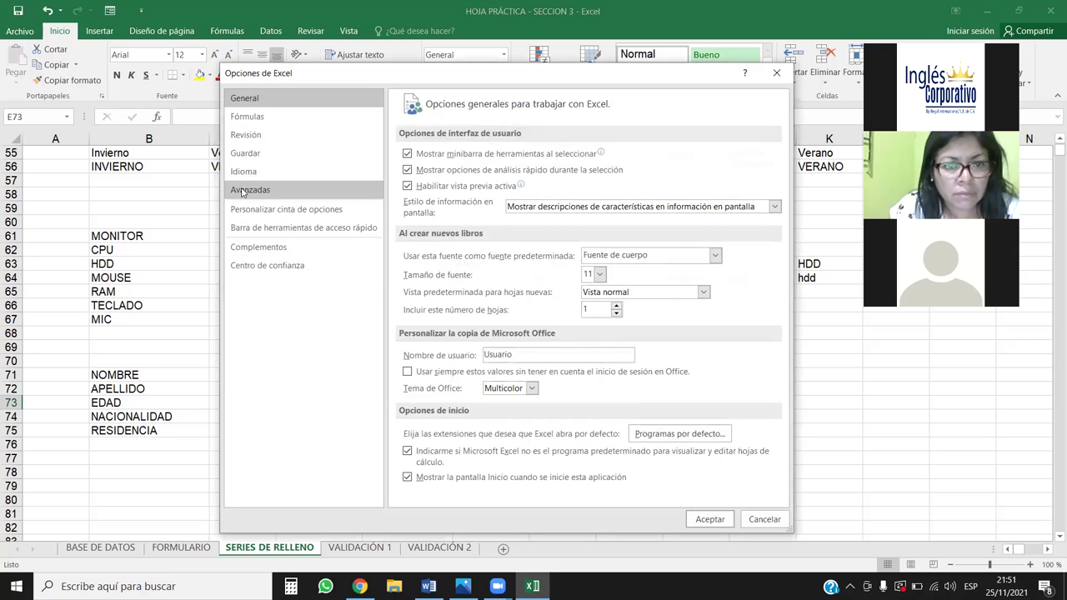
left_click(250, 189)
left_click_drag(780, 138, 776, 459)
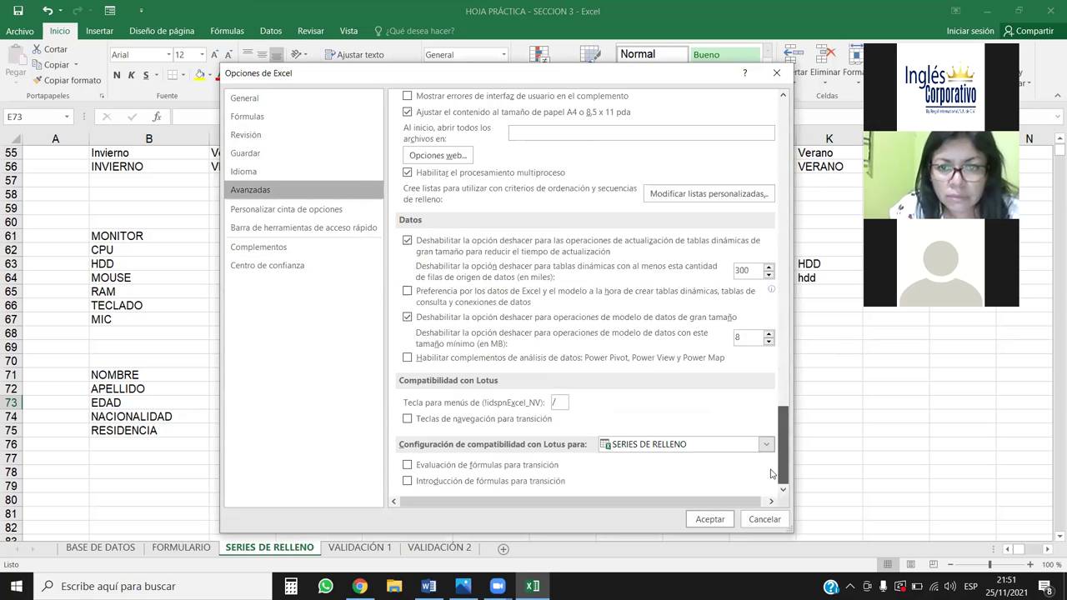
left_click(701, 194)
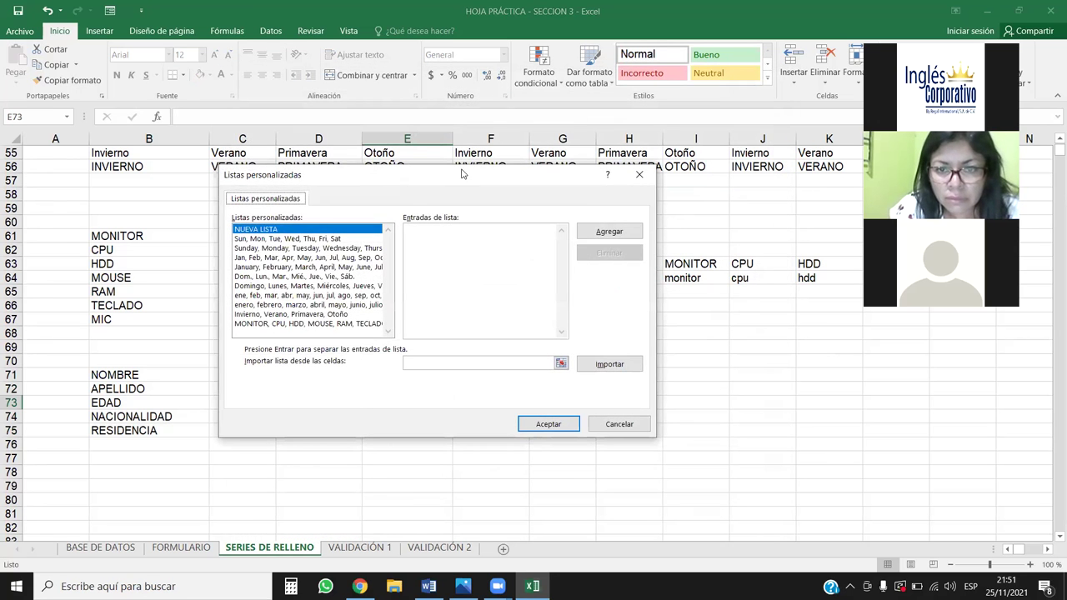
left_click_drag(463, 179, 528, 176)
left_click(558, 262)
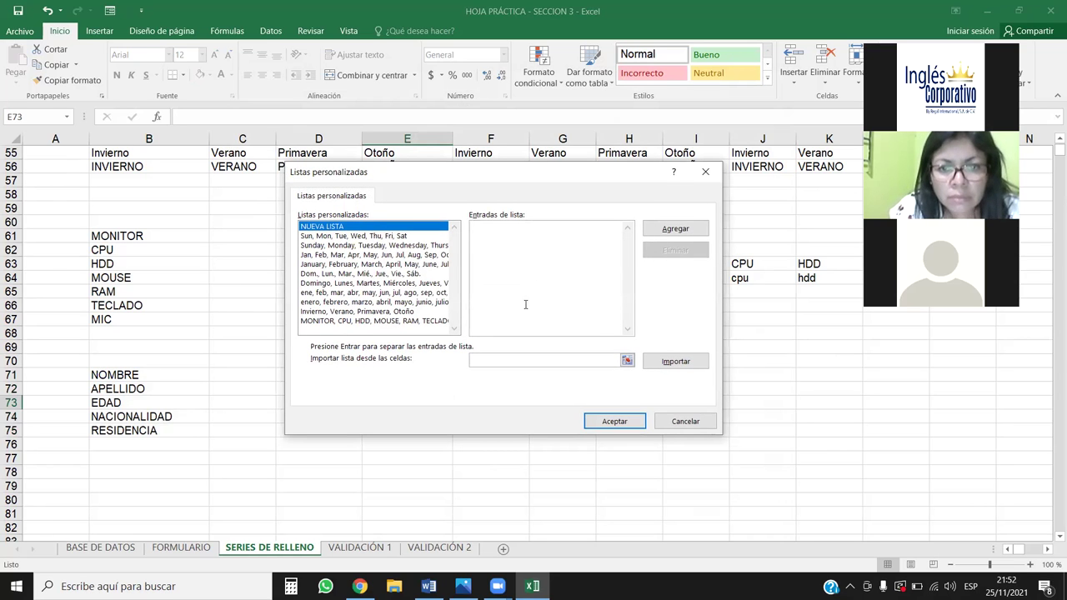
left_click(486, 360)
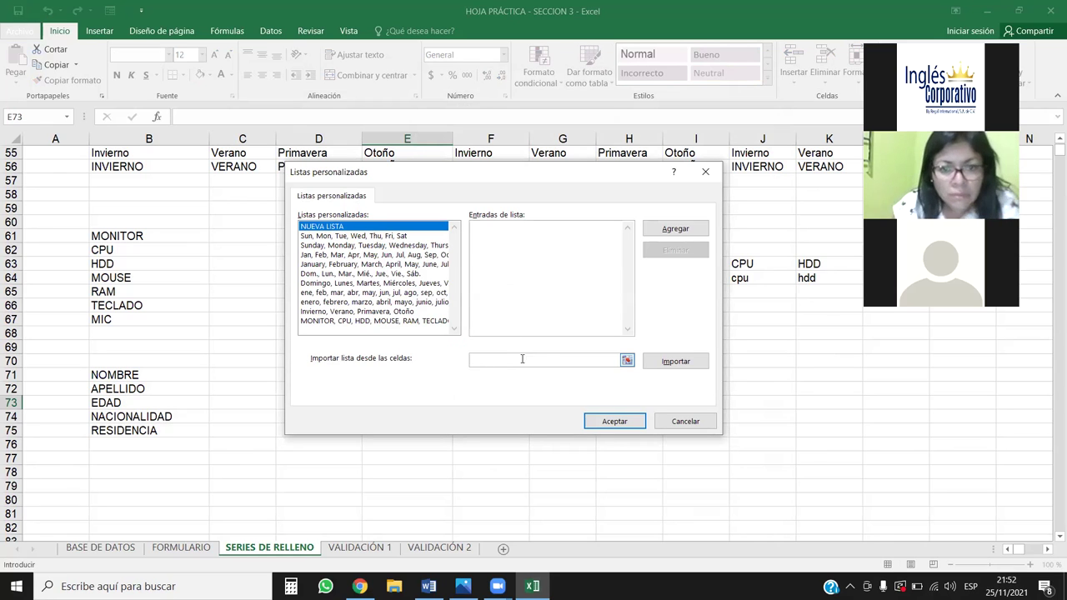
left_click_drag(142, 375, 143, 430)
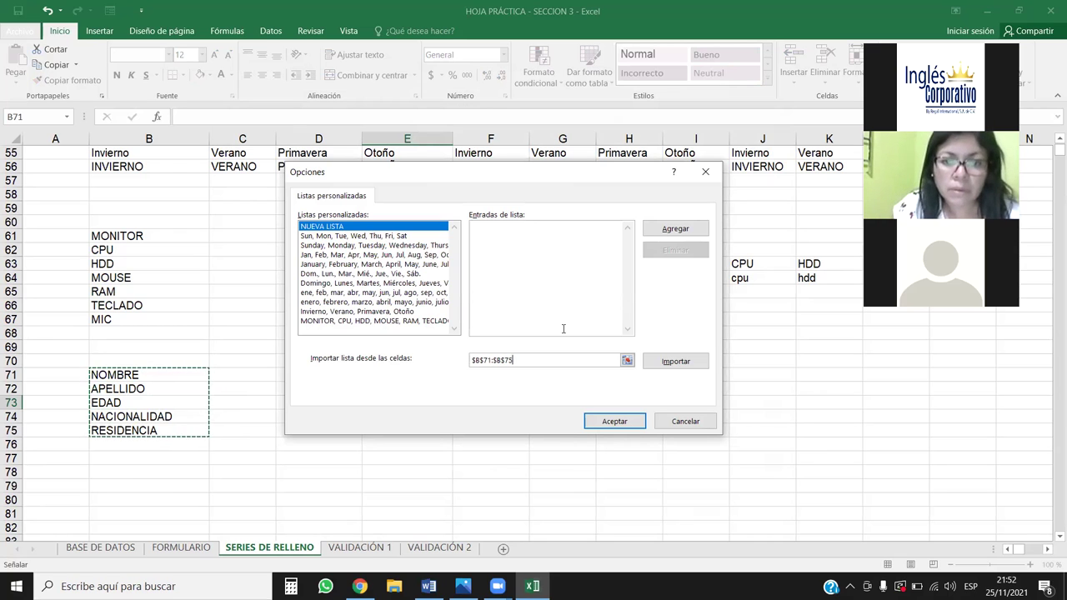
left_click(675, 361)
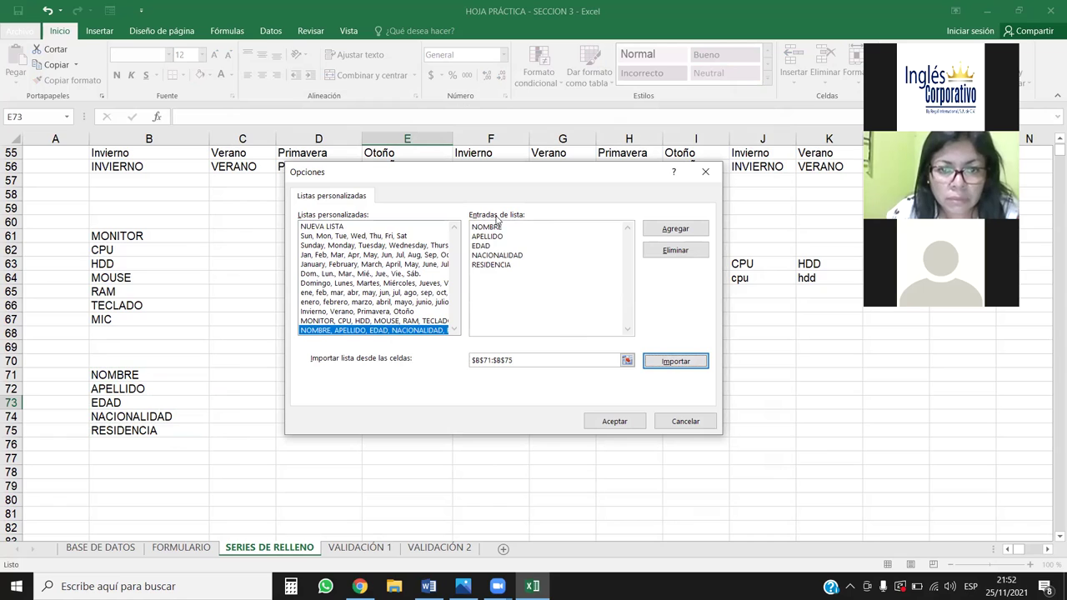
left_click(671, 229)
left_click(629, 422)
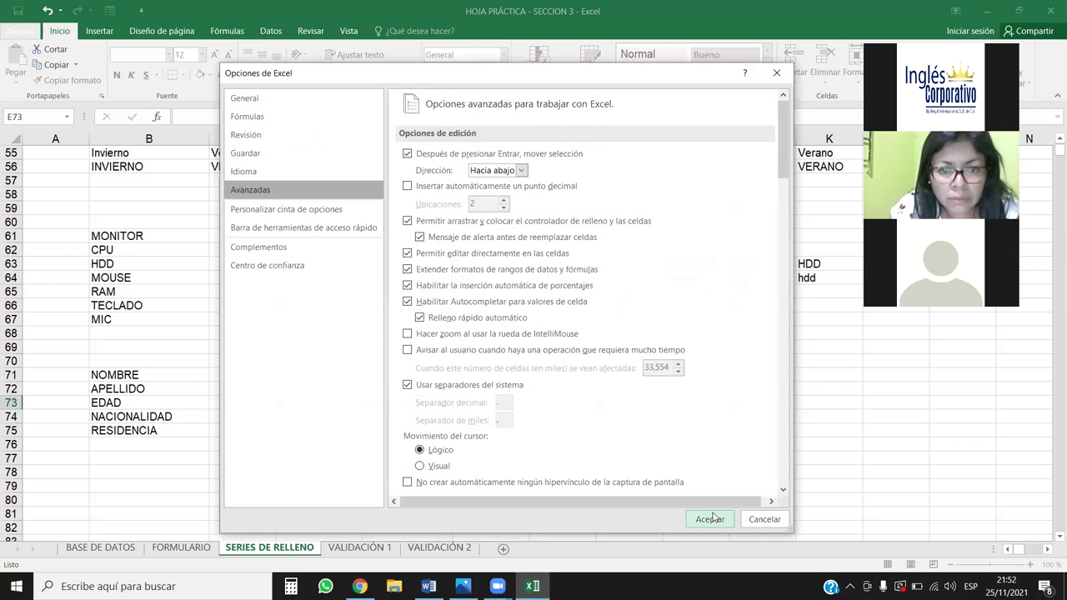
- Close Excel Options and switch to the BASE DE DATOS sheet
left_click(718, 523)
left_click(481, 386)
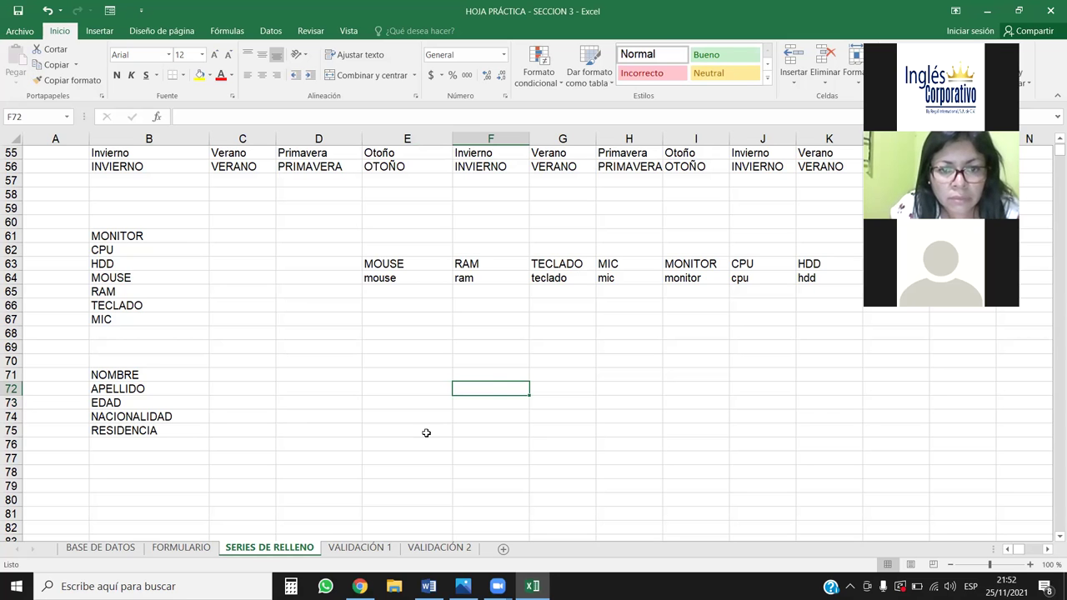
left_click(101, 547)
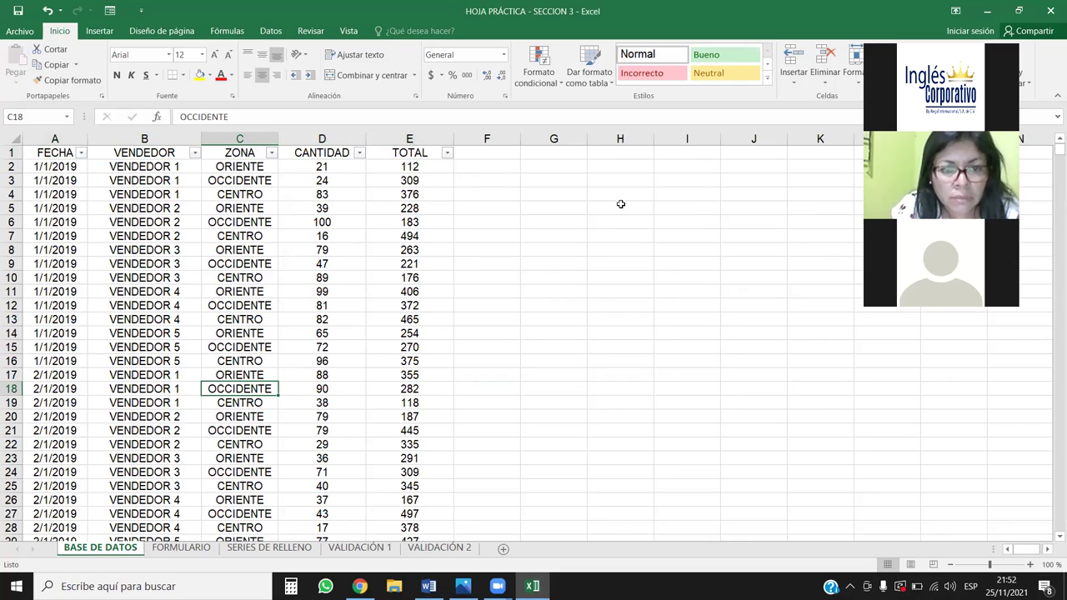
- Copy the five vendor names from B2, B5, B8, B11 and B14 into G3:G7
left_click_drag(145, 167, 155, 430)
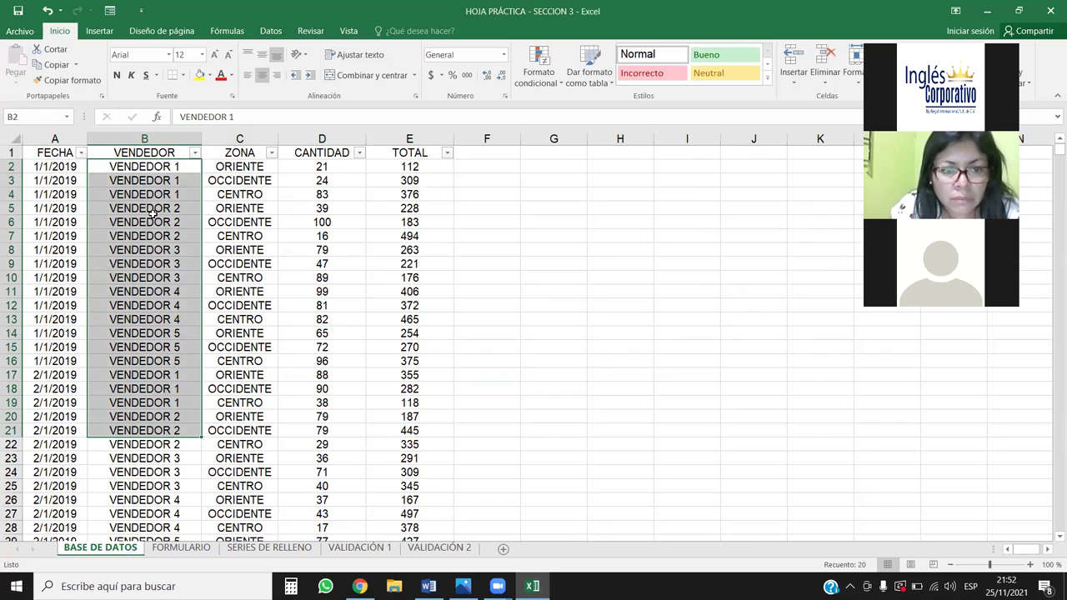
left_click_drag(180, 166, 188, 361)
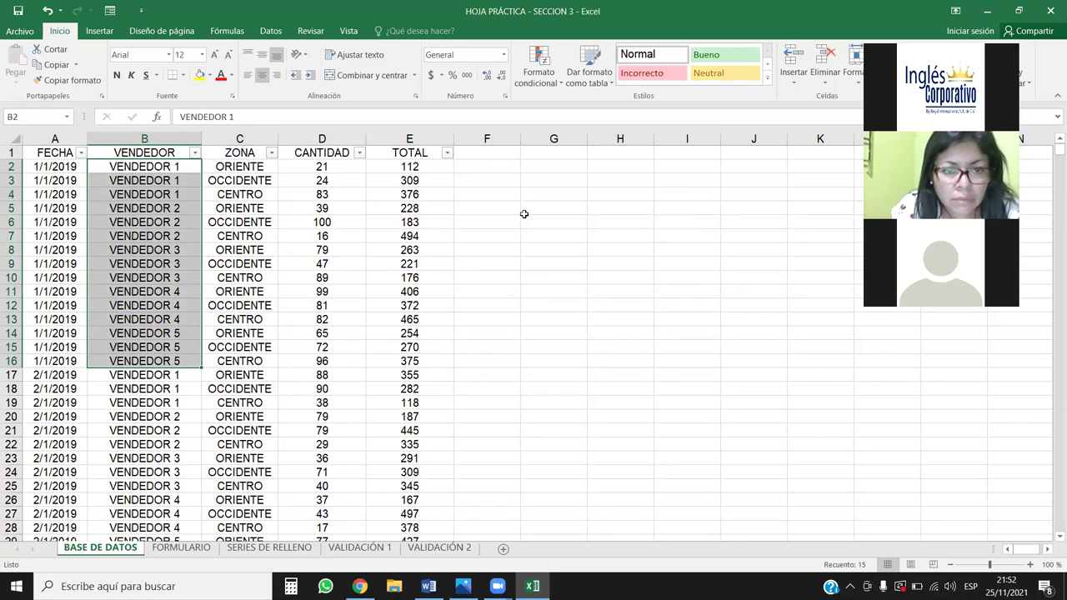
left_click(619, 222)
left_click(174, 178)
left_click(174, 167)
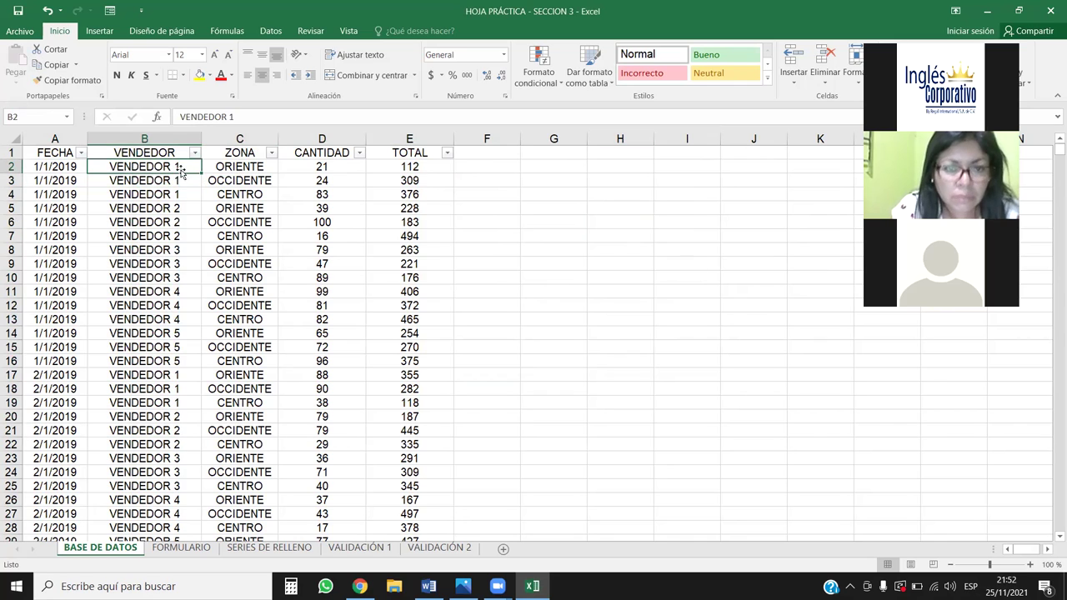
left_click(178, 209, "ctrl")
left_click(184, 250, "ctrl")
left_click(179, 291, "ctrl")
left_click(177, 333, "ctrl")
key("ctrl+c")
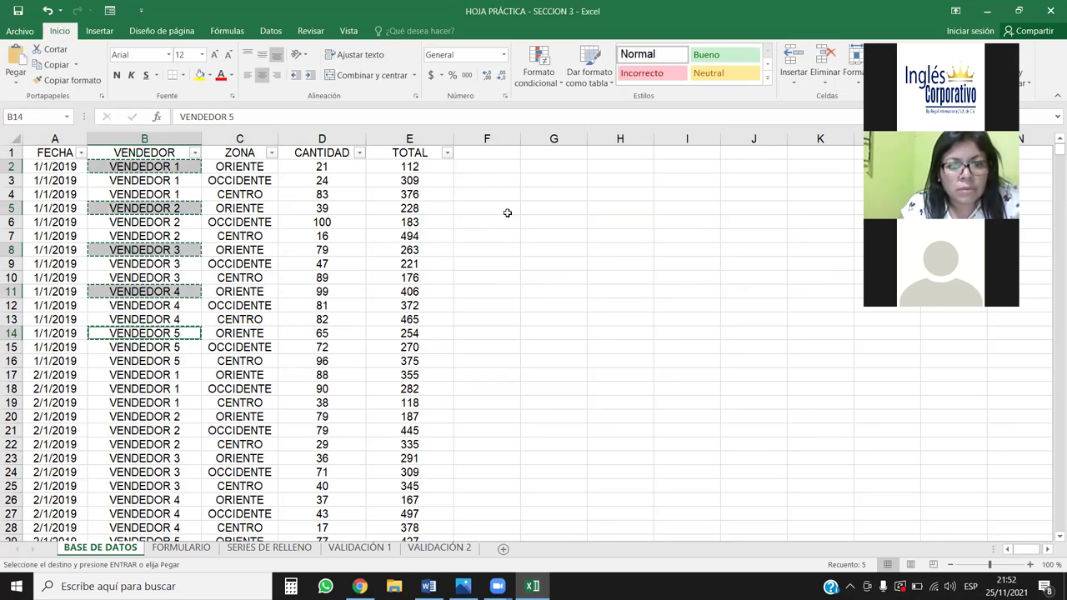
left_click(541, 180)
key("ctrl+v")
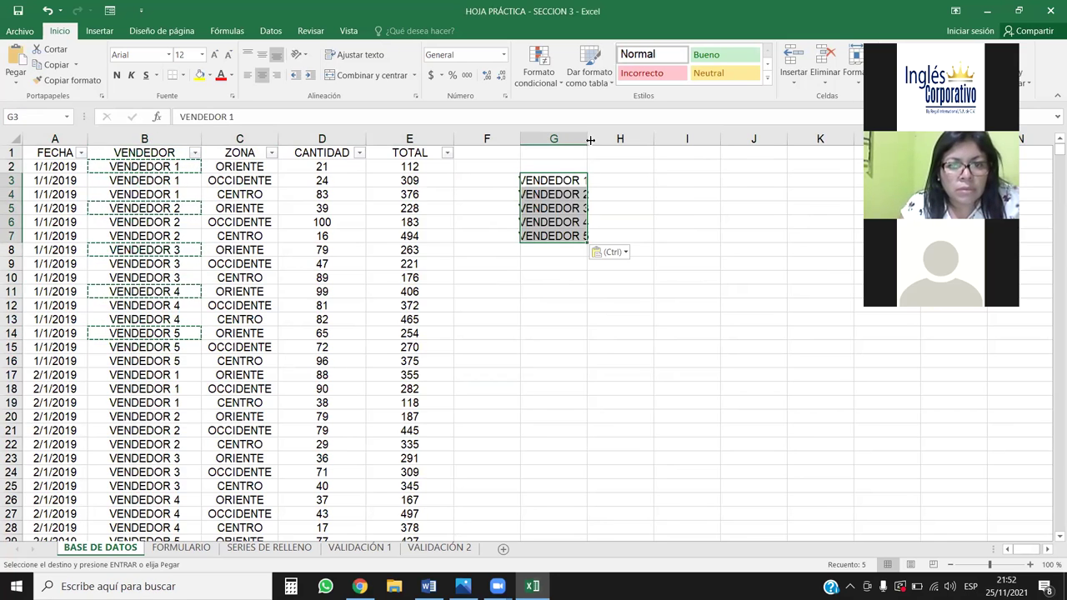
- Move the vendor names from G3:G7 into A1 of a new sheet, Hoja1
left_click_drag(587, 138, 651, 139)
left_click_drag(583, 181, 596, 239)
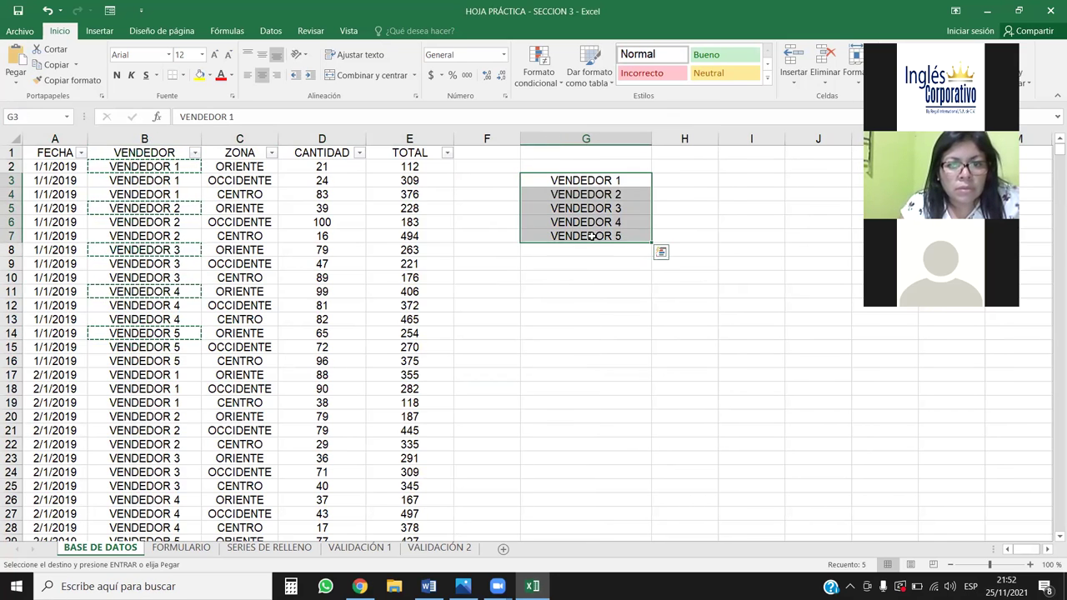
key("ctrl+c")
left_click(543, 337)
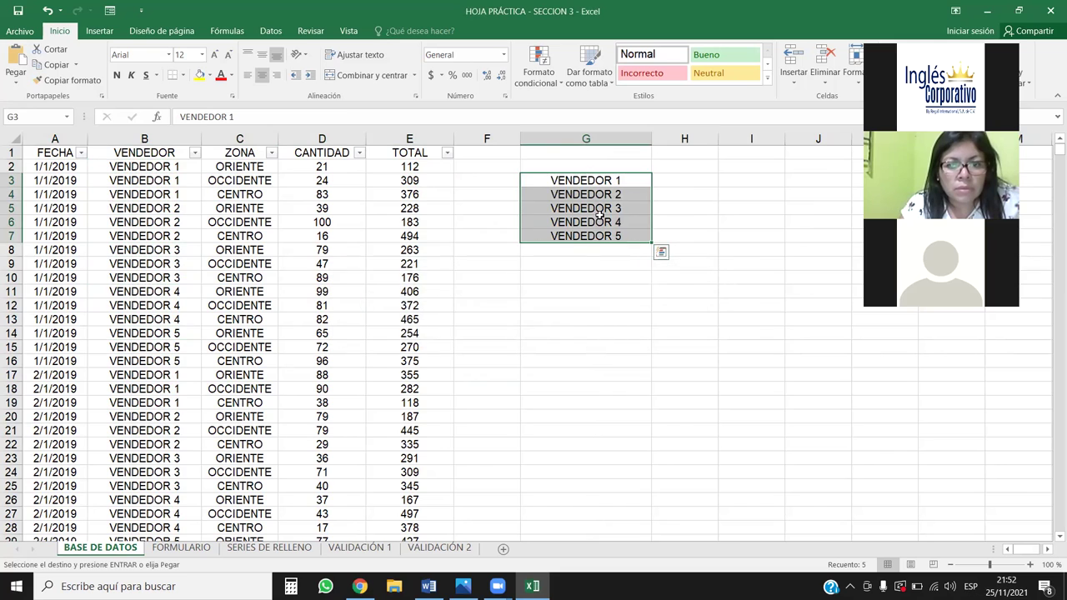
key("ctrl+c")
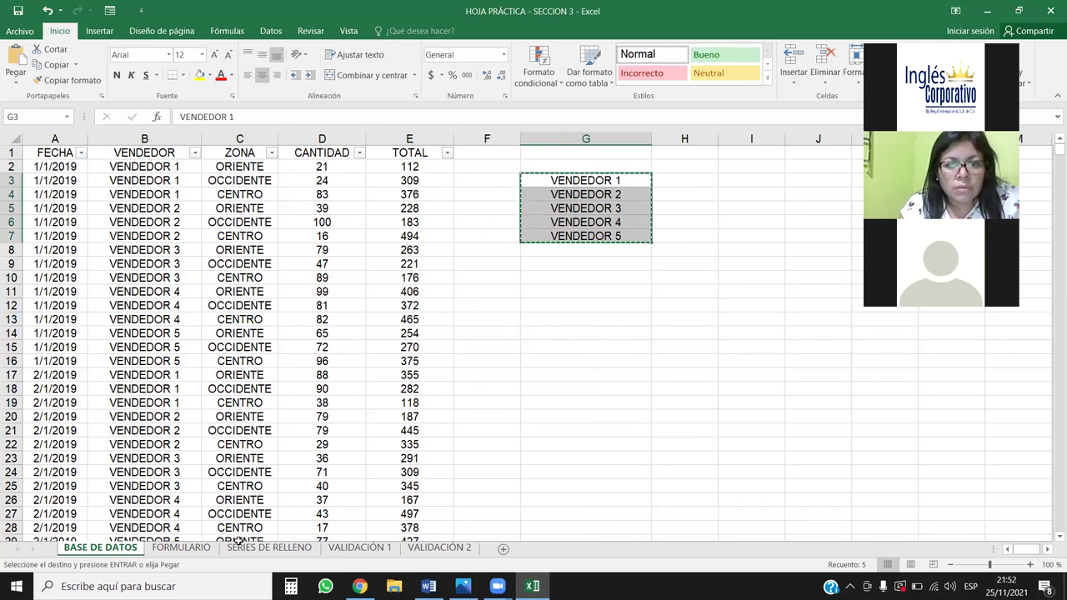
left_click(502, 549)
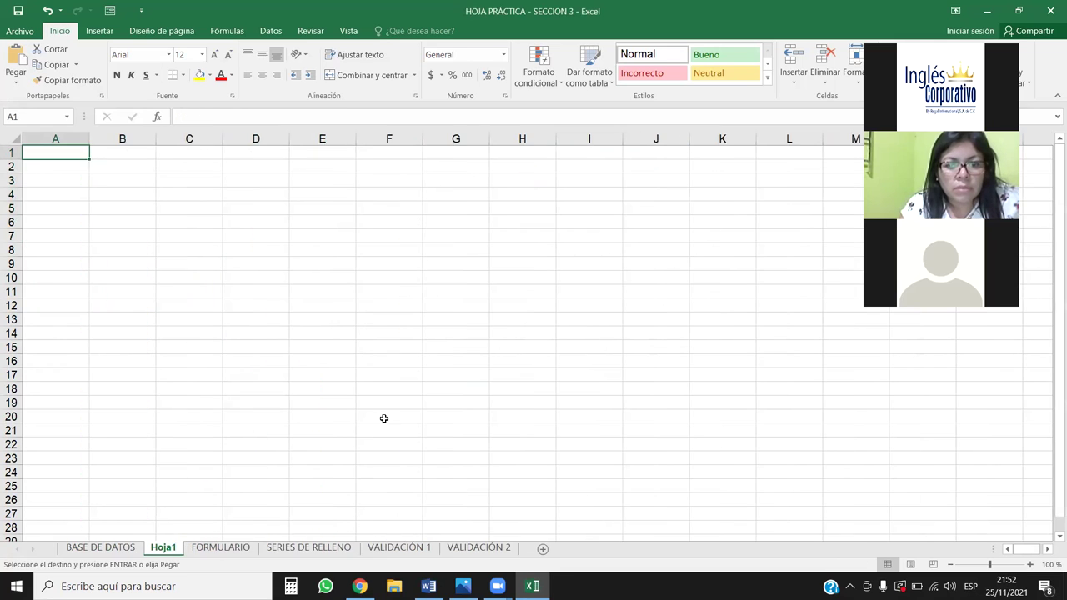
key("Return")
- Review the VENDEDOR filter list, then widen Hoja1's column A to fit the vendor names
left_click(115, 548)
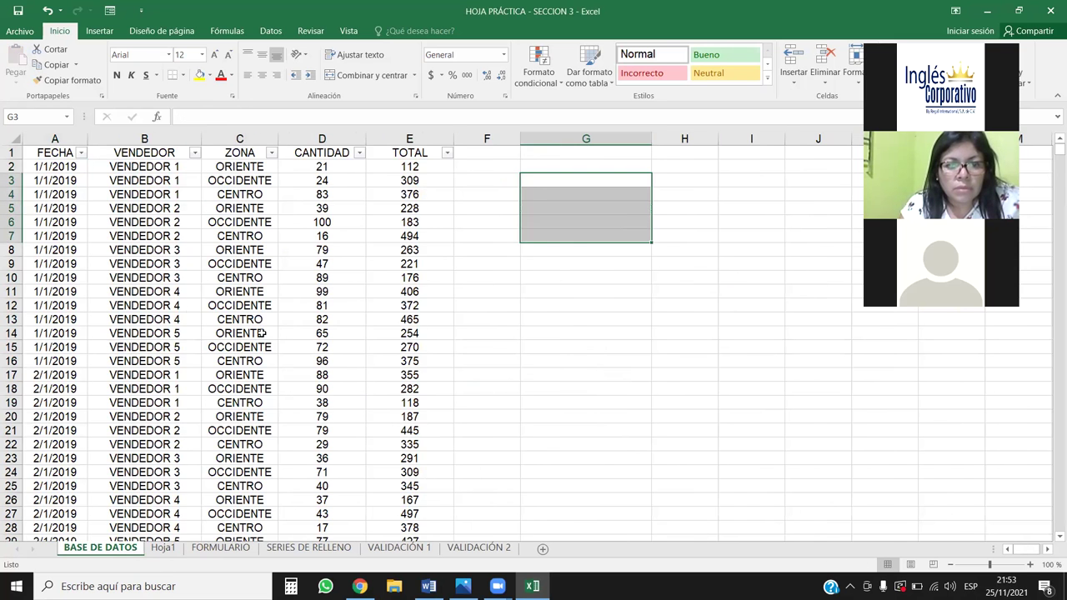
left_click(632, 272)
left_click(194, 152)
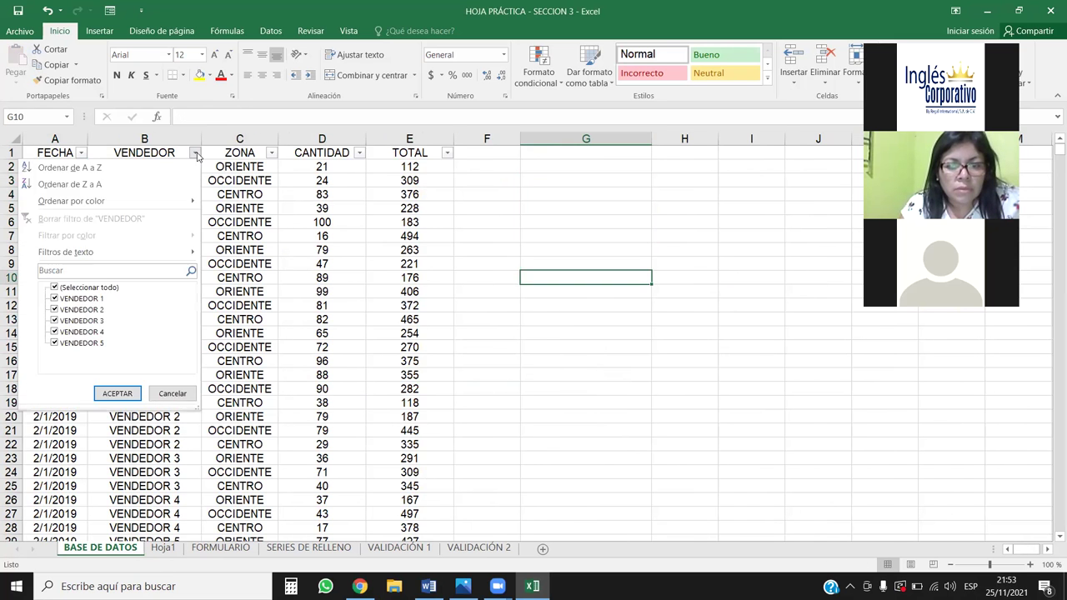
left_click(286, 206)
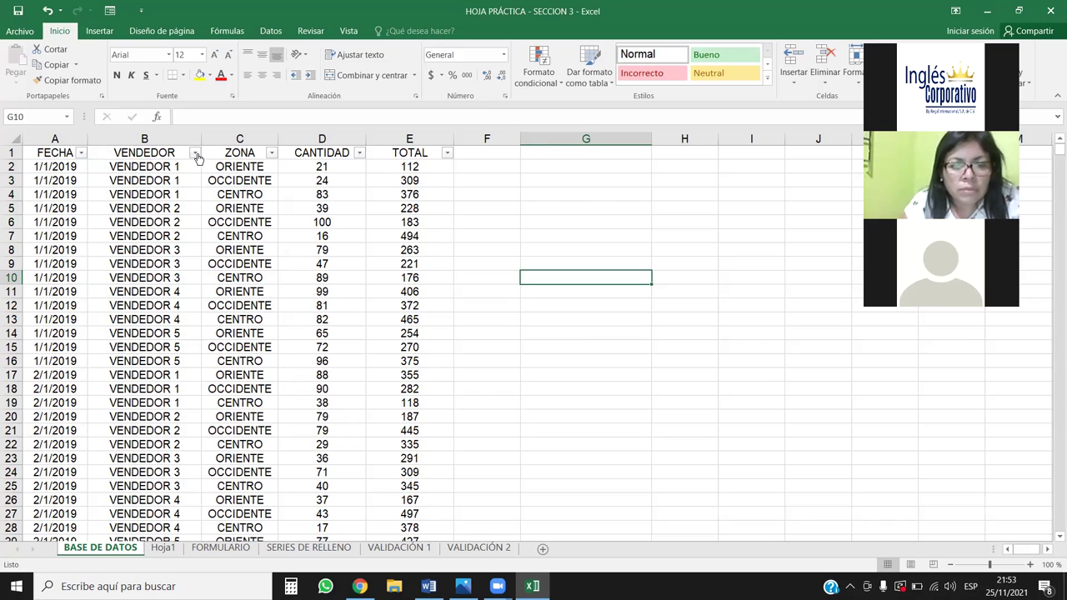
left_click(195, 153)
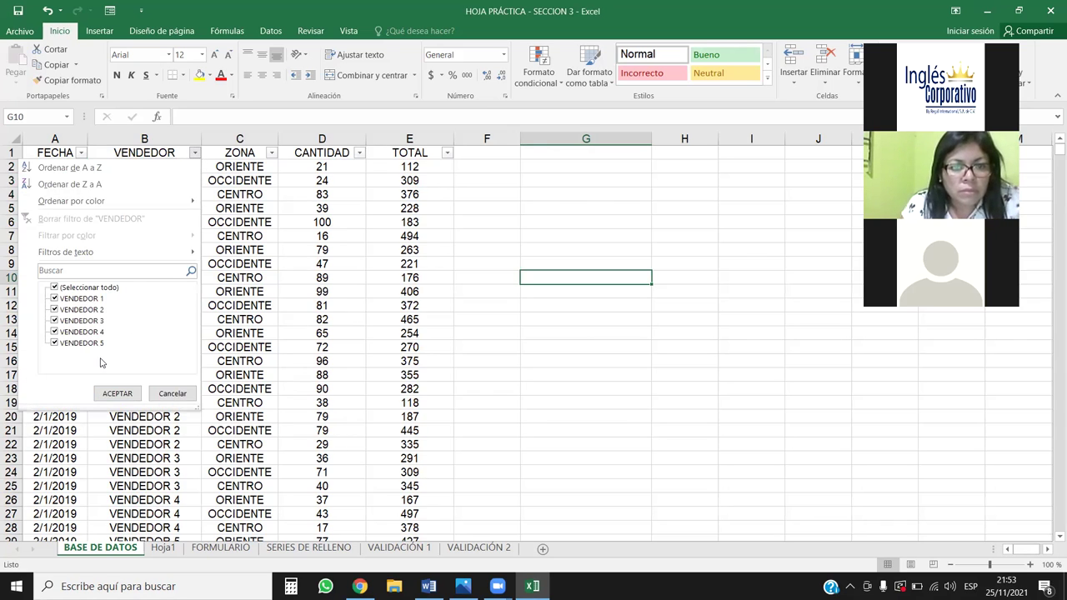
left_click(163, 548)
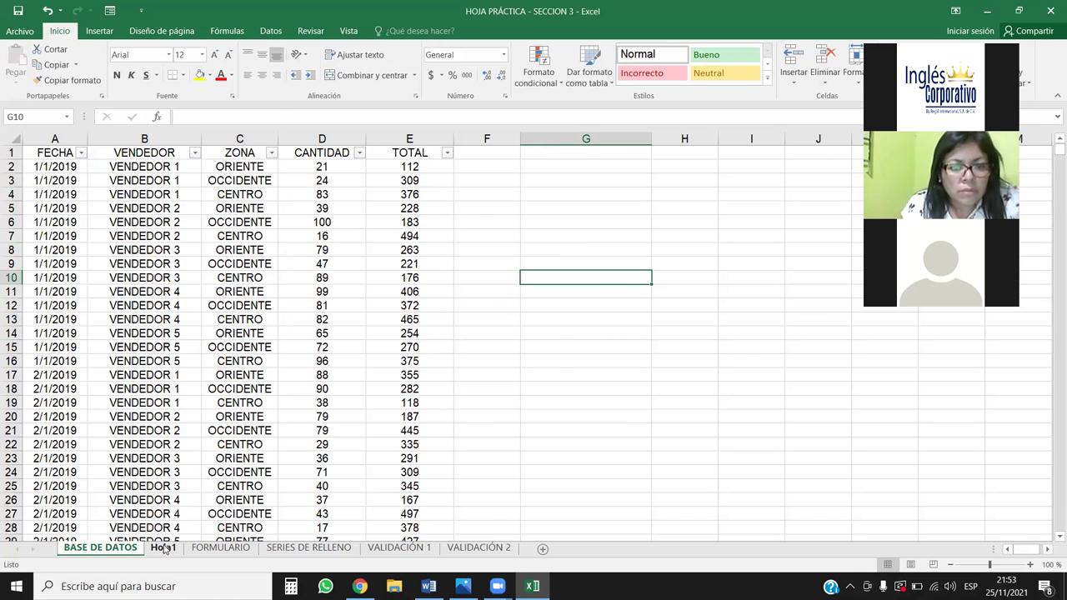
left_click(163, 547)
left_click_drag(89, 138, 176, 138)
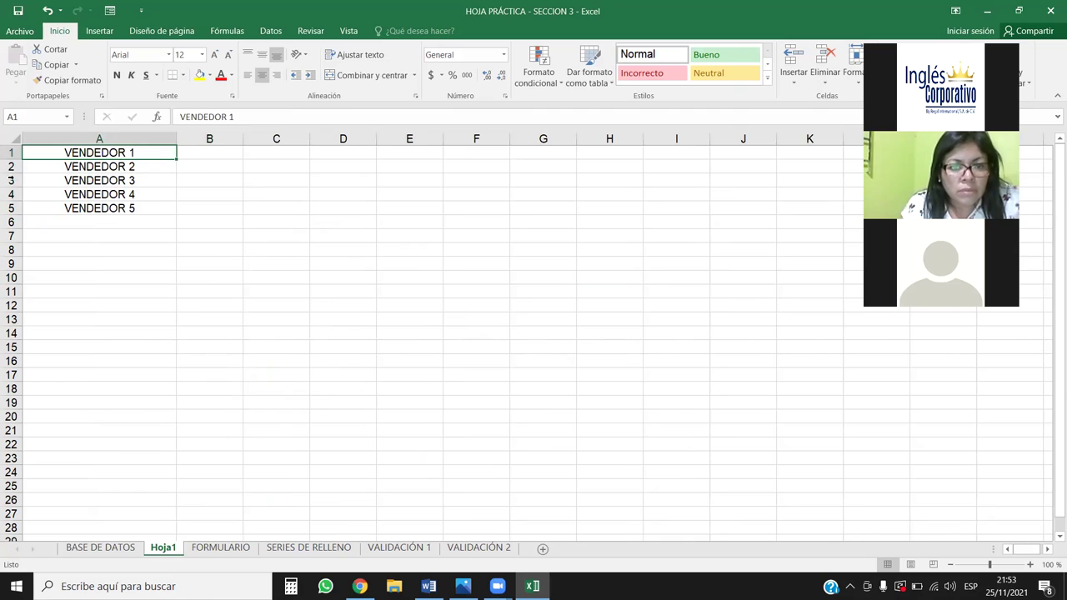
- Insert blank rows above VENDEDOR 2 and 3, and move VENDEDOR 5 into row 2
left_click(11, 180)
key("ctrl+plus")
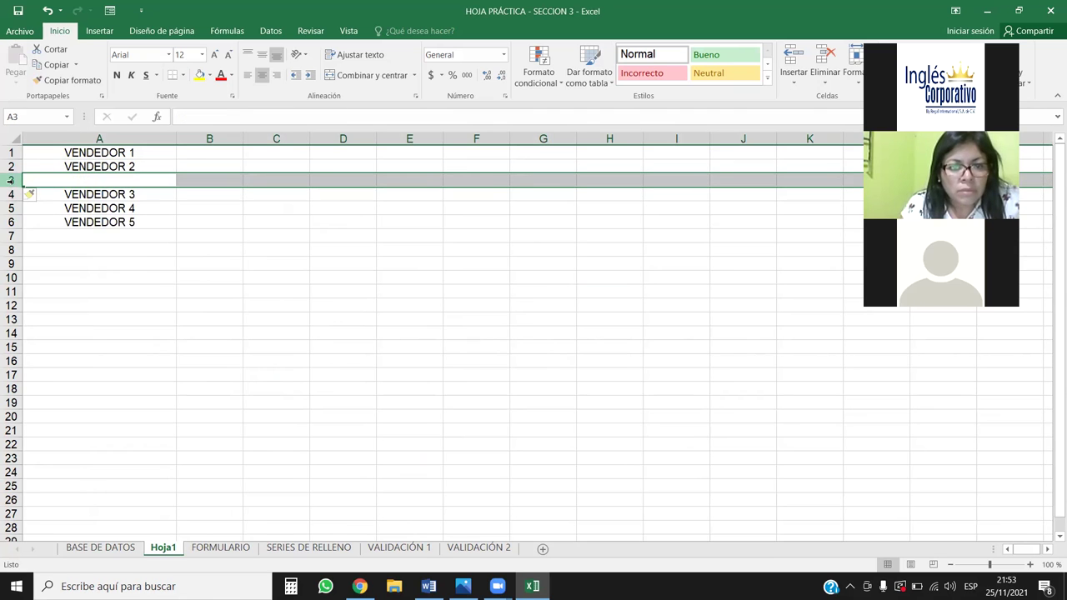
key("Up")
key("shift+space")
key("ctrl+plus")
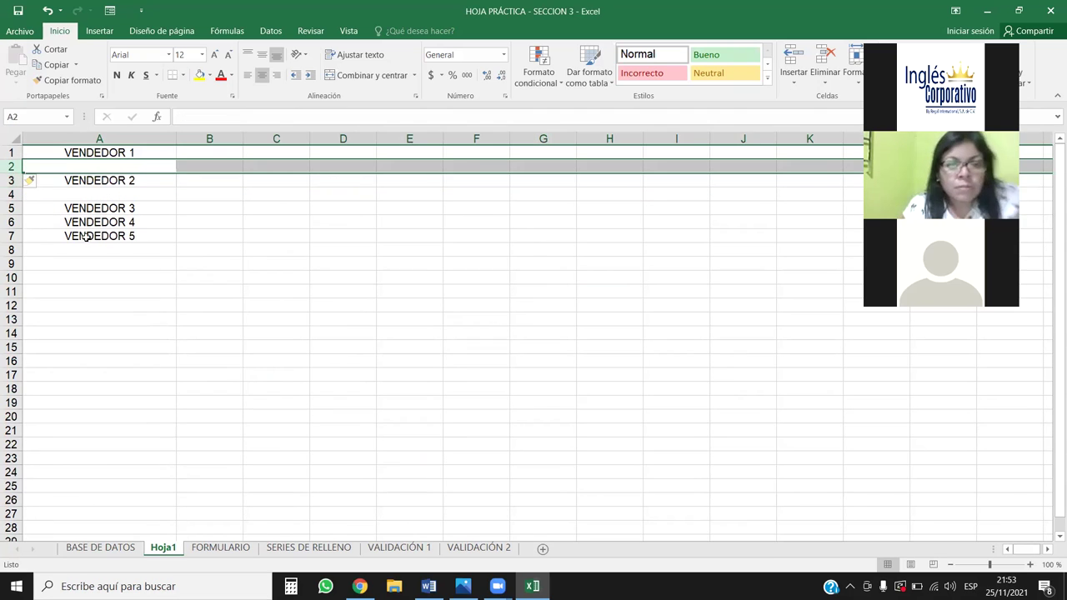
left_click(86, 237)
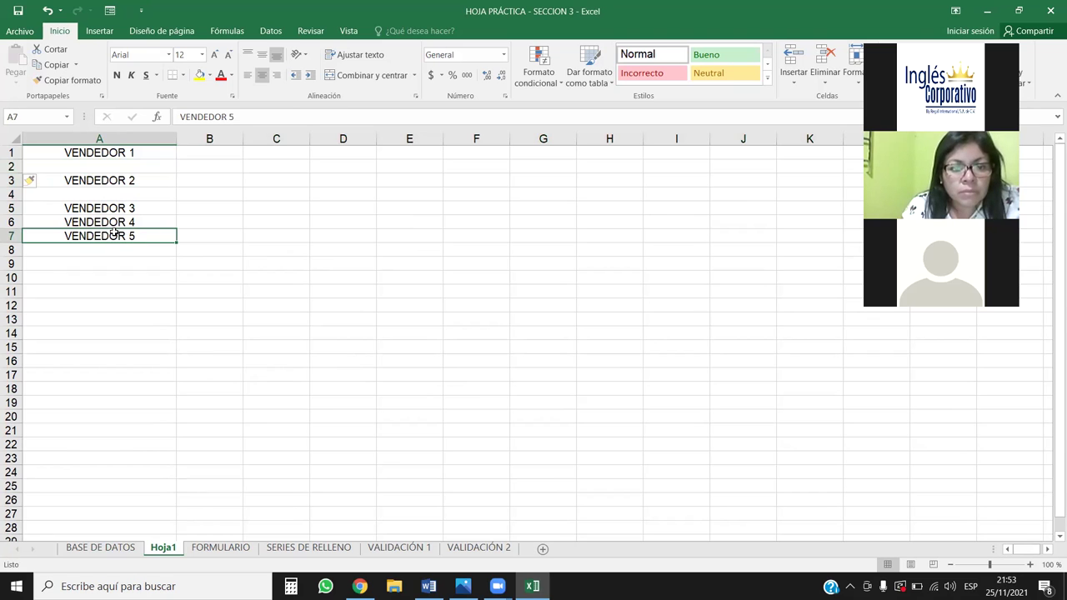
key("Return")
key("Up")
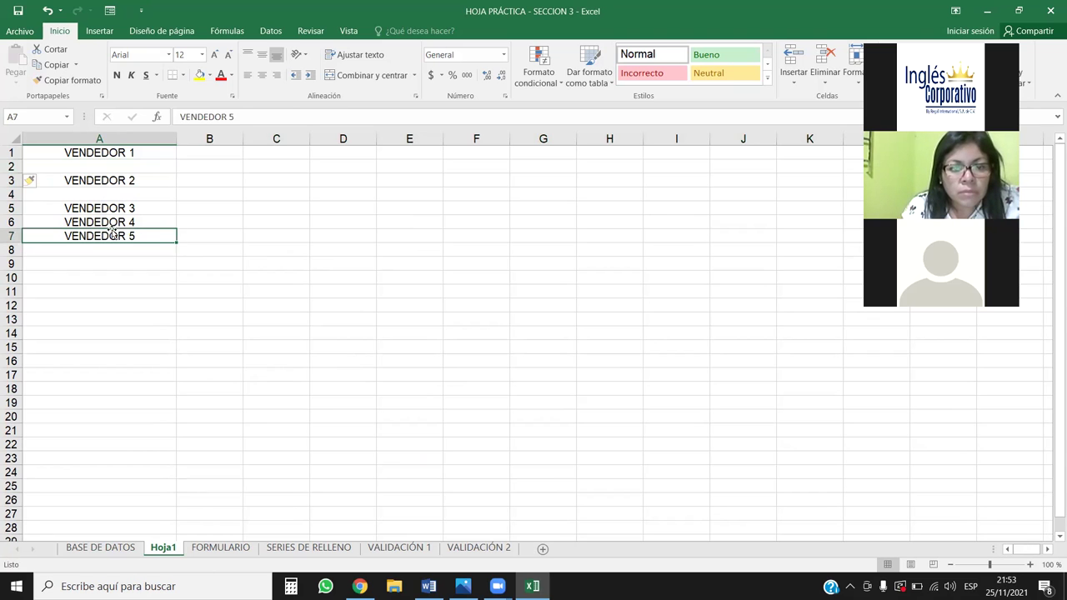
left_click_drag(112, 234, 125, 171)
- Place VENDEDOR 4 in row 4 and VENDEDOR 3 in row 5, then select A1:A5
left_click(134, 181)
left_click(129, 220)
left_click_drag(128, 220, 129, 195)
left_click_drag(138, 153, 142, 210)
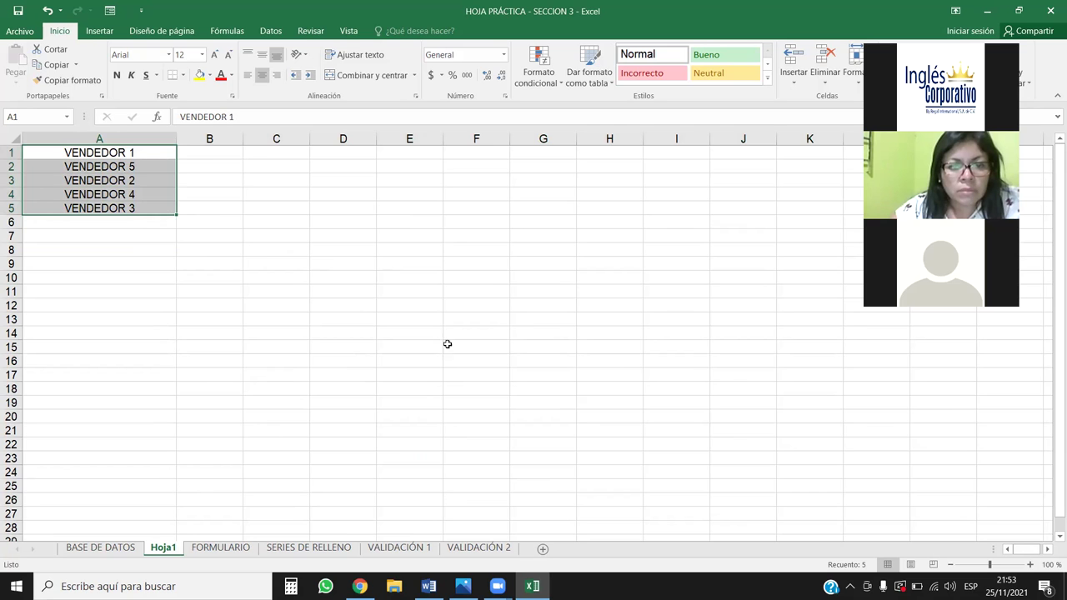
left_click(100, 547)
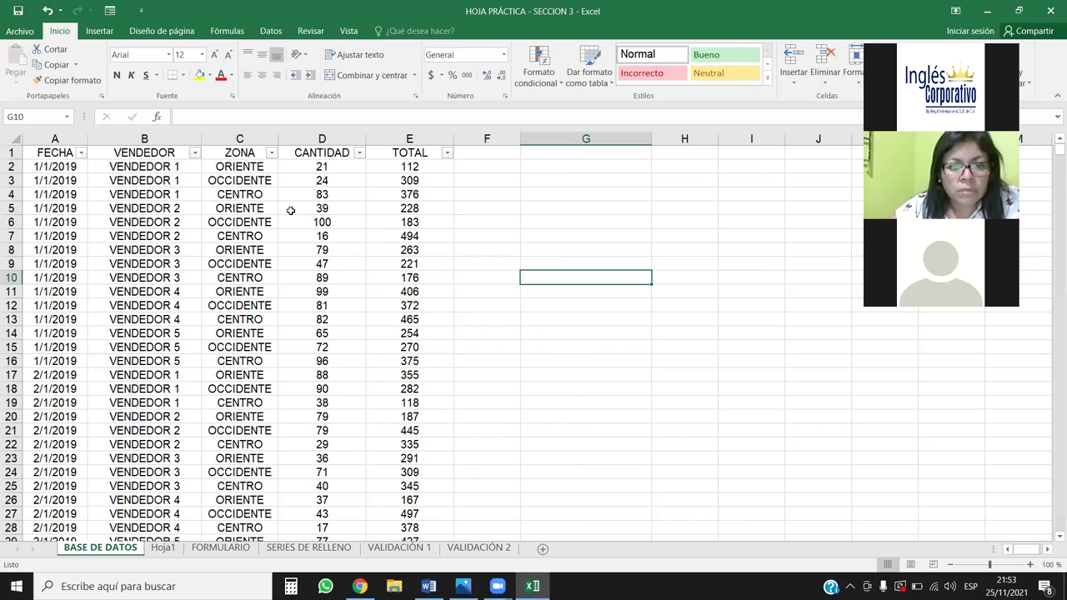
left_click(163, 546)
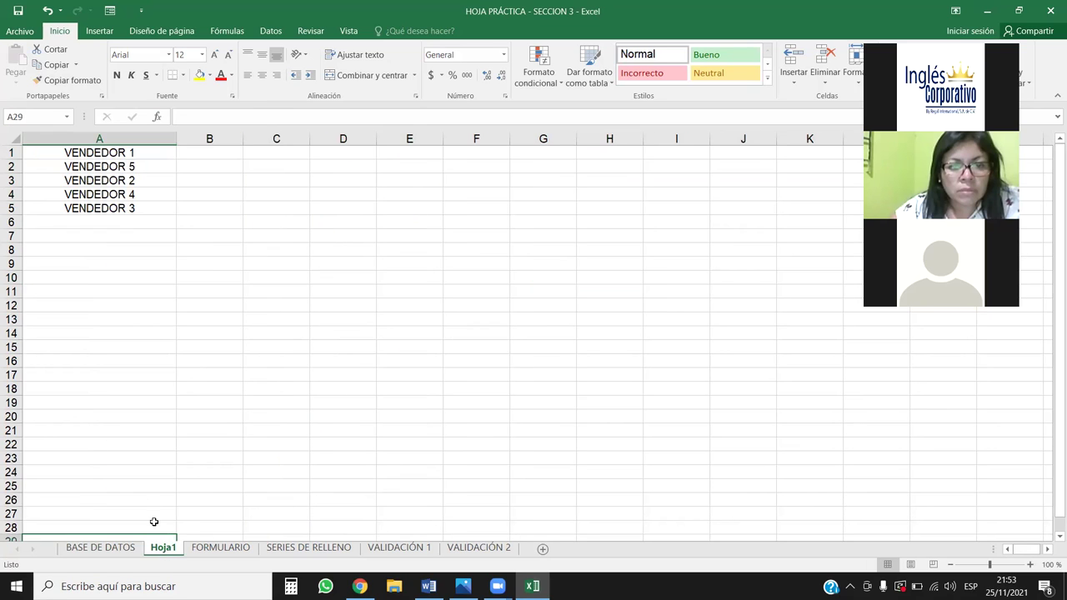
left_click(288, 295)
left_click_drag(135, 154, 147, 209)
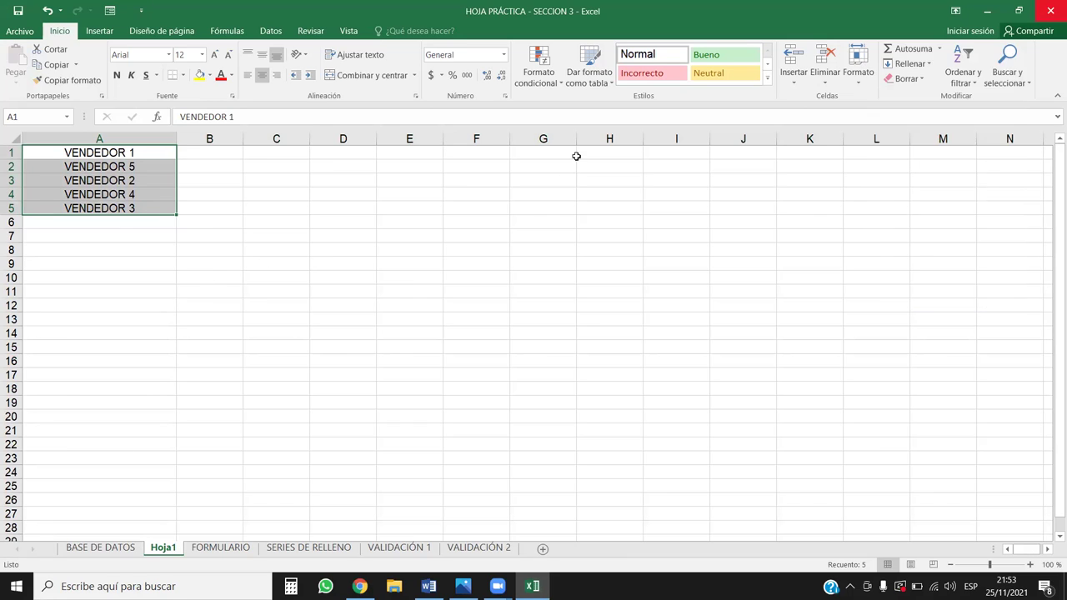
- Import the vendor order in $A$1:$A$5 as a new custom list
left_click(20, 31)
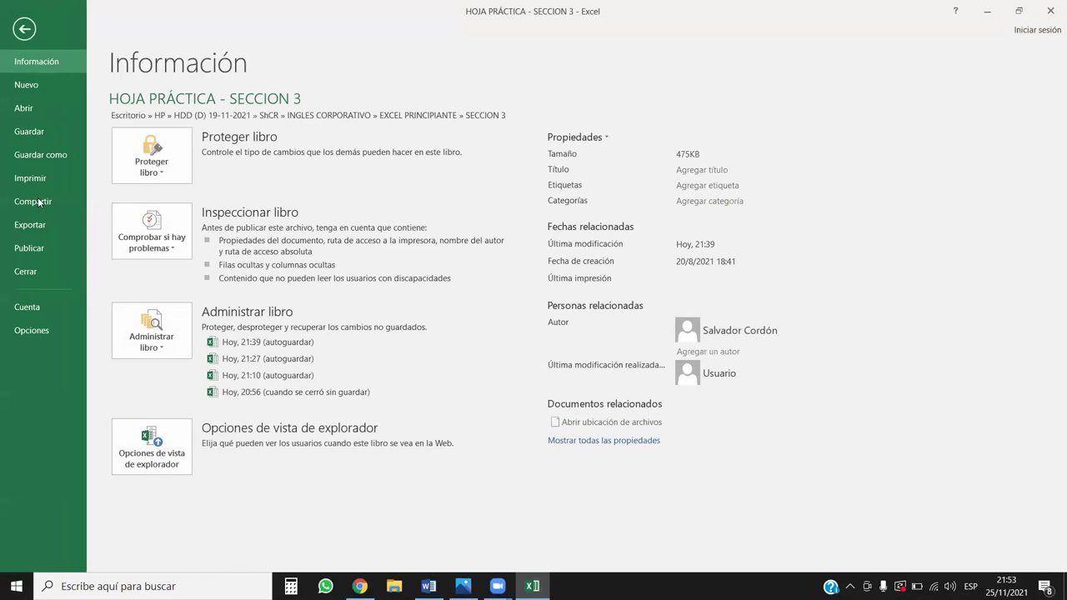
left_click(32, 332)
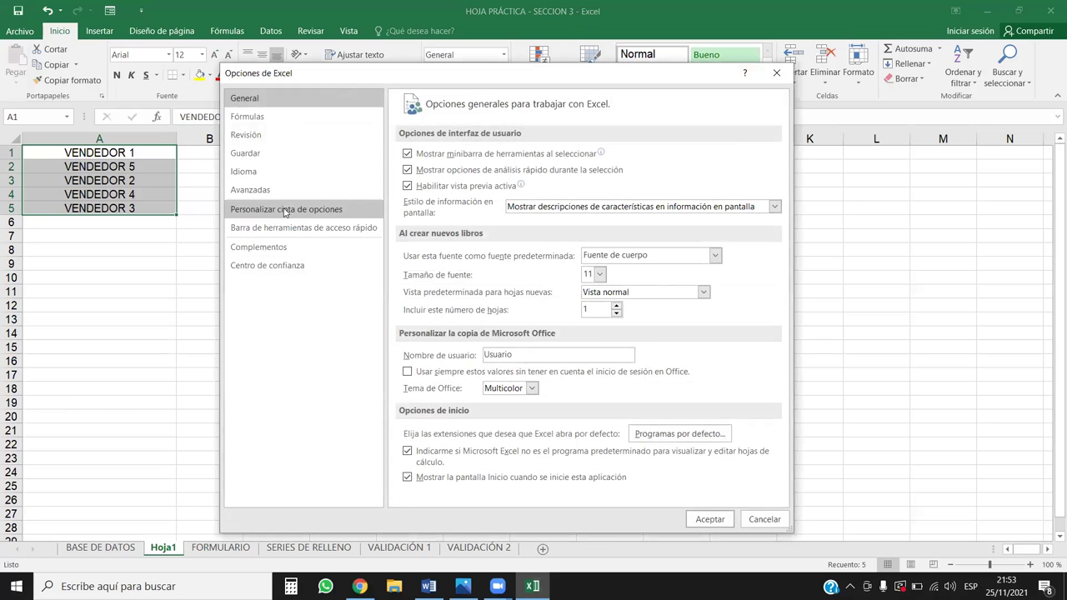
left_click(250, 190)
scroll(729, 175, "down", 10)
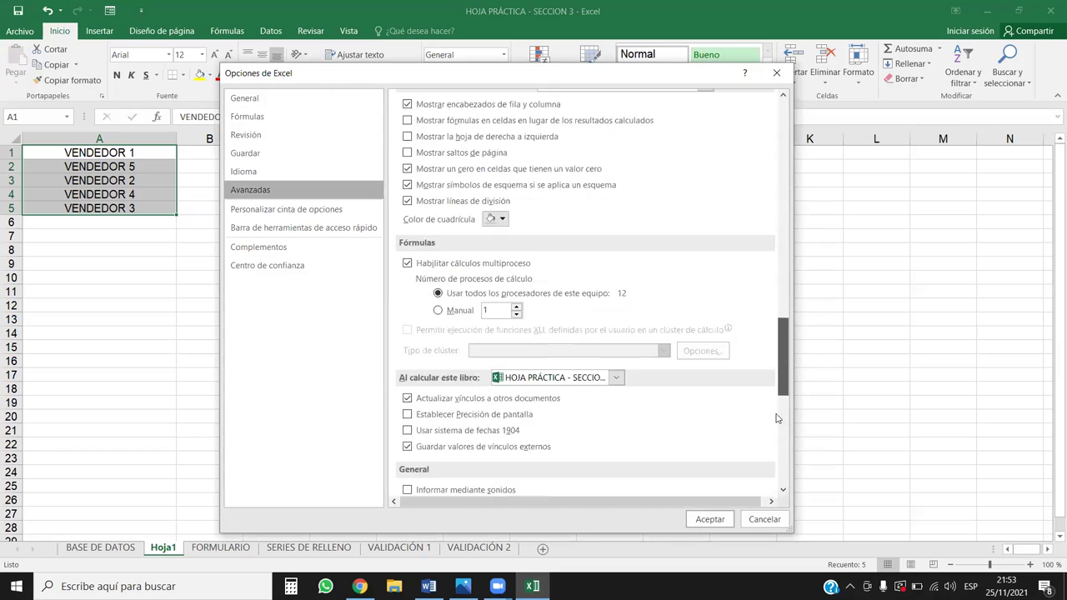
scroll(732, 325, "down", 10)
left_click(686, 194)
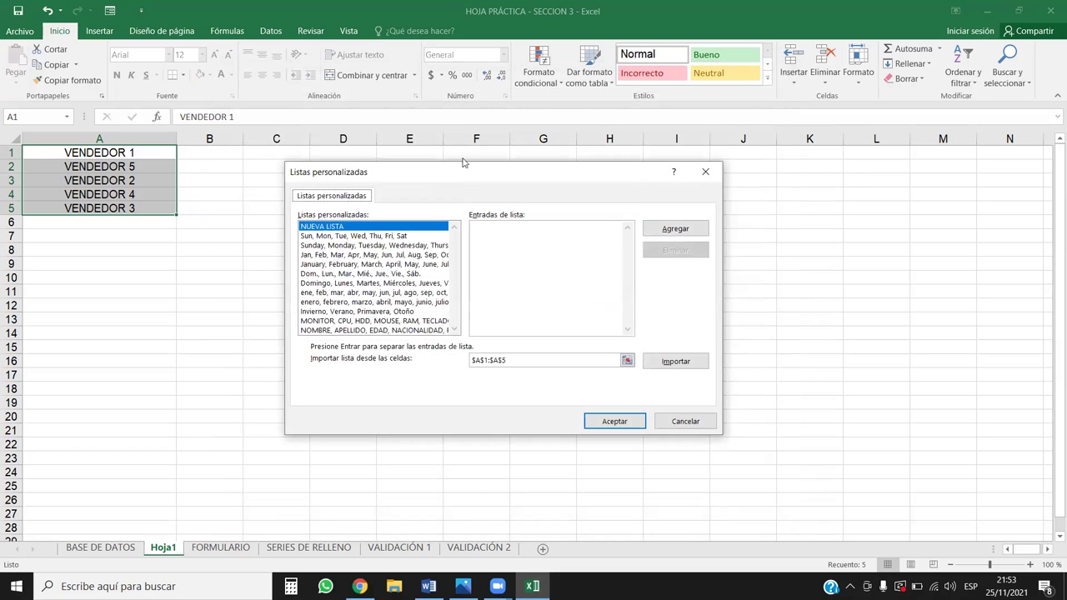
left_click_drag(479, 178, 602, 185)
left_click(451, 236)
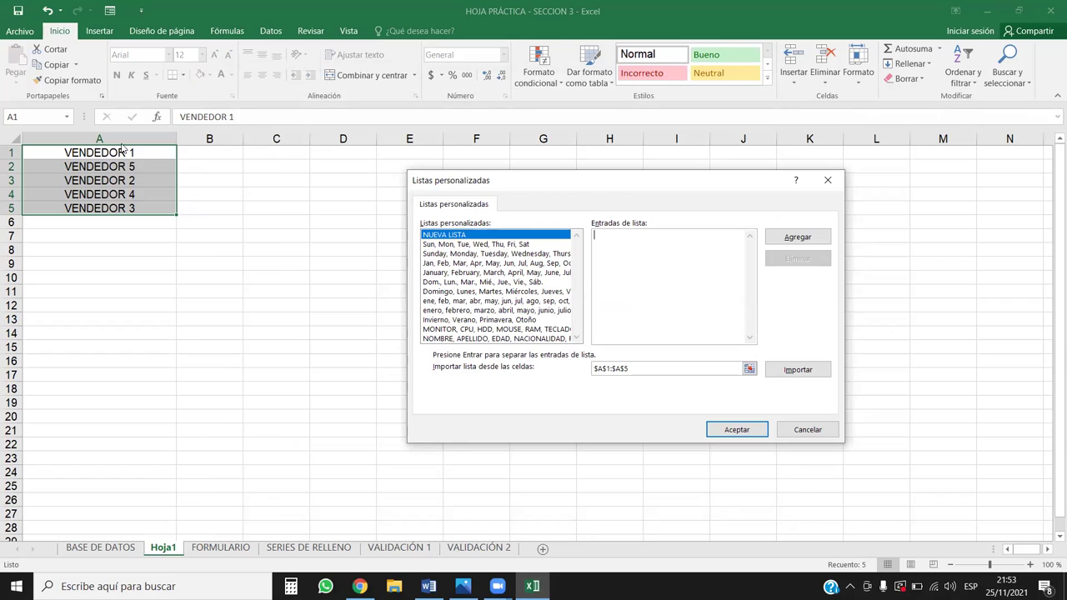
left_click(794, 370)
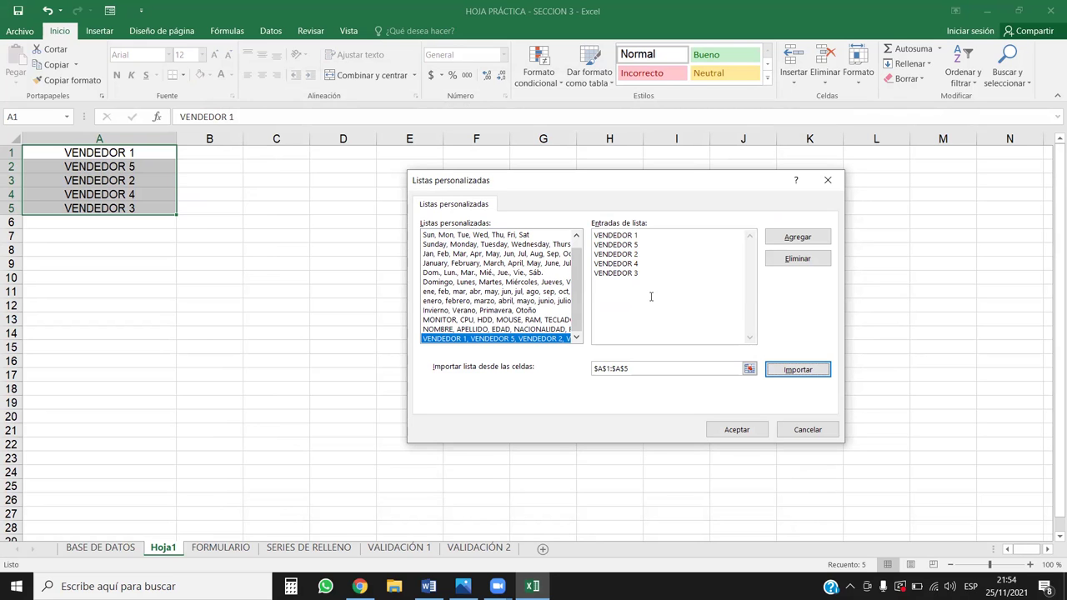
left_click(798, 238)
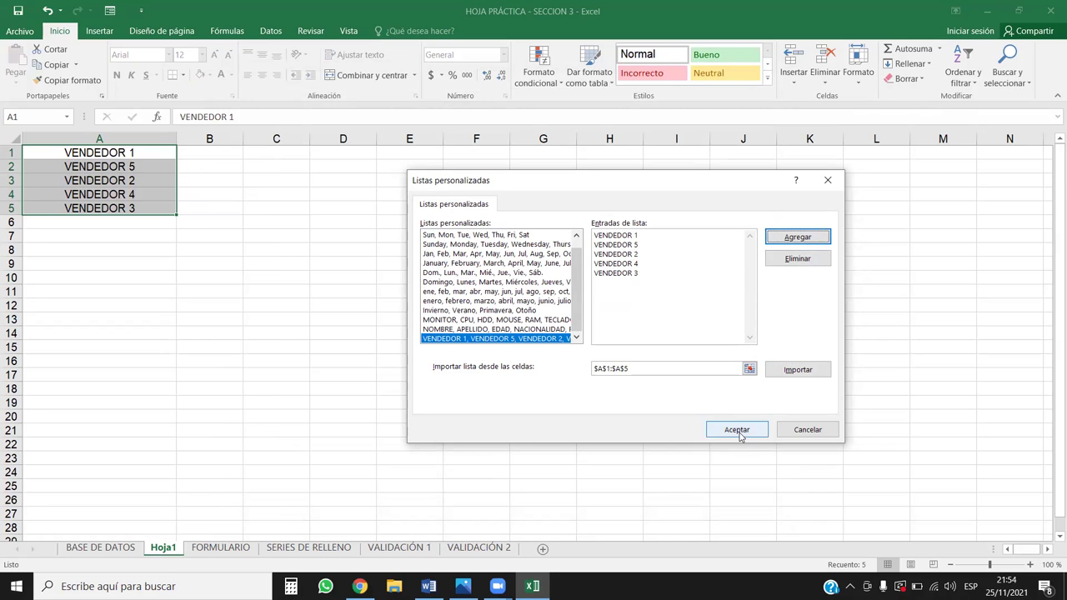
left_click(739, 433)
- Close Excel Options and select some VENDEDOR cells in the BASE DE DATOS table
left_click(708, 517)
left_click(268, 388)
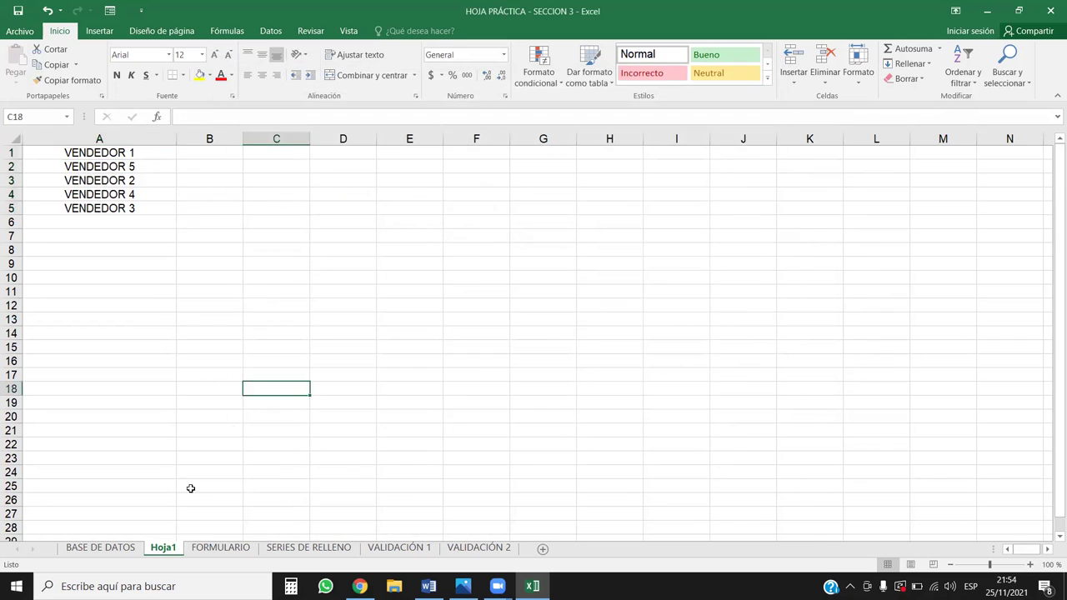
left_click(100, 548)
left_click_drag(164, 194, 164, 222)
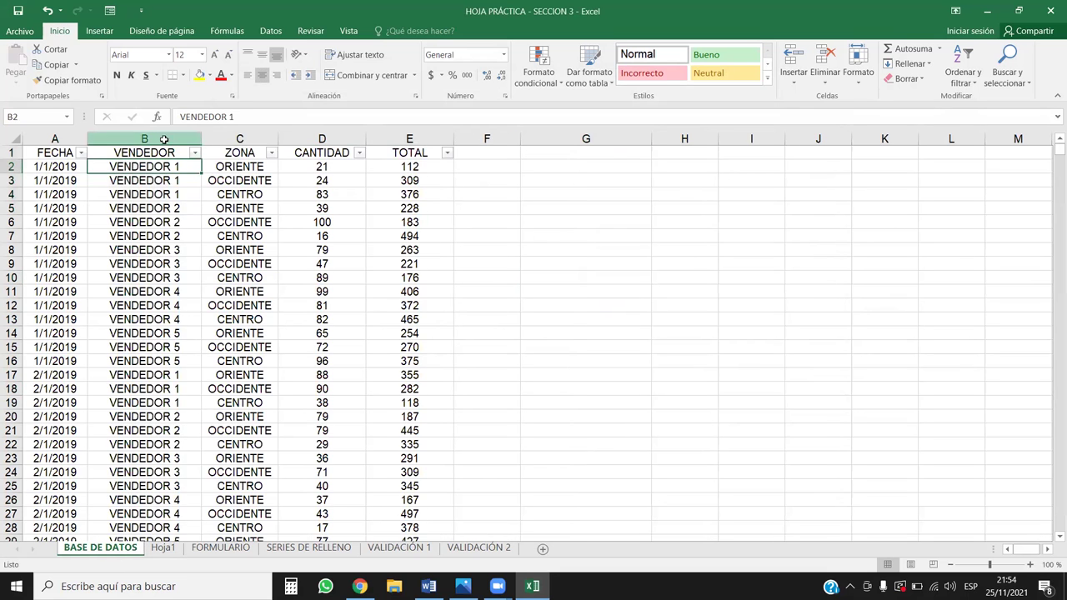
- Custom-sort the sales table by VENDEDOR using the VENDEDOR 1, 5, 2, 4, 3 list
left_click(164, 194)
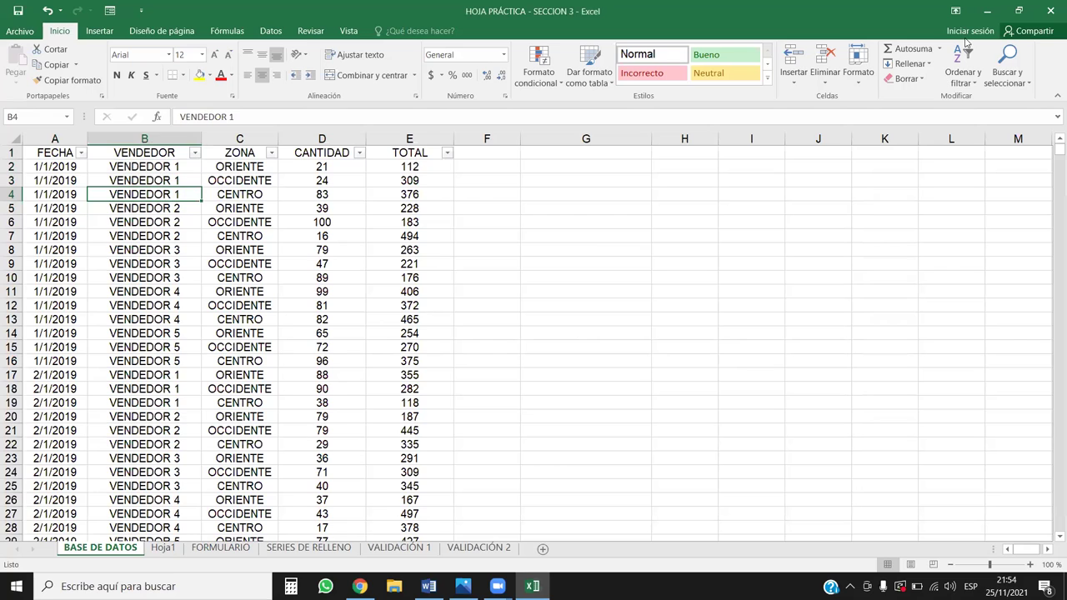
left_click(958, 83)
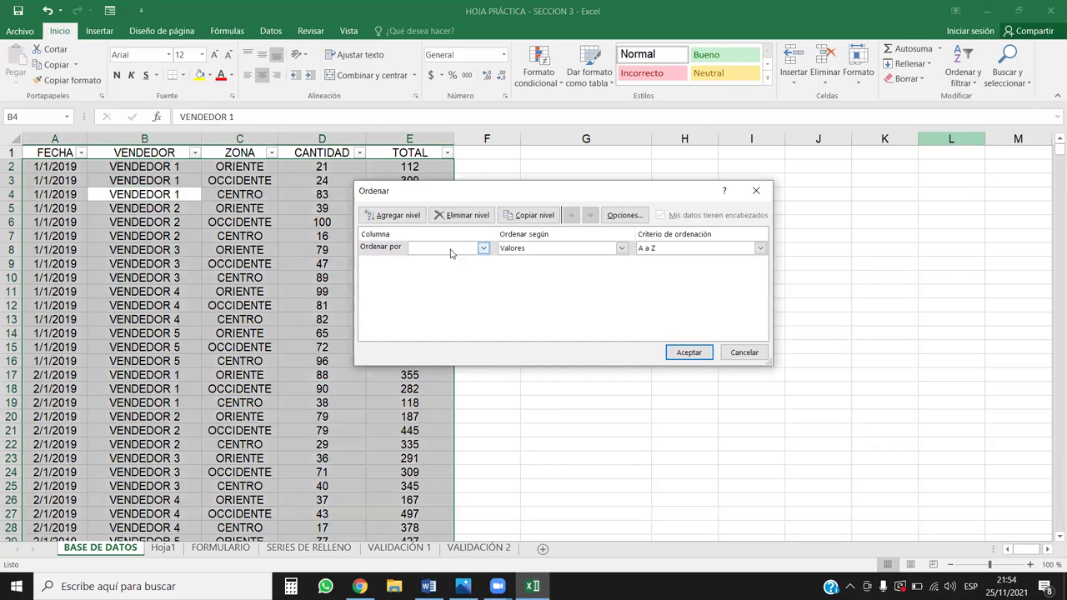
left_click(483, 248)
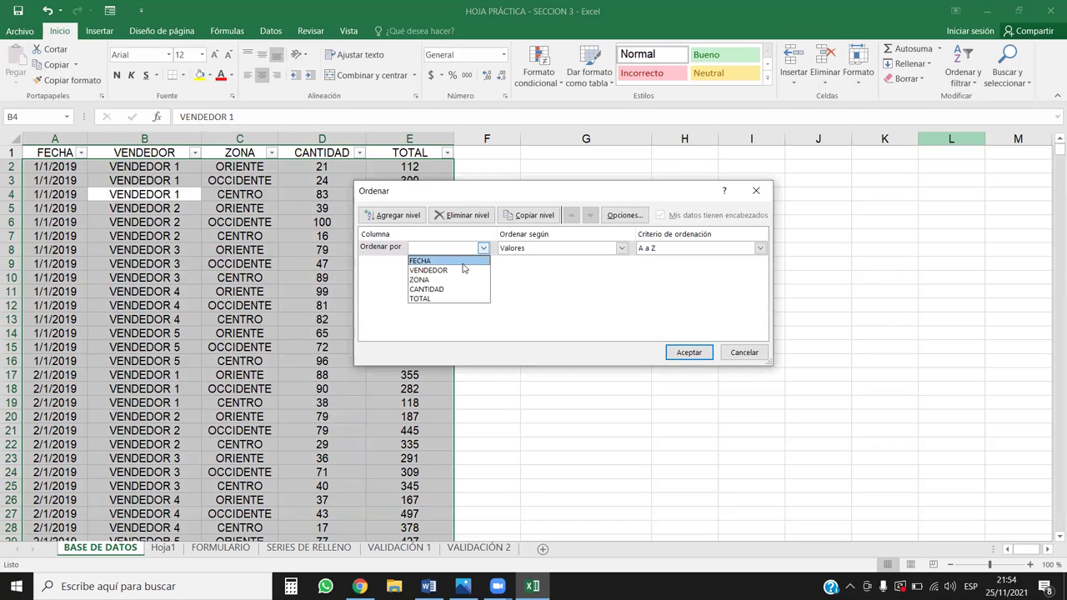
left_click(451, 274)
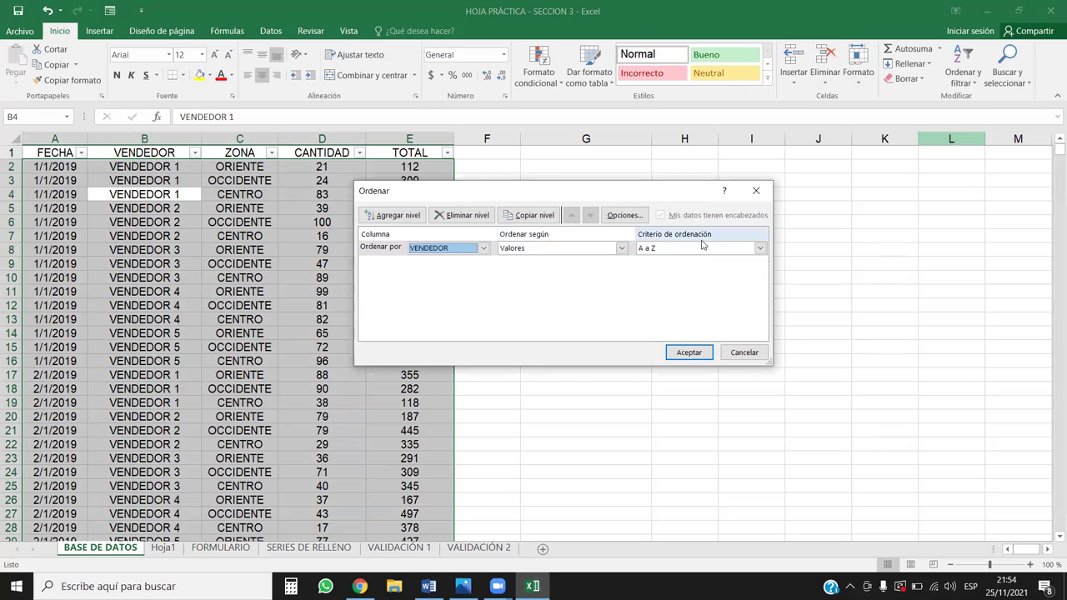
left_click(759, 248)
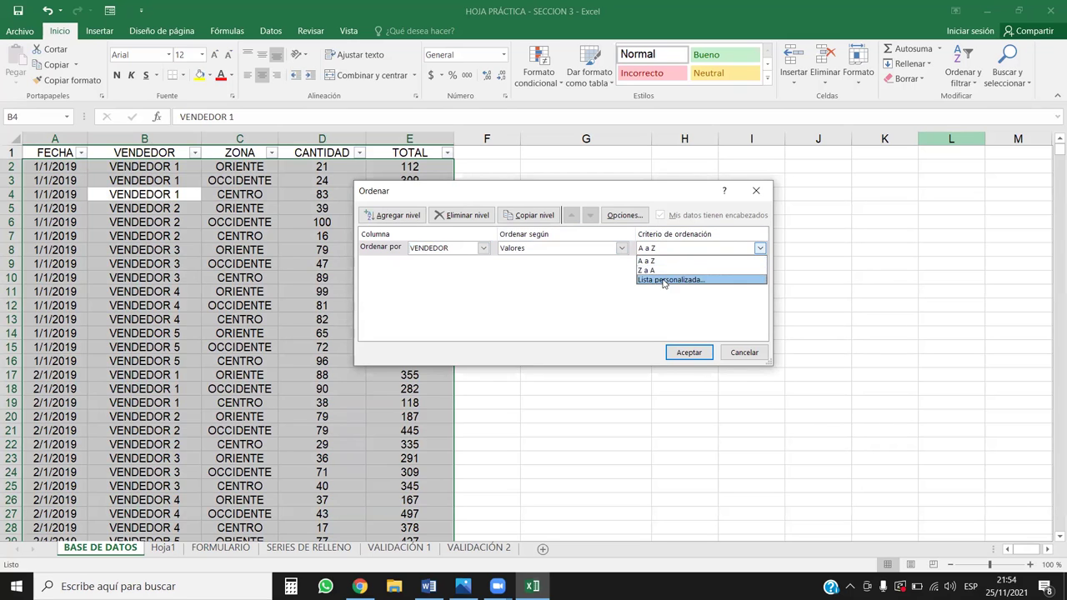
left_click(664, 280)
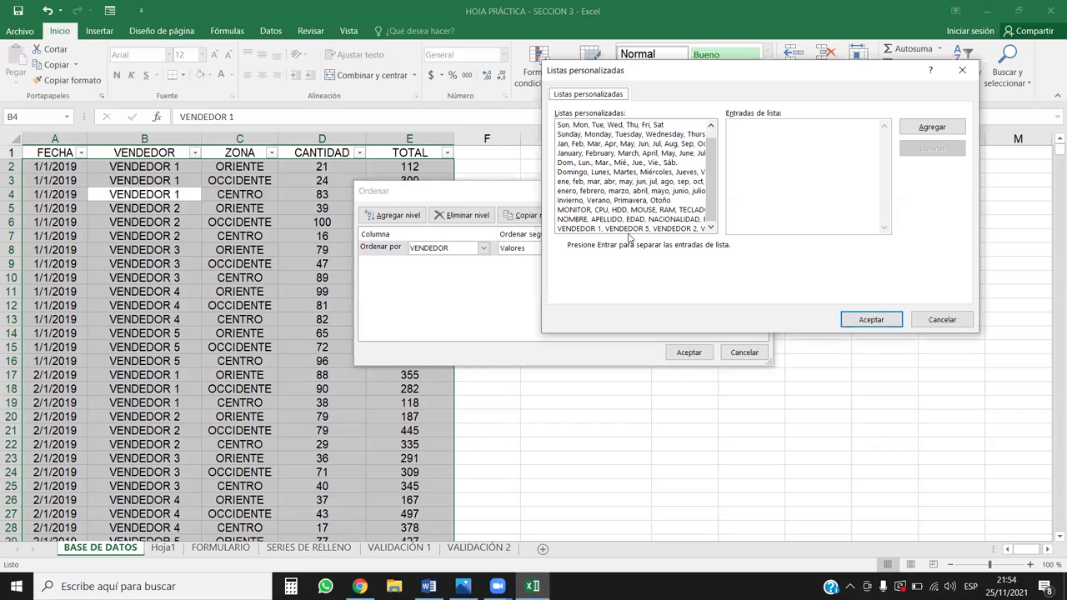
left_click(621, 229)
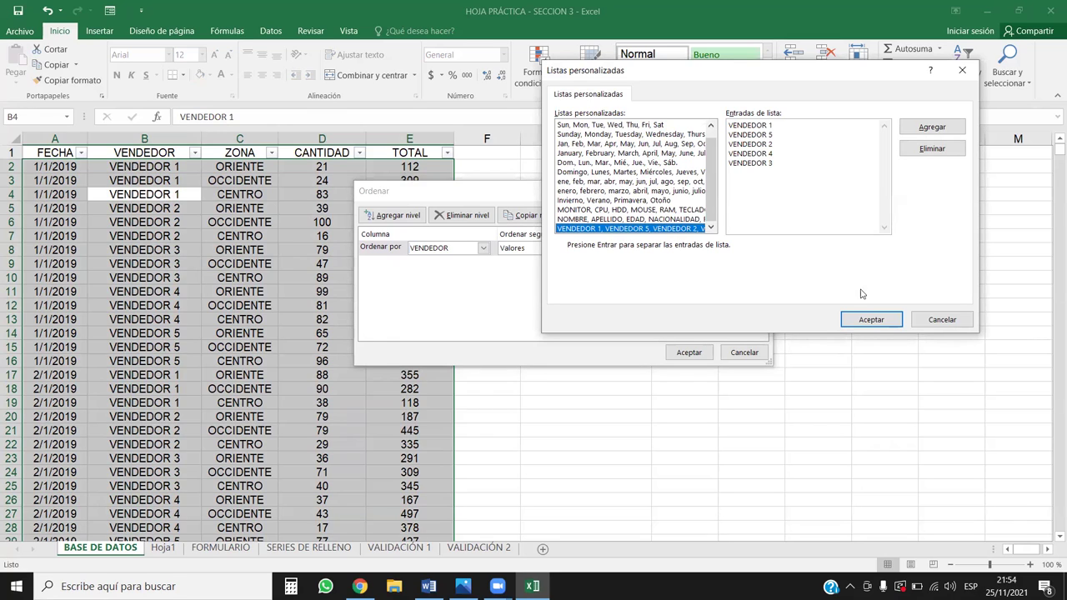
left_click(868, 319)
left_click(681, 351)
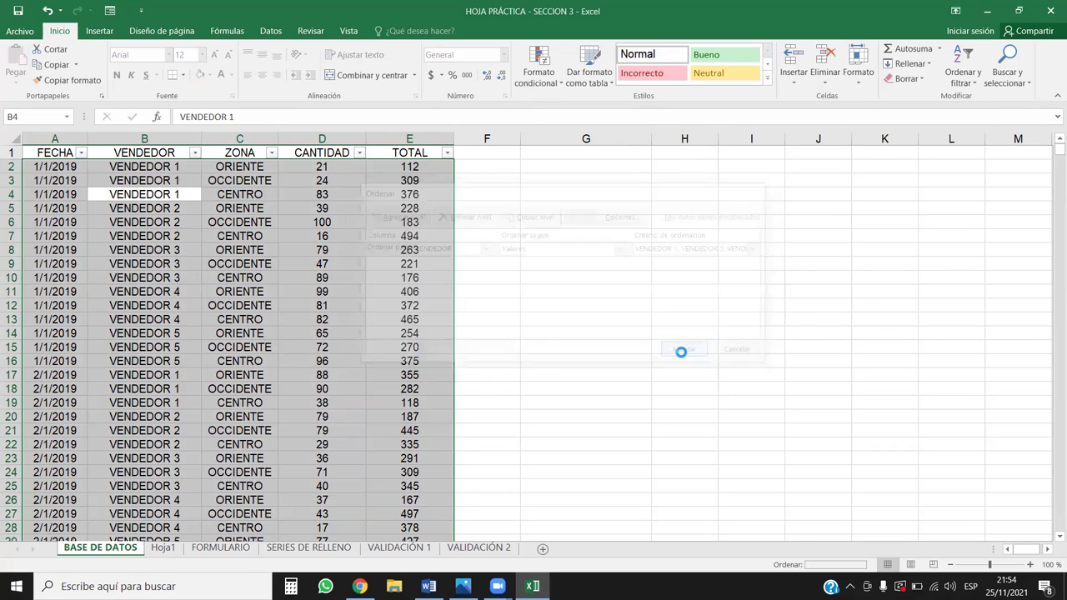
- Select down column B to count the VENDEDOR 1 rows at the top of the table
left_click_drag(181, 167, 160, 570)
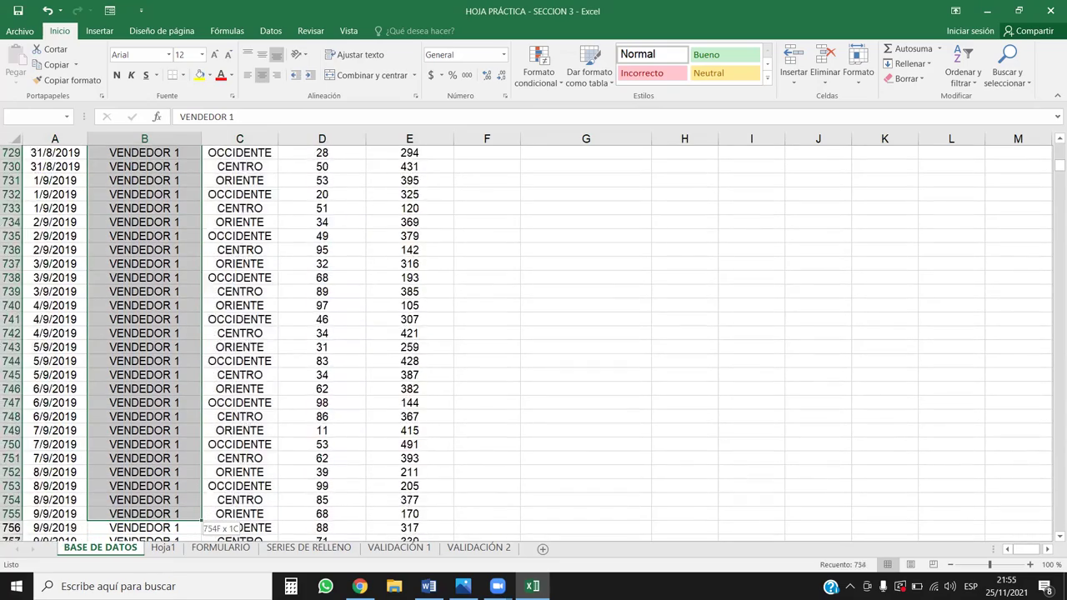
left_click_drag(160, 570, 161, 570)
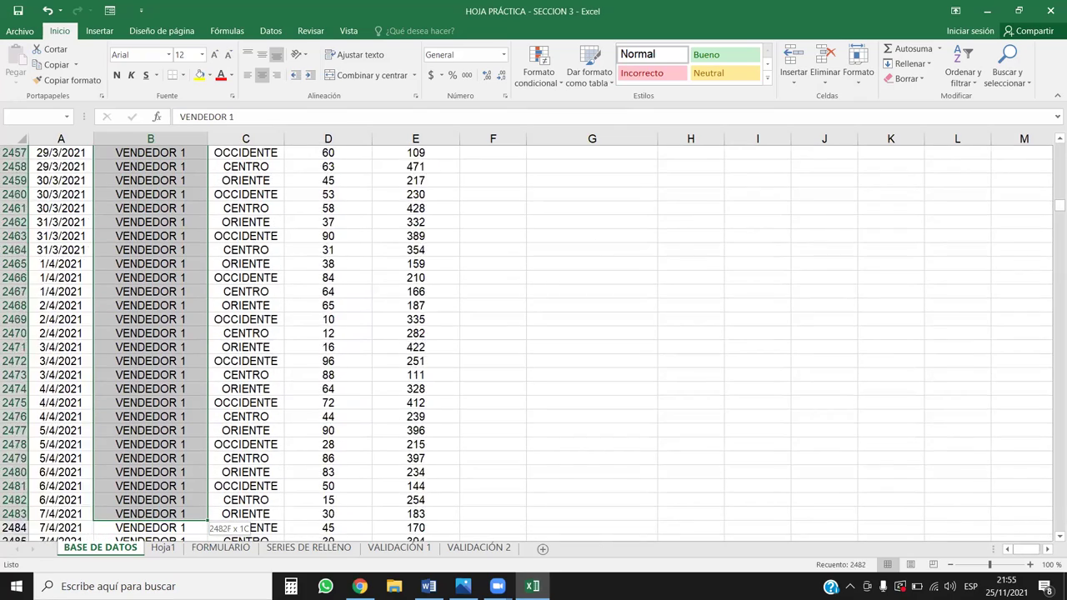
left_click_drag(250, 527, 1052, 361)
mouse_move(1051, 231)
left_mouse_down()
mouse_move(1039, 345)
mouse_move(1000, 454)
mouse_move(1029, 483)
mouse_move(1052, 149)
left_mouse_up()
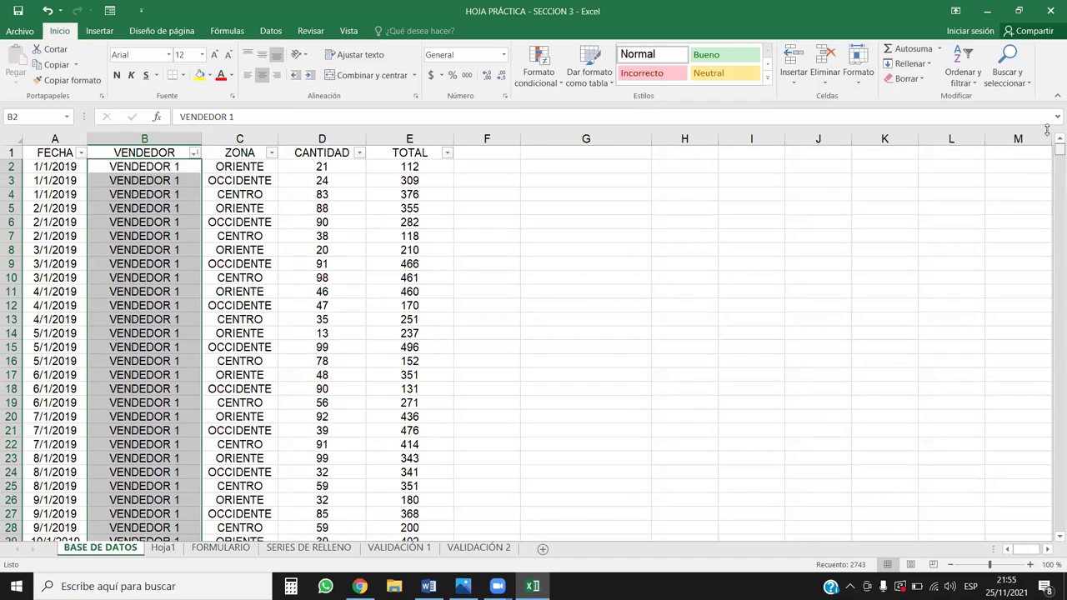
- Open and close the VENDEDOR filter, then move through Hoja1 to the FORMULARIO sheet
left_click(194, 153)
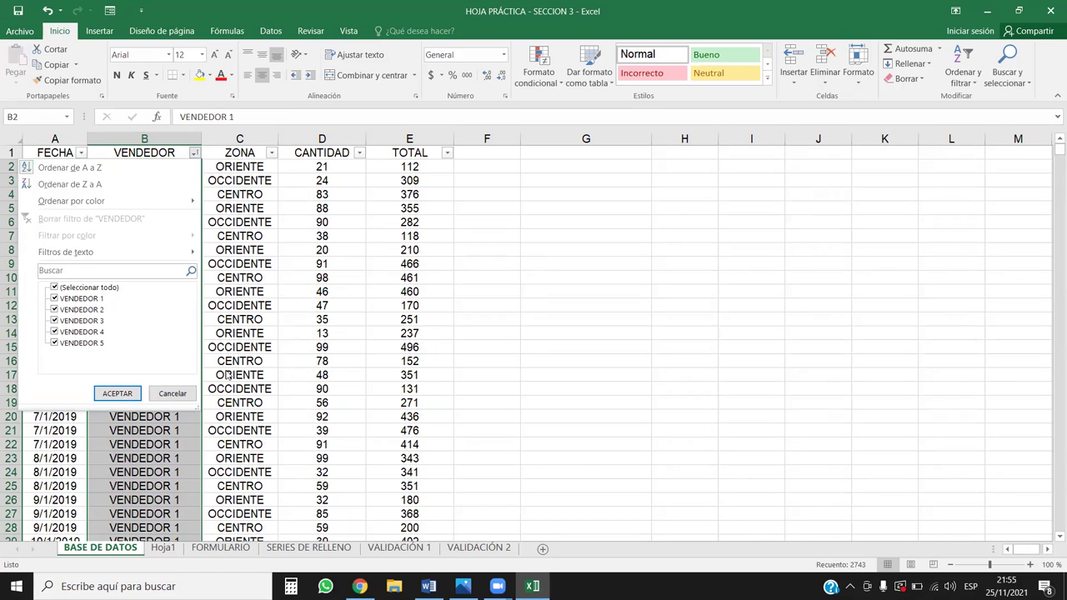
left_click(173, 393)
left_click(164, 182)
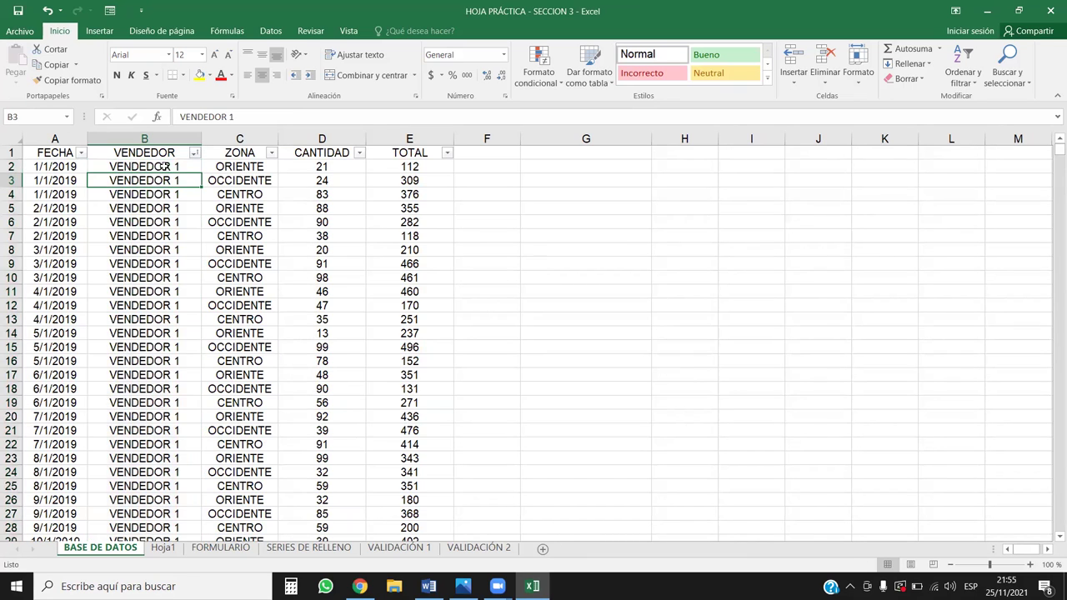
left_click(154, 157)
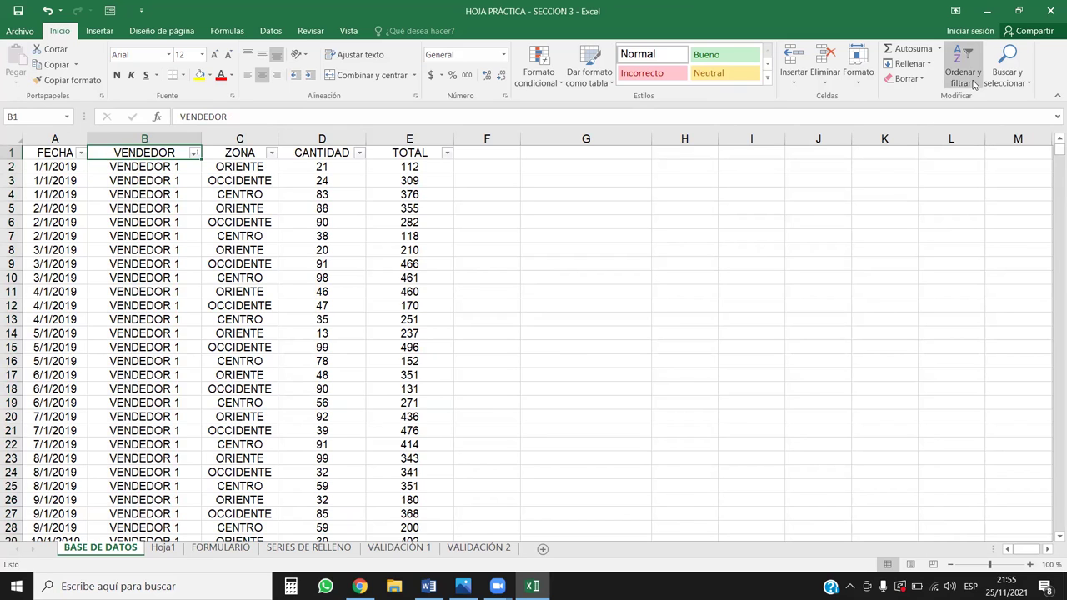
left_click(163, 547)
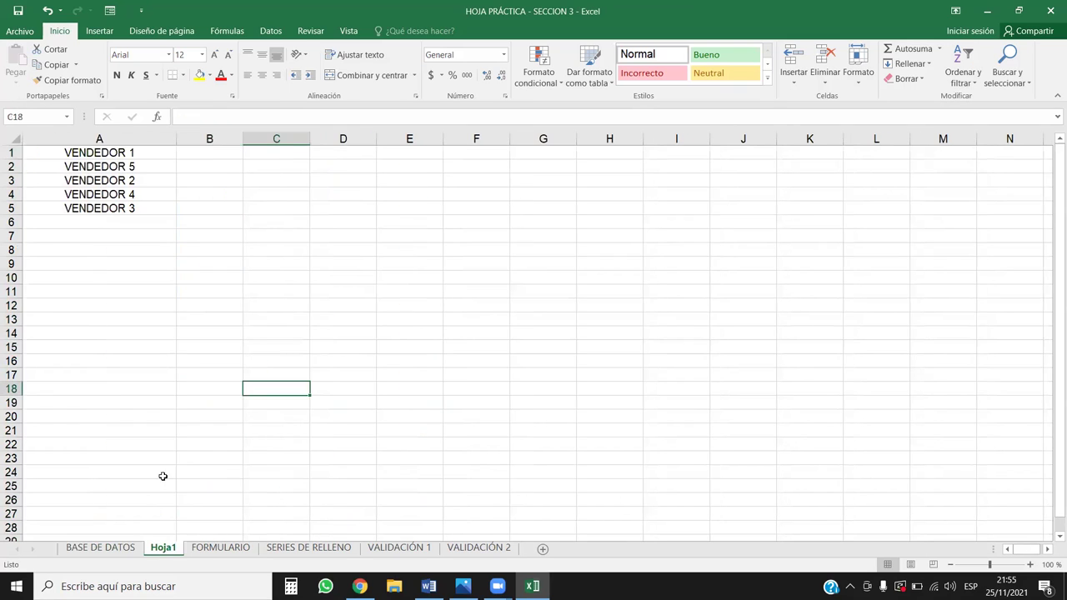
left_click(237, 547)
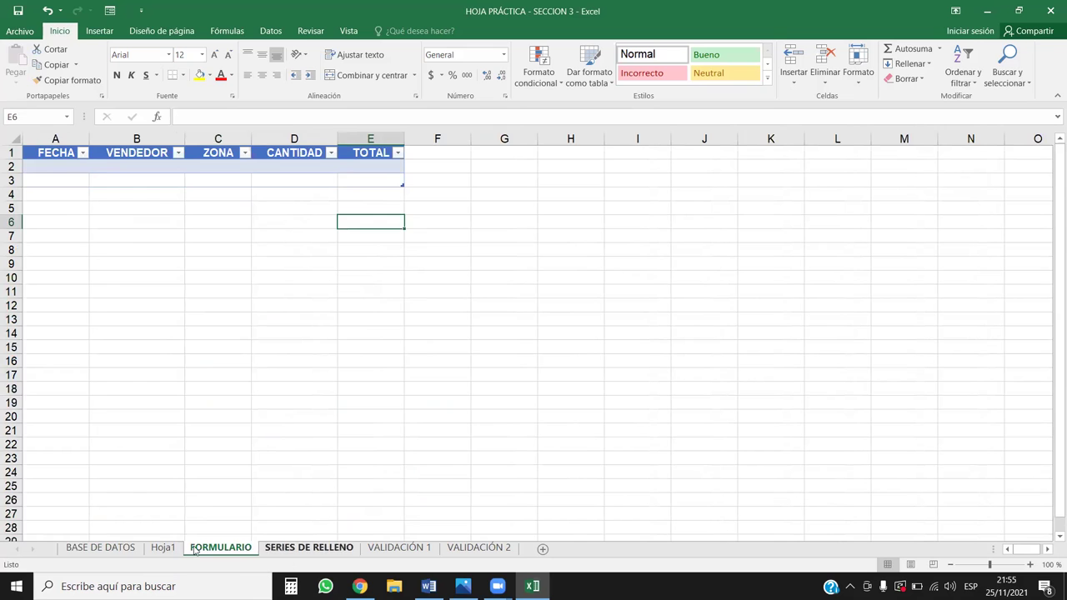
- Select the NOMBRE–RESIDENCIA list in B71:B75 on the SERIES DE RELLENO sheet
left_click(162, 548)
left_click(133, 547)
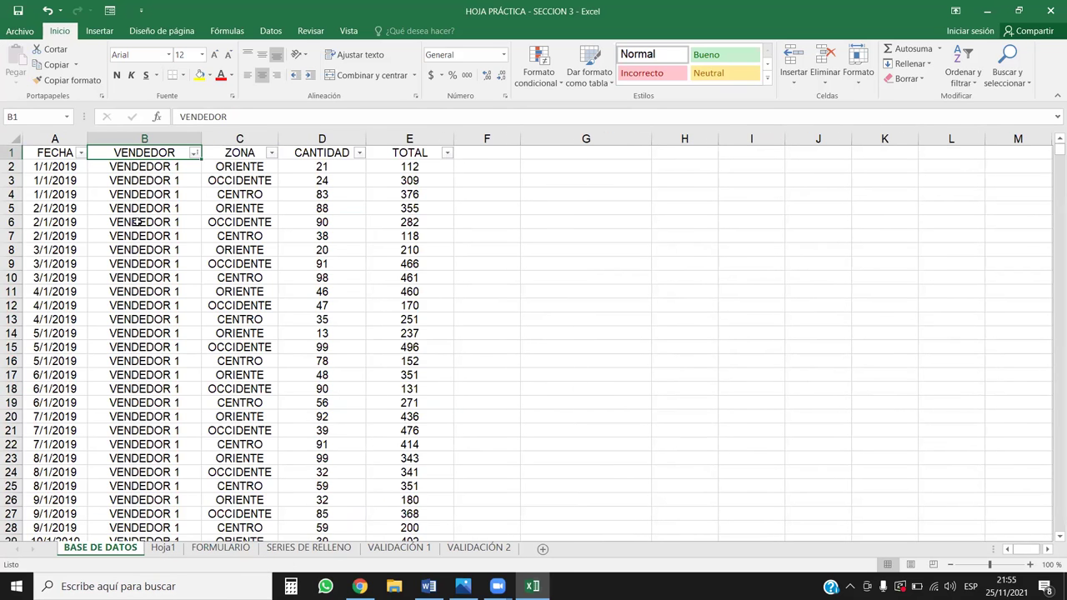
left_click(334, 547)
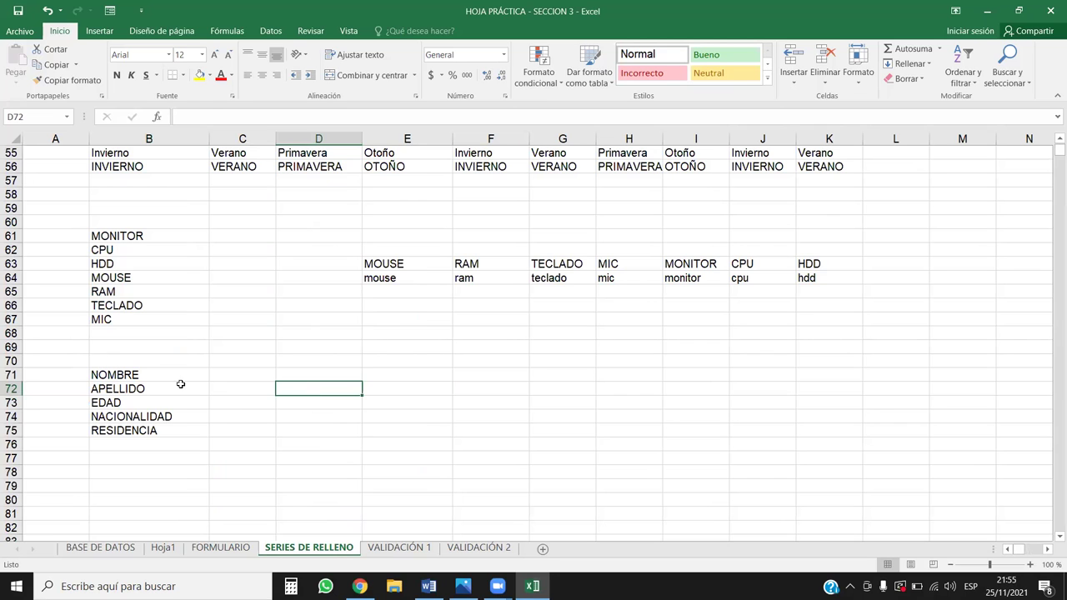
left_click_drag(180, 374, 191, 429)
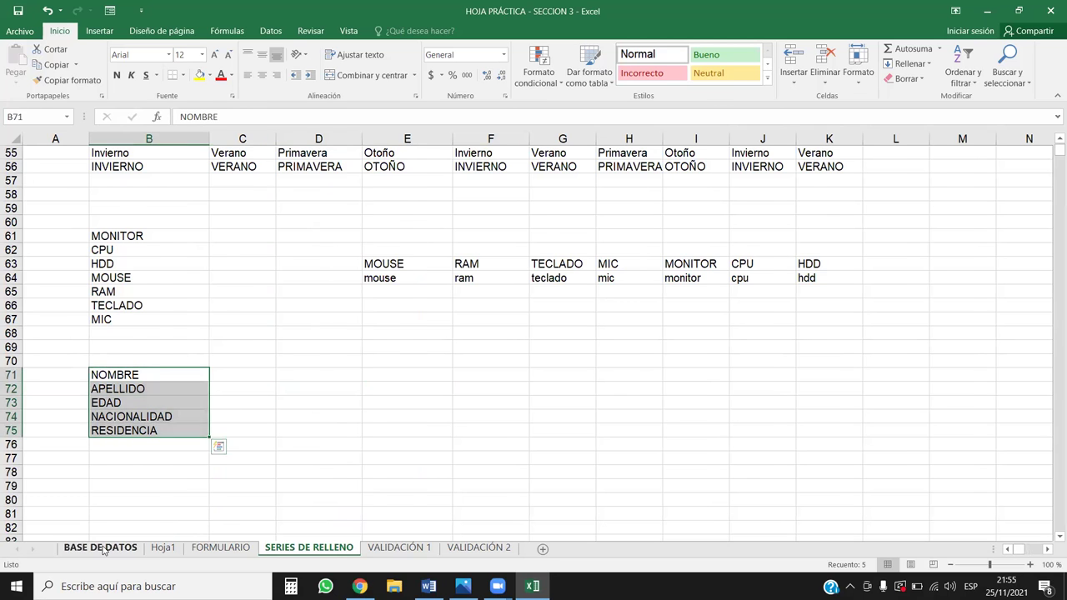
- Select the ZONA values in C2:C9, then open Excel Options from SERIES DE RELLENO
left_click(104, 549)
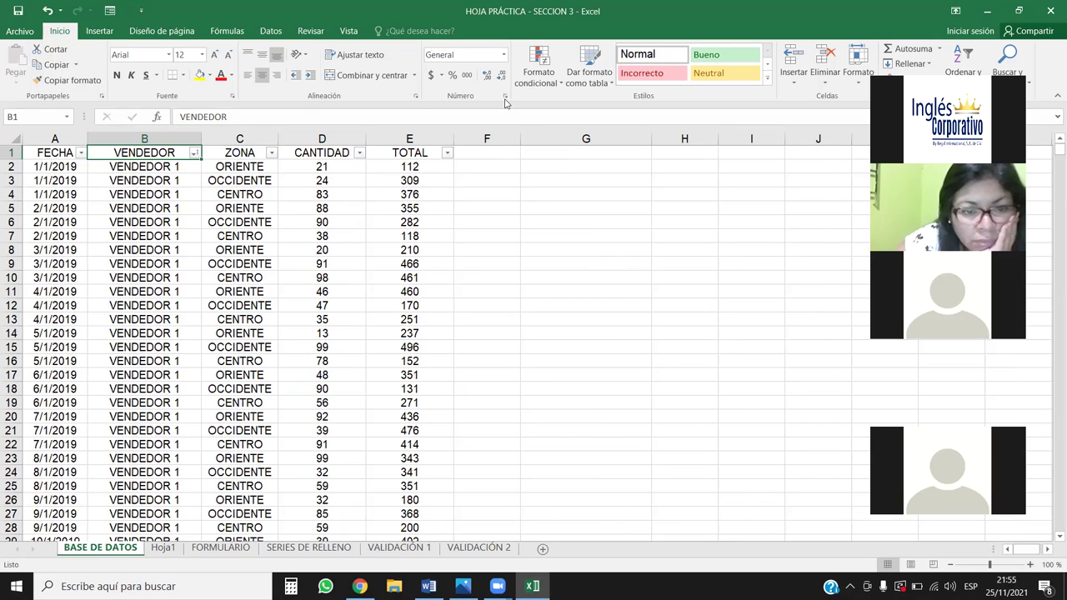
left_click(192, 317)
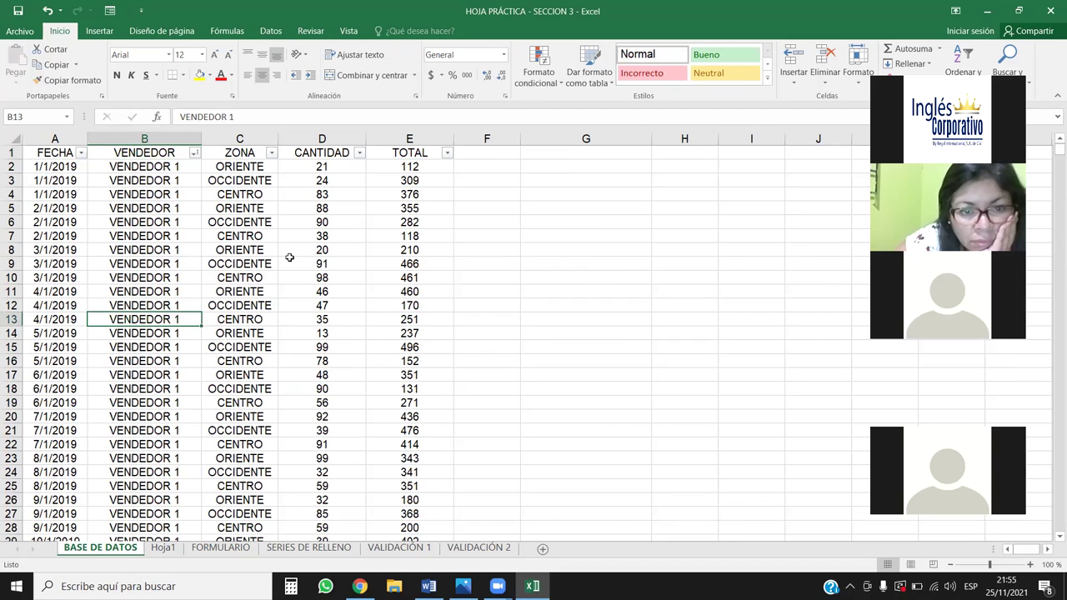
left_click(250, 235)
left_click_drag(254, 167, 259, 280)
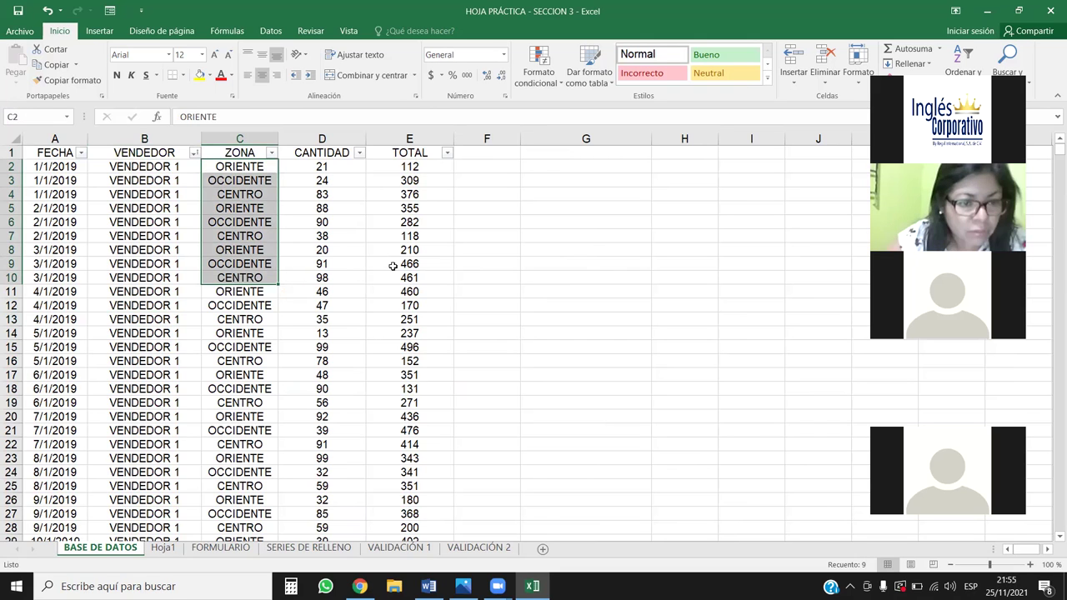
left_click(309, 548)
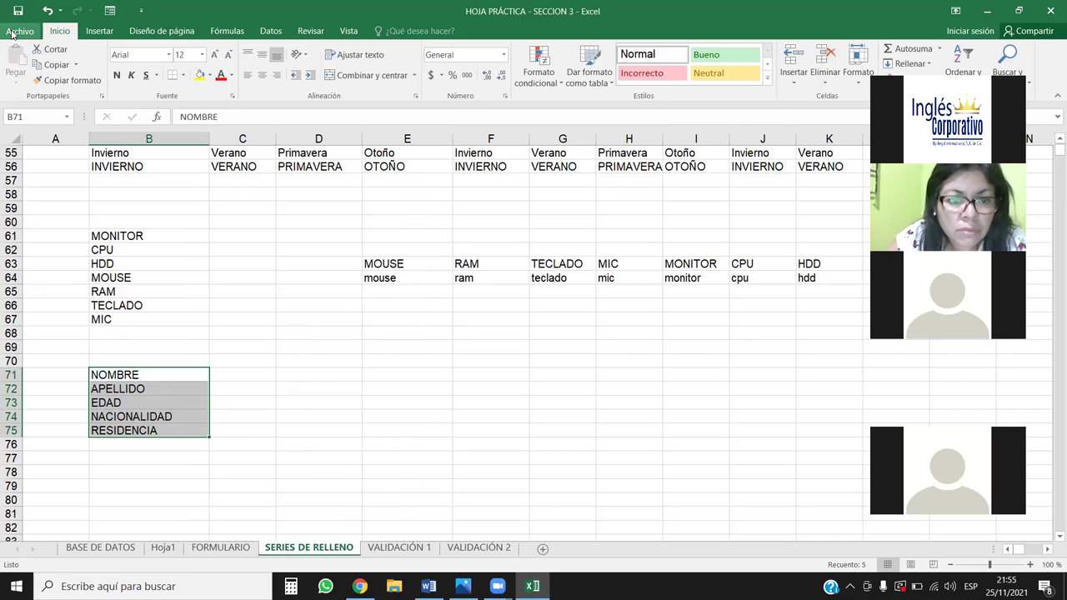
left_click(12, 34)
left_click(27, 331)
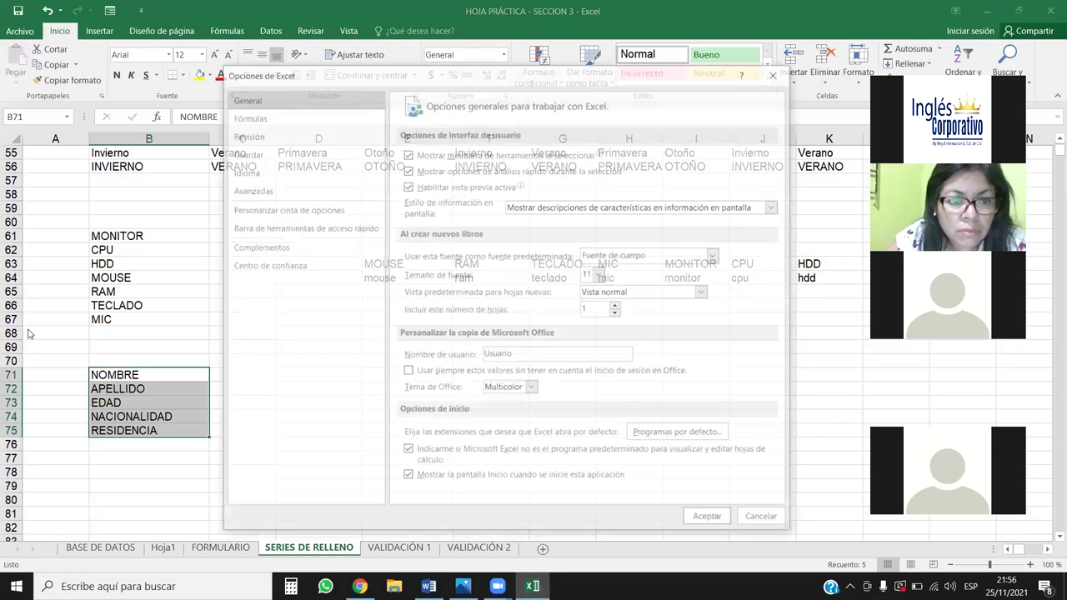
- In Advanced options' Edit Custom Lists, view the NOMBRE, APELLIDO, EDAD, NACIONALIDAD, RESIDENCIA list
left_click(250, 190)
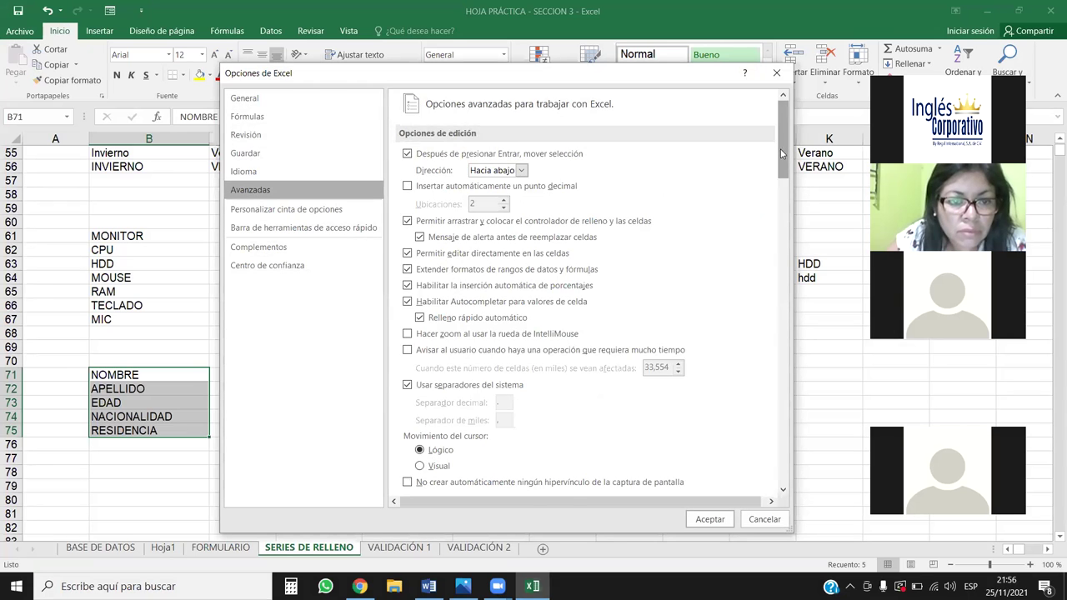
scroll(782, 153, "down", 5)
scroll(781, 153, "down", 5)
left_click(712, 196)
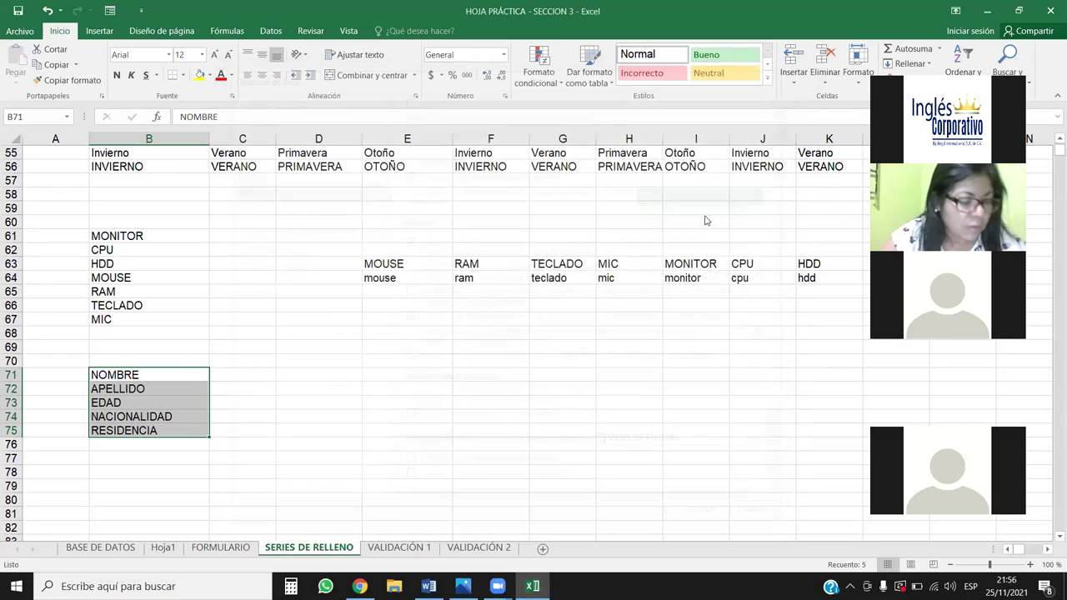
scroll(500, 275, "down", 1)
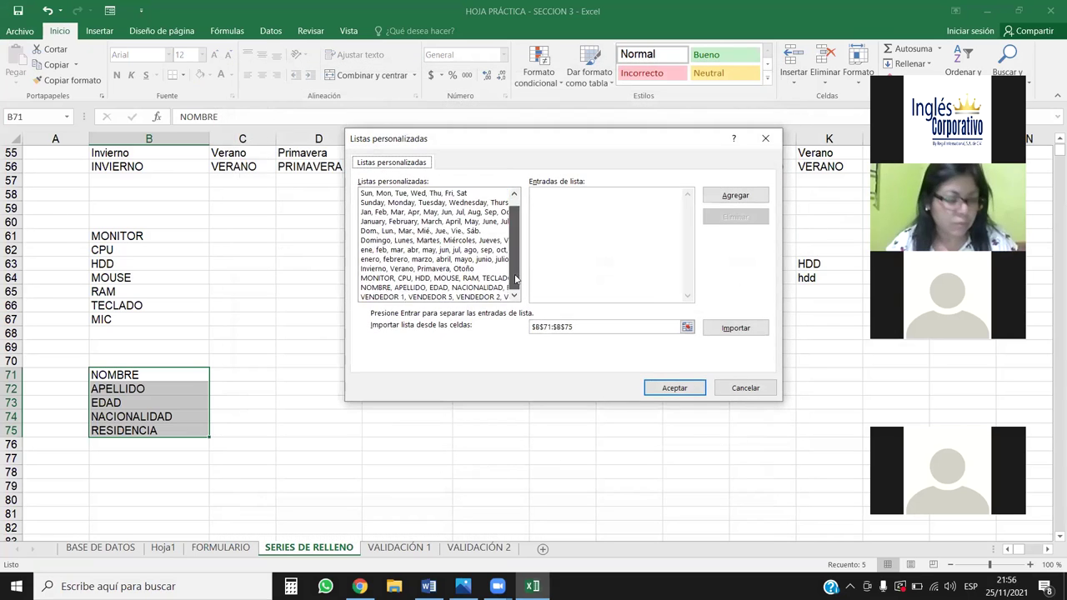
left_click(385, 288)
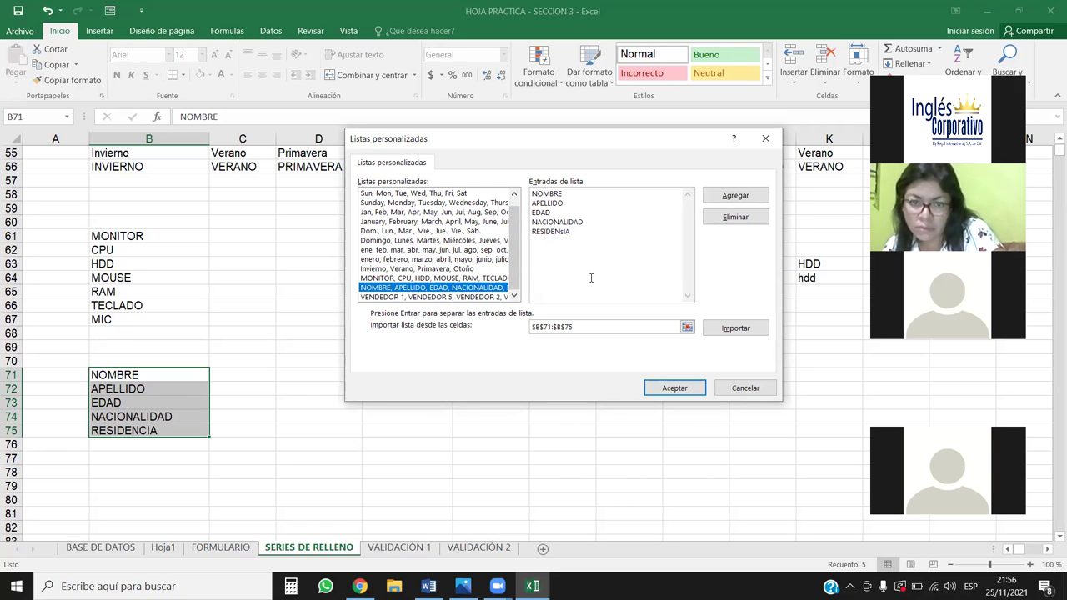
- Confirm the custom lists, close Excel Options and select B71
left_click(674, 387)
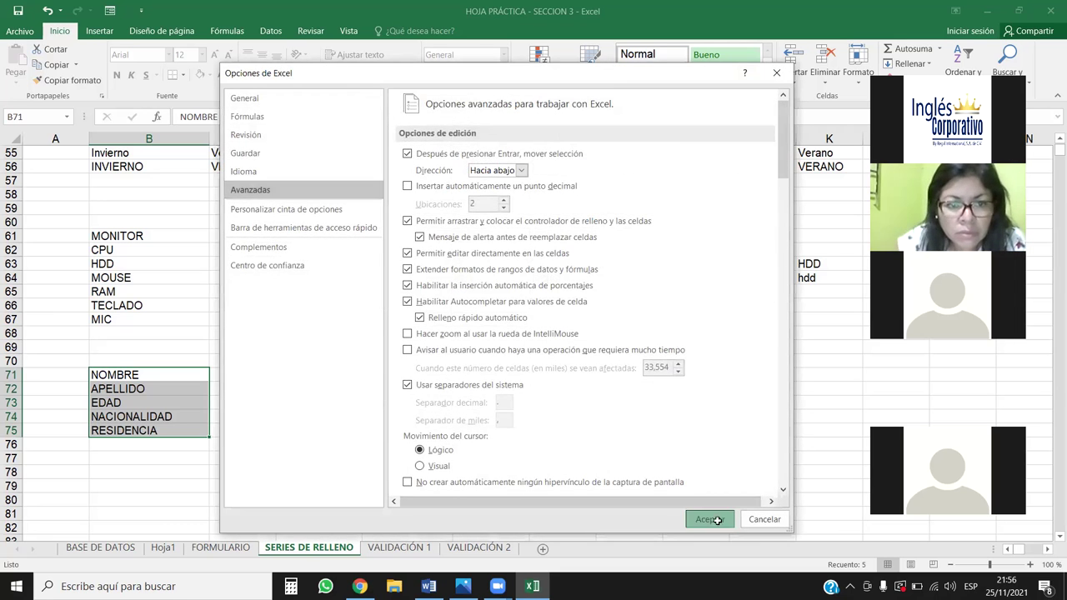
left_click(710, 519)
left_click(280, 421)
left_click(166, 380)
- Autofill B71 to H71: NOMBRE, APELLIDO, EDAD, NACIONALIDAD, RESIDENsIA, NOMBRE, APELLIDO
left_click_drag(210, 381, 650, 389)
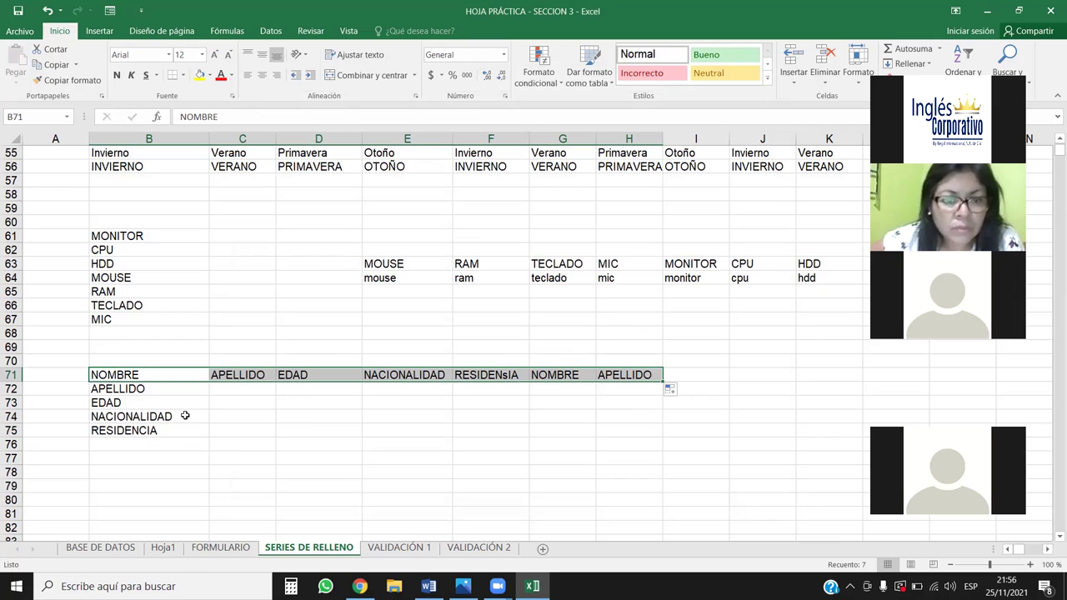
left_click_drag(158, 381, 166, 439)
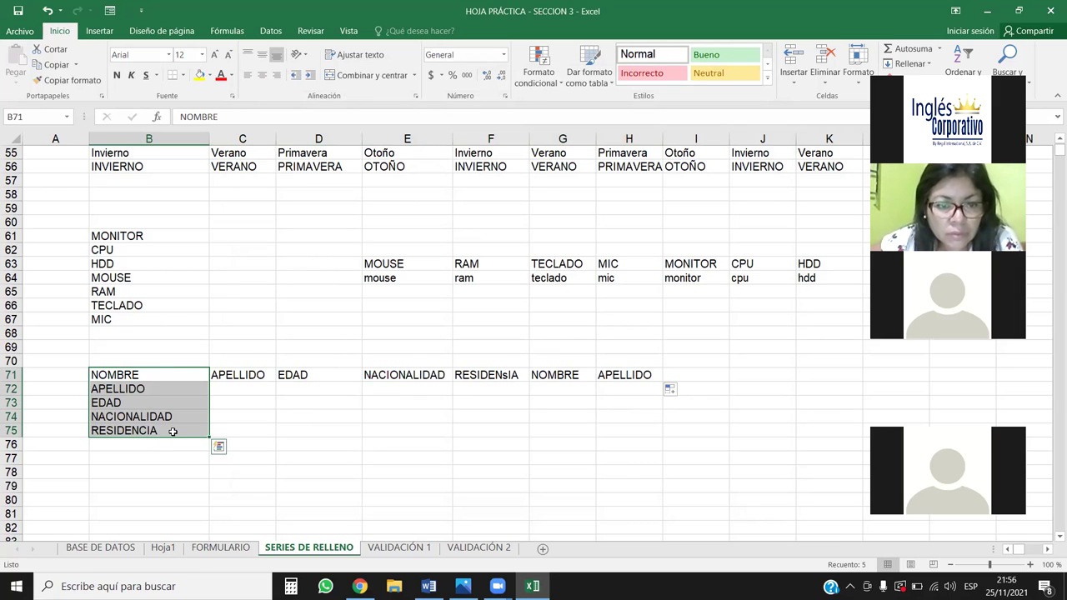
left_click(395, 422)
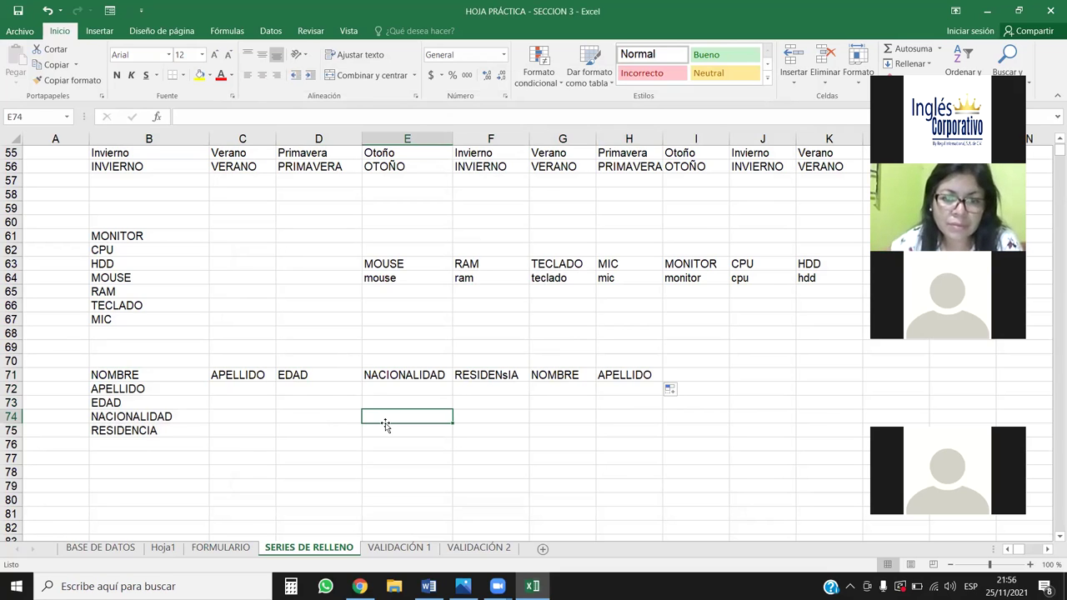
left_click(487, 379)
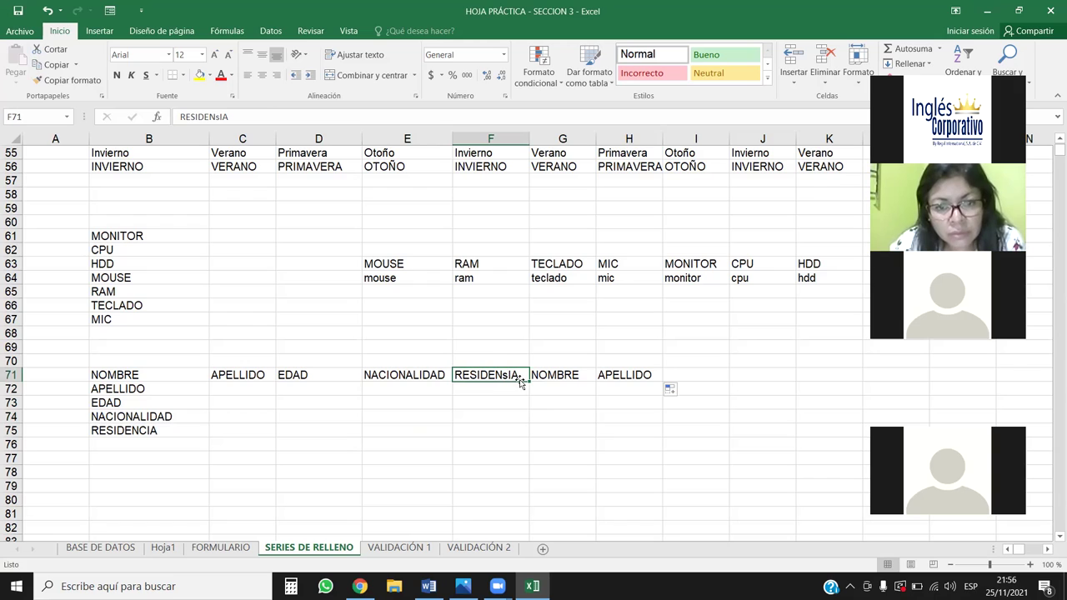
left_click_drag(177, 380, 635, 385)
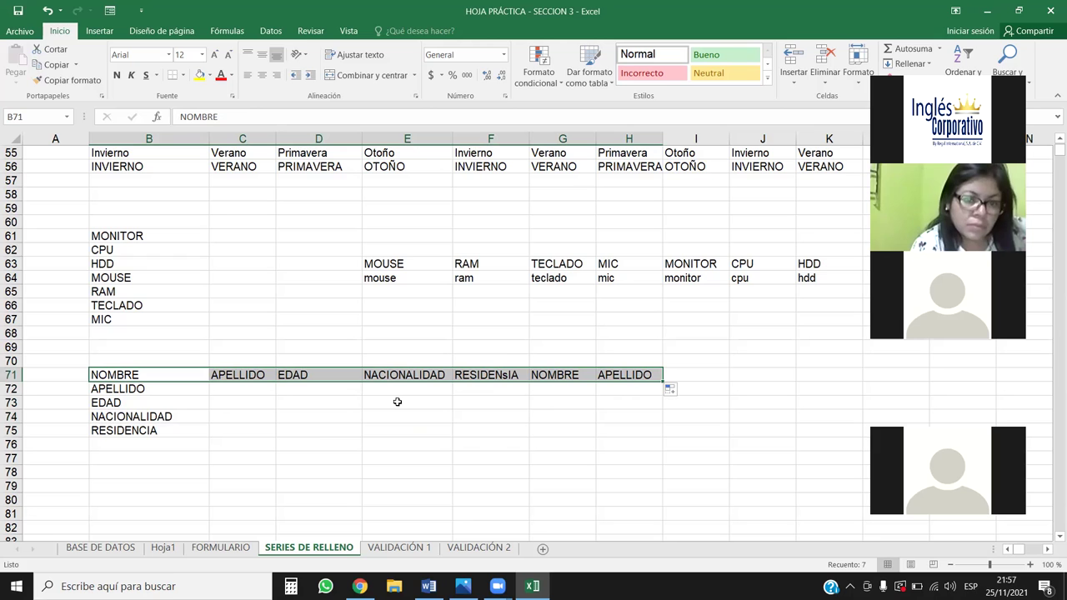
- Spell-check row 71, changing RESIDENsIA to the suggested Residencia
left_click(308, 32)
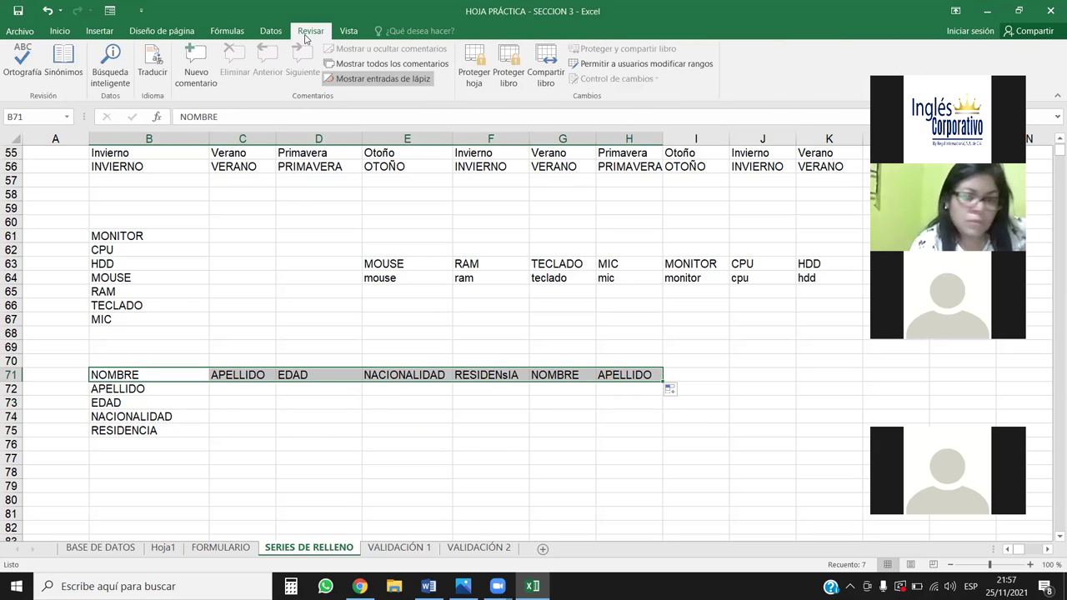
left_click(17, 58)
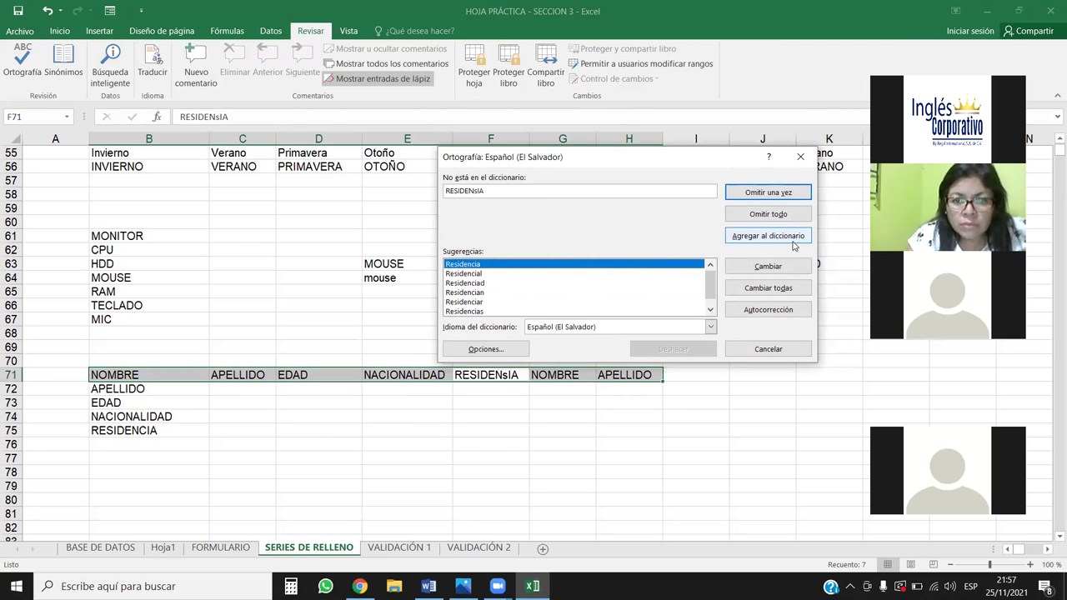
left_click(760, 267)
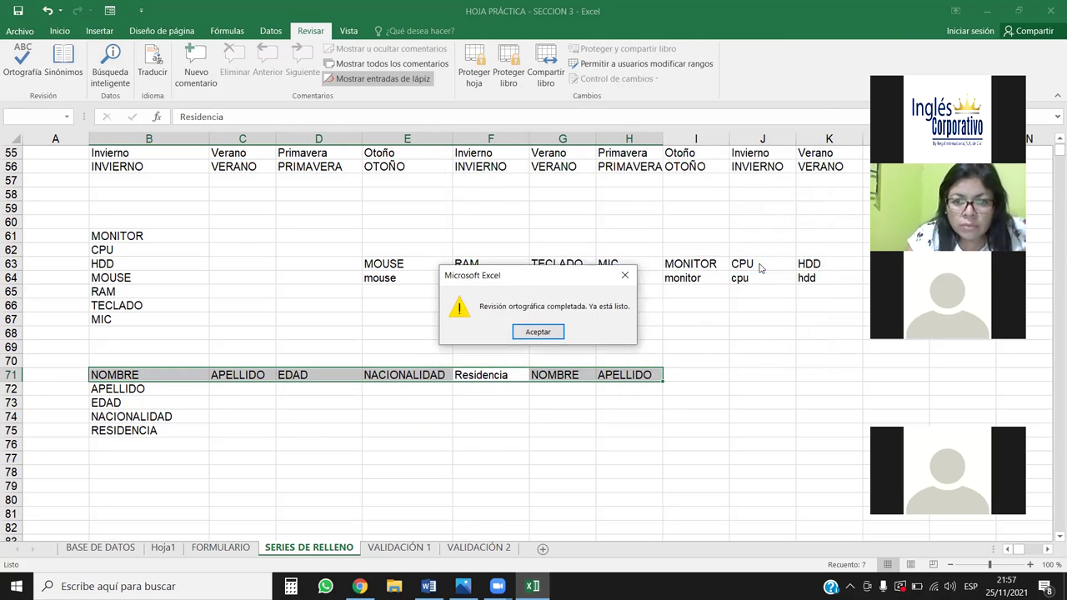
left_click(547, 334)
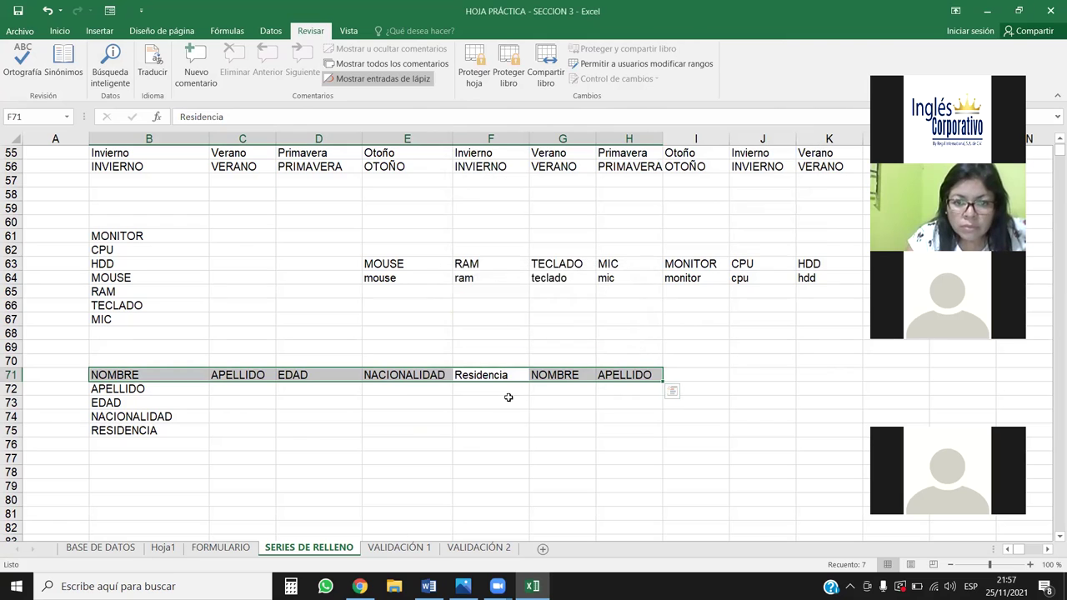
left_click(504, 400)
- Undo the spelling correction so F71 reads RESIDENsIA again
left_click_drag(152, 379, 633, 375)
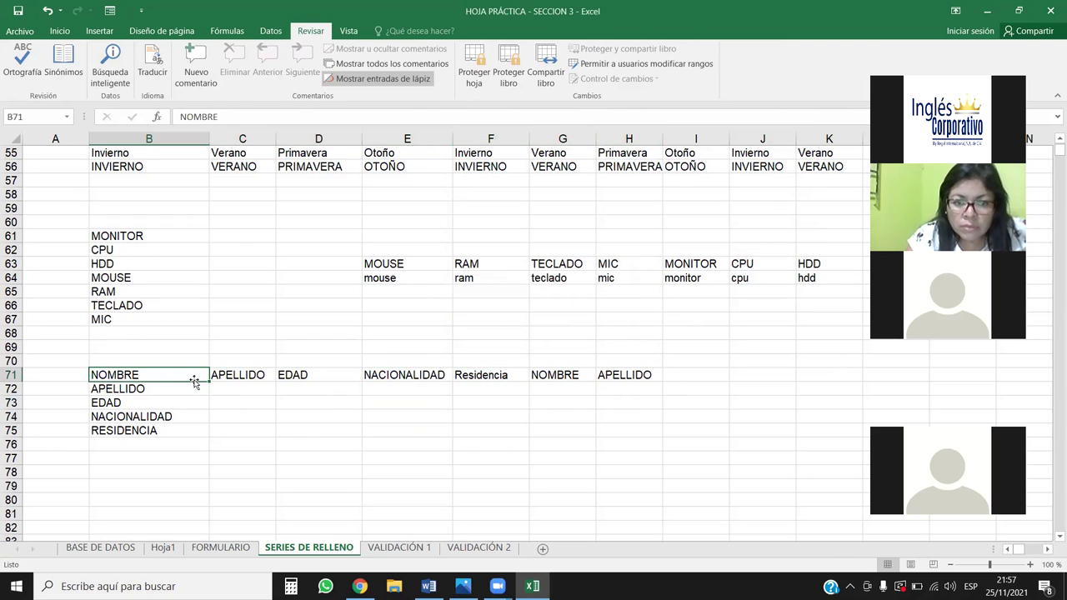
key("ctrl+z")
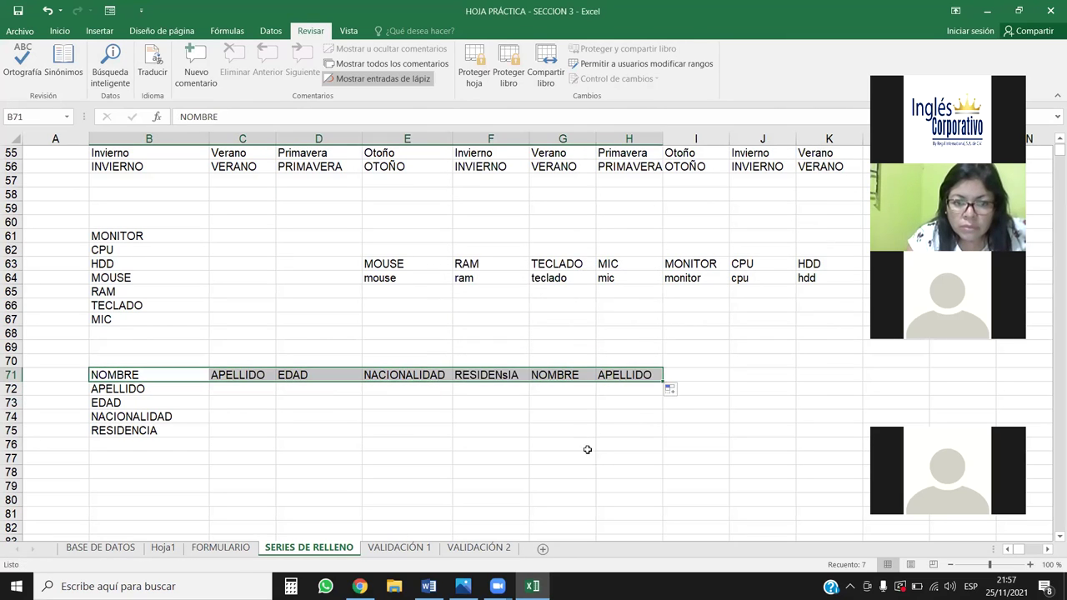
left_click(502, 401)
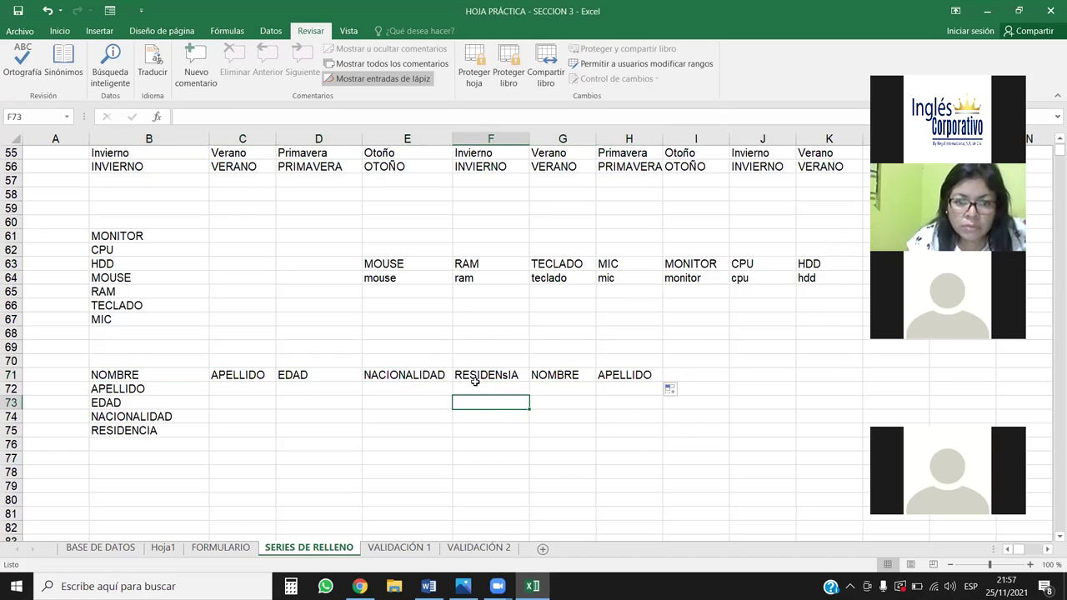
- Recheck the NOMBRE custom list in Options > Advanced > Edit Custom Lists and close Options
left_click(20, 31)
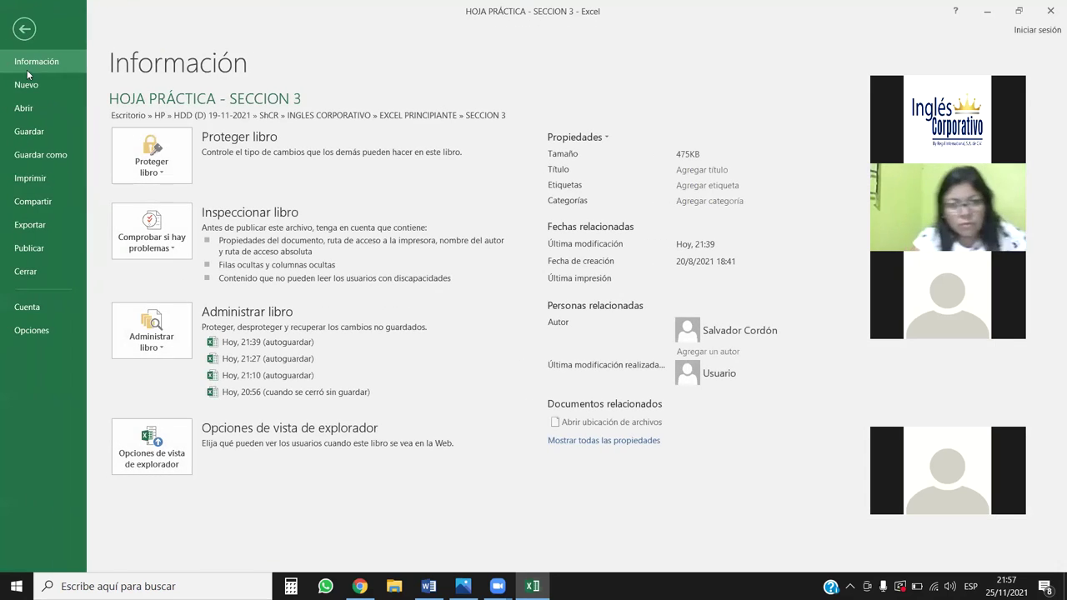
left_click(31, 330)
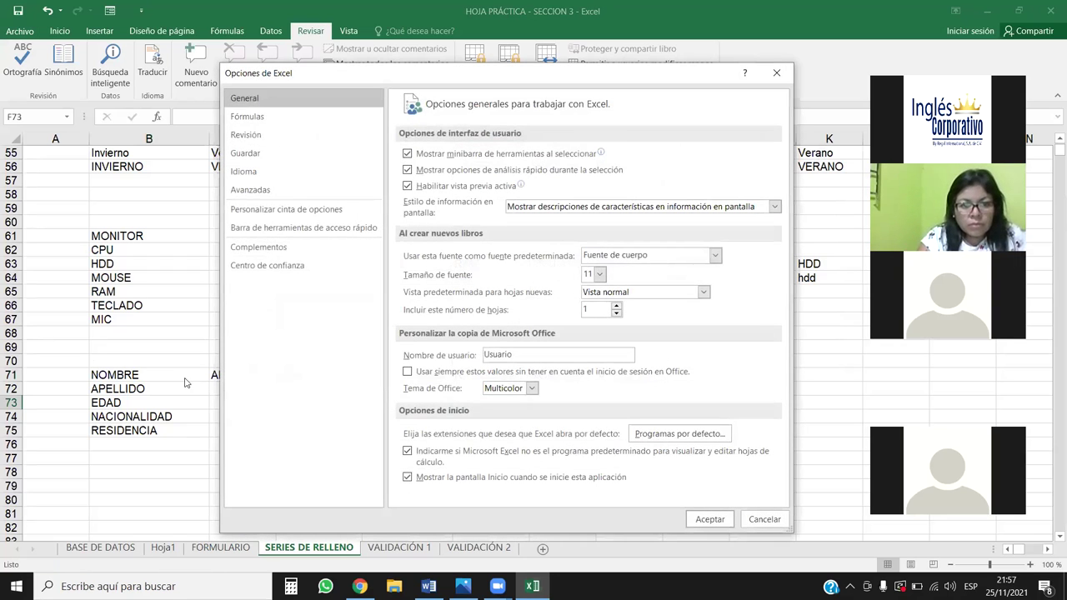
left_click(263, 192)
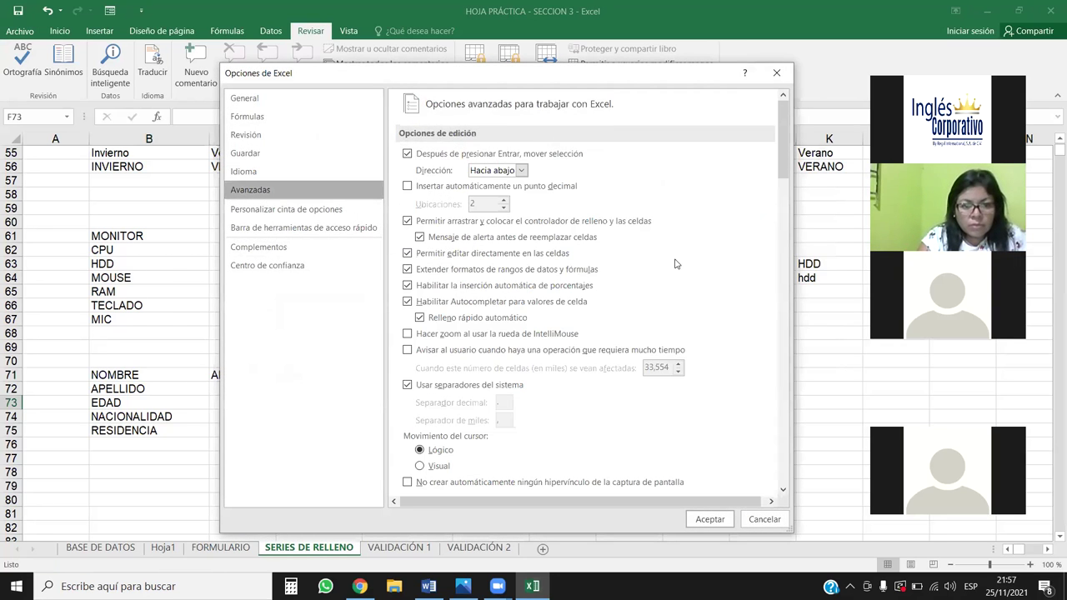
left_click_drag(784, 137, 783, 445)
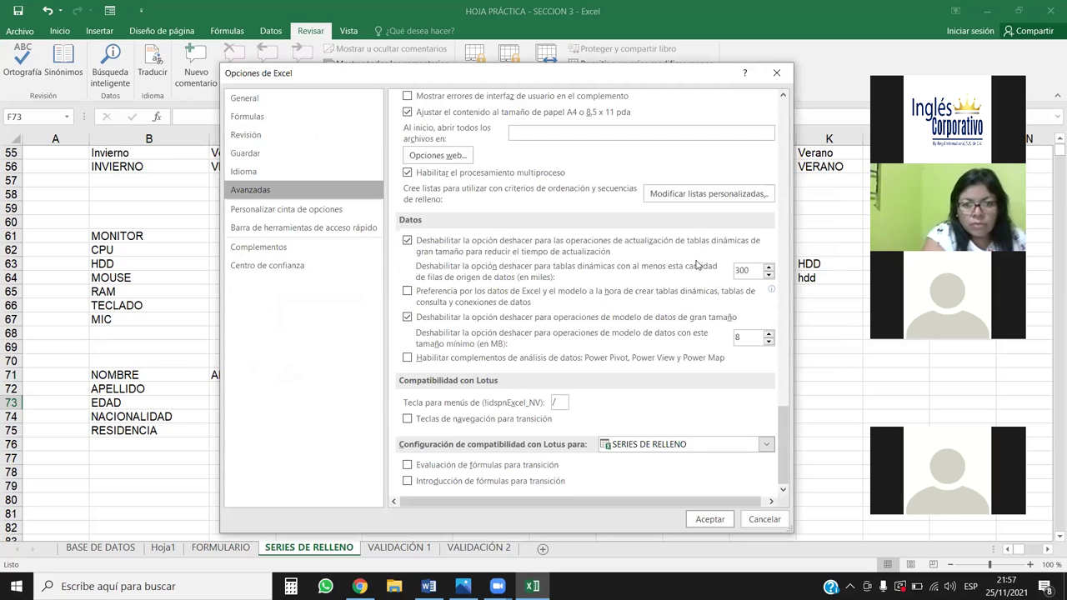
left_click(704, 195)
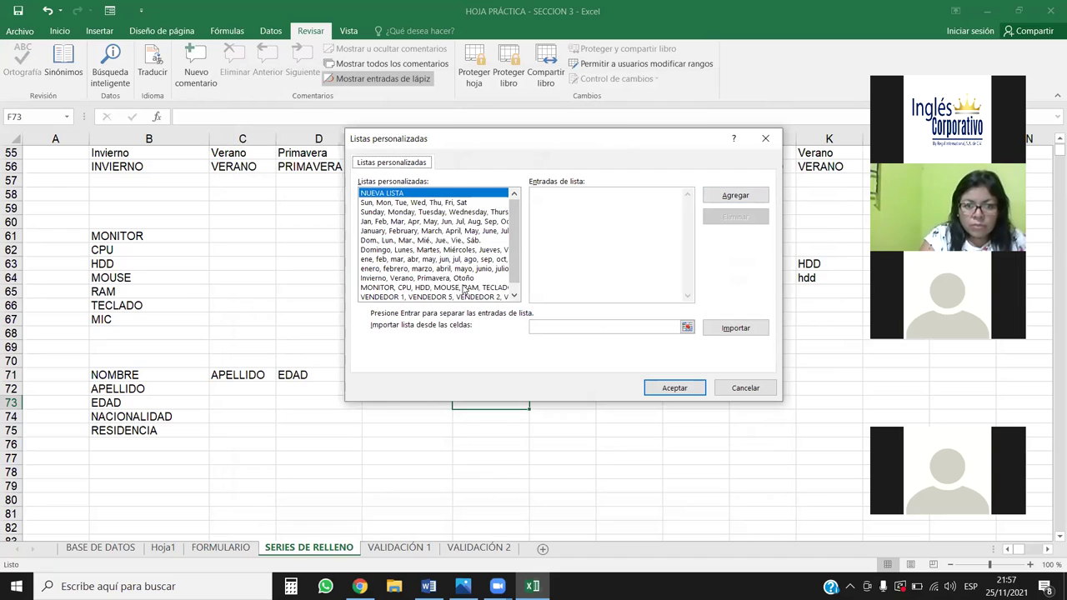
scroll(511, 245, "down", 1)
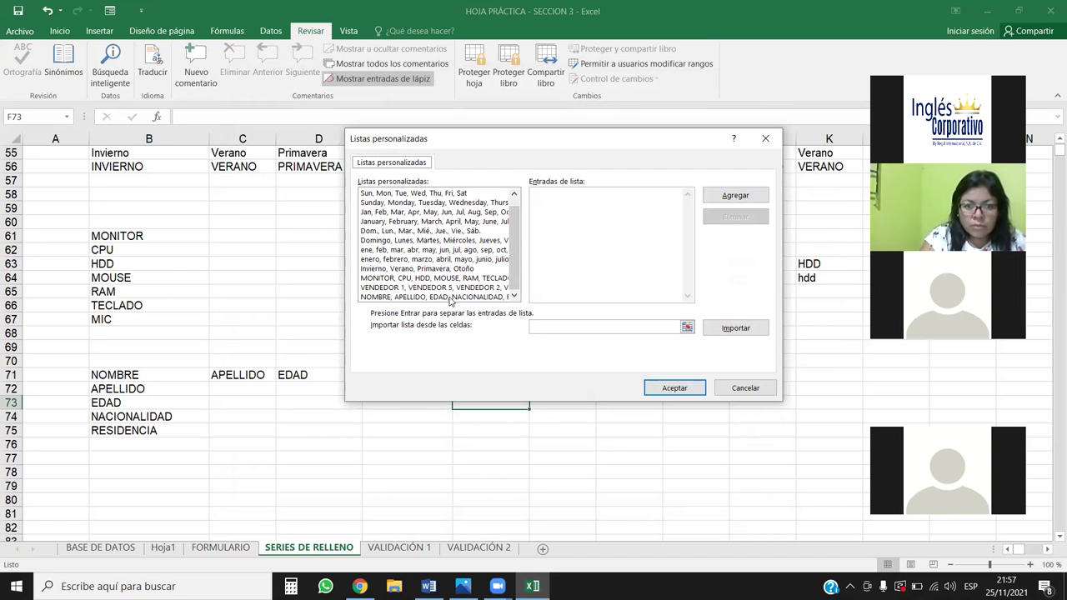
left_click(405, 288)
left_click(418, 297)
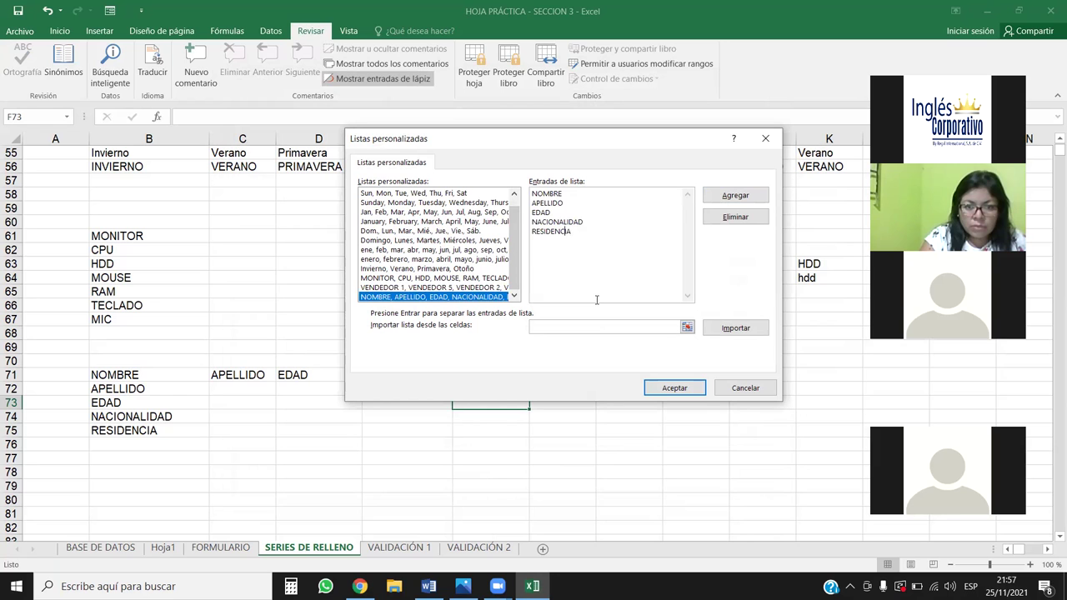
left_click(672, 385)
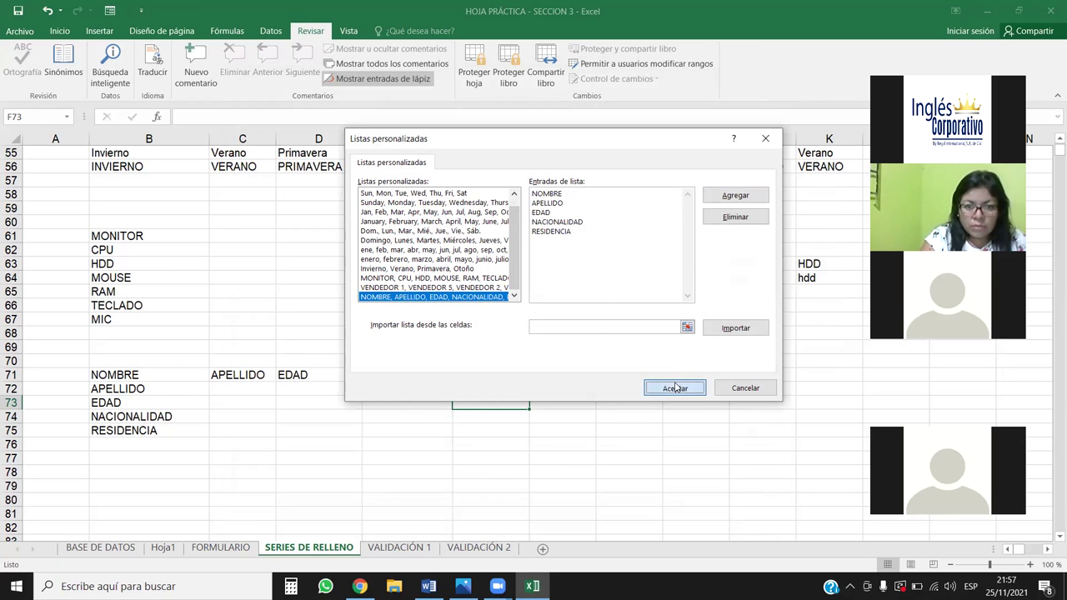
left_click(709, 519)
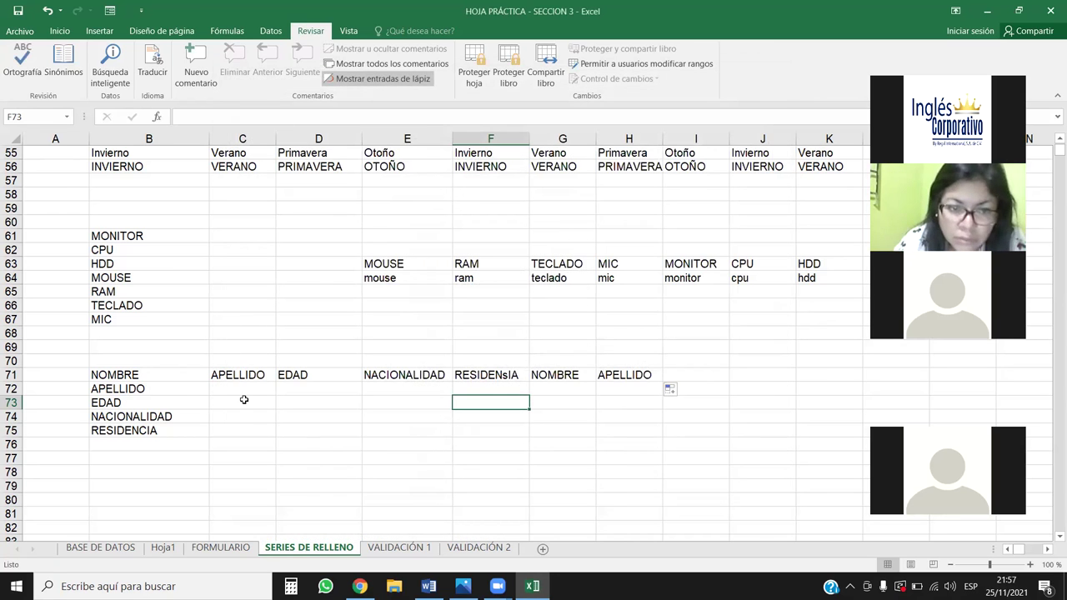
- Refill B71 across to H71 with the custom series
left_click(203, 381)
left_click_drag(208, 382, 671, 393)
left_click(642, 520)
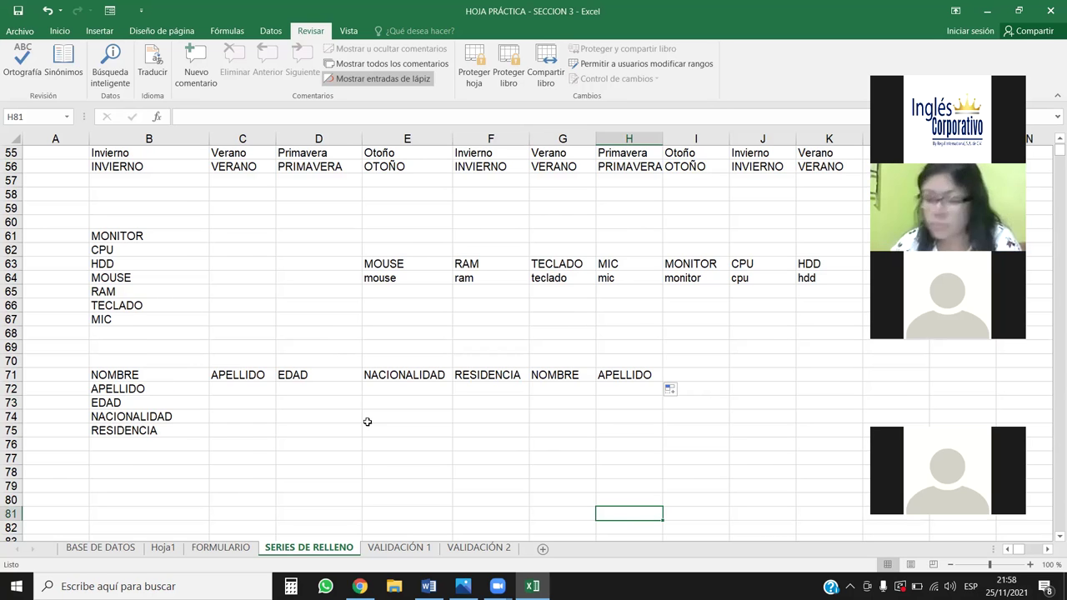
scroll(356, 419, "down", 3)
scroll(340, 412, "down", 2)
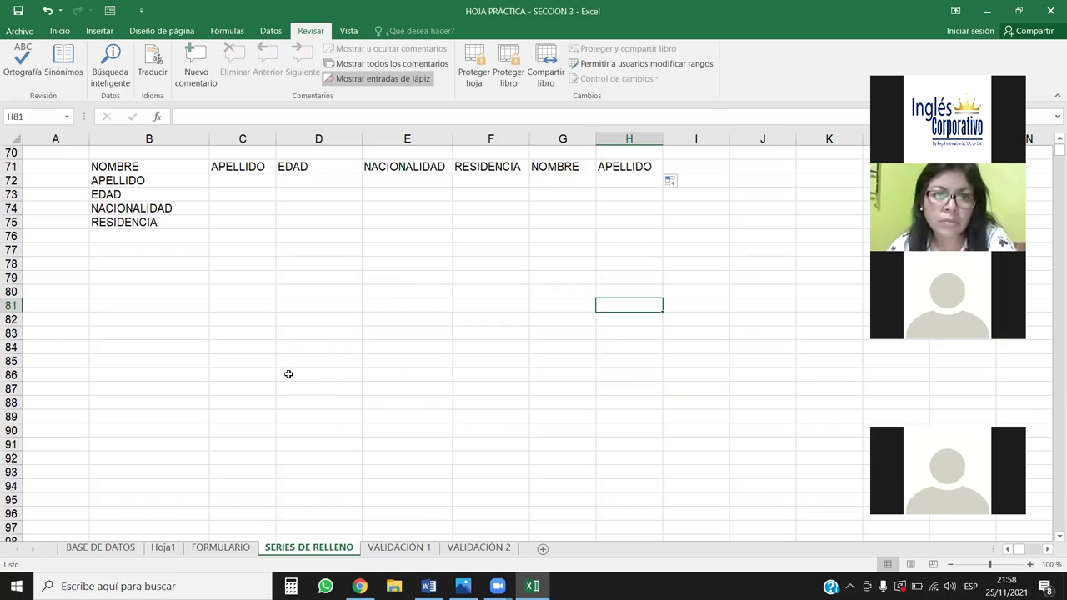
left_click(94, 277)
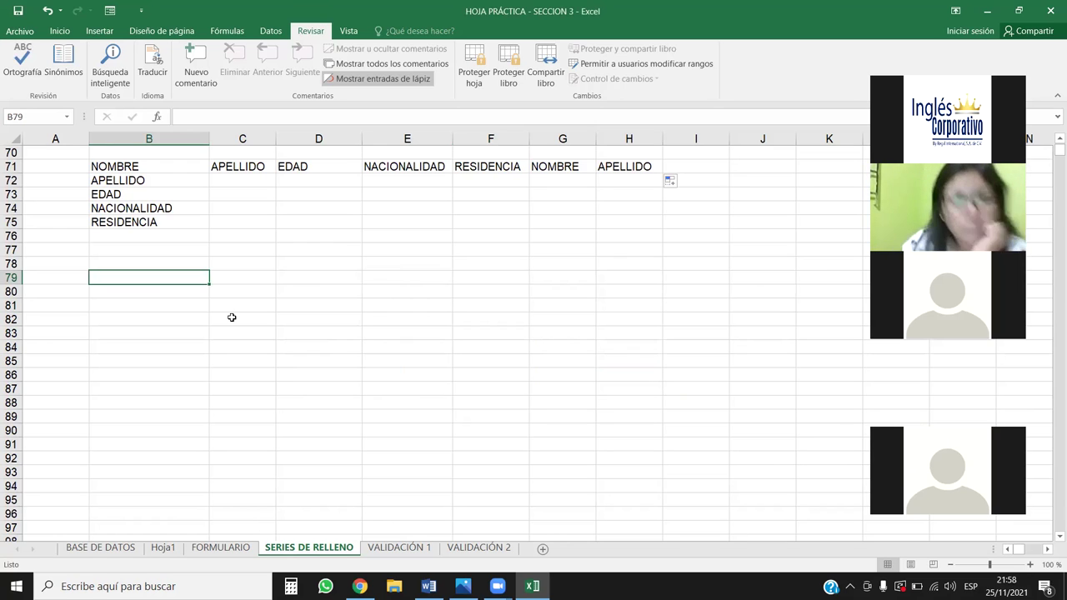
left_click(359, 586)
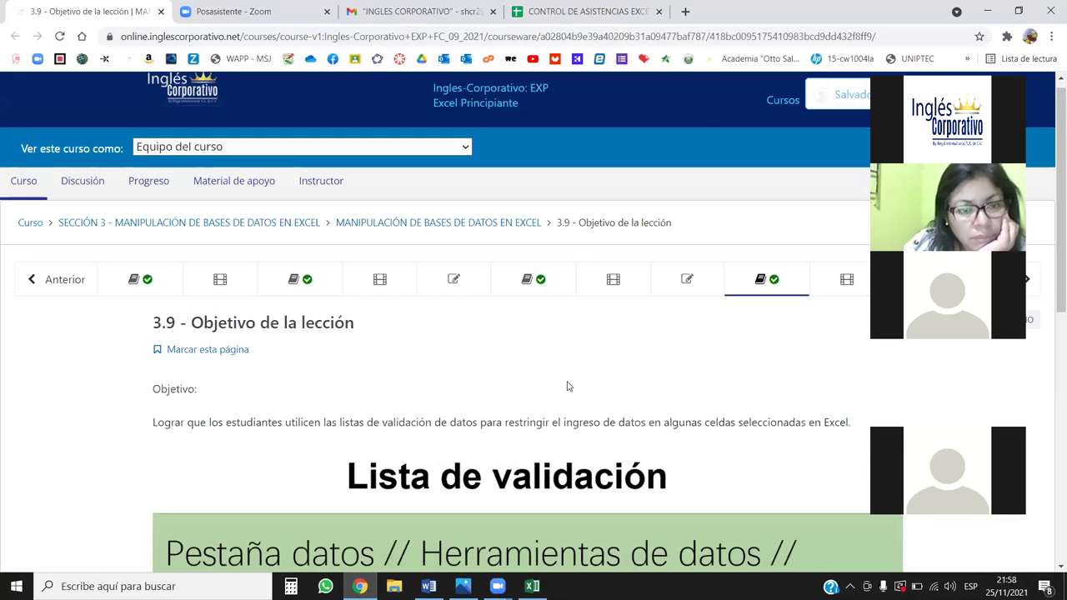
- Search Google in a new tab for 'departamentos de el salvador'
left_click(685, 11)
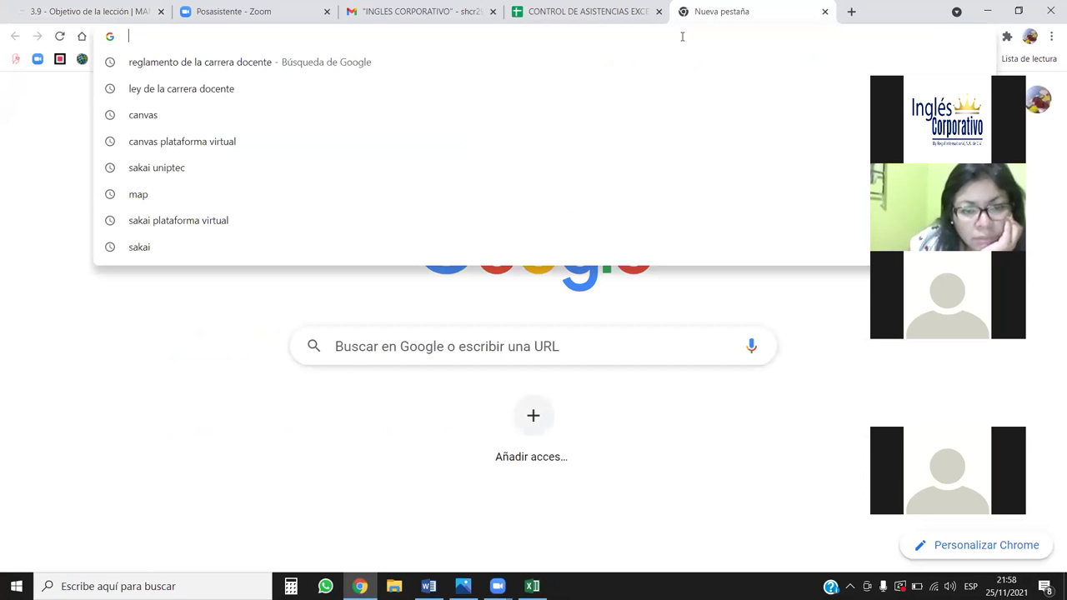
type("departe")
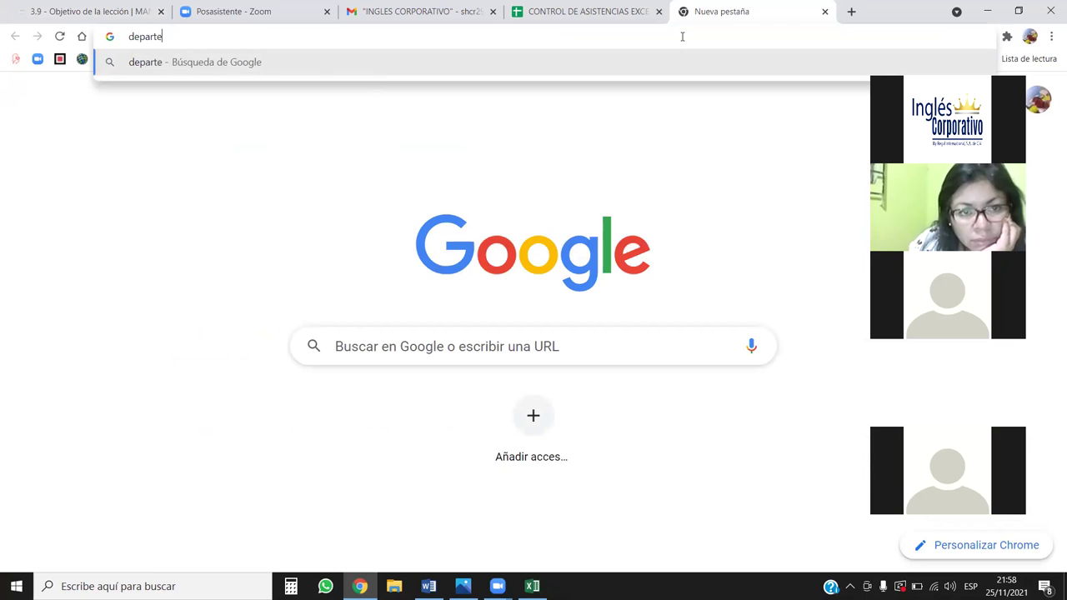
key("BackSpace")
type("amentos de el salvod")
key("Return")
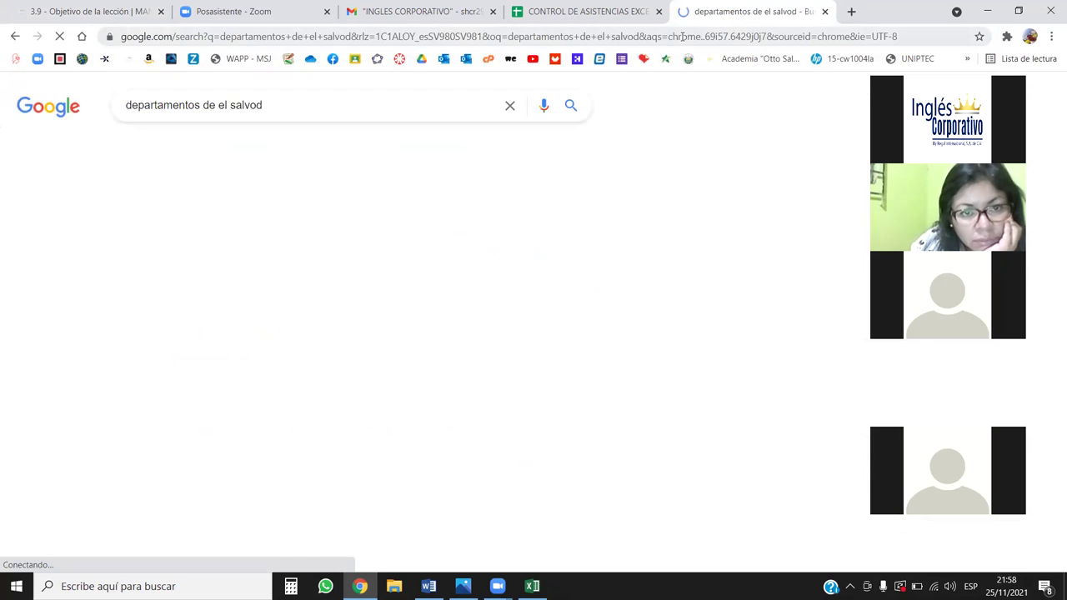
left_click(398, 207)
- Open the Wikipedia territorial organization article and the departments' formation article from the results
scroll(447, 336, "down", 2)
scroll(448, 336, "up", 2)
scroll(550, 333, "down", 1)
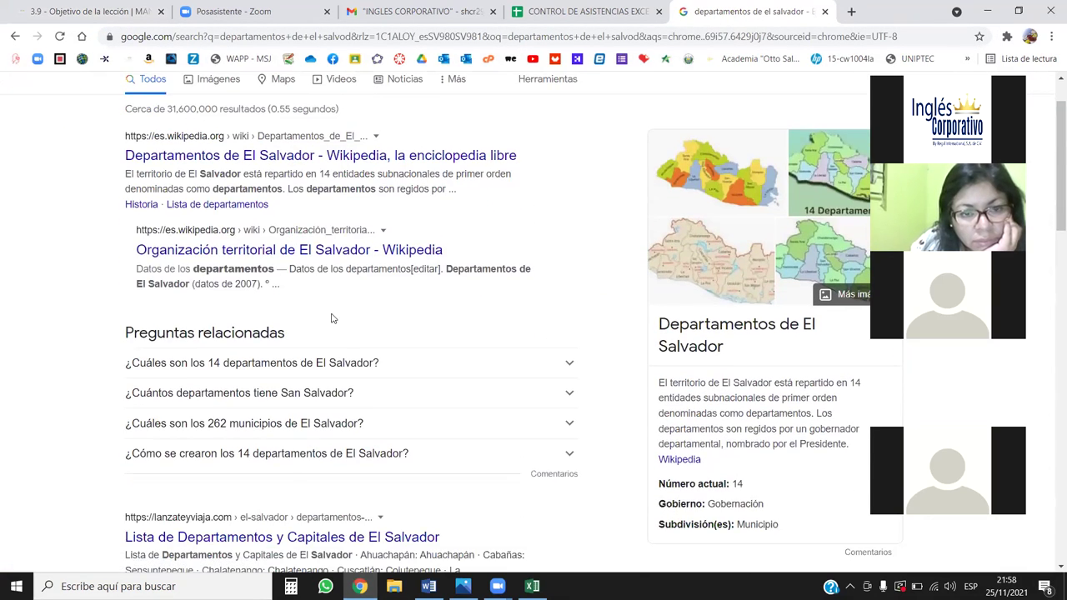
left_click(262, 362)
scroll(156, 317, "down", 3)
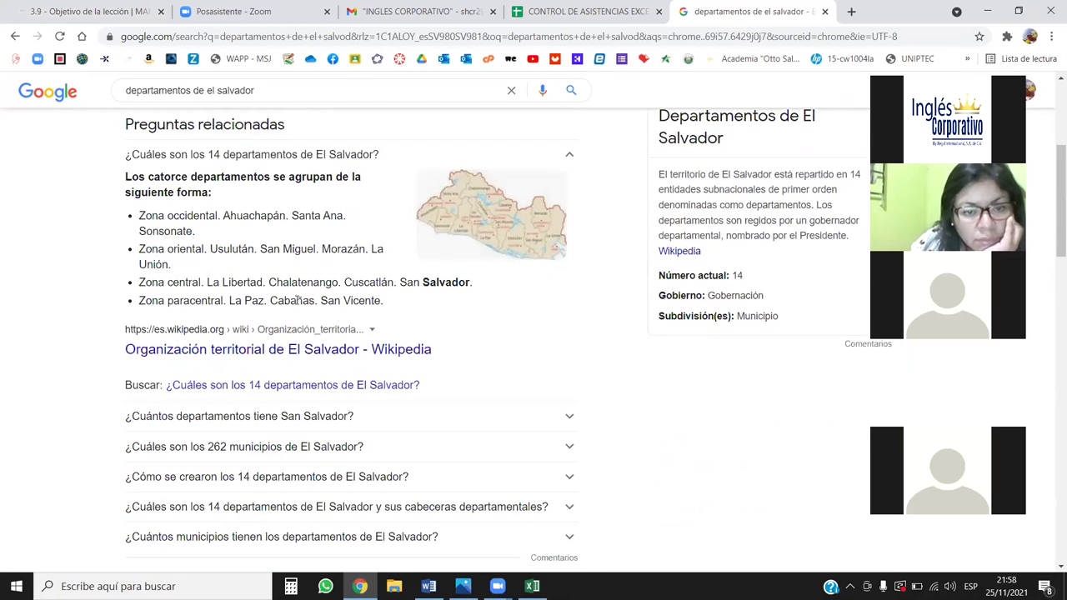
middle_click(260, 350)
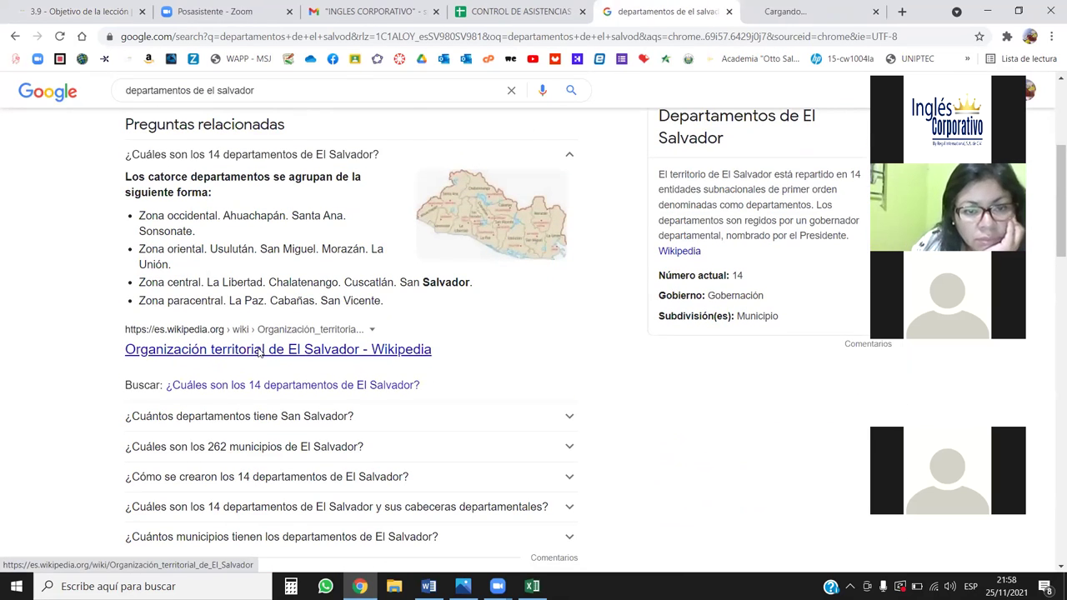
scroll(243, 331, "up", 3)
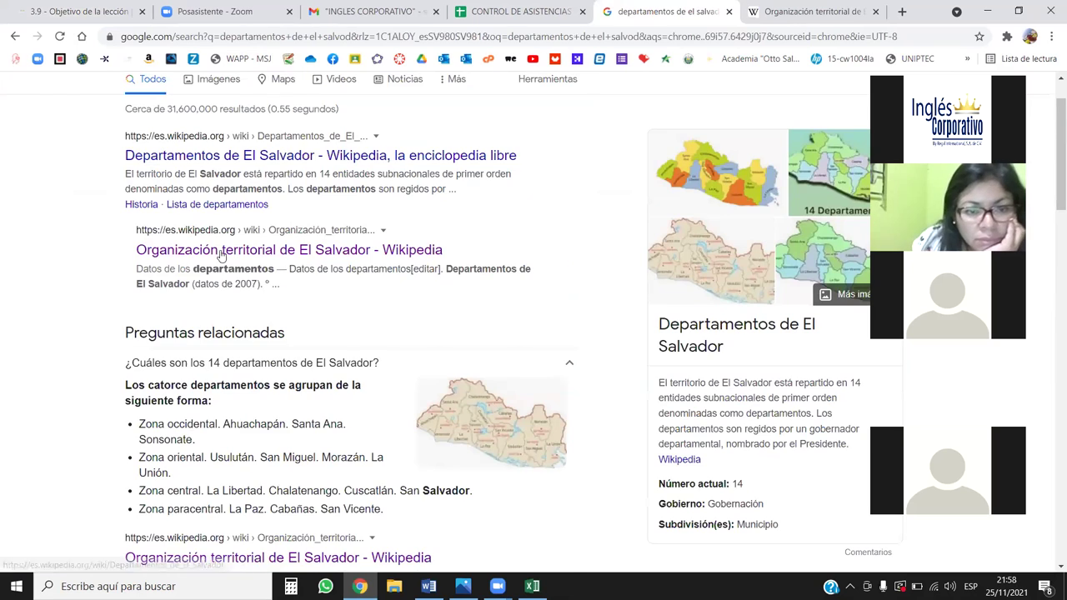
scroll(250, 317, "down", 3)
scroll(267, 316, "down", 2)
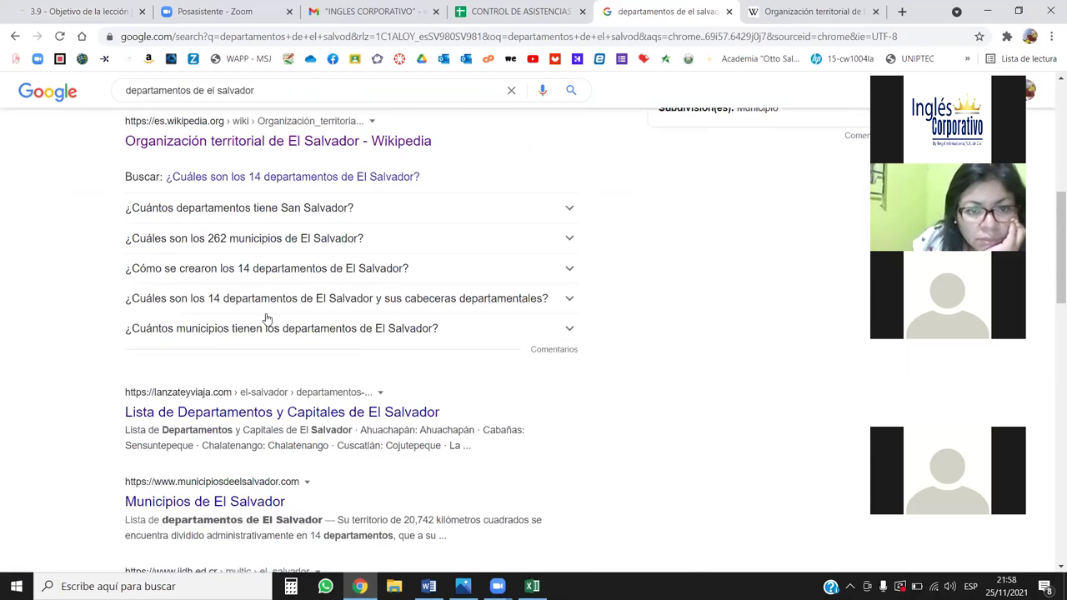
left_click(317, 270)
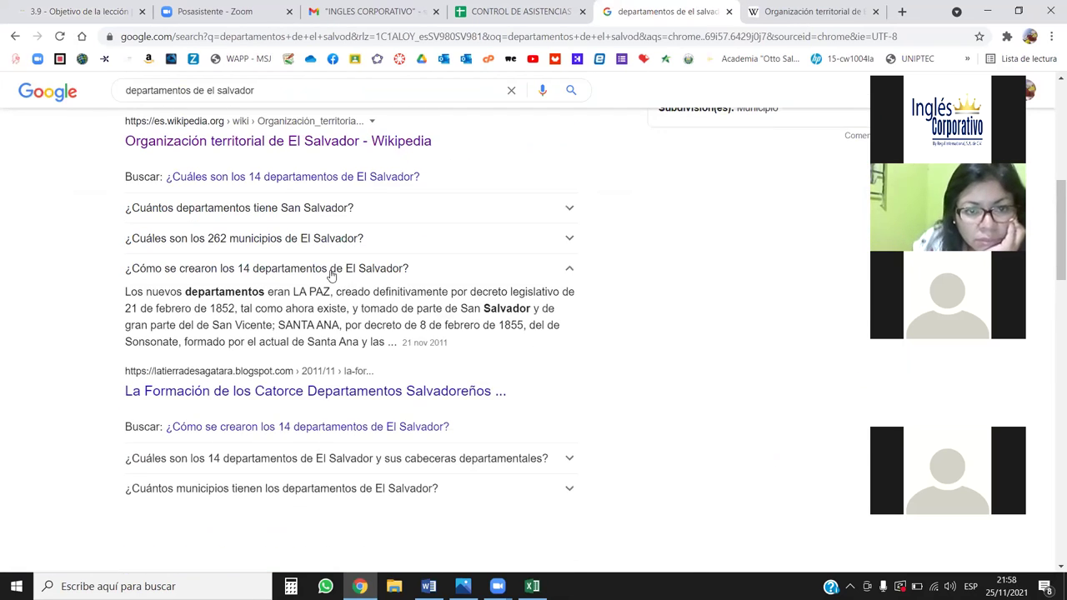
left_click(307, 396)
- Select and copy the zones and departments list on the Wikipedia article
key("ctrl+Tab")
scroll(337, 325, "down", 3)
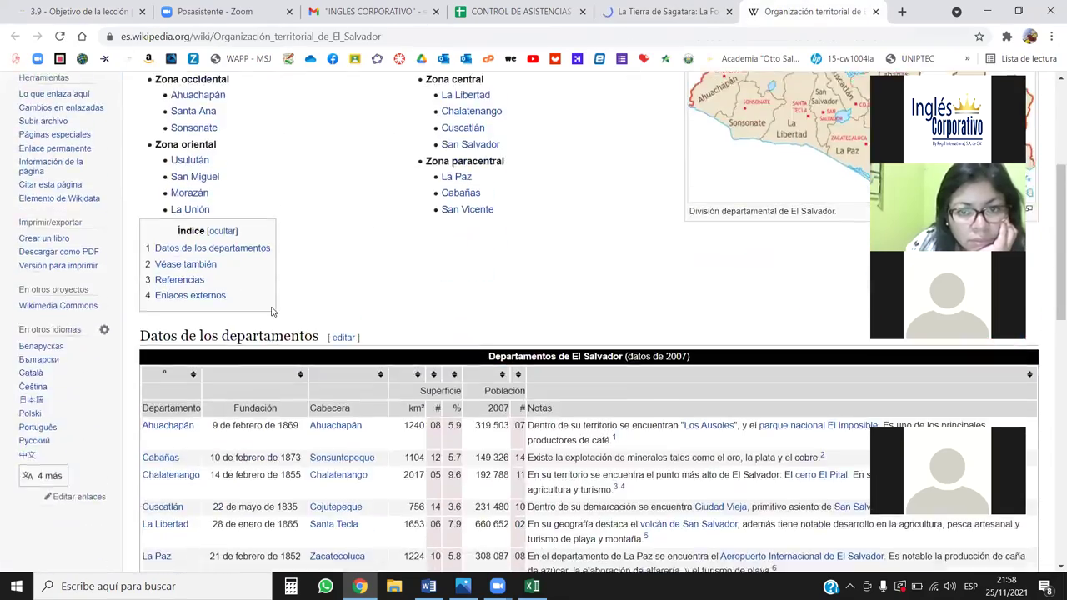
scroll(283, 259, "up", 2)
scroll(217, 266, "down", 3)
scroll(202, 274, "down", 3)
scroll(203, 274, "up", 4)
scroll(217, 283, "down", 1)
scroll(242, 300, "down", 5)
scroll(274, 328, "down", 3)
scroll(274, 327, "up", 3)
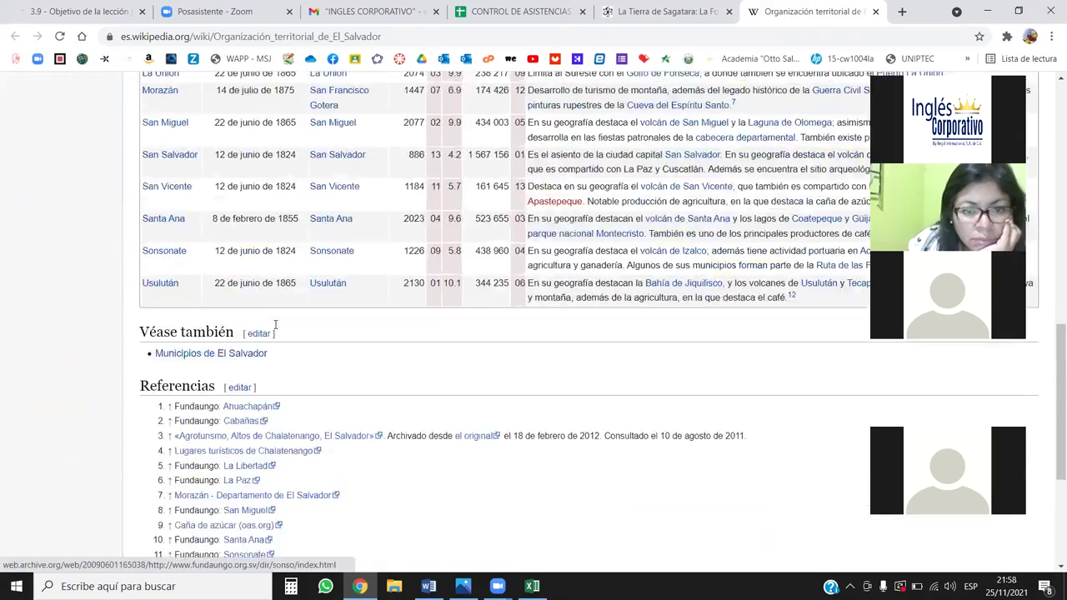
scroll(300, 342, "up", 6)
scroll(342, 359, "up", 3)
scroll(377, 375, "up", 1)
scroll(377, 375, "up", 1)
left_click_drag(497, 406, 151, 285)
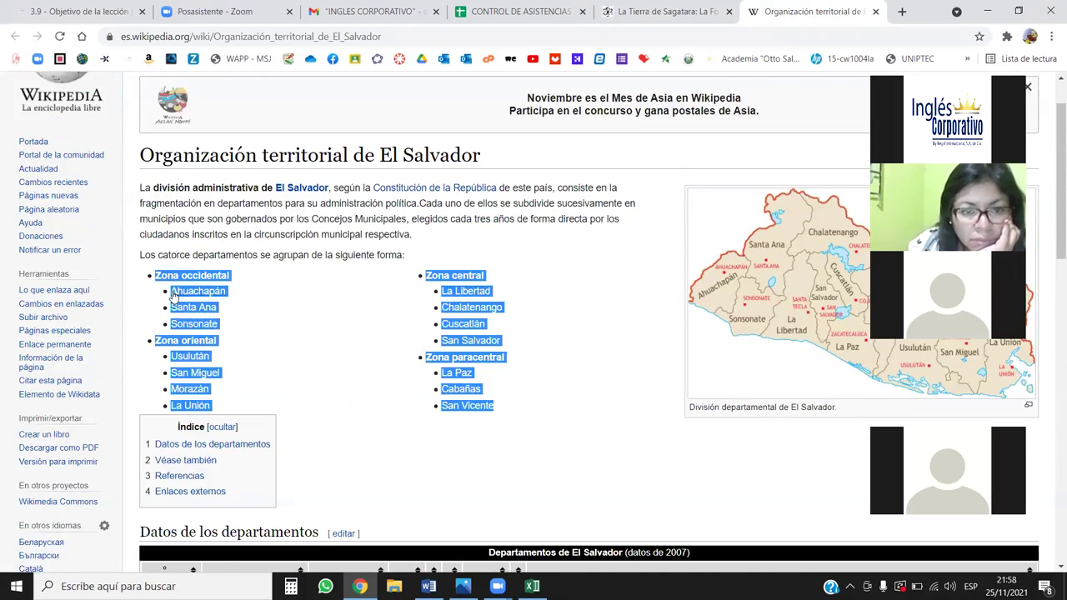
key("alt+Tab")
left_click(138, 294)
- Paste the copied zones and departments list into column B starting at B80
right_click(140, 295)
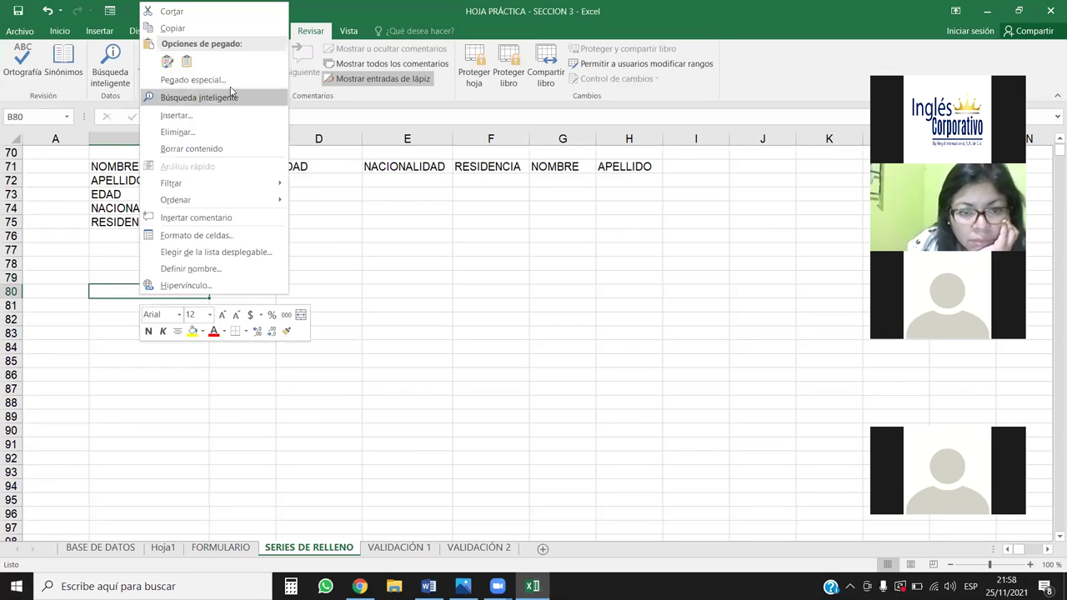
left_click(187, 60)
left_click(320, 334)
scroll(181, 316, "down", 2)
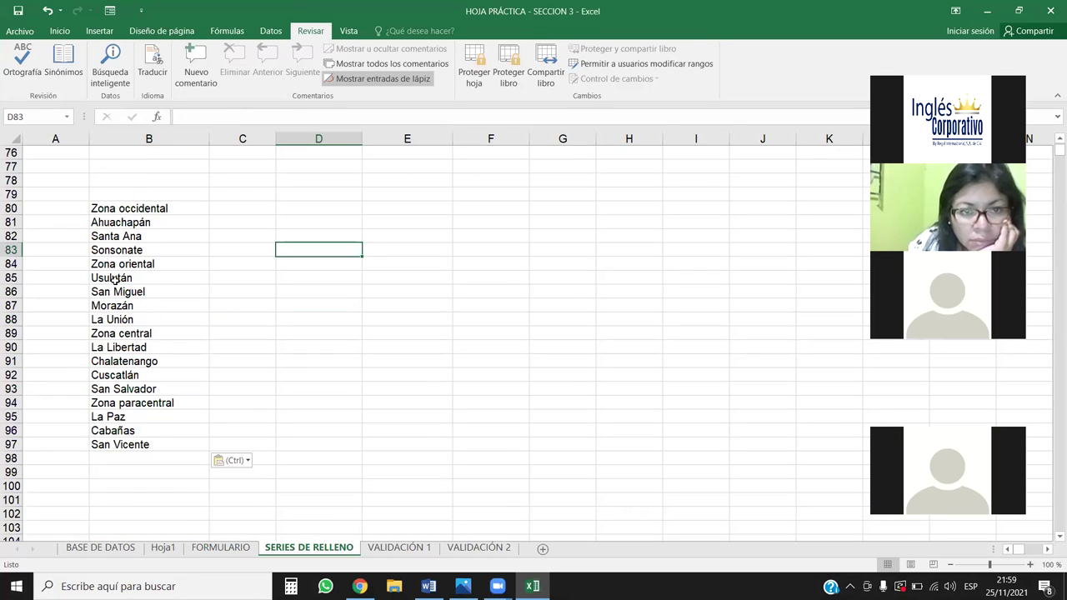
- Copy the four zone headings (Zona occidental, oriental, central, paracentral) to B101
left_click(11, 209)
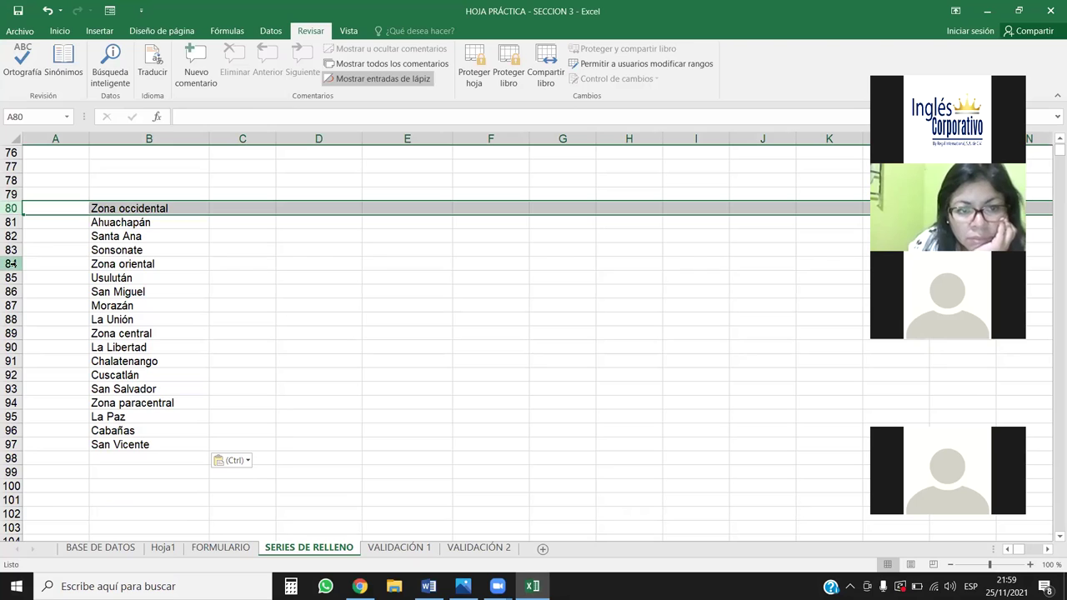
left_click(12, 263, "ctrl")
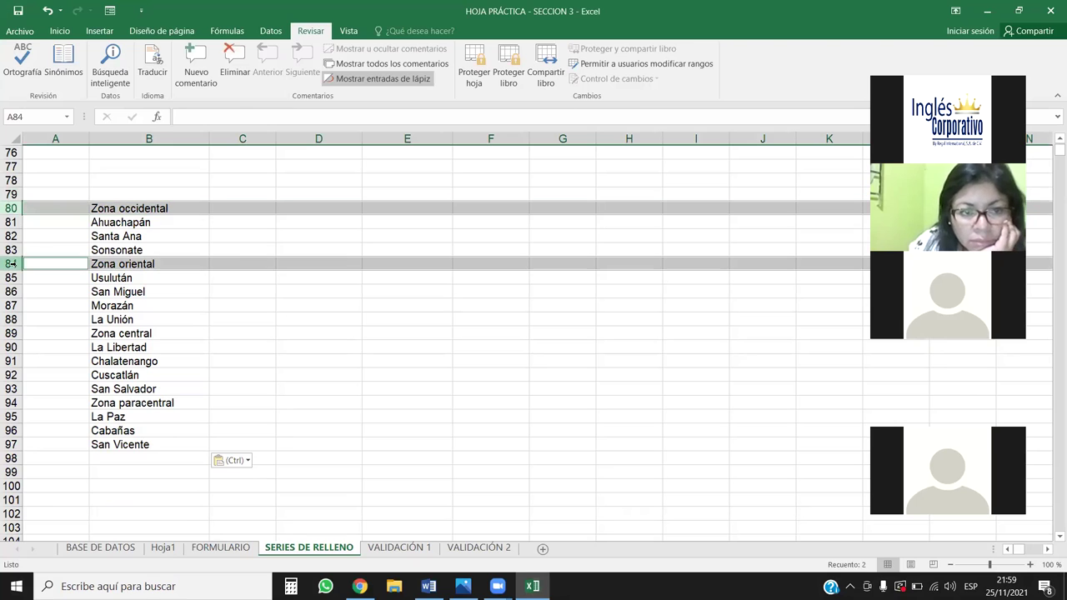
left_click(10, 334, "ctrl")
left_click(11, 402, "ctrl")
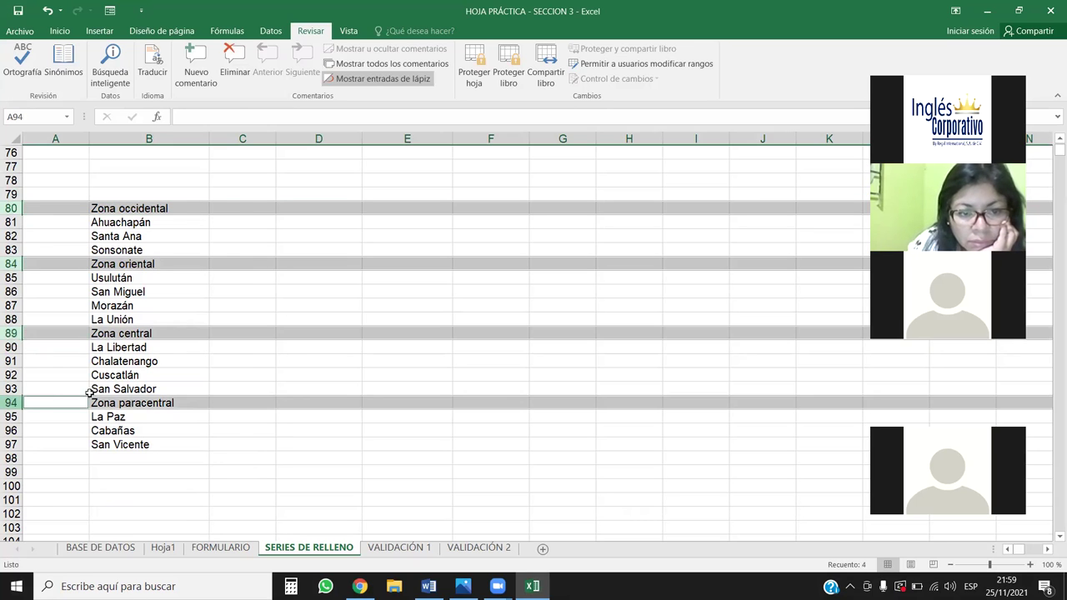
left_click(153, 208, "ctrl")
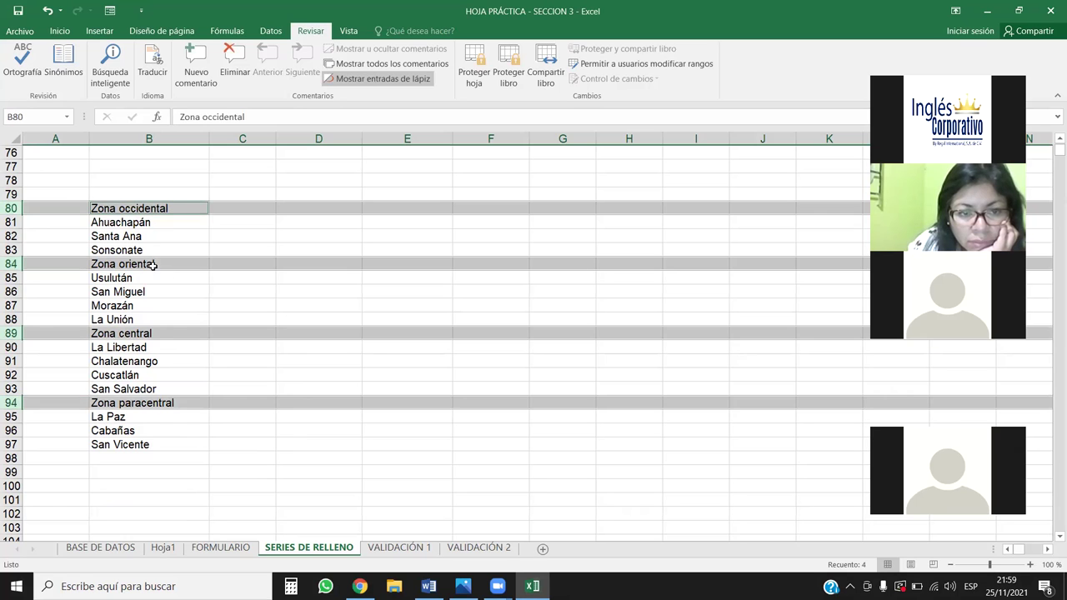
left_click(178, 218)
left_click(178, 208)
left_click(155, 263, "ctrl")
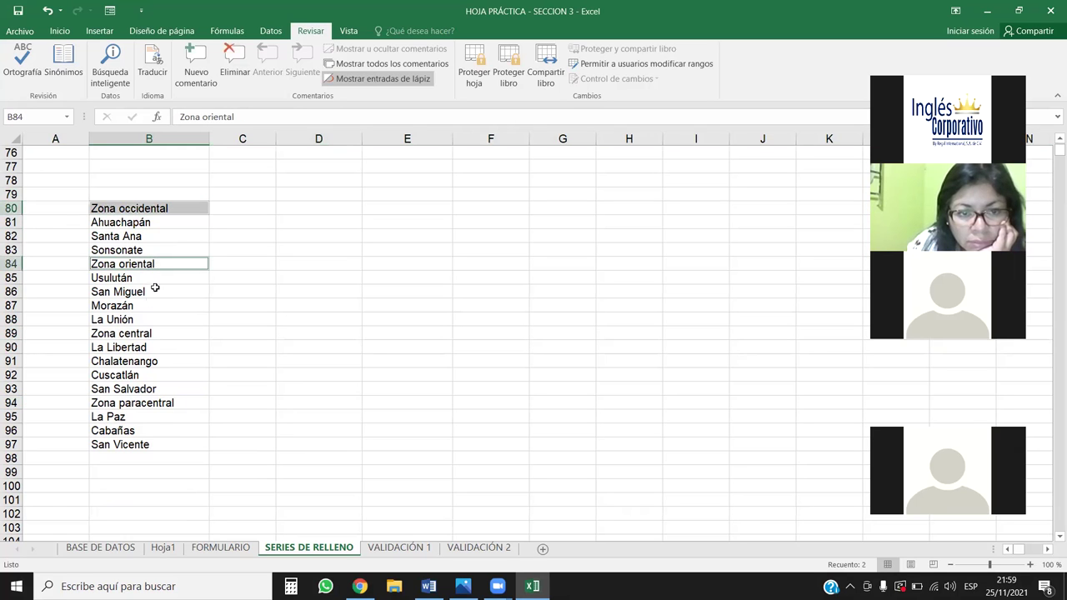
left_click(136, 334, "ctrl")
left_click(143, 402, "ctrl")
key("ctrl+c")
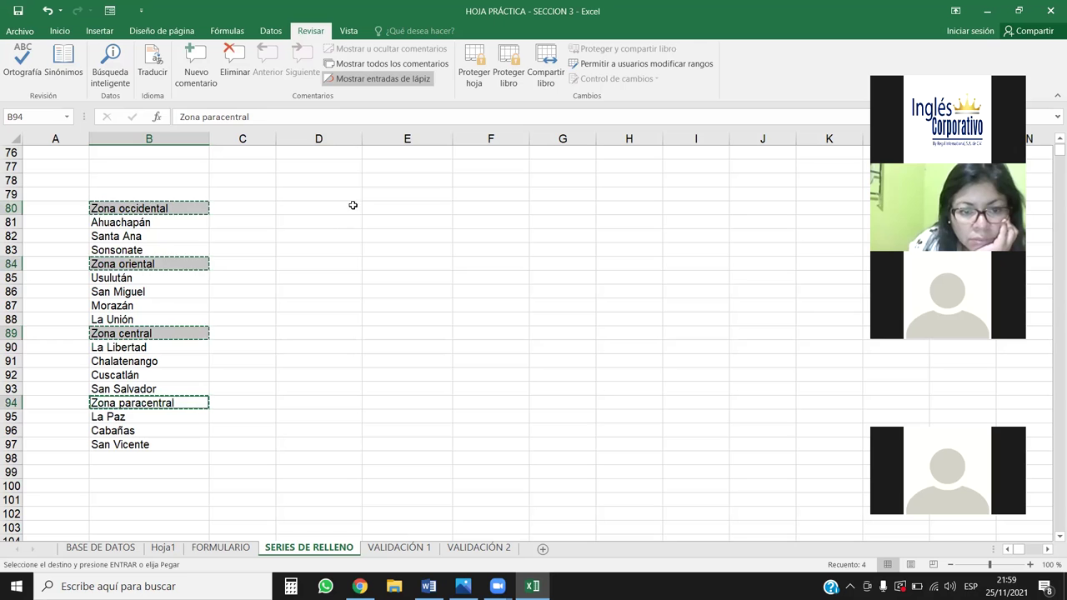
scroll(142, 451, "down", 1)
left_click(142, 451)
key("ctrl+v")
- Try deleting all four Zona rows at once and dismiss the mixed-selection error
scroll(29, 191, "up", 1)
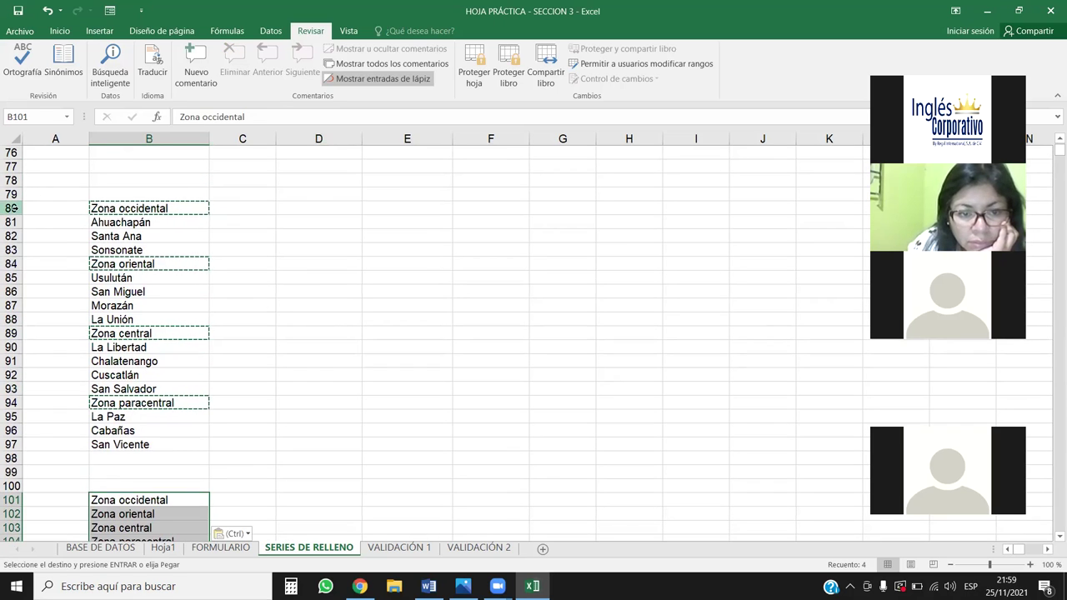
left_click(13, 209)
left_click(11, 264, "ctrl")
left_click(10, 333, "ctrl")
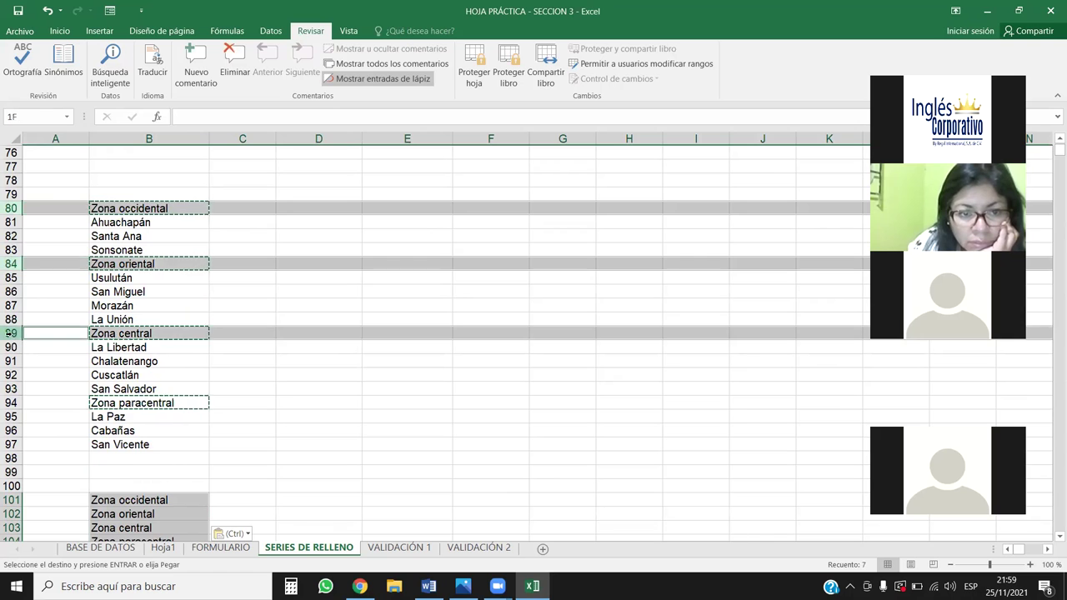
left_click(12, 403, "ctrl")
key("ctrl+plus")
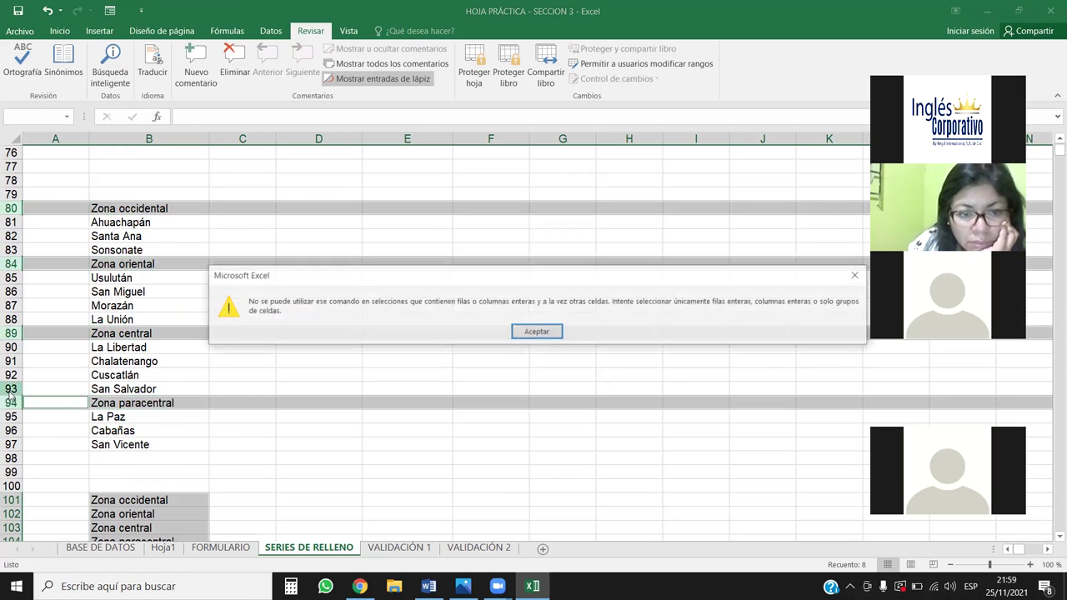
left_click(537, 331)
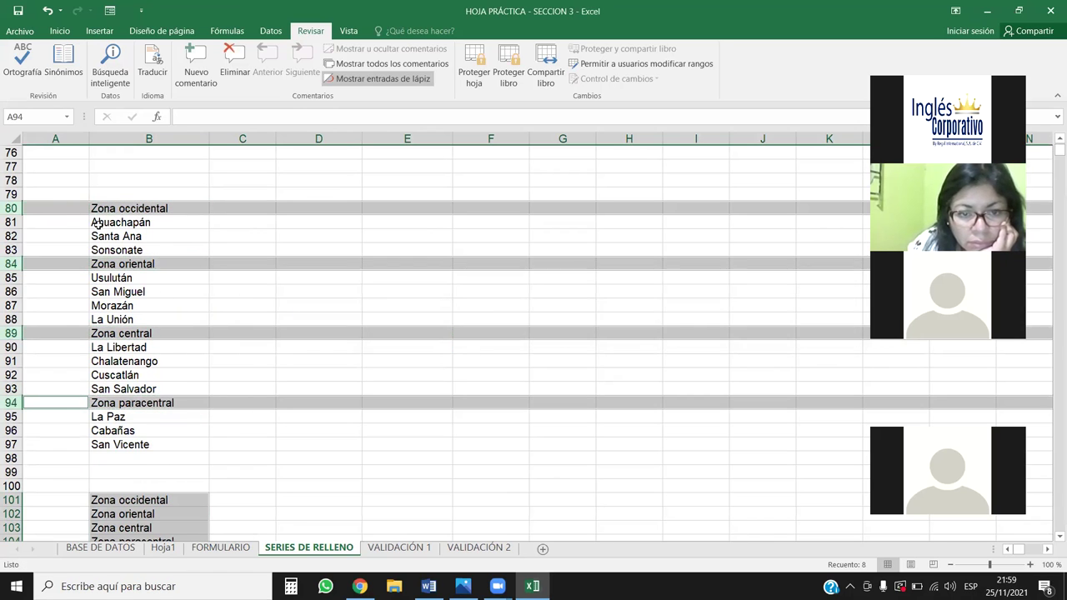
- Delete the Zona occidental, oriental, central and paracentral rows one by one with Ctrl+-
left_click(11, 209)
key("ctrl+minus")
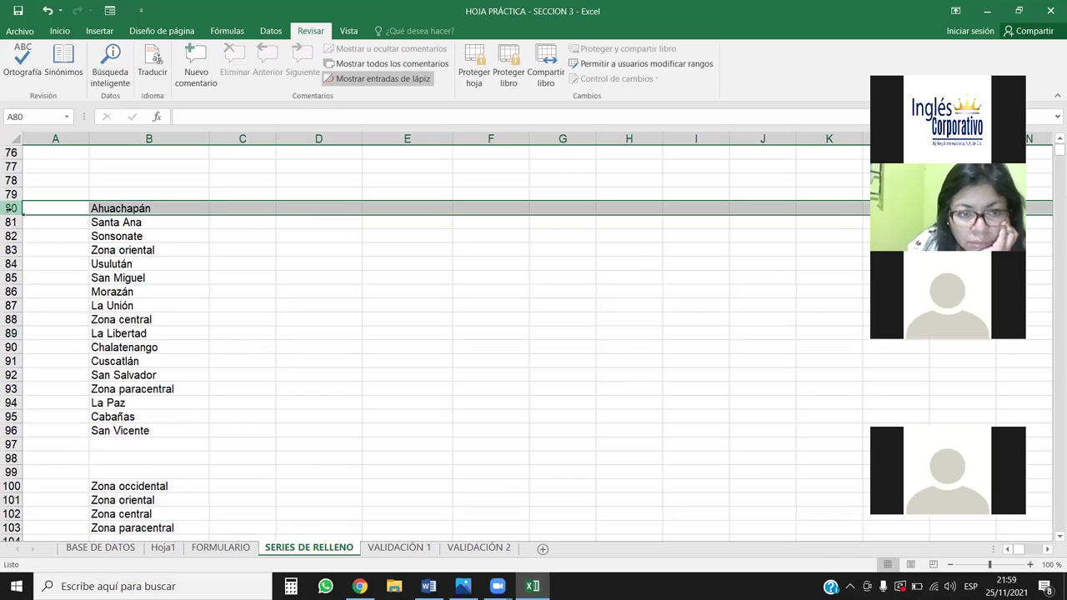
key("Down")
key("Down")
key("Down")
key("shift+space")
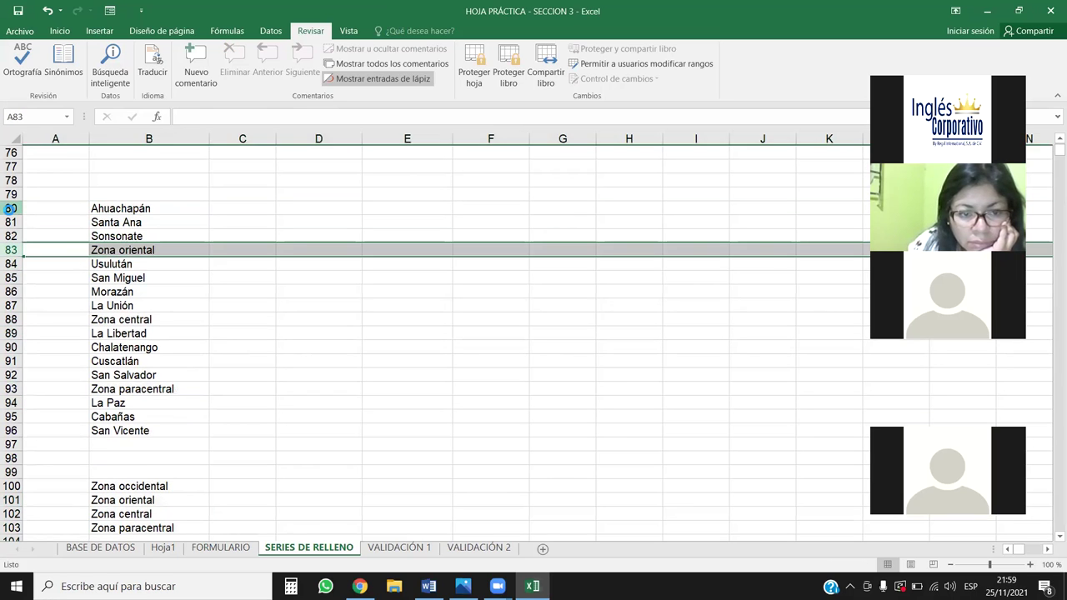
key("ctrl+minus")
key("Down")
key("Down")
key("Down")
key("Down")
key("Down")
key("Down")
key("Up")
key("Up")
key("shift+space")
key("ctrl+minus")
key("Down")
key("Down")
key("Down")
key("Down")
key("shift+space")
key("ctrl+minus")
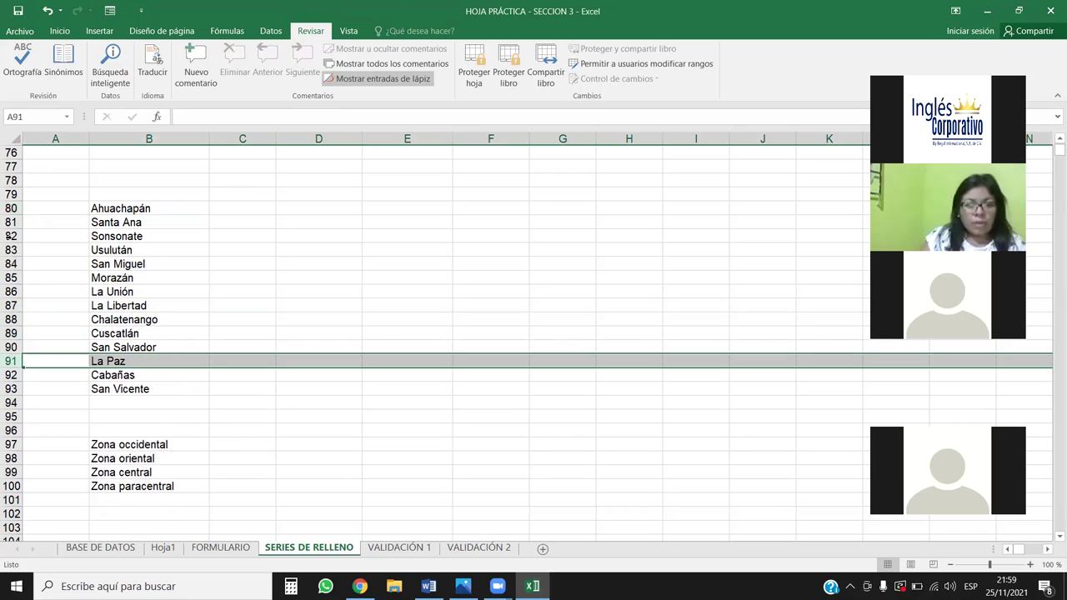
left_click_drag(142, 209, 127, 388)
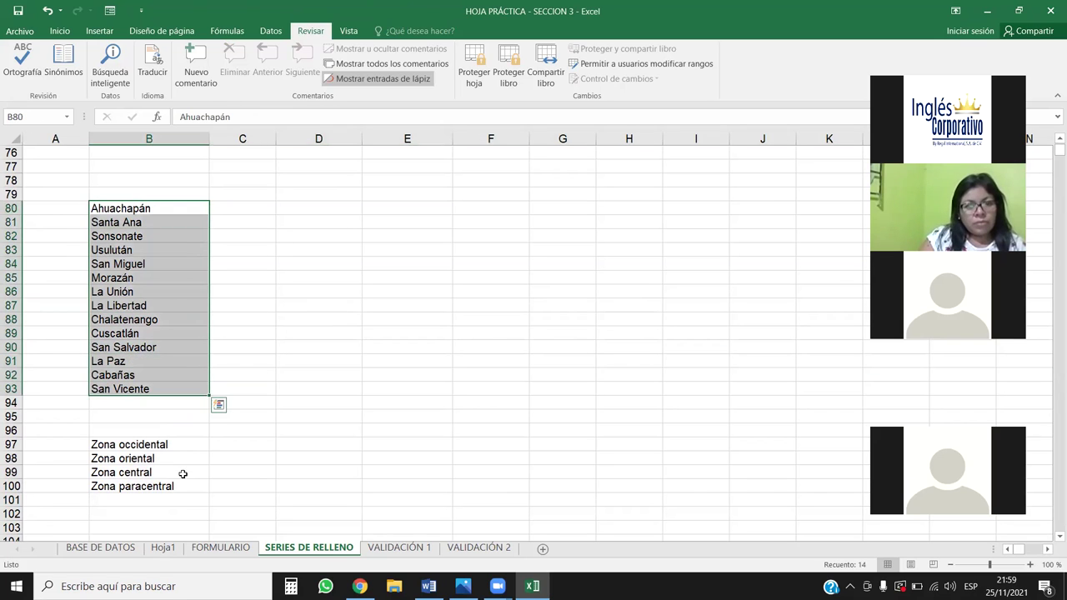
- Sort the 14 departments in B80:B93 via Ordenar y filtrar, applying Z to A, then A to Z
left_click(59, 31)
left_click(963, 62)
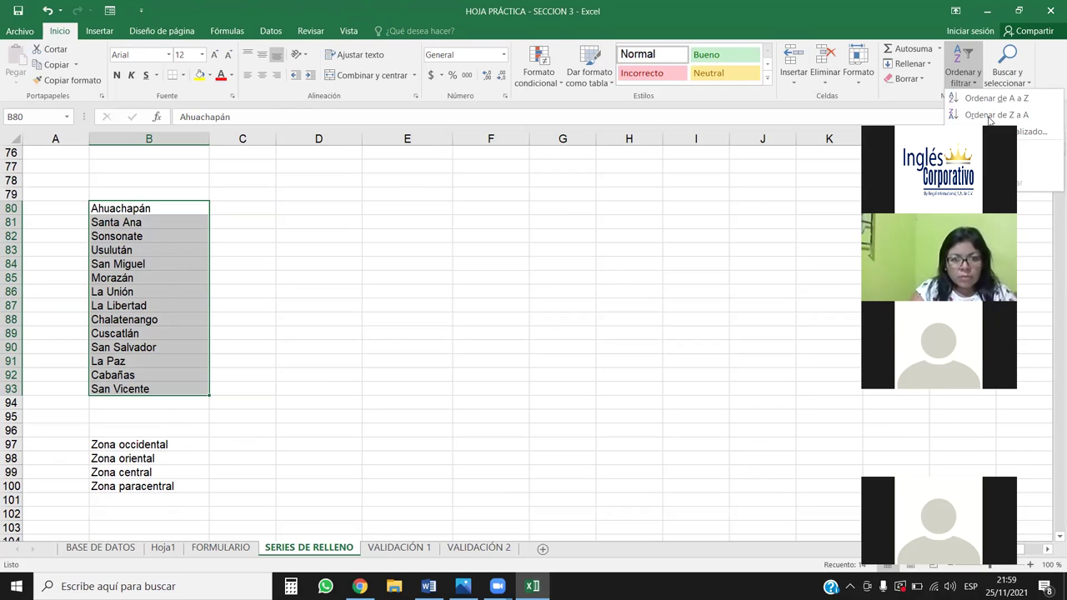
left_click(996, 115)
left_click(964, 77)
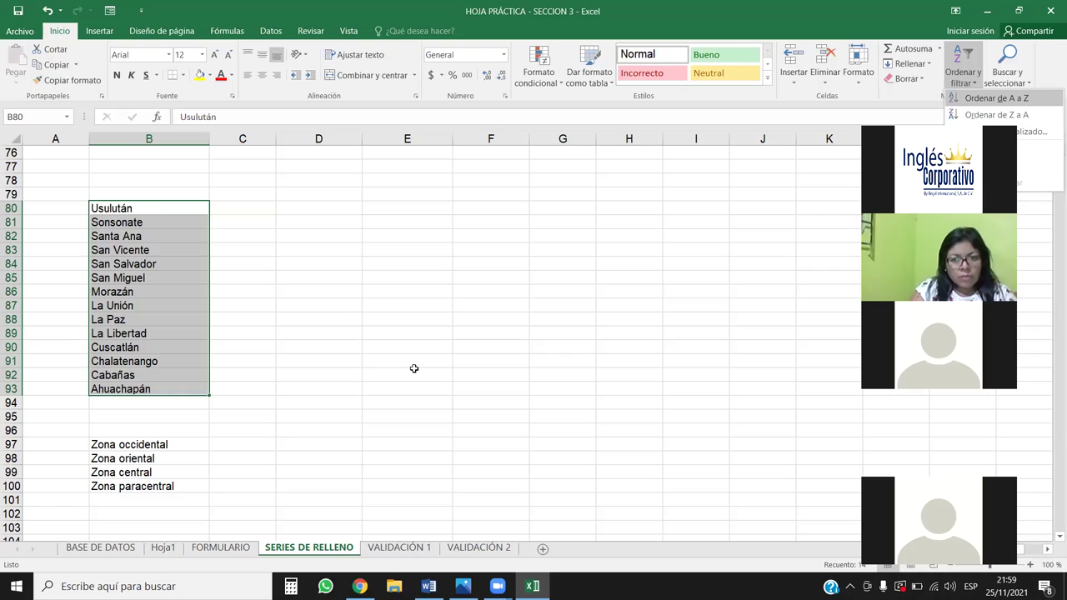
key("Return")
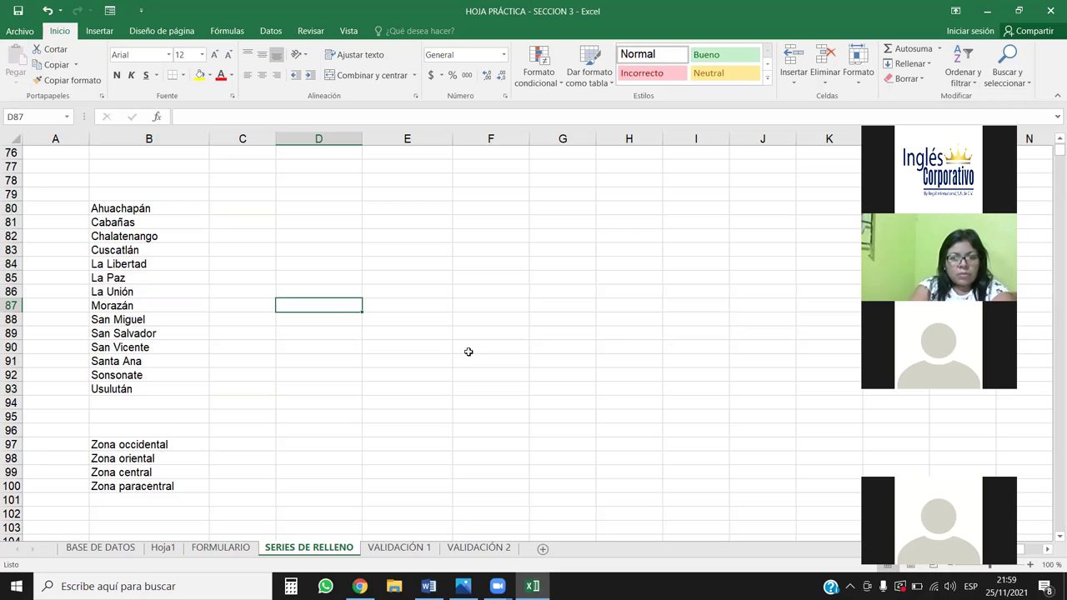
- In Advanced options, import the department names from $B$80:$B$93 as a new custom list
left_click(23, 32)
left_click(35, 329)
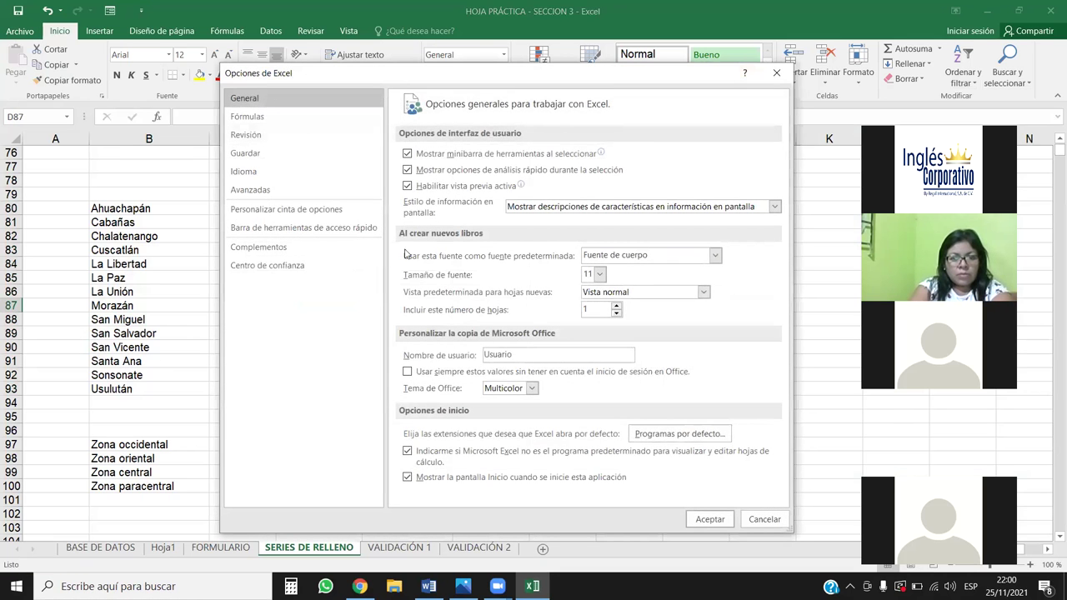
left_click(250, 190)
left_click_drag(782, 139, 787, 498)
left_click(681, 192)
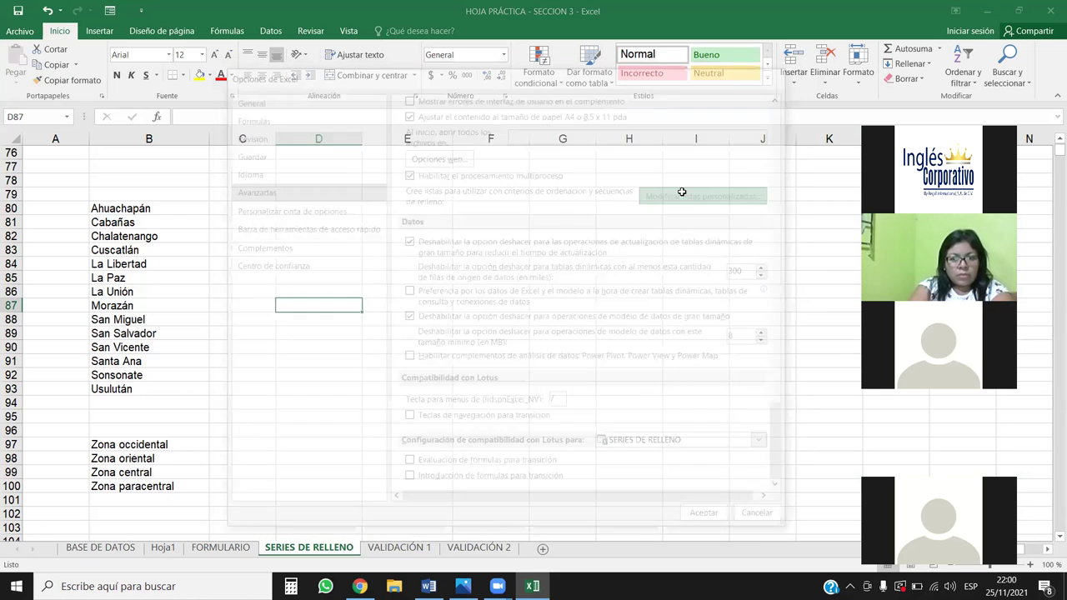
scroll(473, 217, "down", 1)
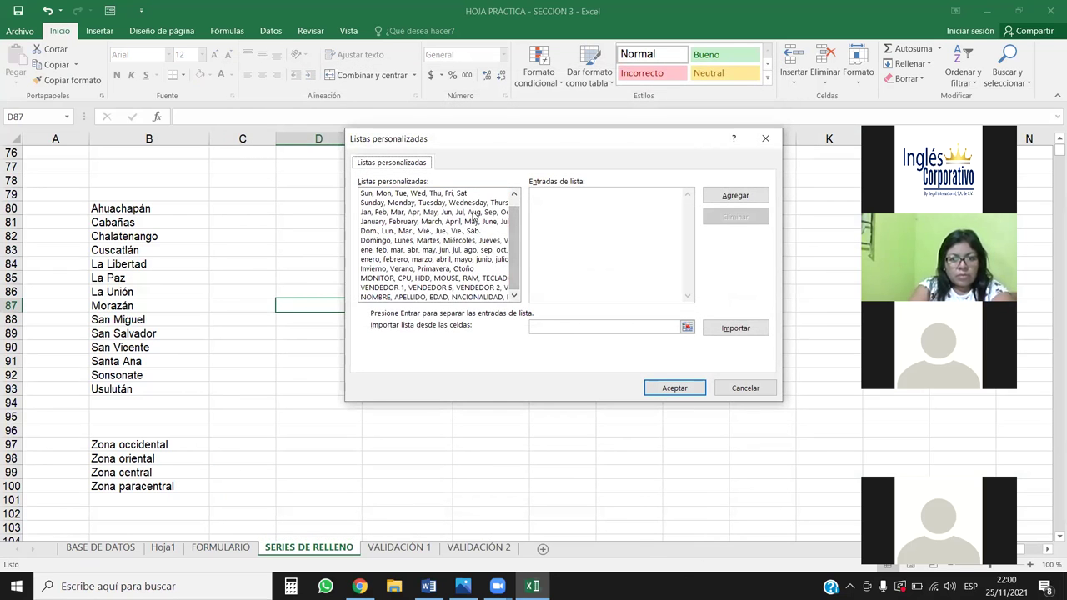
scroll(472, 217, "up", 1)
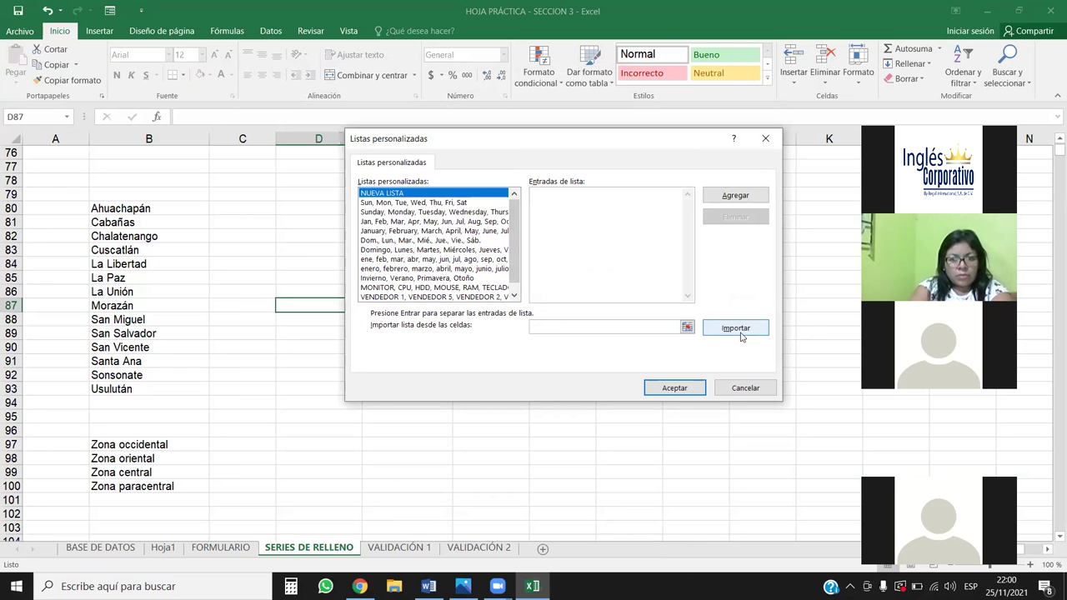
left_click(682, 328)
left_click_drag(108, 208, 119, 389)
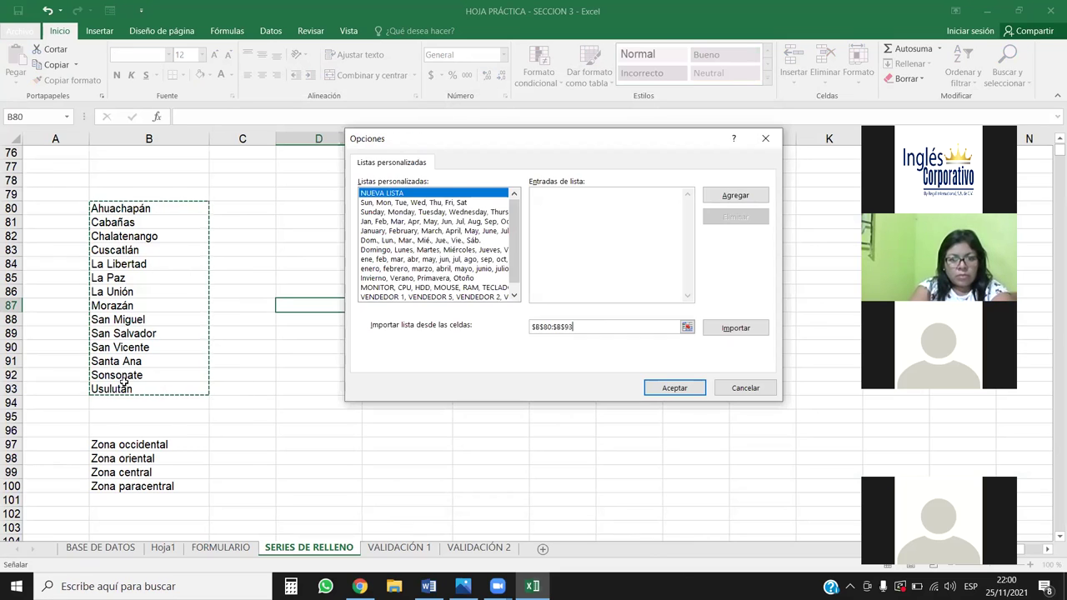
left_click(713, 331)
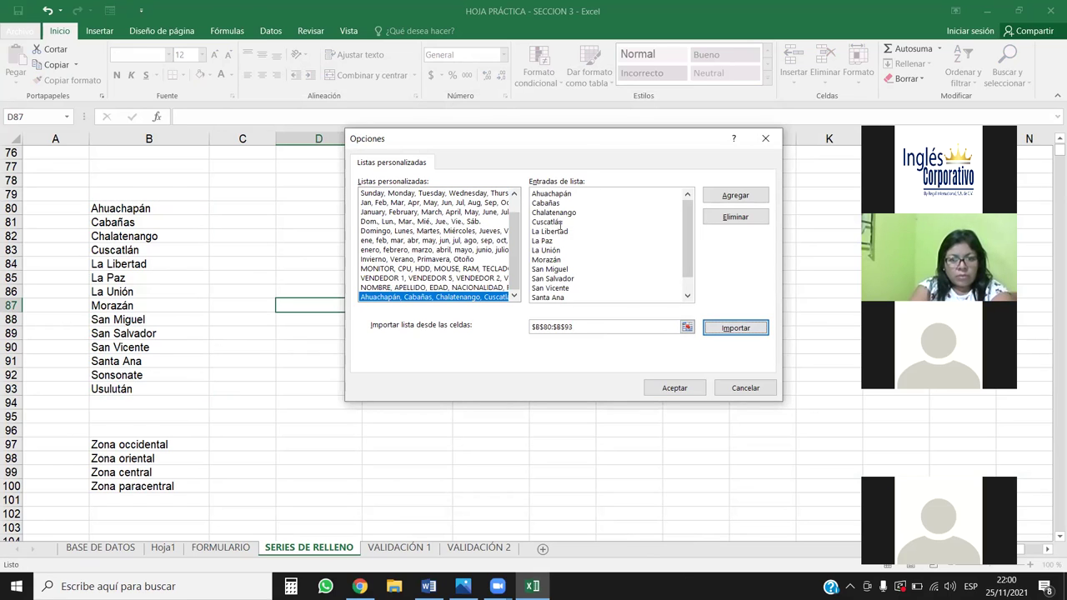
- Move Santa Ana to the top of the imported list, above Ahuachapán
left_click(574, 293)
key("BackSpace")
key("Return")
type("Santa Ana")
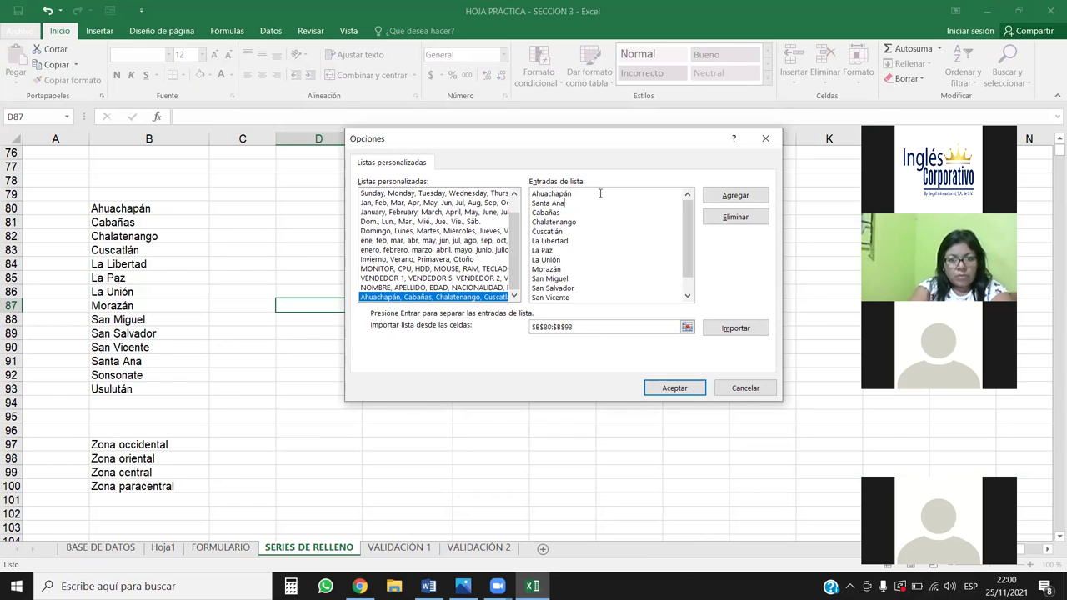
left_click_drag(570, 203, 525, 202)
key("ctrl+c")
key("BackSpace")
left_click(531, 194)
key("Return")
key("Up")
key("ctrl+v")
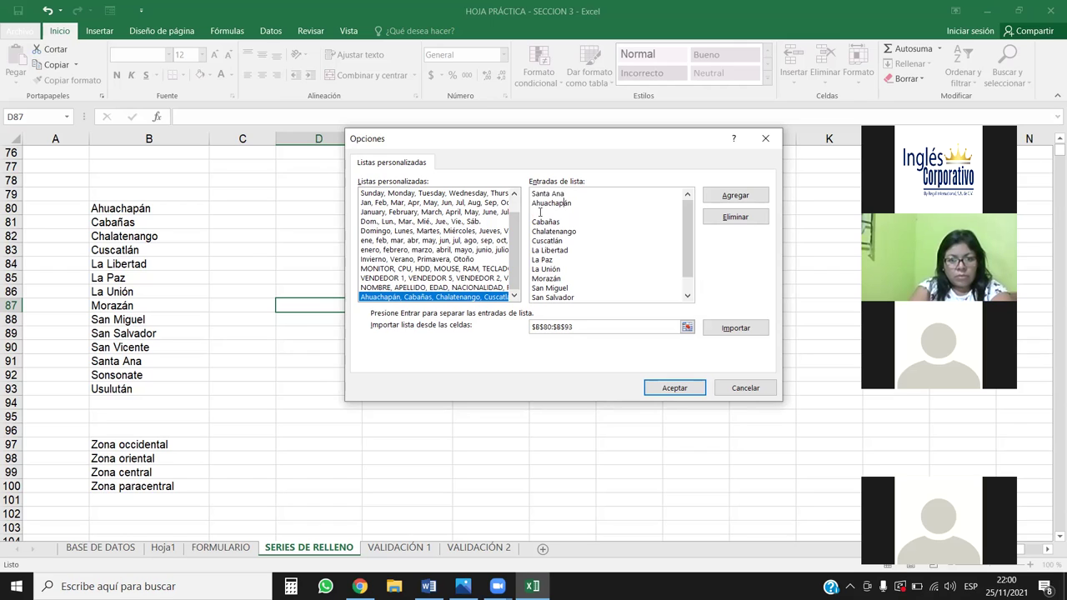
key("Delete")
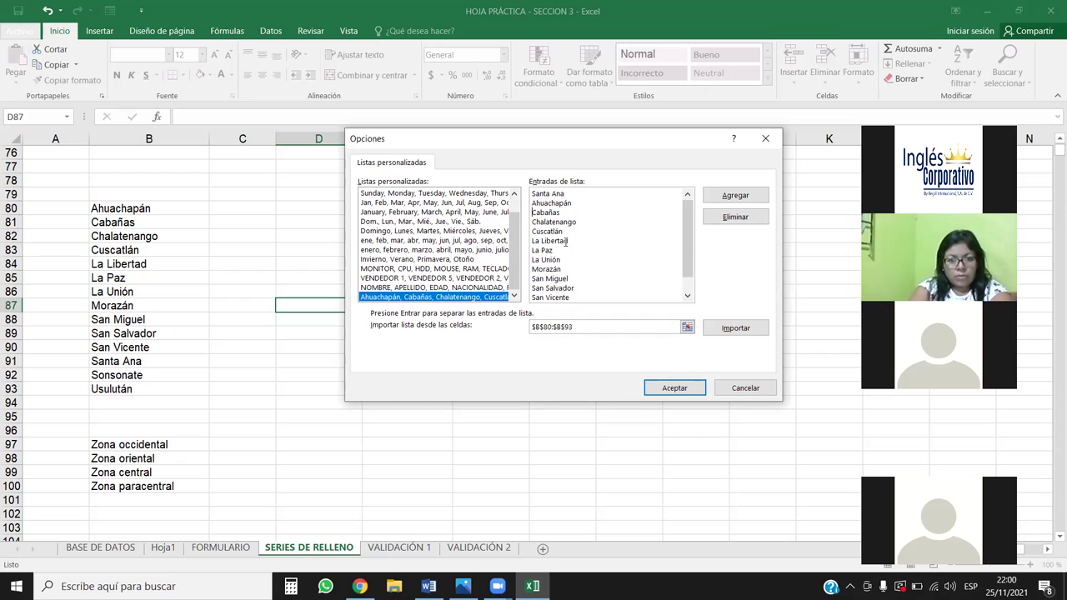
- Move Sonsonate to third place after Ahuachapán, then save the list and close Options
scroll(696, 256, "down", 1)
left_click_drag(566, 288, 530, 289)
key("ctrl+c")
key("BackSpace")
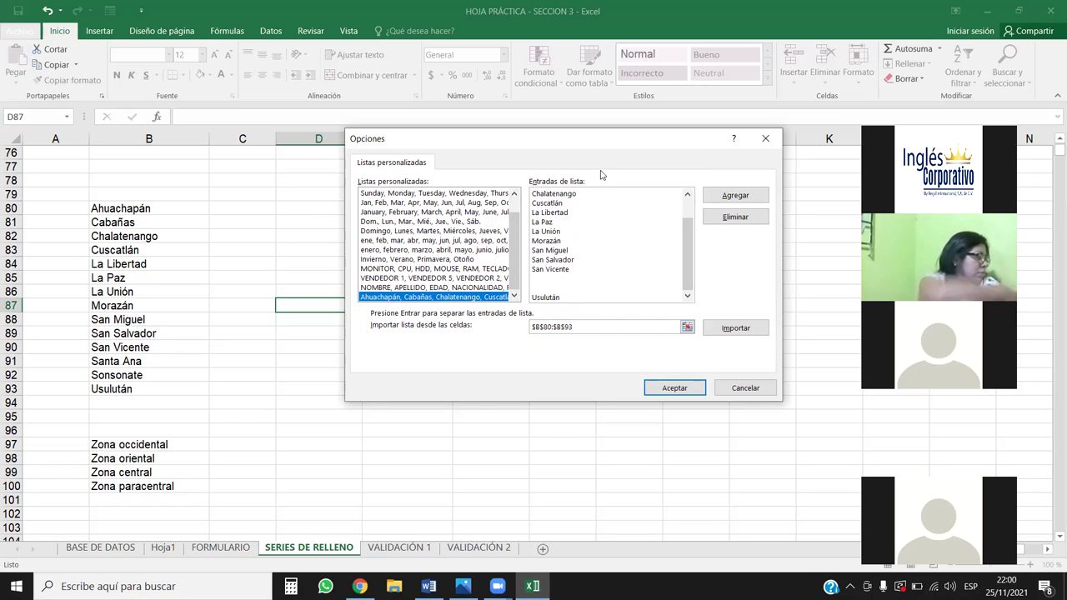
scroll(676, 191, "up", 1)
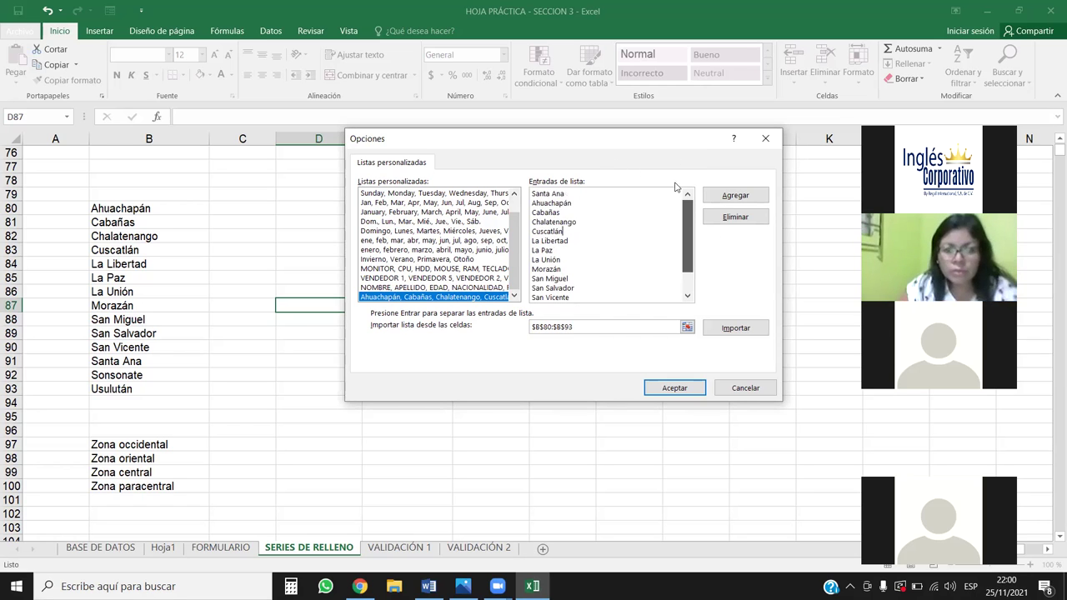
left_click(579, 204)
key("Return")
key("ctrl+v")
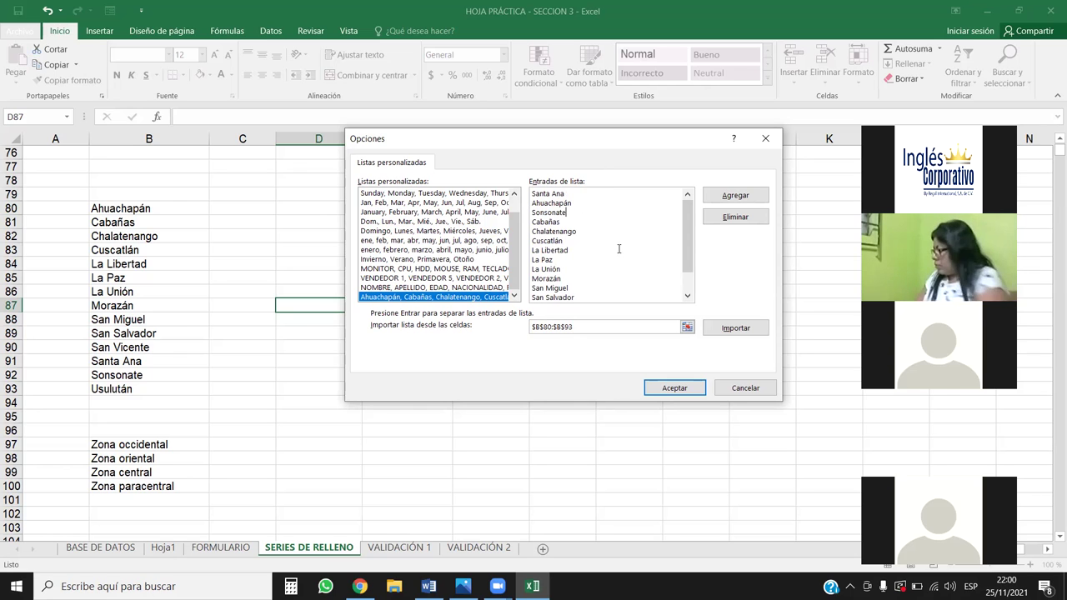
scroll(587, 263, "down", 2)
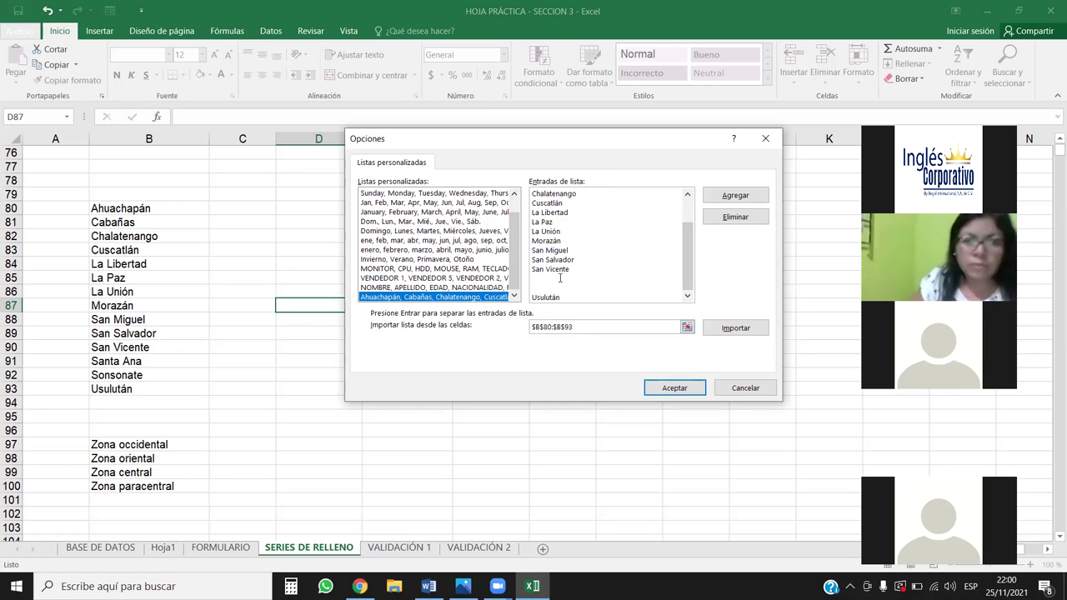
scroll(686, 284, "up", 2)
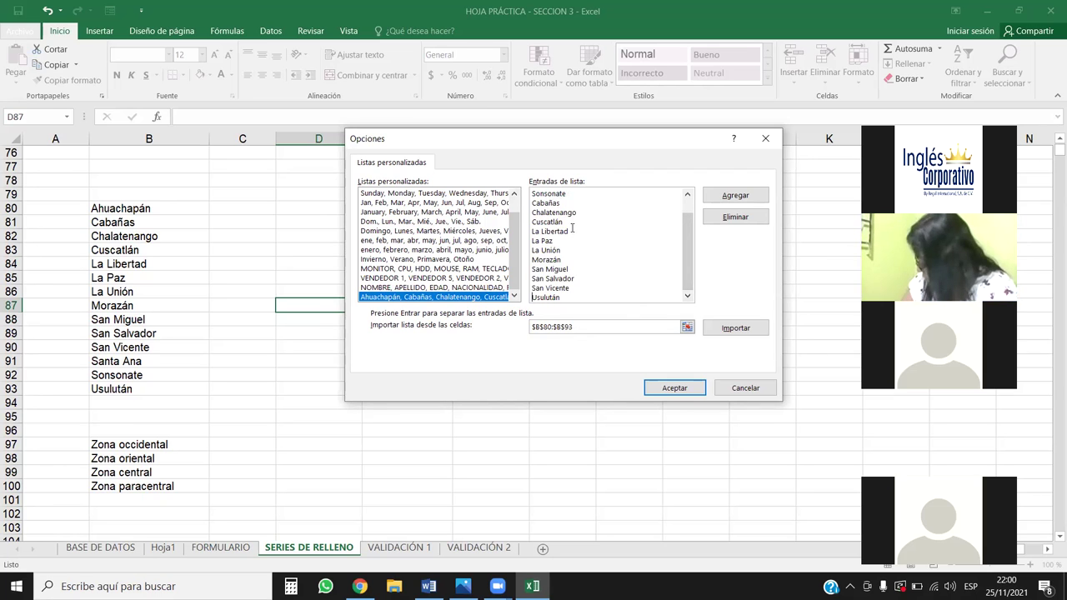
left_click(677, 388)
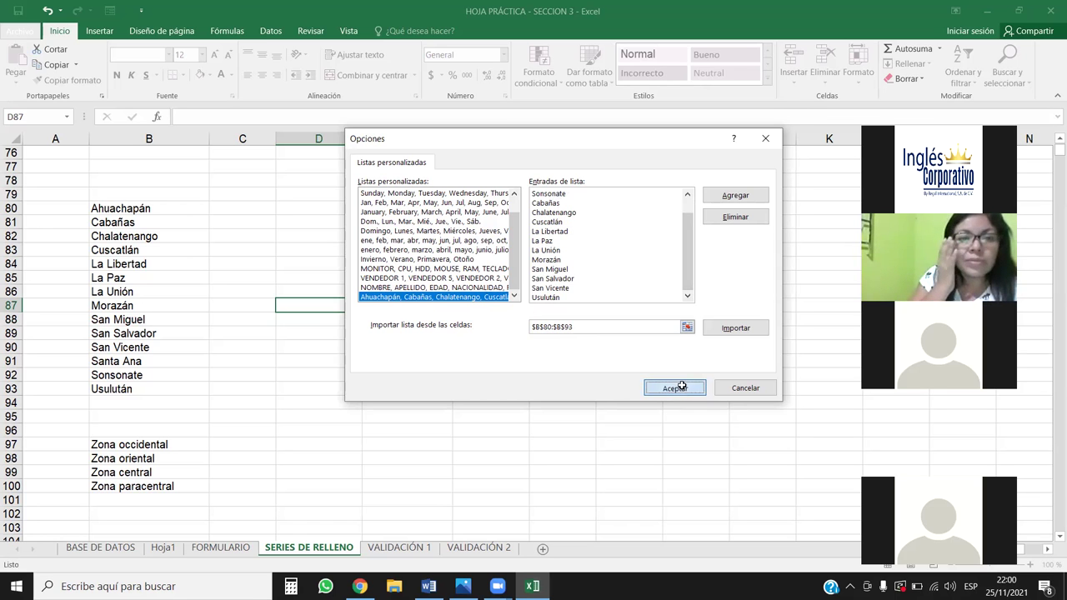
left_click(710, 518)
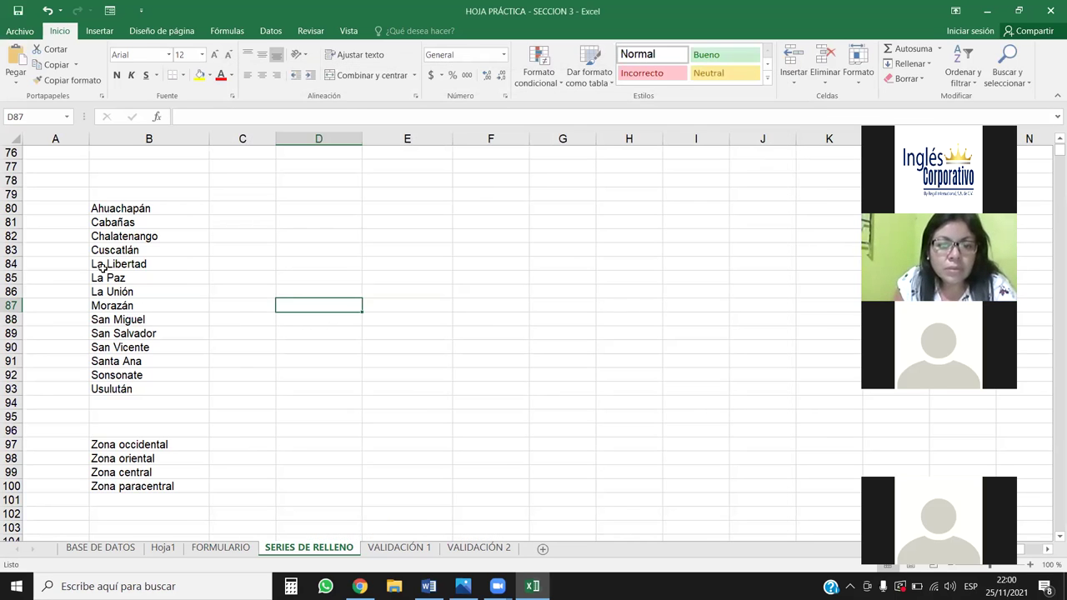
- Custom-sort B80:B93 by column B using the Santa Ana, Ahuachapán, Sonsonate list
mouse_move(155, 214)
left_mouse_down()
mouse_move(158, 420)
mouse_move(166, 385)
left_mouse_up()
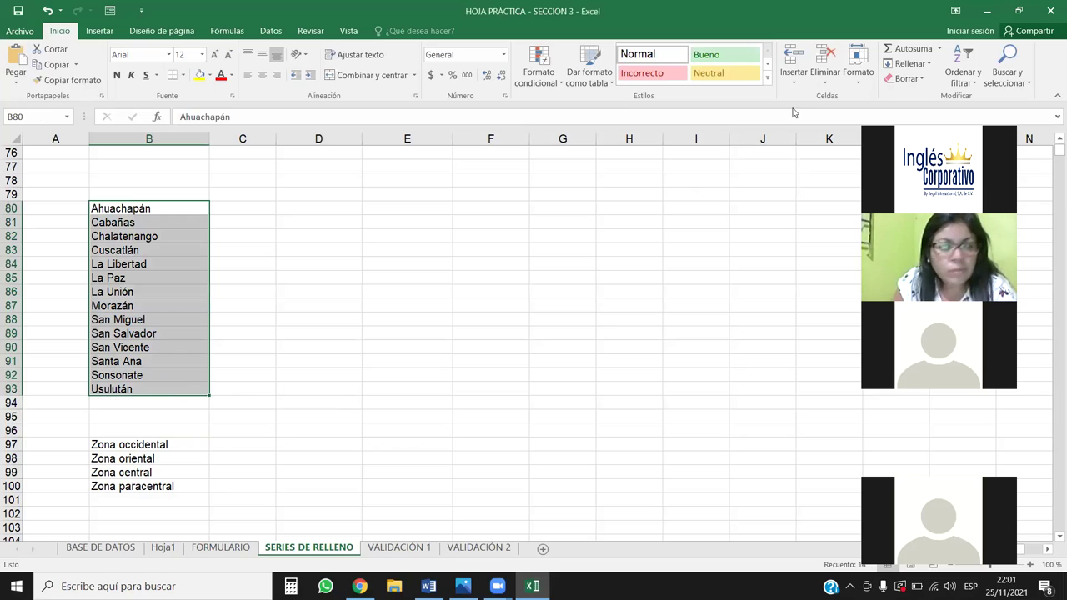
left_click(959, 65)
left_click(1025, 131)
left_click(447, 248)
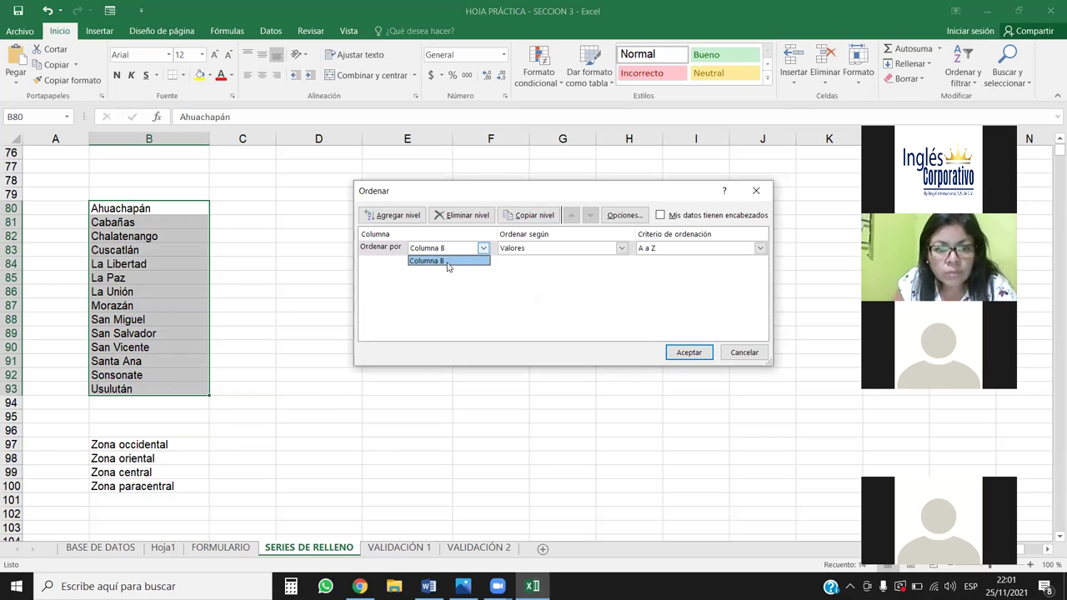
left_click(448, 261)
left_click(663, 248)
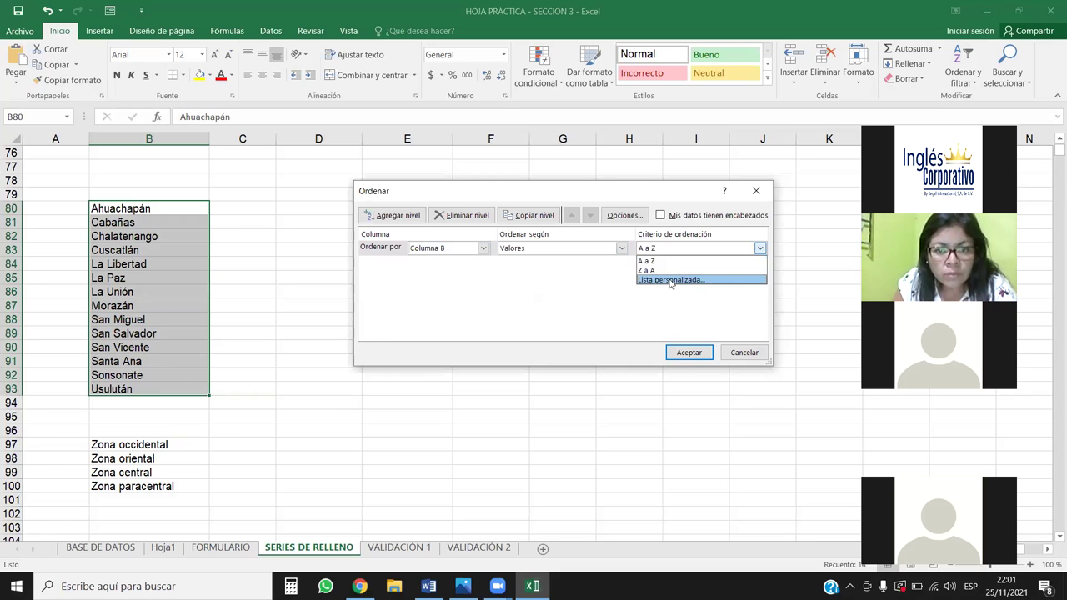
left_click(669, 280)
scroll(413, 288, "down", 1)
left_click(409, 297)
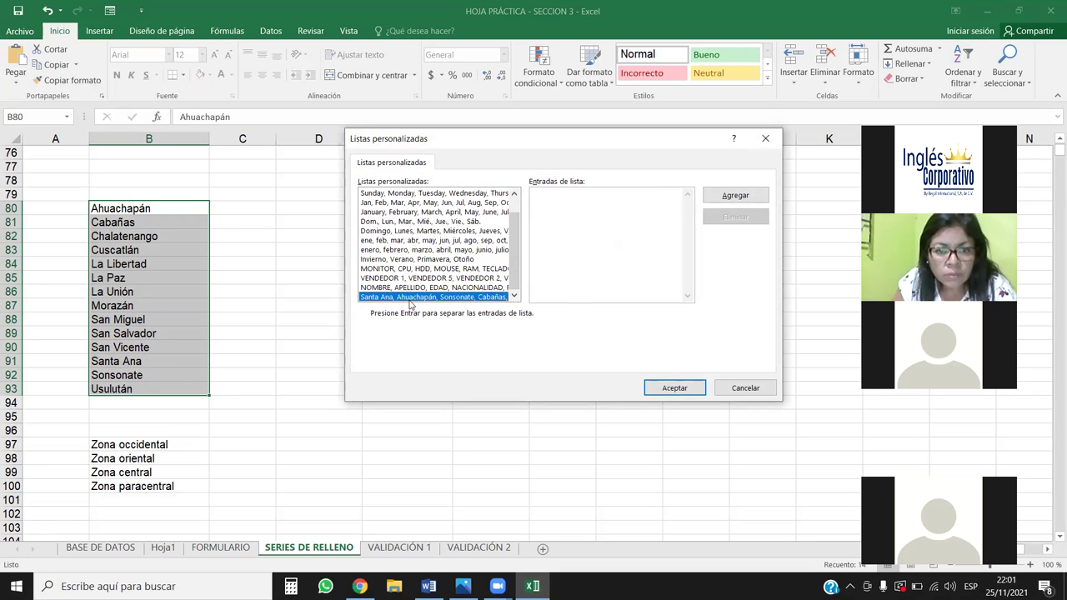
left_click(674, 388)
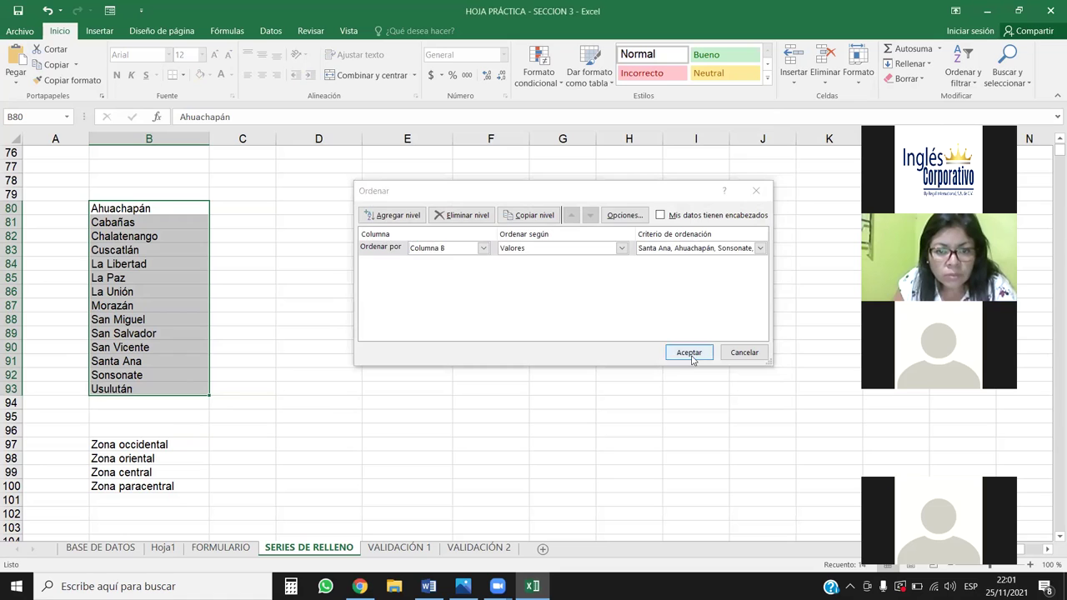
left_click(691, 360)
- Select the sorted names and the empty cells C79:F93, then switch to the Excel Principiante title slide
left_click(288, 369)
left_click_drag(148, 205, 129, 390)
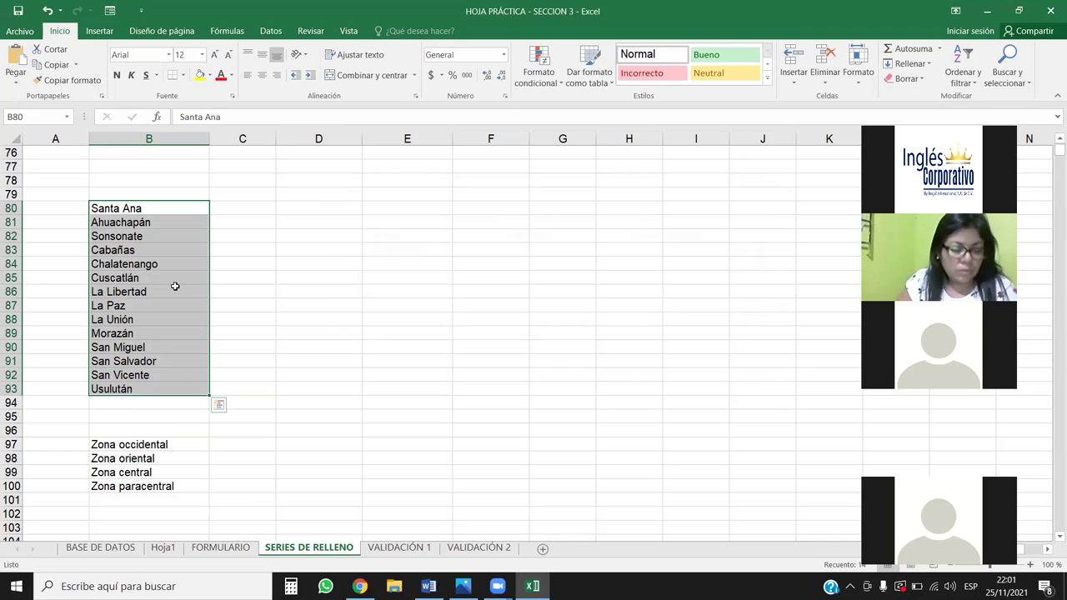
mouse_move(221, 194)
left_mouse_down()
mouse_move(471, 191)
mouse_move(492, 386)
left_mouse_up()
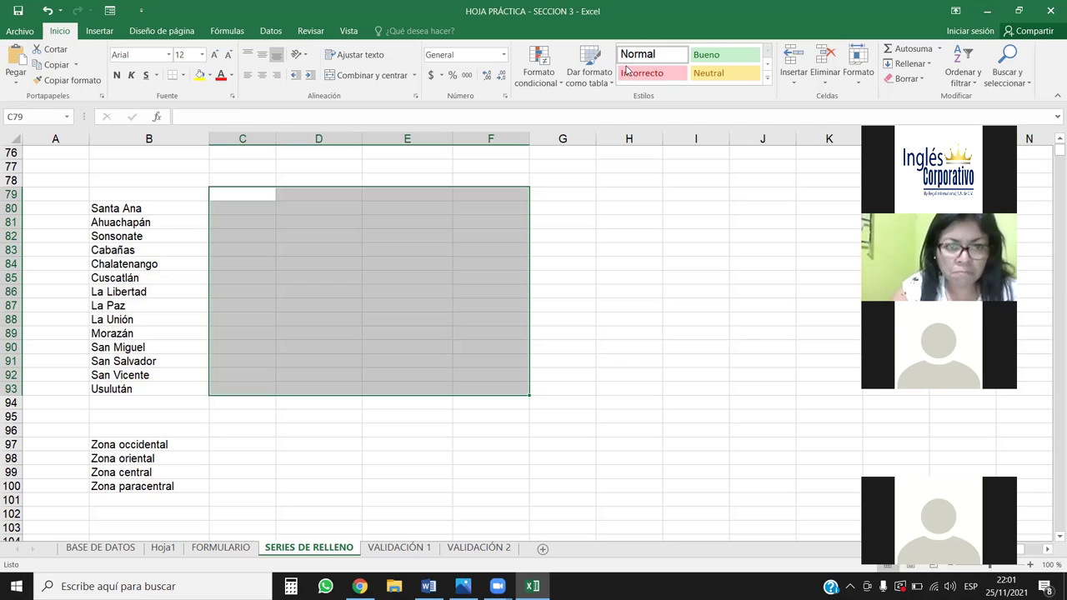
key("alt+Tab")
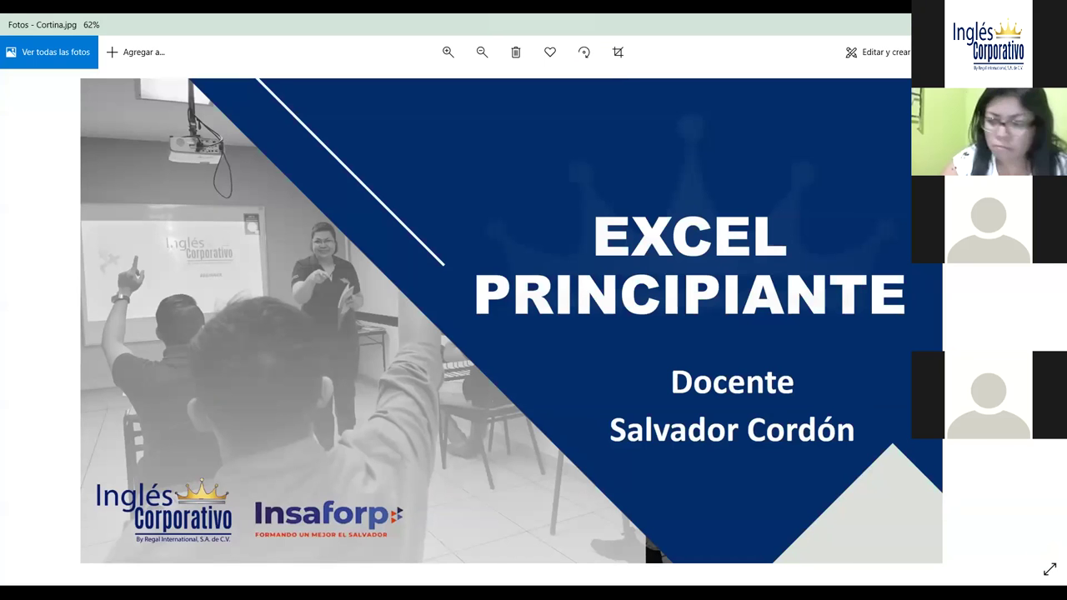